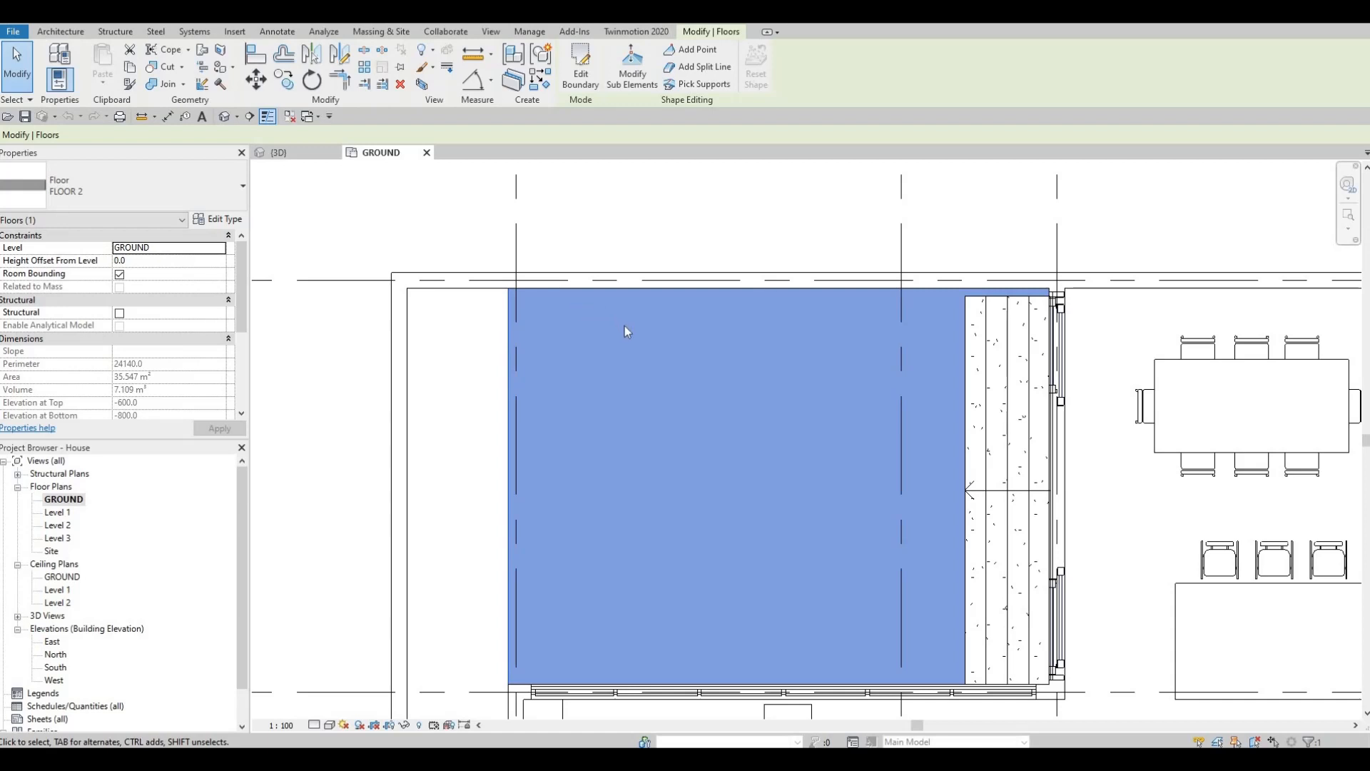
Duplicate the selected floor's type under the name FLOOR 6.
left_click(226, 222)
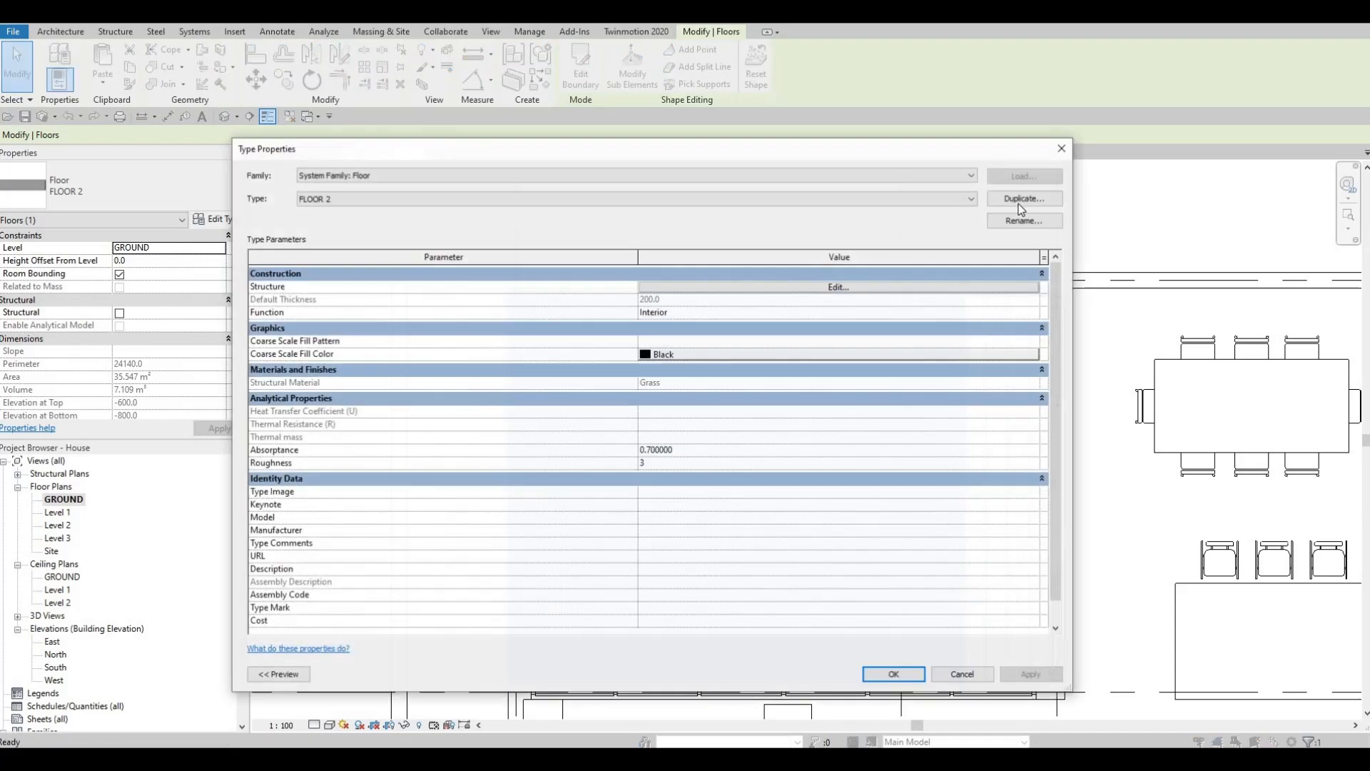
left_click(1024, 198)
left_click(642, 450)
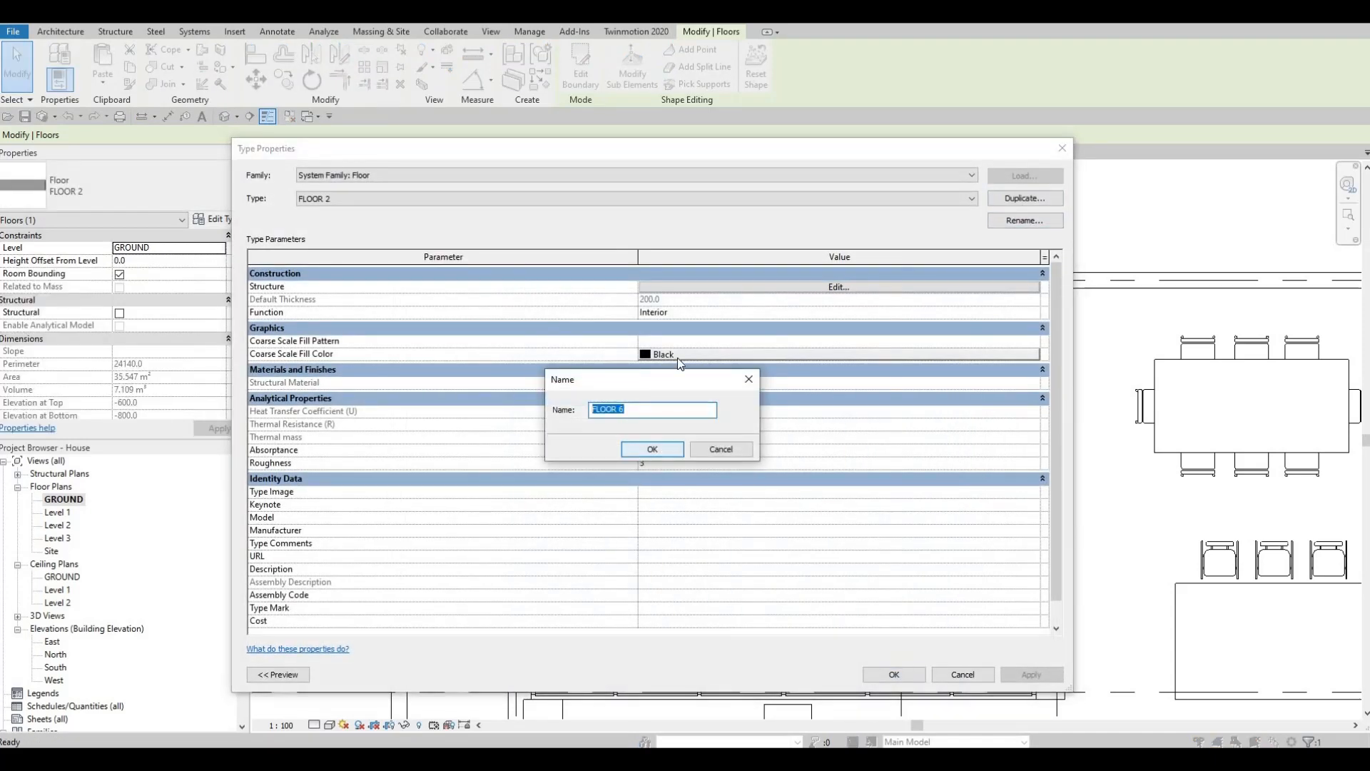
Set FLOOR 6's structure layer material to Plywood, Maple, Finish Grade, Unfinished from the AEC Materials Wood library and apply the type.
left_click(807, 288)
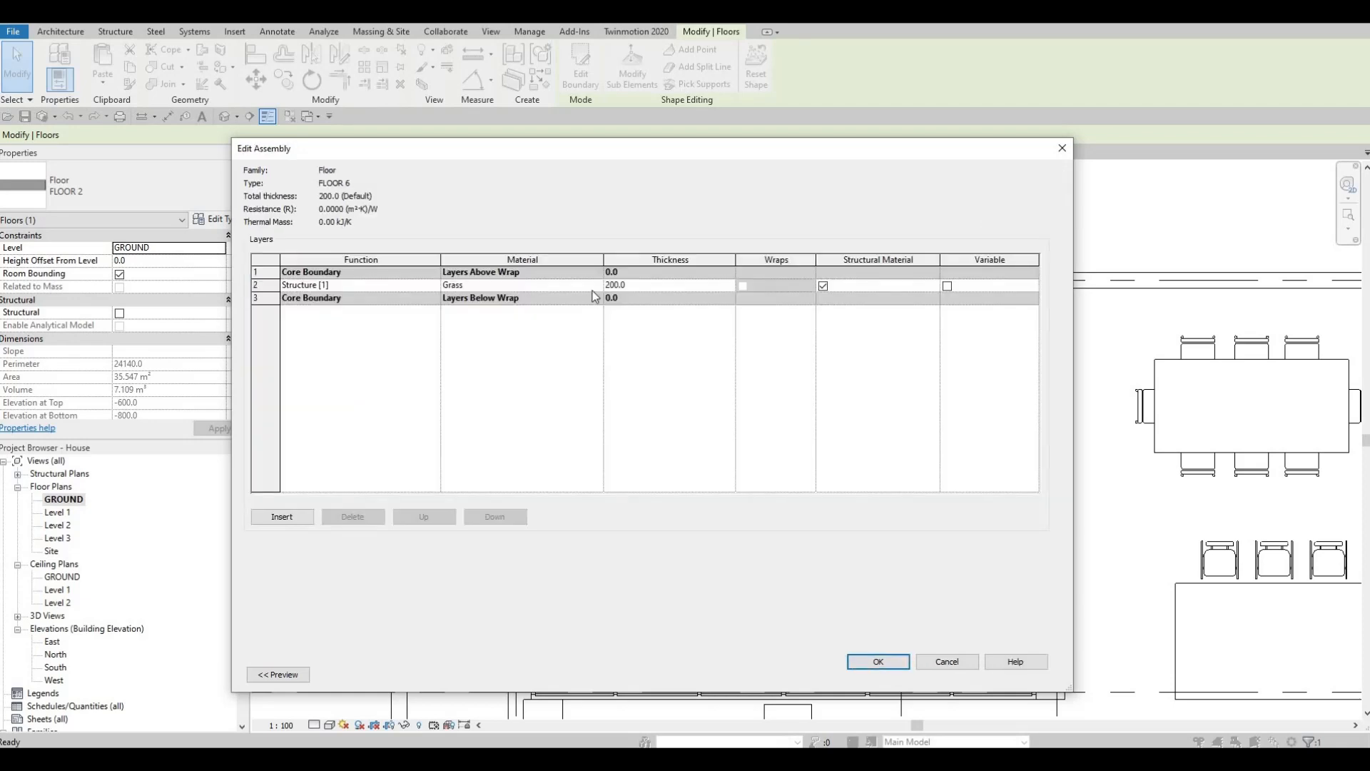
left_click(592, 290)
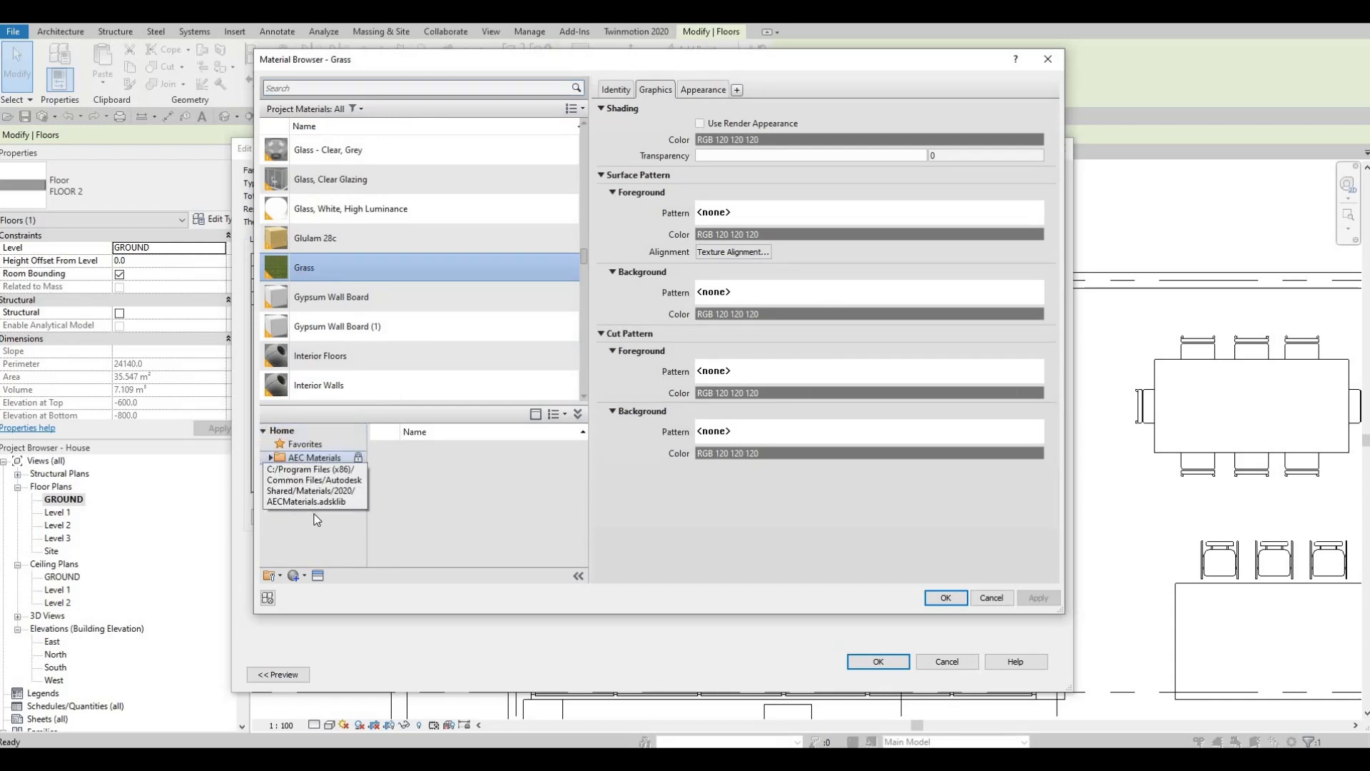
left_click(271, 458)
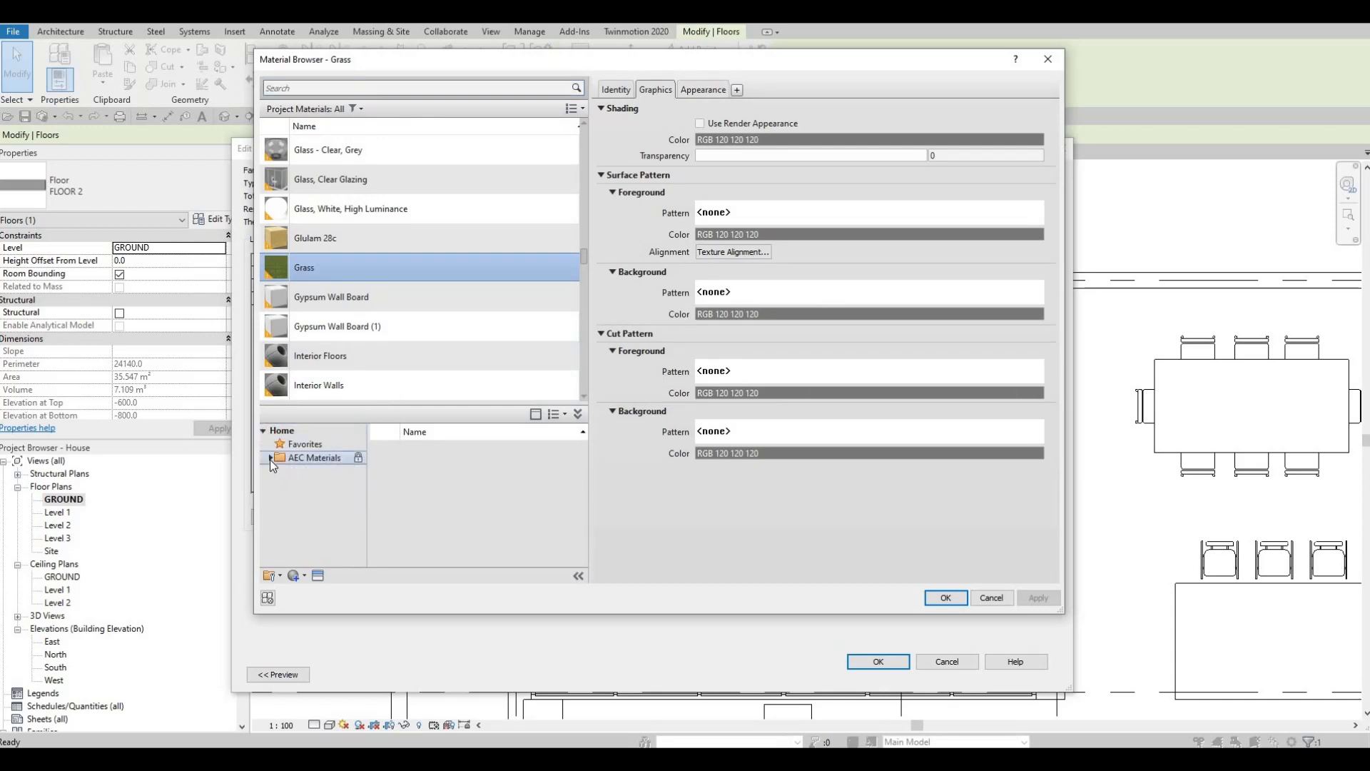
scroll(311, 523, "down", 4)
scroll(311, 523, "down", 1)
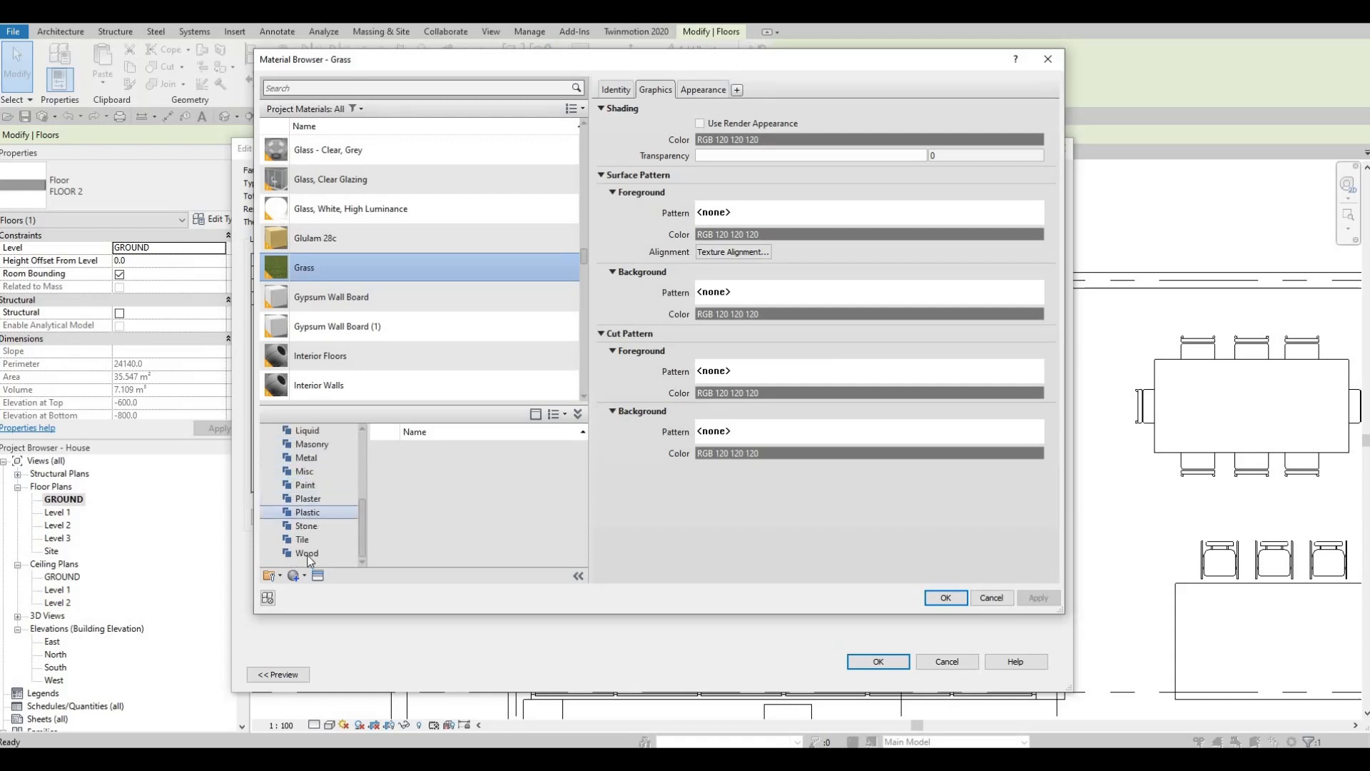
left_click(307, 553)
scroll(471, 517, "down", 10)
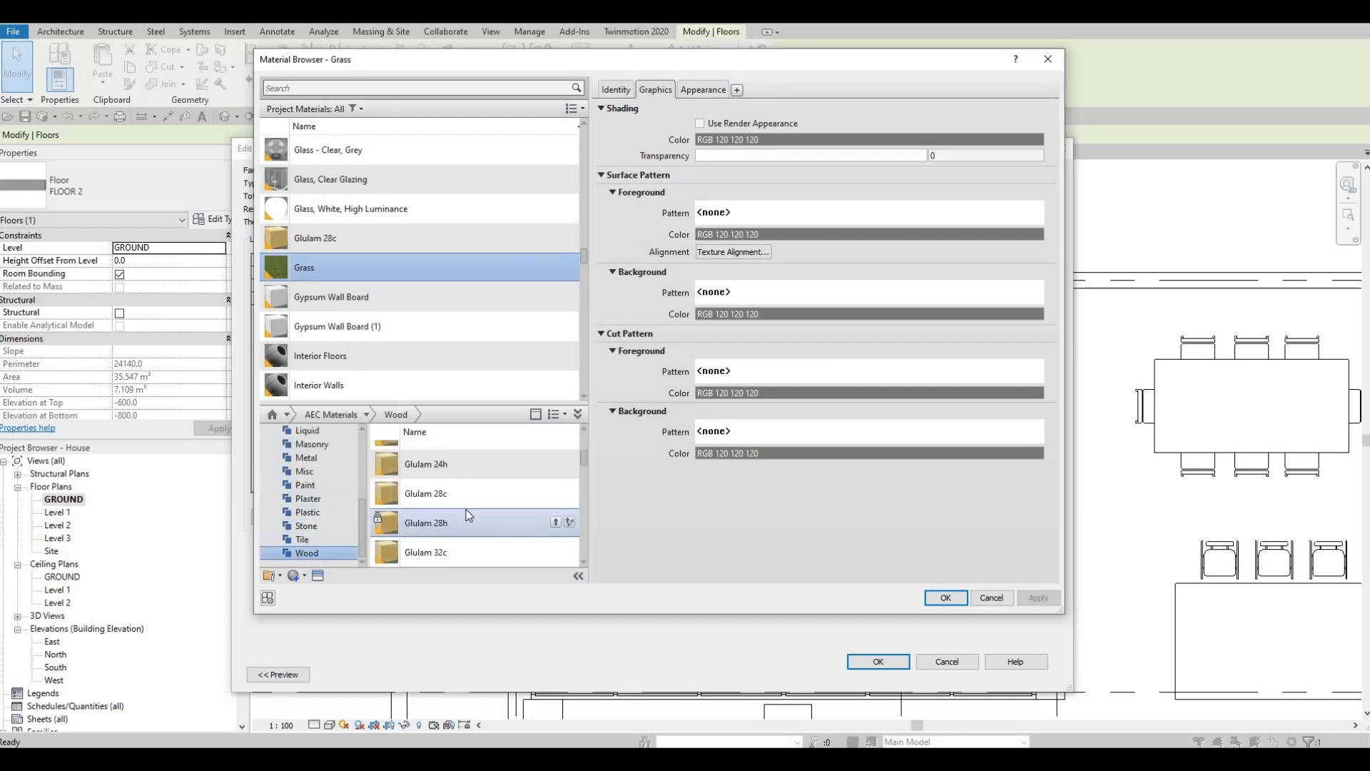
scroll(569, 537, "up", 2)
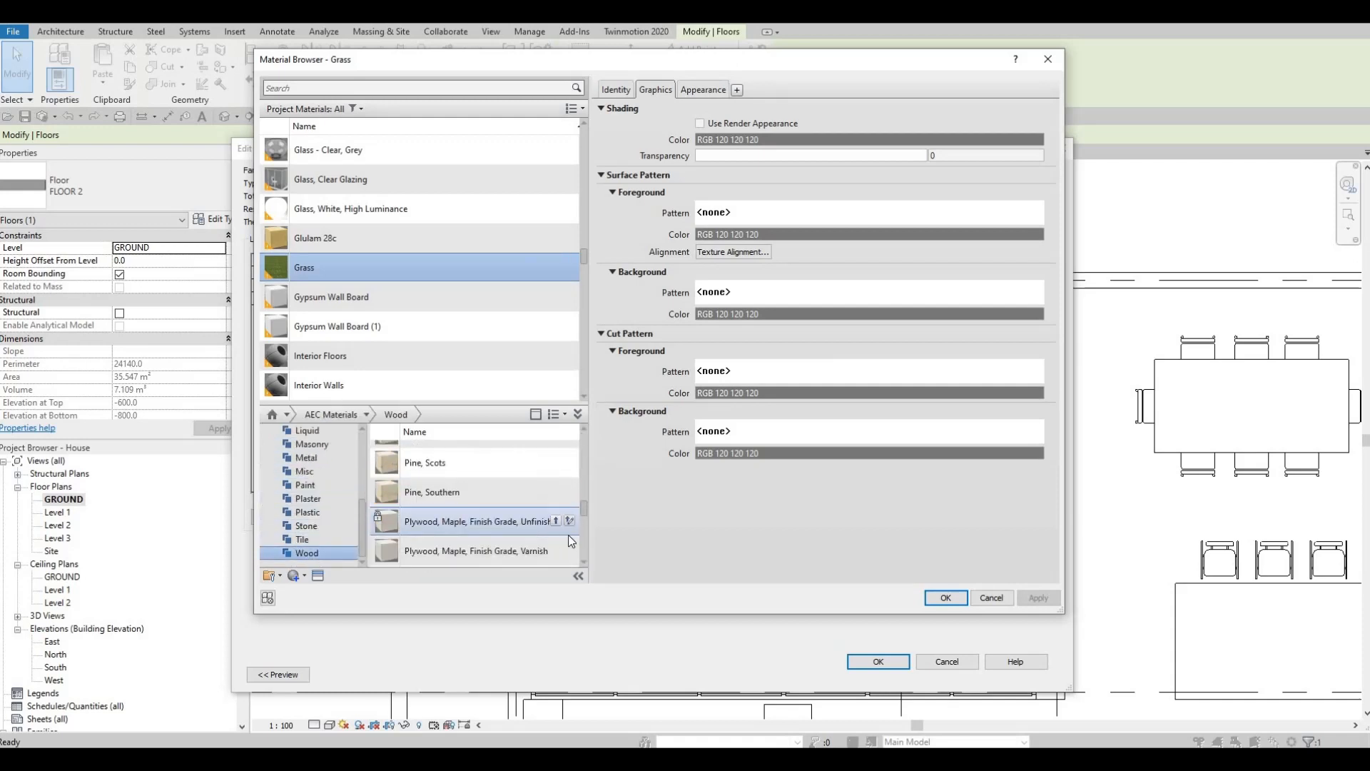
left_click(555, 520)
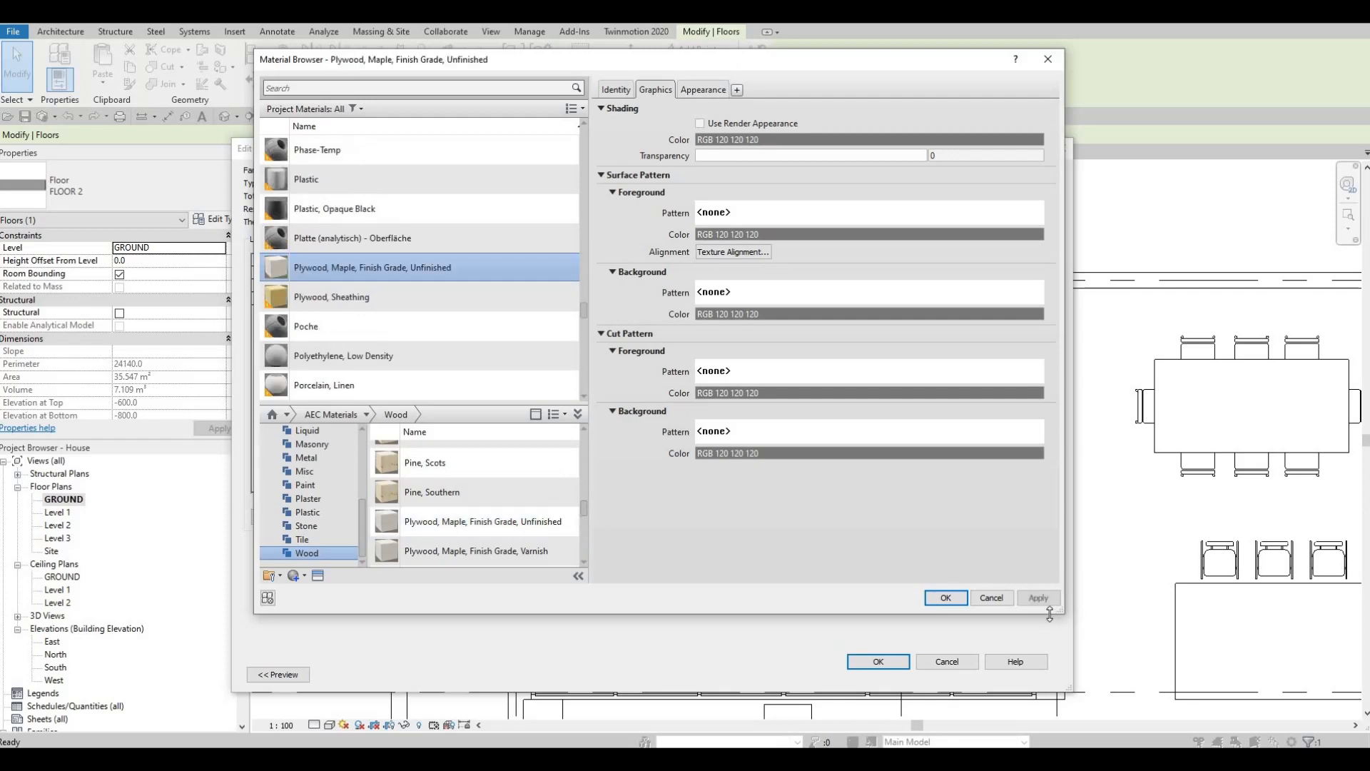
left_click(943, 598)
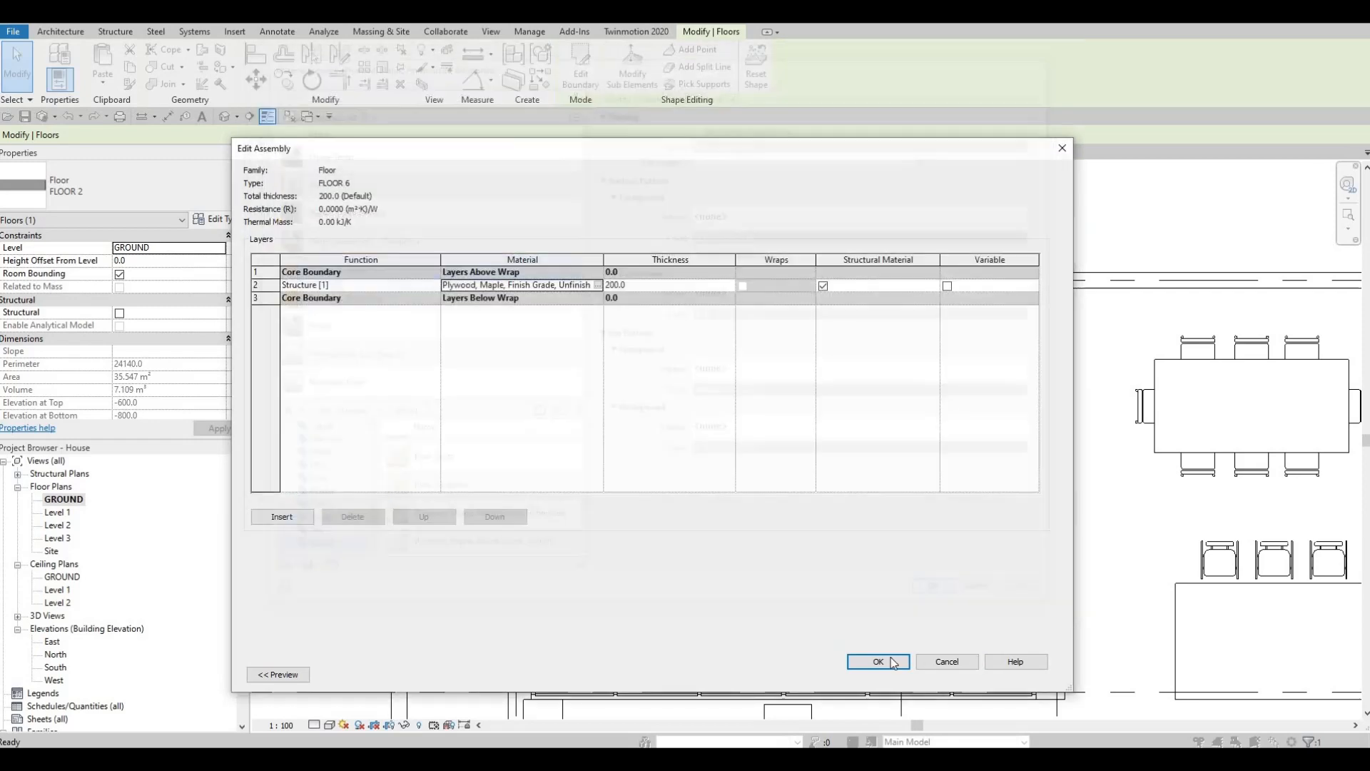
left_click(878, 662)
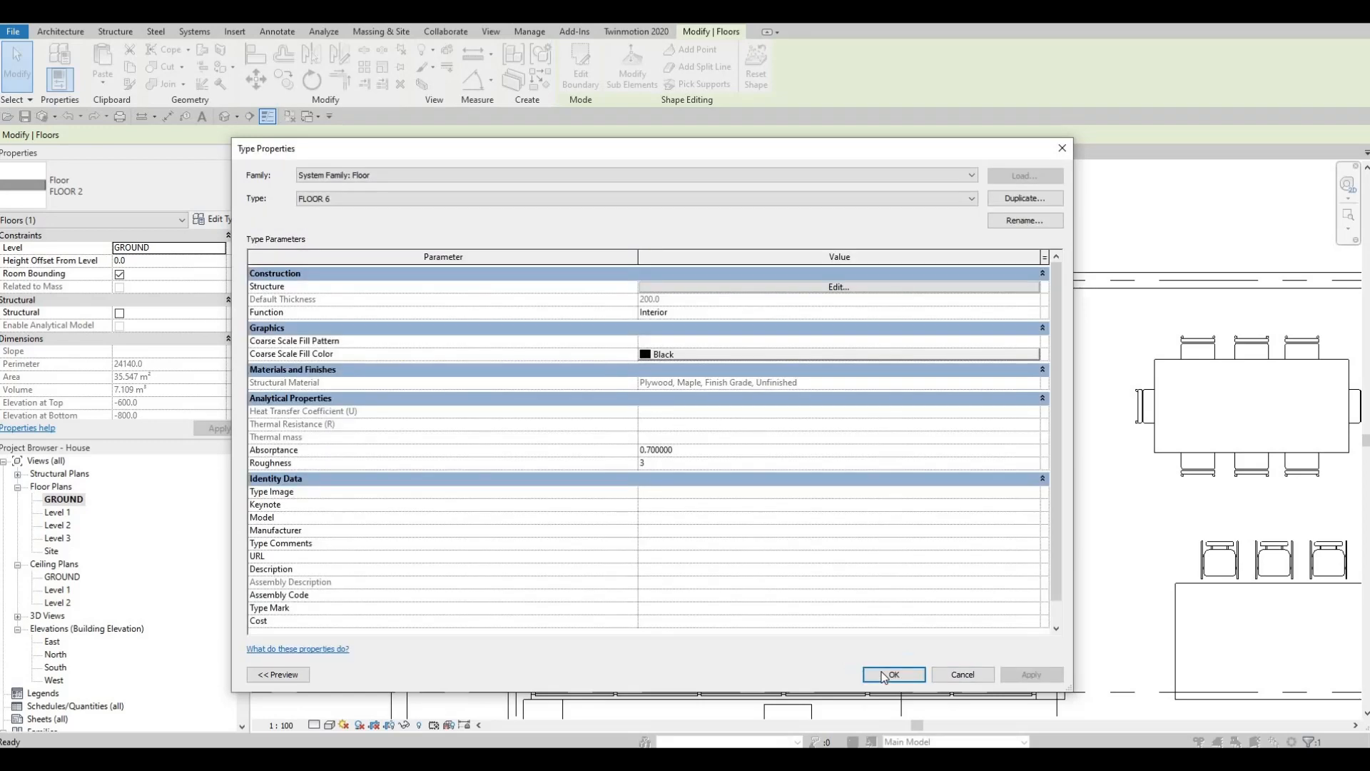
left_click(885, 675)
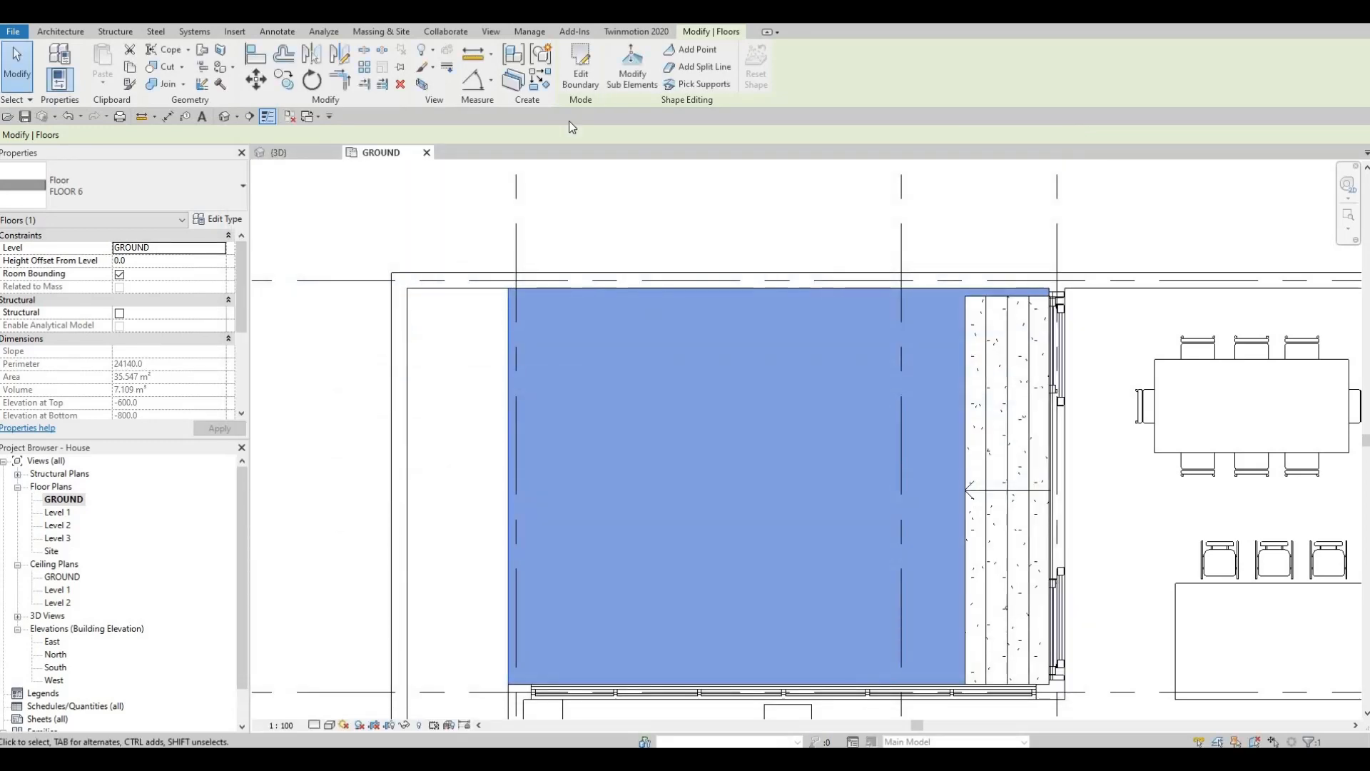
Edit the floor's boundary, moving its upper edge down to about 2300 mm above the lower edge.
double_click(619, 287)
left_click(618, 289)
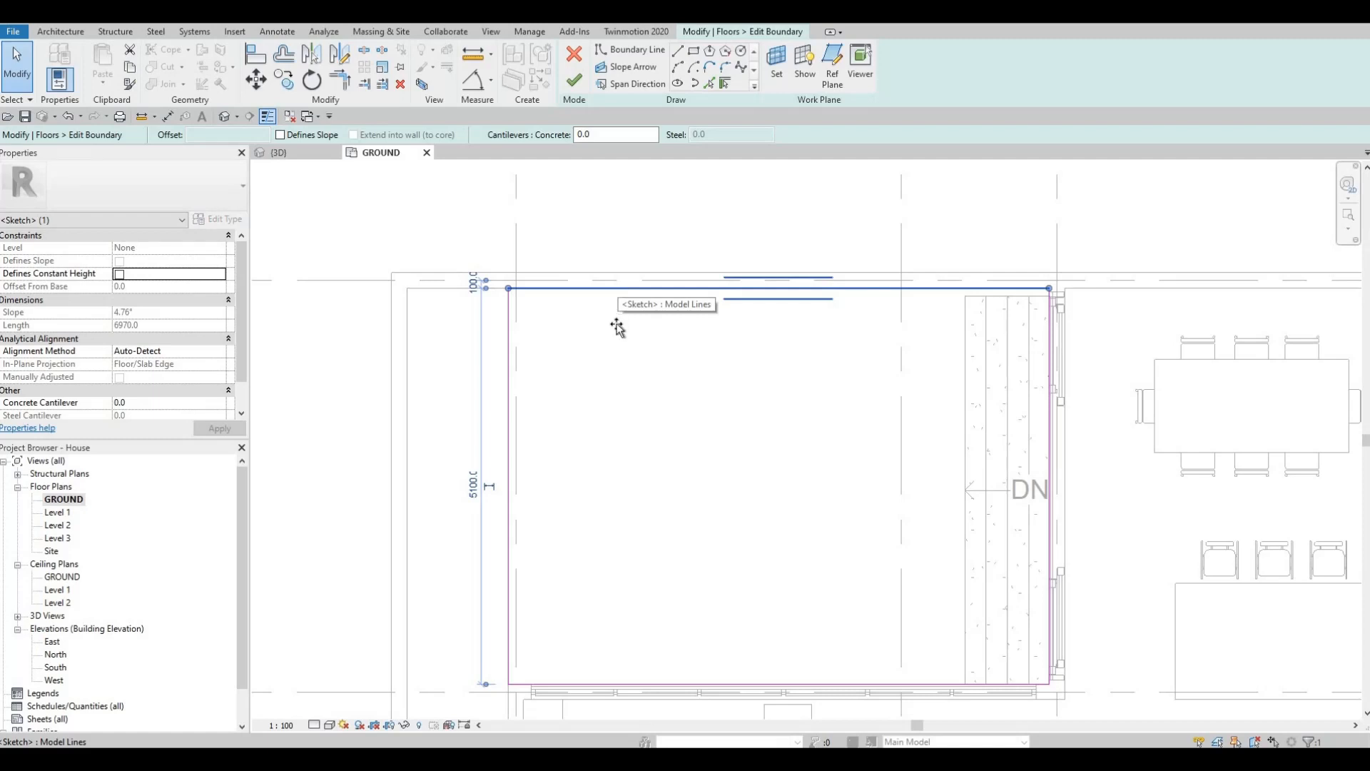
left_click_drag(619, 363, 630, 504)
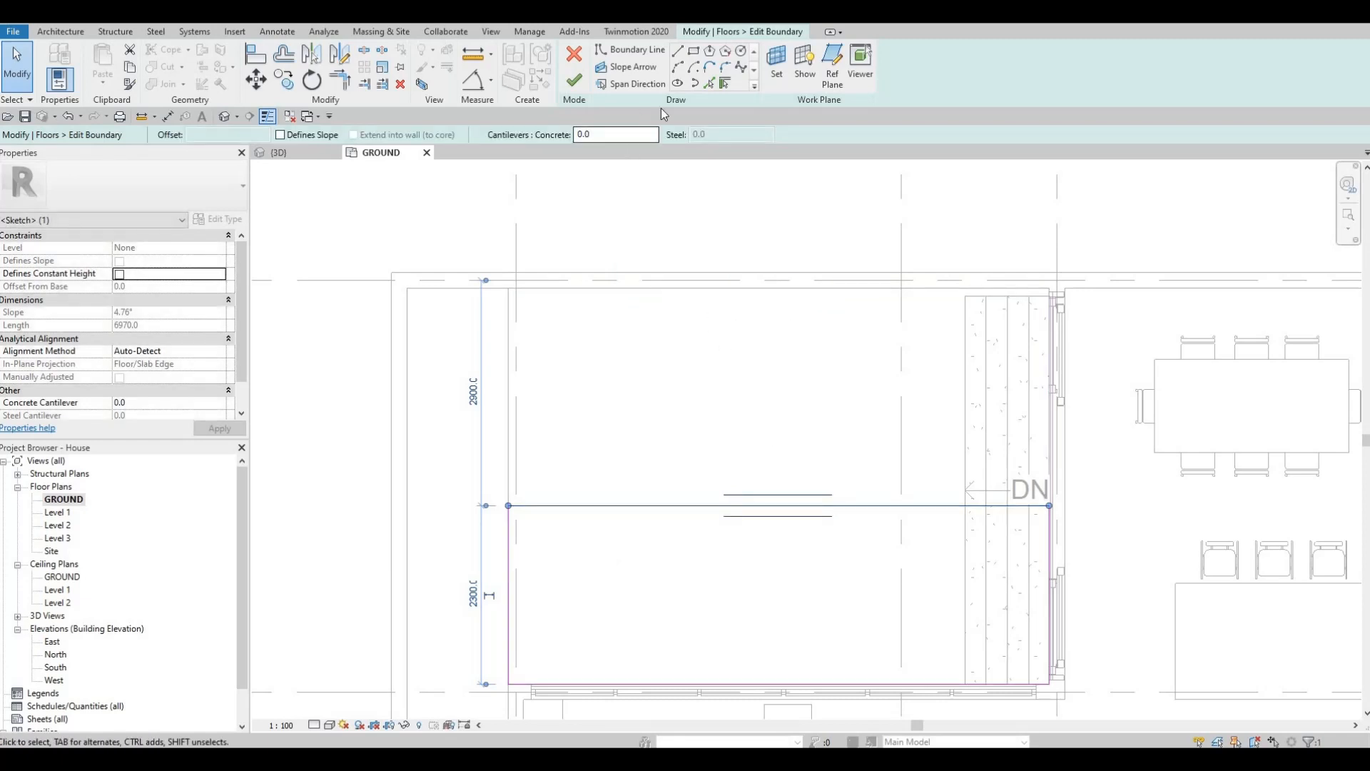
Draw boundary lines from the moved edge 2800 mm up along grid 2 to the exterior wall, then across to the floor's right-hand edge.
left_click(902, 506)
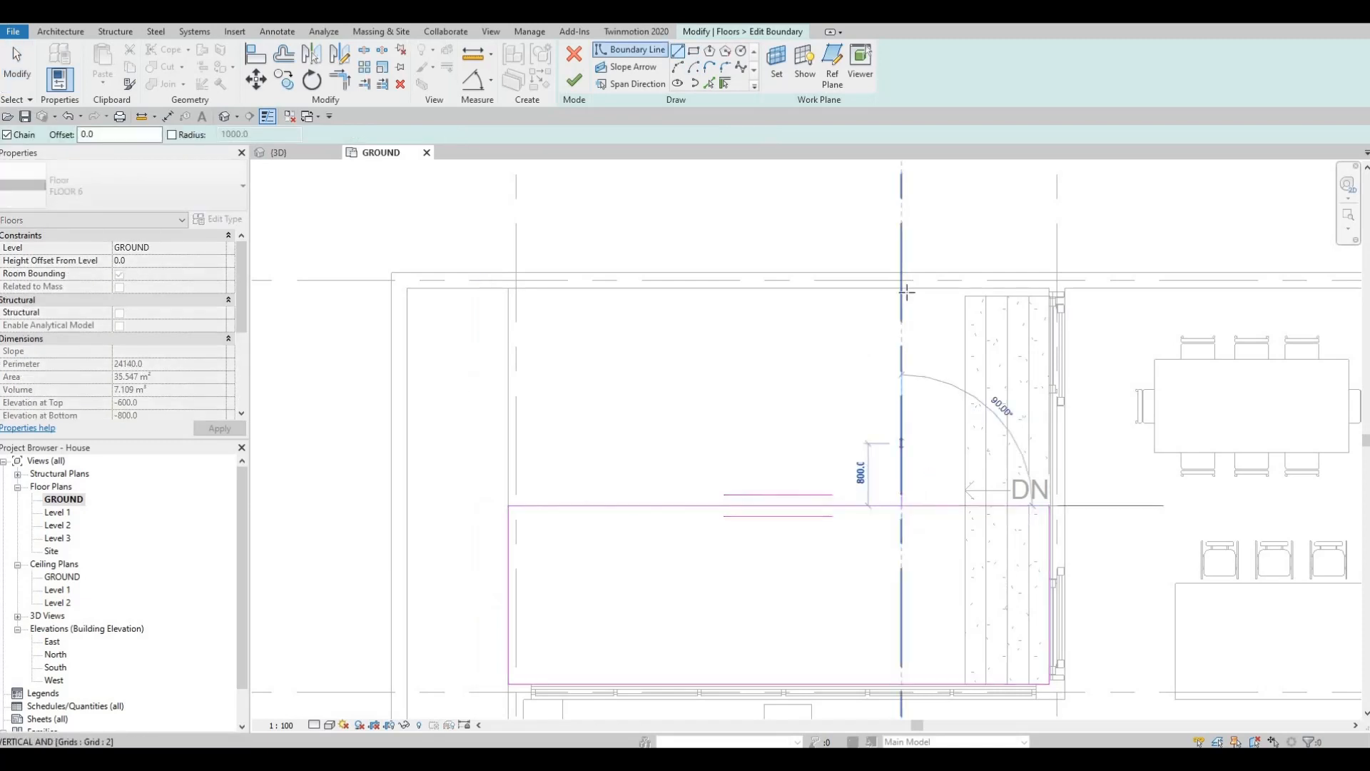
left_click(902, 288)
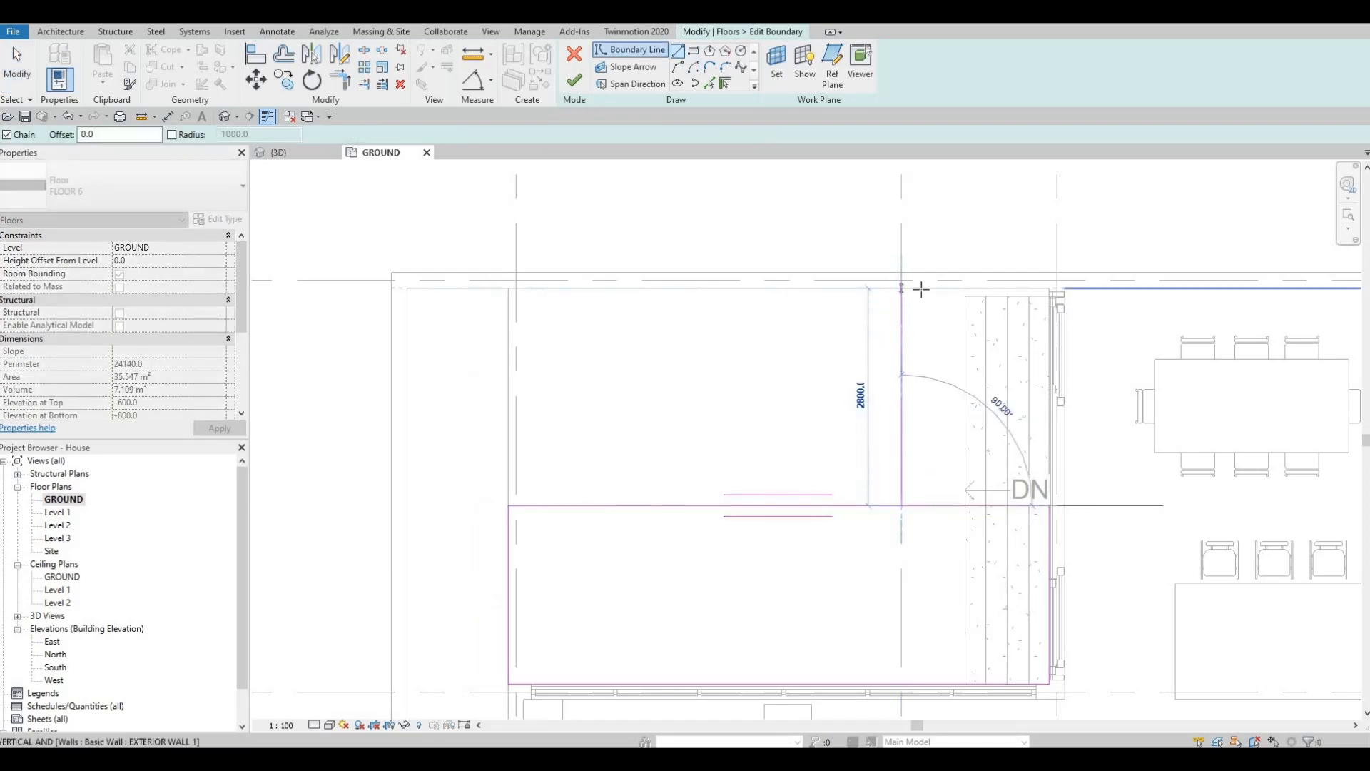
left_click(1049, 289)
key("Escape")
key("Escape")
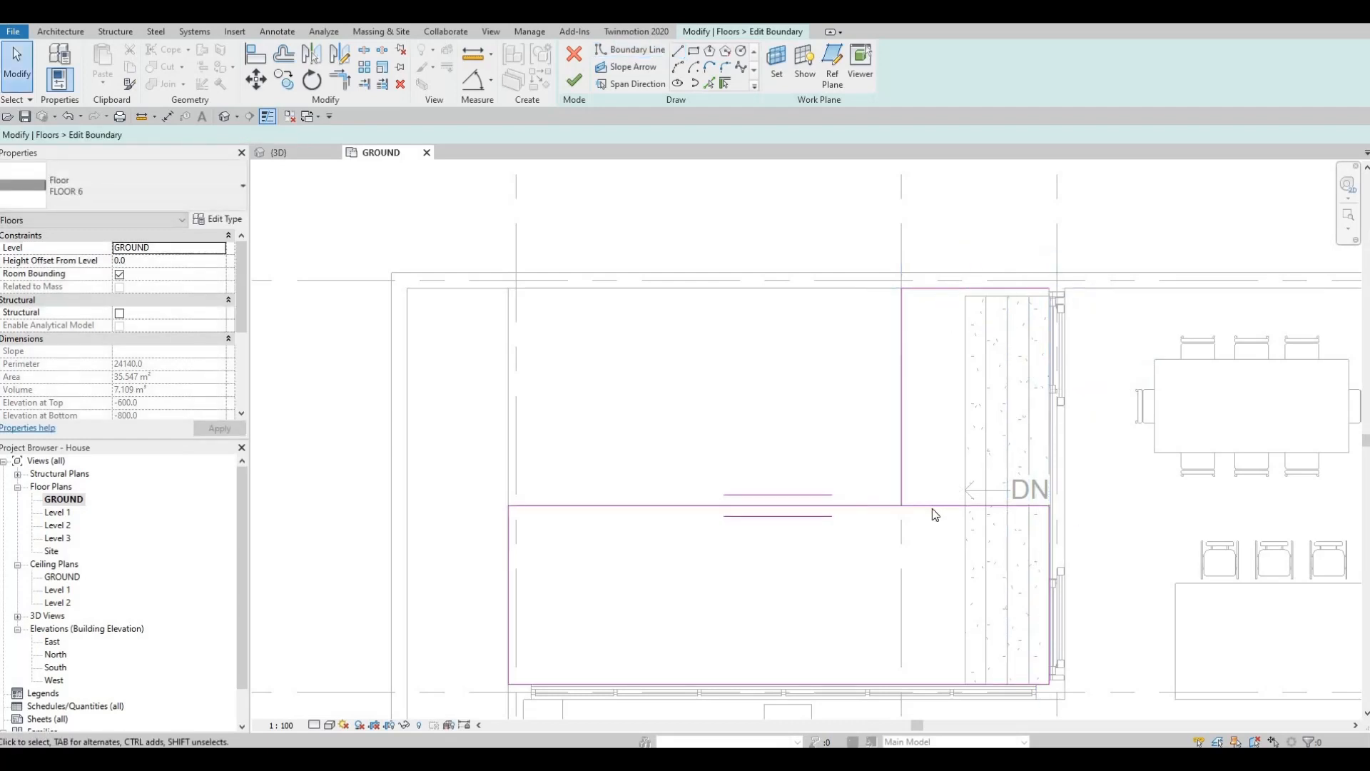
Trim the boundary lines into a closed L-shaped outline around the stairs and finish the floor sketch.
key("t")
key("r")
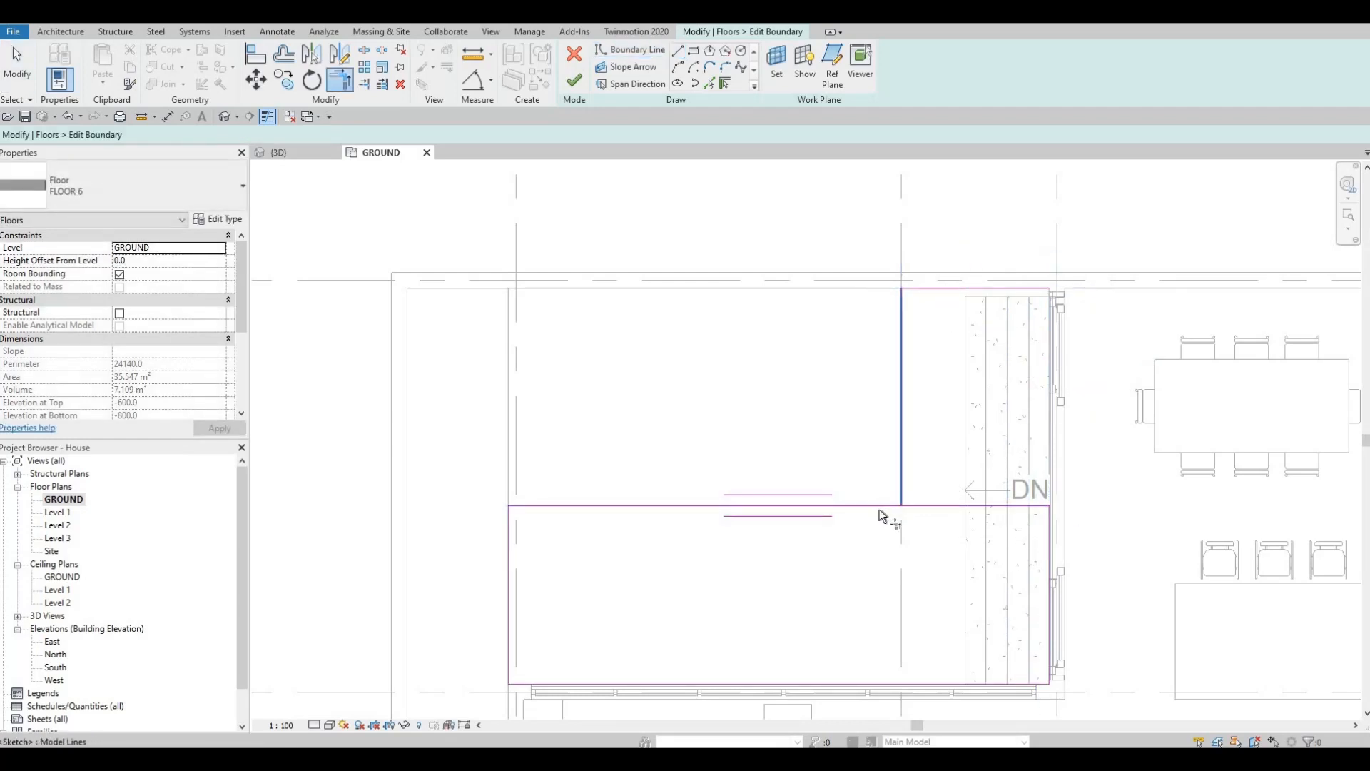
left_click(887, 505)
left_click(903, 446)
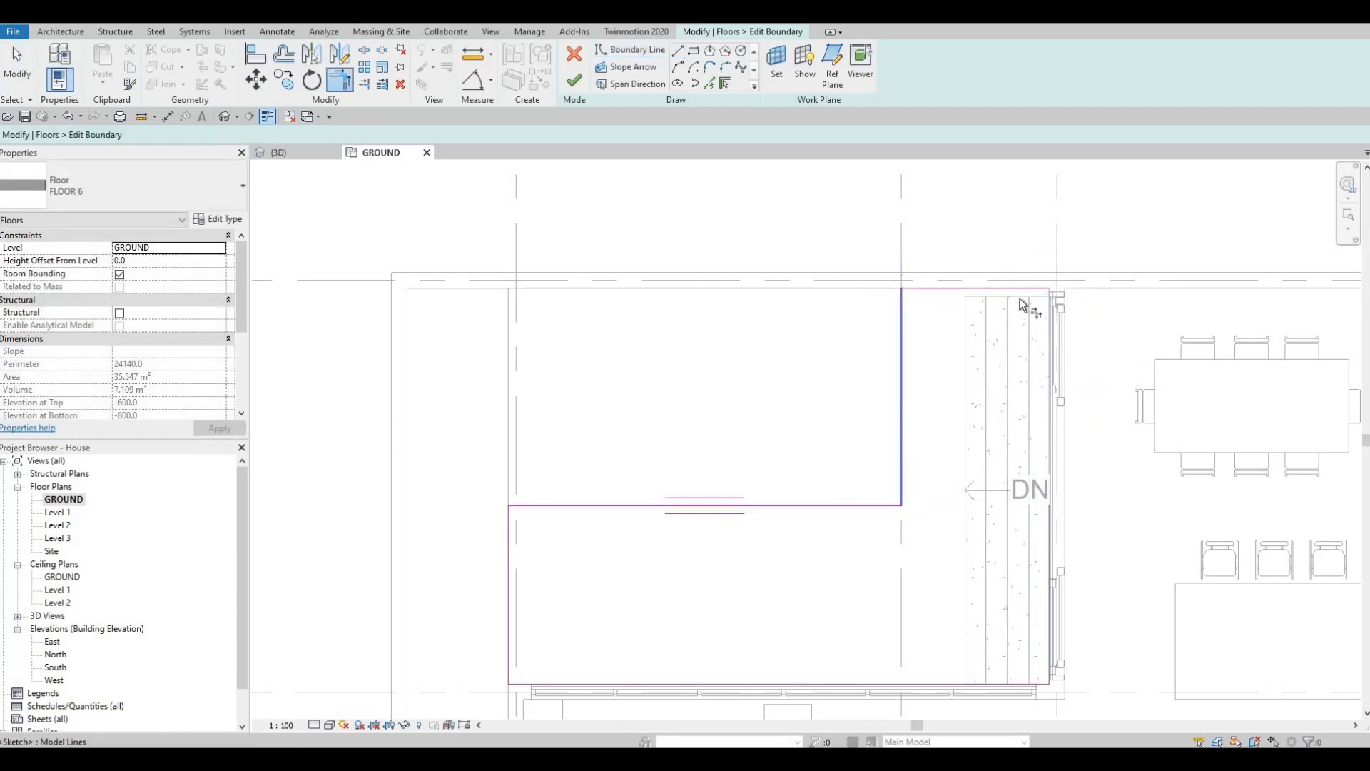
left_click(1034, 294)
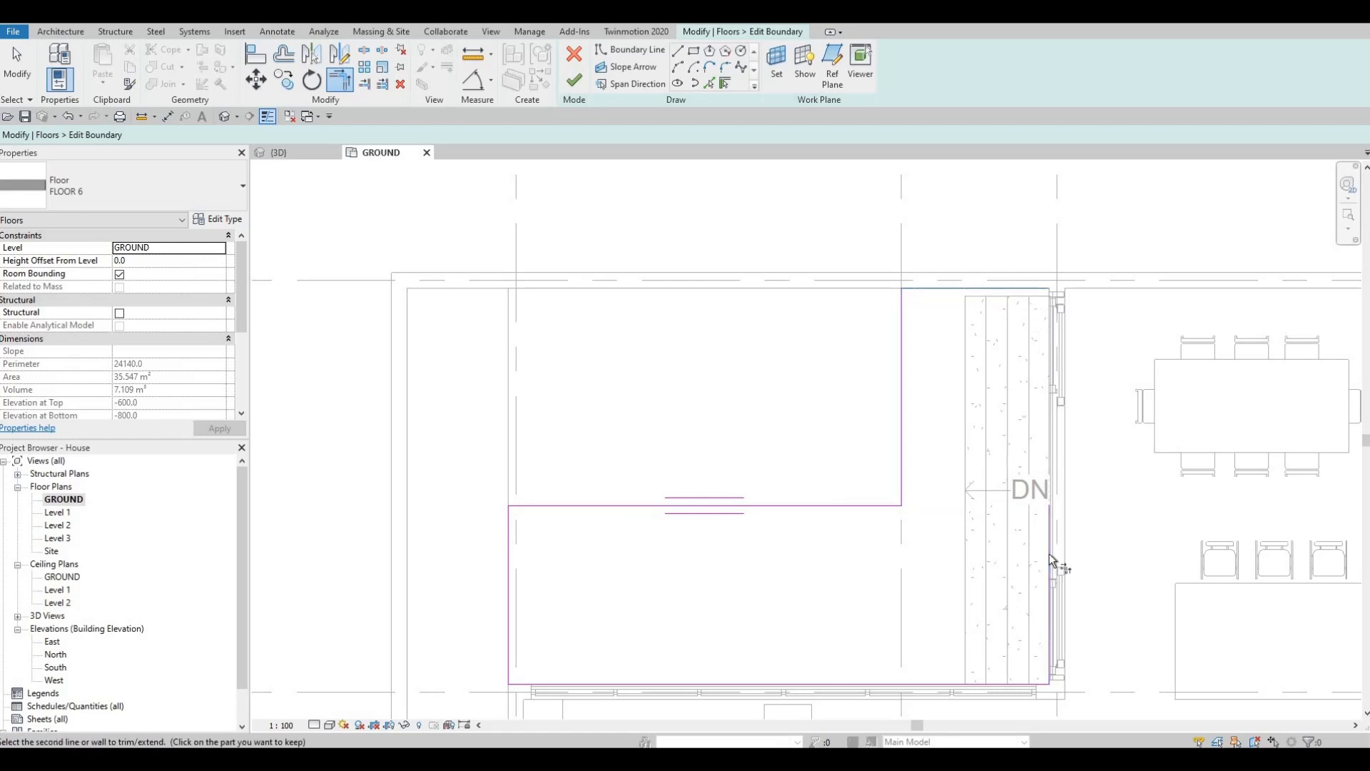
left_click(1049, 564)
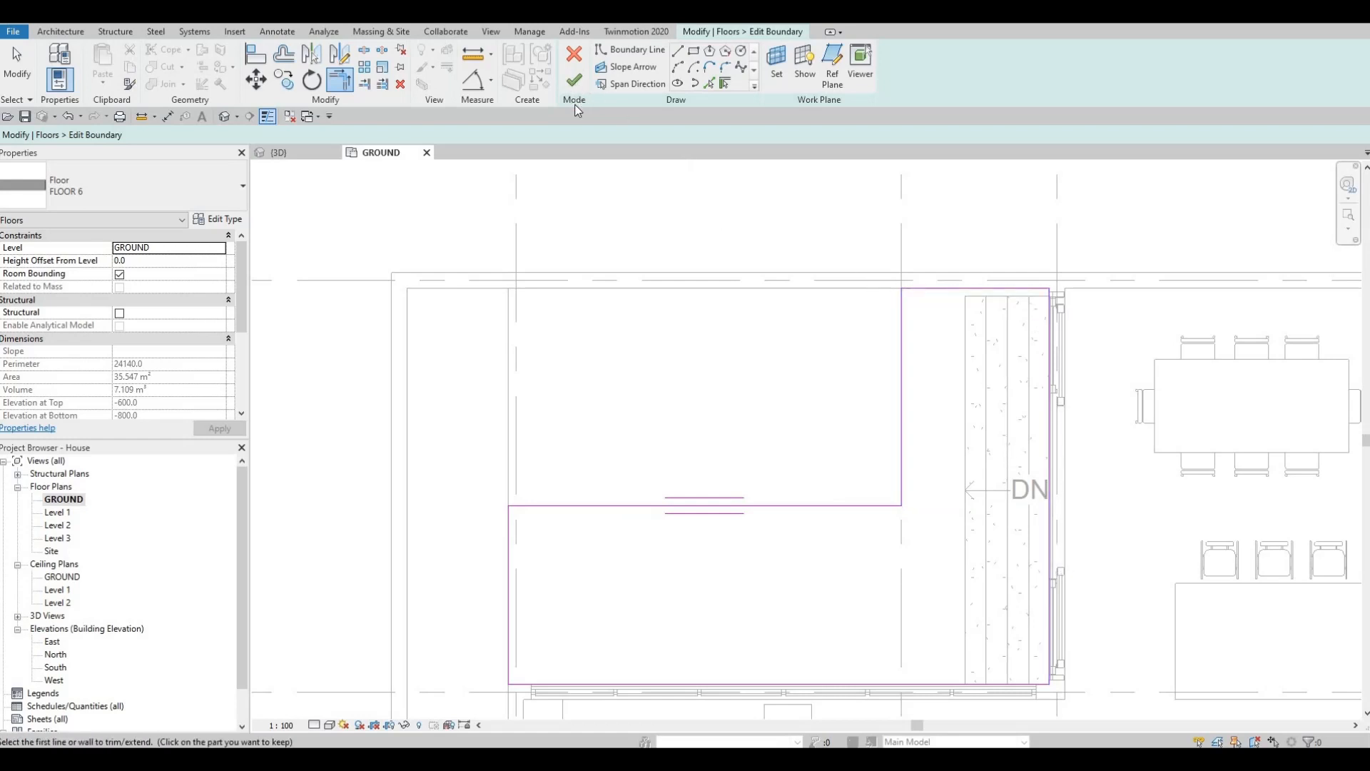
left_click(573, 80)
left_click(769, 442)
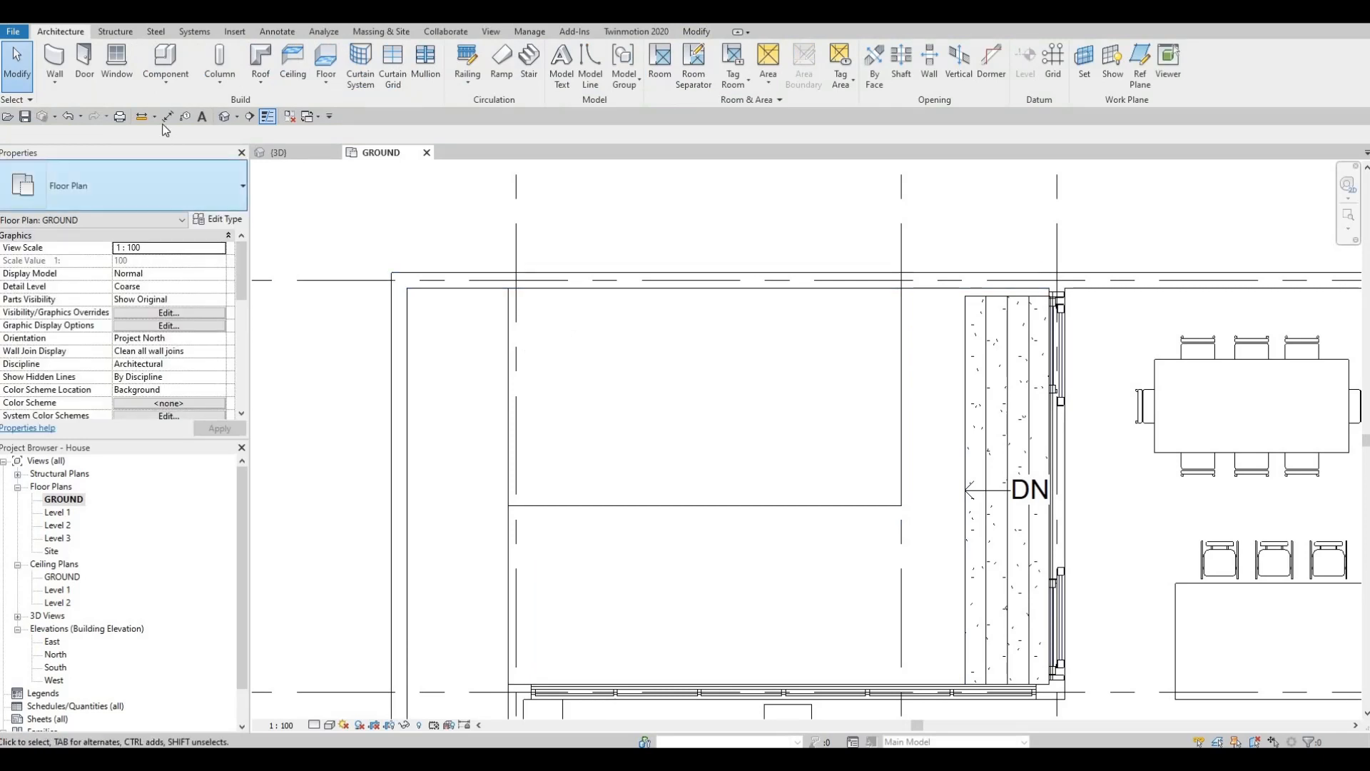
Start a new wall on the GROUND plan using the EXTERIOR WALL 2 basic wall type.
left_click(63, 63)
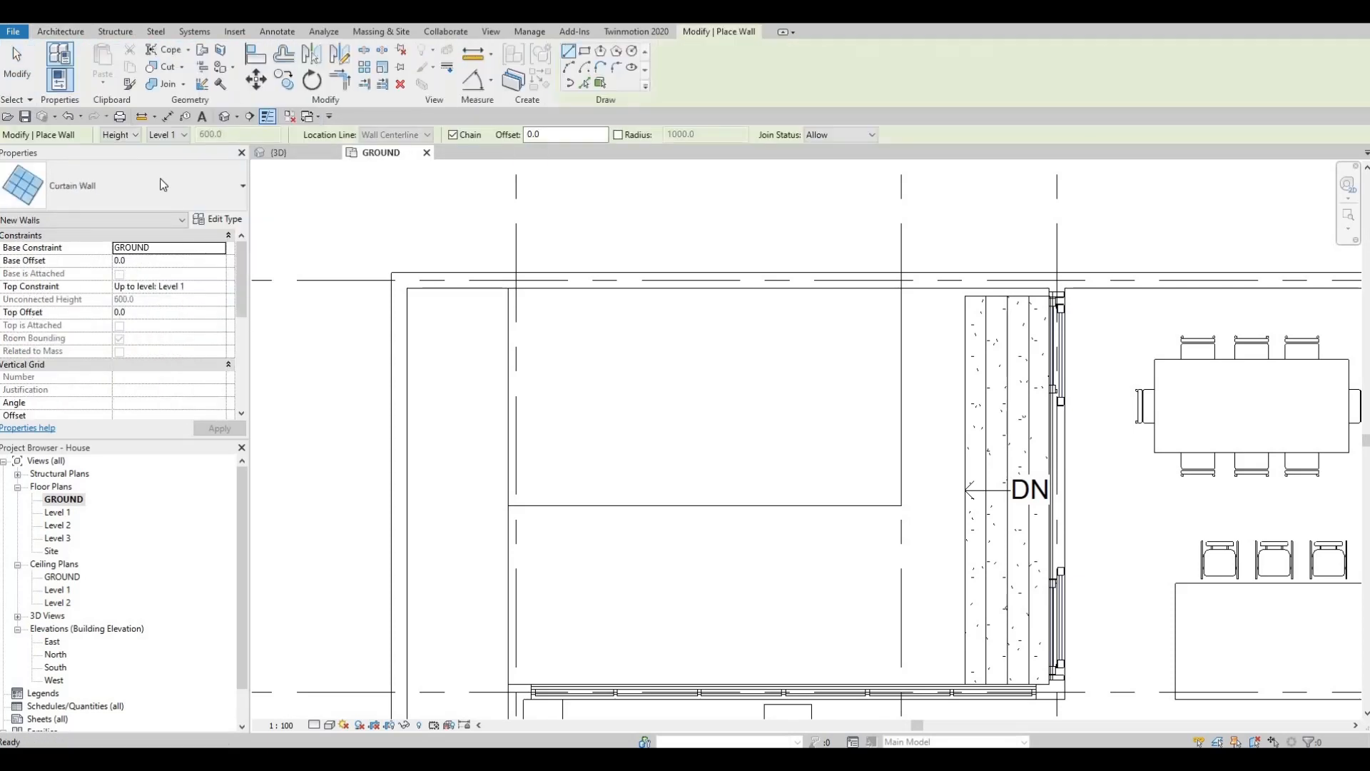
left_click(151, 191)
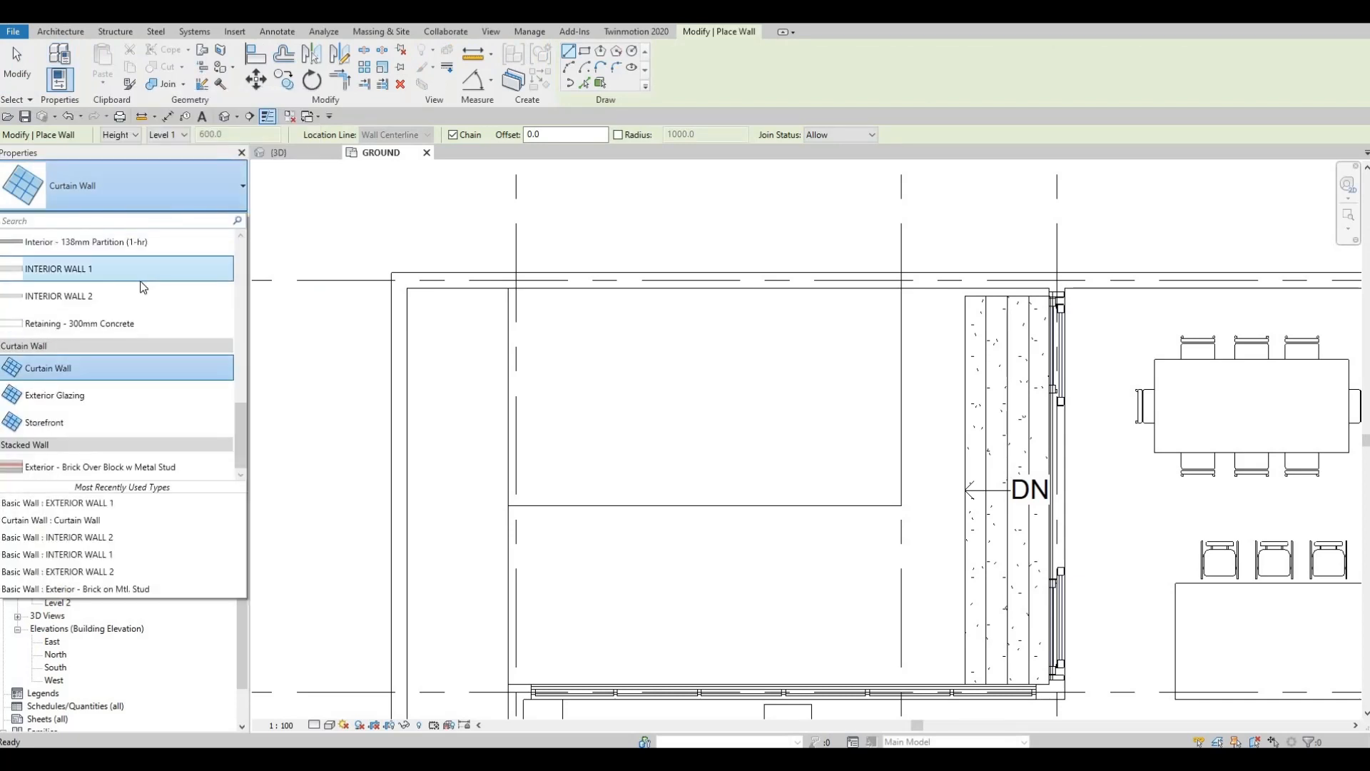
scroll(139, 289, "up", 4)
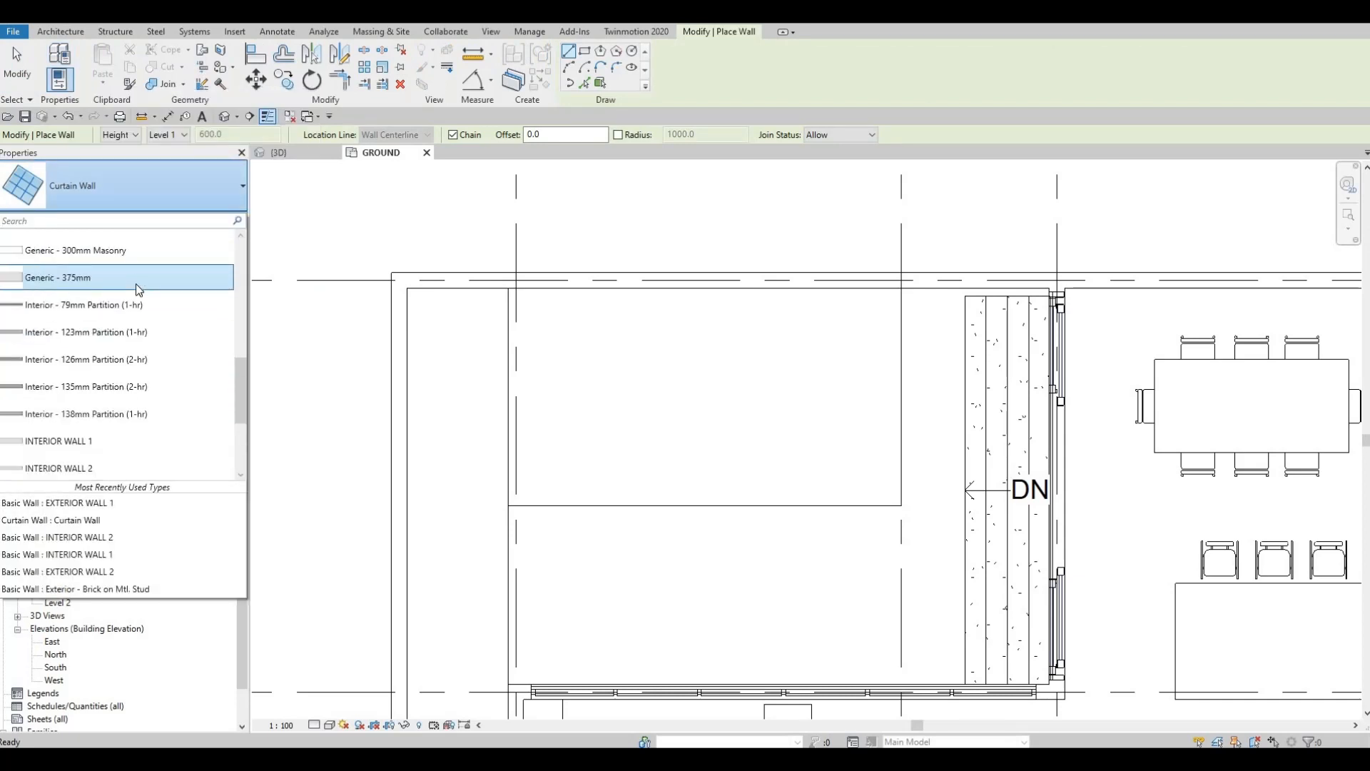
scroll(136, 284, "up", 5)
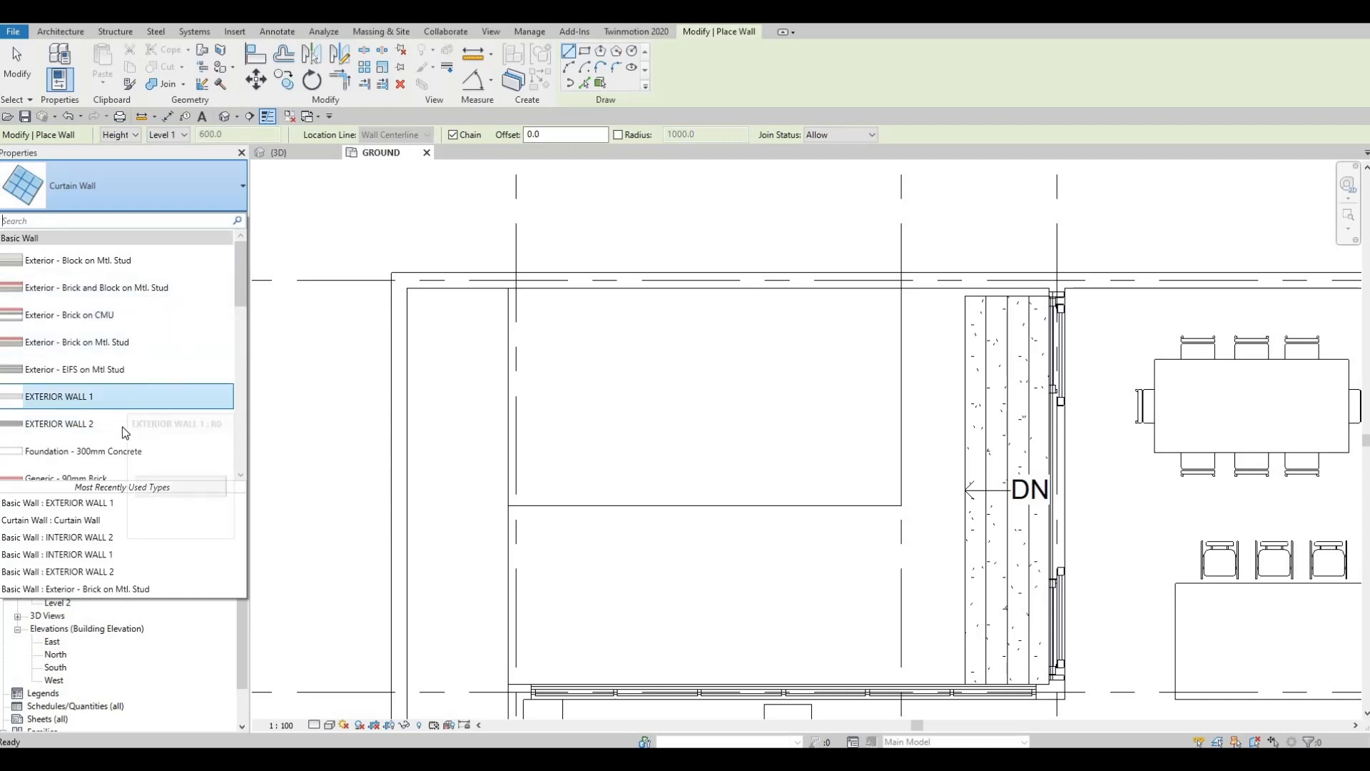
scroll(122, 416, "down", 5)
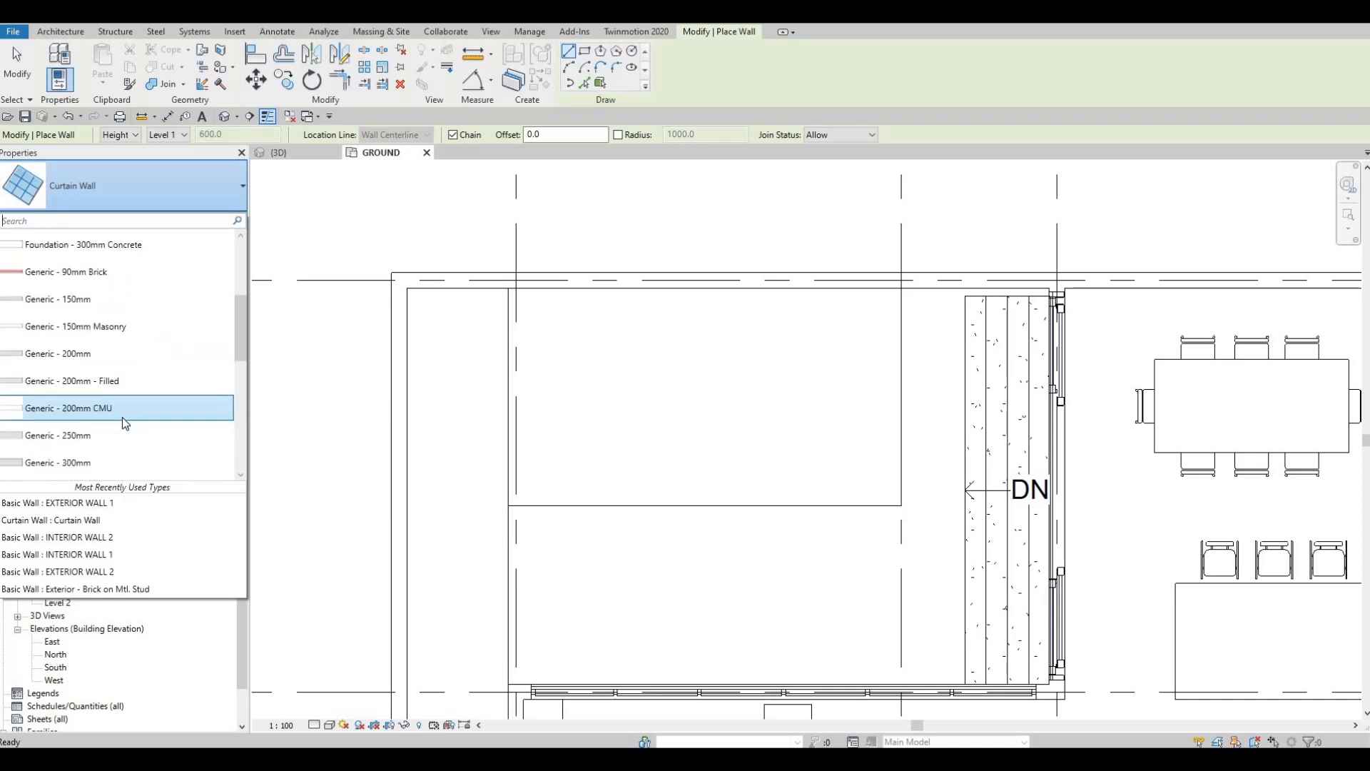
scroll(122, 417, "down", 4)
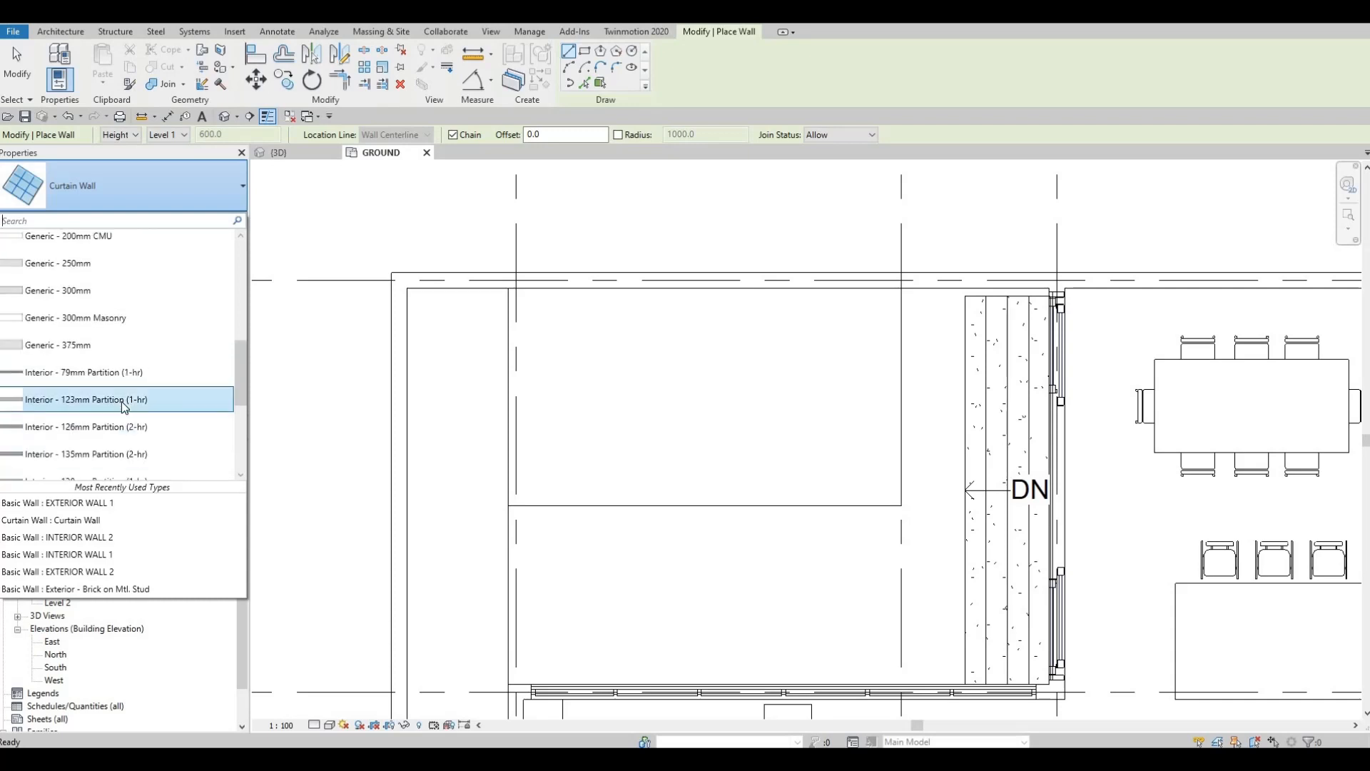
scroll(121, 401, "up", 8)
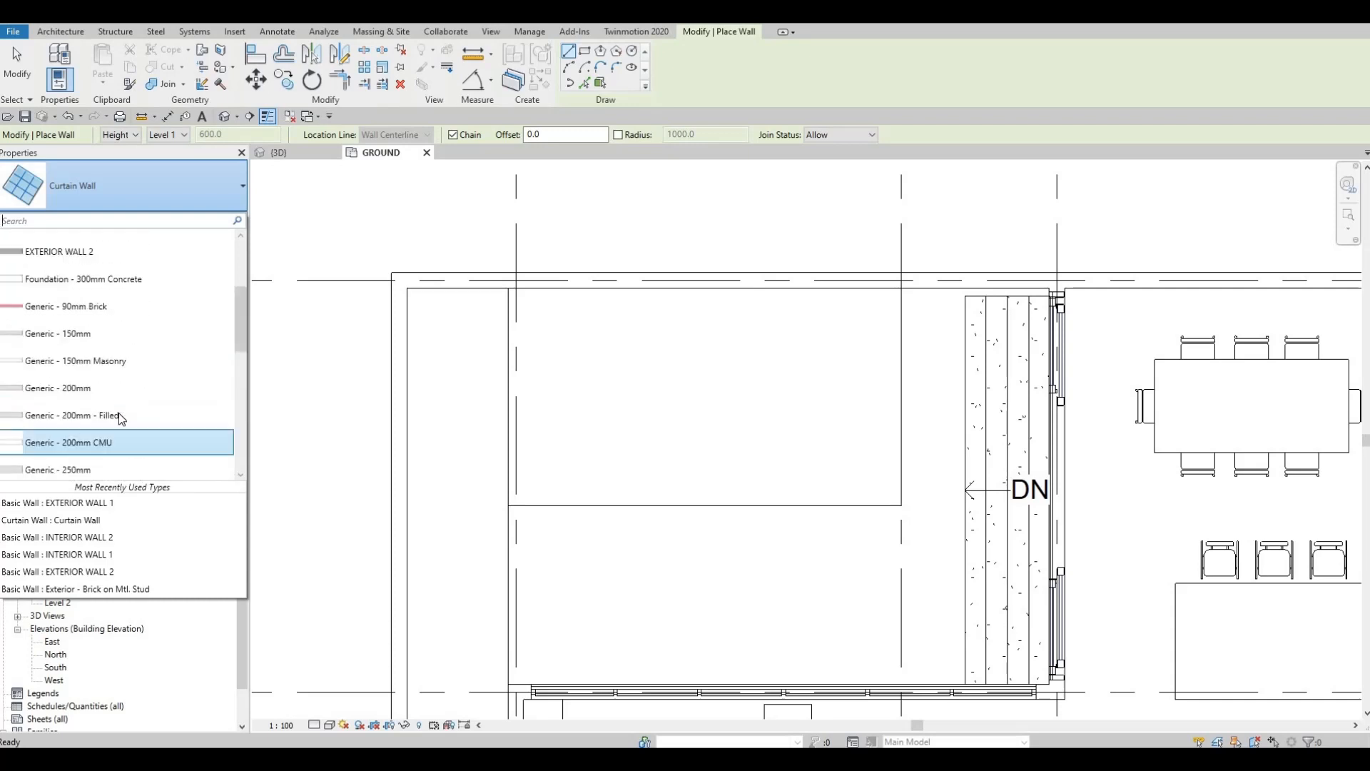
left_click(117, 423)
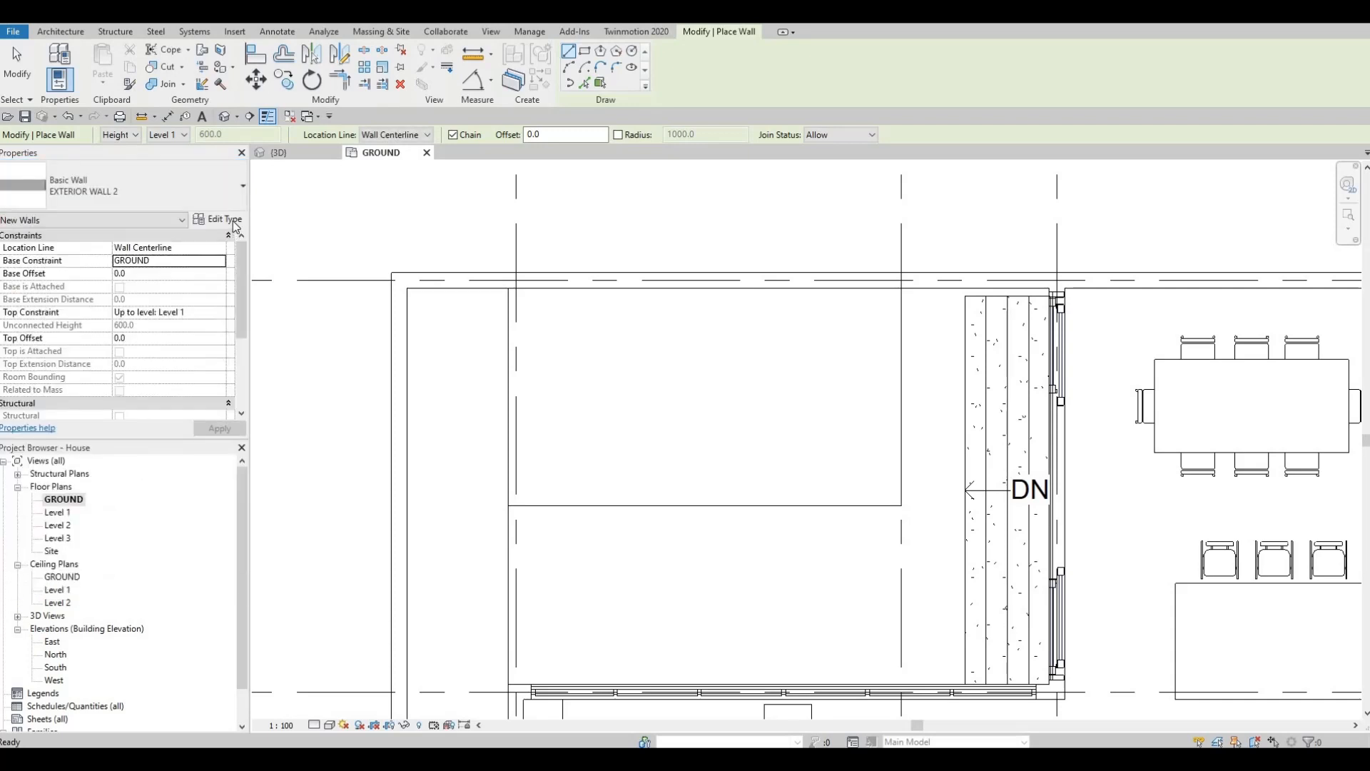
Duplicate the wall type under the name EXTERIOR WALL 3.
left_click(217, 218)
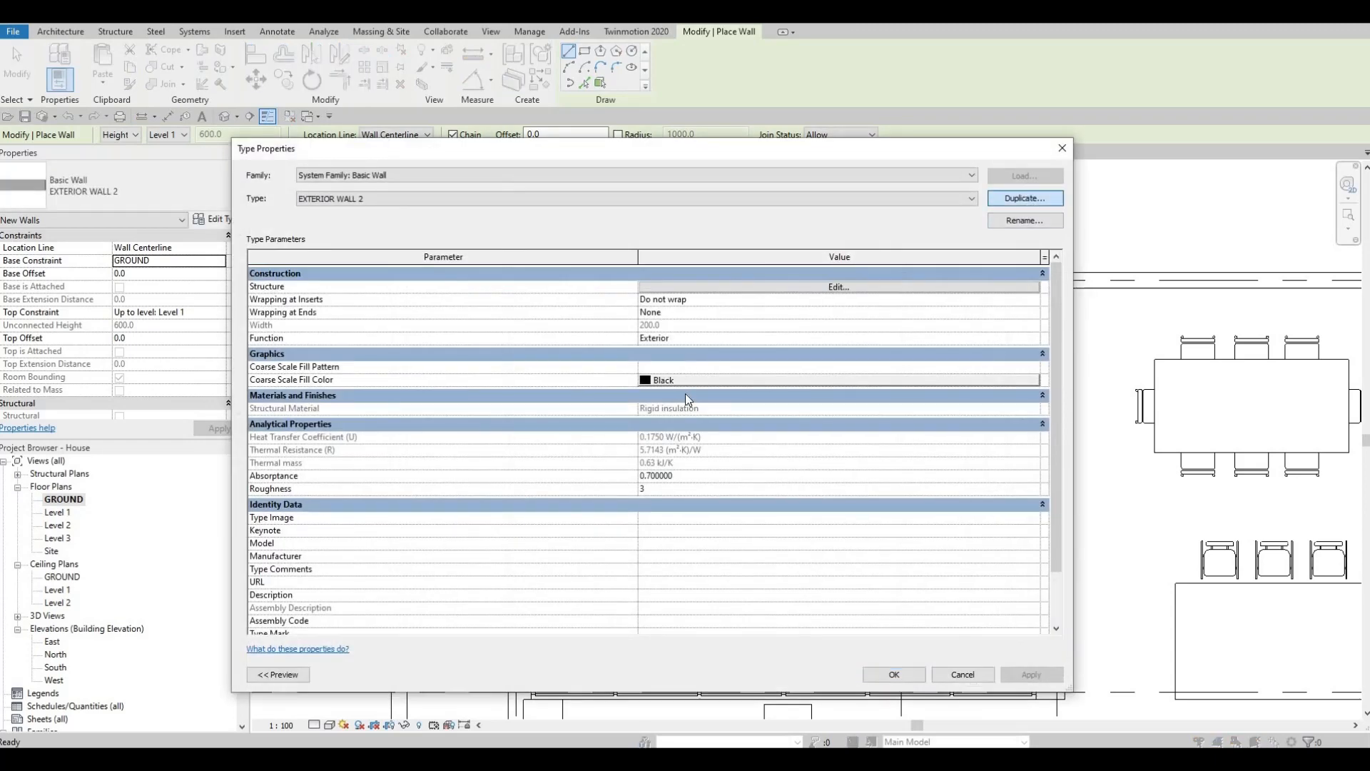
left_click(1025, 197)
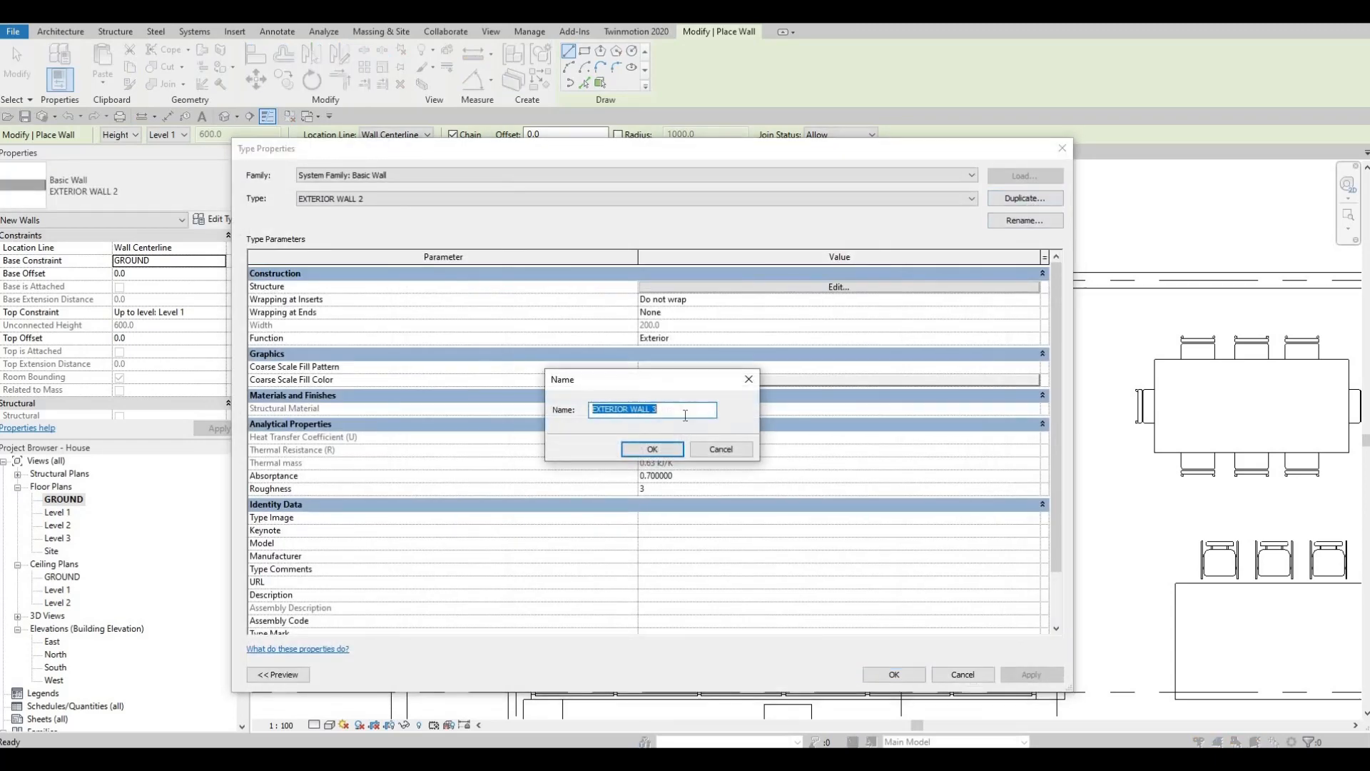
left_click(652, 449)
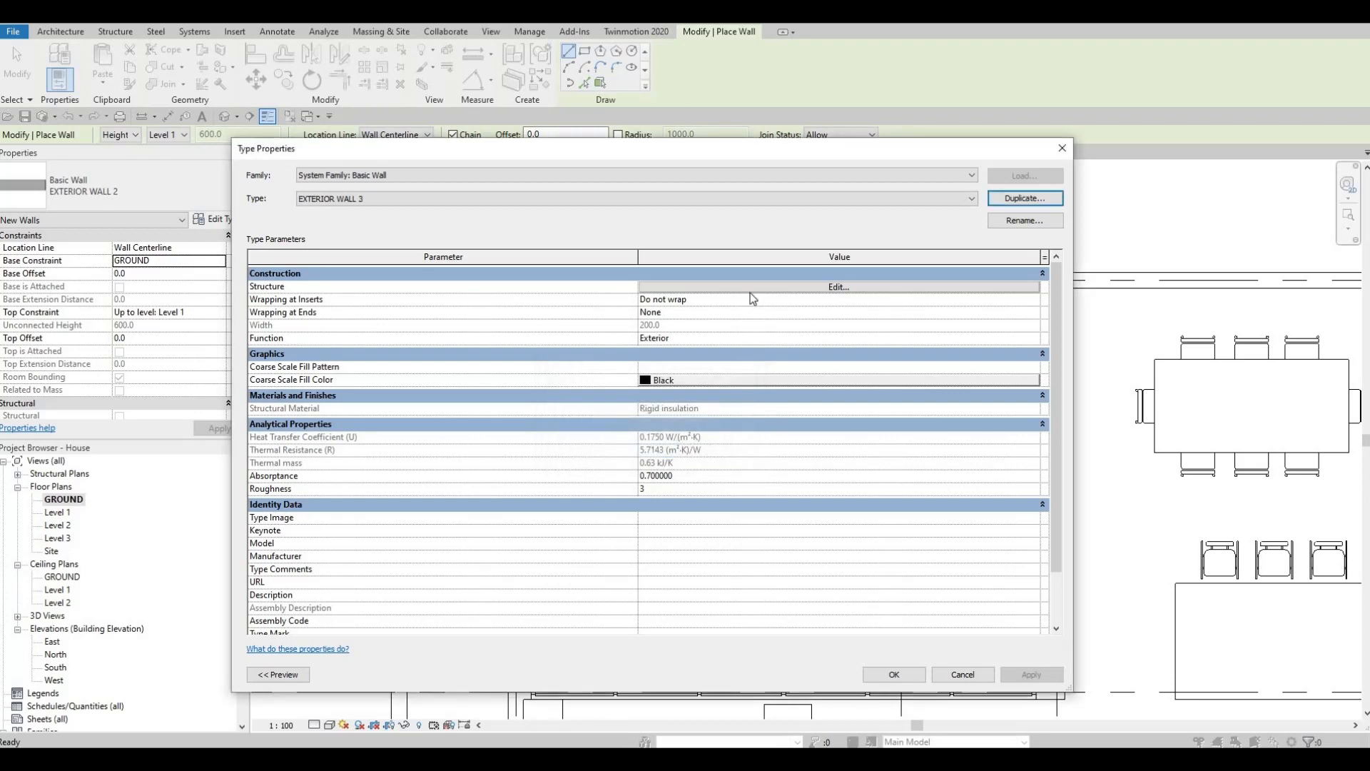
Open the structure layer's material for editing in EXTERIOR WALL 3 and browse the Tile category of the AEC Materials library.
left_click(751, 296)
left_click(641, 286)
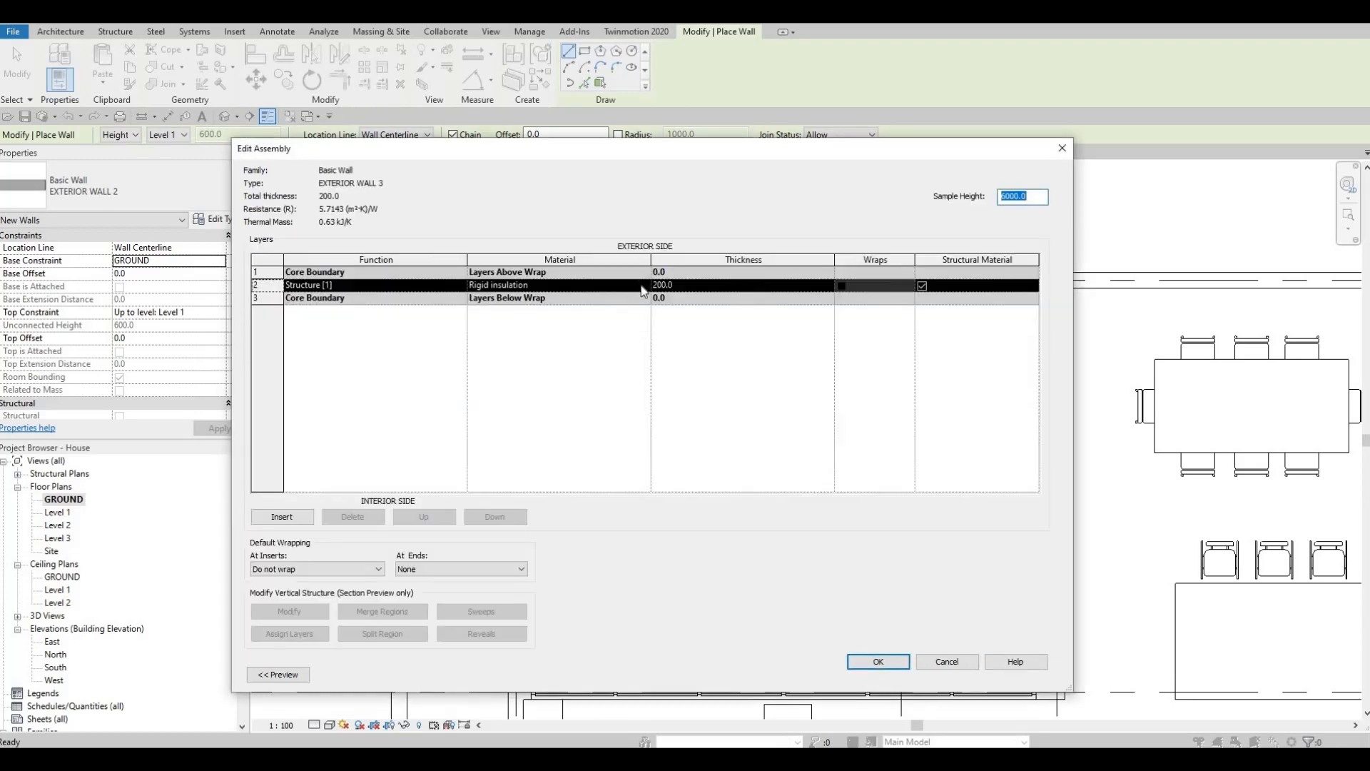
left_click(643, 288)
left_click(645, 284)
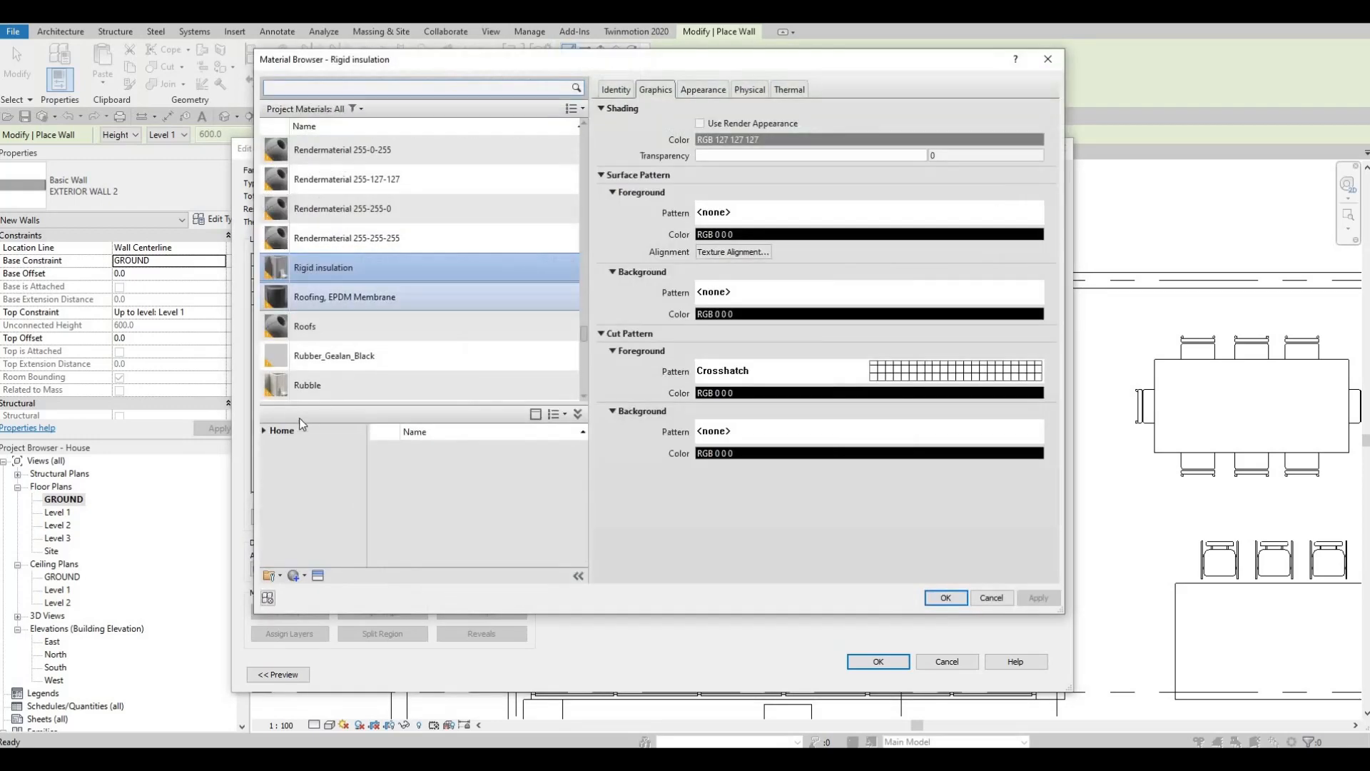
left_click(265, 430)
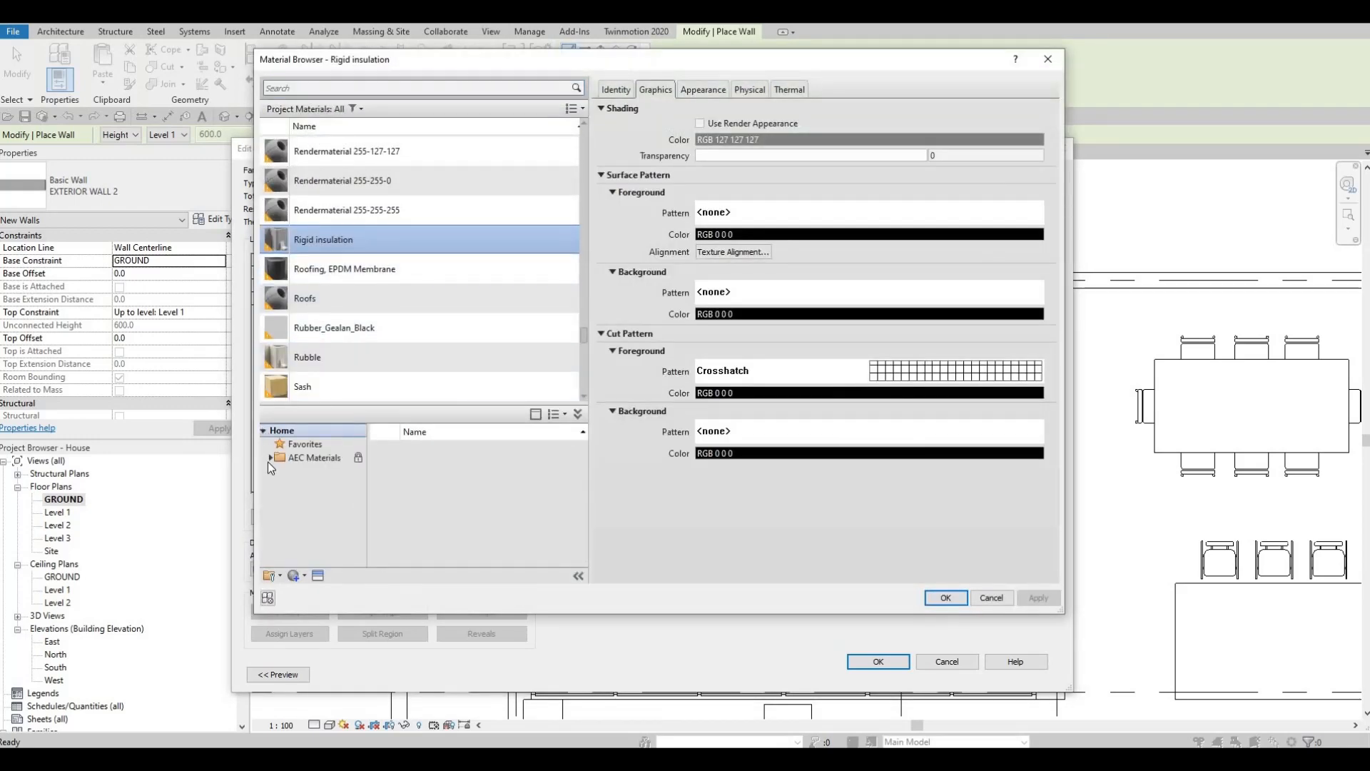
left_click(269, 458)
scroll(303, 500, "down", 3)
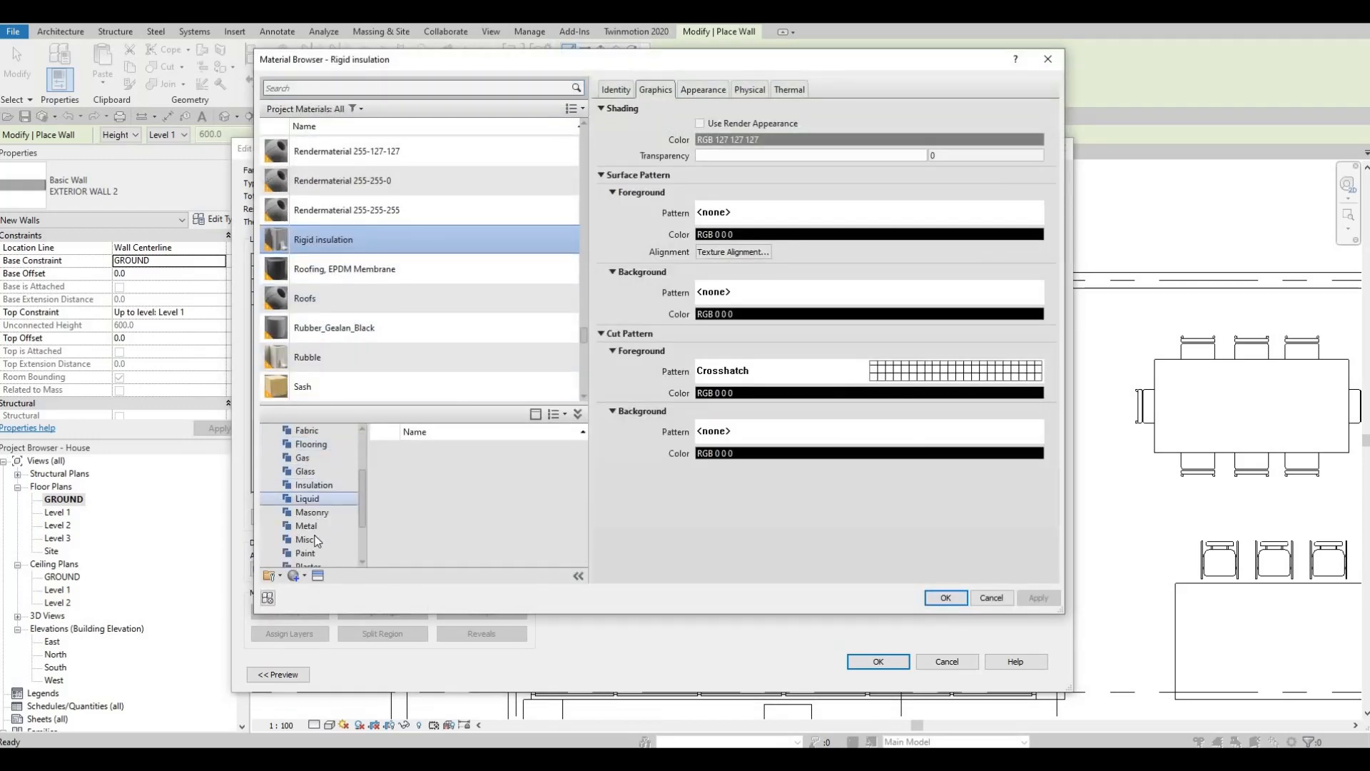
scroll(311, 540, "down", 1)
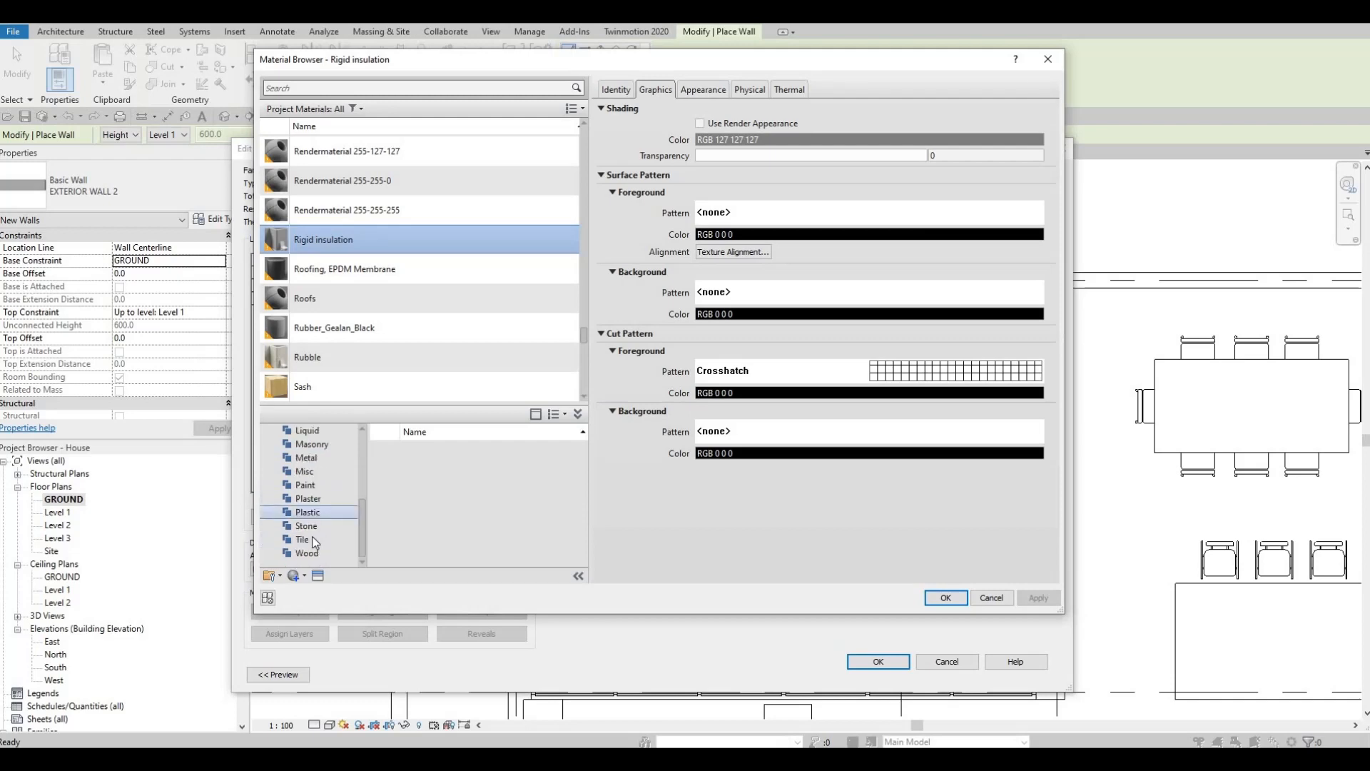
left_click(307, 540)
Assign the Tile, Stone and Ceramic mix material to the wall's structure layer and accept the type settings.
mouse_move(498, 520)
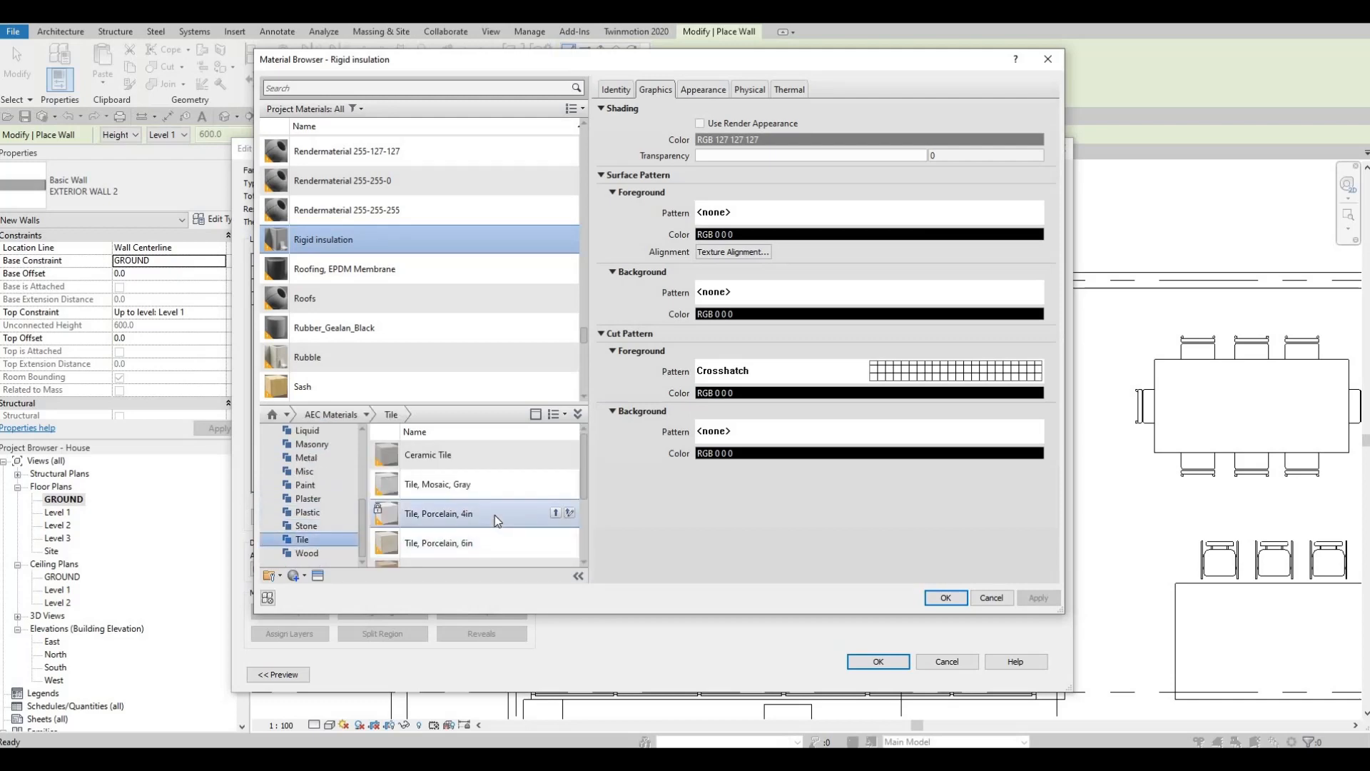
scroll(494, 515, "down", 2)
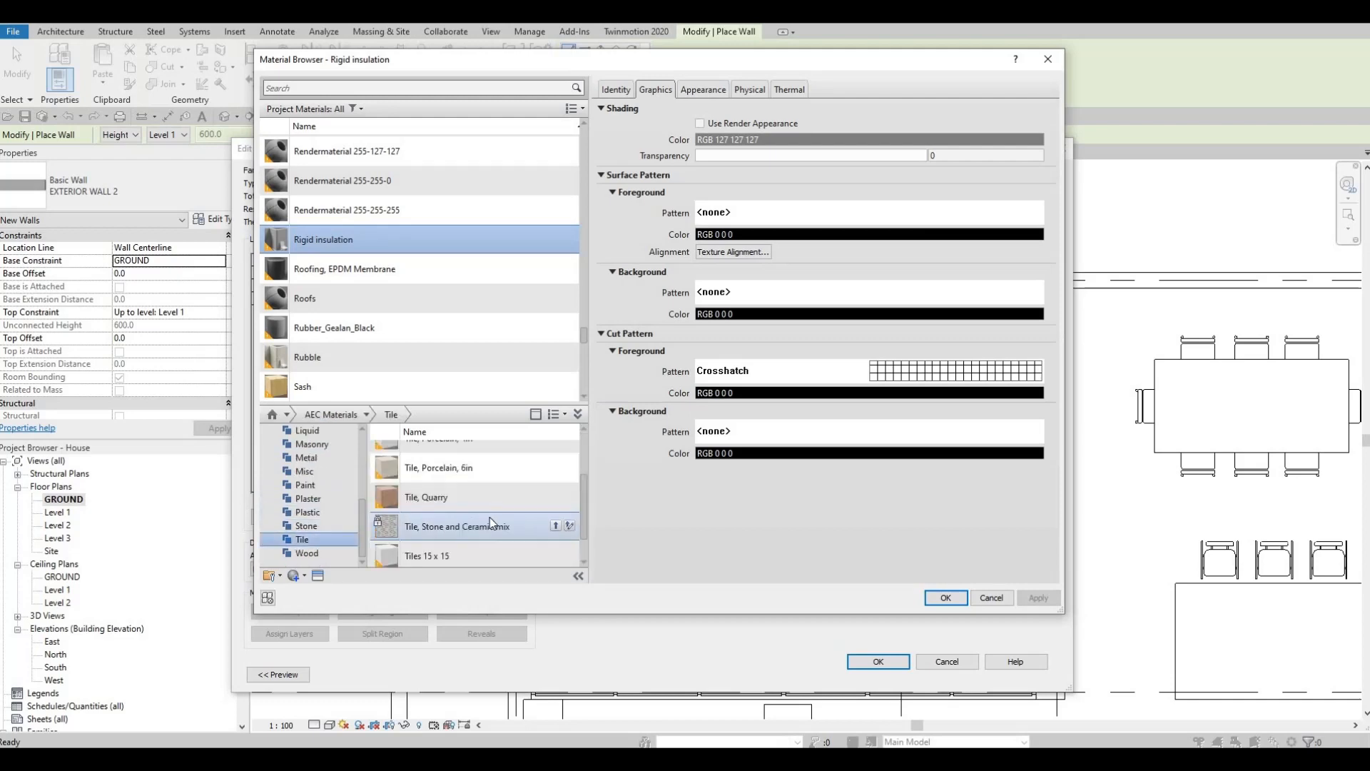
left_click(556, 525)
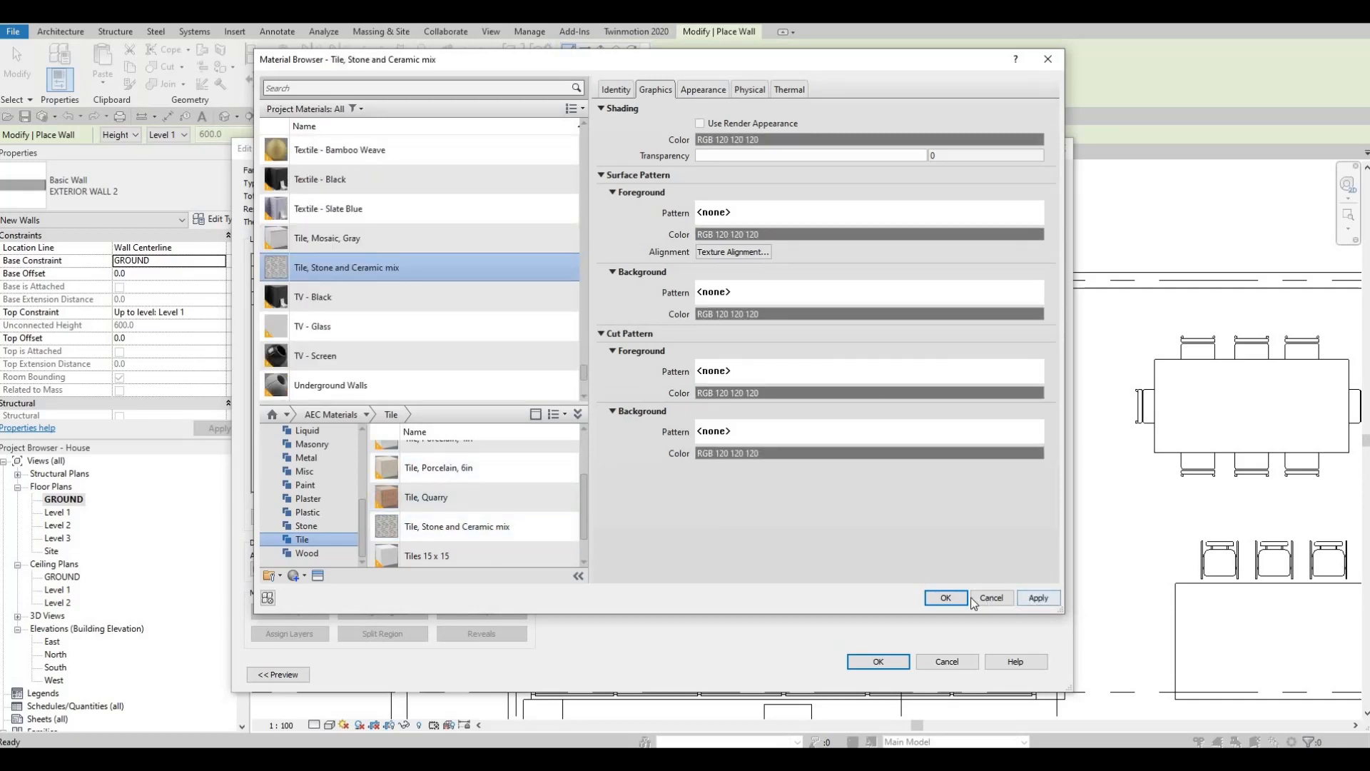
left_click(945, 598)
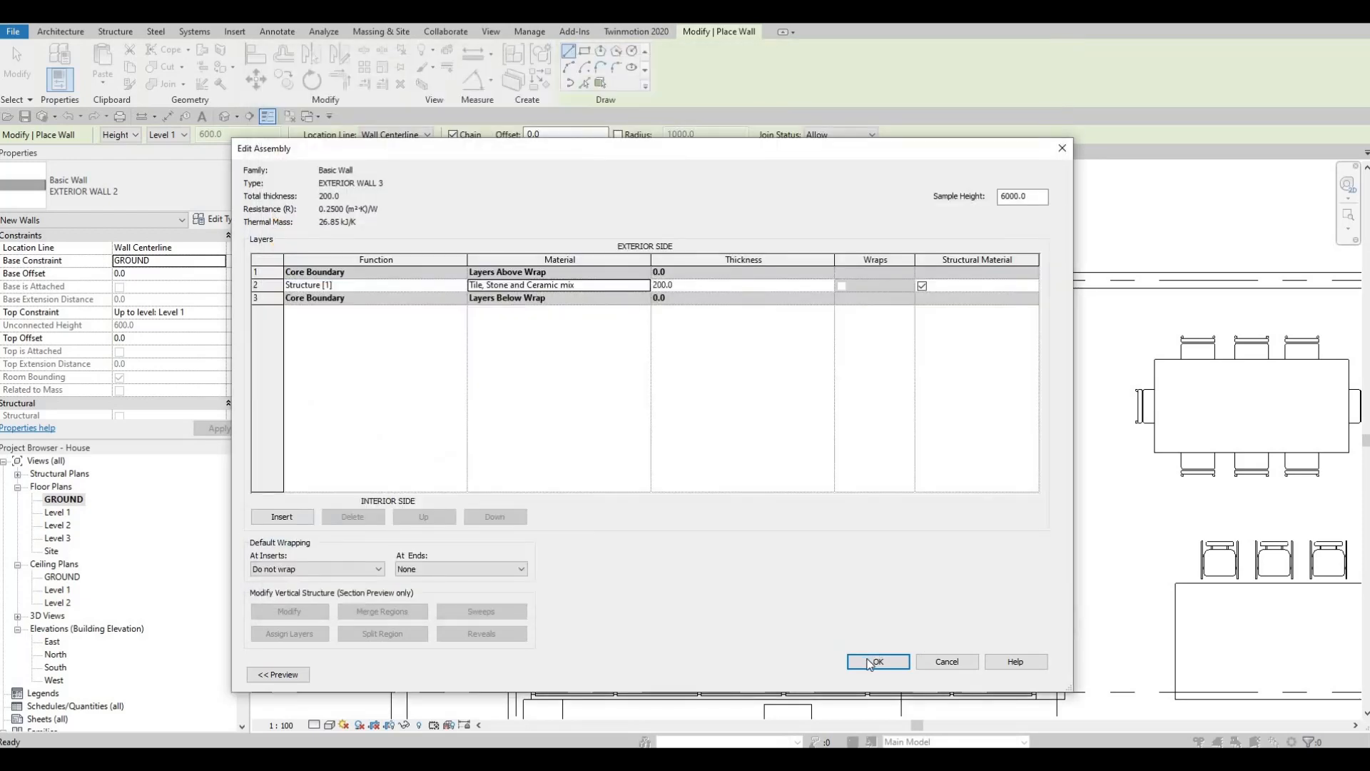
left_click(872, 662)
left_click(889, 672)
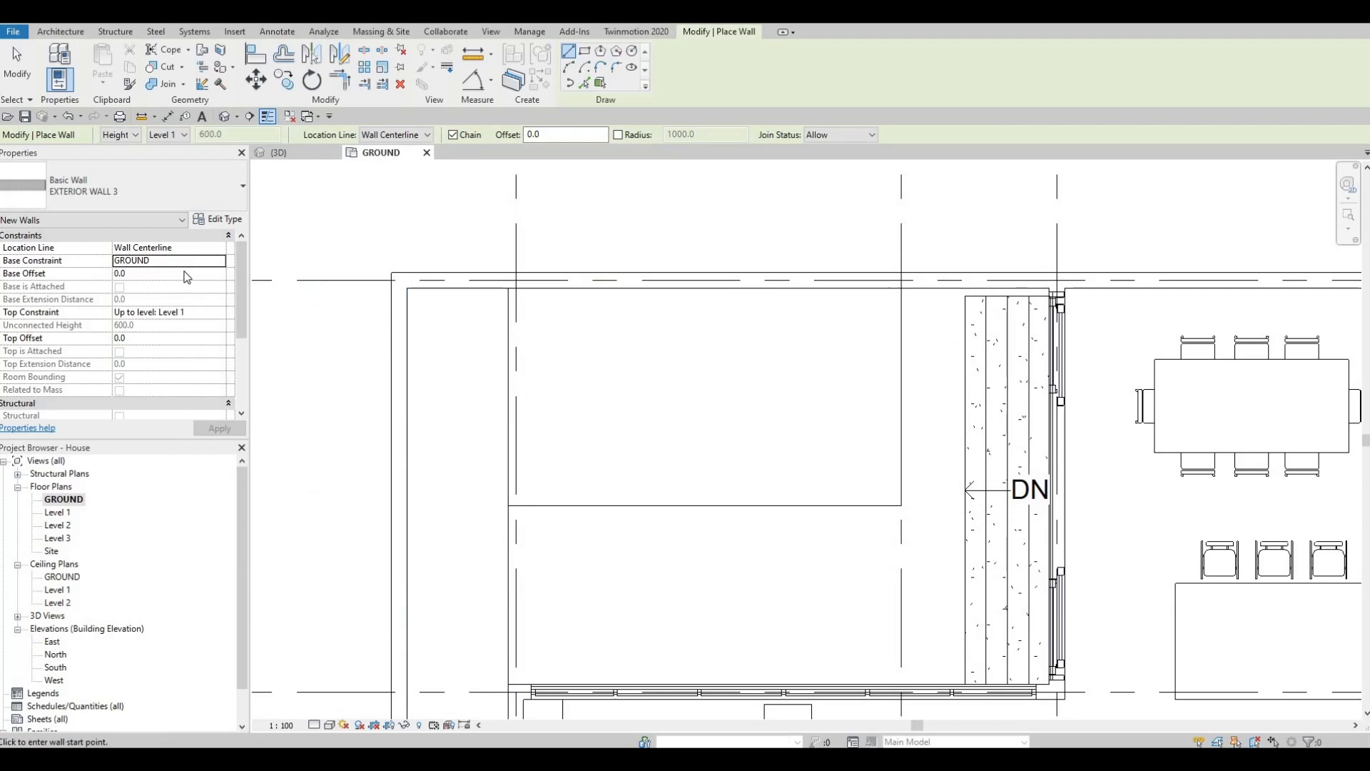
Constrain the new wall's top up to level GROUND and set its base offset to -2000 mm.
left_click(217, 314)
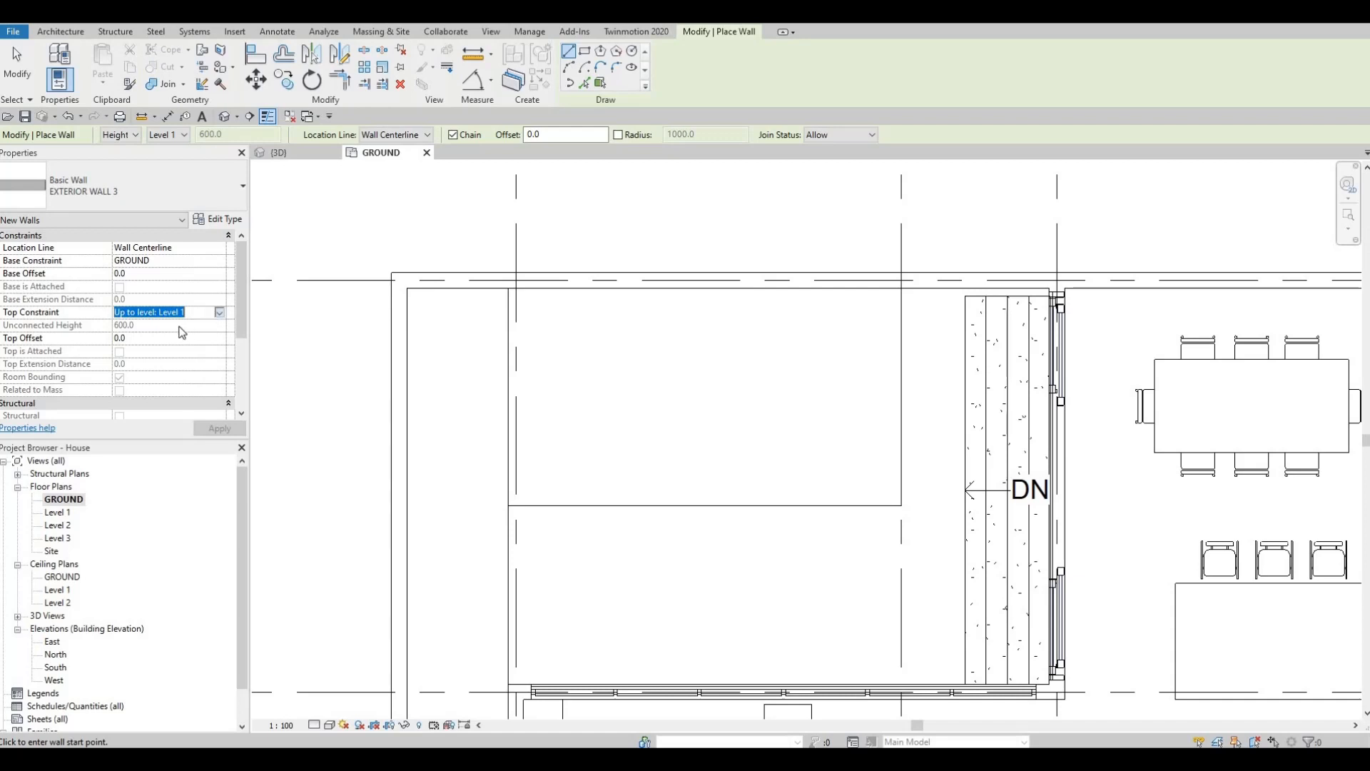
left_click(220, 313)
left_click(213, 324)
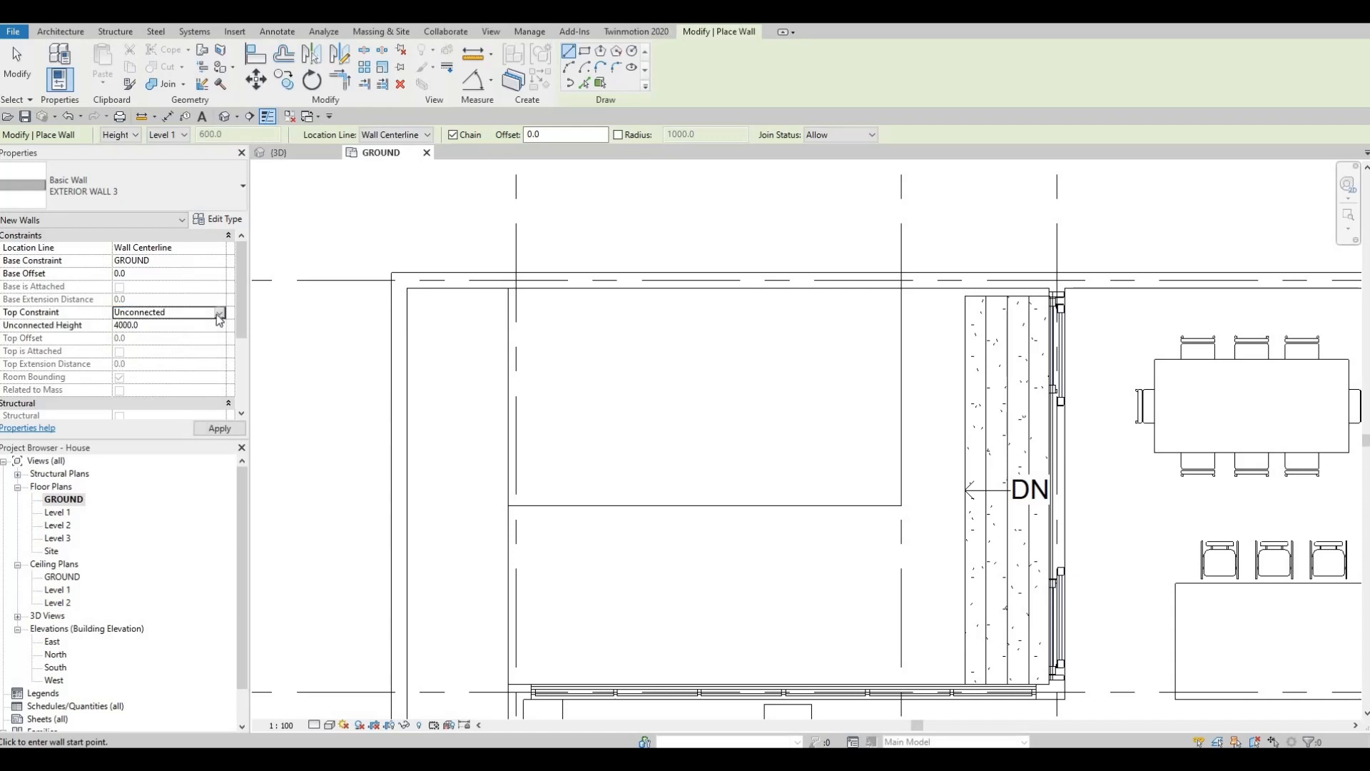
double_click(182, 312)
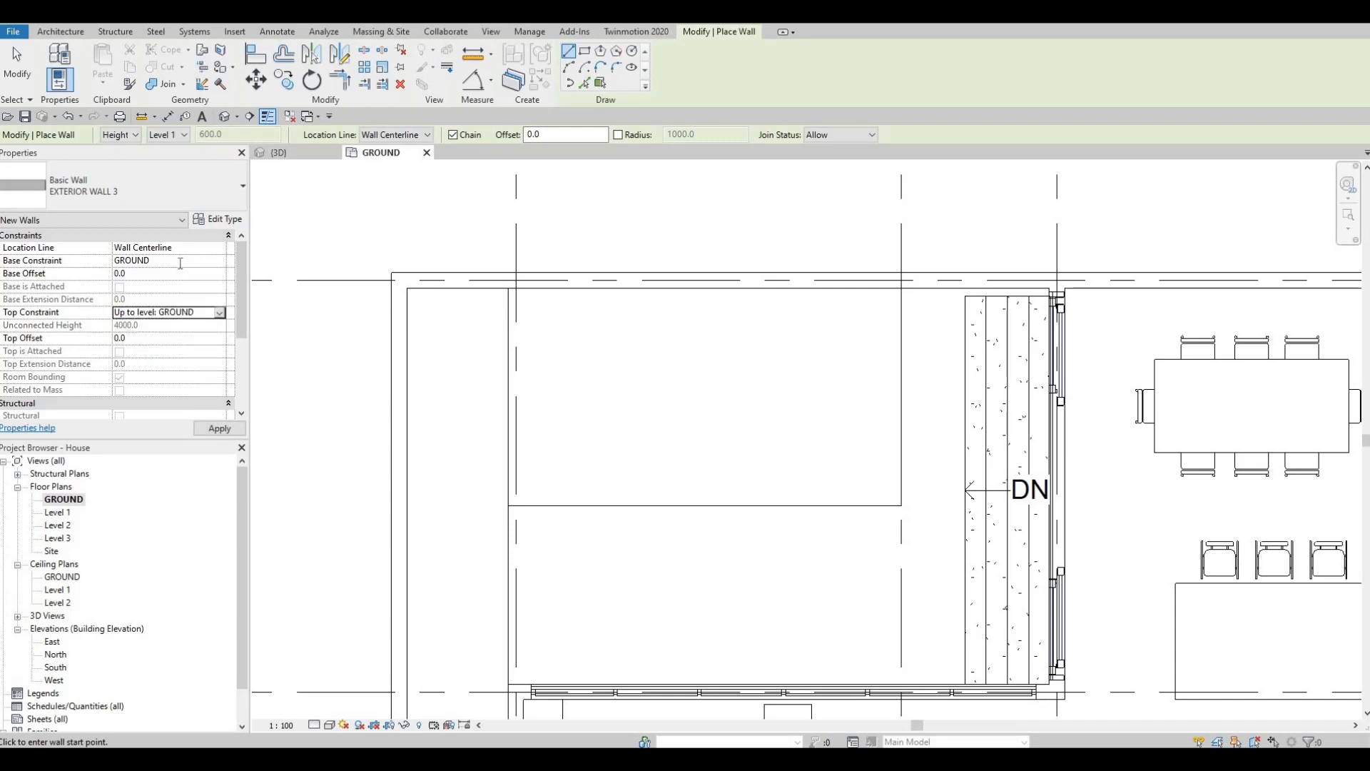
left_click(151, 263)
left_click(140, 273)
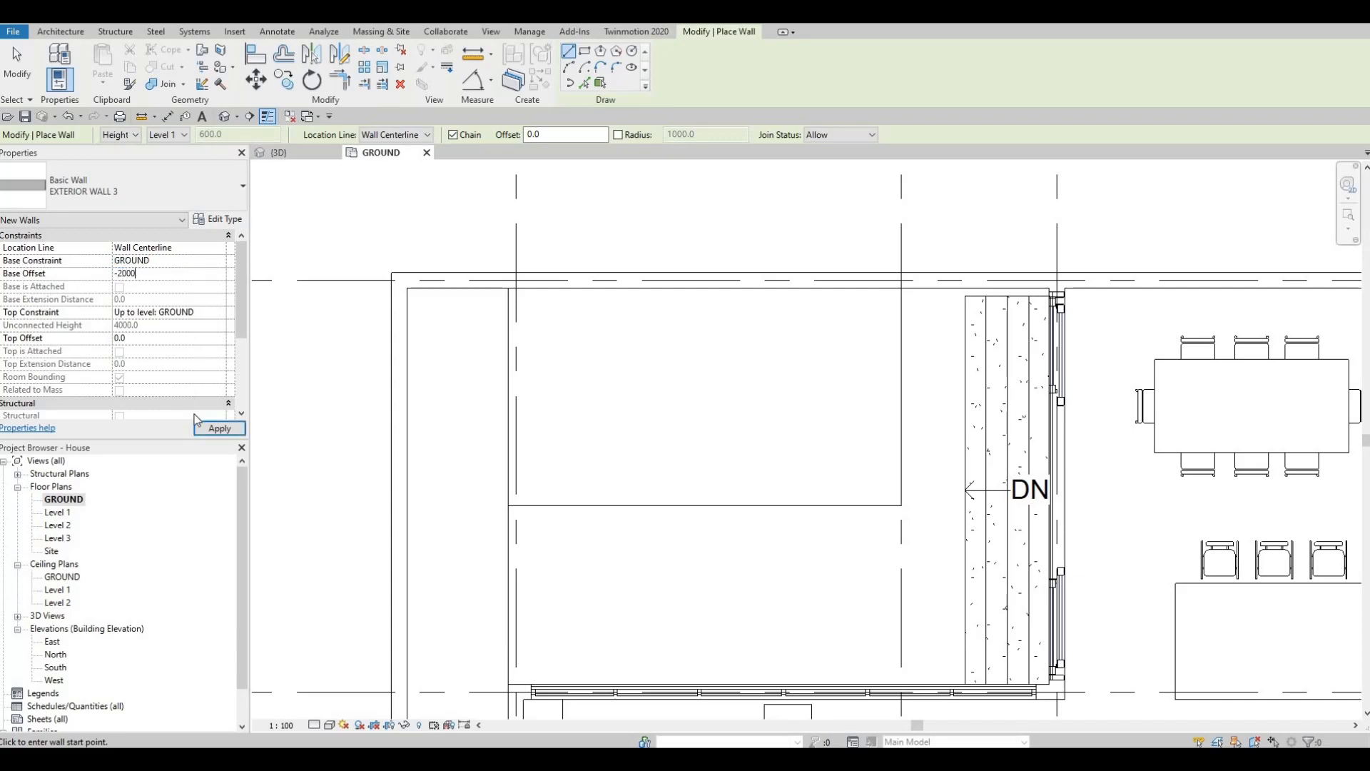
left_click(209, 427)
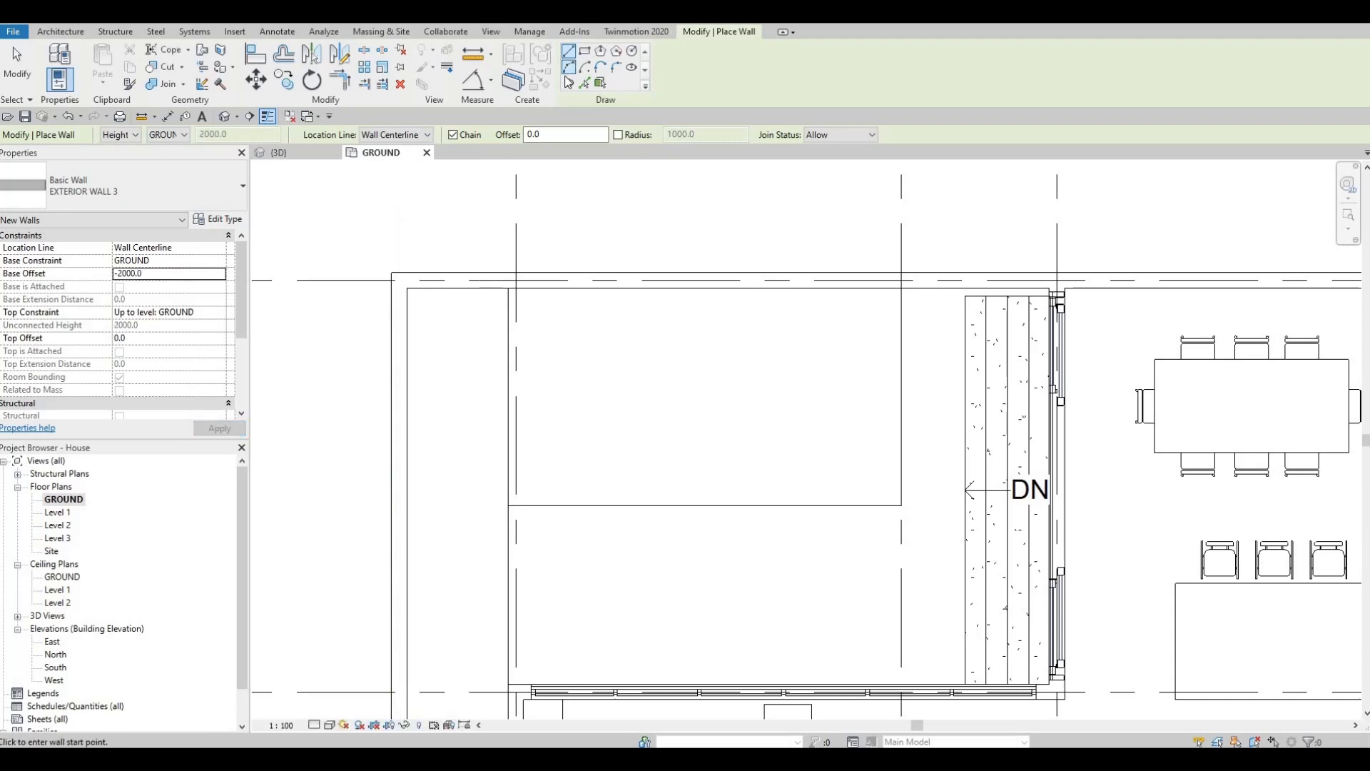
left_click(585, 51)
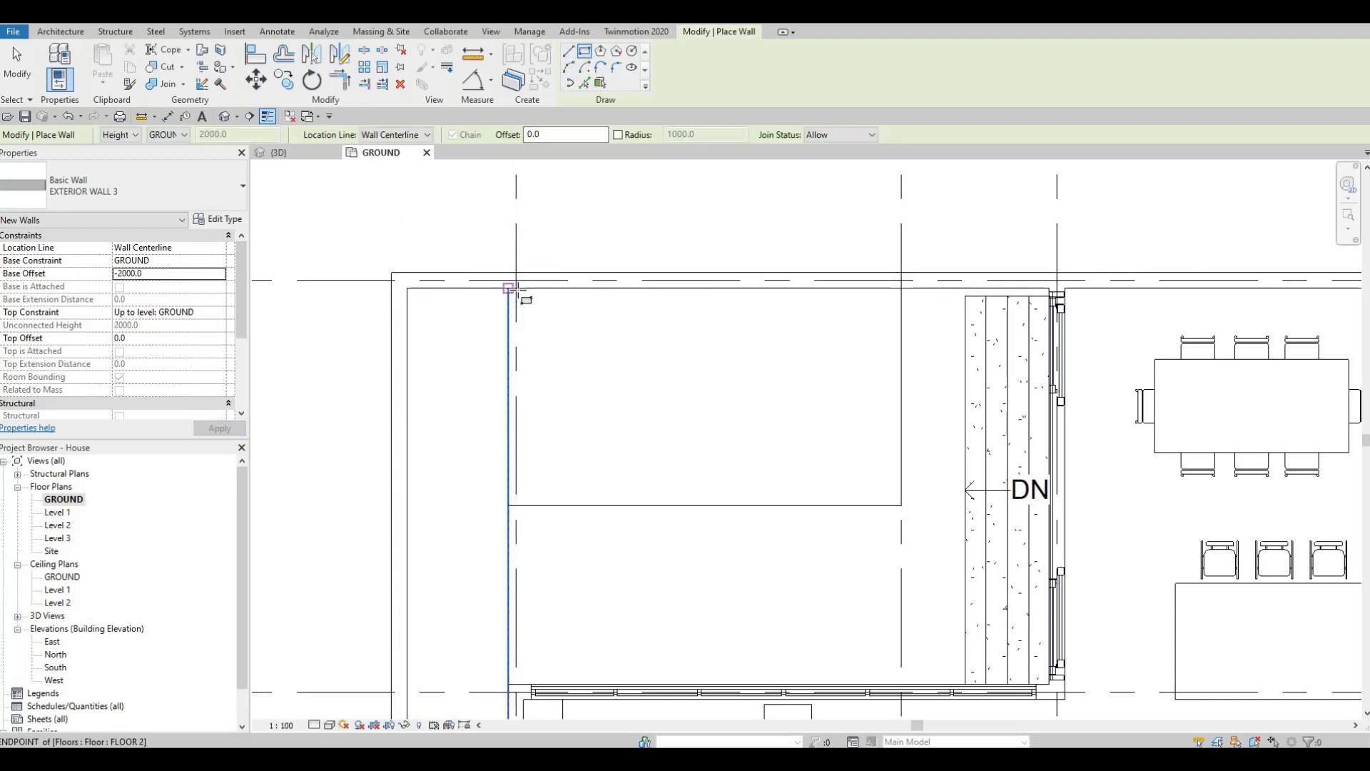
left_click(516, 289)
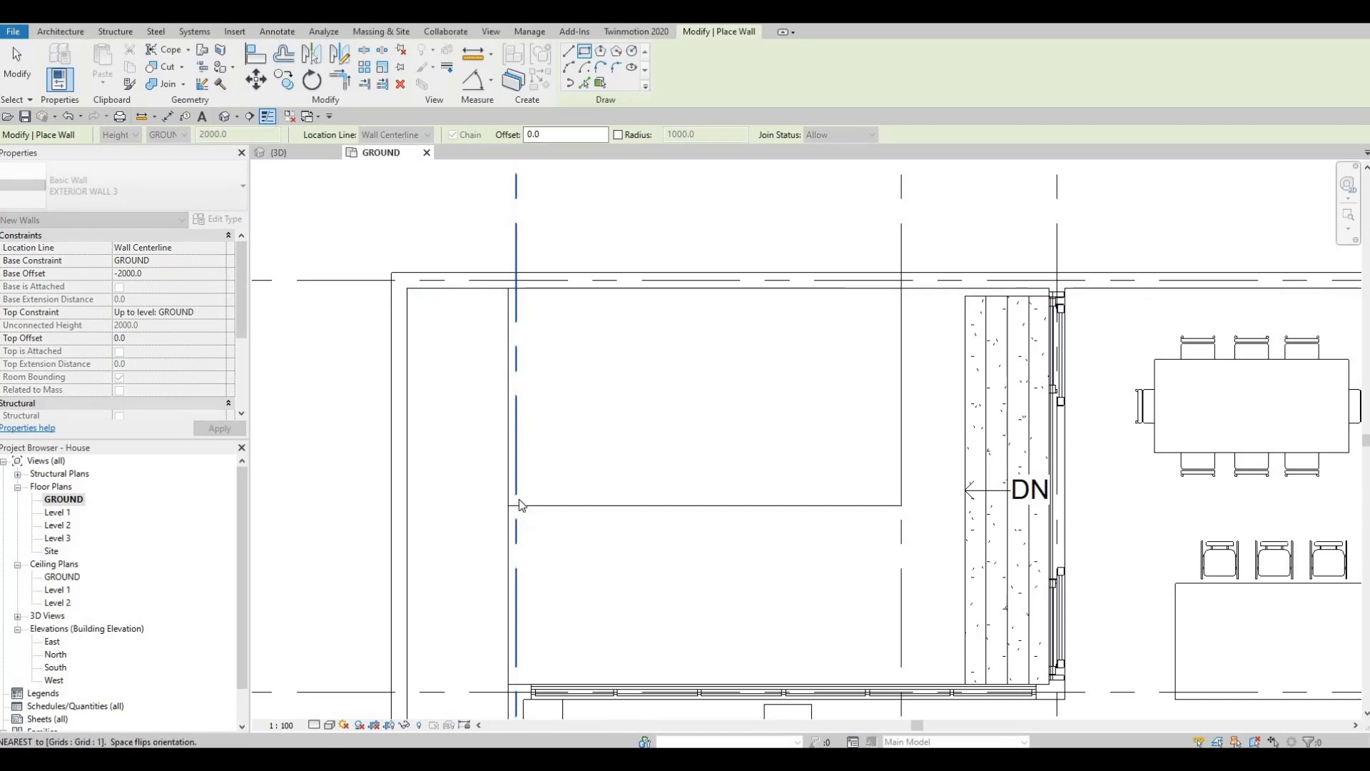
left_click(516, 500)
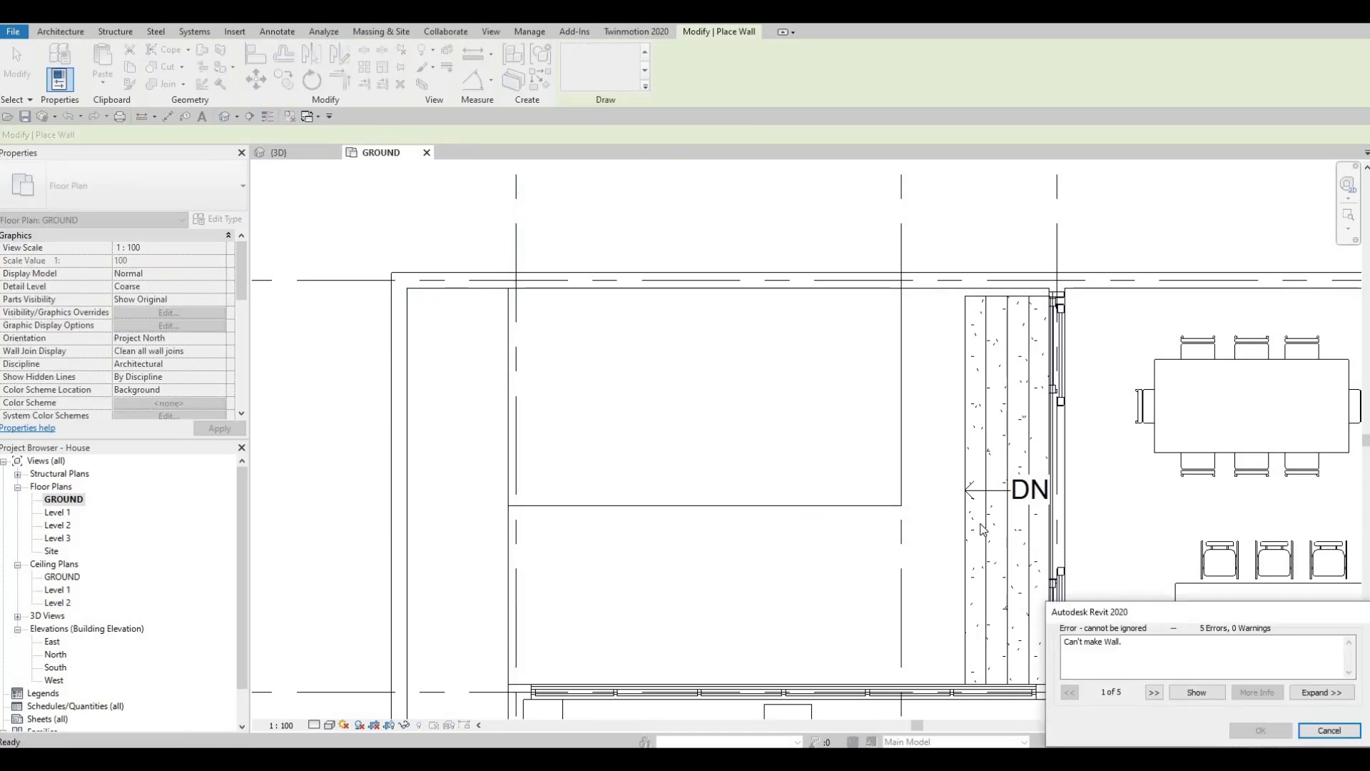
key("Escape")
key("Escape")
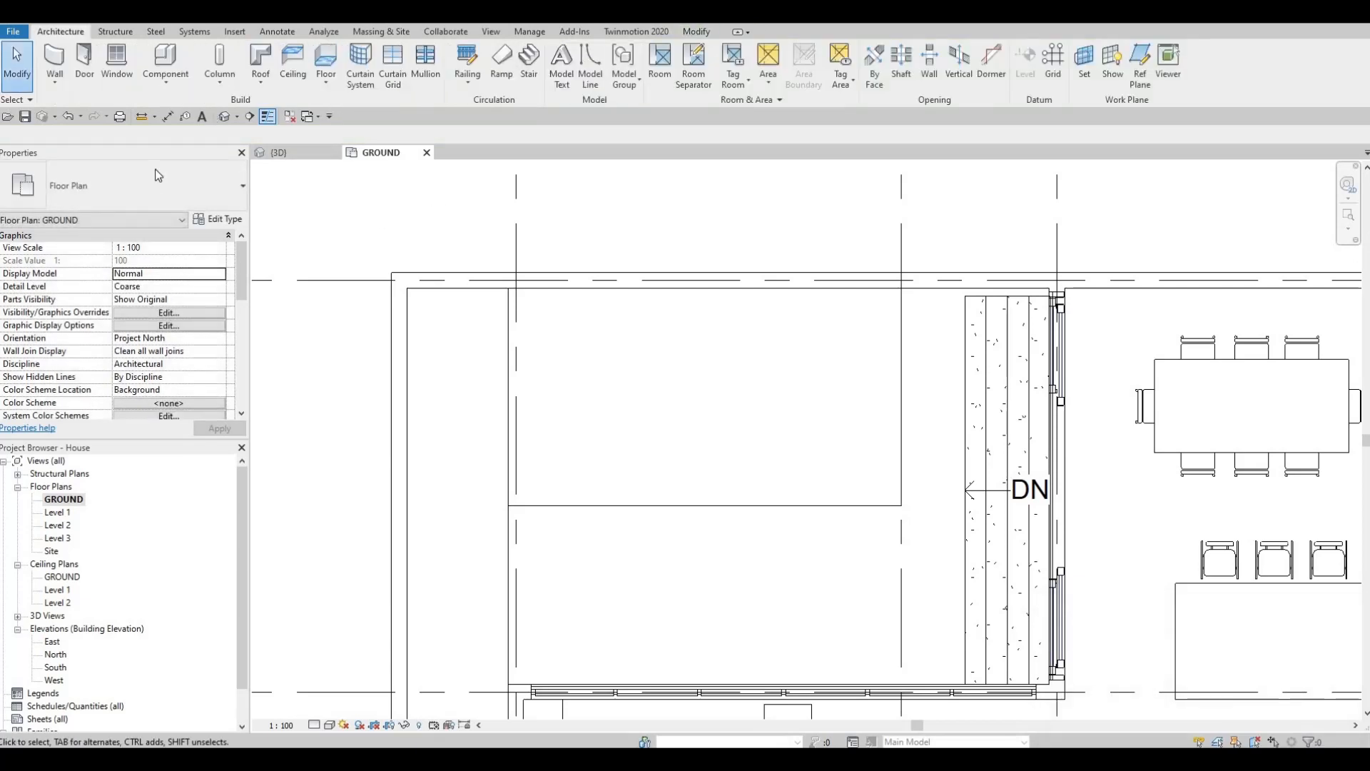
Draw chained EXTERIOR WALL 3 walls around the rectangular floor opening, about 2800 mm by 5070 mm, starting at its corner on the exterior wall.
left_click(54, 57)
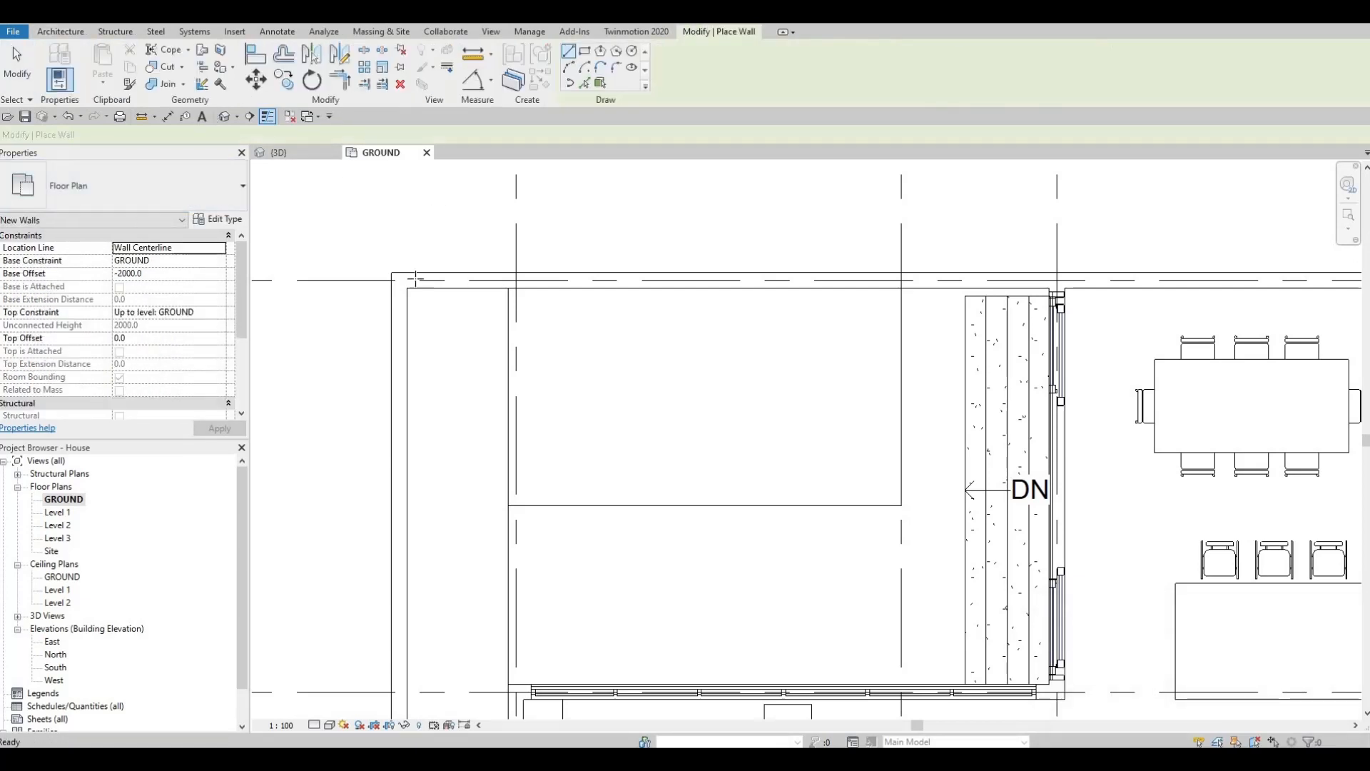
scroll(520, 300, "up", 4)
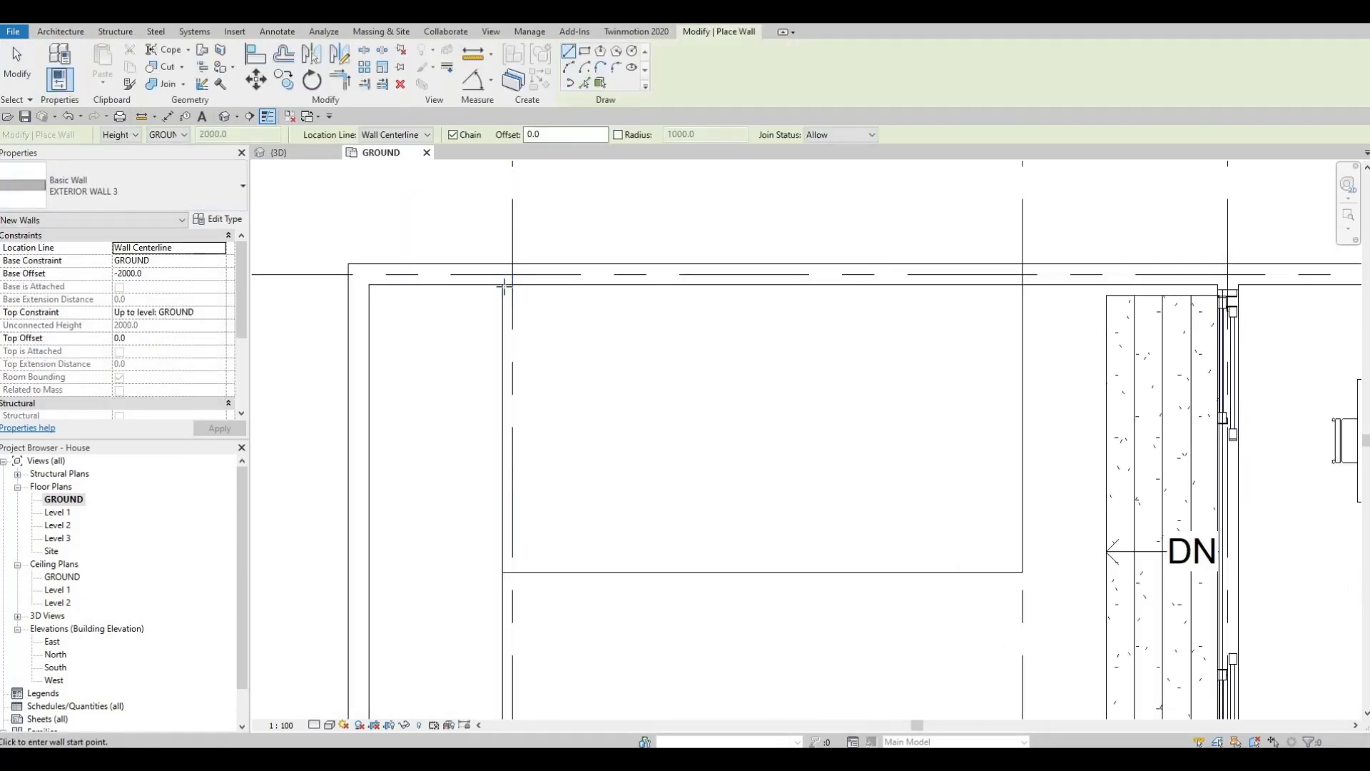
left_click(502, 283)
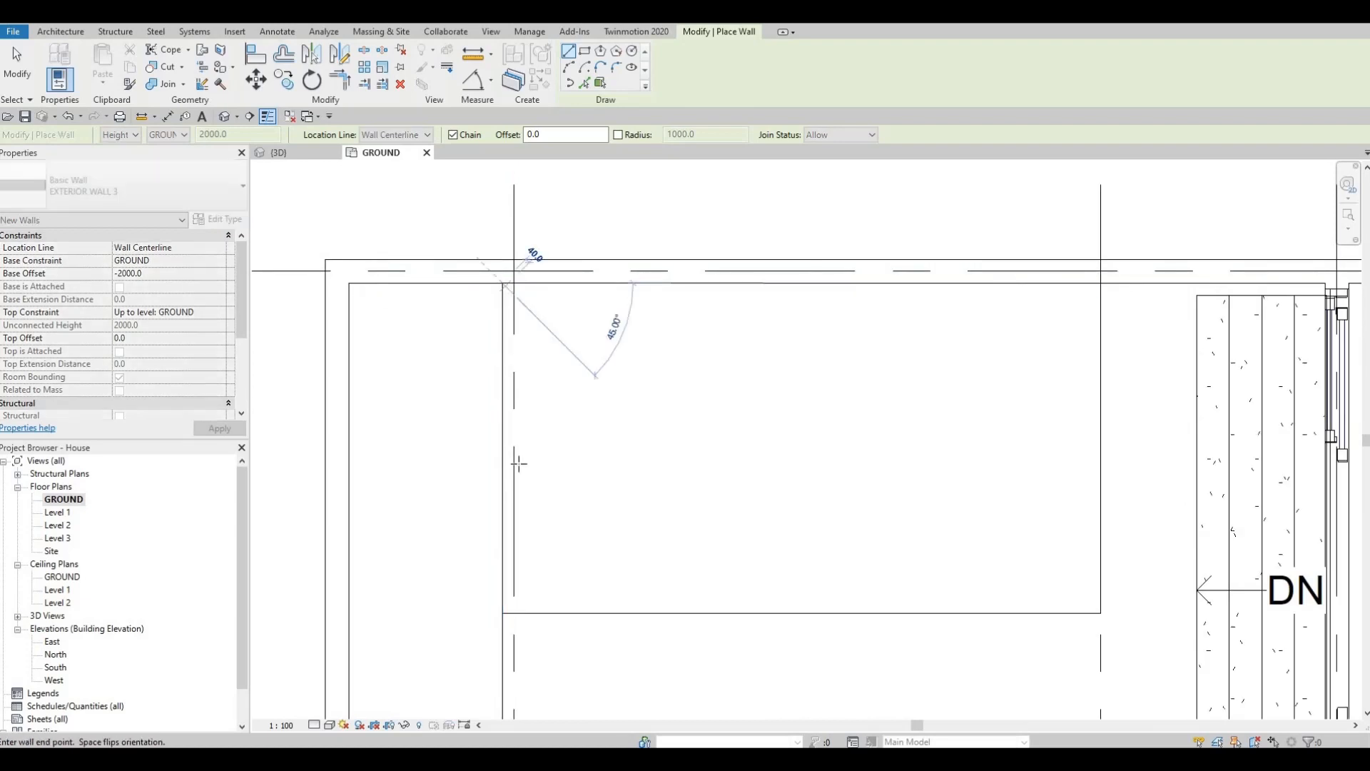
left_click(503, 613)
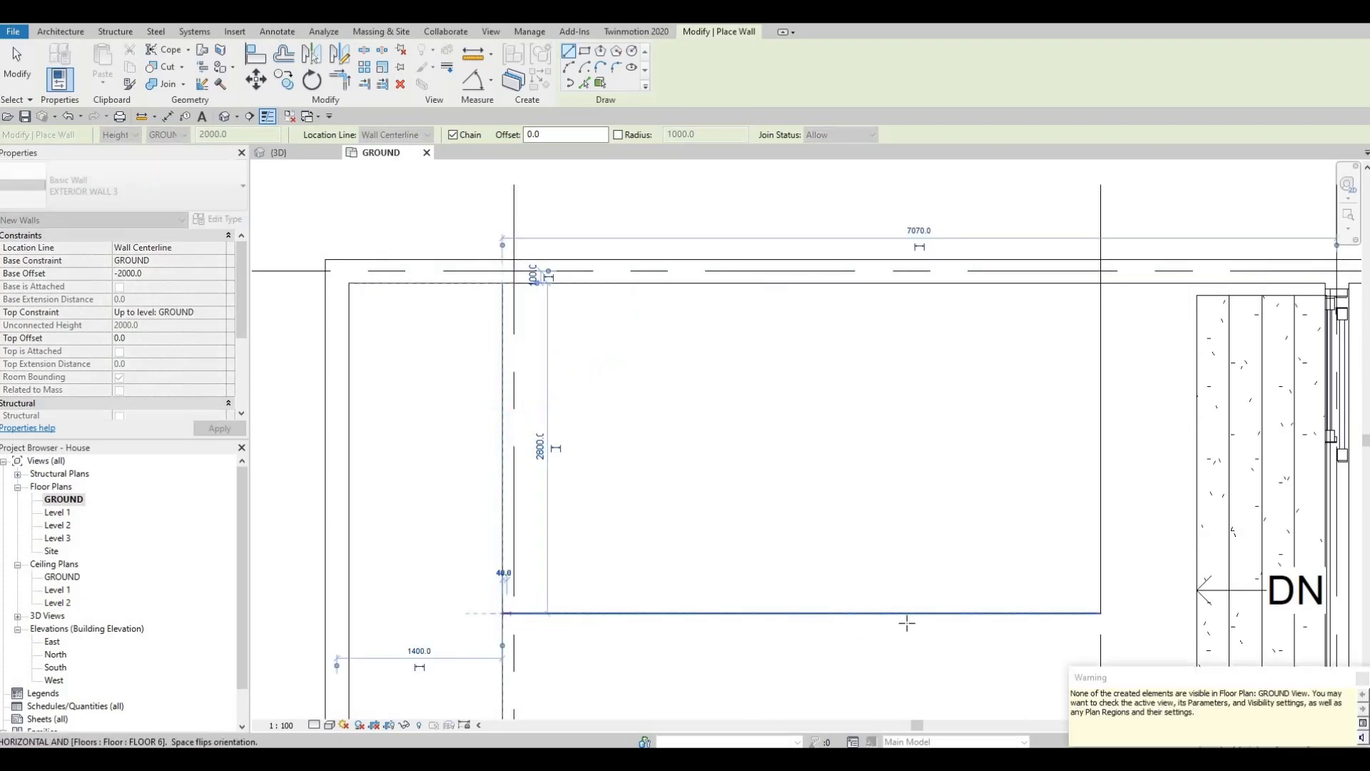
left_click(1101, 613)
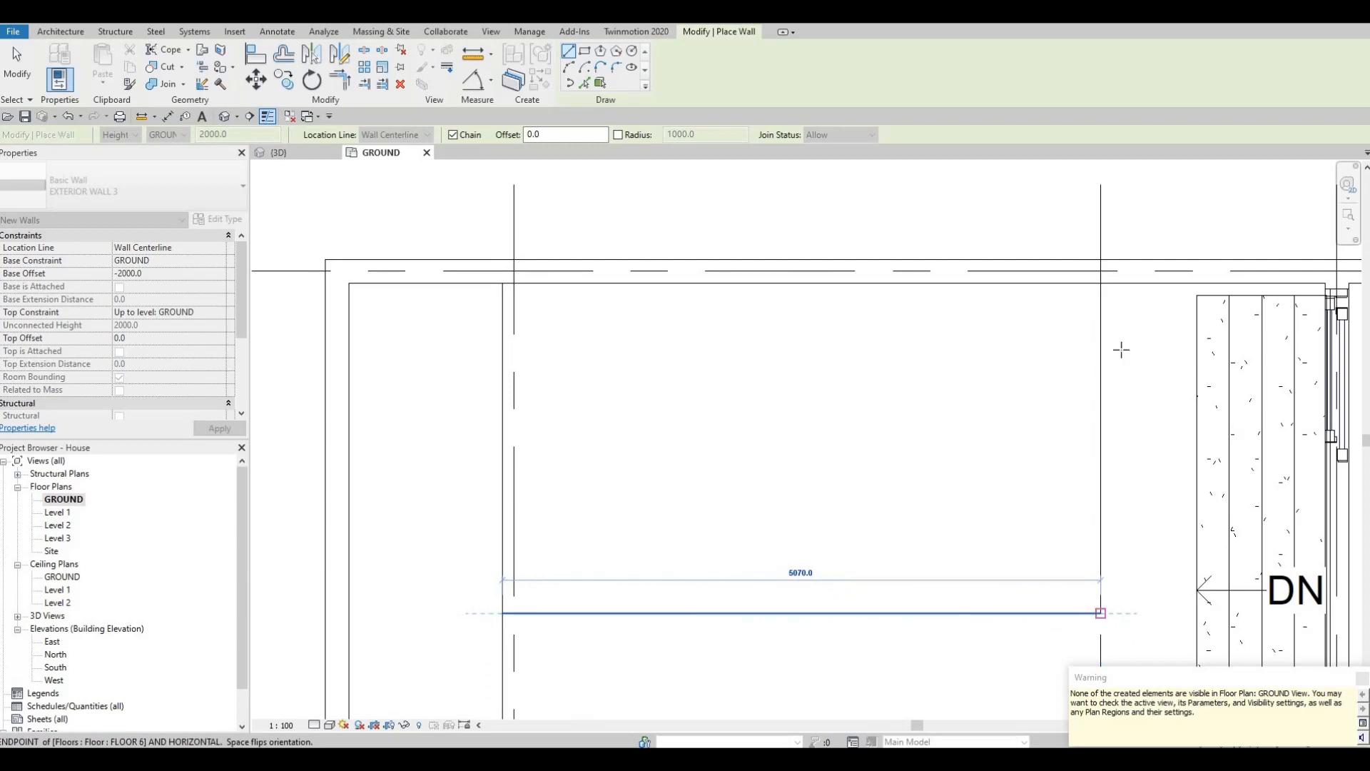
left_click(1100, 314)
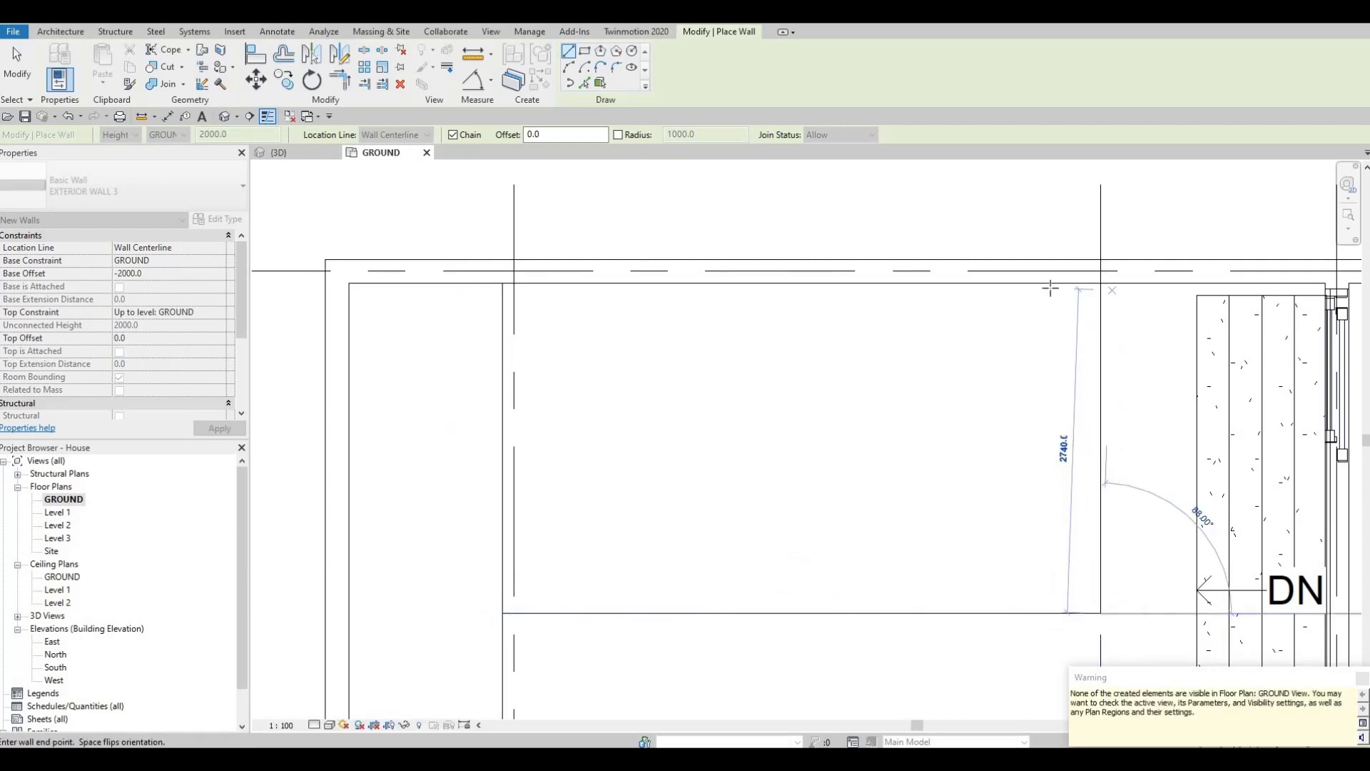
left_click(505, 287)
key("Escape")
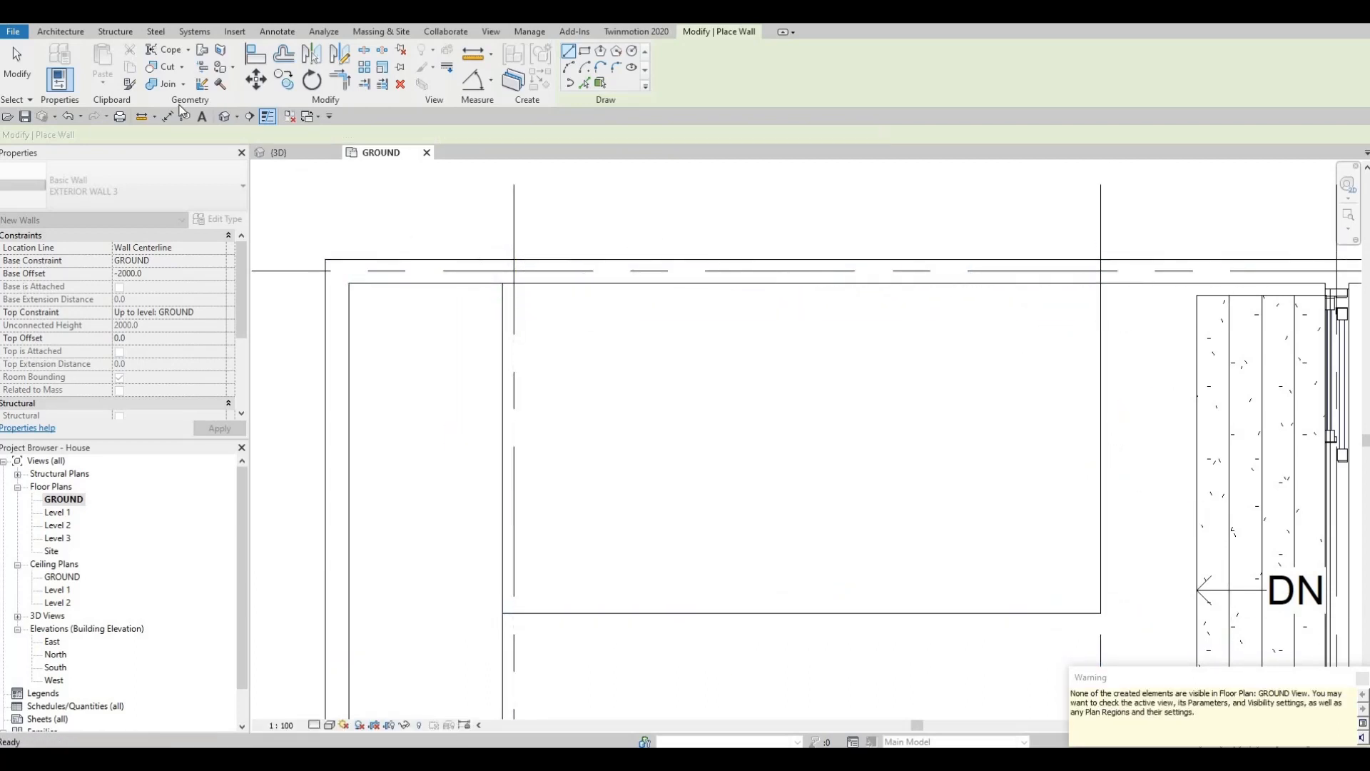
key("Escape")
Examine in the 3D view how the new tiled walls meet the plywood floor's edges around the opening.
left_click(224, 116)
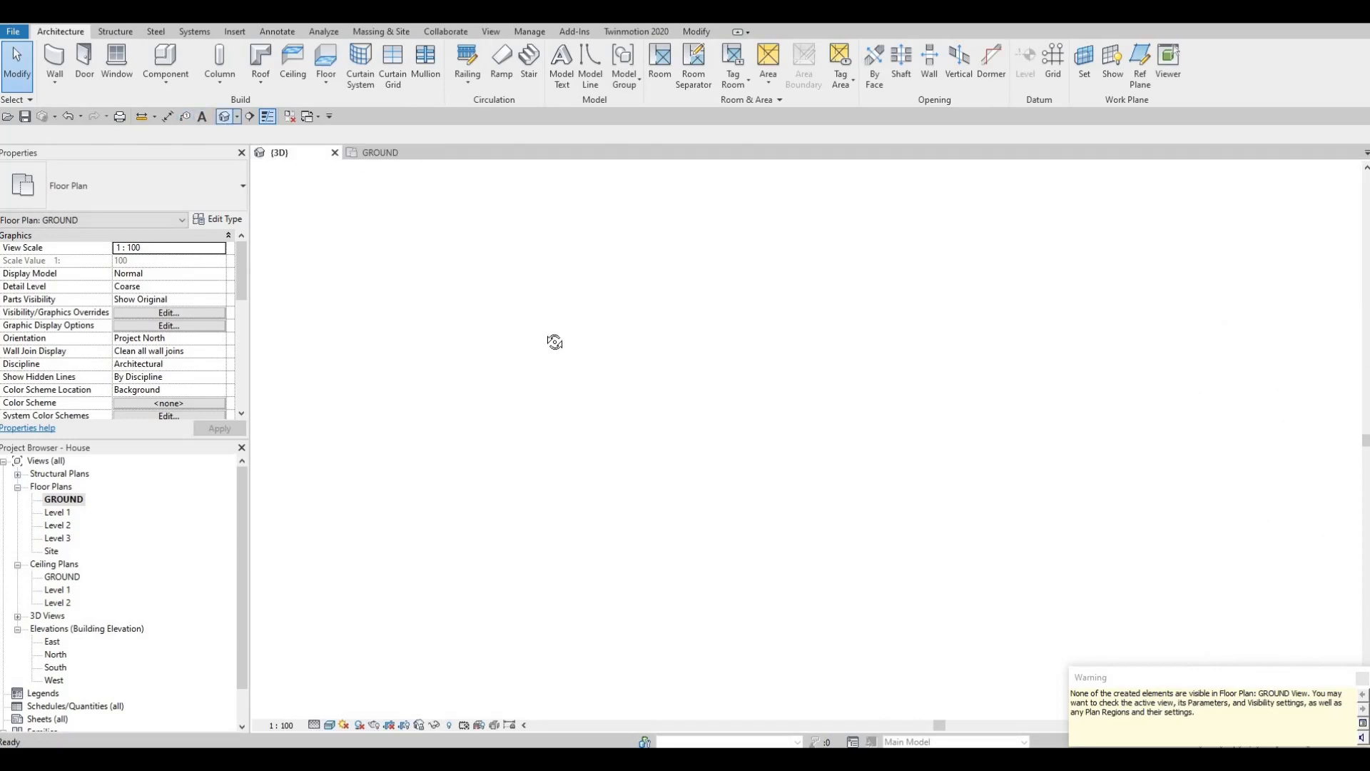
middle_click_drag(758, 465, 442, 485, "shift")
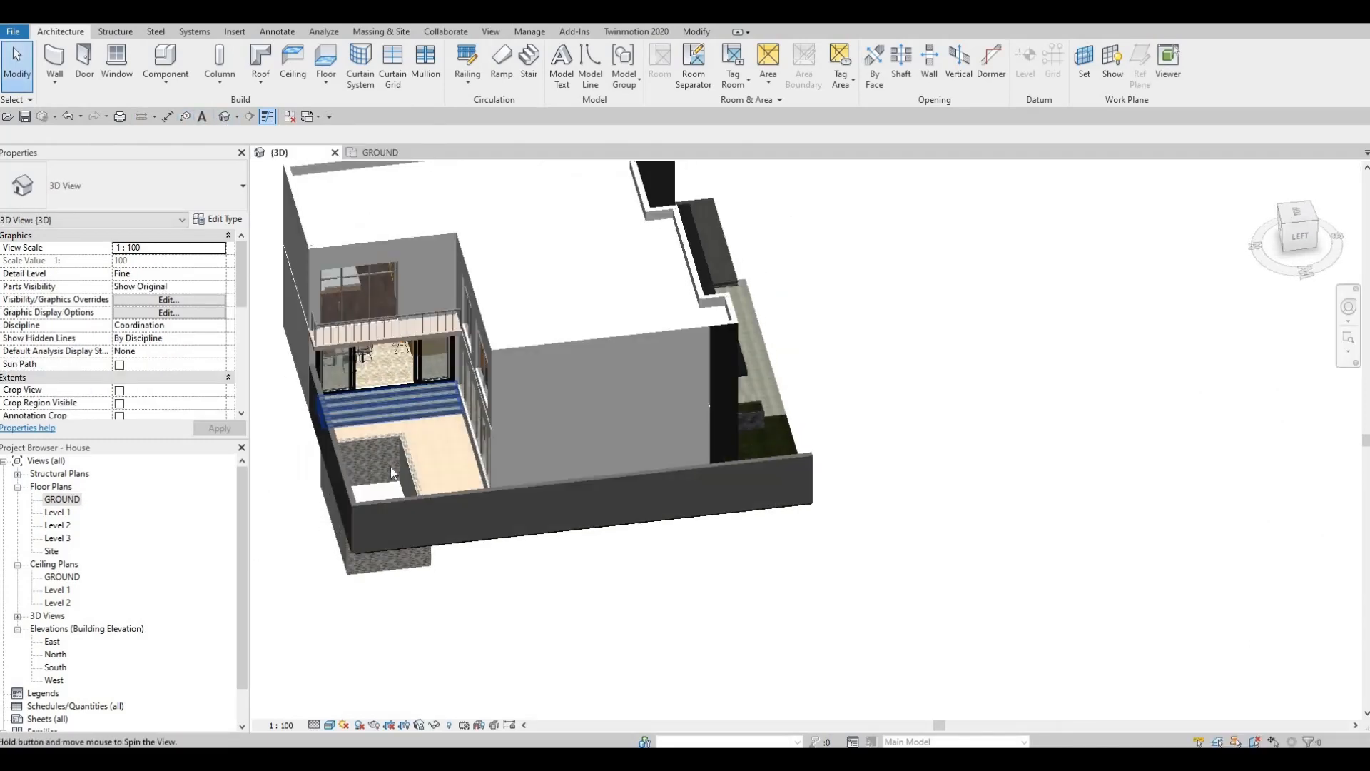
scroll(413, 451, "up", 3)
scroll(414, 450, "up", 3)
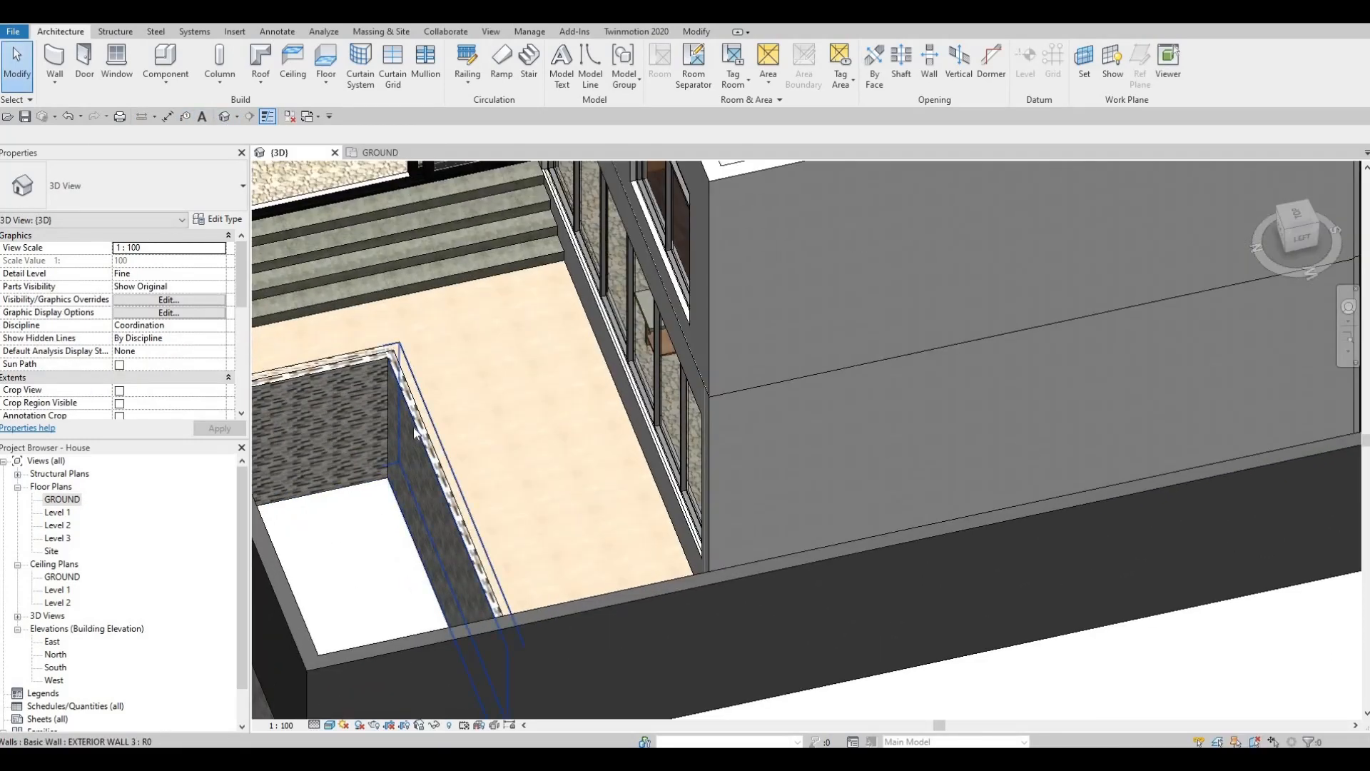
scroll(414, 432, "up", 2)
left_click(418, 412)
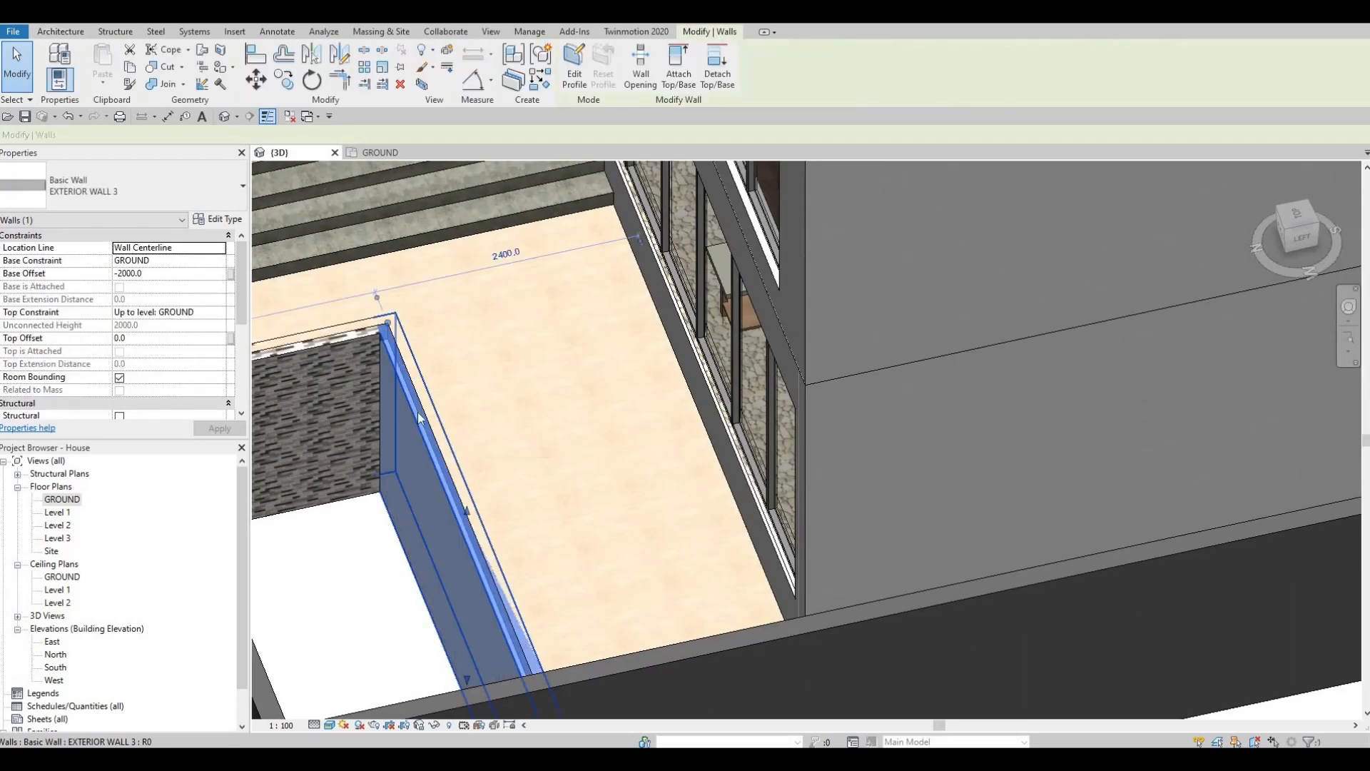
scroll(415, 423, "up", 2)
key("Escape")
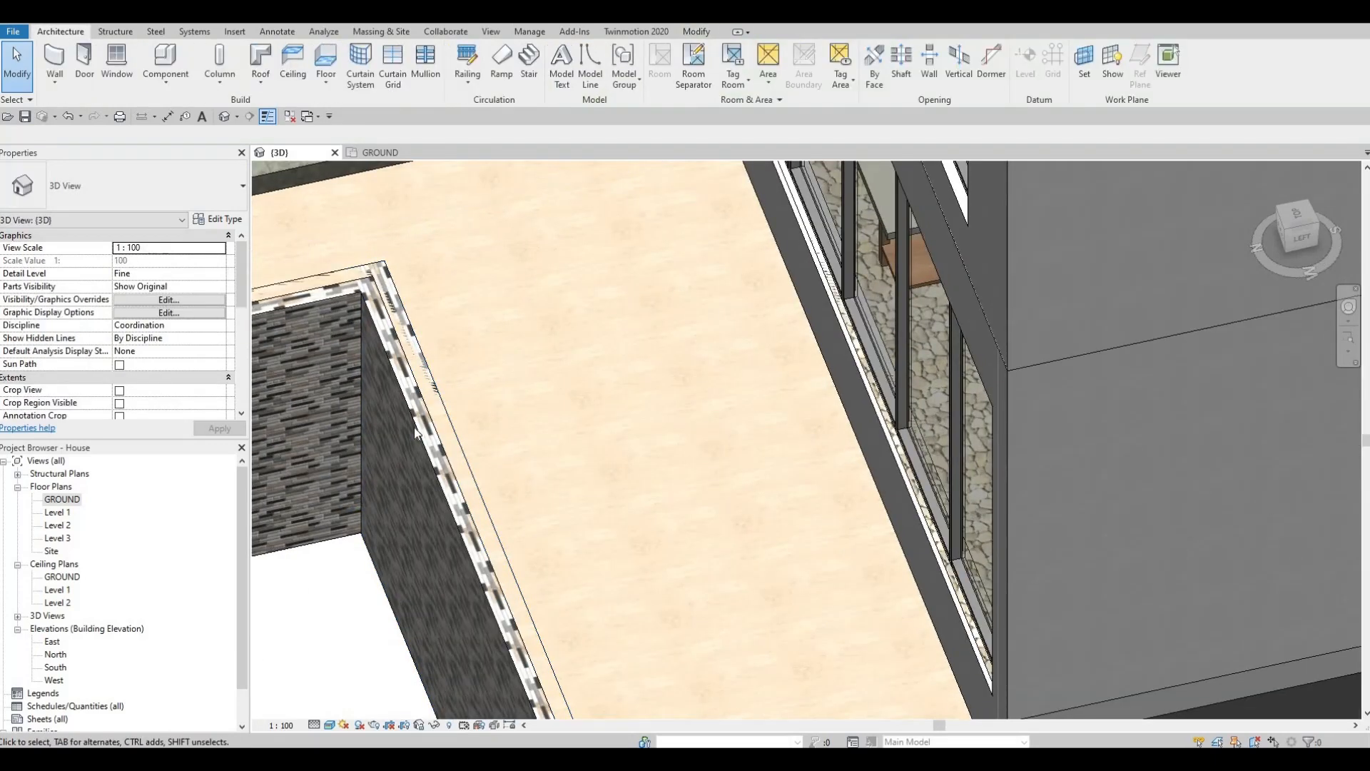
Set the structure layer thickness of wall type EXTERIOR WALL 3 to 50 mm and accept the type settings.
left_click(361, 345)
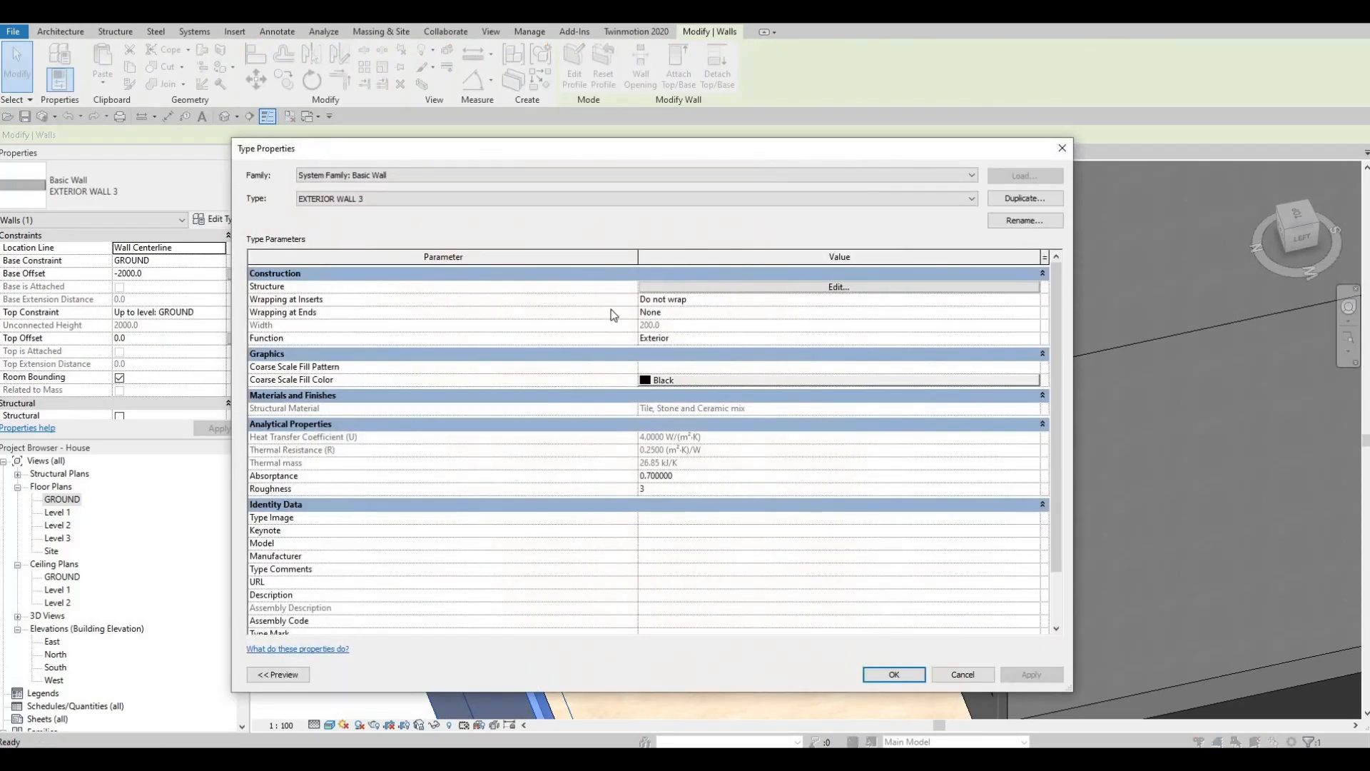
left_click(720, 294)
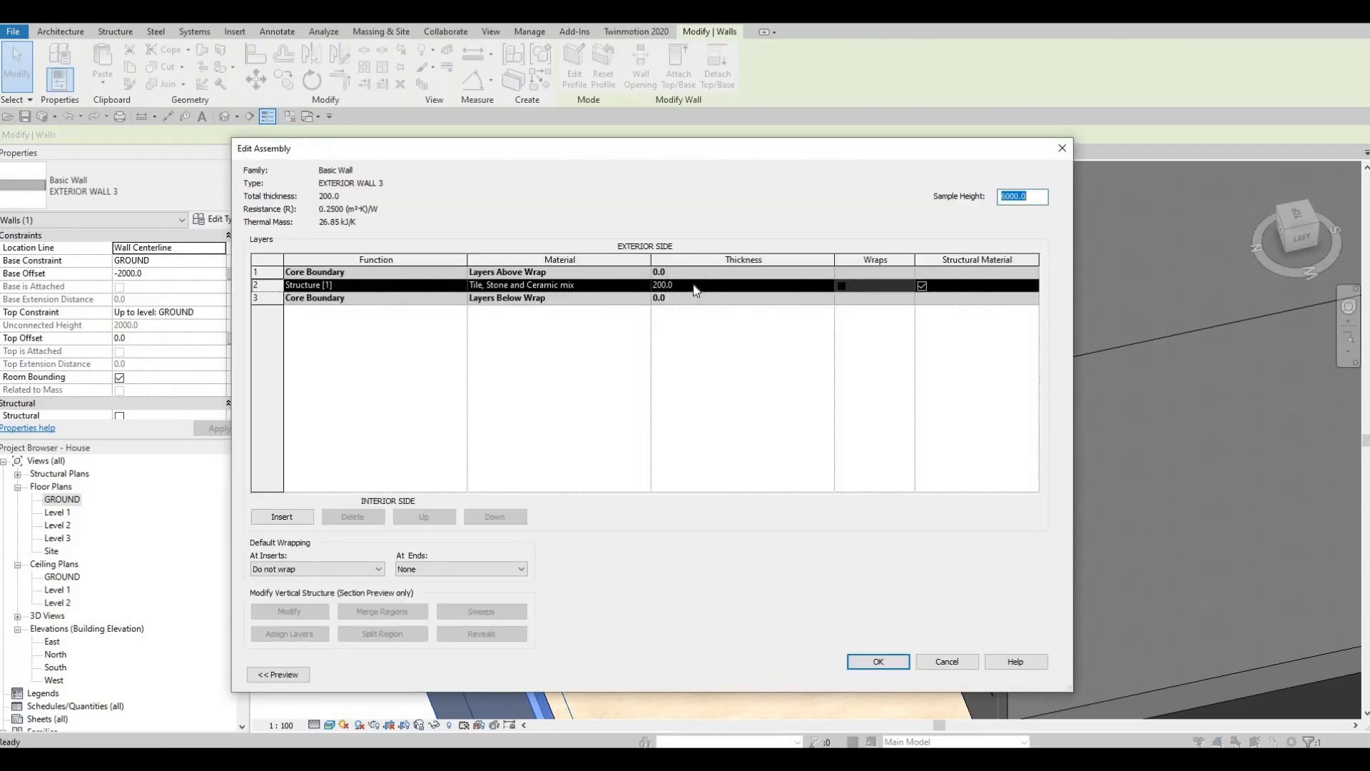
left_click(696, 289)
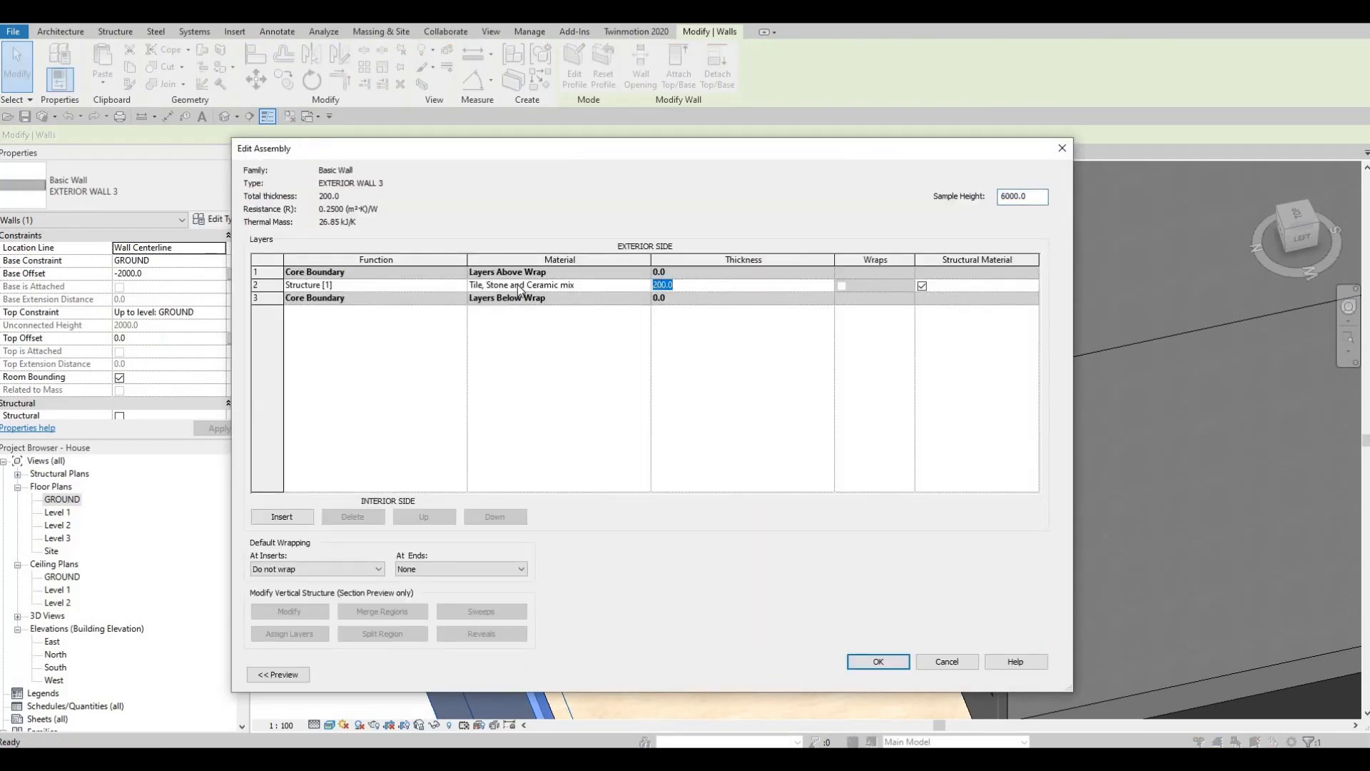
key("Tab")
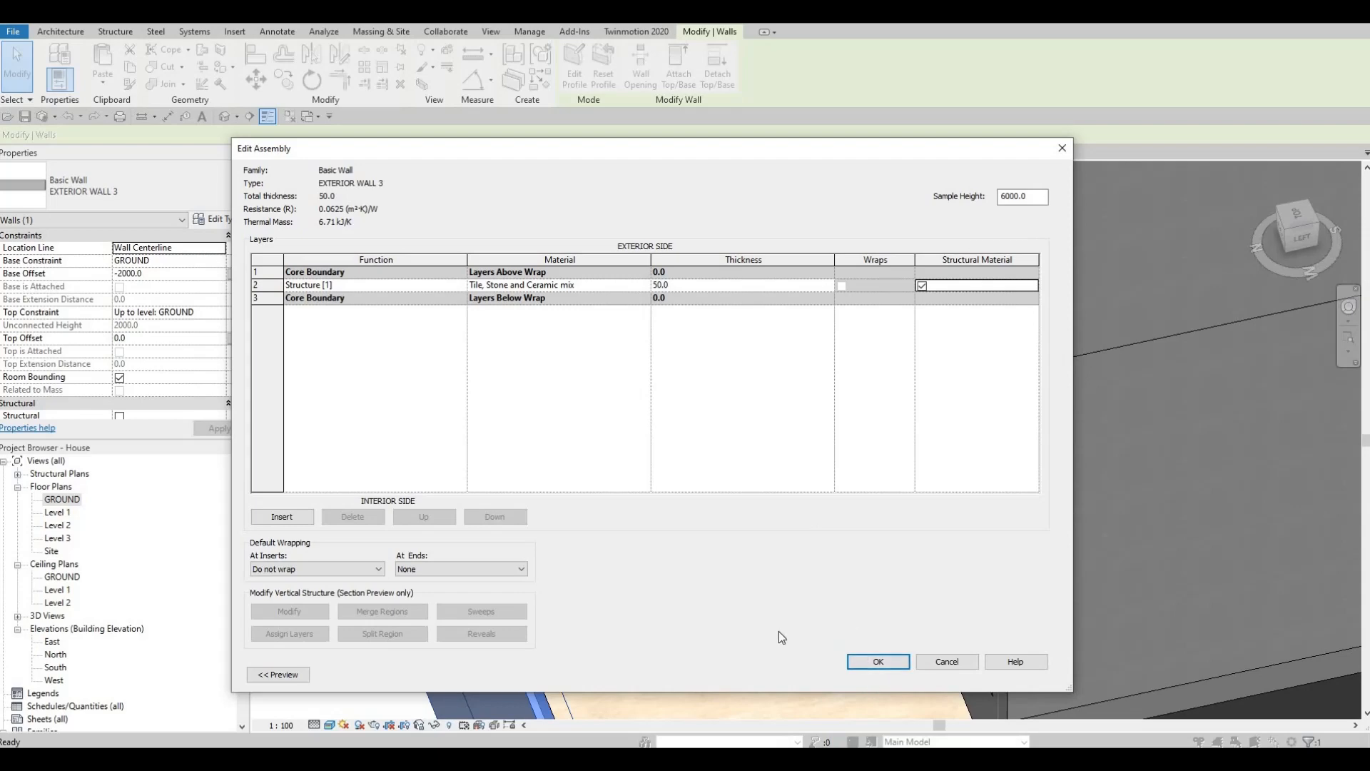
left_click(878, 662)
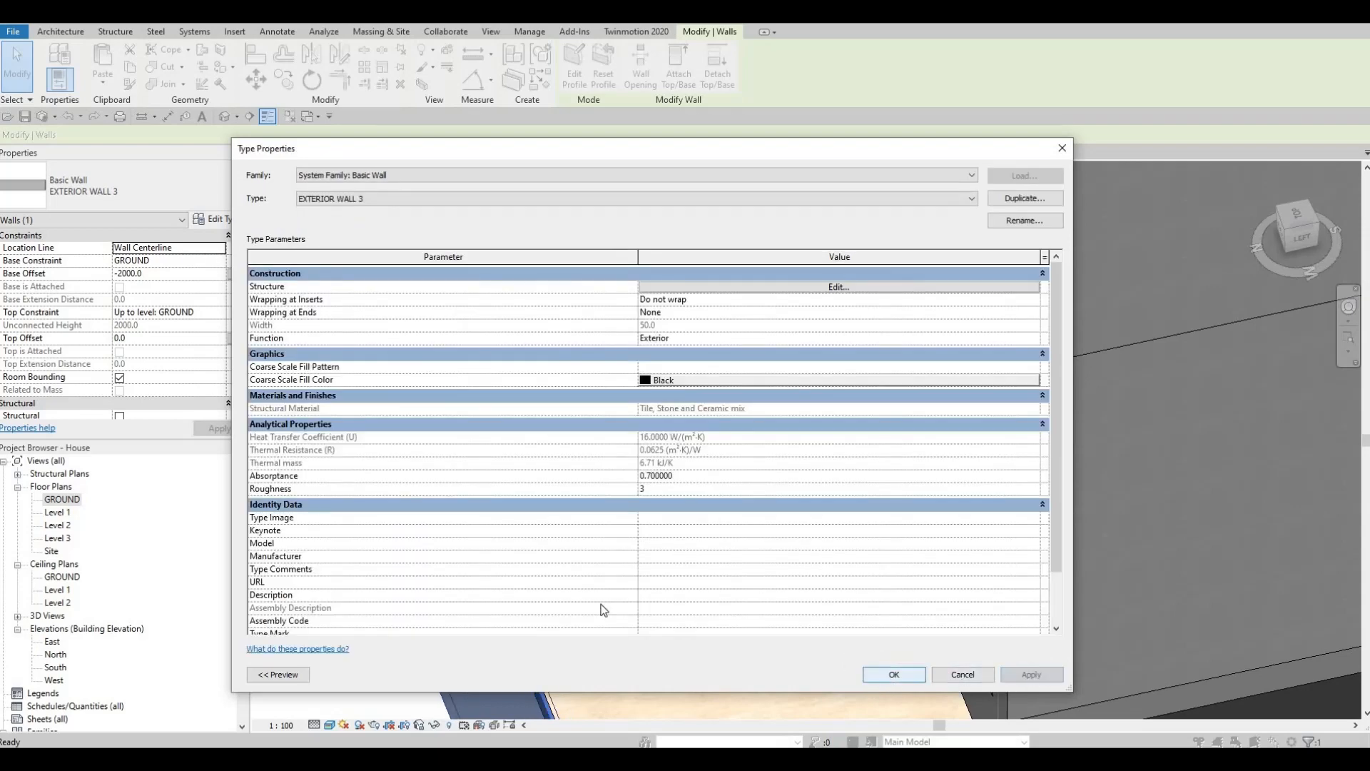
left_click(894, 675)
scroll(548, 357, "up", 5)
key("Escape")
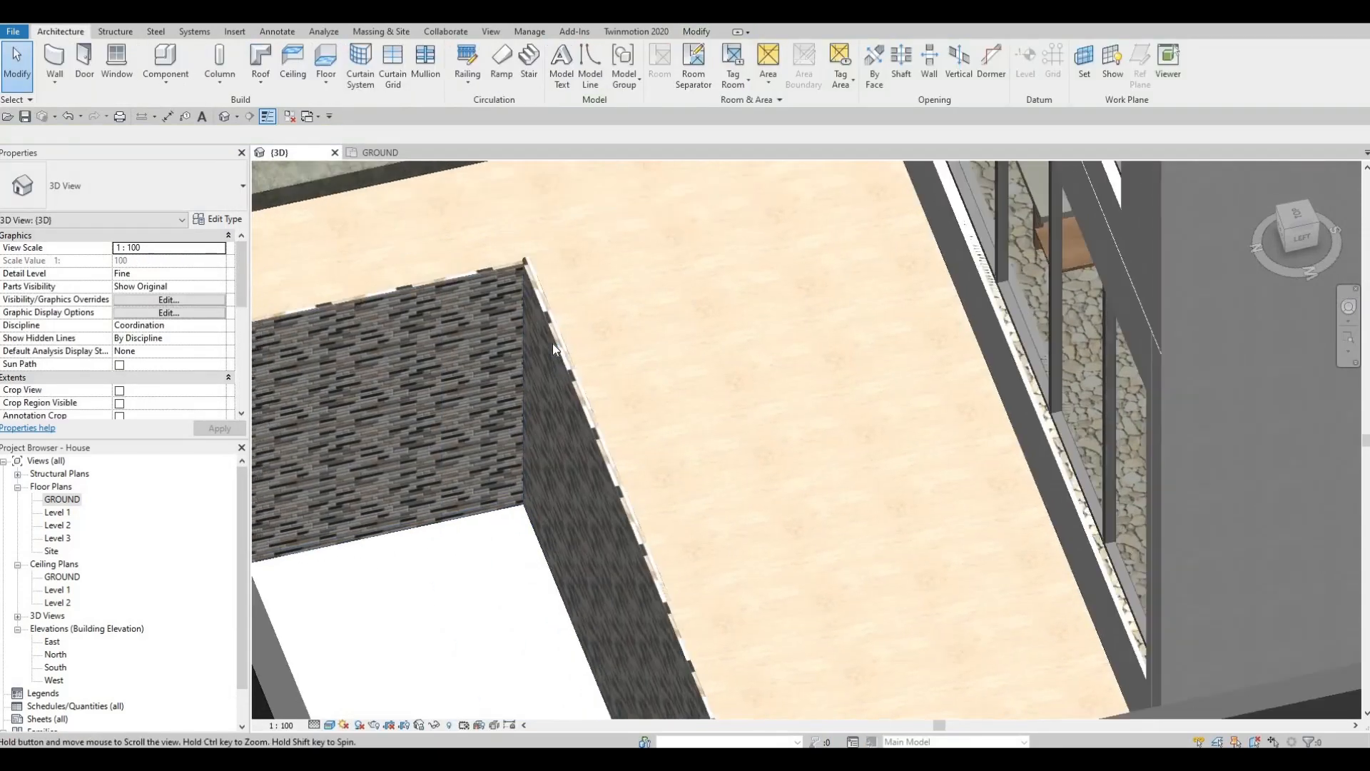
scroll(553, 350, "up", 3)
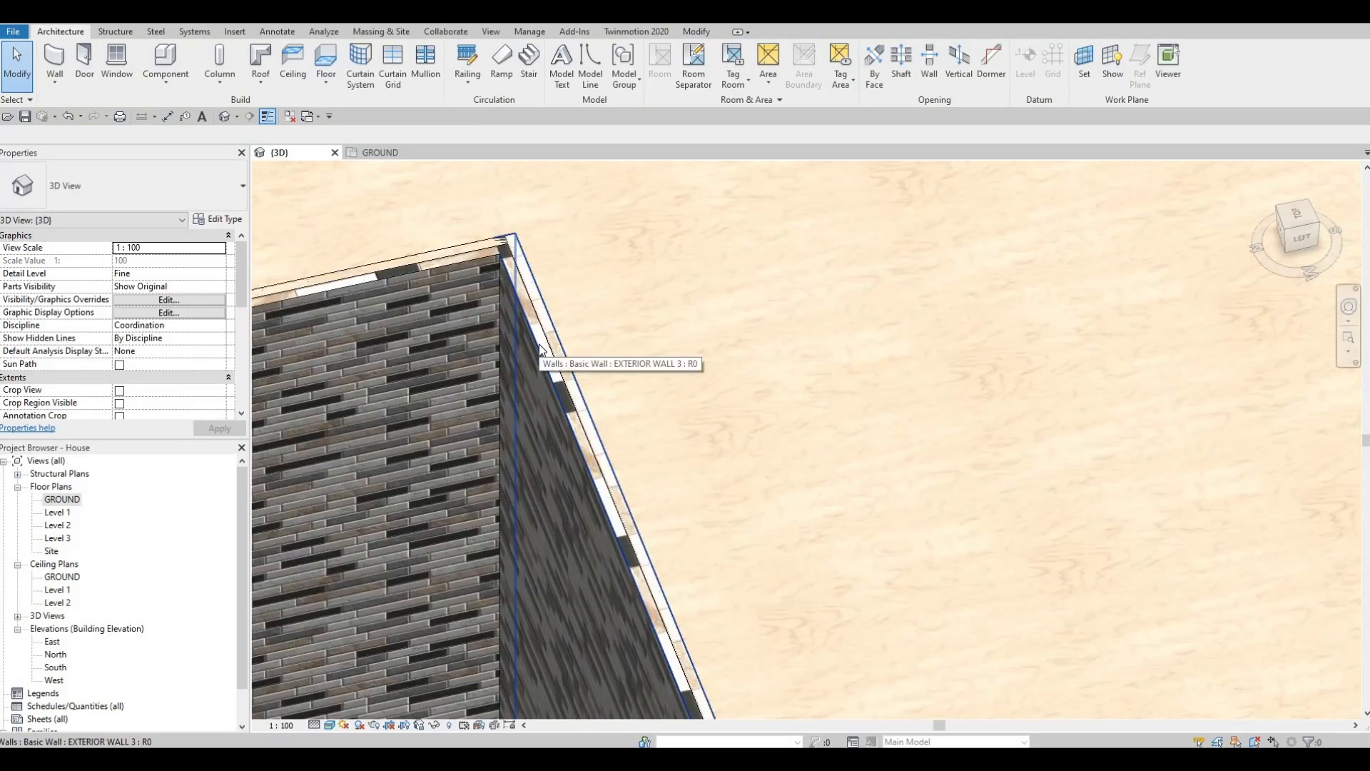
key("a")
key("l")
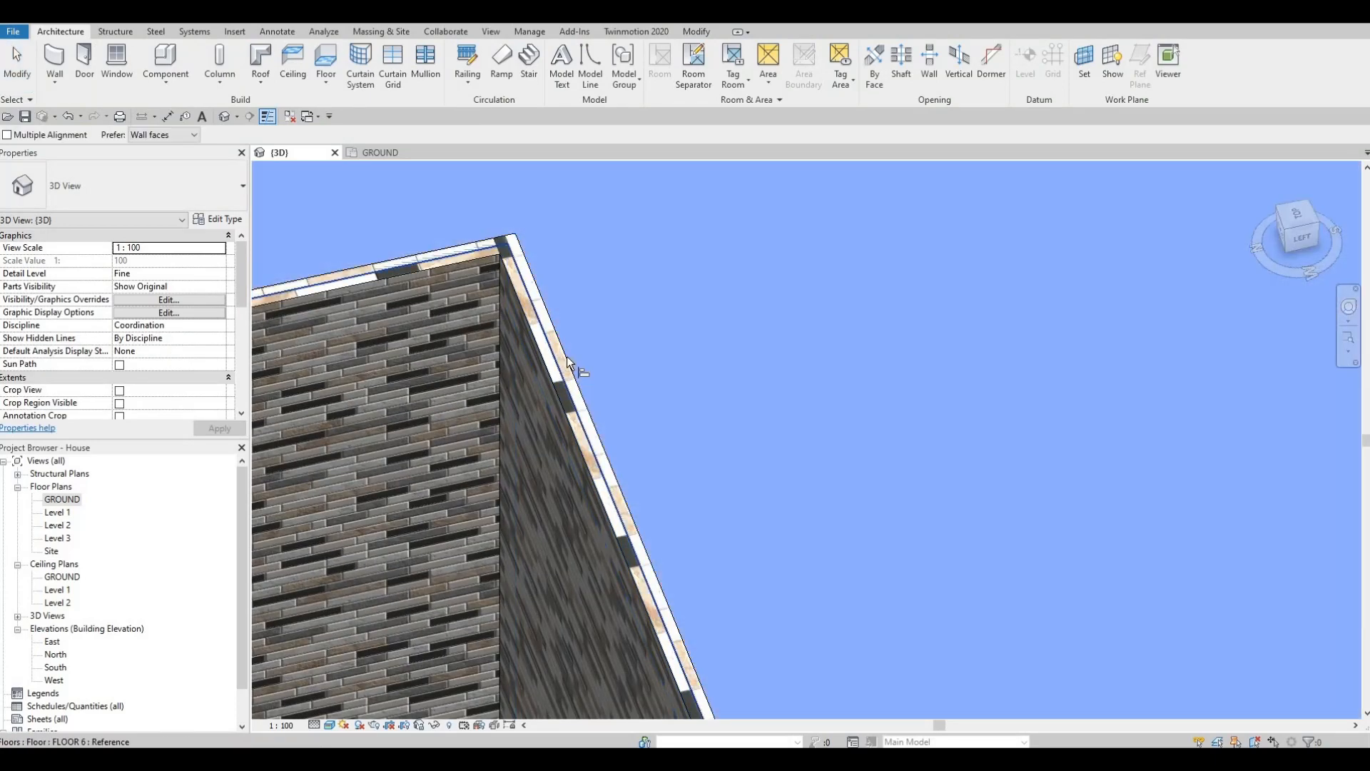
key("Escape")
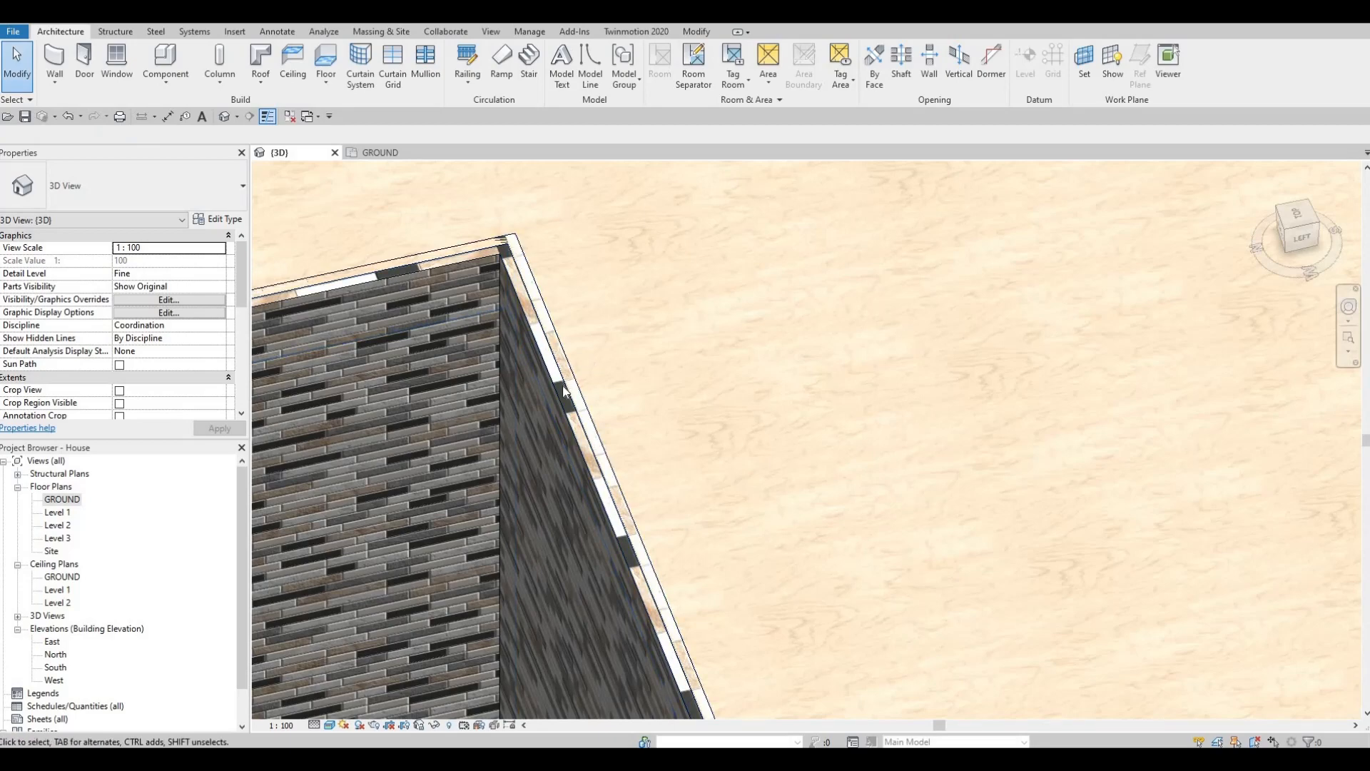
Examine from several angles how the thinned tiled walls meet the plywood floor and exterior wall around the opening.
middle_click_drag(564, 390, 555, 316, "shift")
scroll(552, 300, "up", 4)
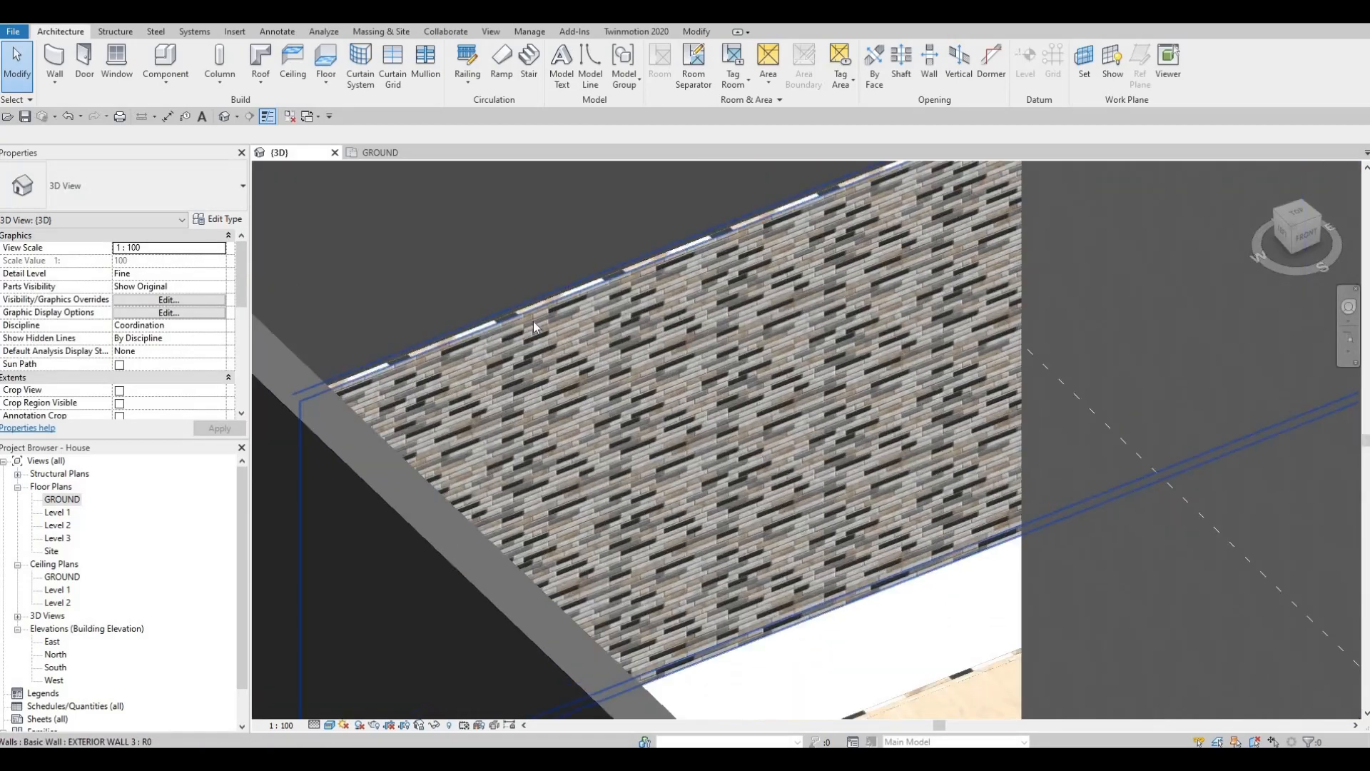
scroll(579, 370, "down", 1)
middle_click_drag(582, 373, 683, 359, "shift")
scroll(728, 427, "down", 3)
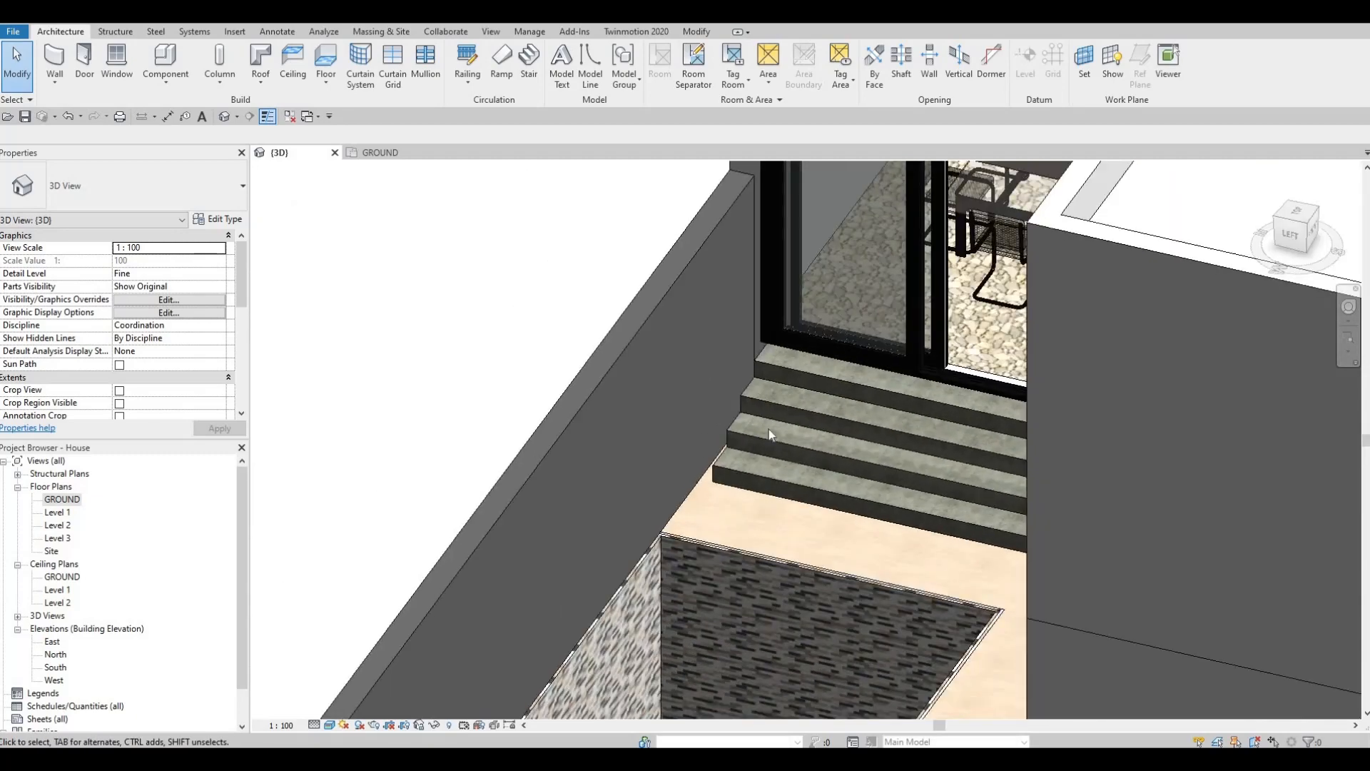
scroll(769, 429, "down", 2)
scroll(693, 430, "up", 3)
scroll(683, 439, "up", 2)
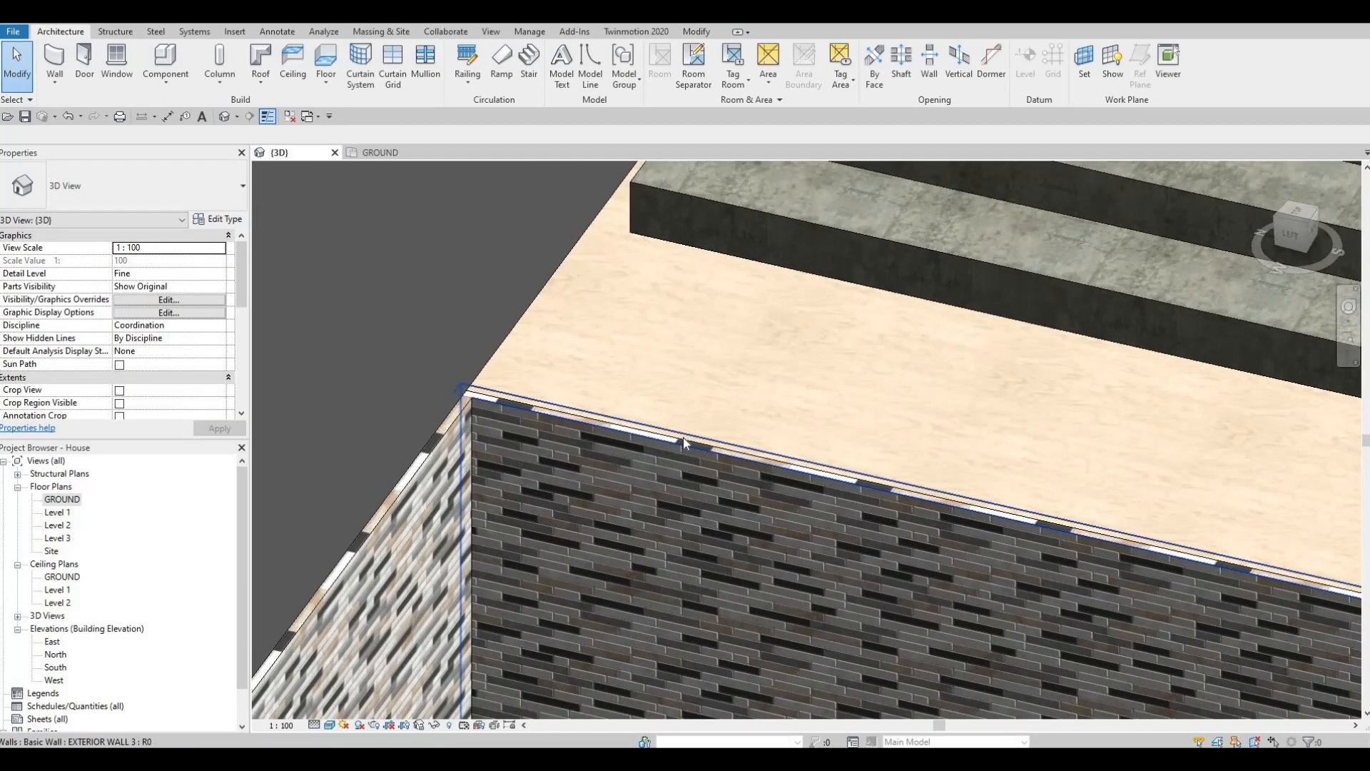
scroll(665, 444, "down", 2)
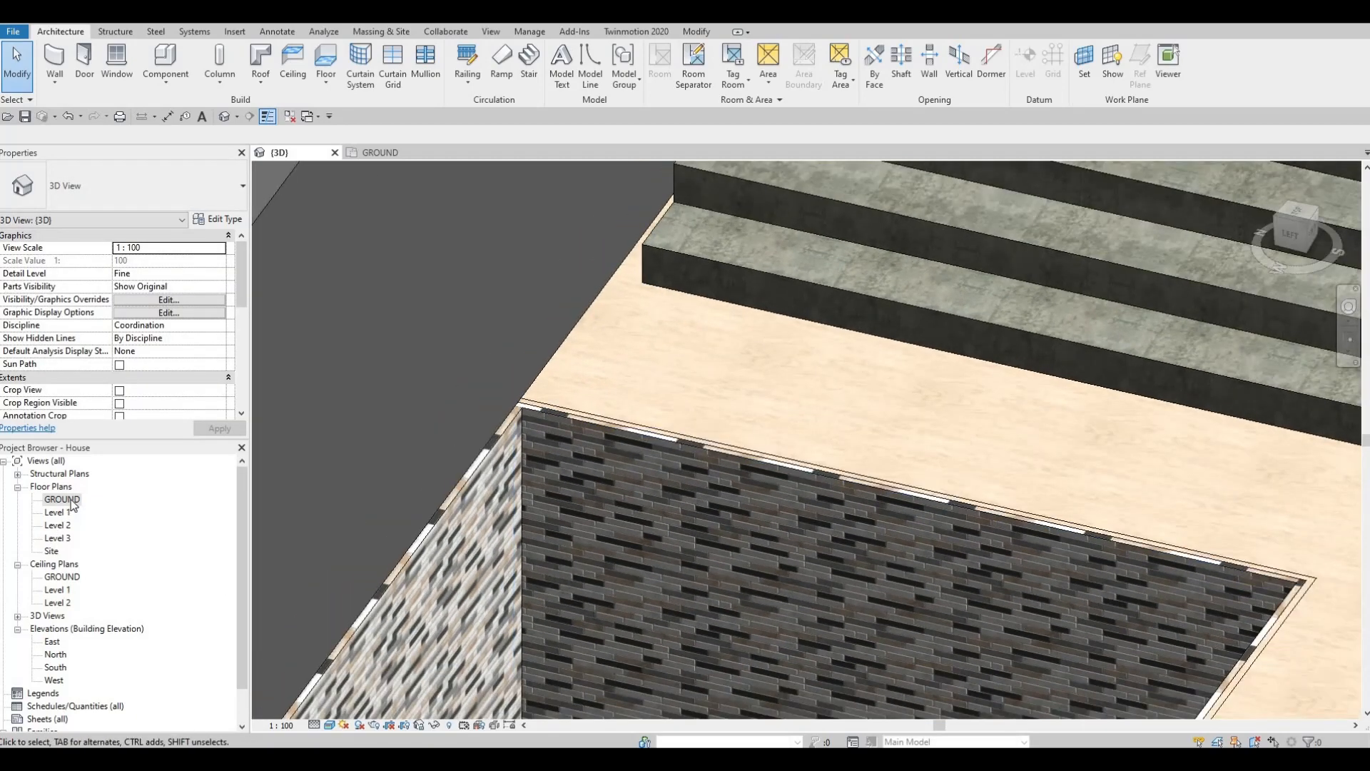
double_click(70, 501)
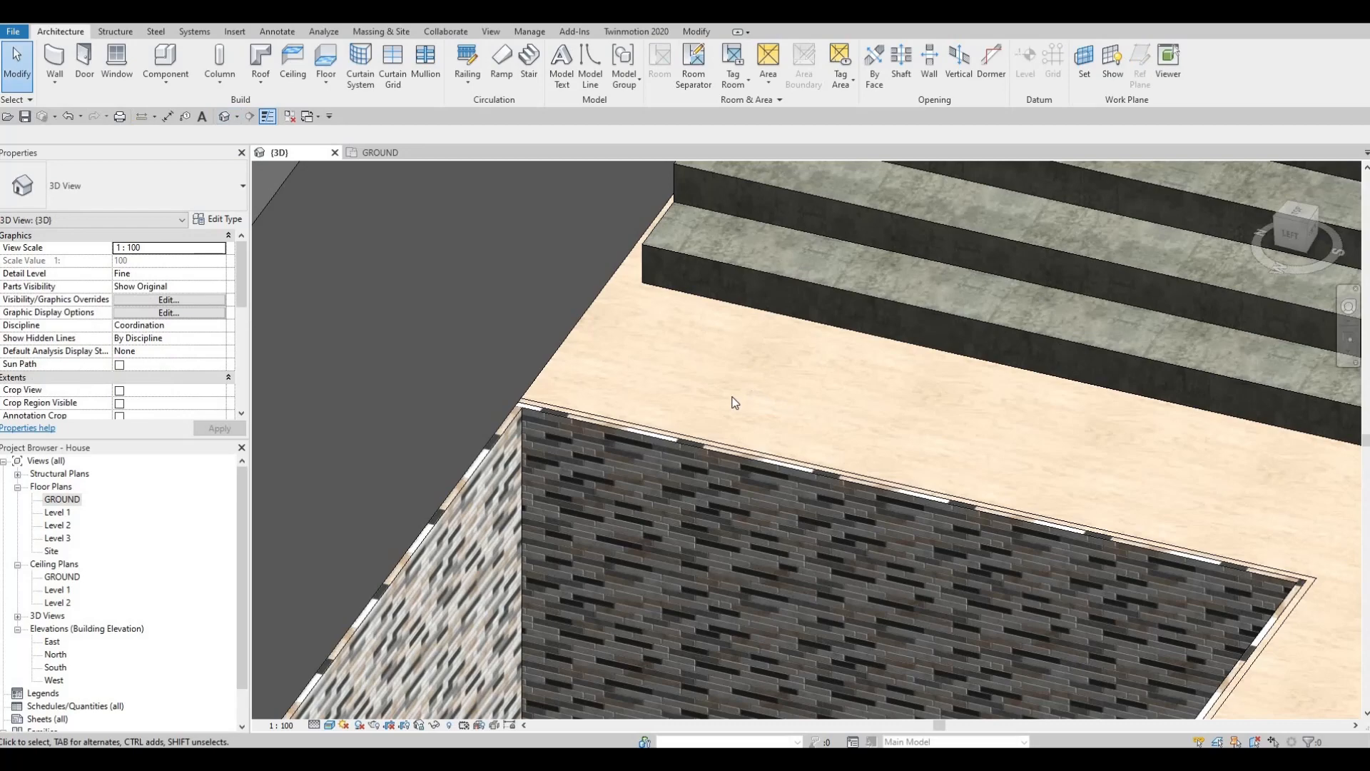
middle_click_drag(746, 433, 749, 409)
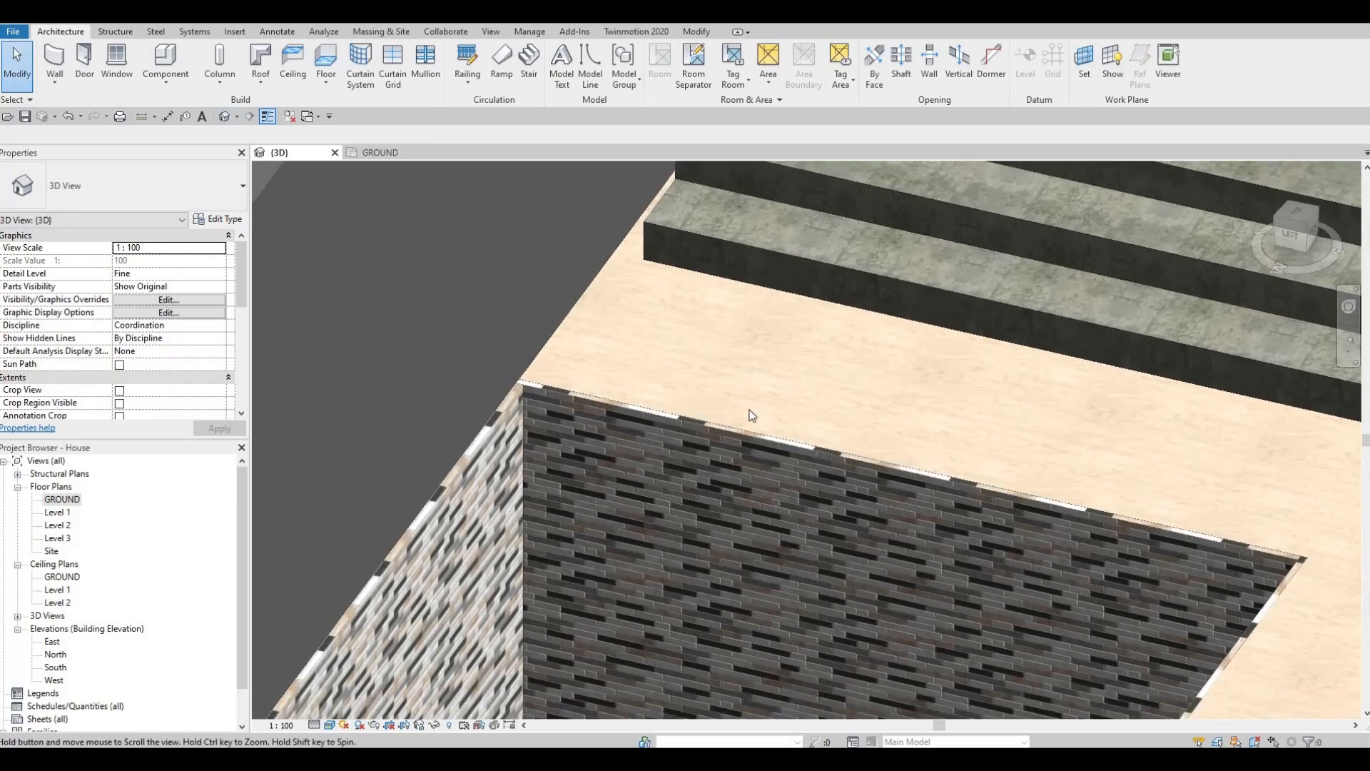
scroll(748, 409, "down", 1)
left_click(766, 411)
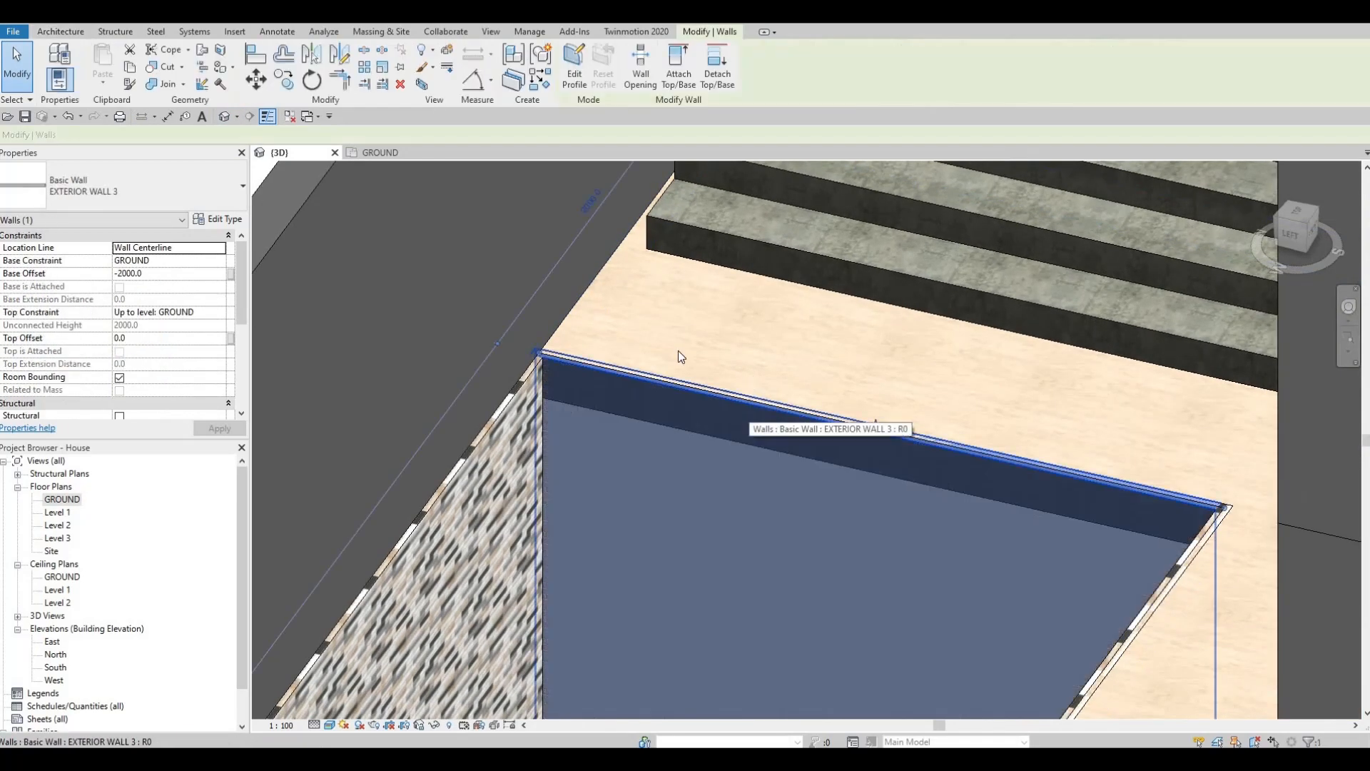
key("Escape")
left_click(577, 311)
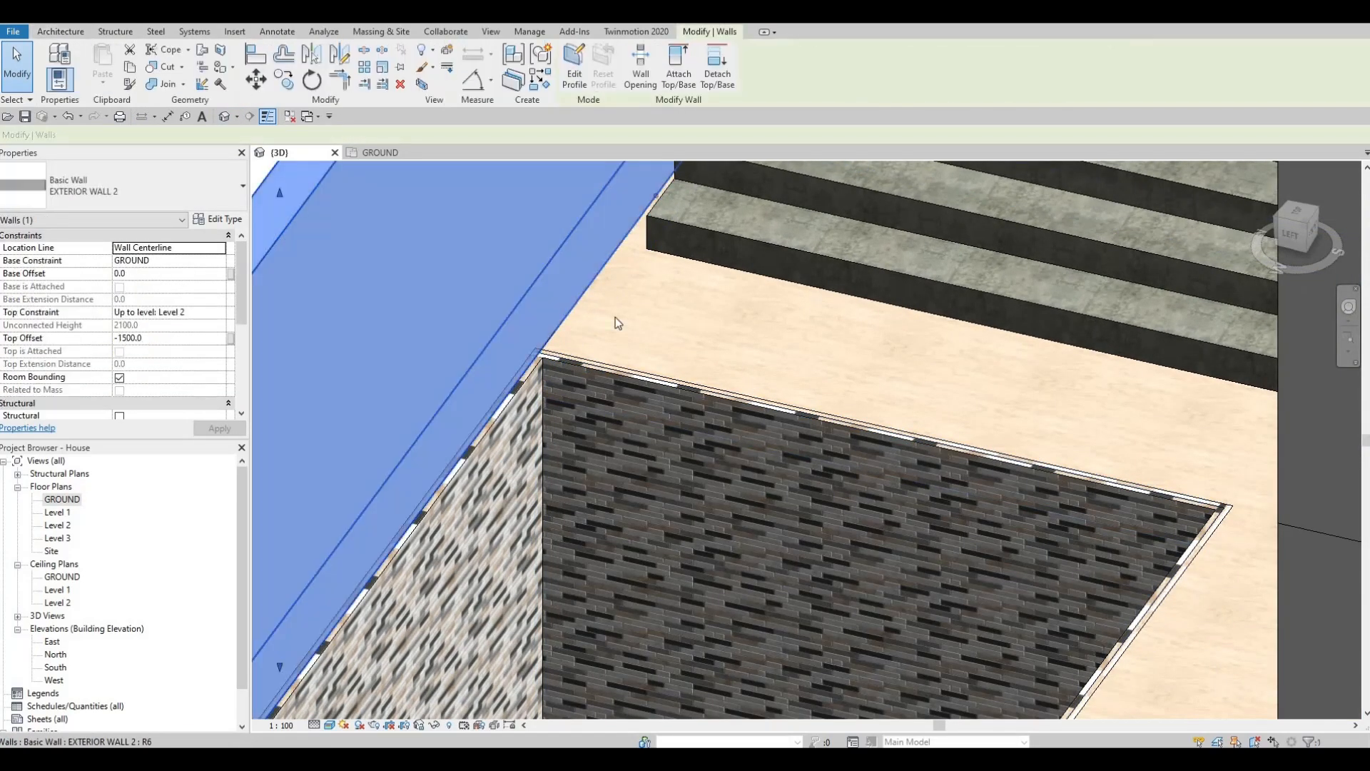
key("Escape")
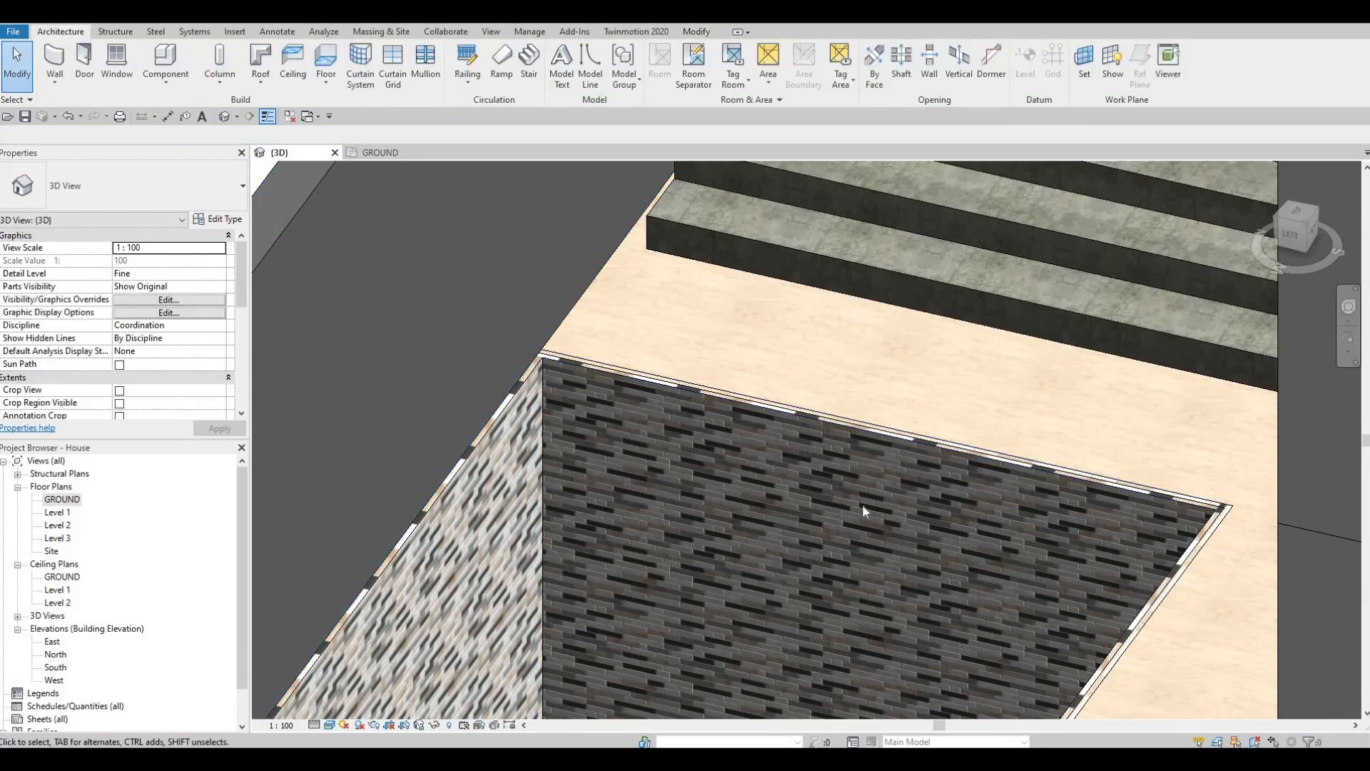
scroll(738, 412, "down", 2)
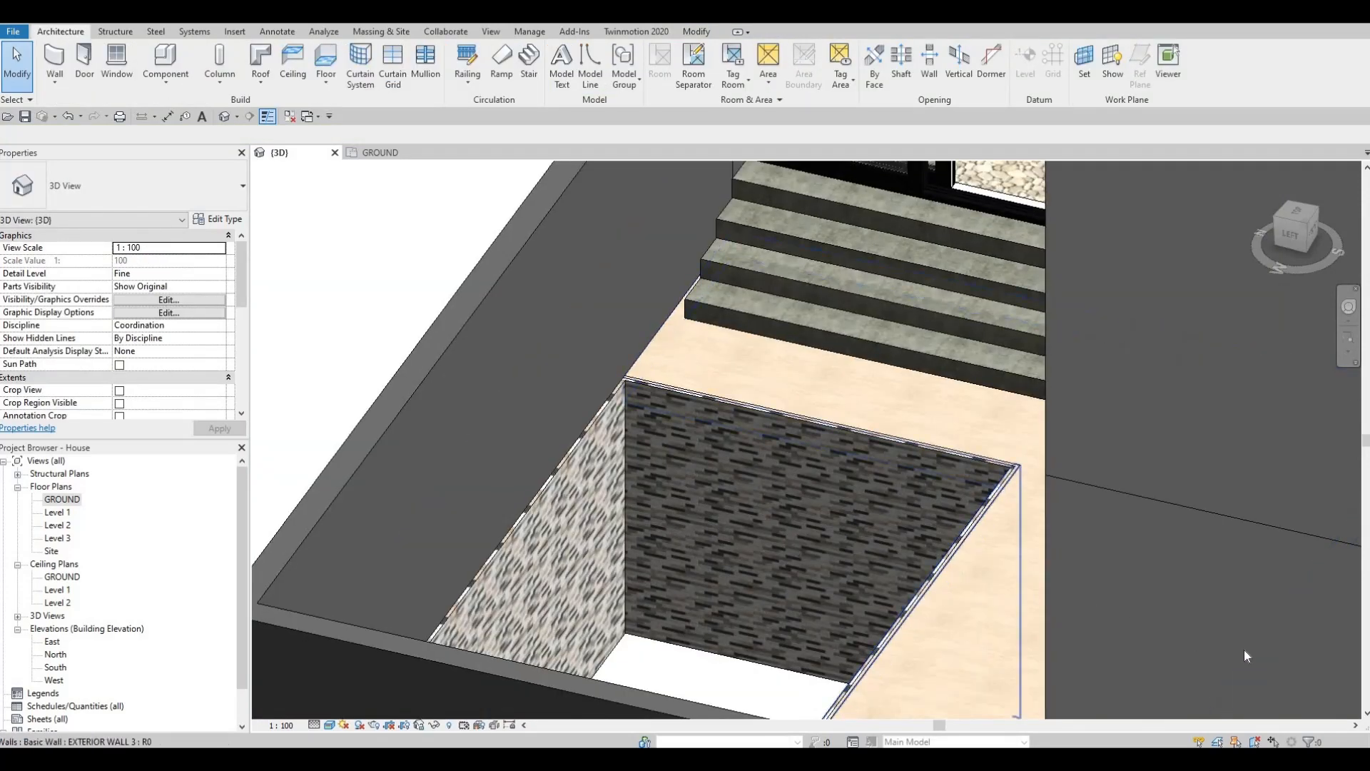
Edit the plywood floor's boundary and align its opening edges with the outer faces of the adjoining tiled walls.
middle_click_drag(1247, 655, 1300, 644, "shift")
left_click(1150, 673)
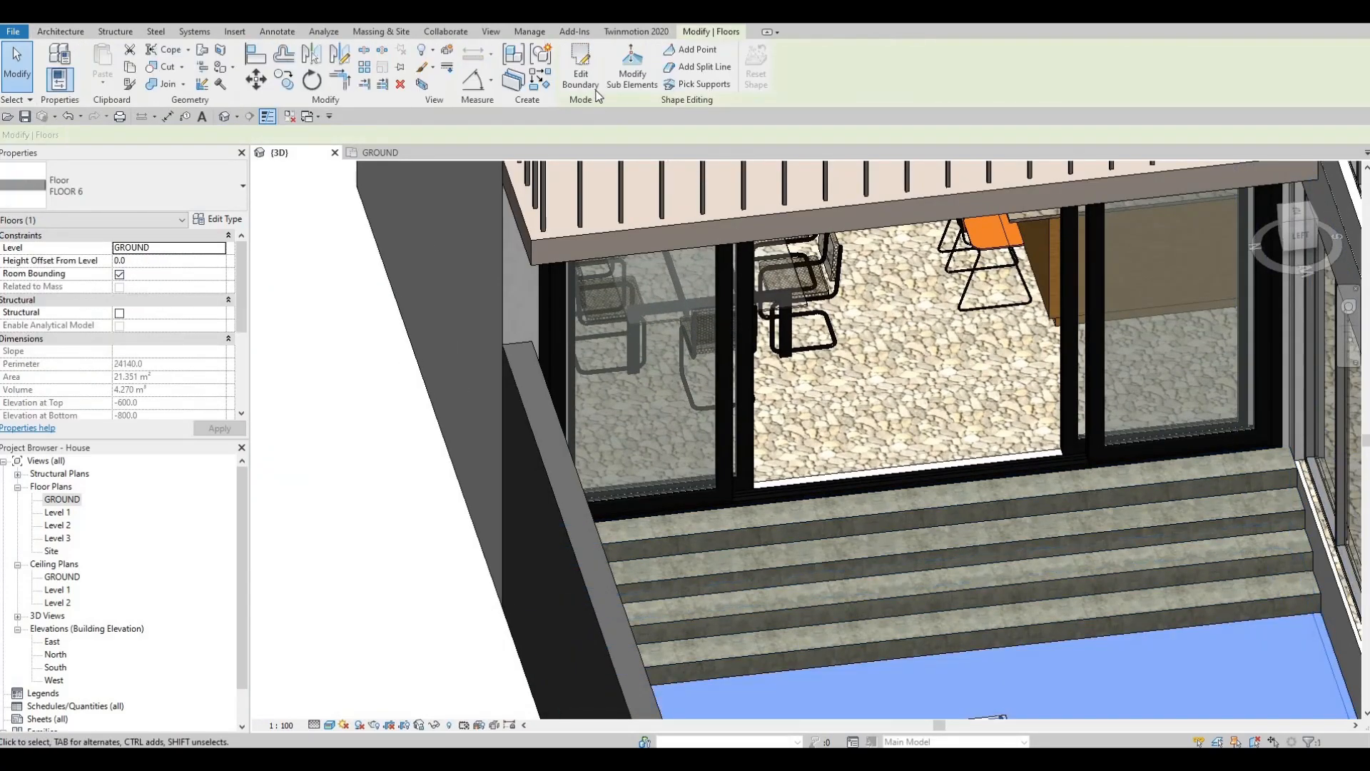
left_click(589, 82)
middle_click_drag(795, 474, 771, 328, "shift")
scroll(827, 374, "up", 5)
key("a")
key("l")
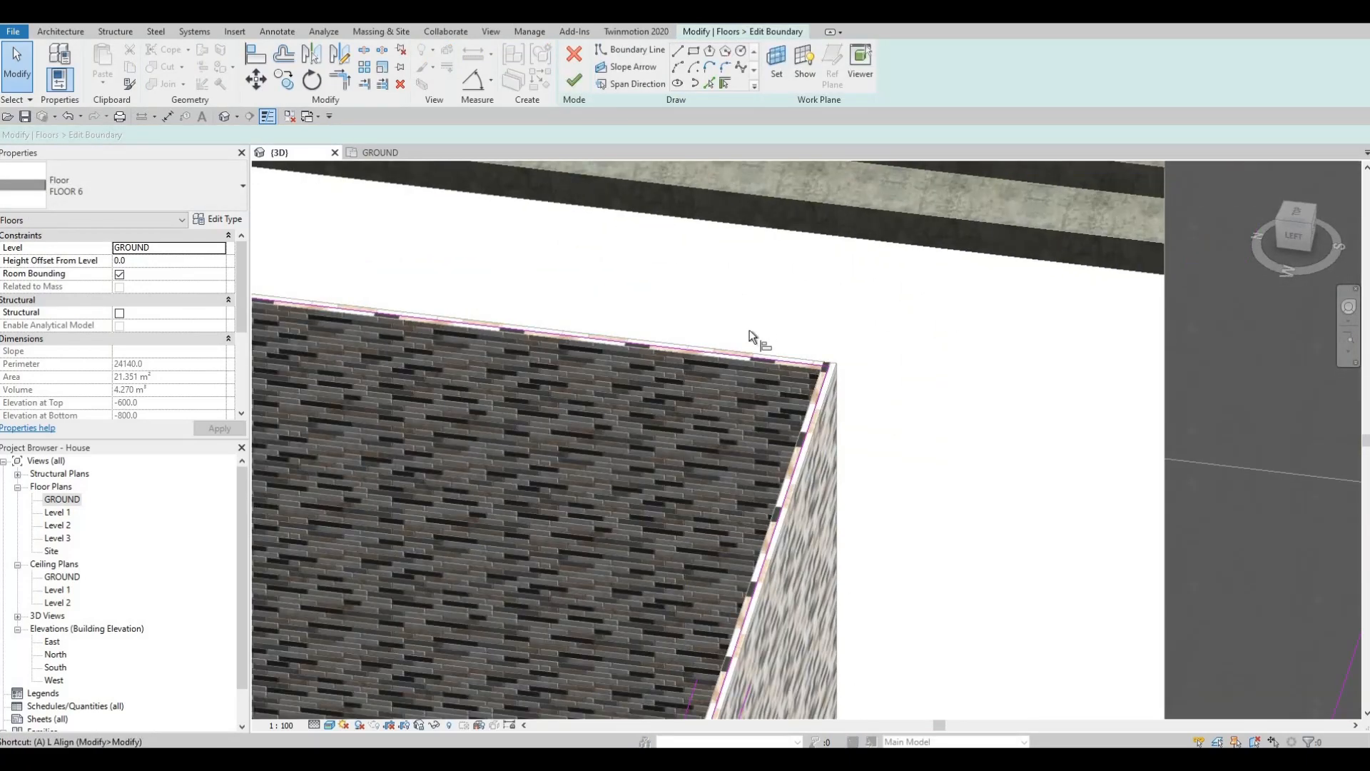
left_click(799, 361)
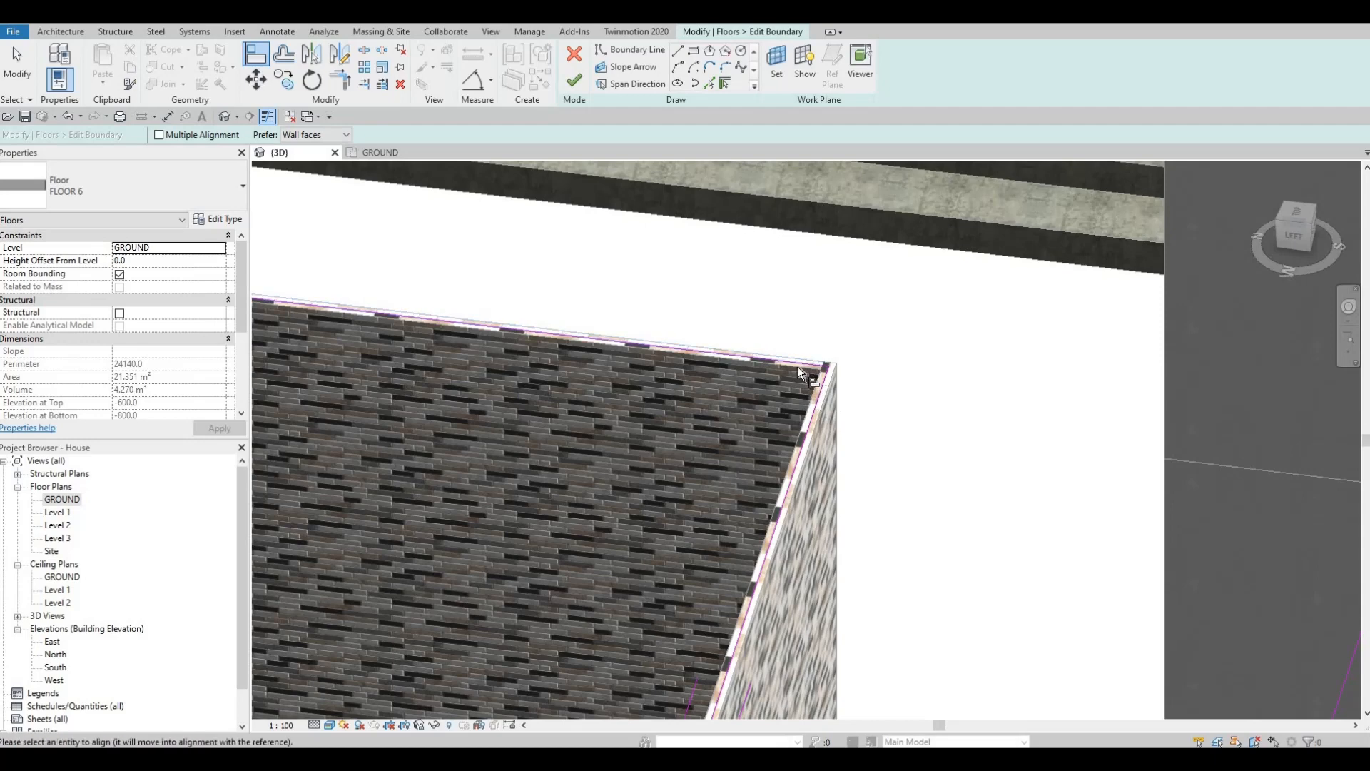
left_click(822, 397)
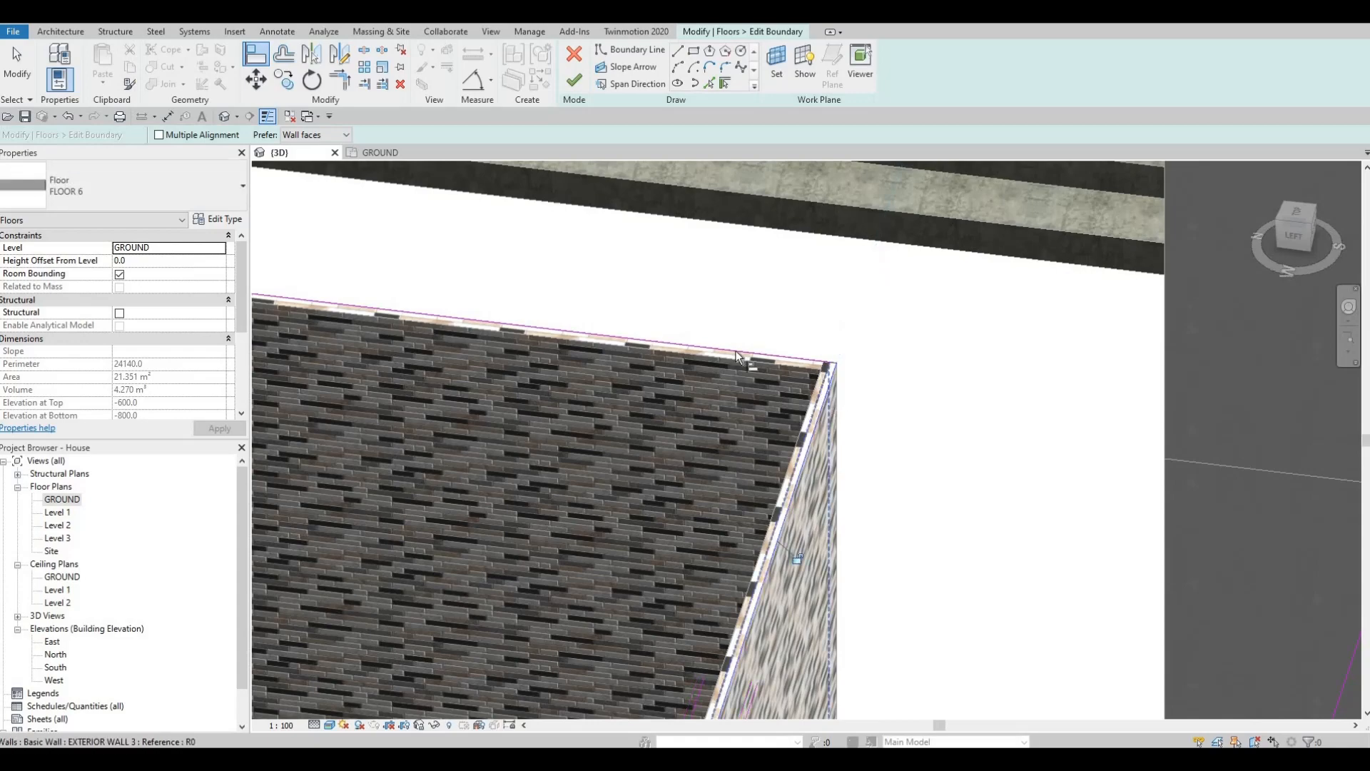
Pick the outer face of the tiled wall beside the grass as an alignment reference and finish the floor boundary.
scroll(828, 401, "down", 4)
mouse_move(357, 485)
middle_mouse_down("shift")
mouse_move(328, 488)
mouse_move(689, 299)
mouse_move(848, 258)
middle_mouse_up("shift")
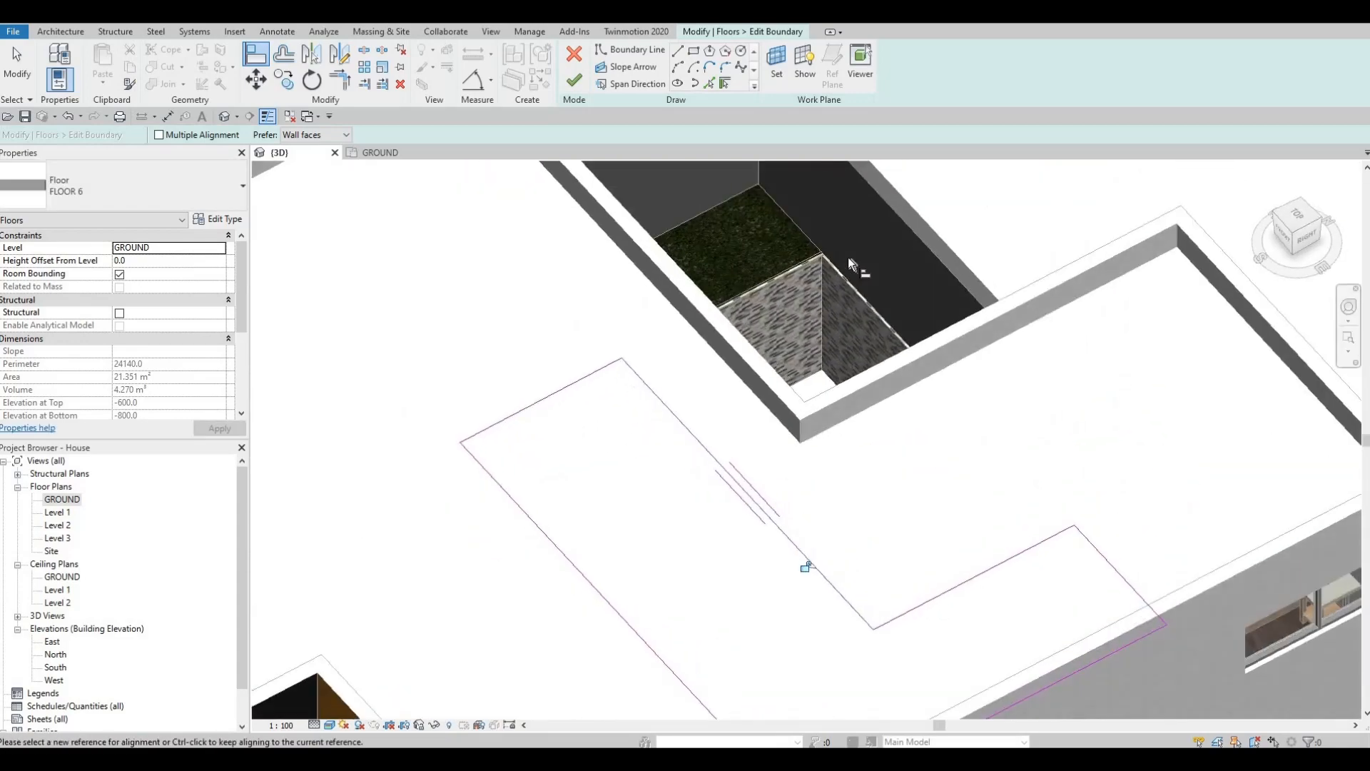
scroll(777, 241, "up", 6)
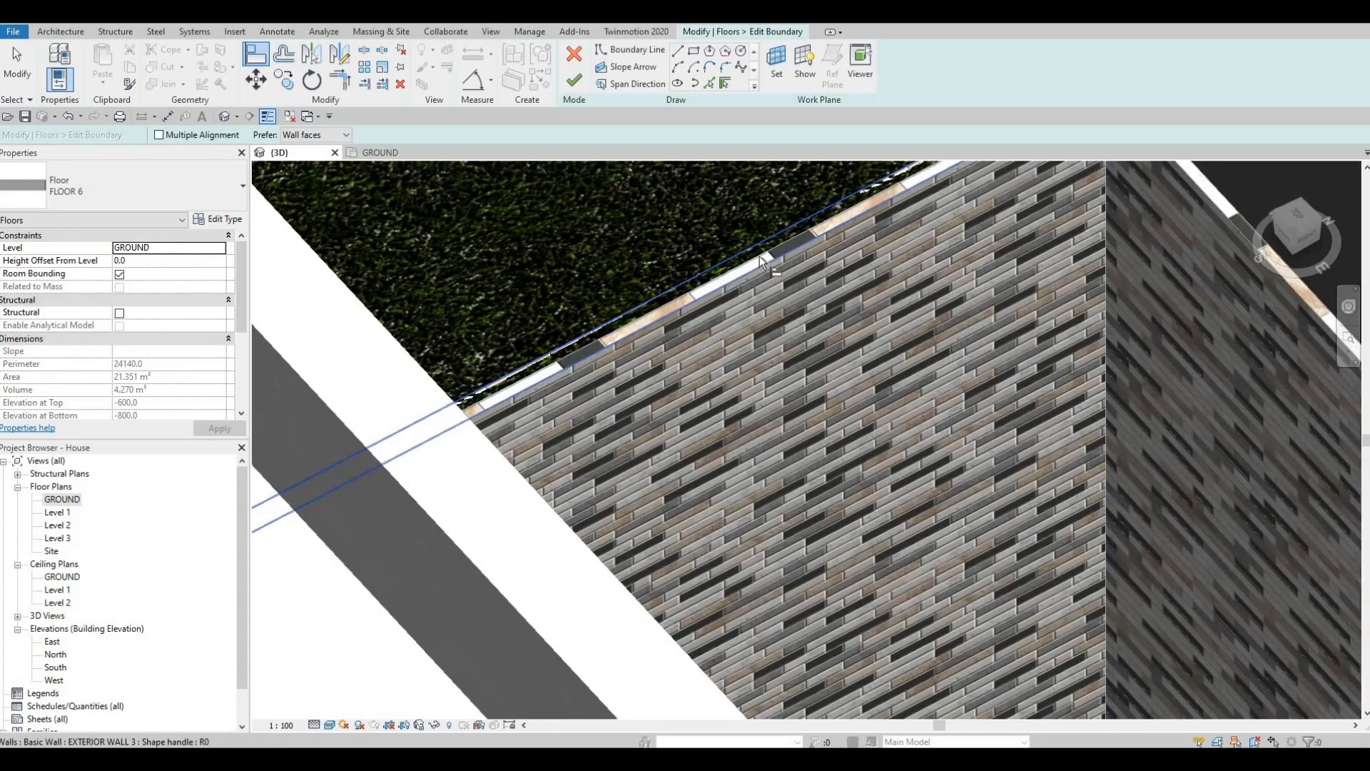
key("Tab")
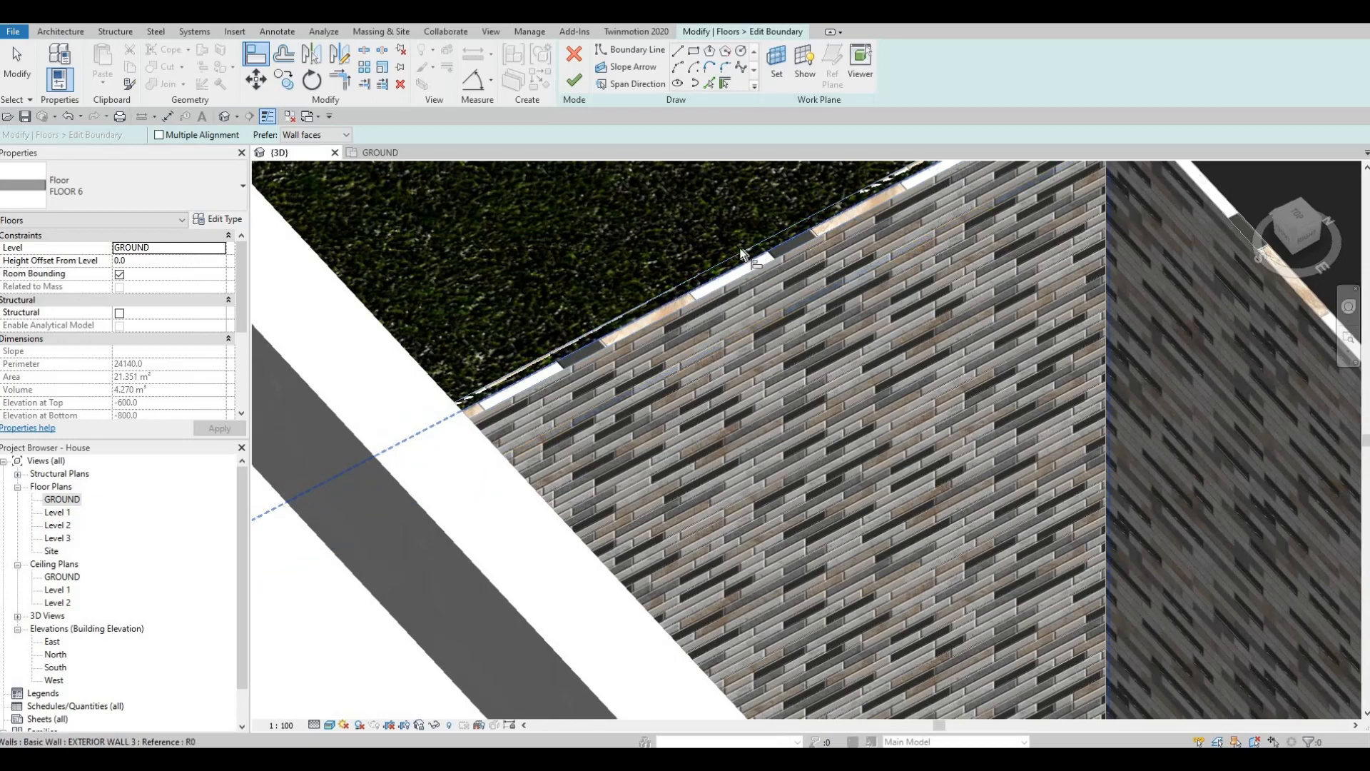
left_click(739, 247)
middle_click_drag(845, 428, 566, 378, "shift")
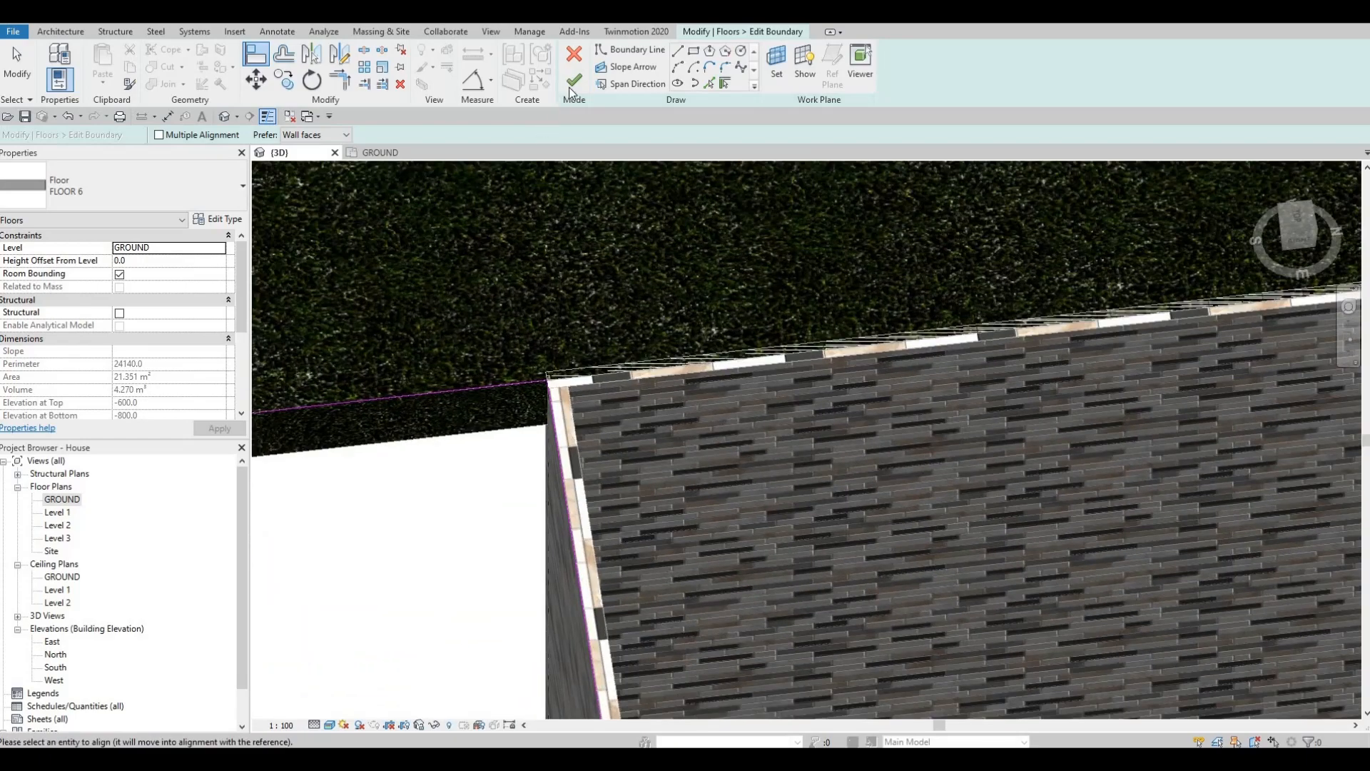
left_click(574, 85)
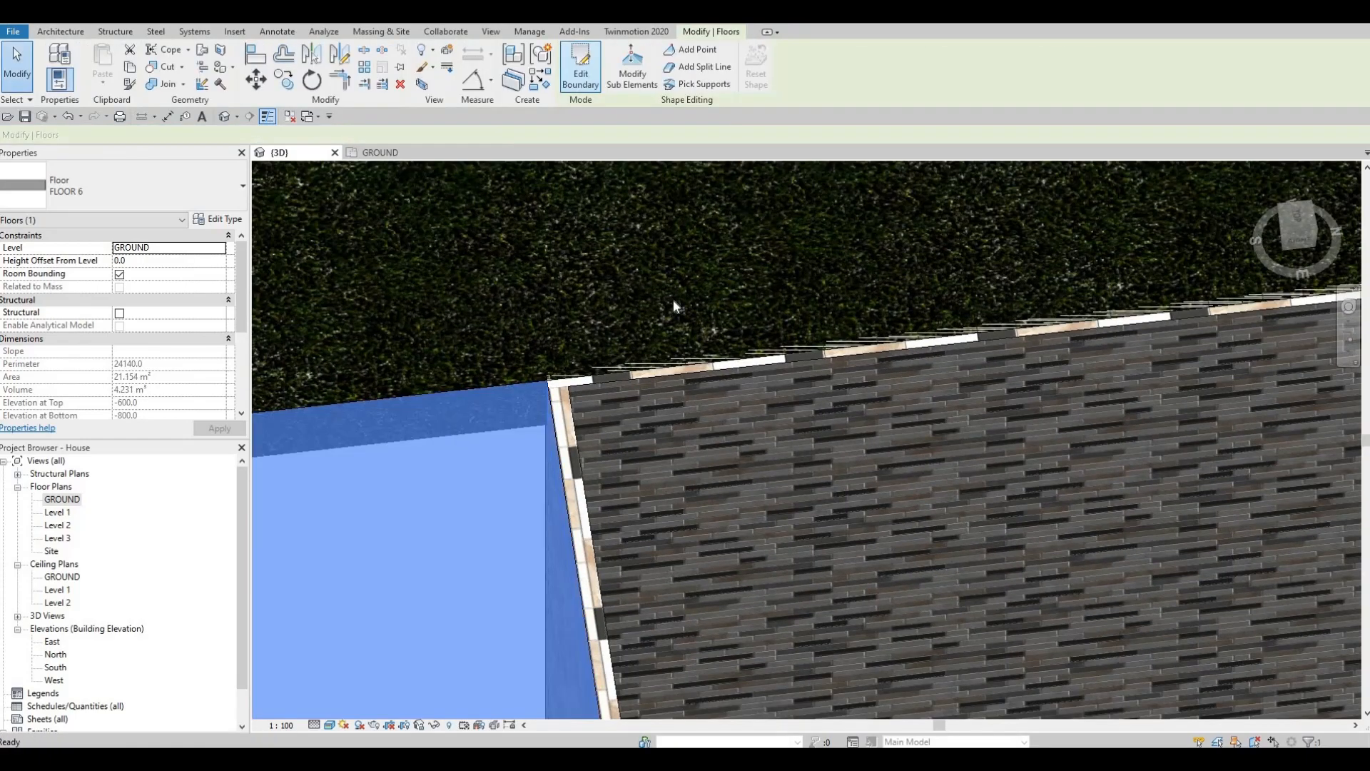
Examine the joint between the tiled wall, the grass and the plywood floor at the corner of the opening.
middle_click_drag(674, 298, 676, 324, "shift")
key("Escape")
left_click(677, 324)
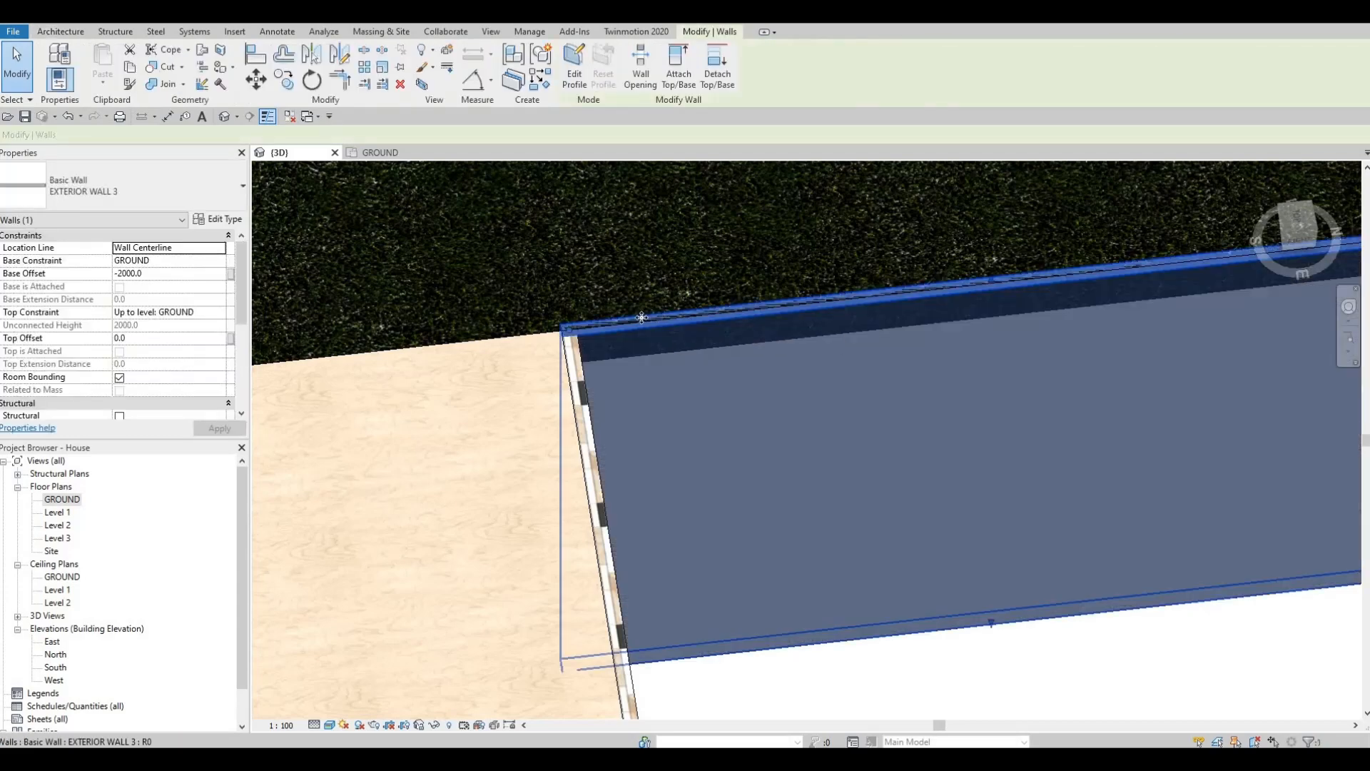
scroll(653, 363, "up", 2)
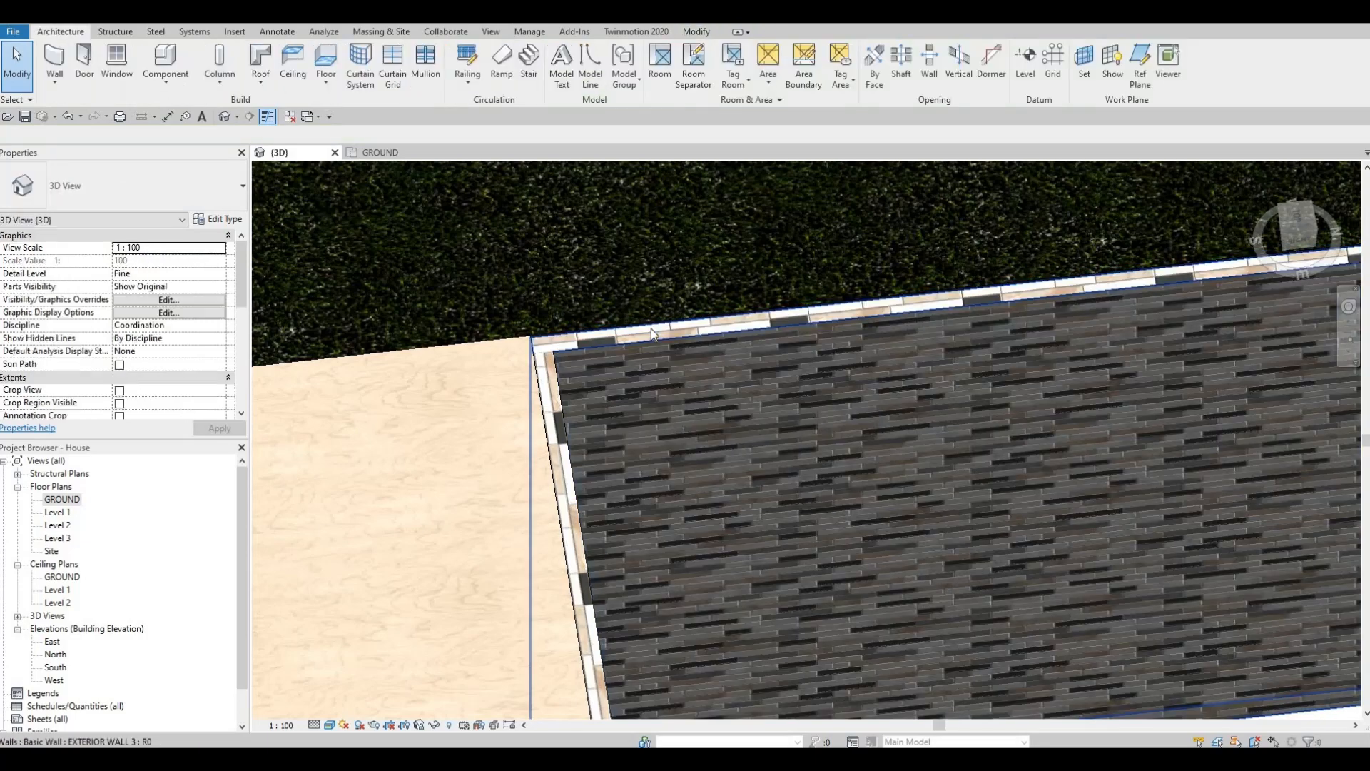
key("Escape")
scroll(650, 328, "up", 1)
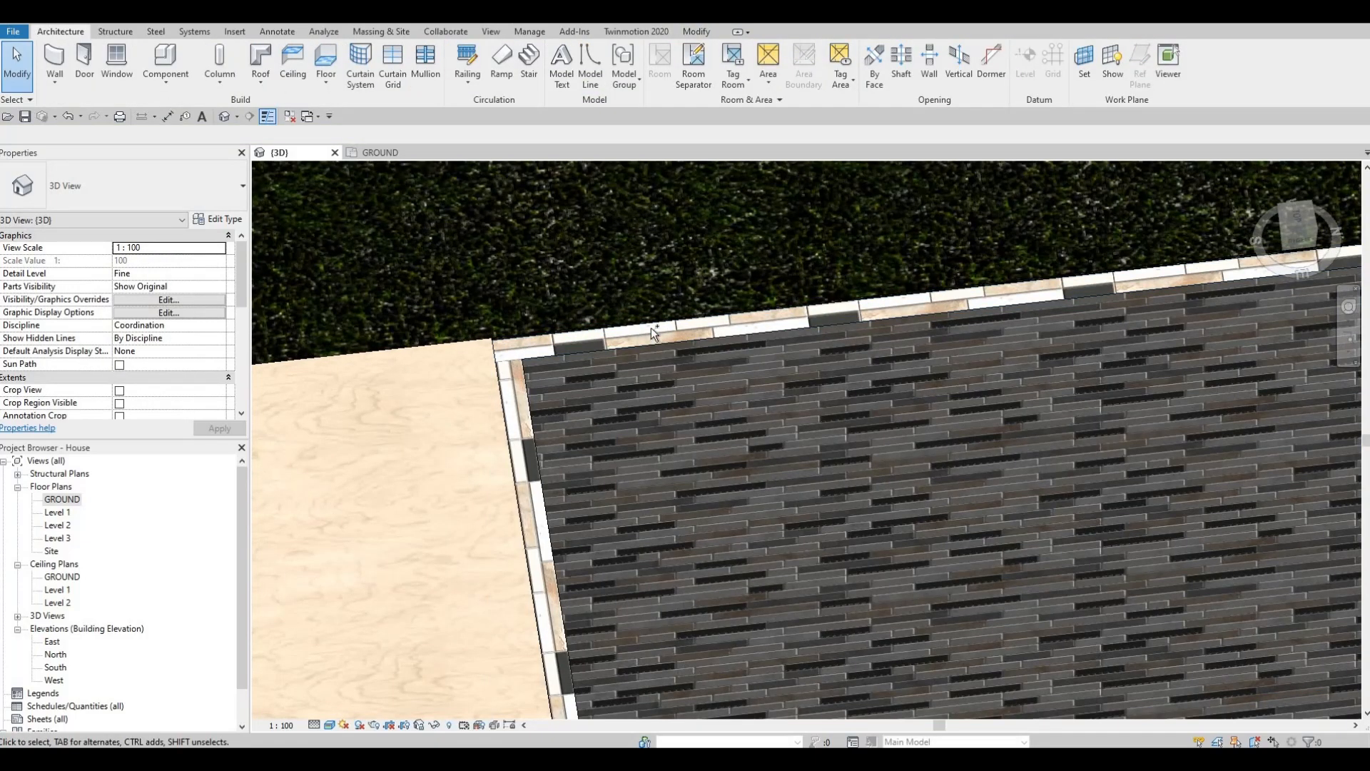
scroll(651, 328, "down", 4)
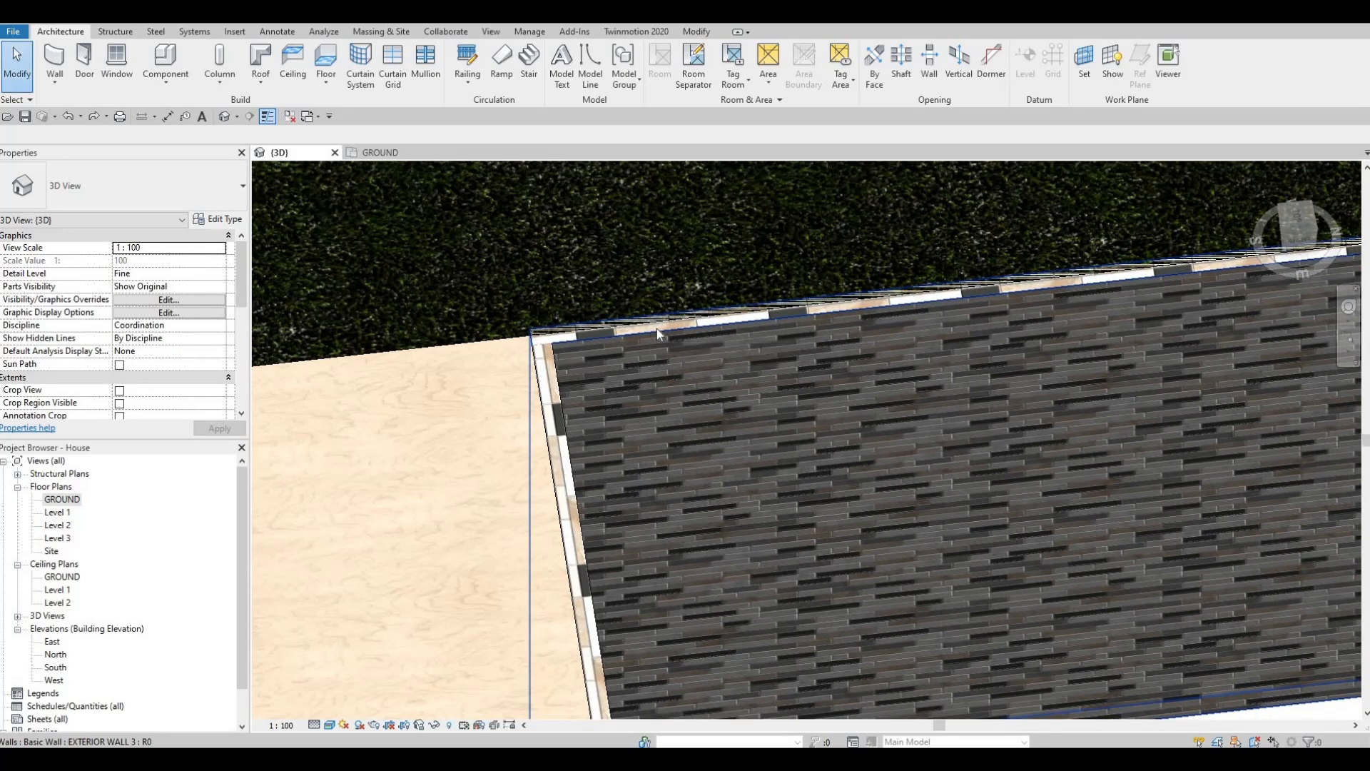
Return to the plywood floor's boundary sketch, finish it again, and open the Level 1 floor plan.
double_click(656, 329)
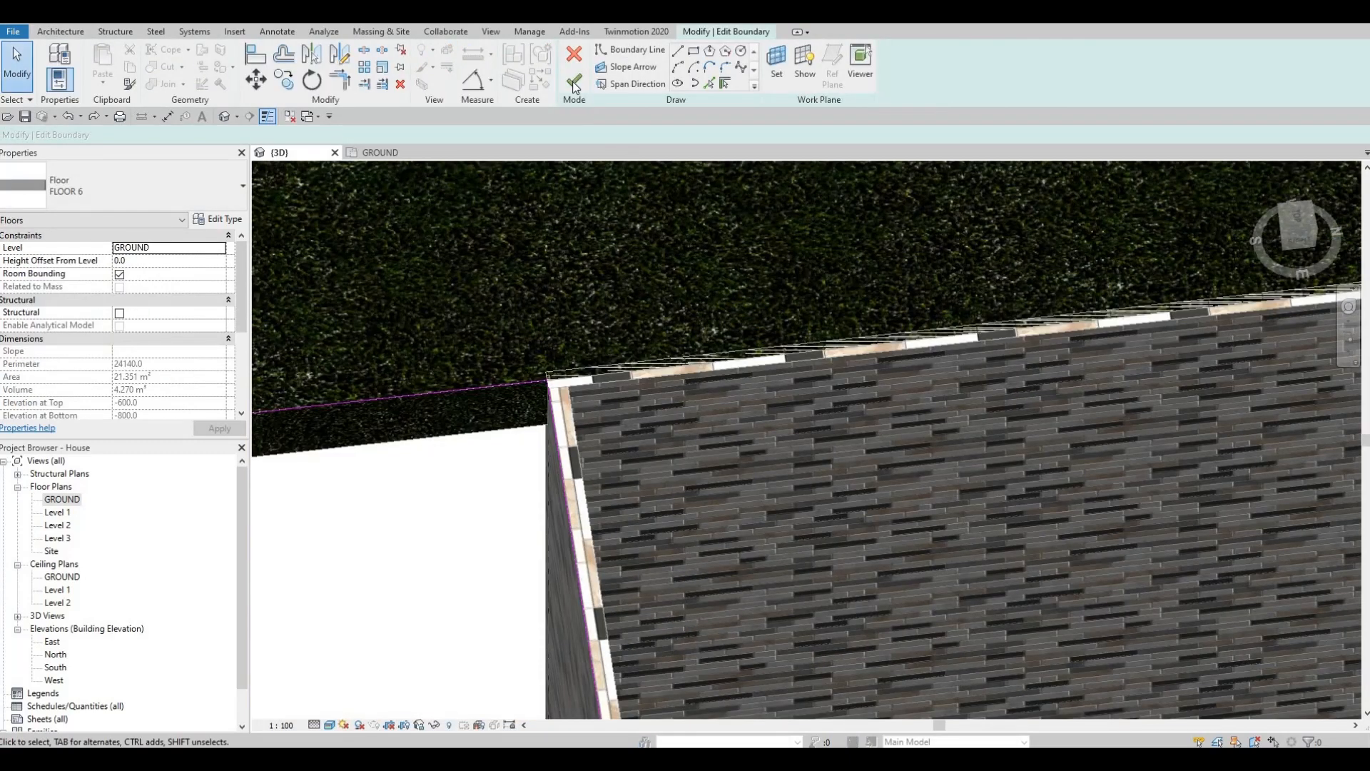
left_click(574, 80)
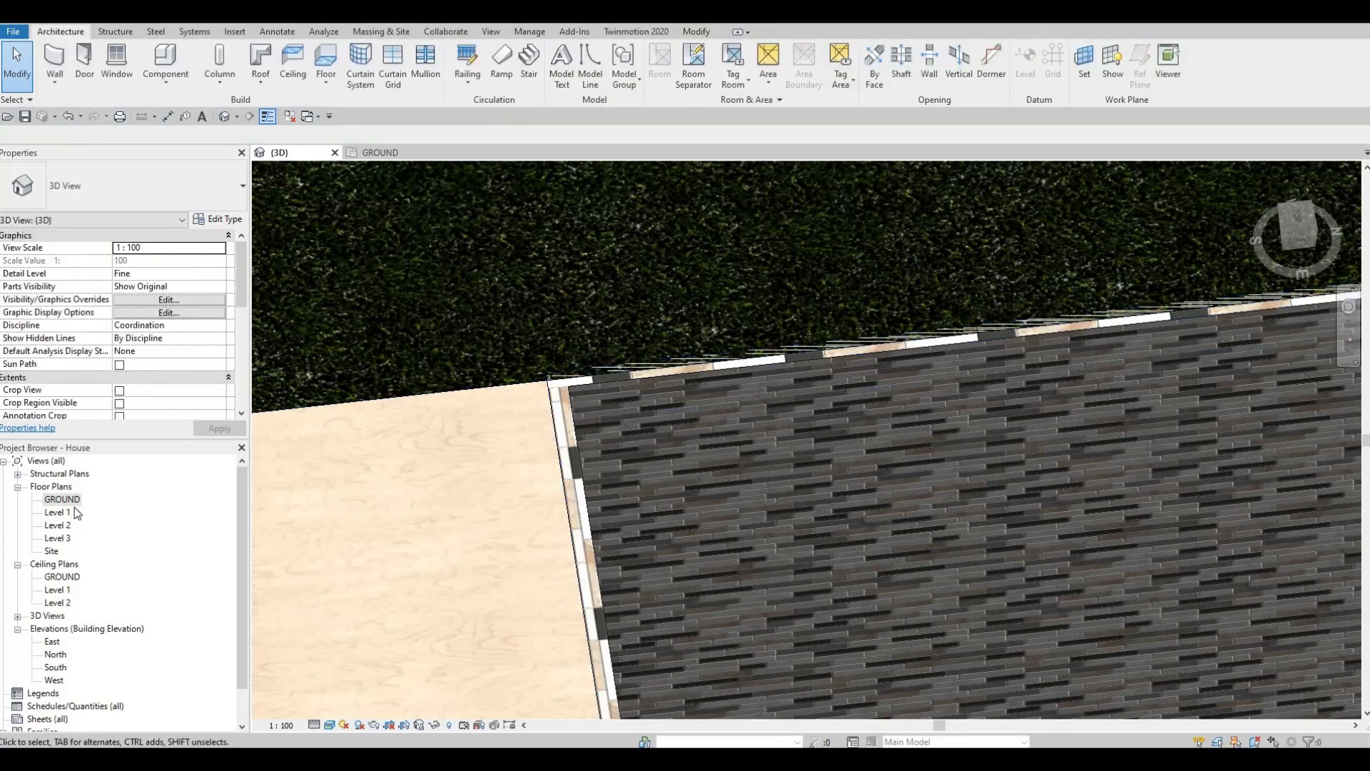
double_click(68, 511)
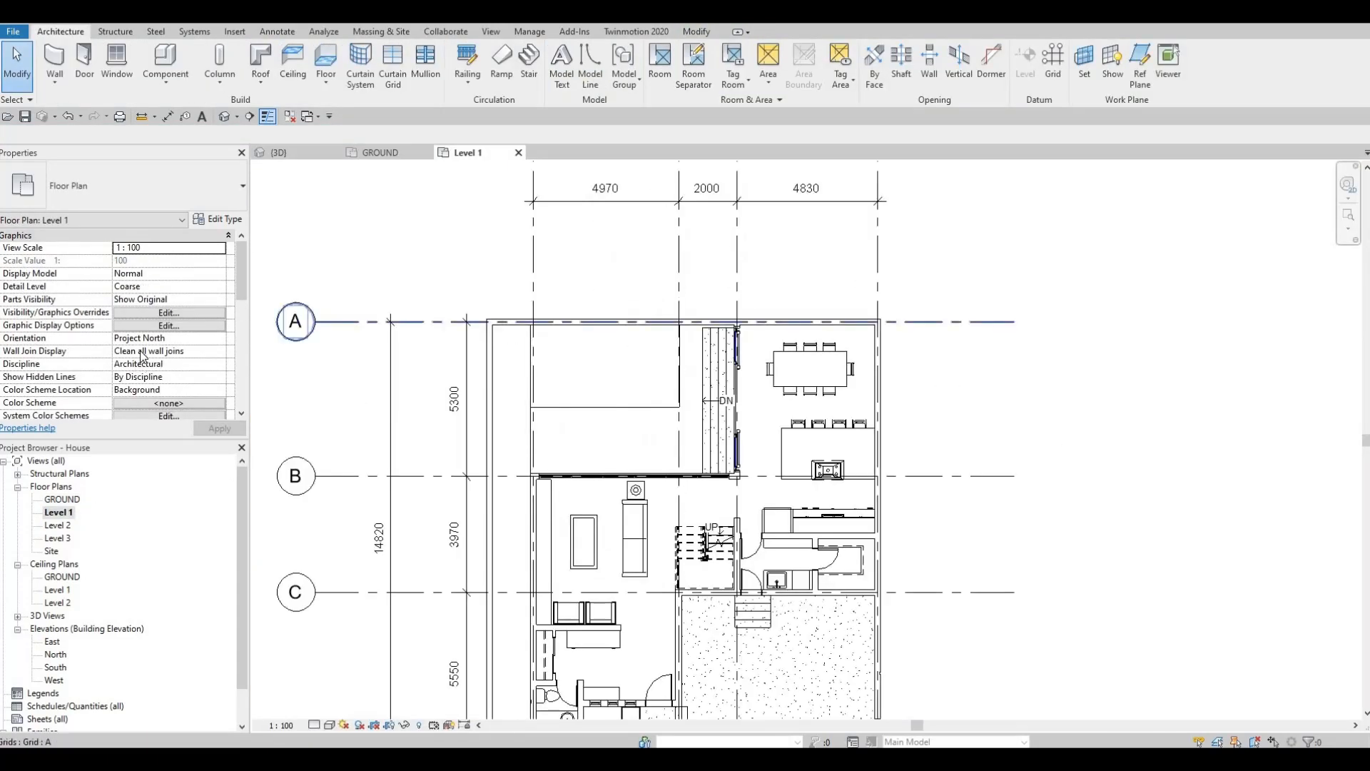
Set the Level 1 floor plan's view depth level to Unlimited in its view range.
scroll(143, 356, "down", 5)
left_click(162, 314)
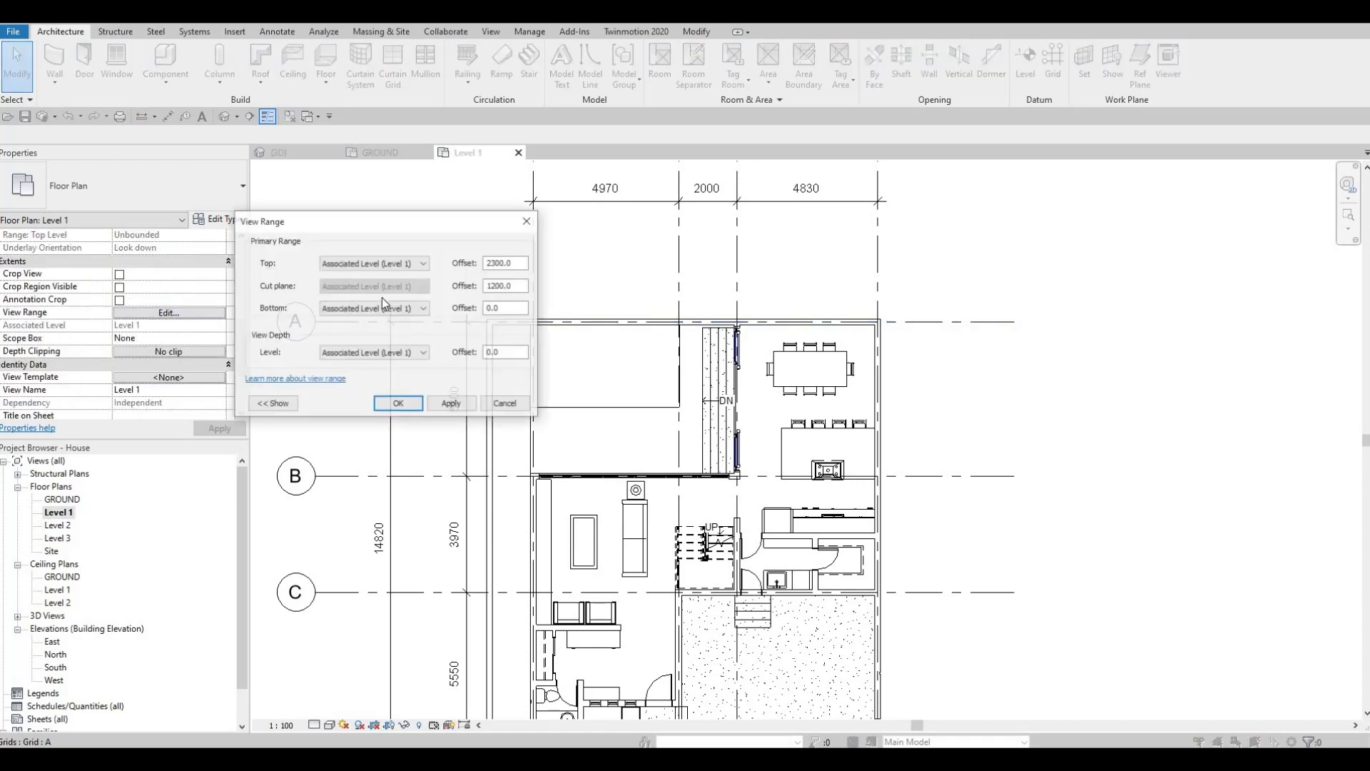
left_click(410, 354)
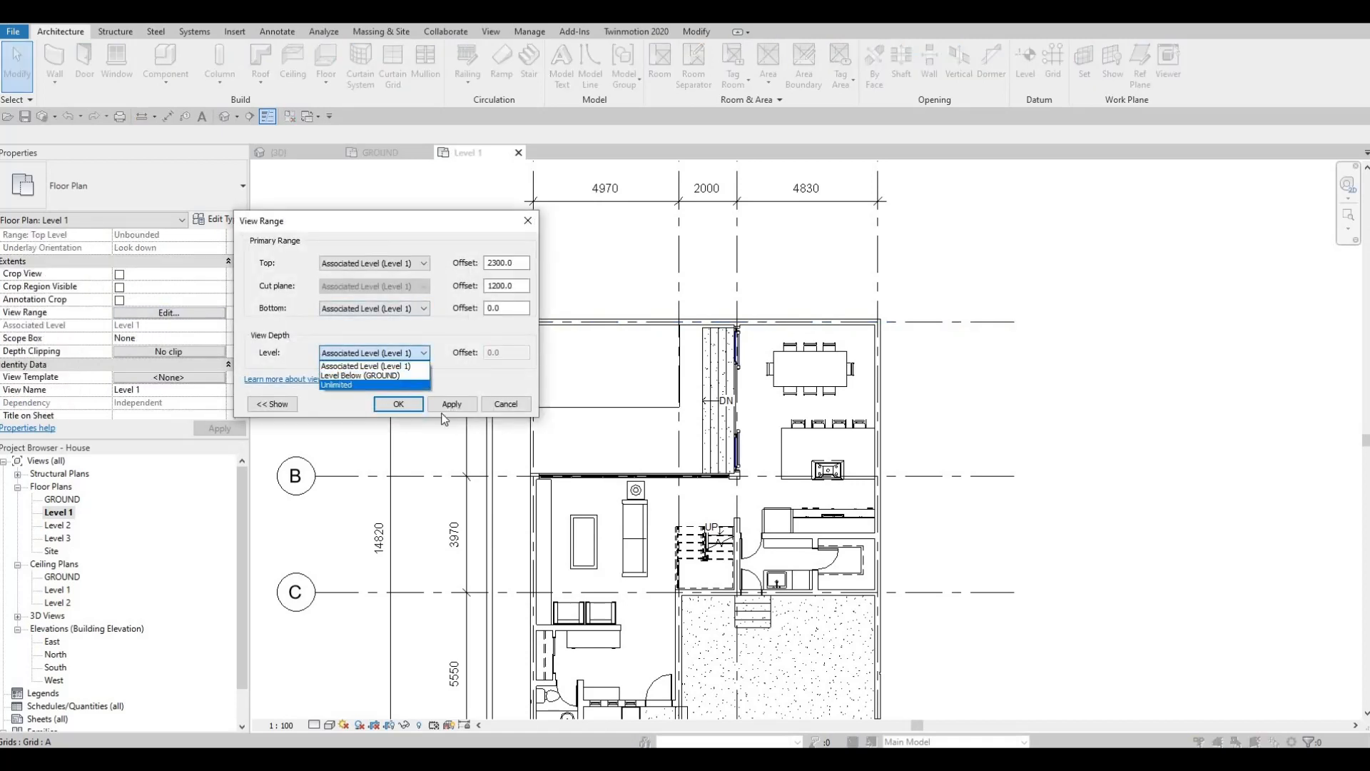
left_click(383, 384)
left_click(452, 404)
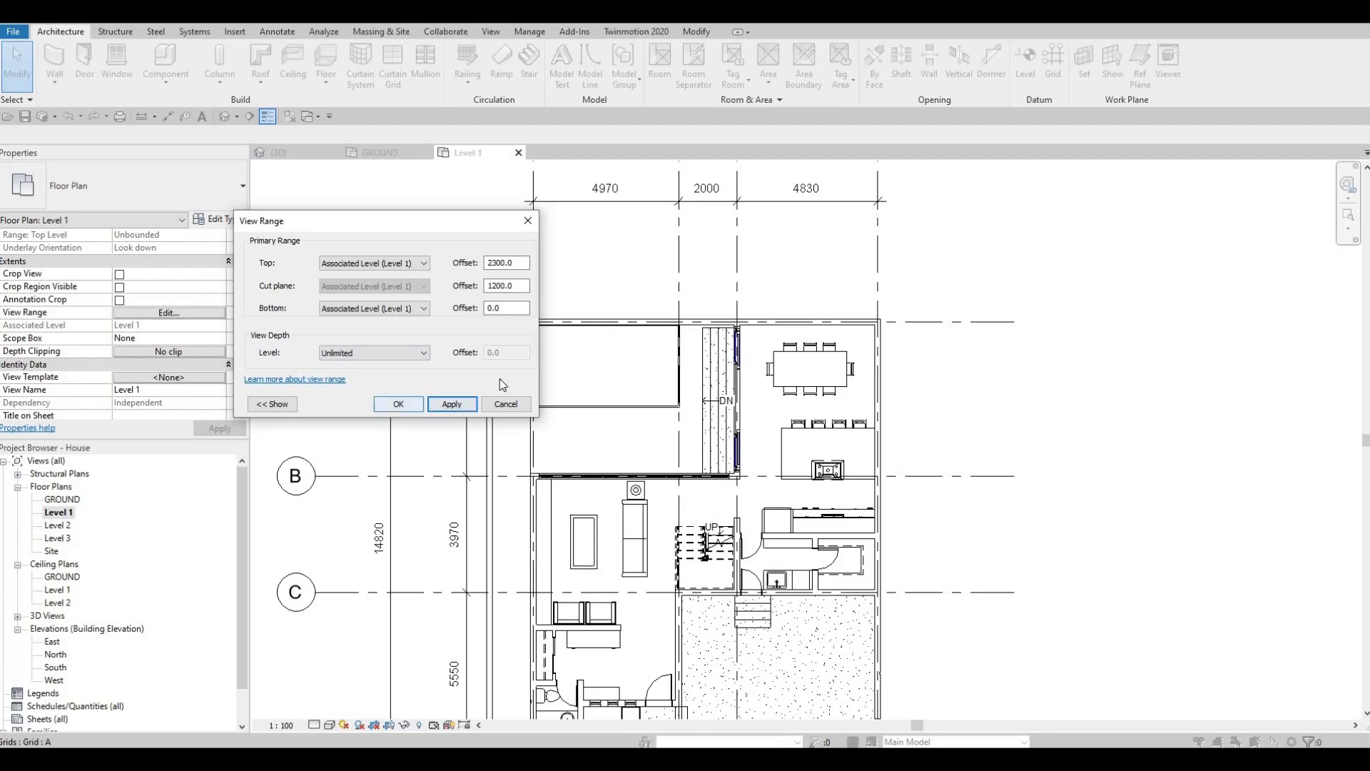
left_click(398, 404)
Flip the tiled wall on the grass side of the opening and align its outer face with the adjacent floor edge.
scroll(567, 322, "up", 5)
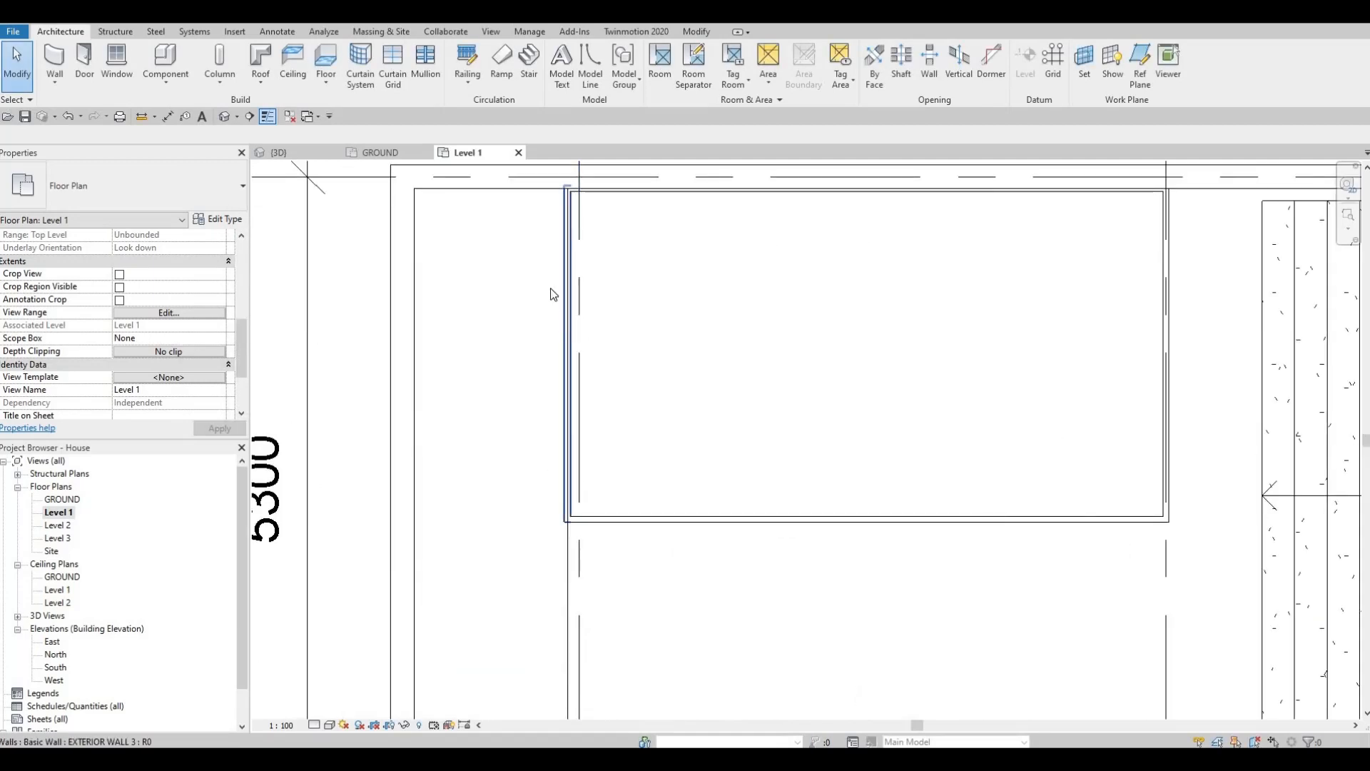
left_click(567, 307)
scroll(571, 344, "up", 3)
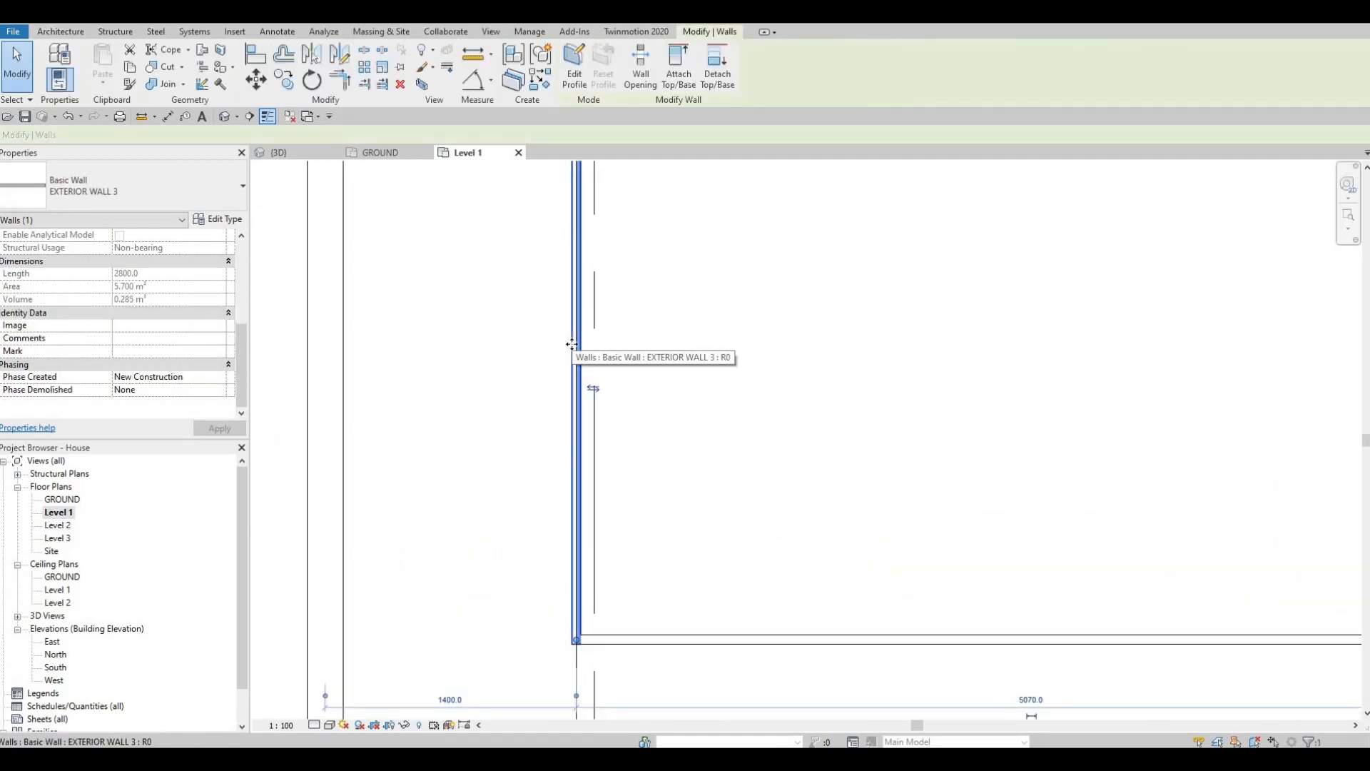
key("Escape")
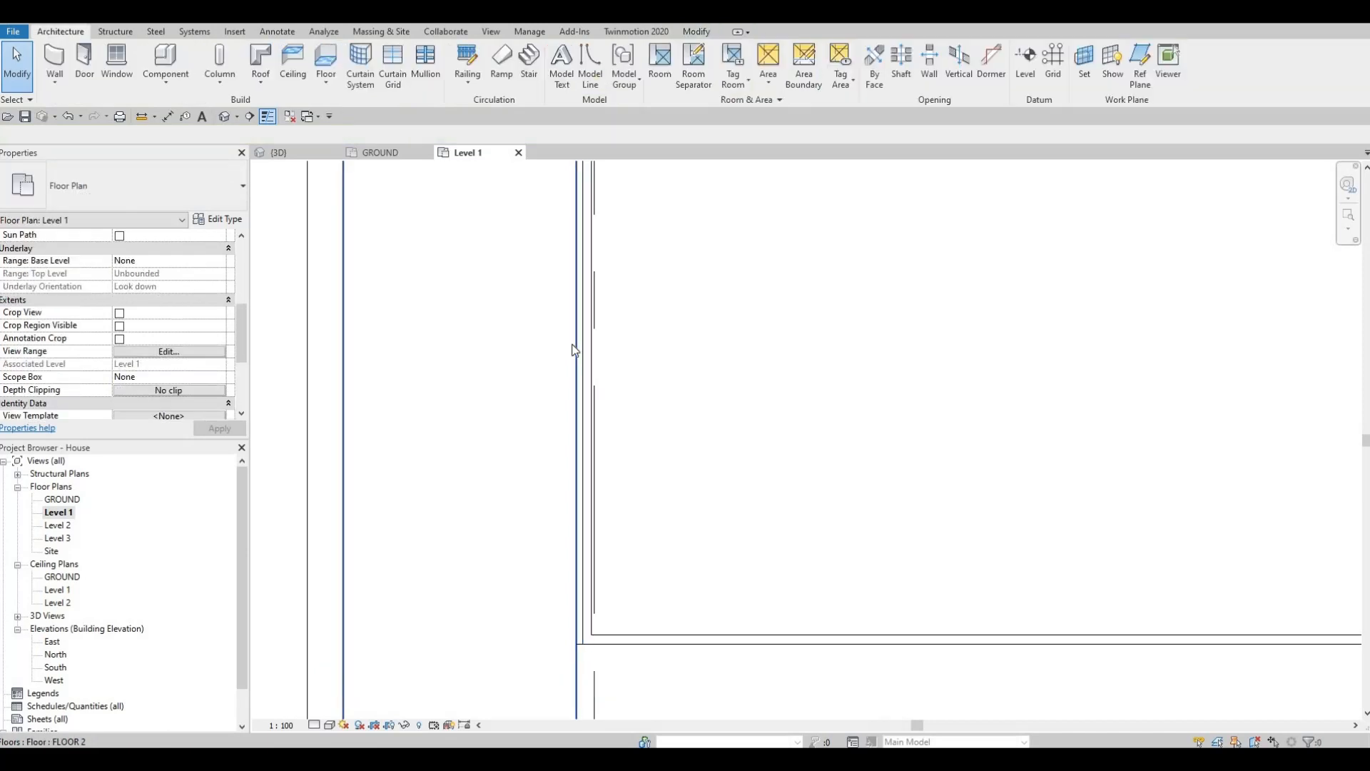
key("a")
key("l")
scroll(573, 482, "up", 2)
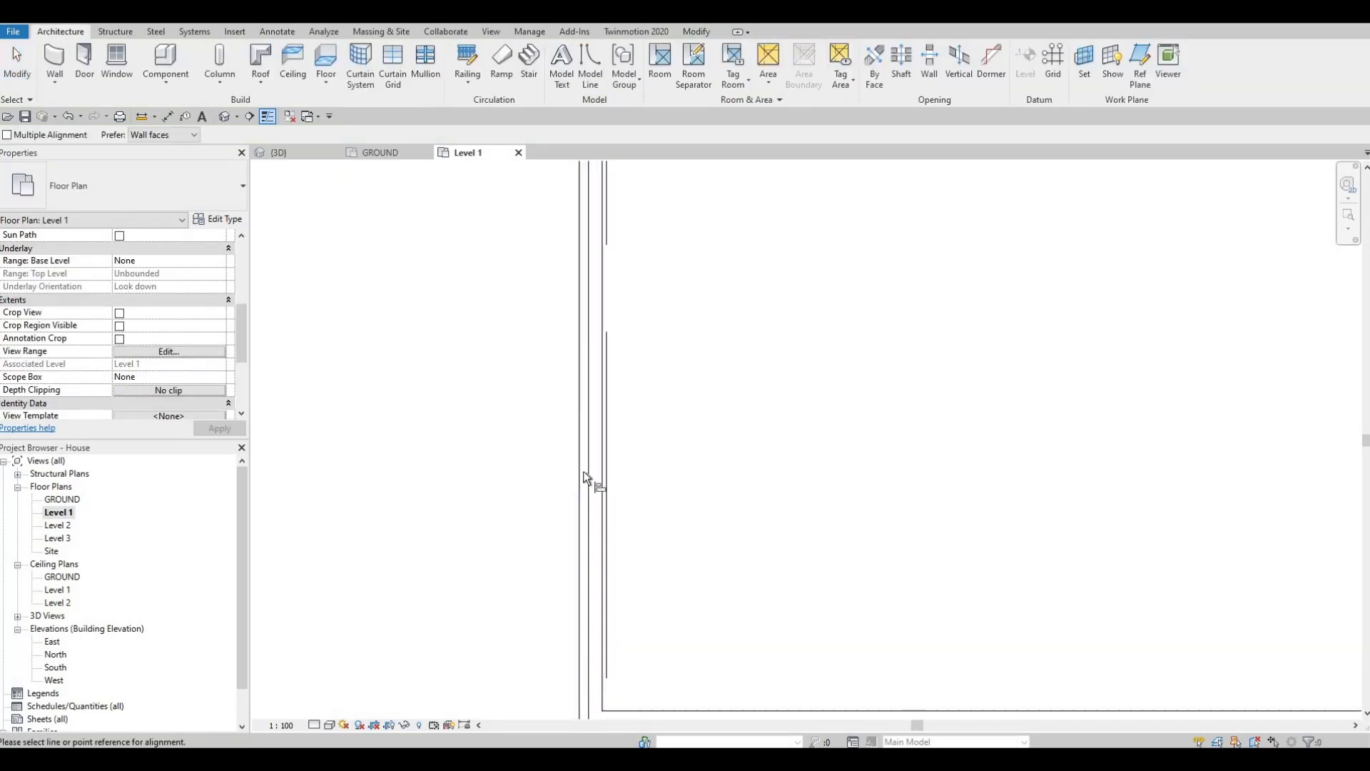
left_click(591, 464)
scroll(575, 419, "down", 2)
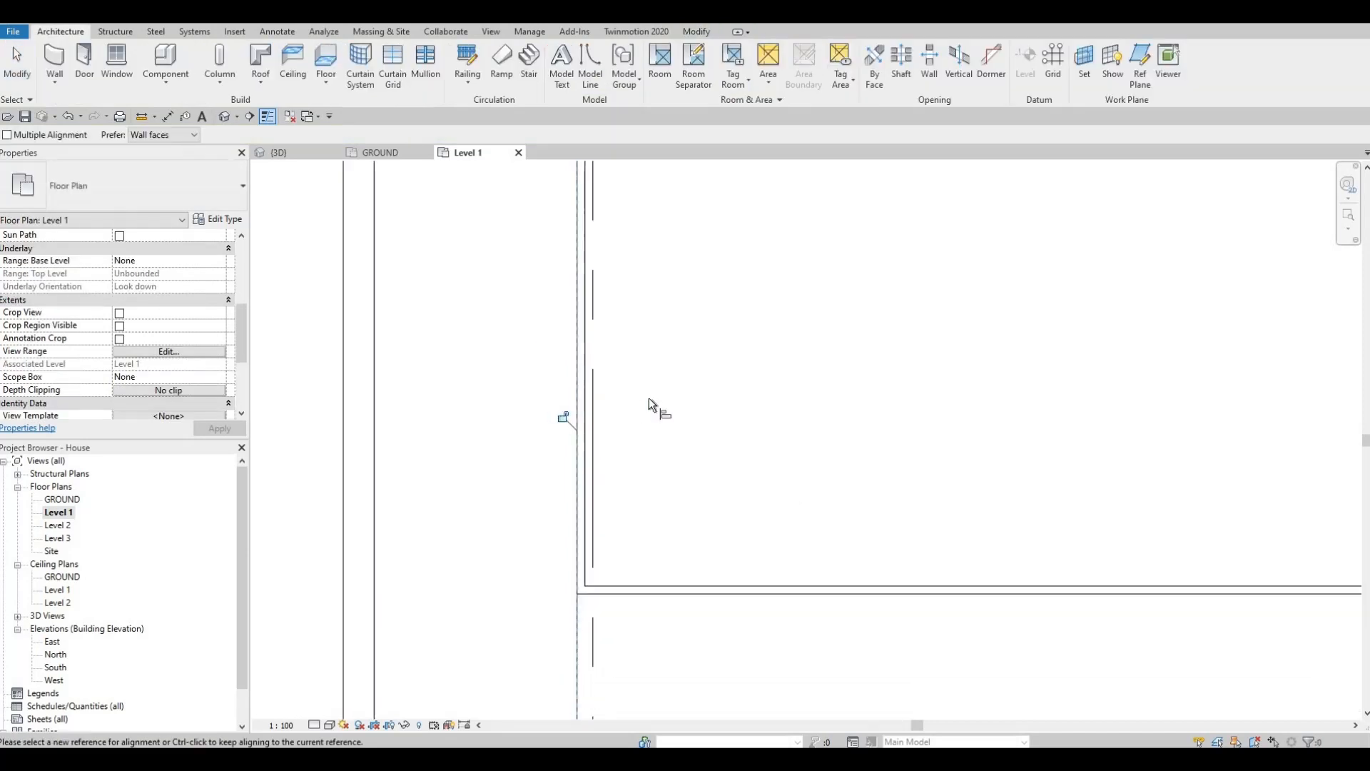
scroll(601, 410, "down", 2)
key("Escape")
key("Escape")
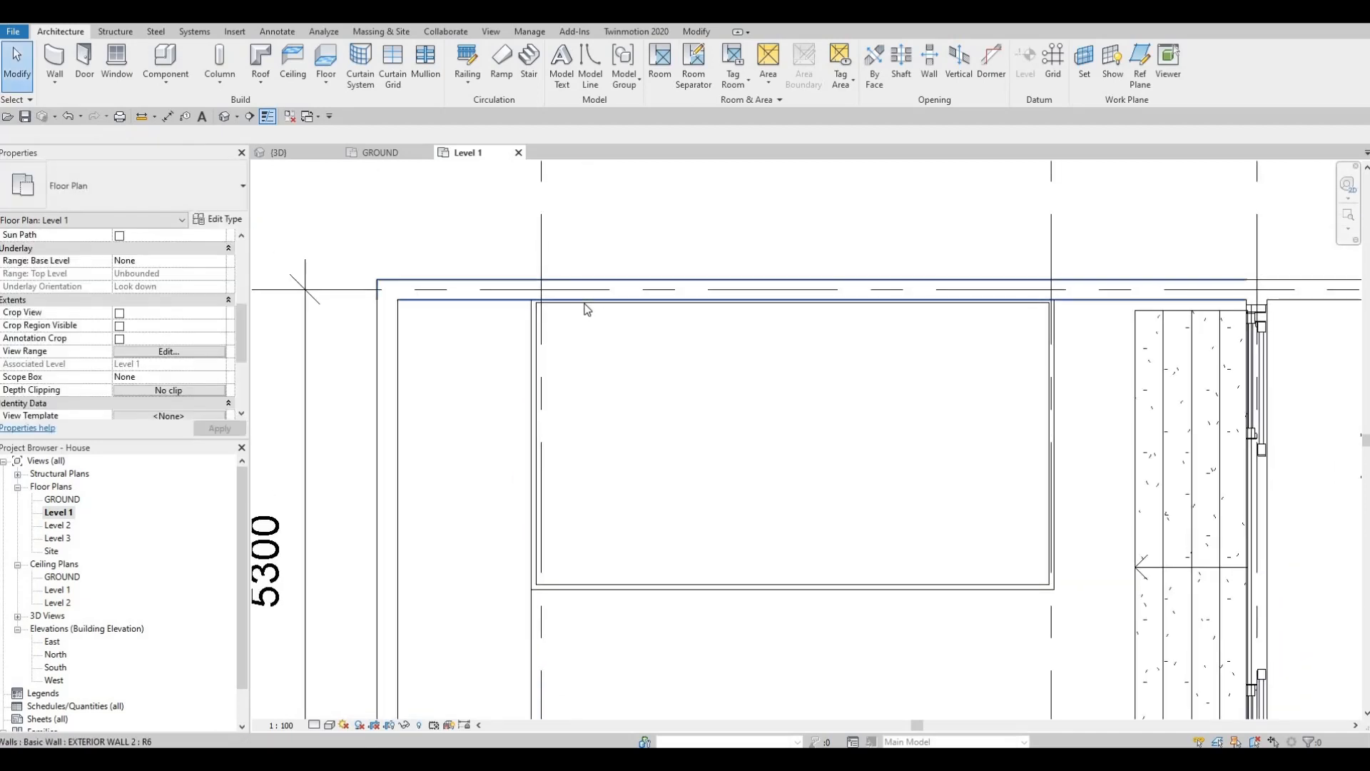
Flip the tiled wall along grid A and align its outer face with the inner face of the boundary wall.
left_click(539, 312)
key("Escape")
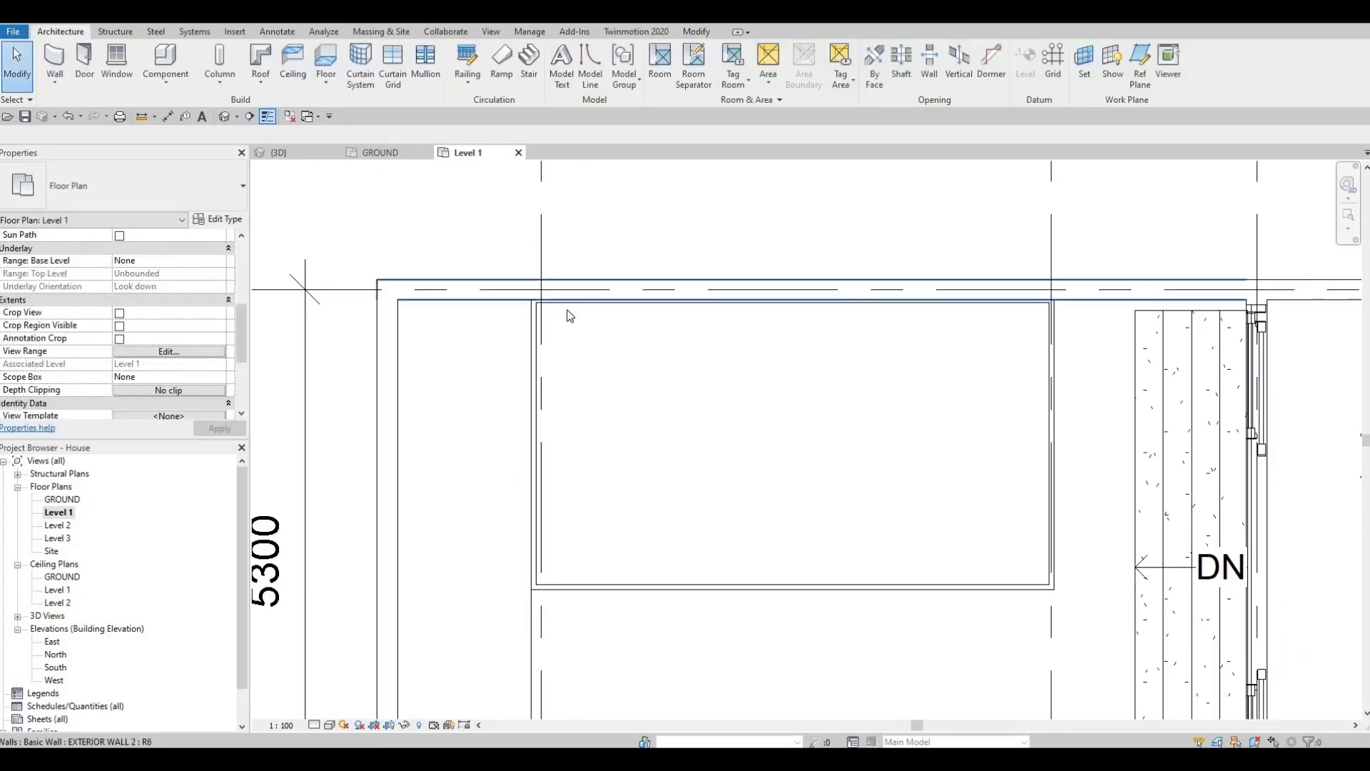
scroll(571, 314, "up", 3)
left_click(566, 309)
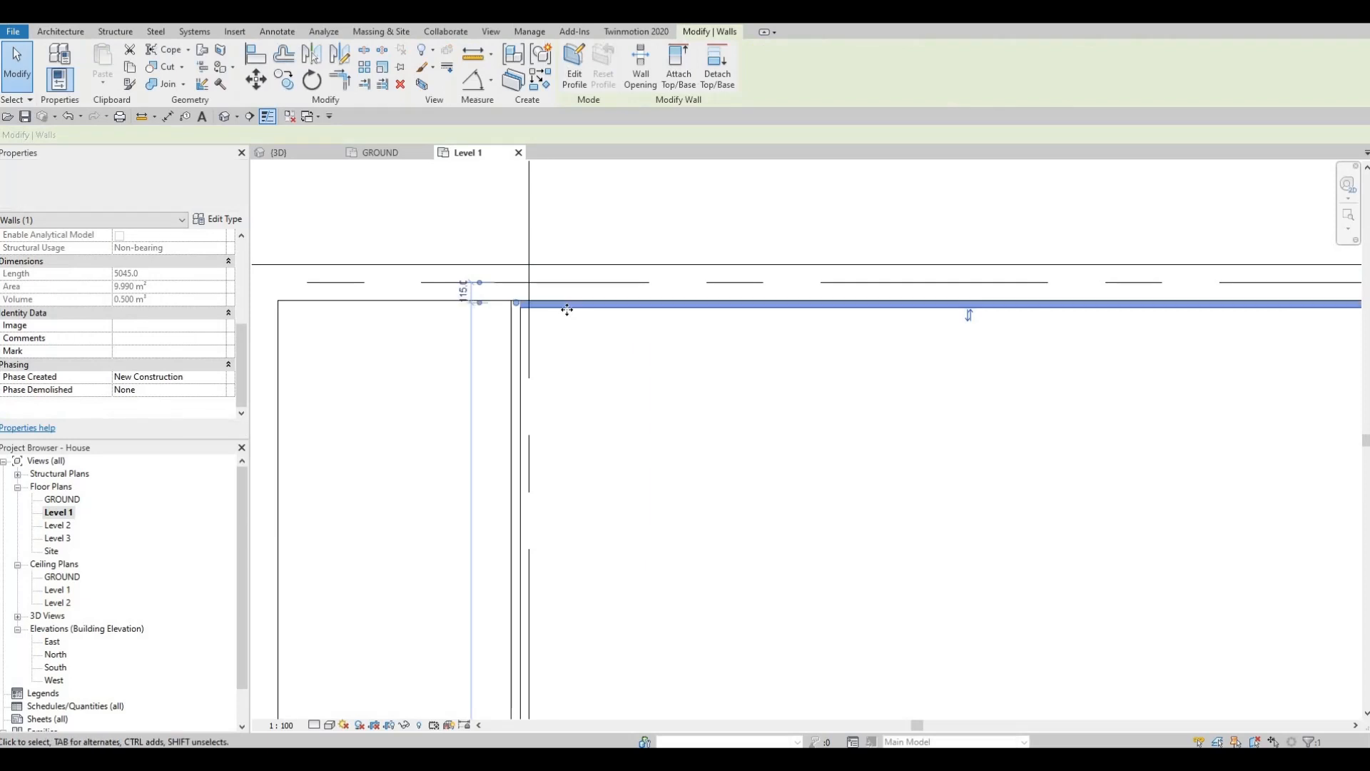
key("a")
key("l")
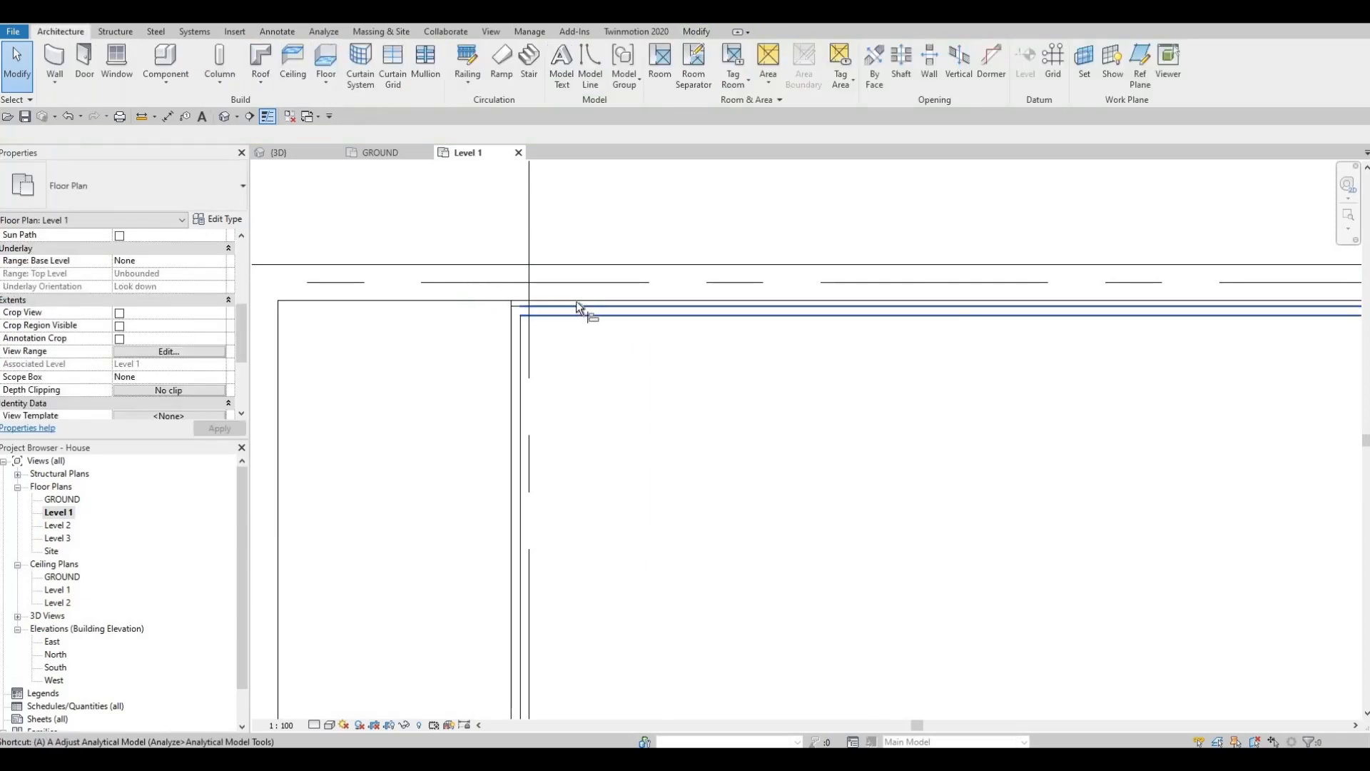
left_click(577, 304)
left_click(568, 313)
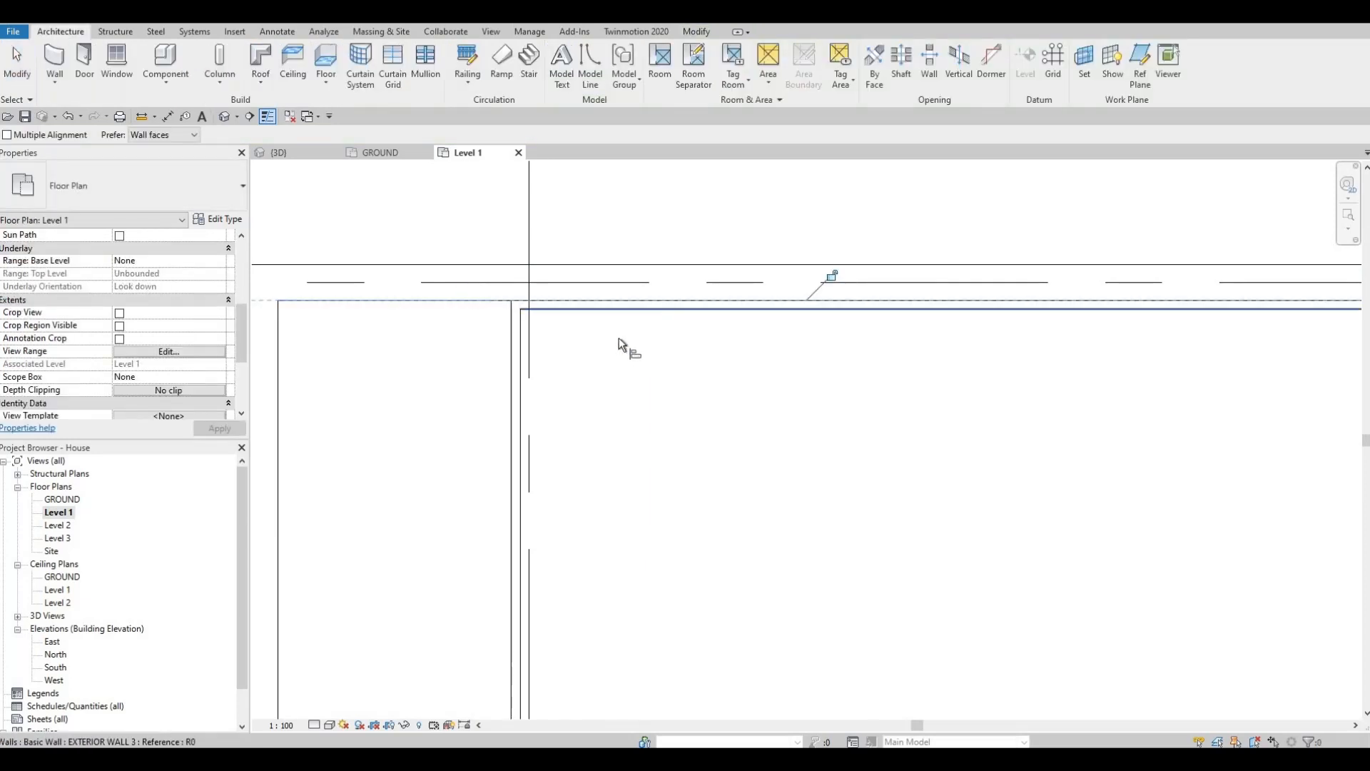
scroll(614, 343, "down", 2)
scroll(562, 314, "down", 2)
key("Escape")
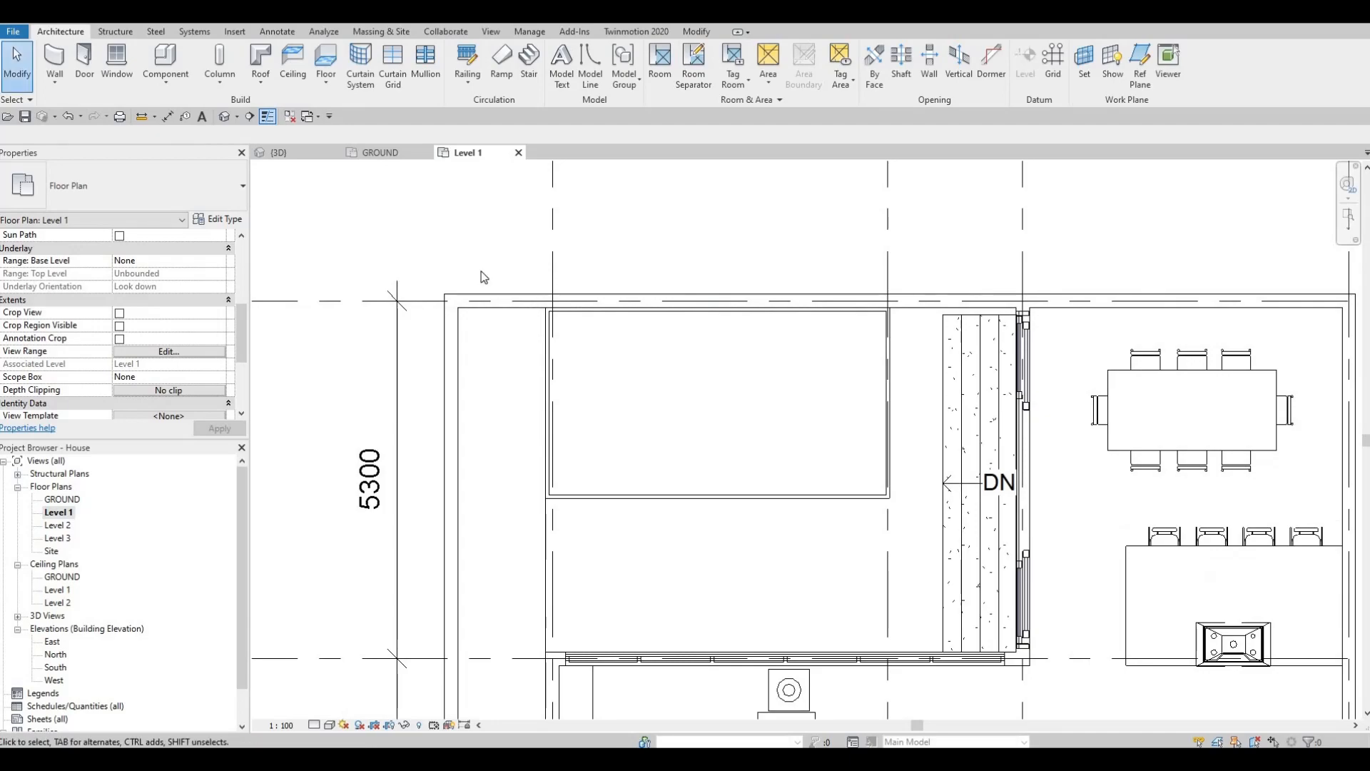
In the 3D view, select the chain of tiled walls and review their type's layer structure without changing it.
left_click(225, 115)
middle_click_drag(644, 430, 591, 474, "shift")
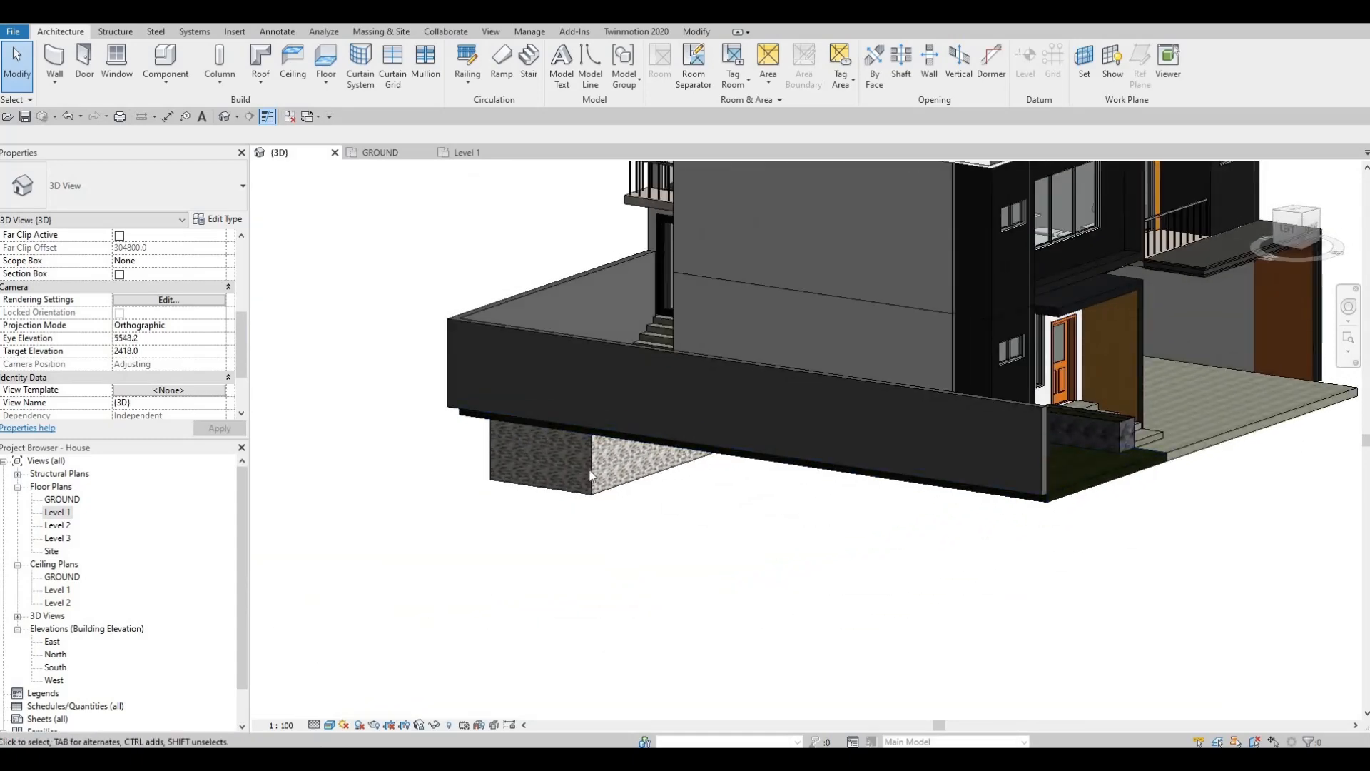
left_click_drag(591, 474, 340, 424)
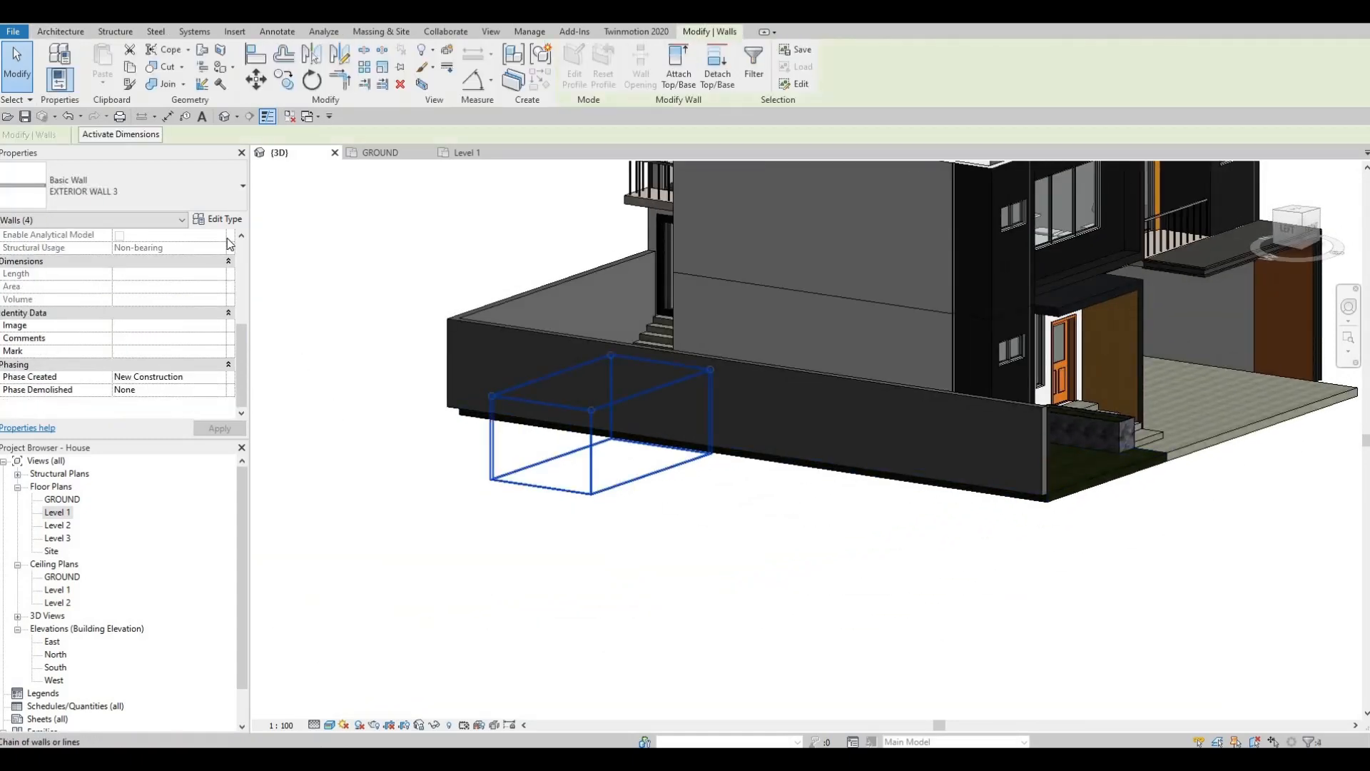
left_click(224, 219)
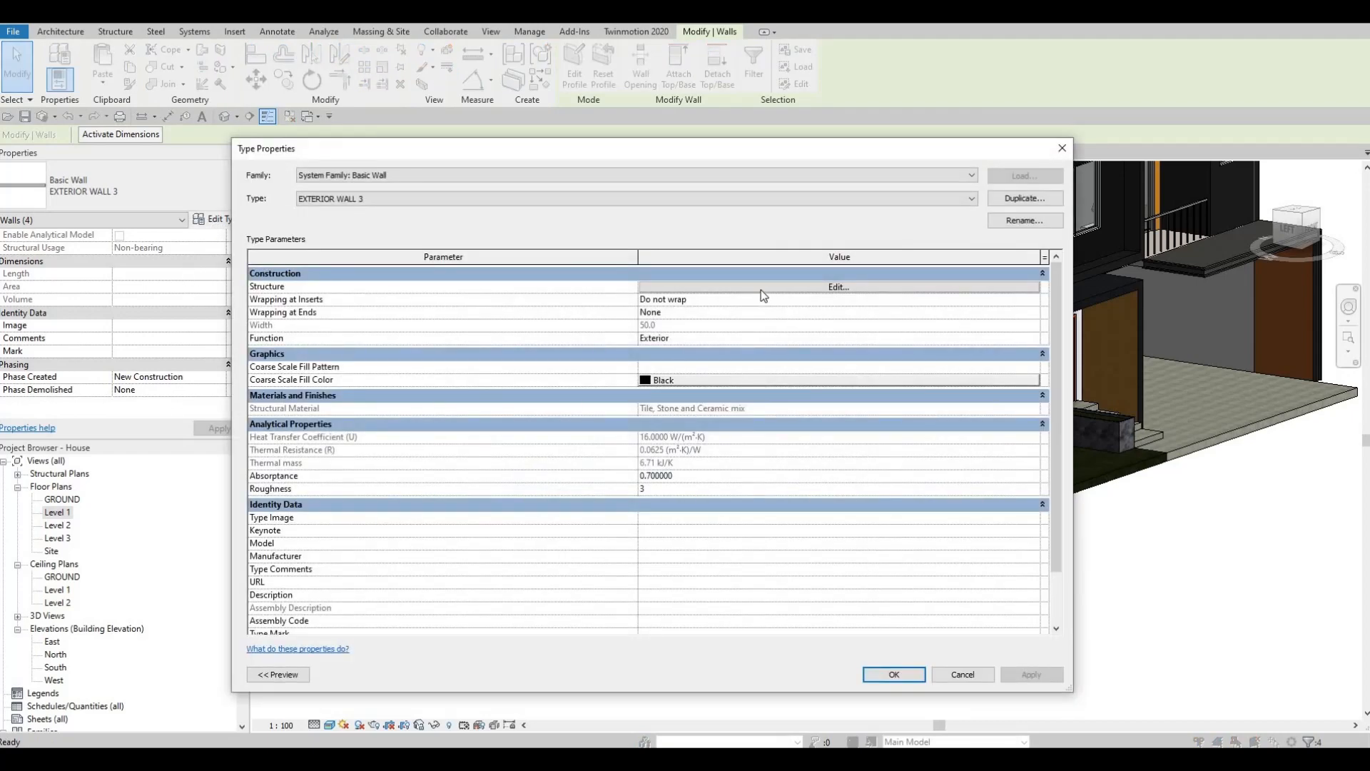
left_click(661, 287)
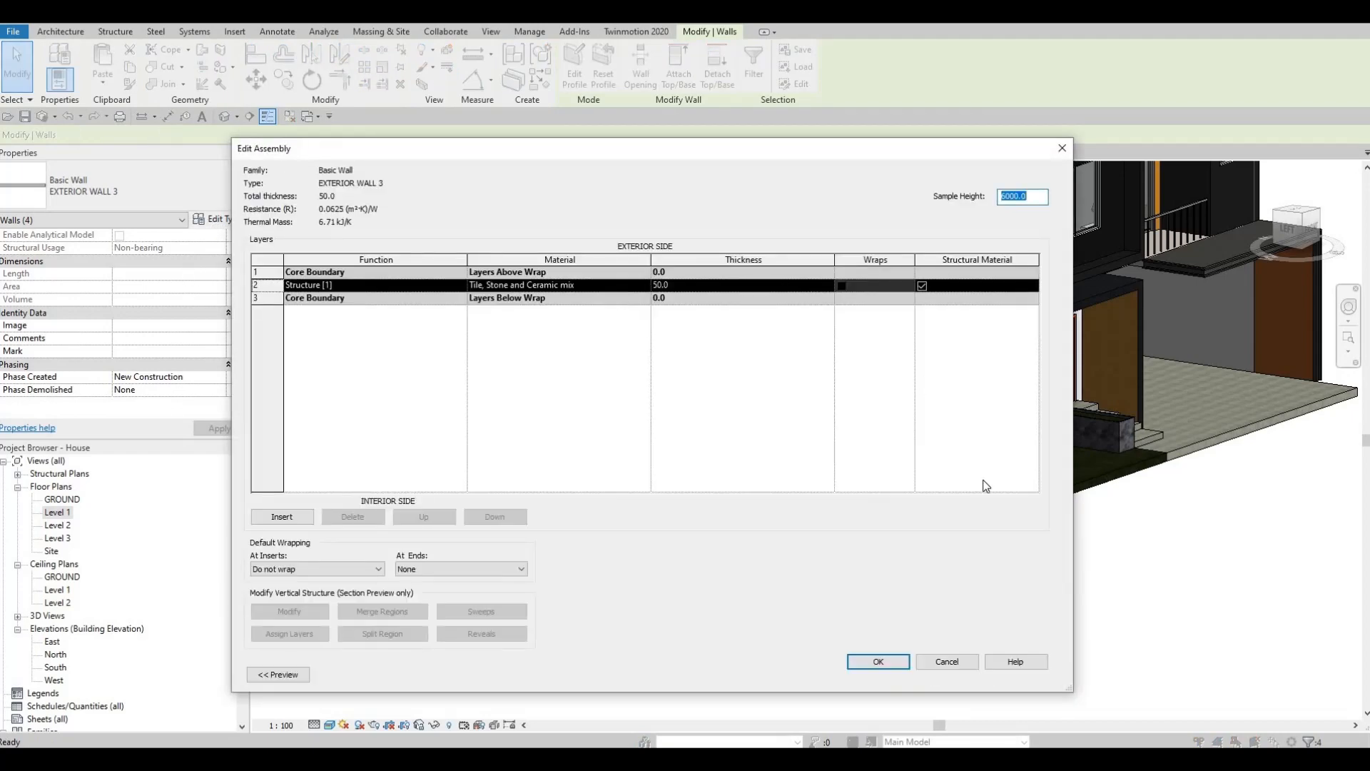
left_click(972, 663)
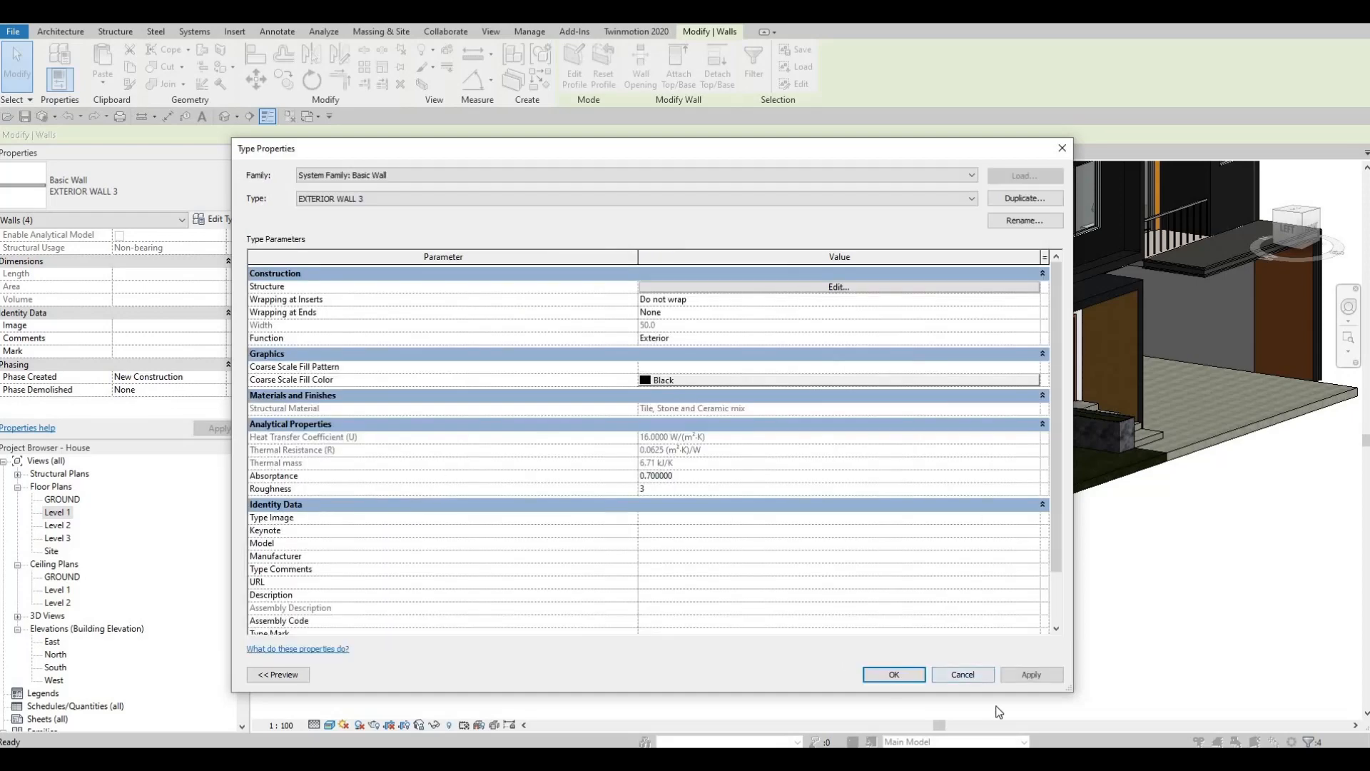
left_click(963, 675)
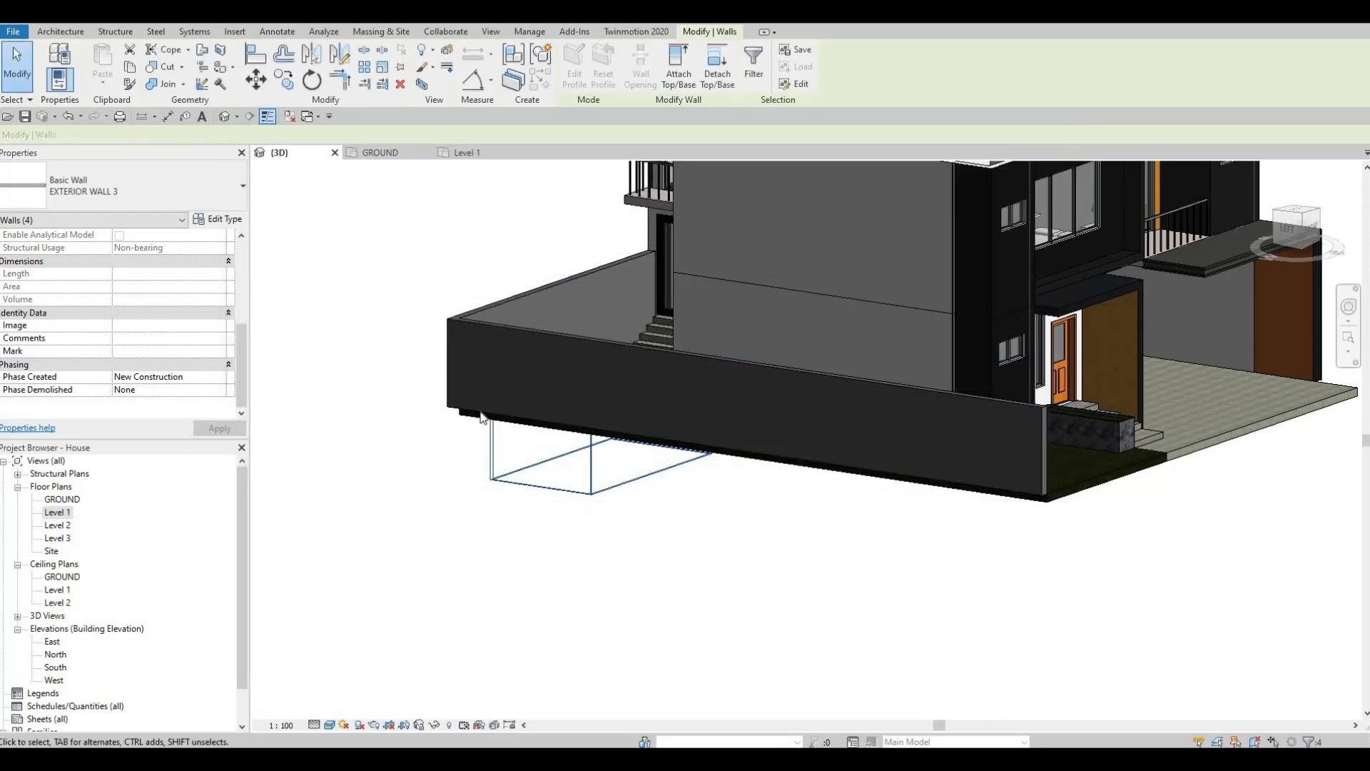
Select the tiled wall at the end of the opening and examine its exposed face below the boundary wall.
key("Escape")
key("Tab")
left_click(590, 486)
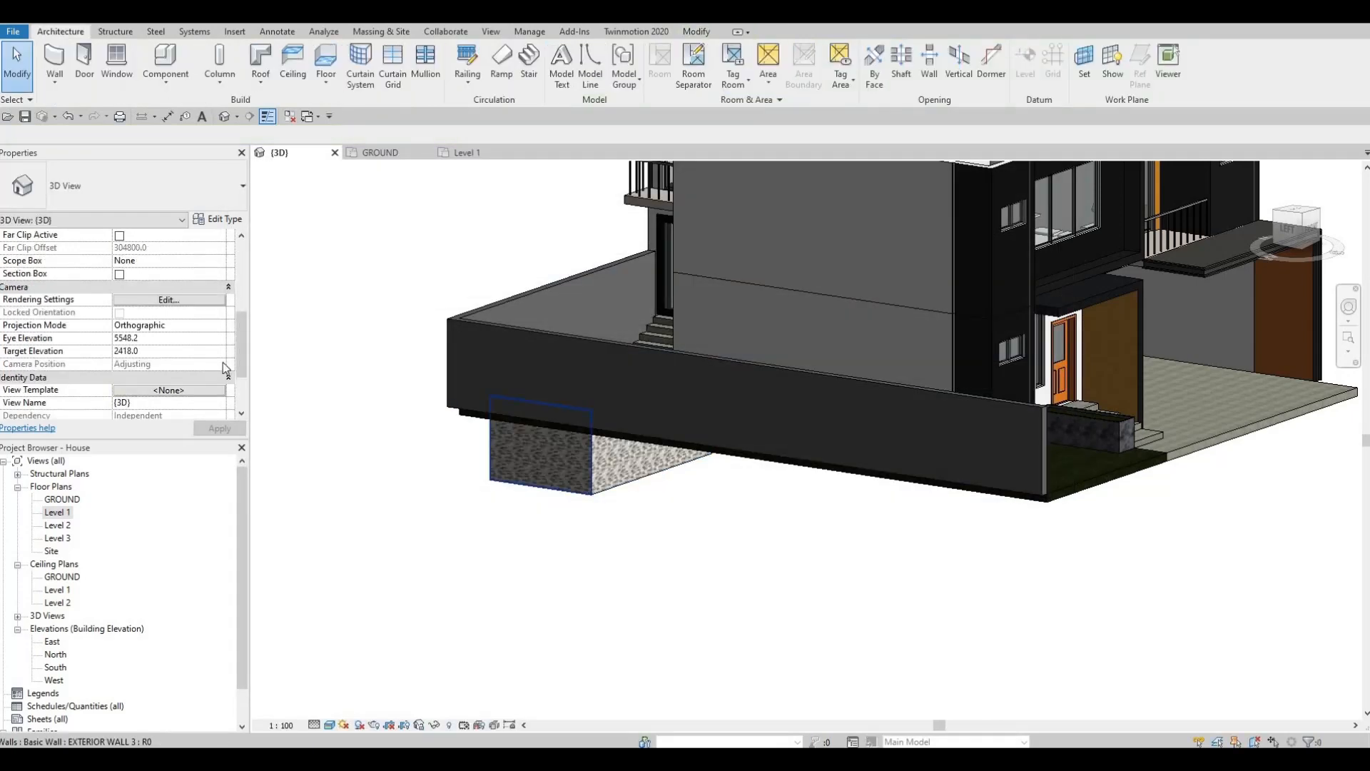
key("Escape")
left_click(579, 490)
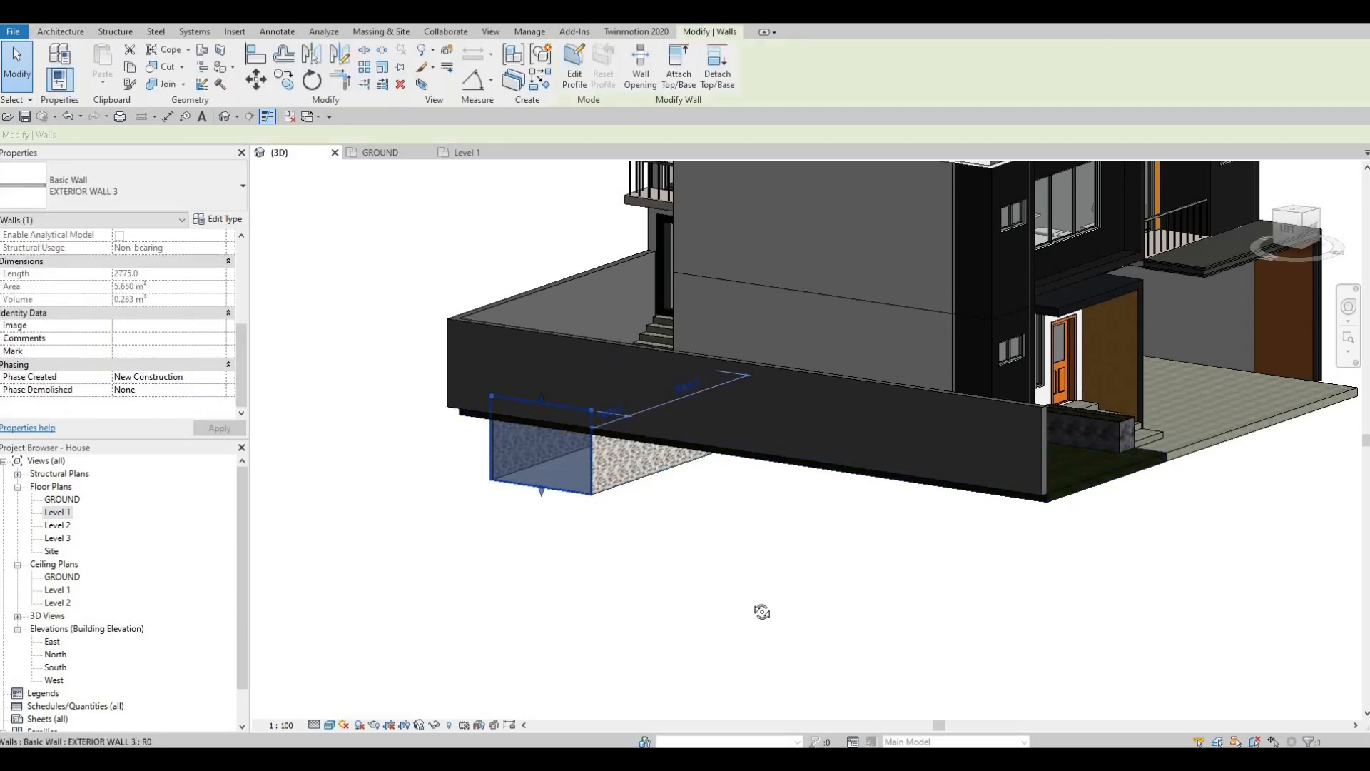
middle_click_drag(761, 611, 407, 447, "shift")
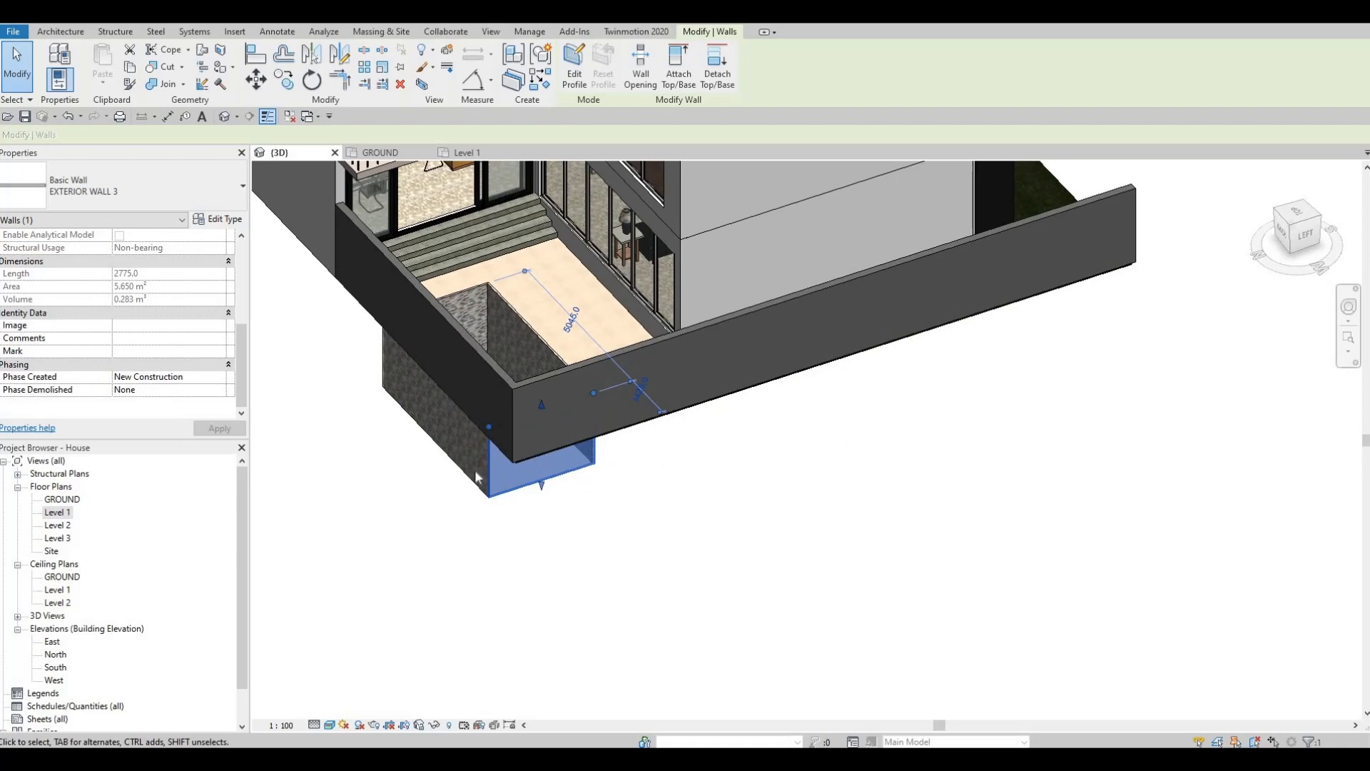
Select the tiled wall facing the opening and review its structure layer's material, closing the type settings without changes.
key("Escape")
key("Tab")
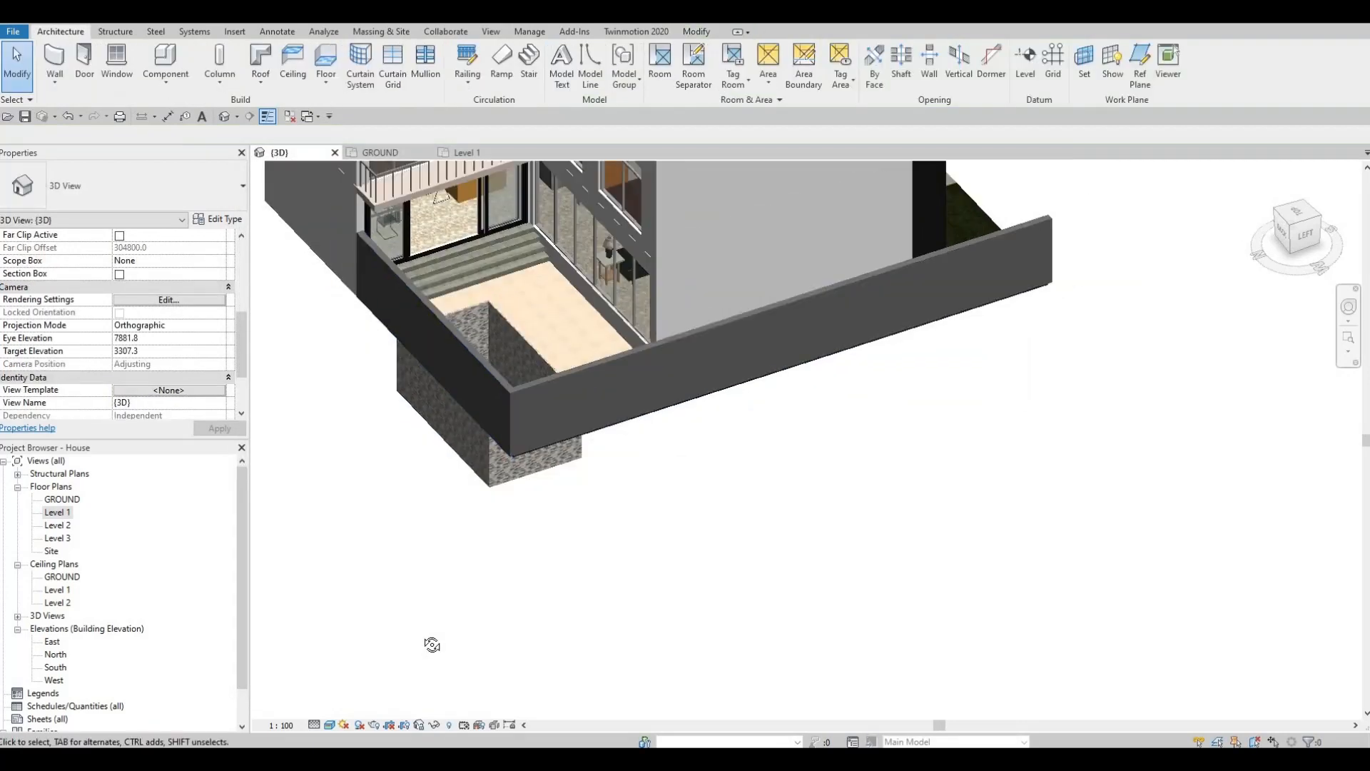
middle_click_drag(432, 645, 552, 327, "shift")
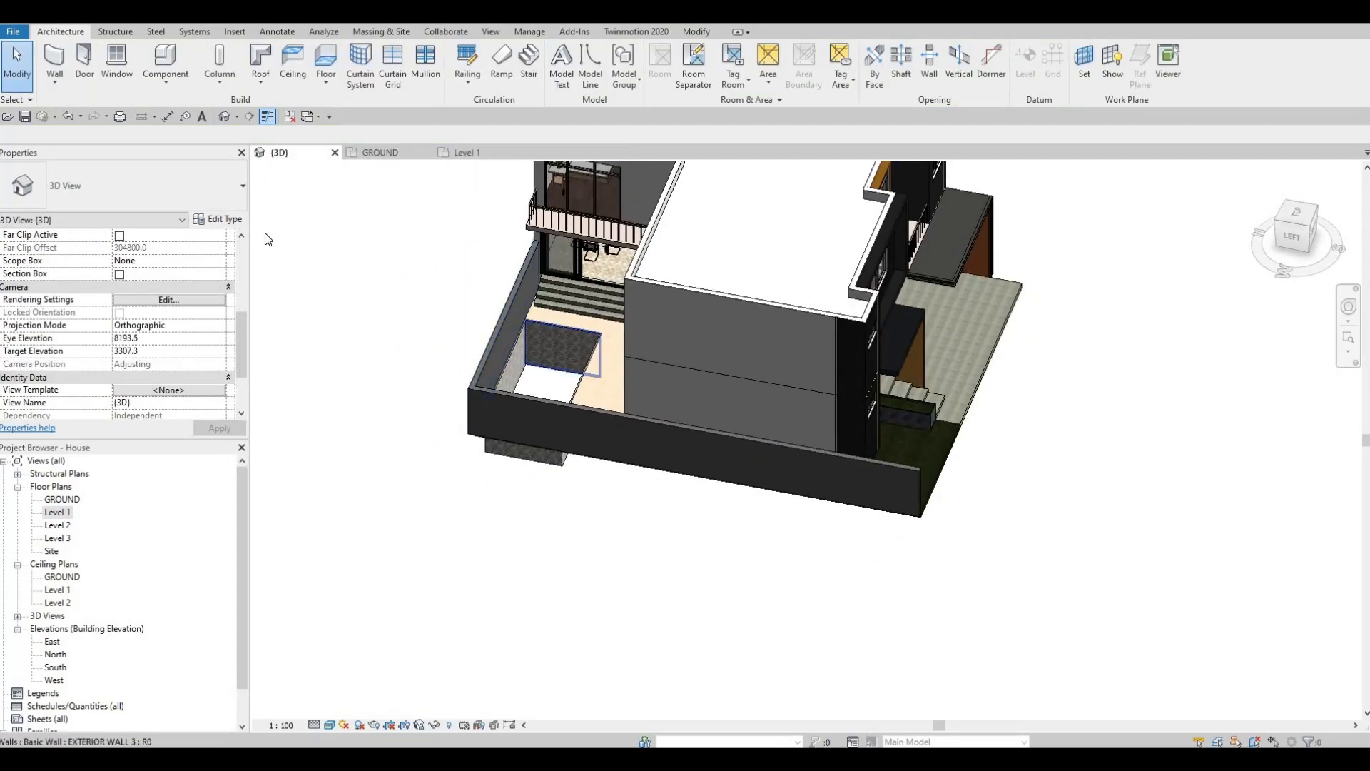
left_click(218, 218)
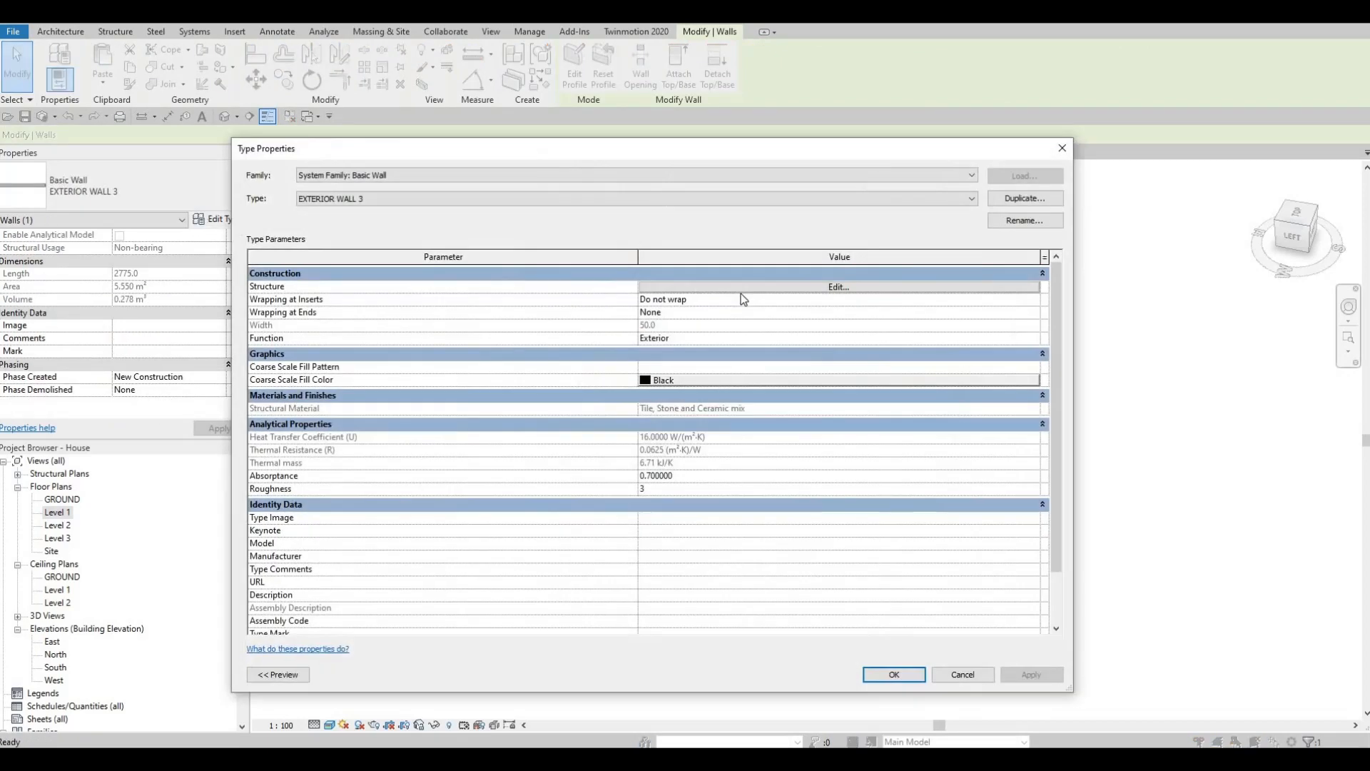
left_click(667, 287)
left_click(608, 284)
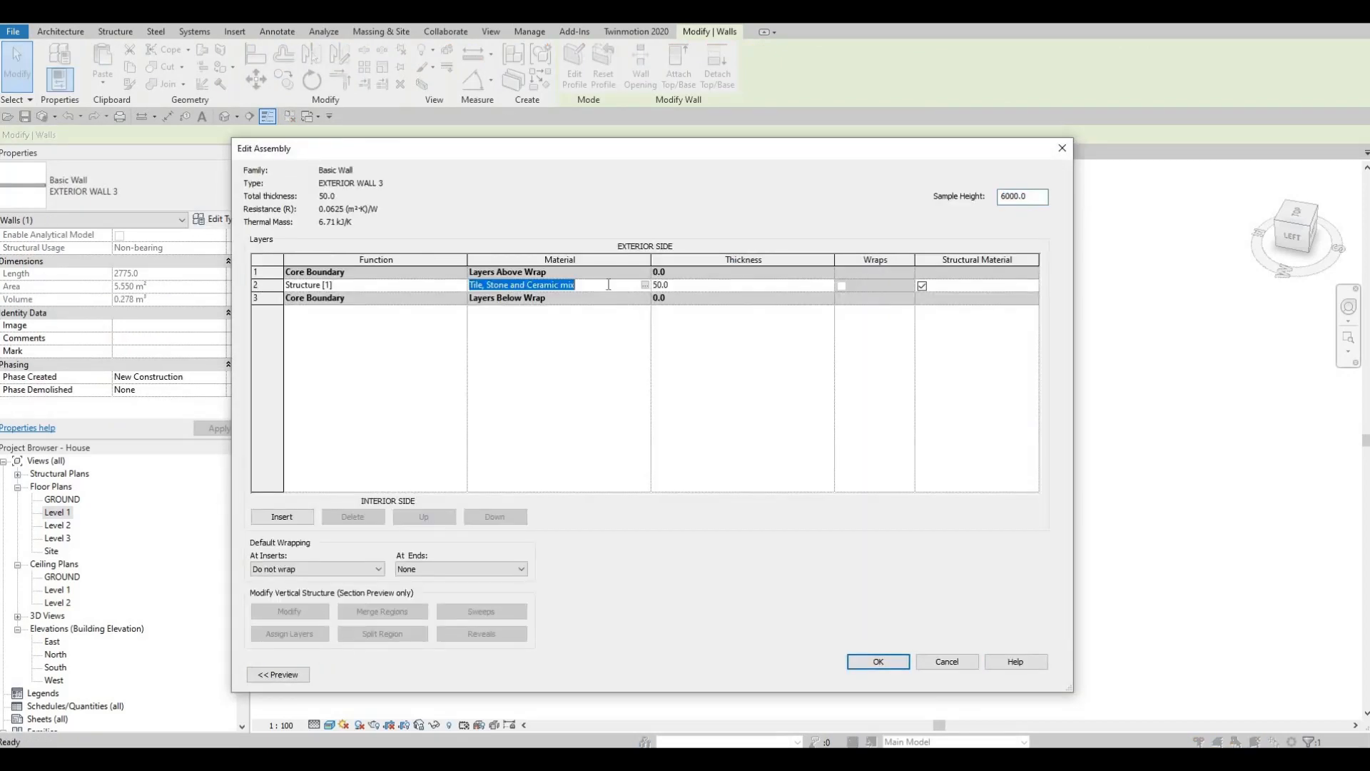
key("Escape")
key("Escape")
key("Escape")
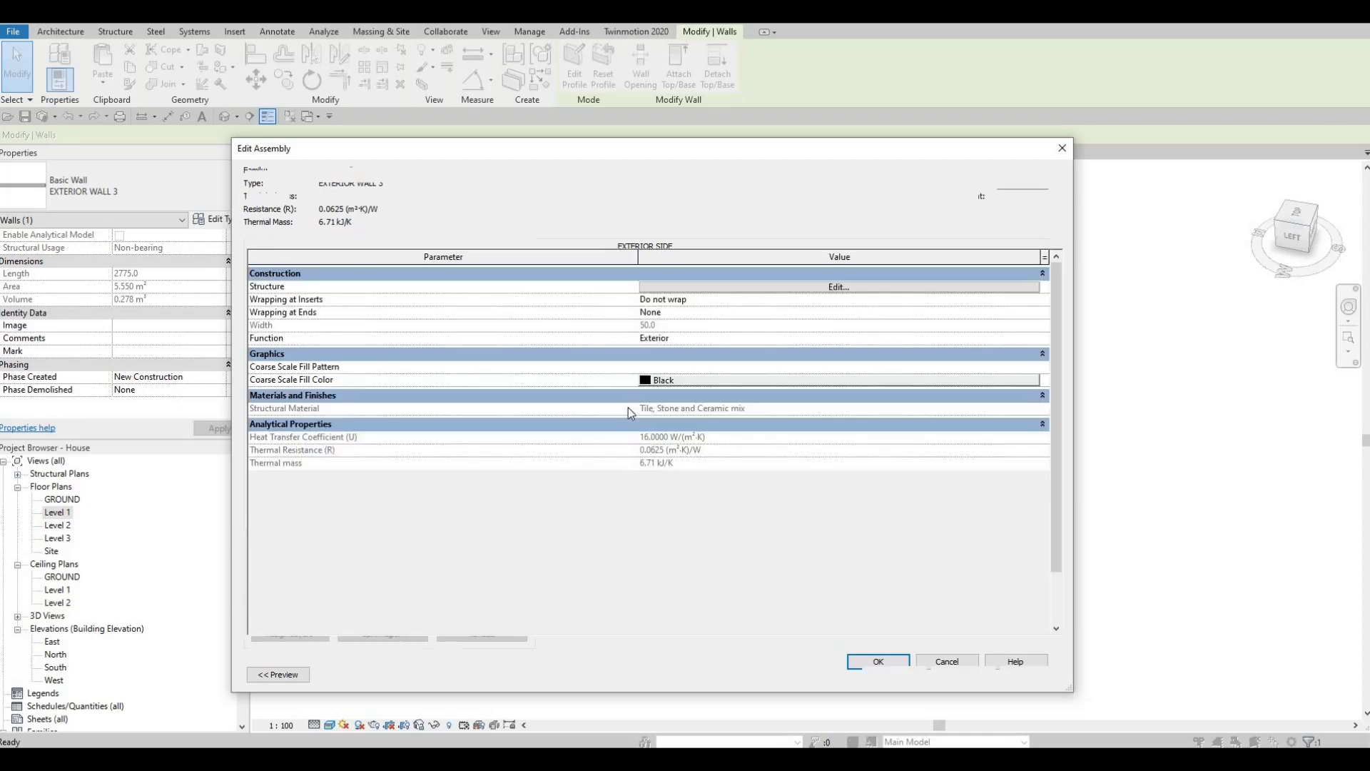
Open the GROUND floor plan and set its view depth level to Unlimited in the view range.
double_click(62, 500)
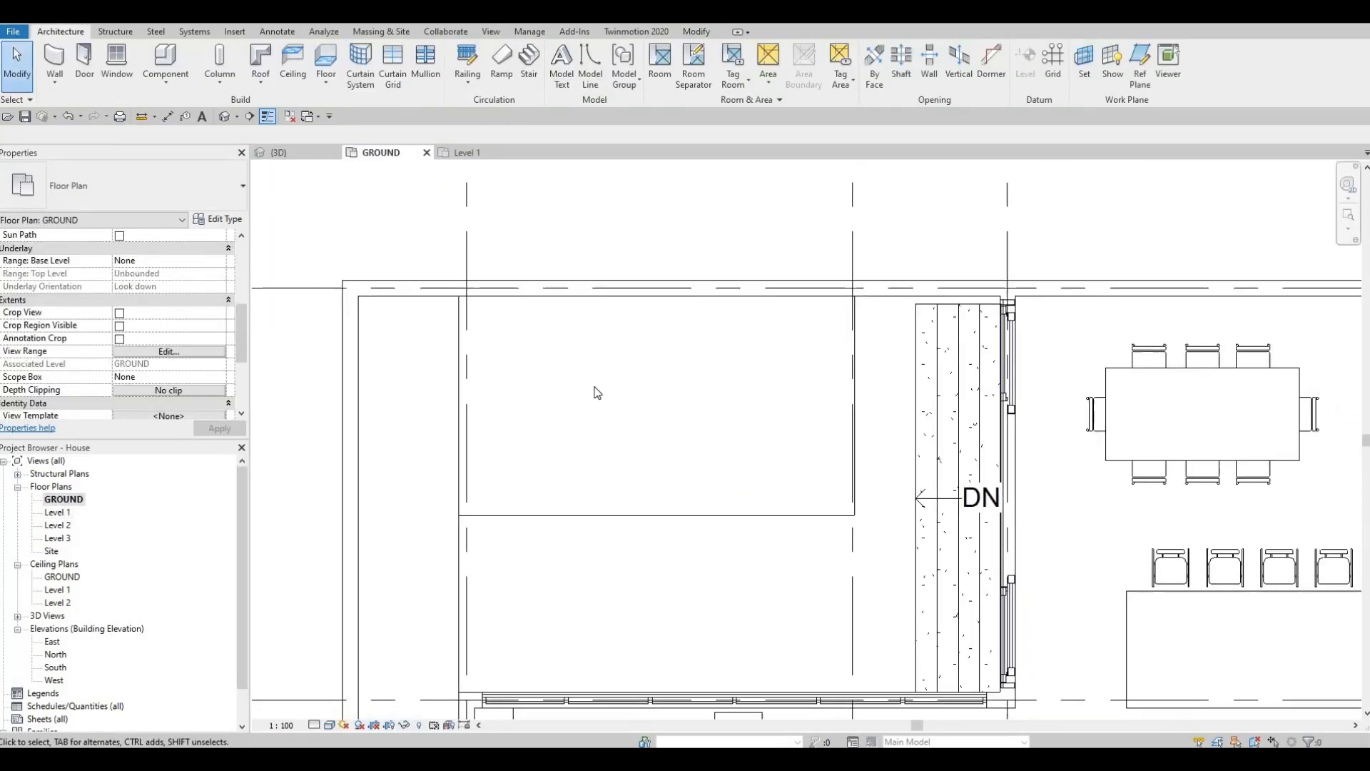
left_click(169, 351)
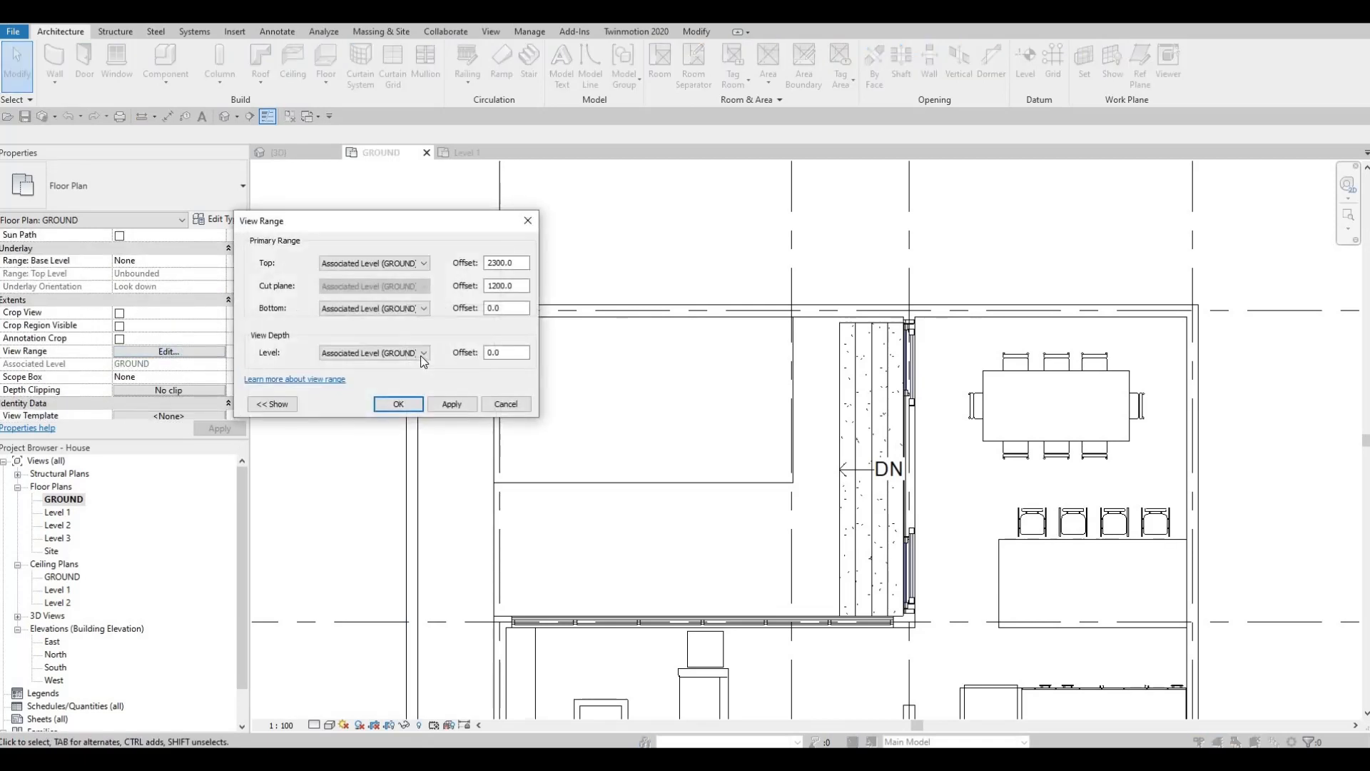
left_click(374, 352)
left_click(350, 389)
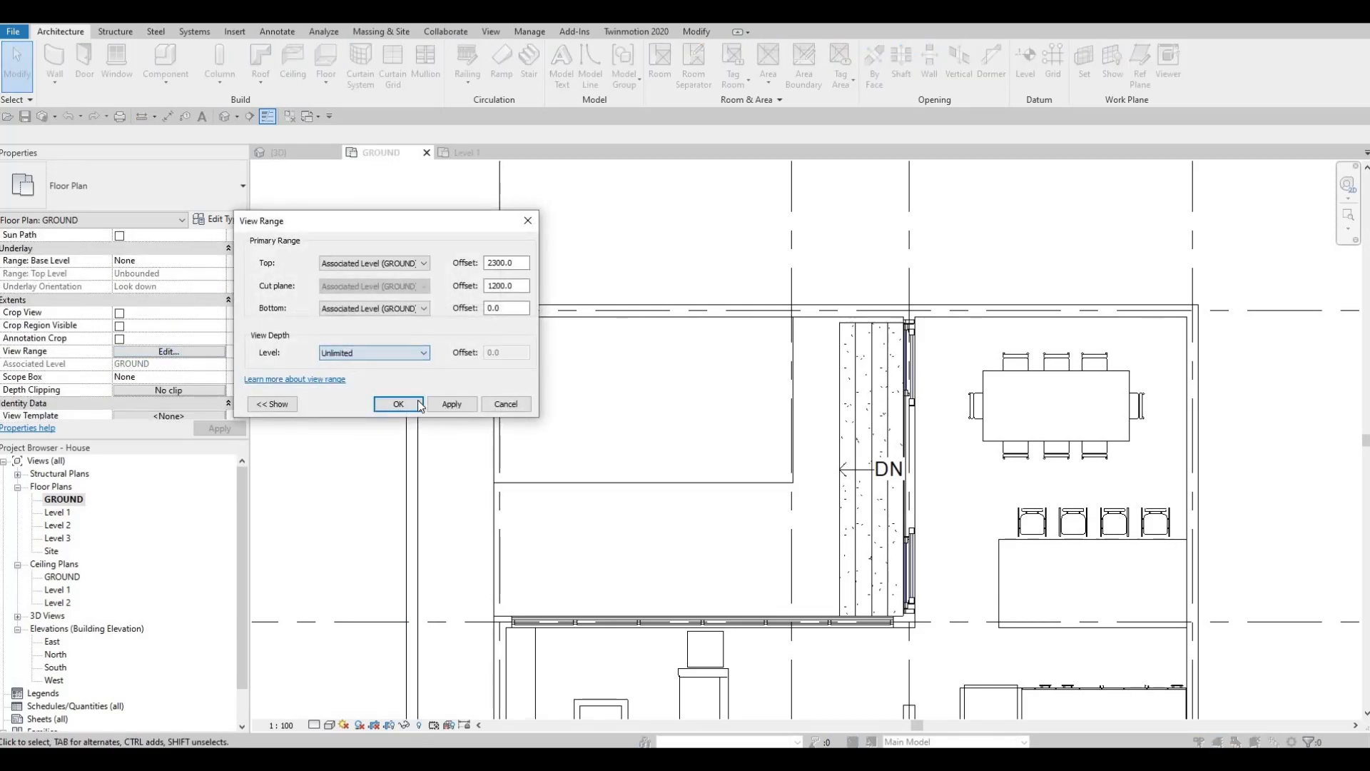
left_click(397, 404)
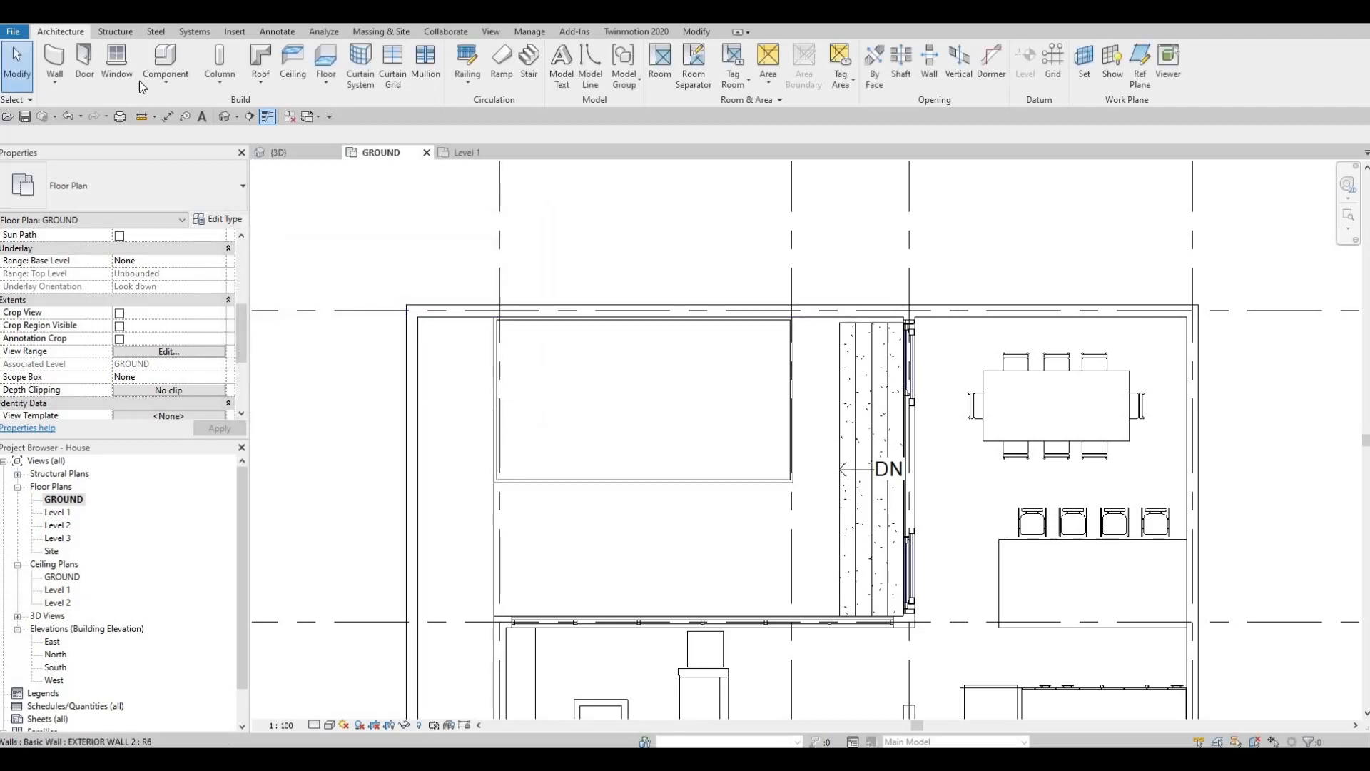
Create an in-place component in the Generic Models category, keeping the suggested name Generic Models 11.
left_click(164, 84)
left_click(184, 140)
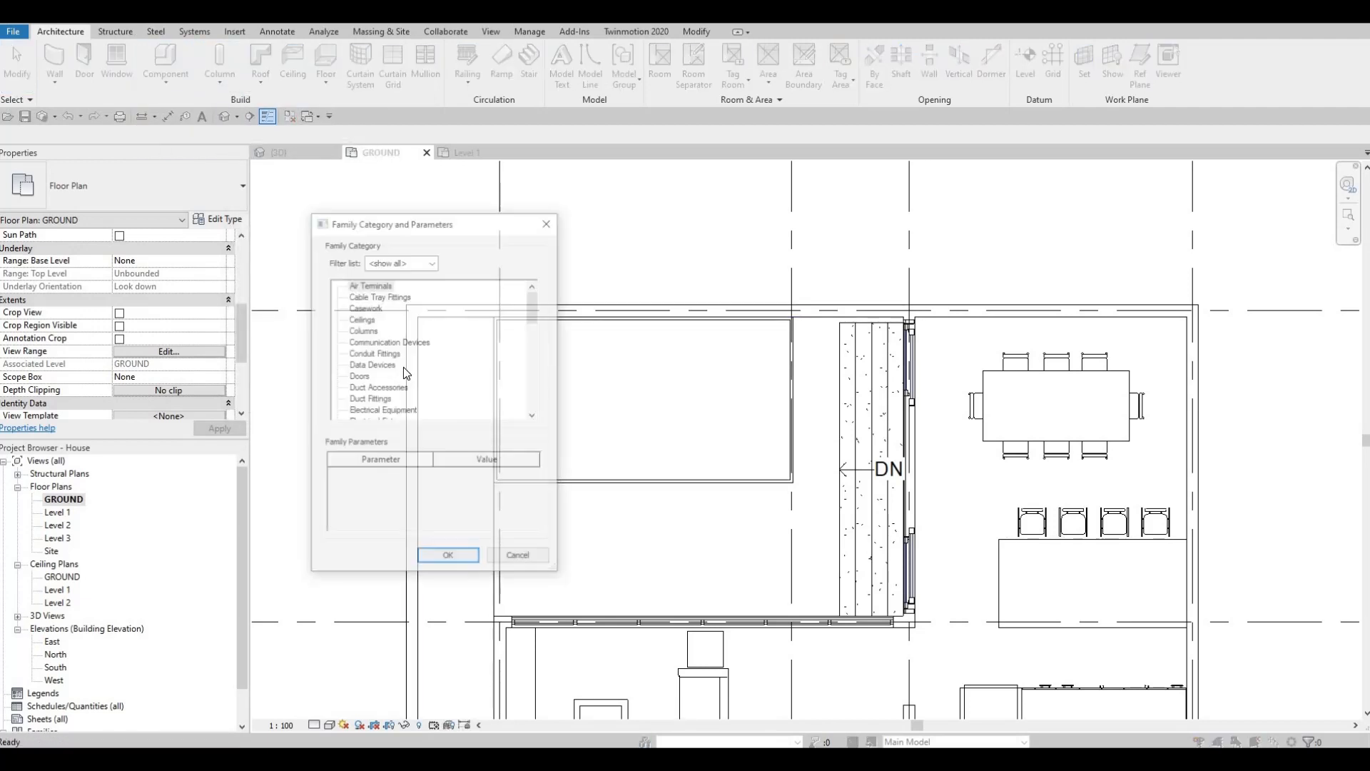
scroll(379, 385, "down", 1)
scroll(376, 403, "down", 1)
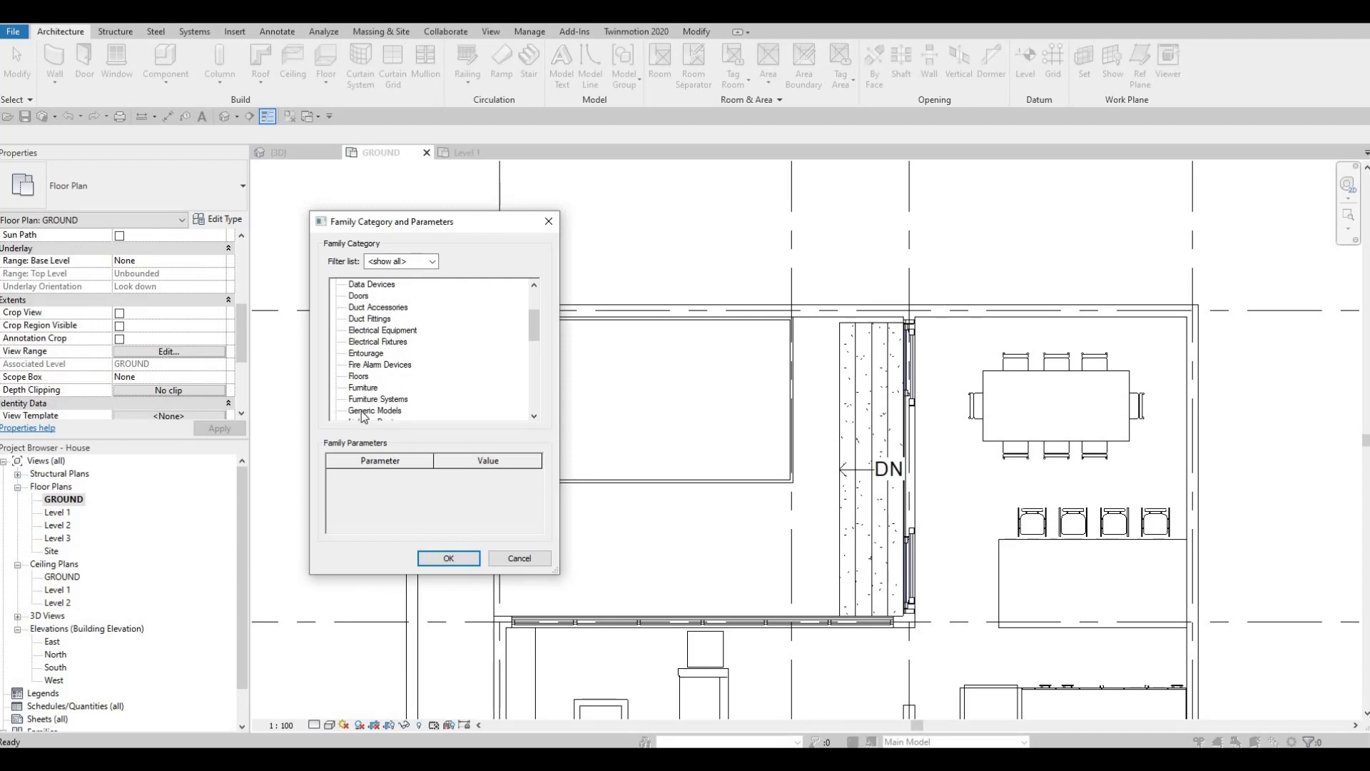
left_click(451, 557)
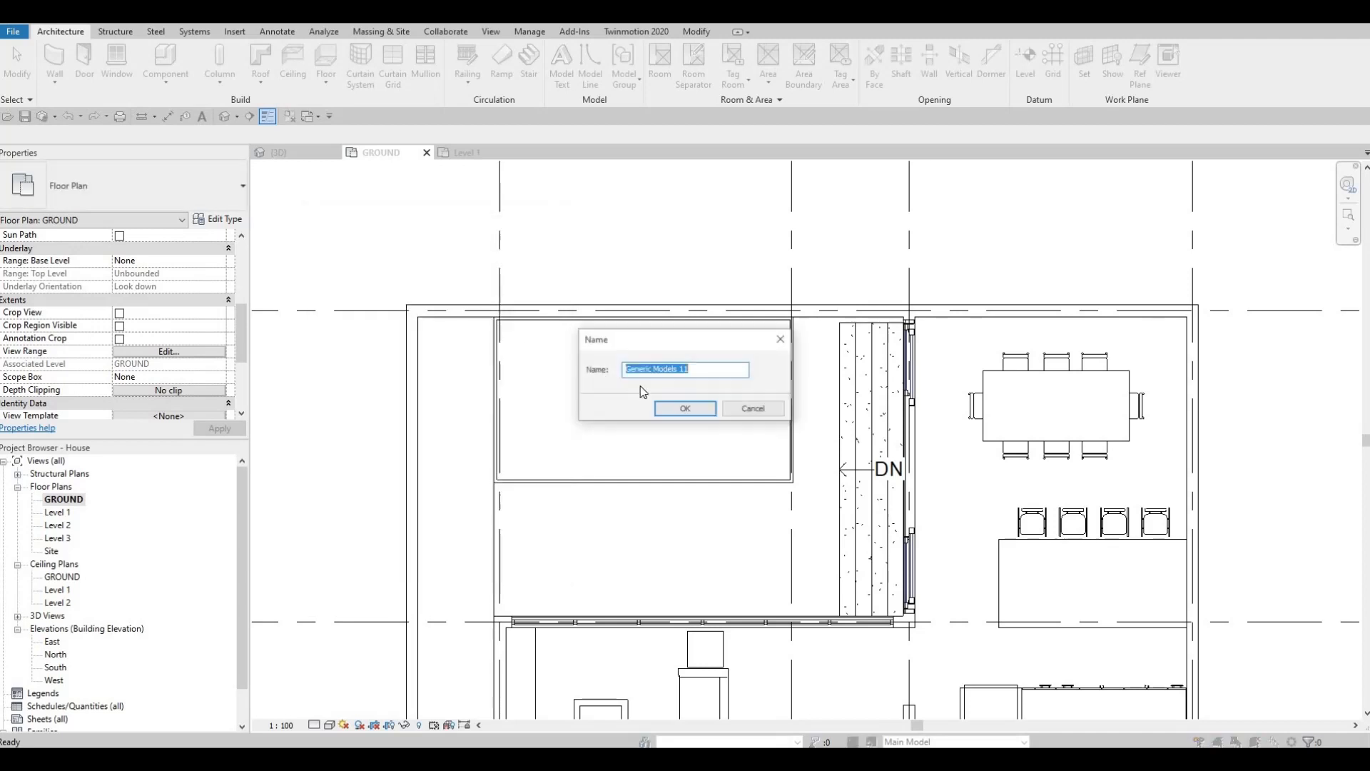
left_click(689, 409)
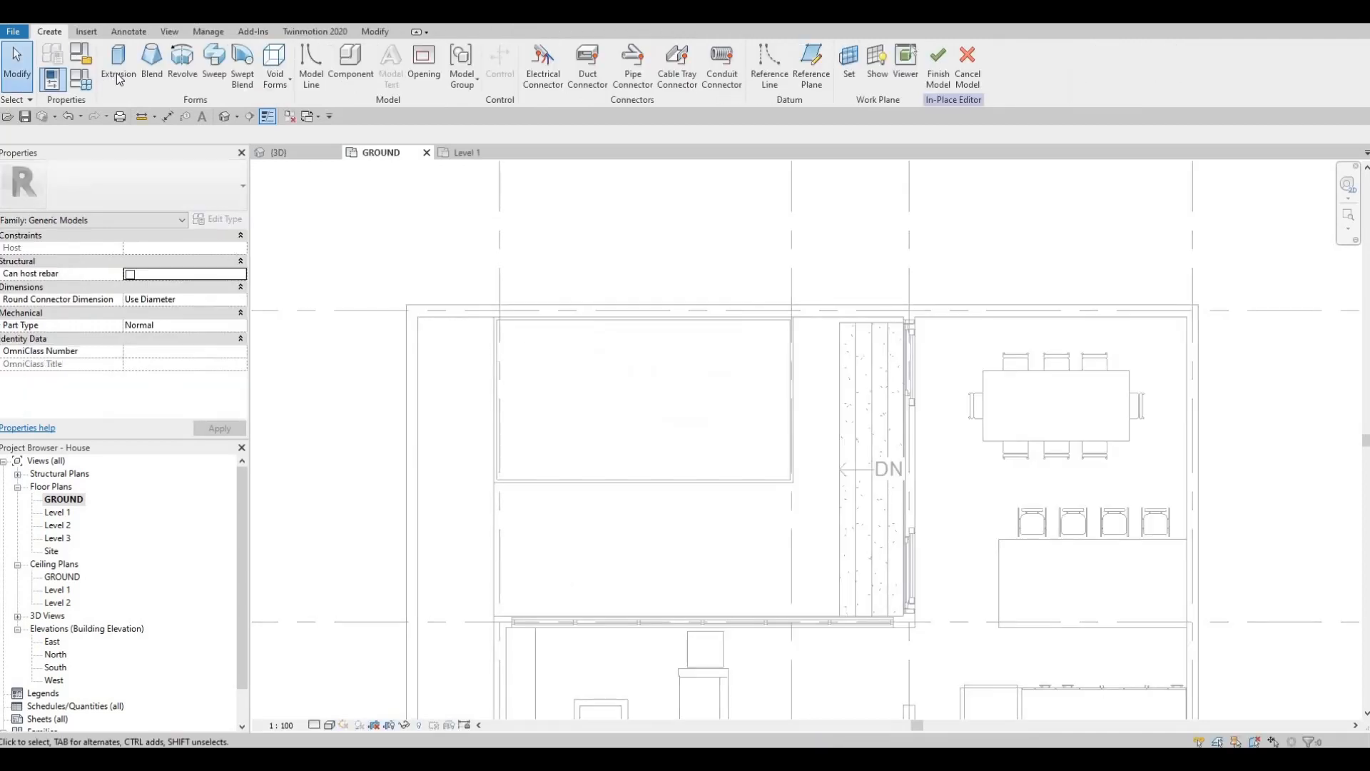
Extrude a rectangle fitted inside the tiled walls 200 mm deep in Tile, Stone and Ceramic mix, and finish the in-place model.
left_click(117, 72)
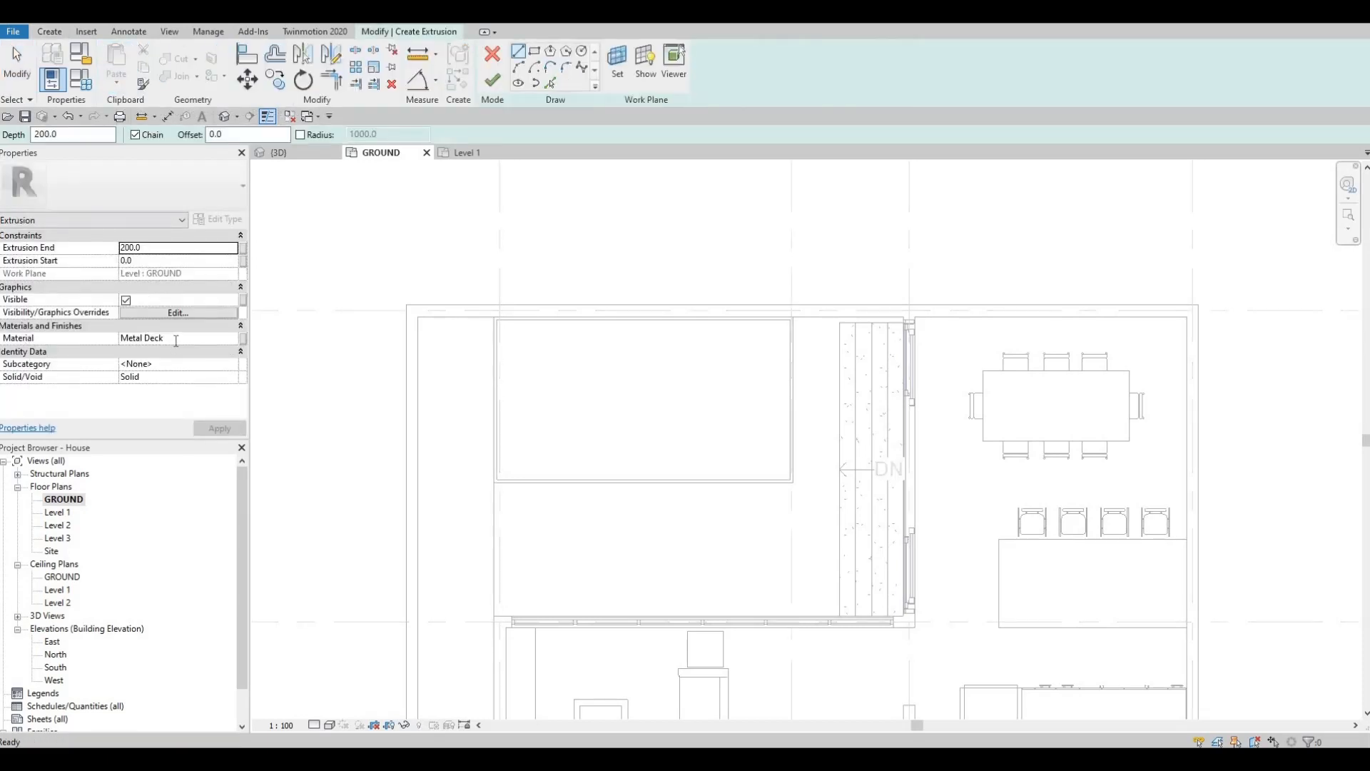
left_click(176, 339)
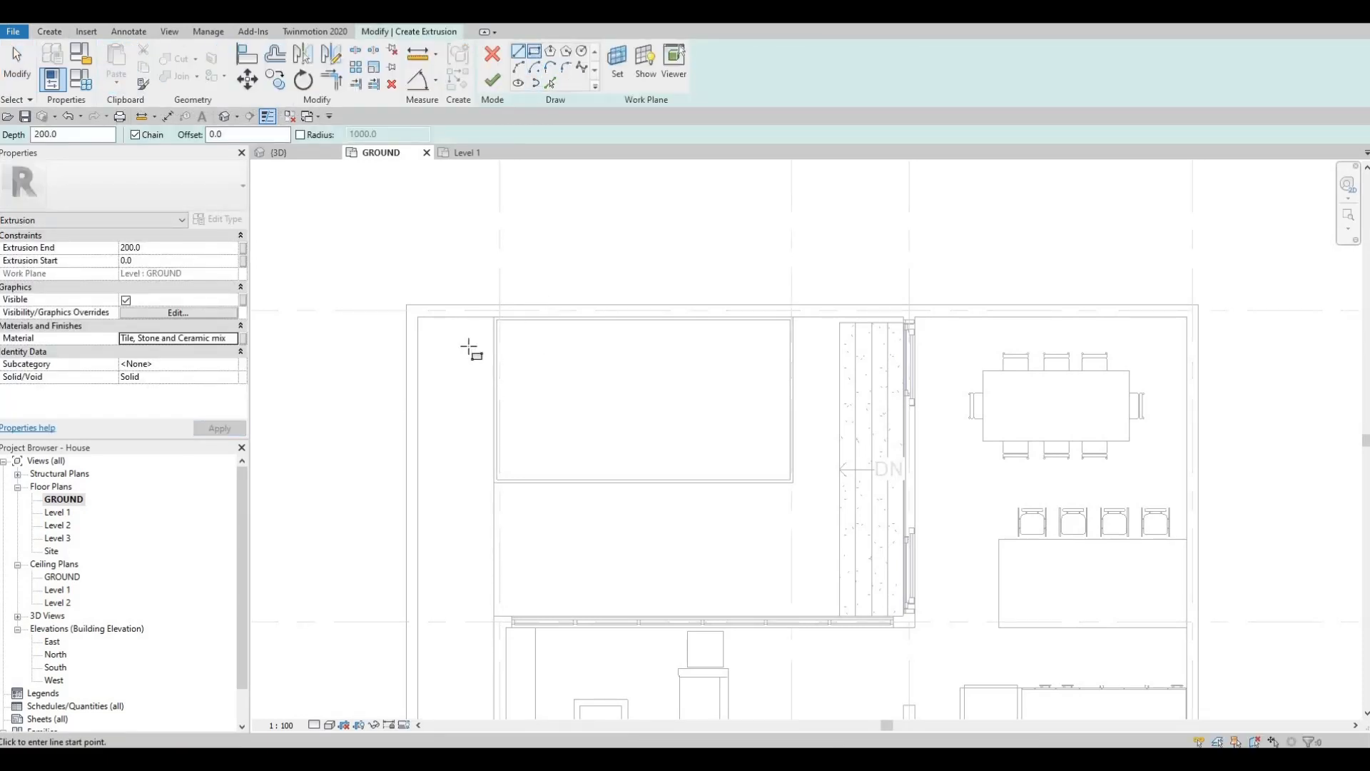
scroll(487, 329, "up", 8)
left_click(484, 329)
scroll(542, 356, "down", 1)
middle_click_drag(542, 357, 512, 209)
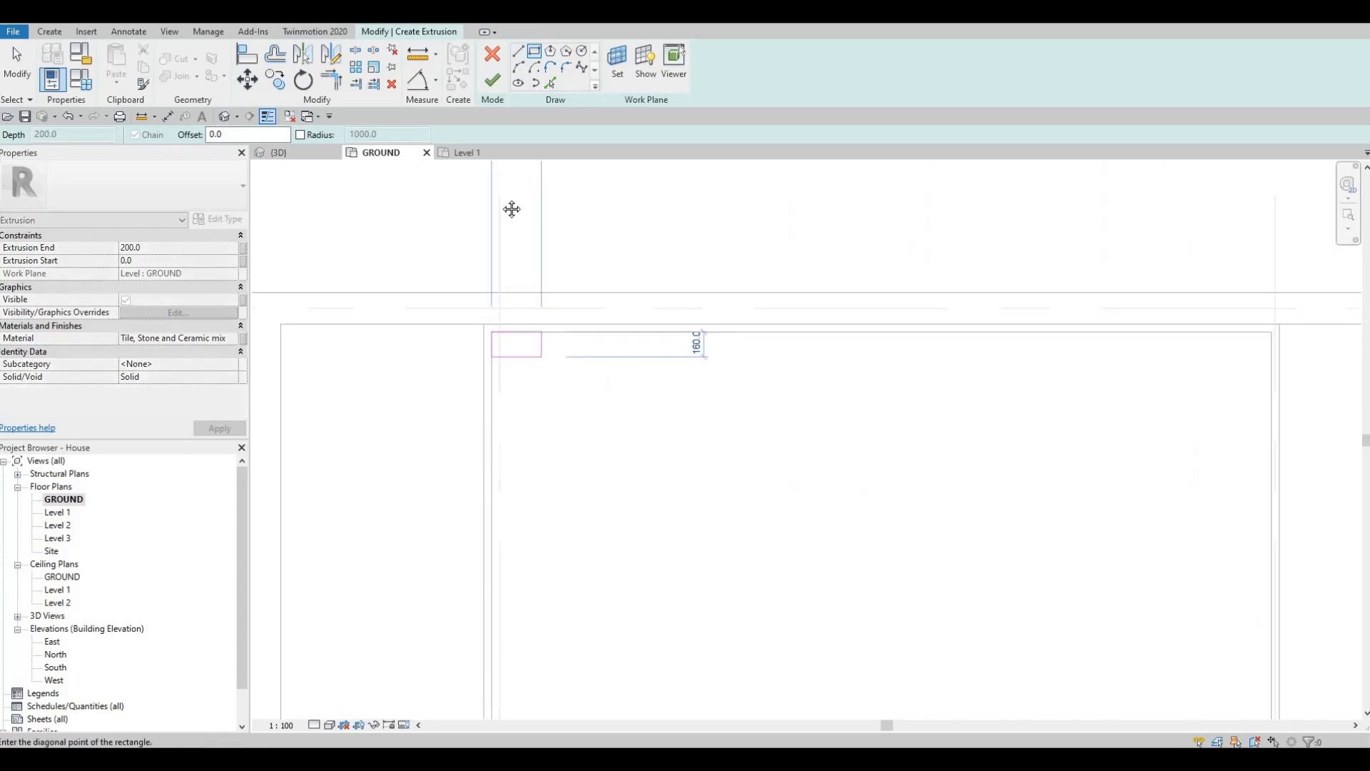
scroll(539, 357, "down", 2)
middle_click_drag(1013, 572, 847, 367)
scroll(847, 366, "down", 1)
scroll(906, 408, "up", 2)
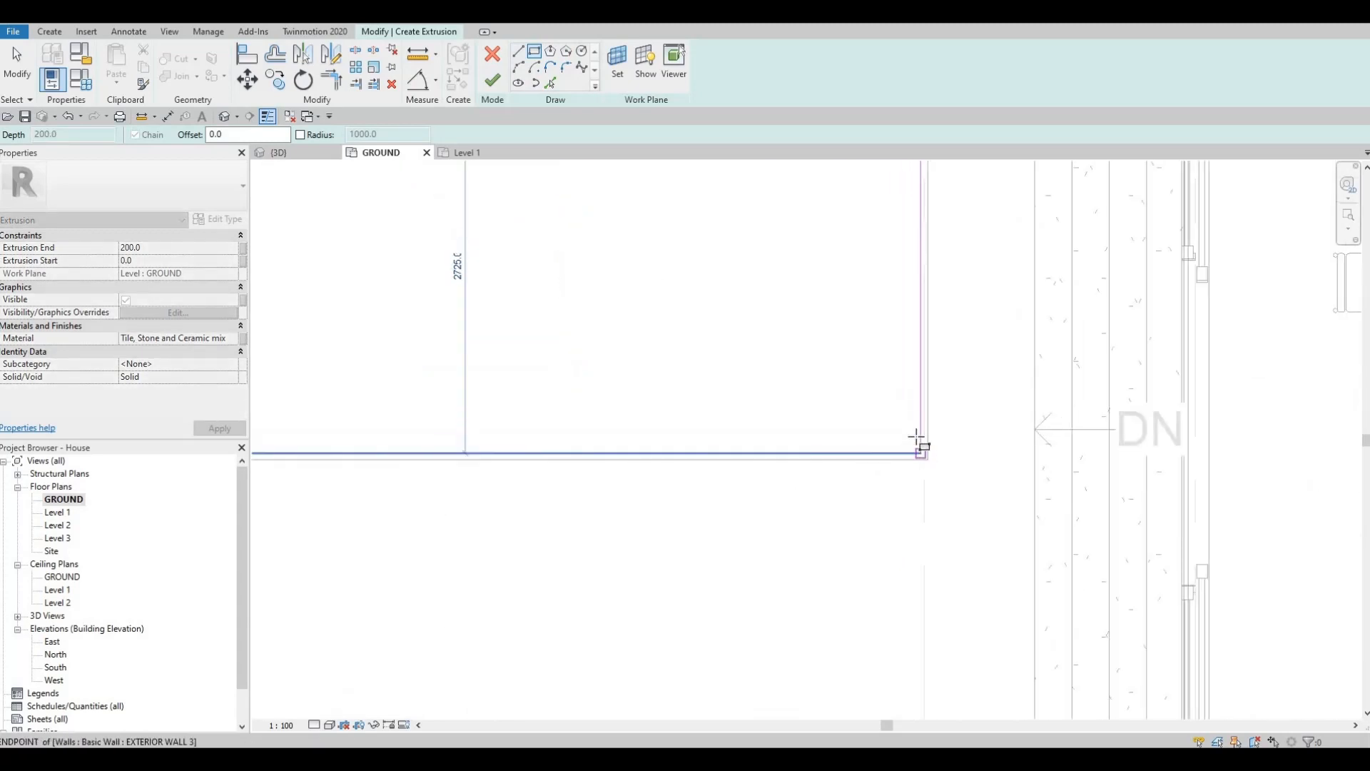
left_click(881, 406)
scroll(881, 407, "down", 2)
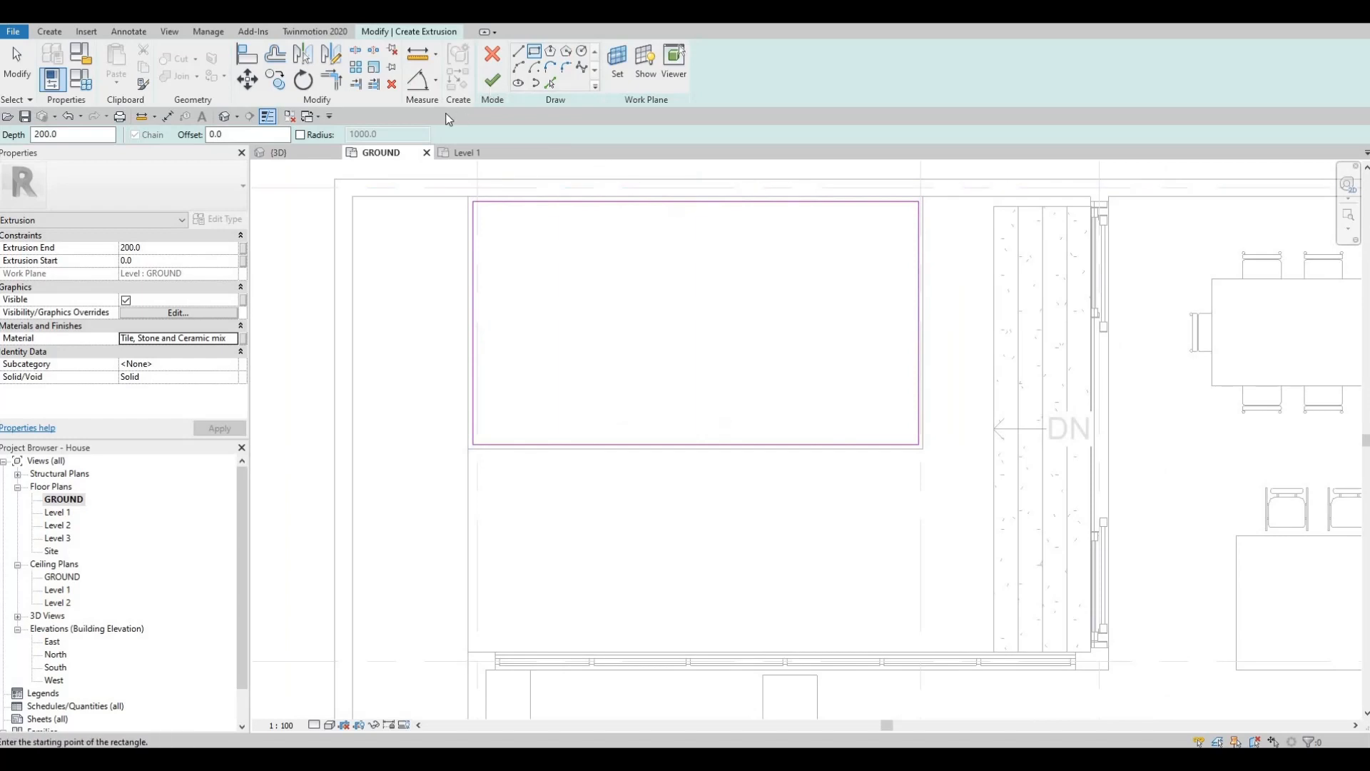
left_click(492, 80)
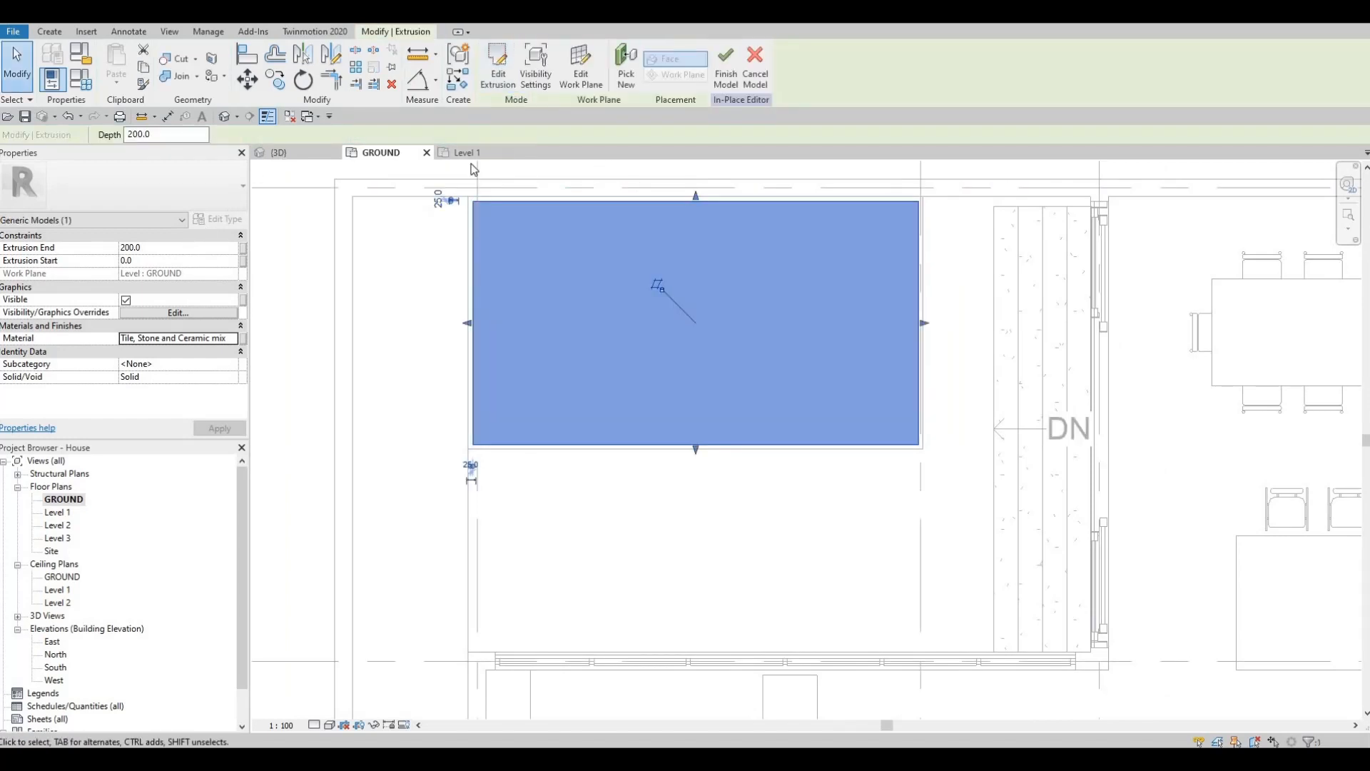
left_click(732, 68)
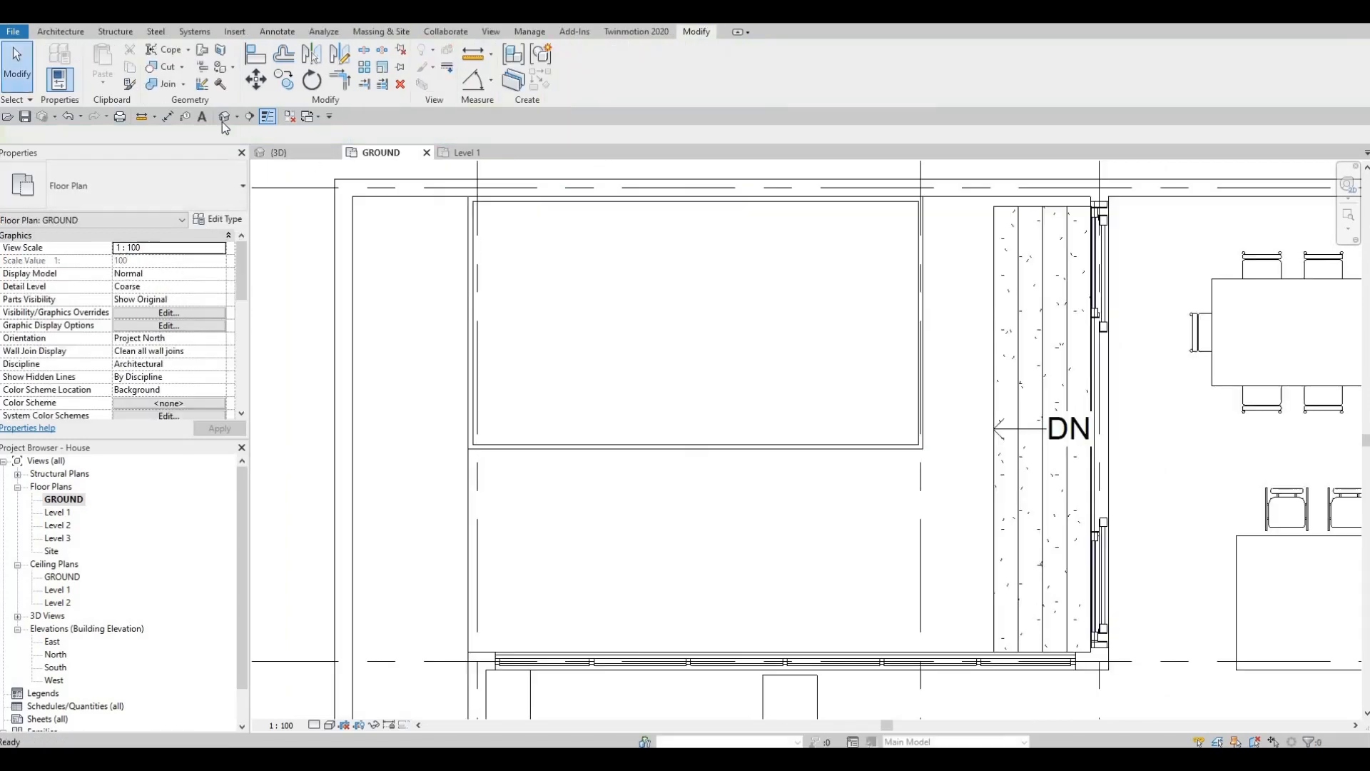
In the 3D view, reshape the tiled slab downward so its surface sits deeper between the surrounding walls.
key("ctrl+Tab")
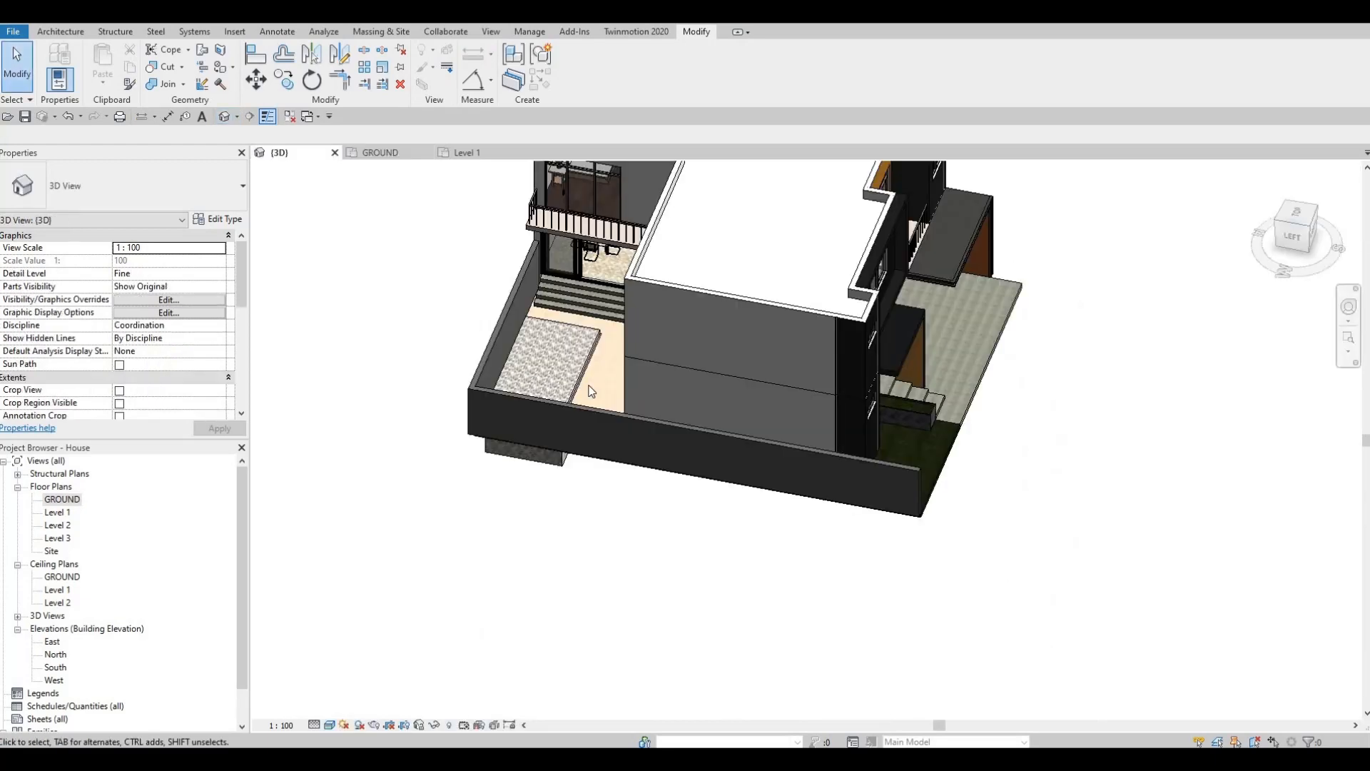
scroll(612, 373, "up", 3)
left_click(557, 379)
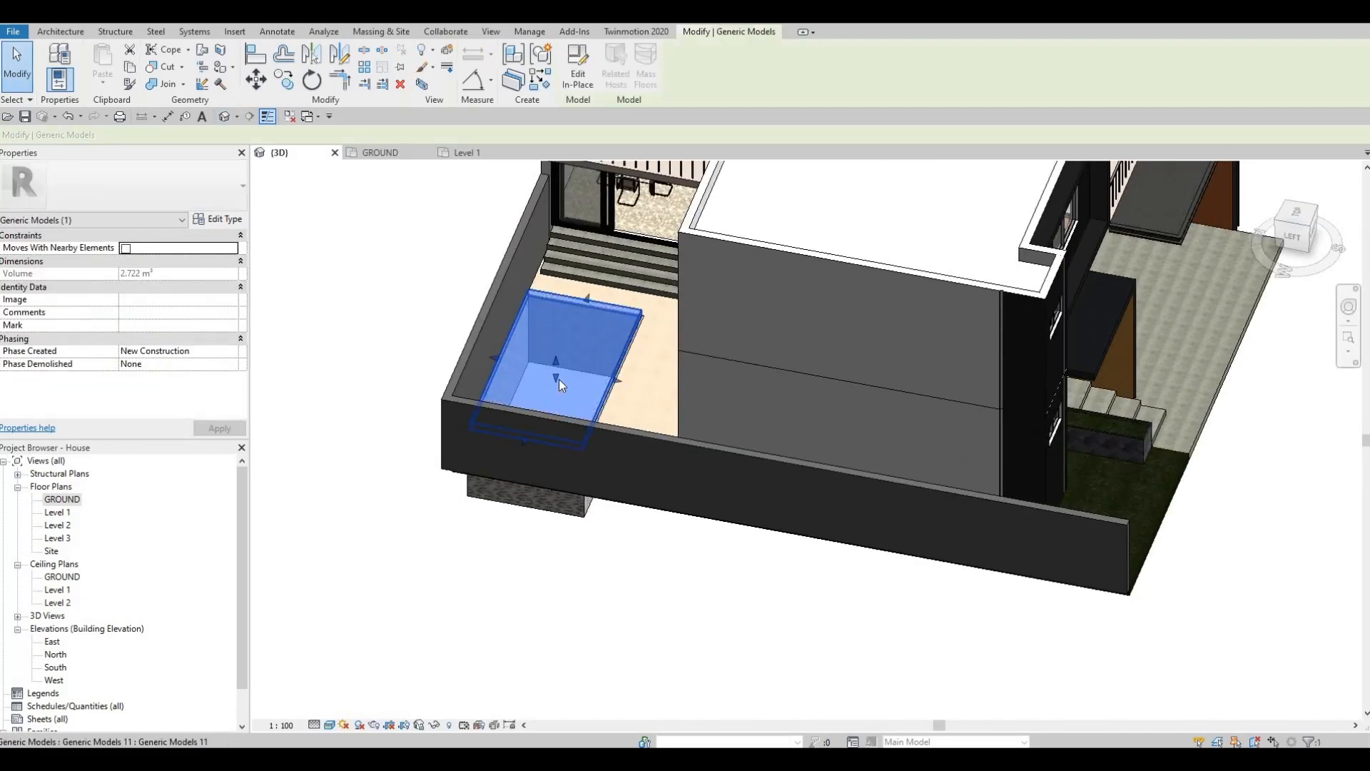
mouse_move(560, 426)
left_mouse_down()
mouse_move(562, 365)
mouse_move(554, 412)
left_mouse_up()
scroll(554, 412, "up", 2)
key("Escape")
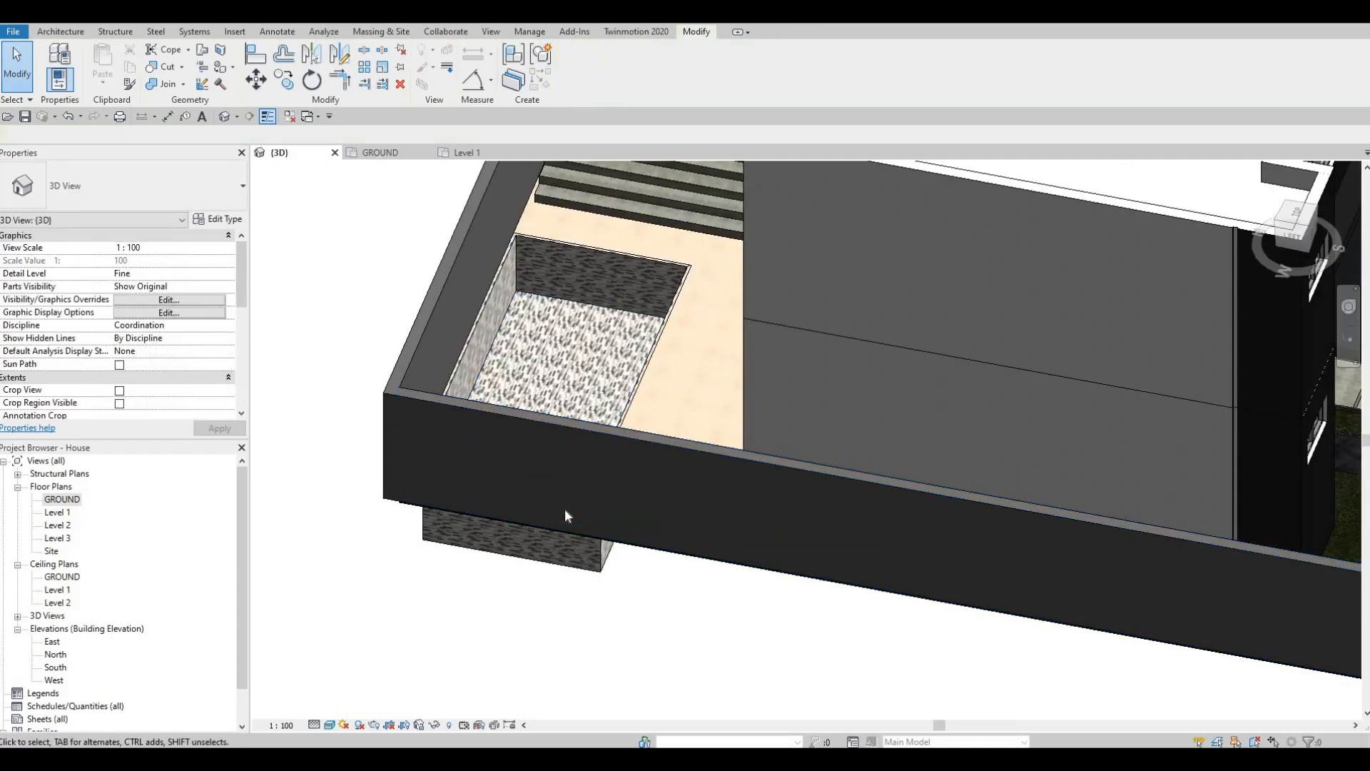
Set the base offset of the tiled wall projecting beneath the long boundary wall to -200.
scroll(568, 514, "up", 2)
left_click(560, 521)
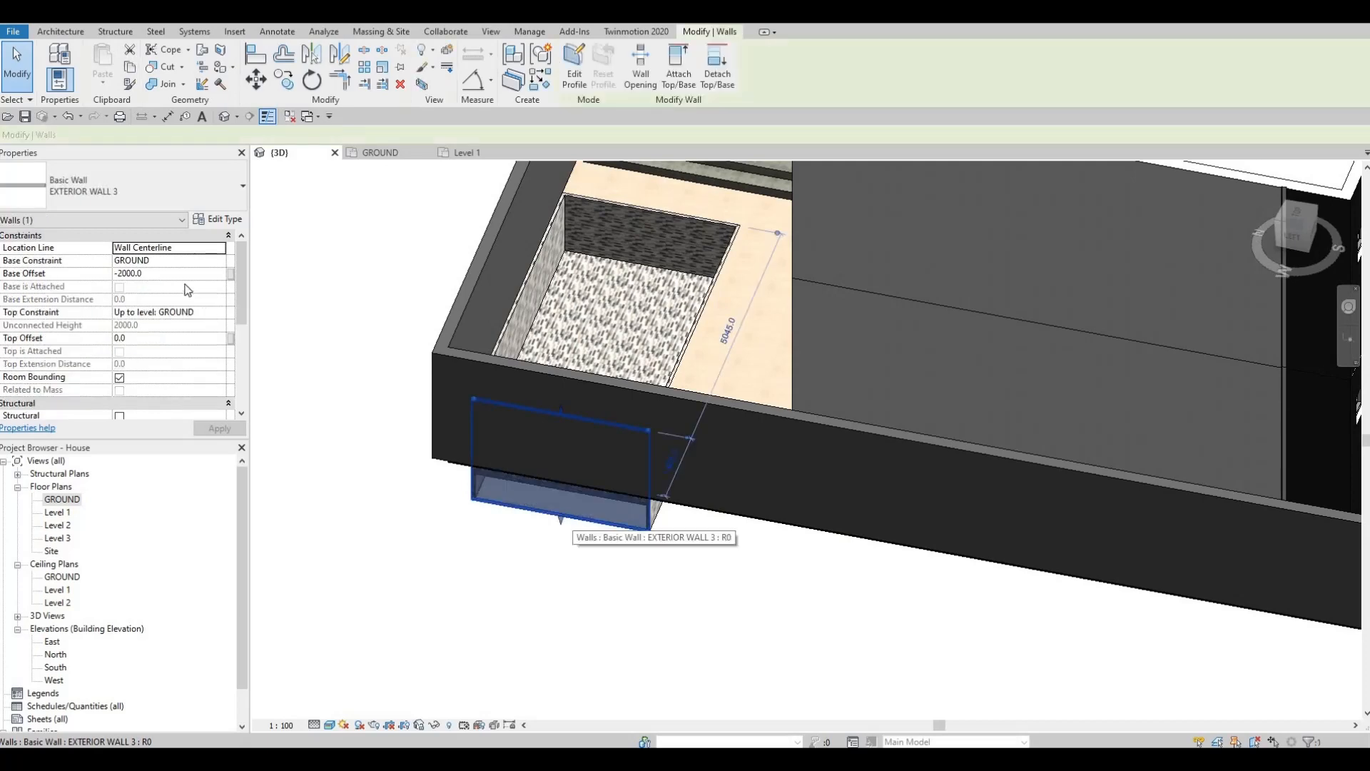
left_click(166, 275)
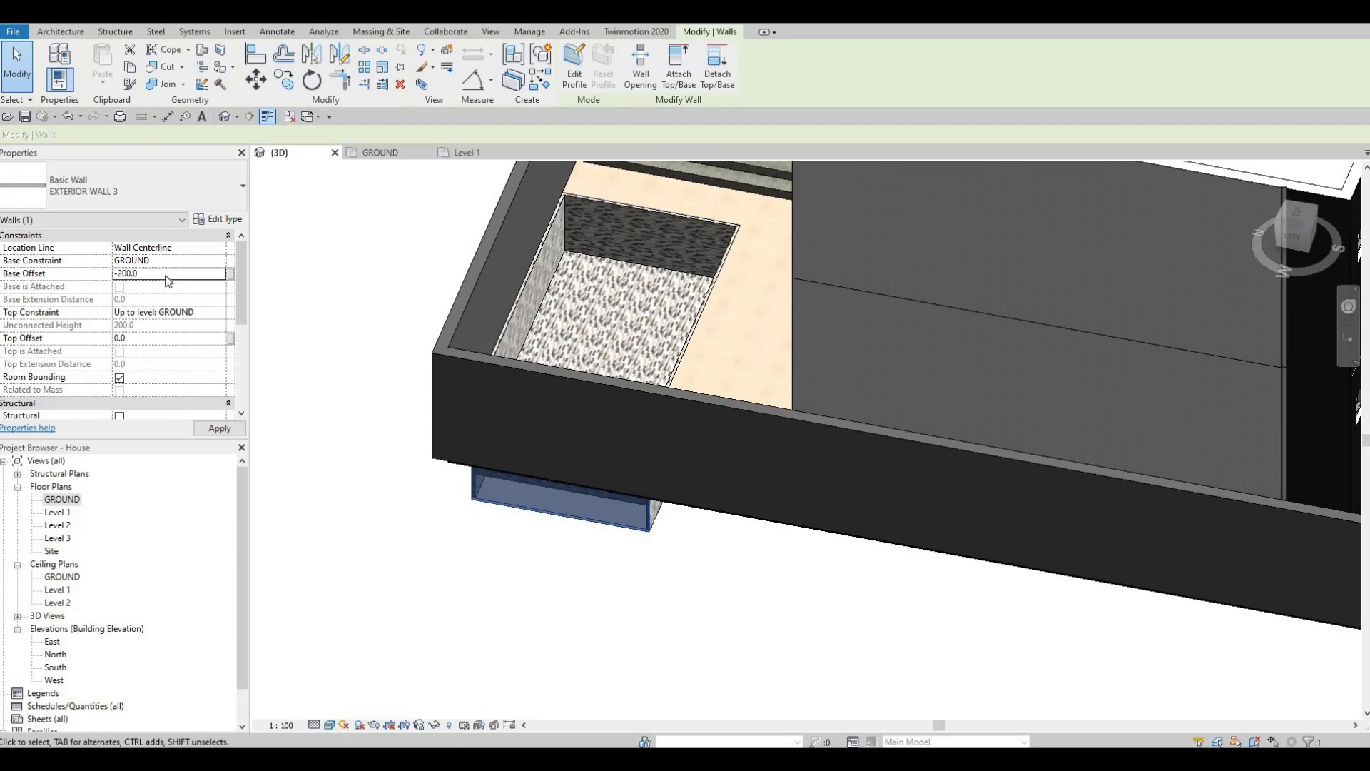
key("Delete")
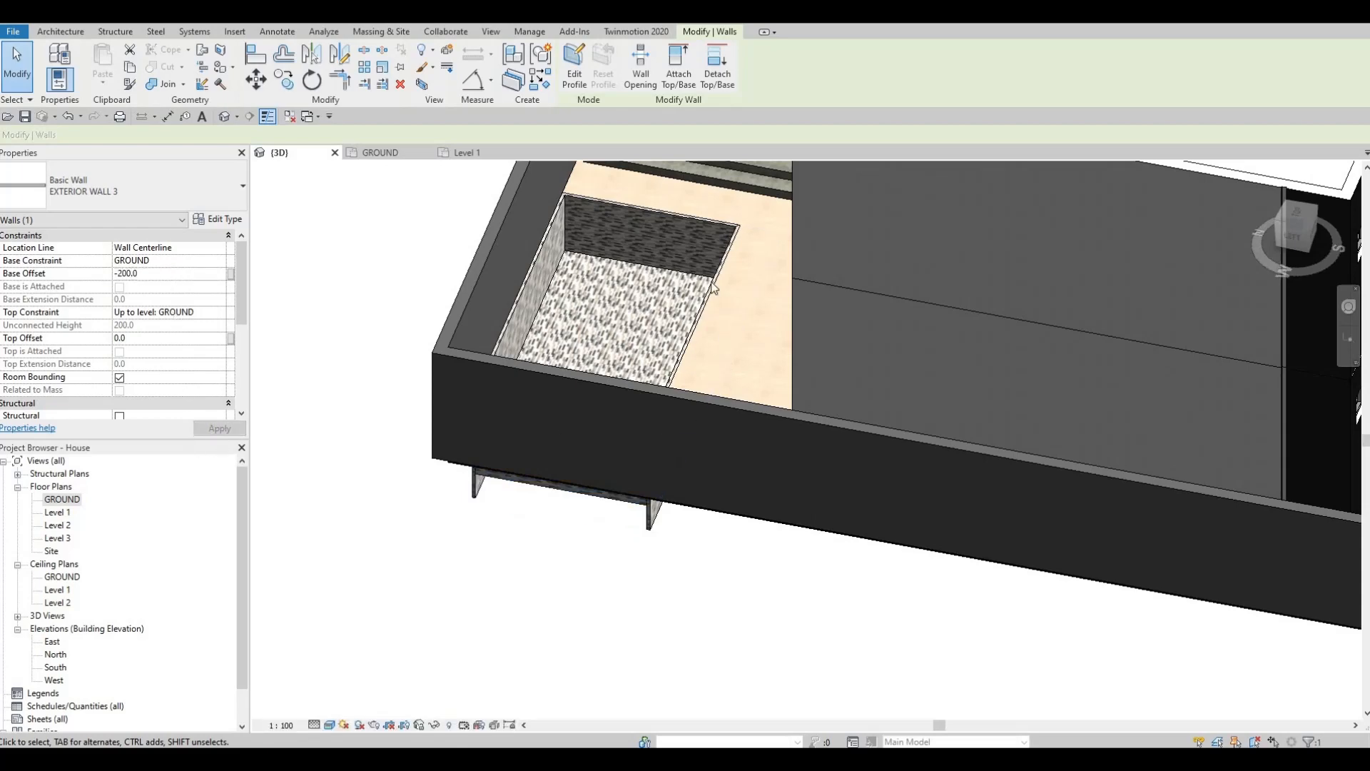
Set the base offset of the tiled wall bordering the plywood floor on the house side to -200.
left_click(706, 230)
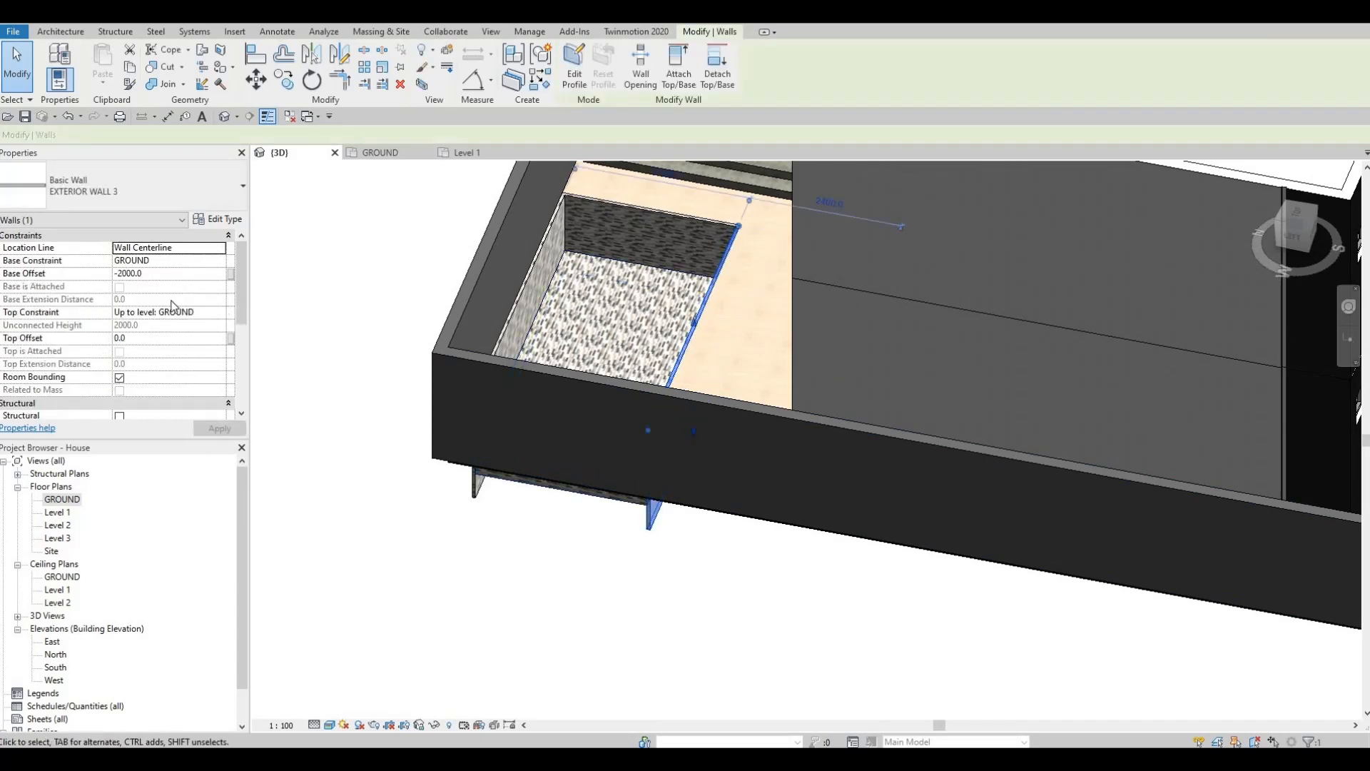
left_click(155, 273)
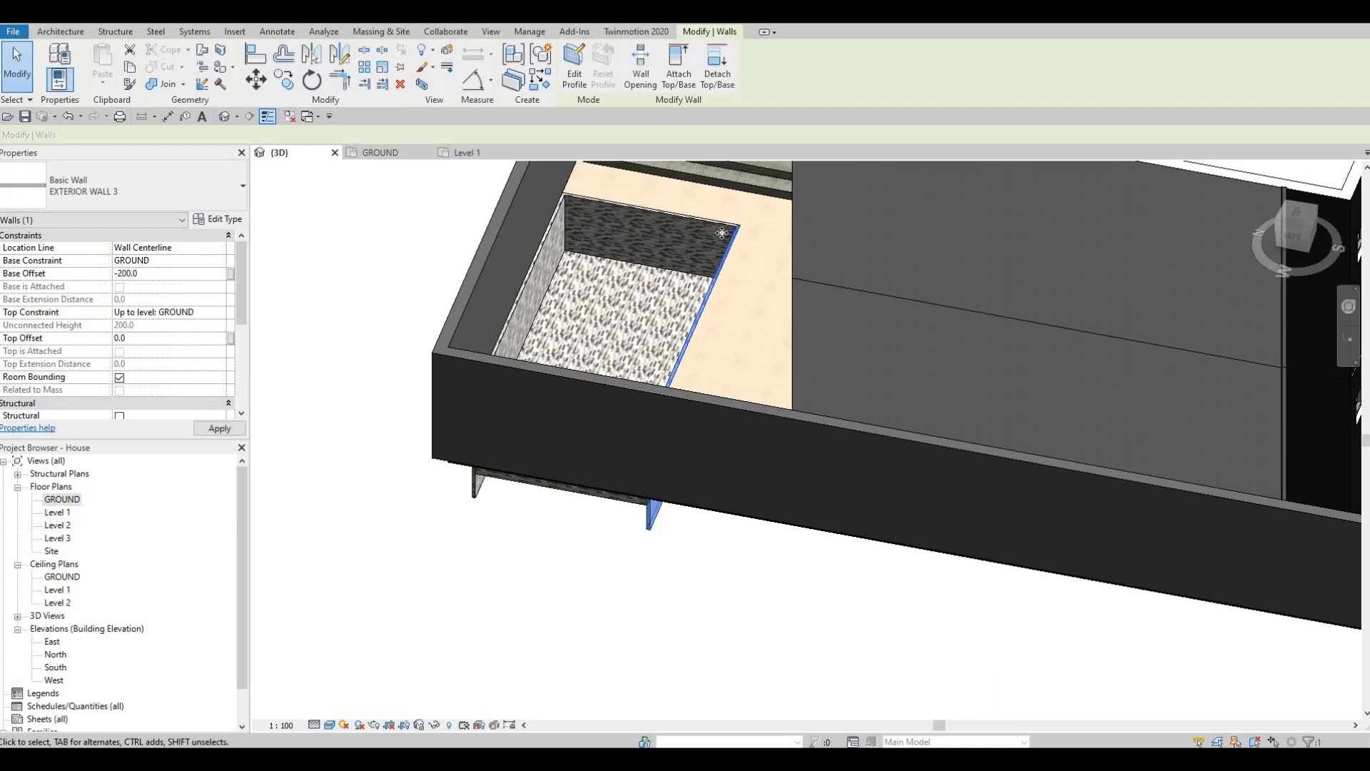
key("Return")
Set the base offset of the tiled wall at the stair end of the opening to -200.
key("ctrl+z")
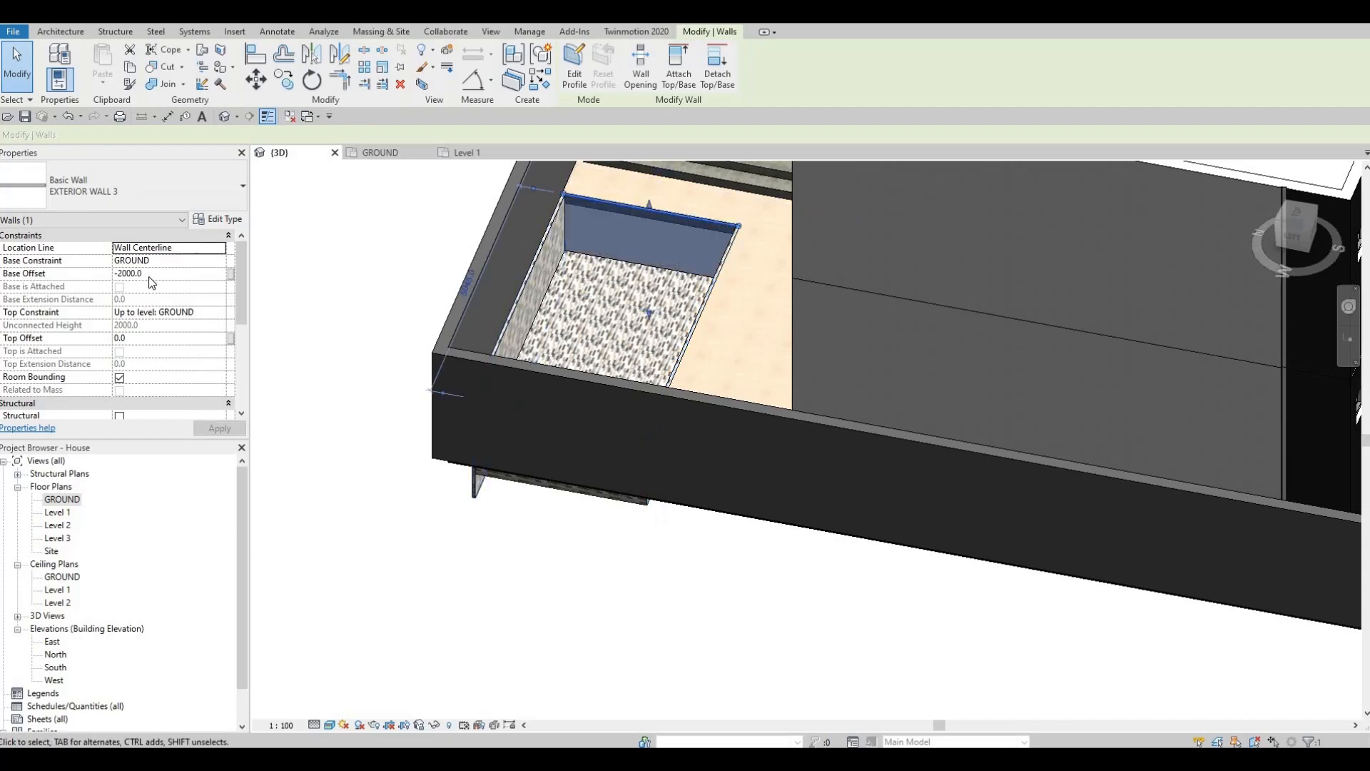
left_click(150, 275)
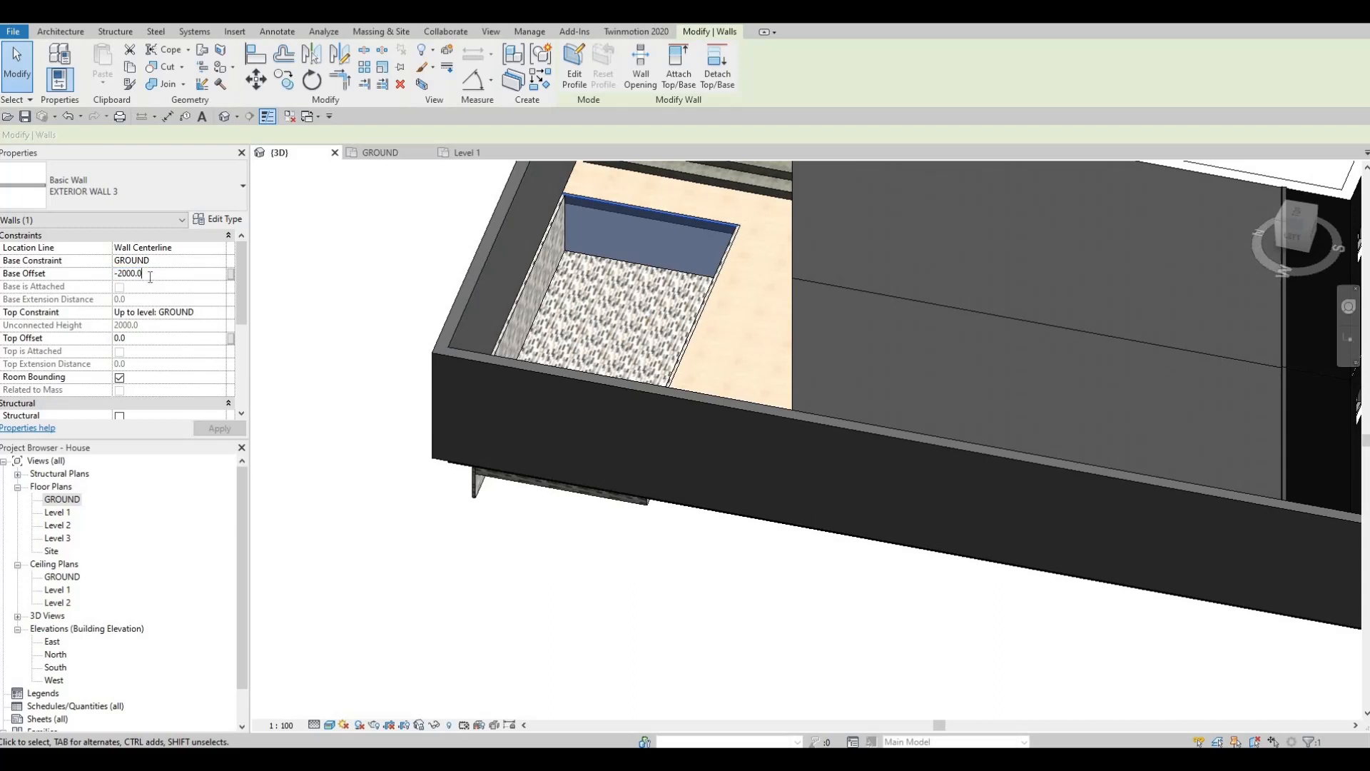
left_click(221, 431)
key("Escape")
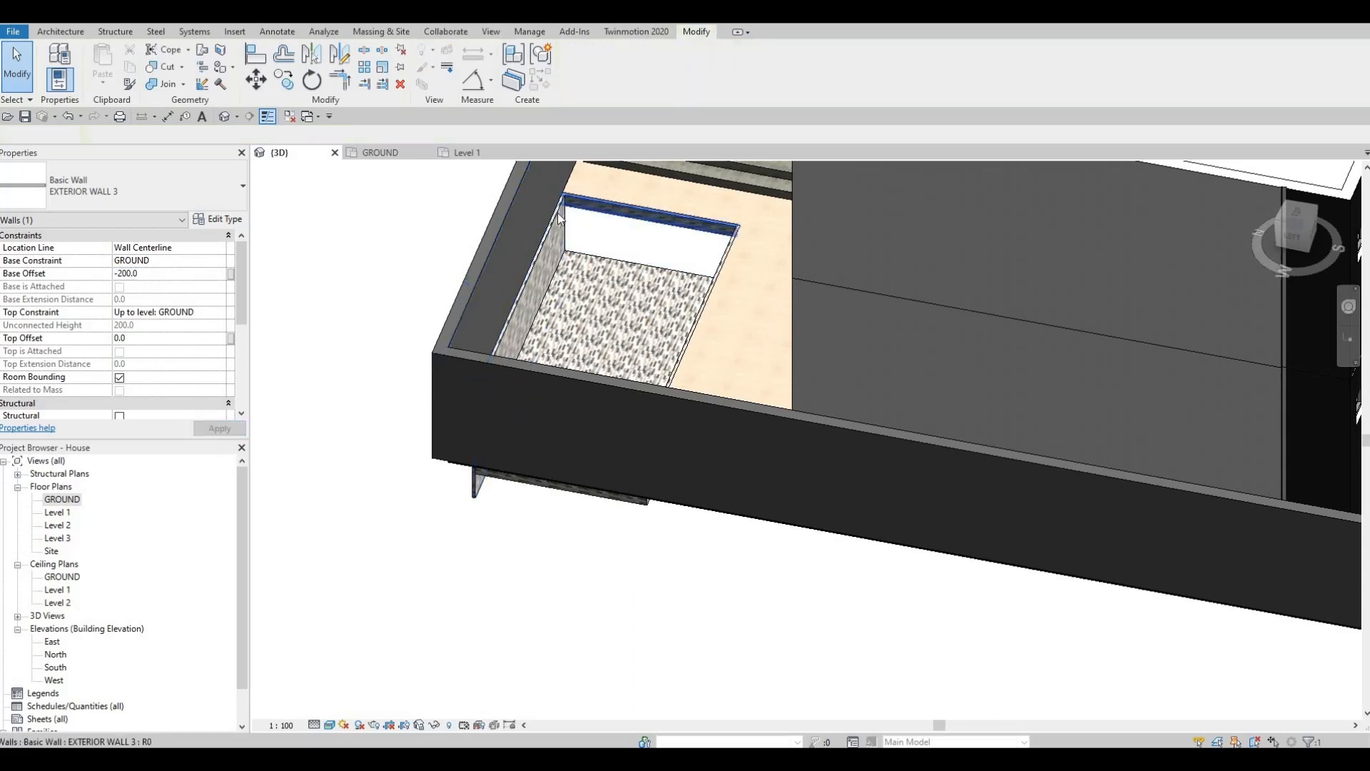
Set the base offset of the remaining tiled wall, opposite the house side of the opening, to -200.
left_click(520, 229)
left_click(164, 273)
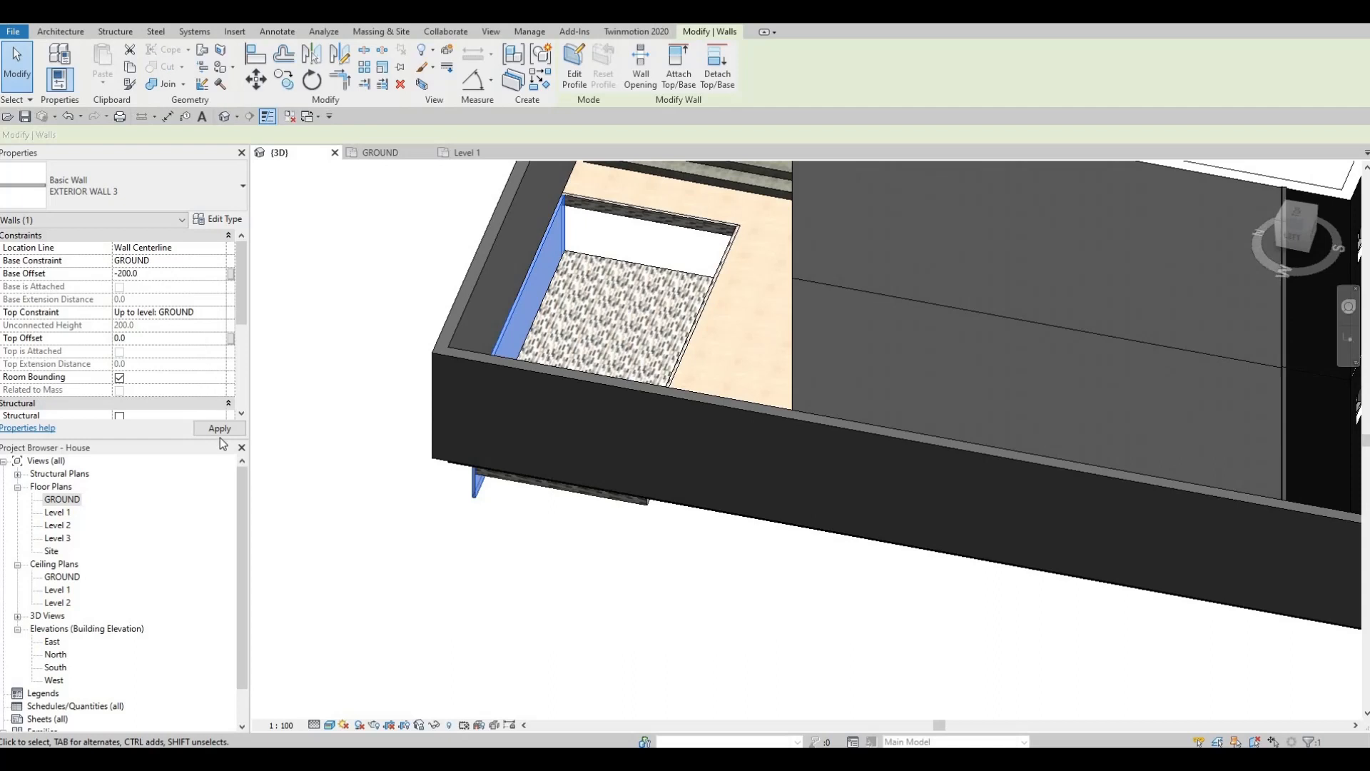
left_click(220, 428)
key("Escape")
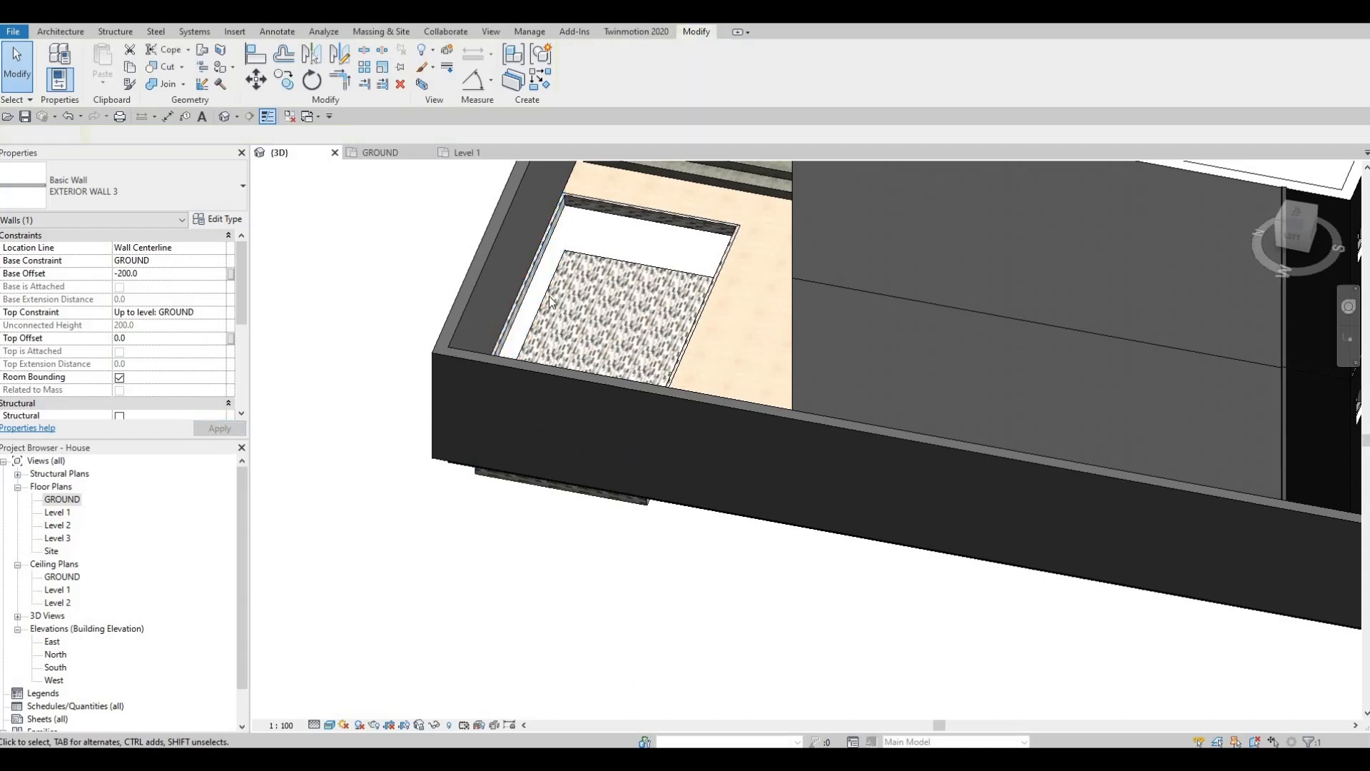
Adjust the height and thickness of the tiled slab so it forms a thin base within the shortened walls.
left_click(612, 344)
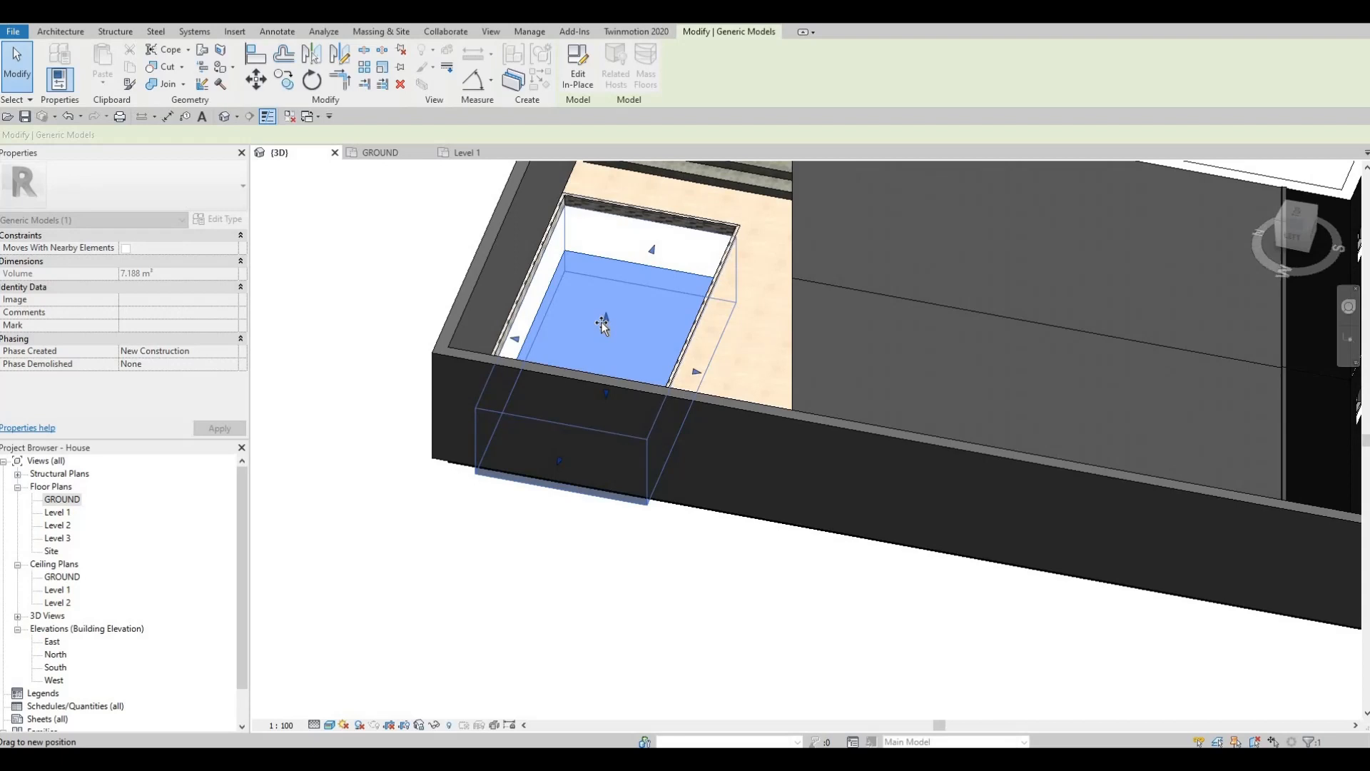
middle_click_drag(563, 378, 574, 235, "shift")
left_click_drag(604, 401, 586, 341)
middle_click_drag(568, 413, 616, 362, "shift")
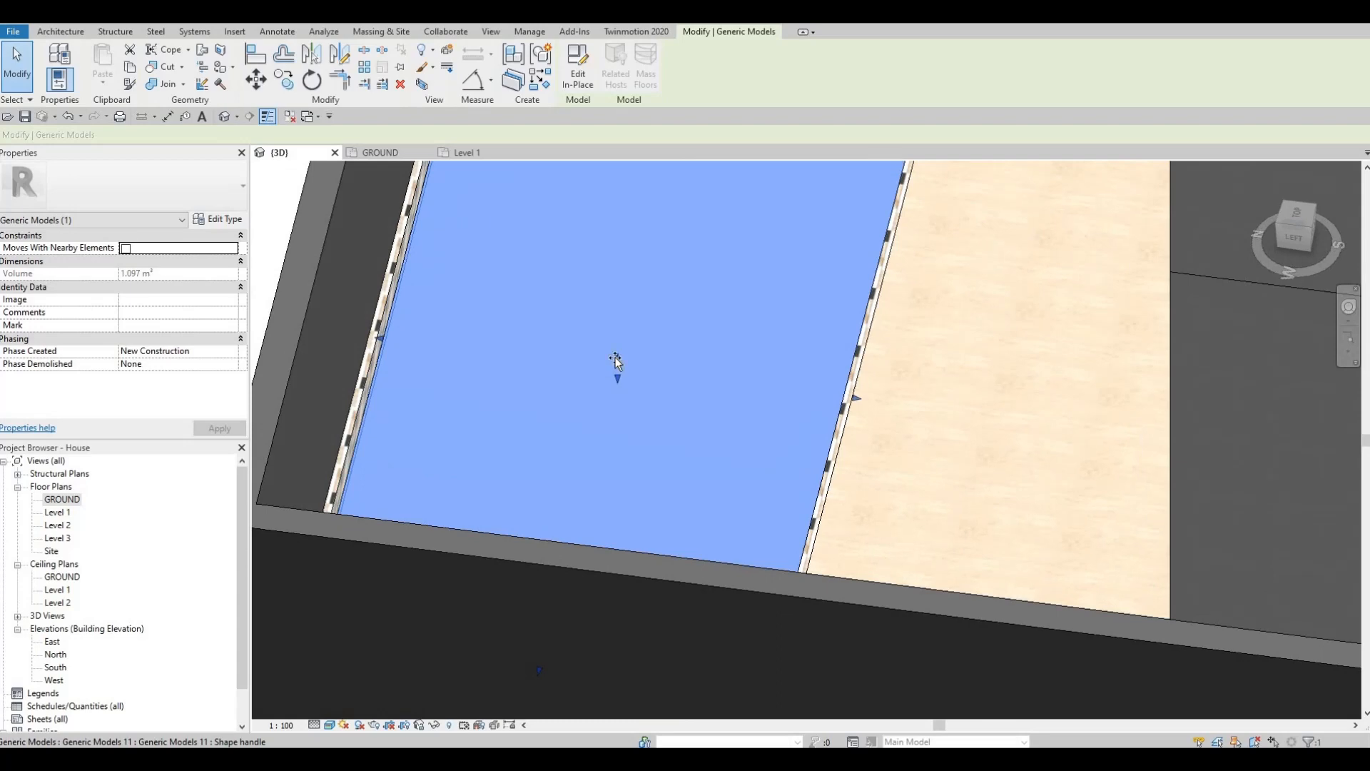
key("Escape")
middle_click_drag(606, 352, 571, 294, "shift")
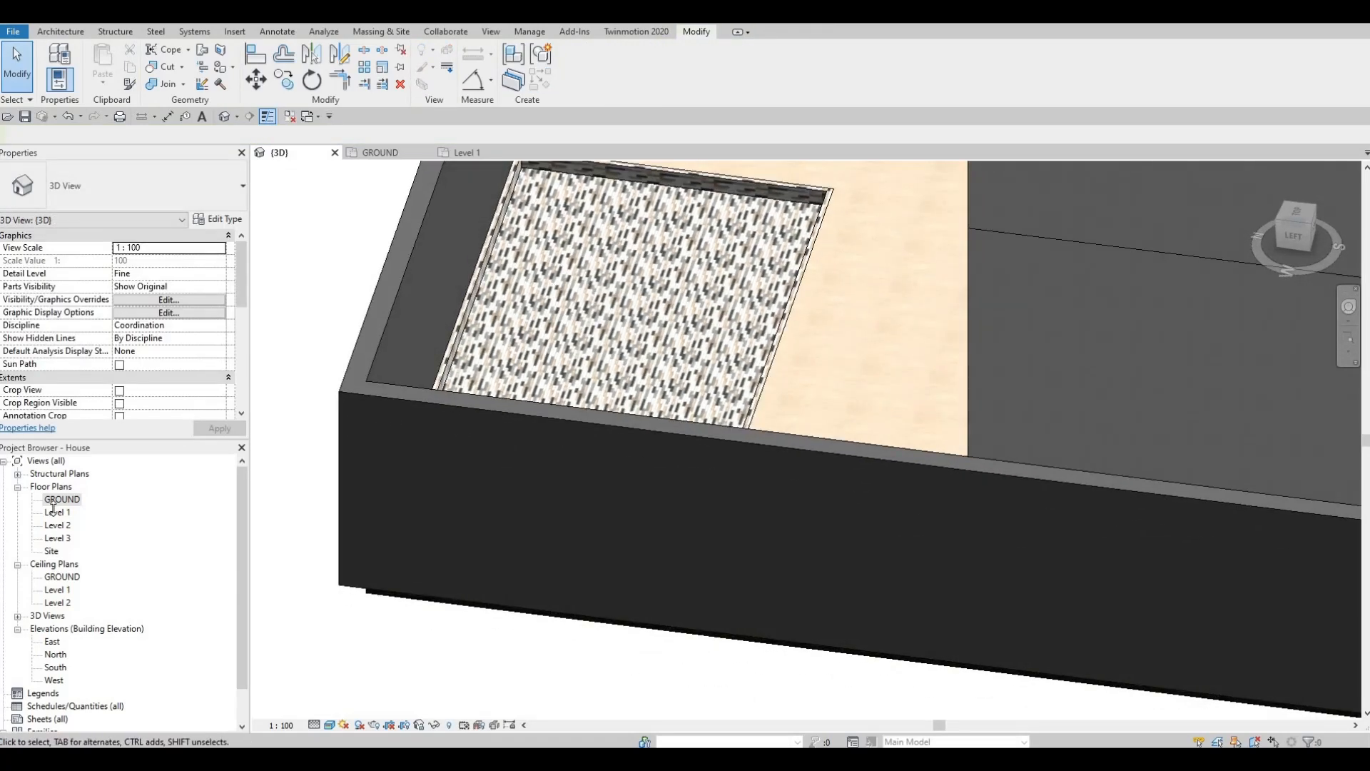
On the ground floor plan, start an in-place Generic Models component with the suggested name and begin a solid extrusion.
scroll(453, 353, "down", 3)
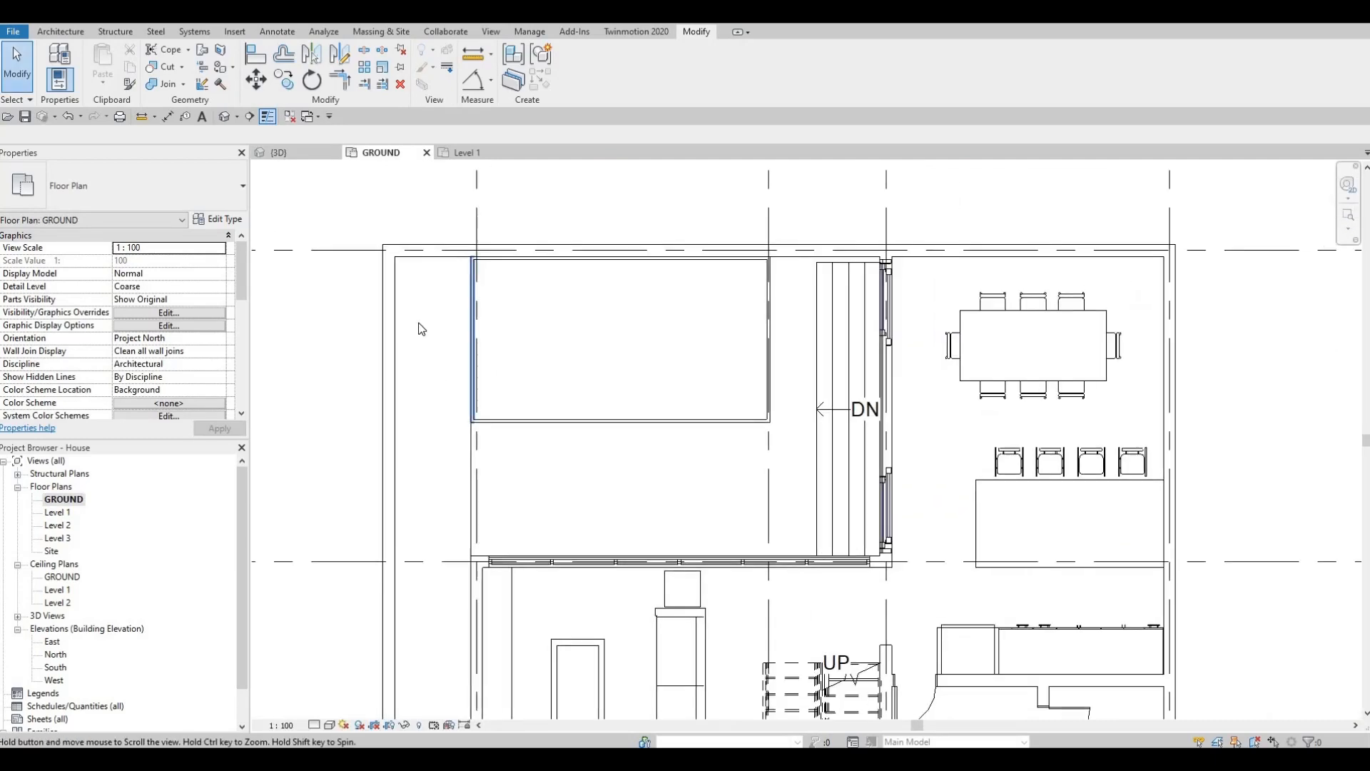
middle_click_drag(419, 327, 376, 343)
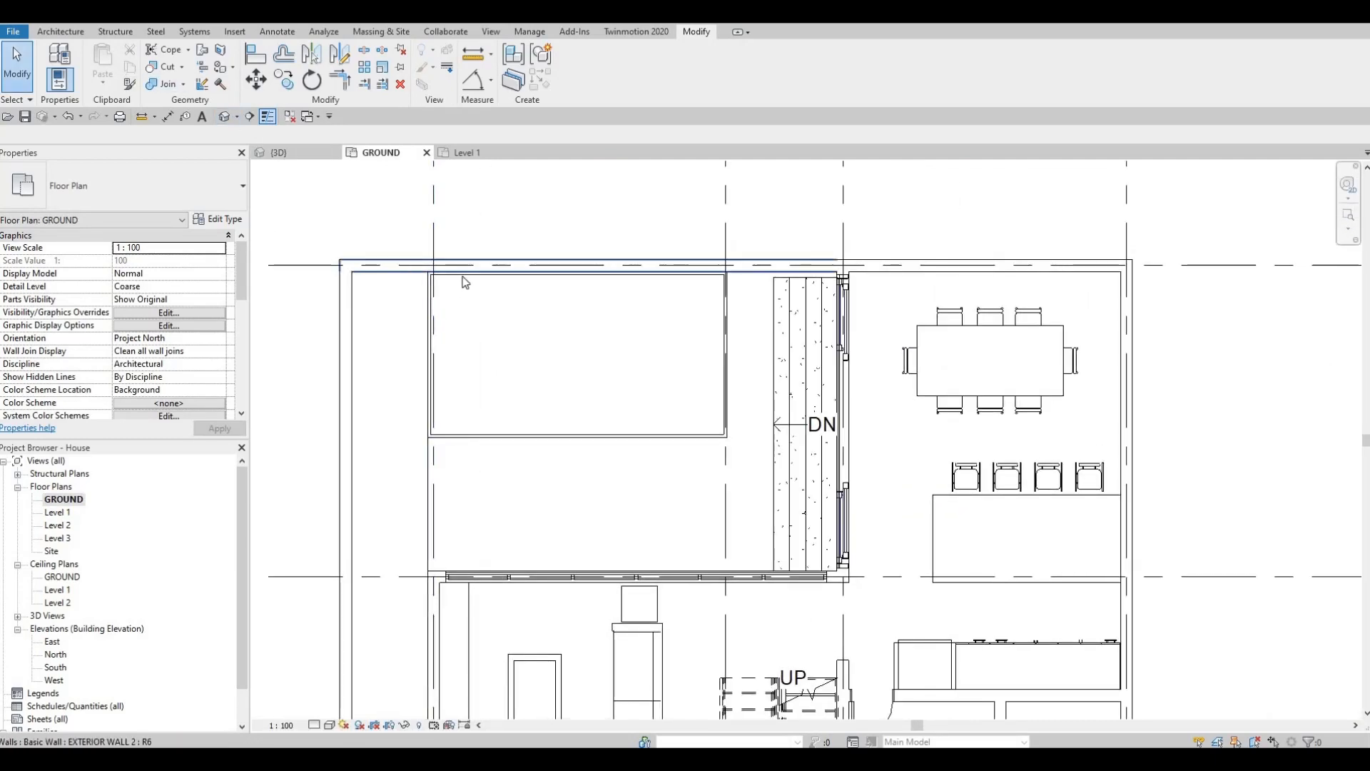
key("Tab")
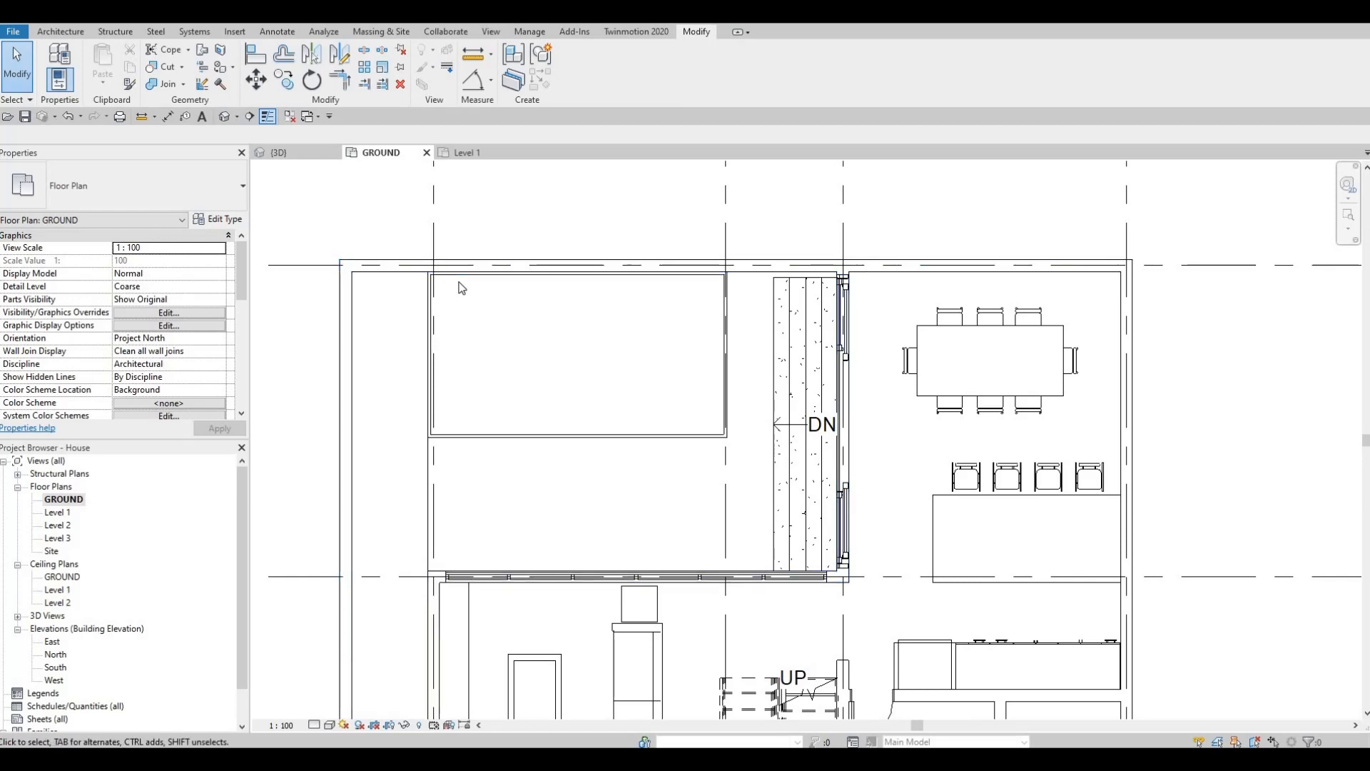
scroll(394, 291, "up", 2)
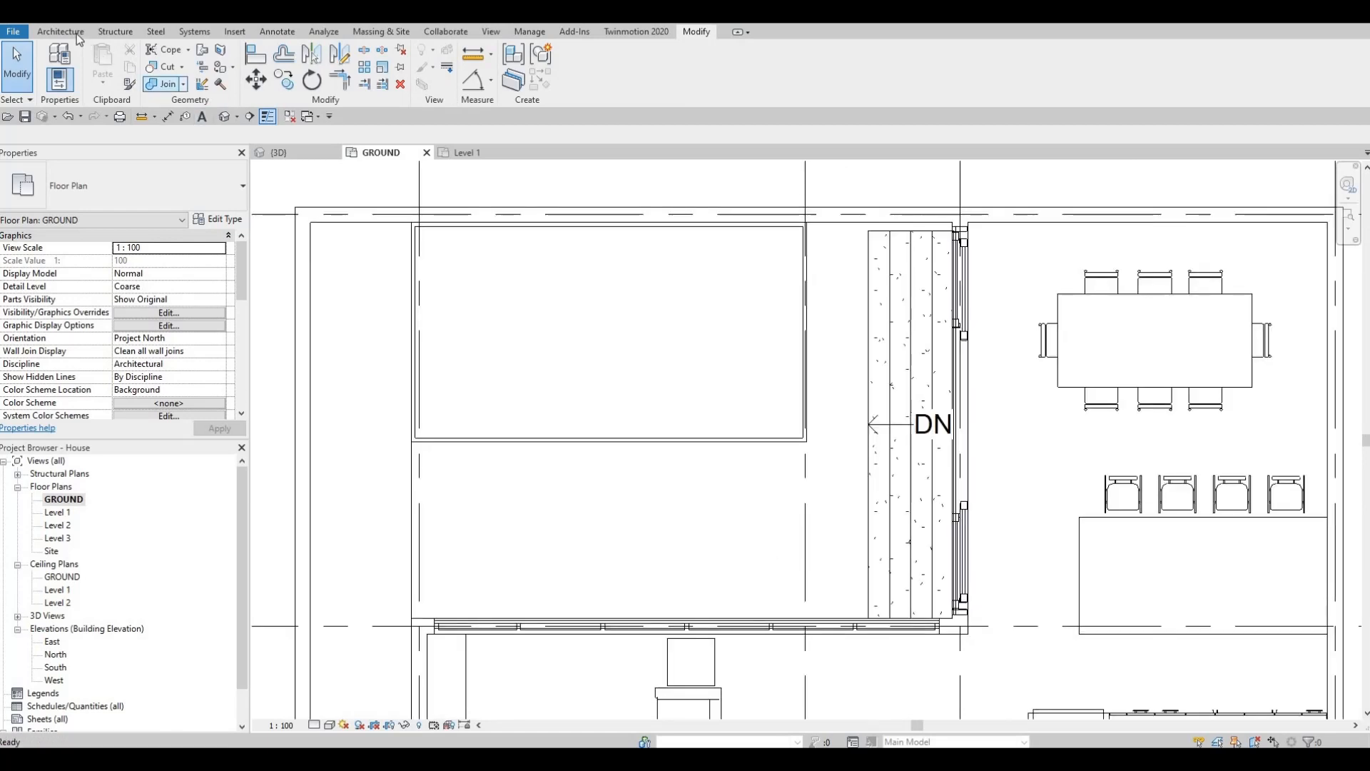
left_click(52, 32)
left_click(166, 81)
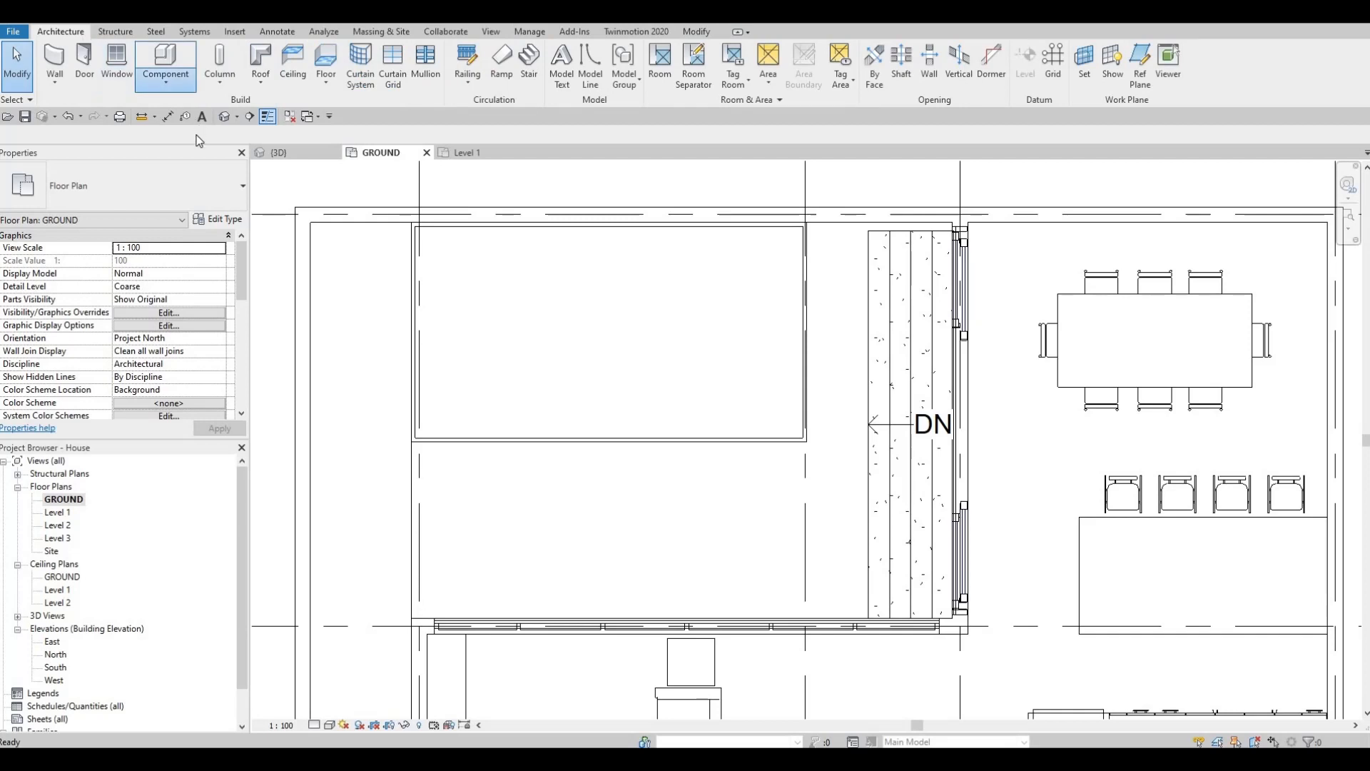
left_click(187, 140)
scroll(371, 360, "down", 4)
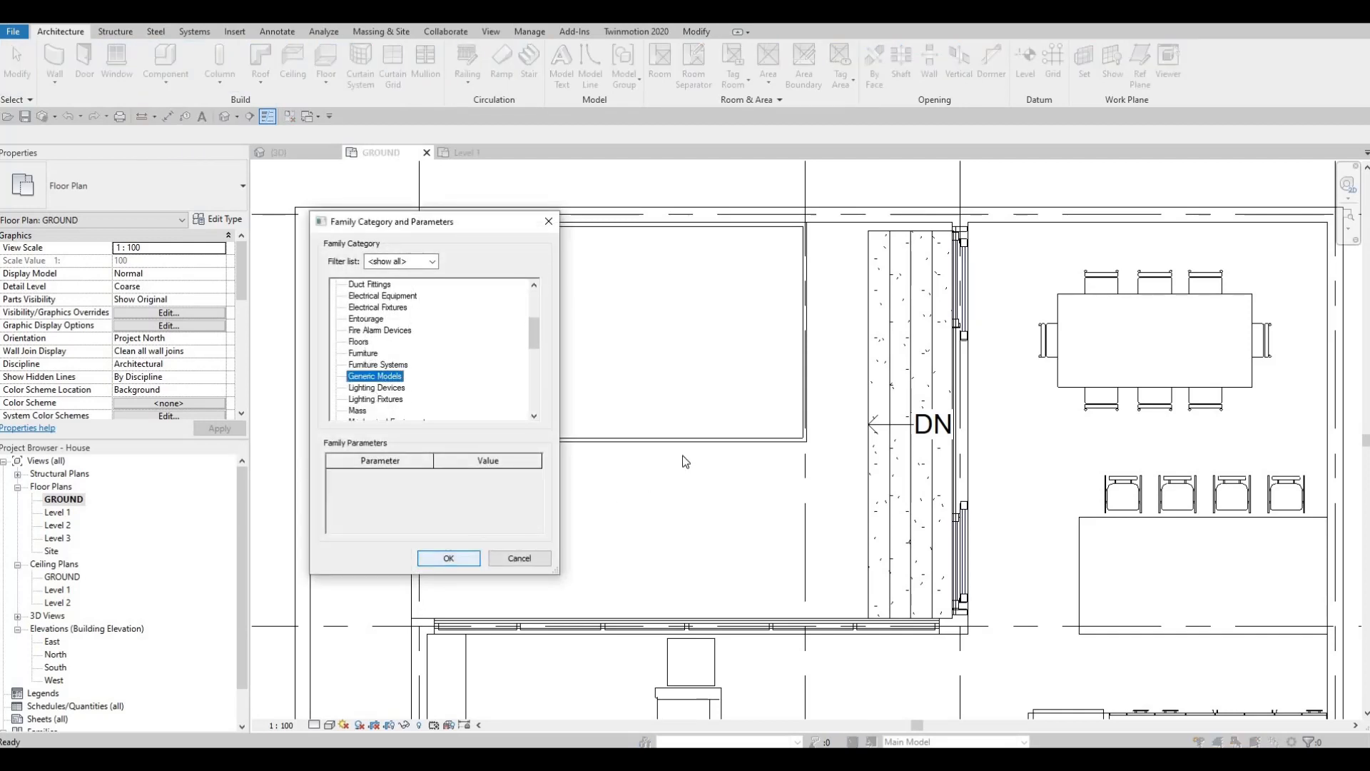
key("Return")
left_click(684, 408)
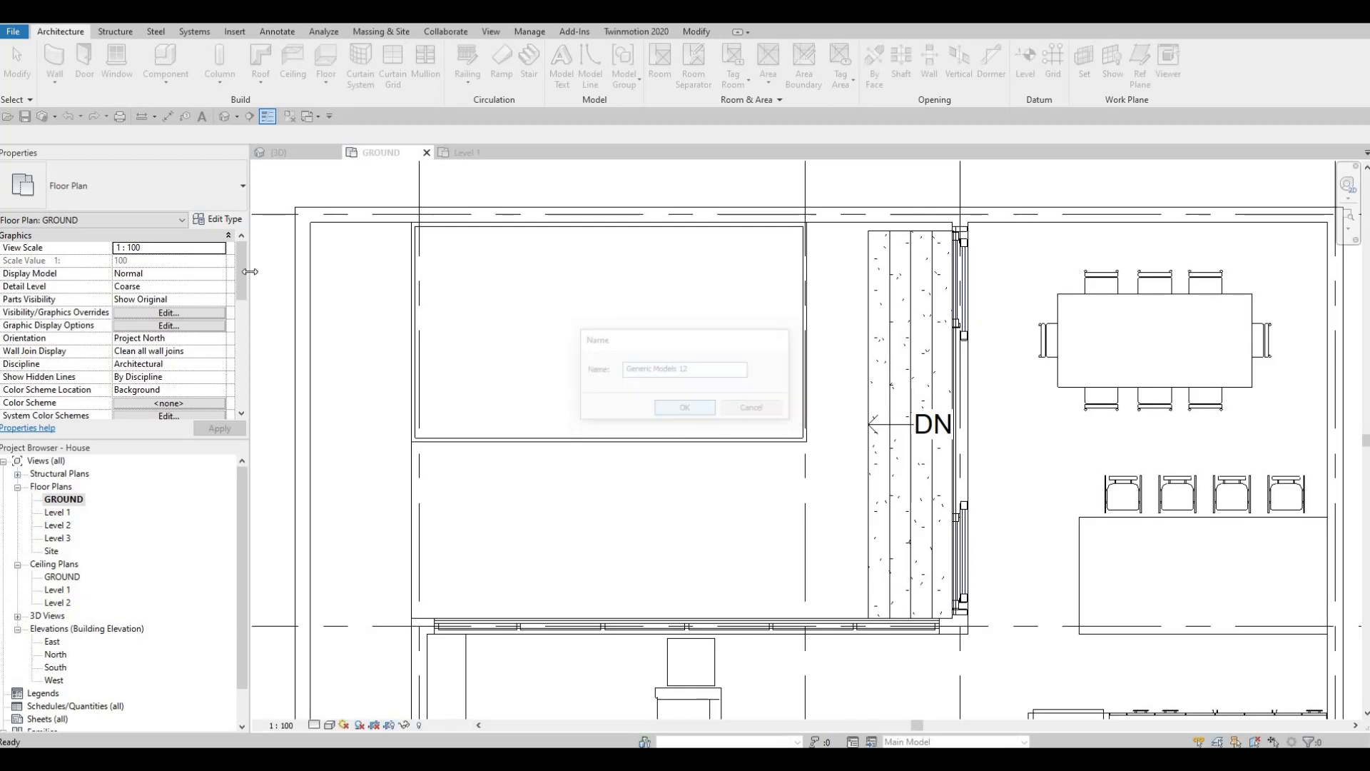
left_click(130, 69)
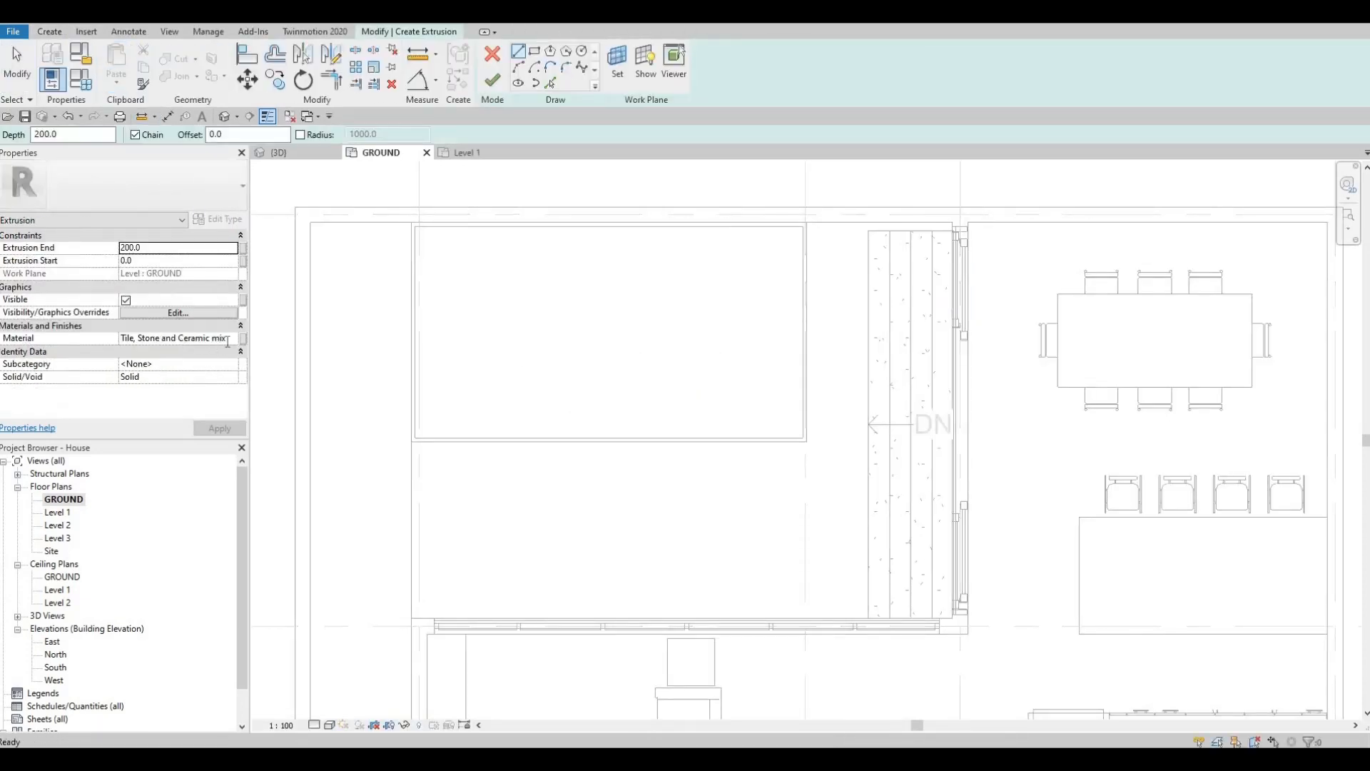
Search the material library for water and assign the blue Water material to the new extrusion.
left_click(227, 340)
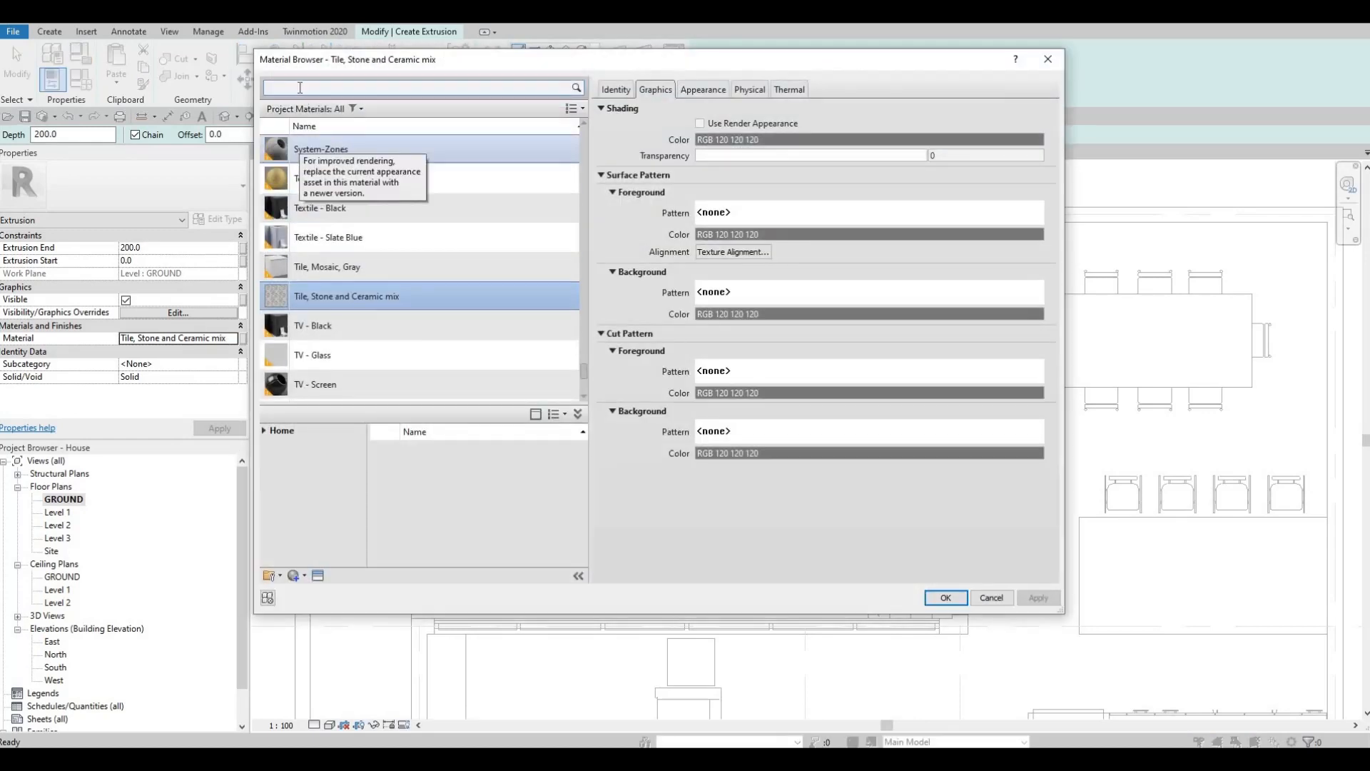
left_click(296, 86)
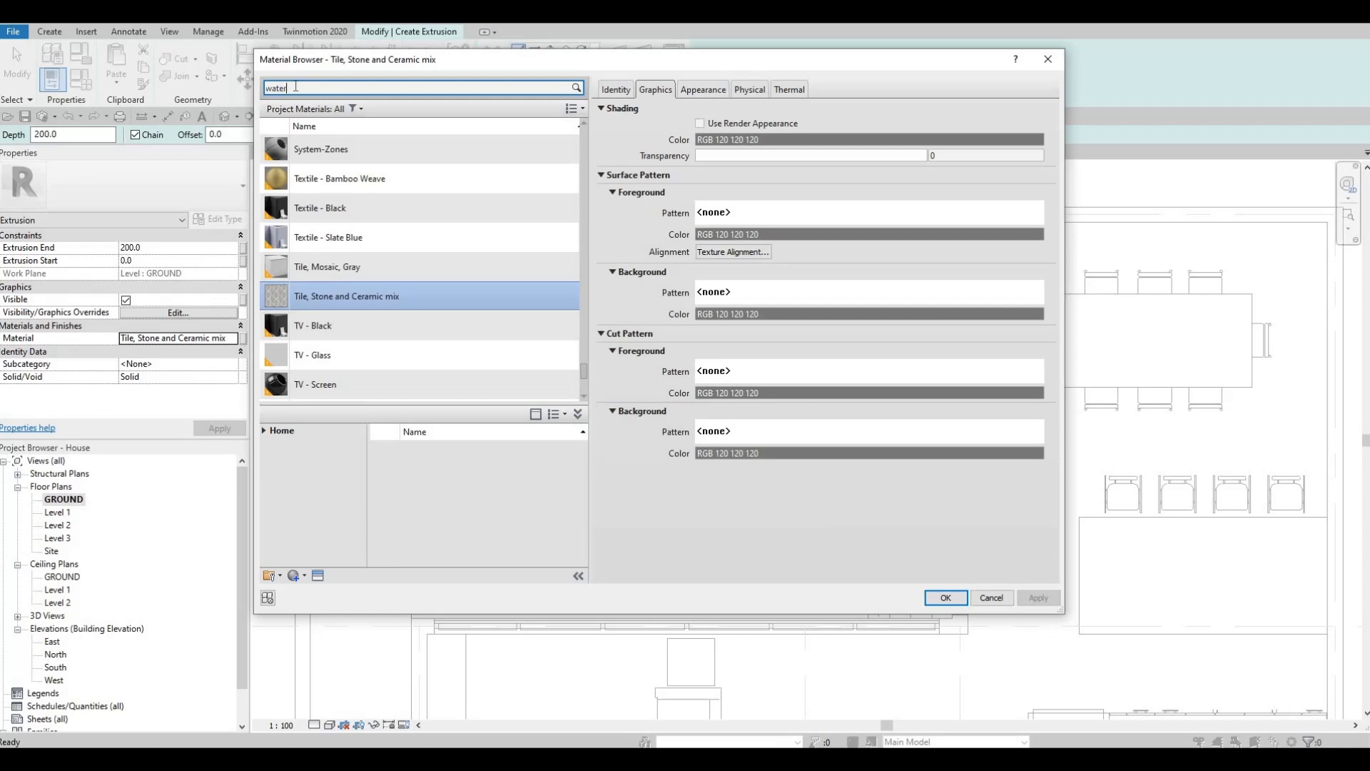
type("water")
key("Return")
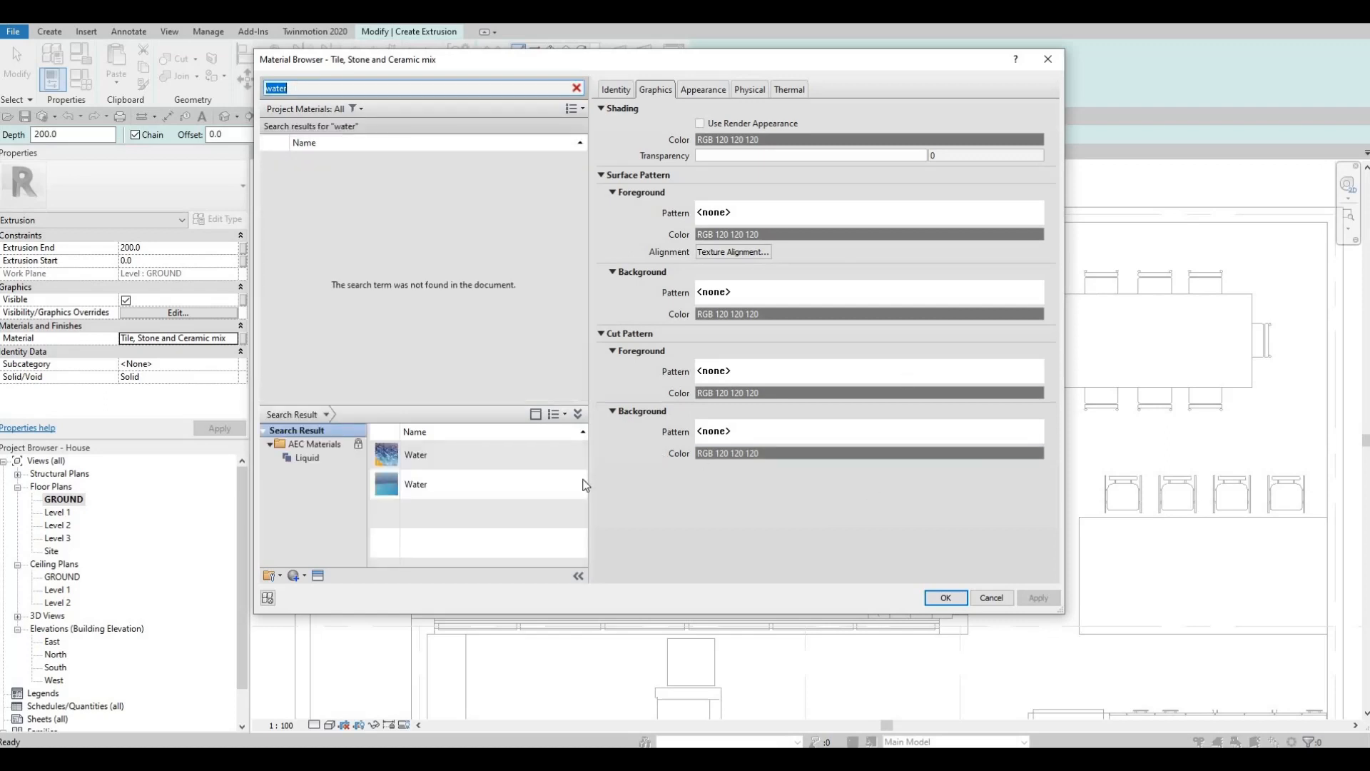
left_click(563, 483)
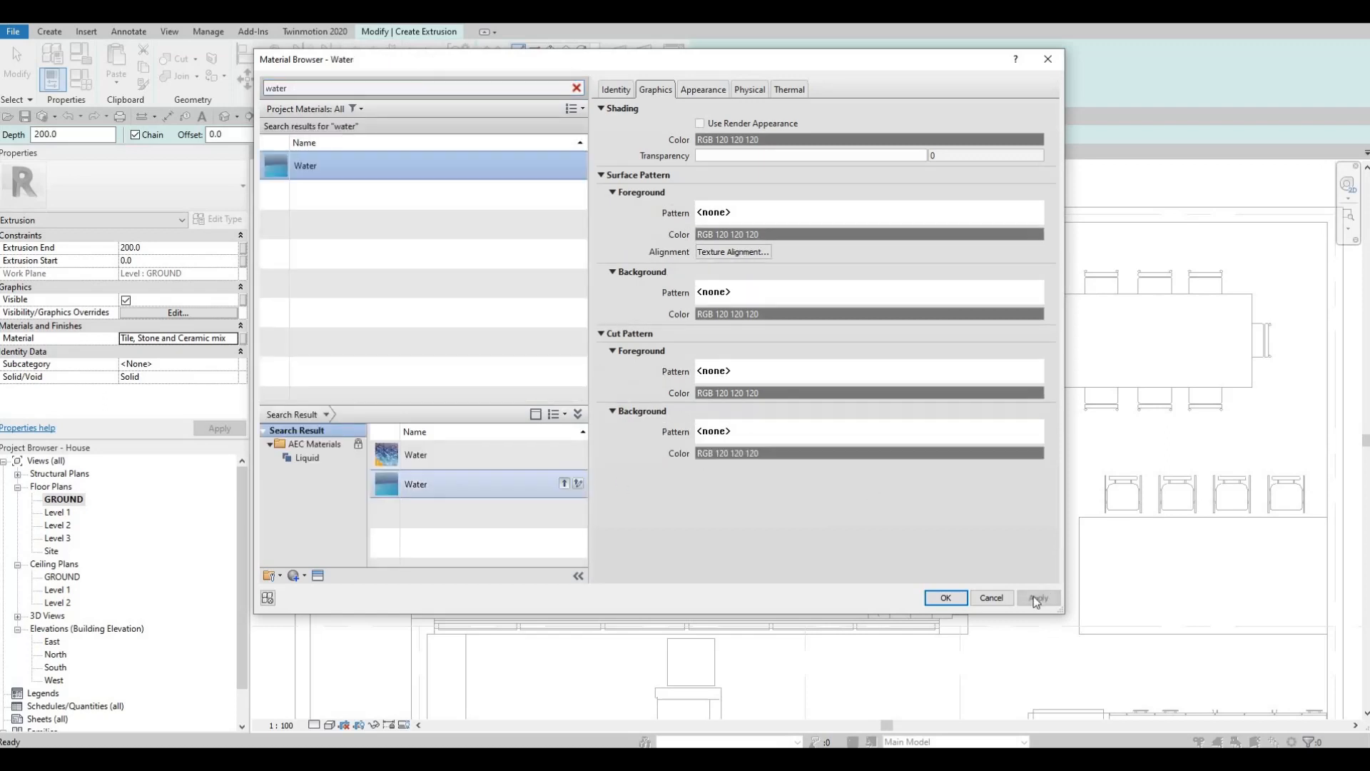
left_click(946, 598)
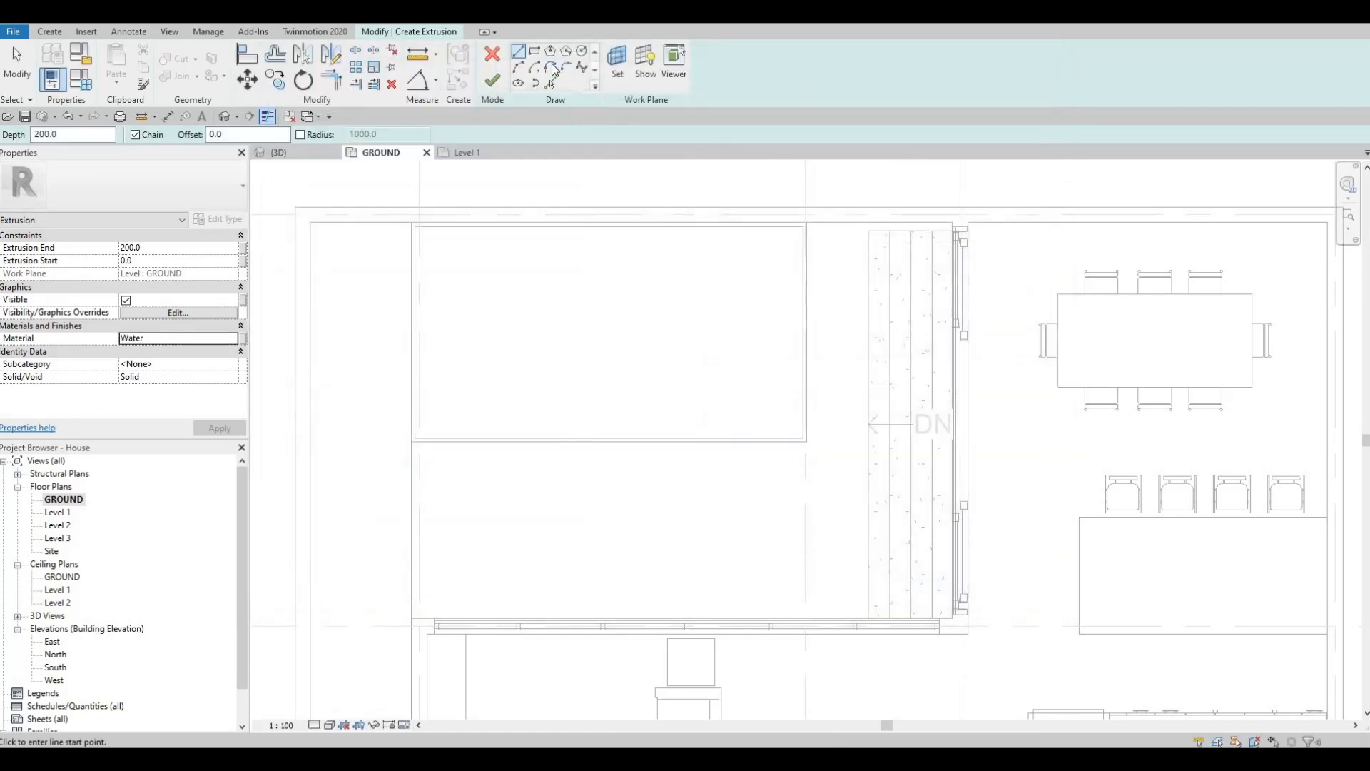
Sketch the extrusion's rectangular outline between opposite inner corners of the tiled pool walls.
left_click(536, 52)
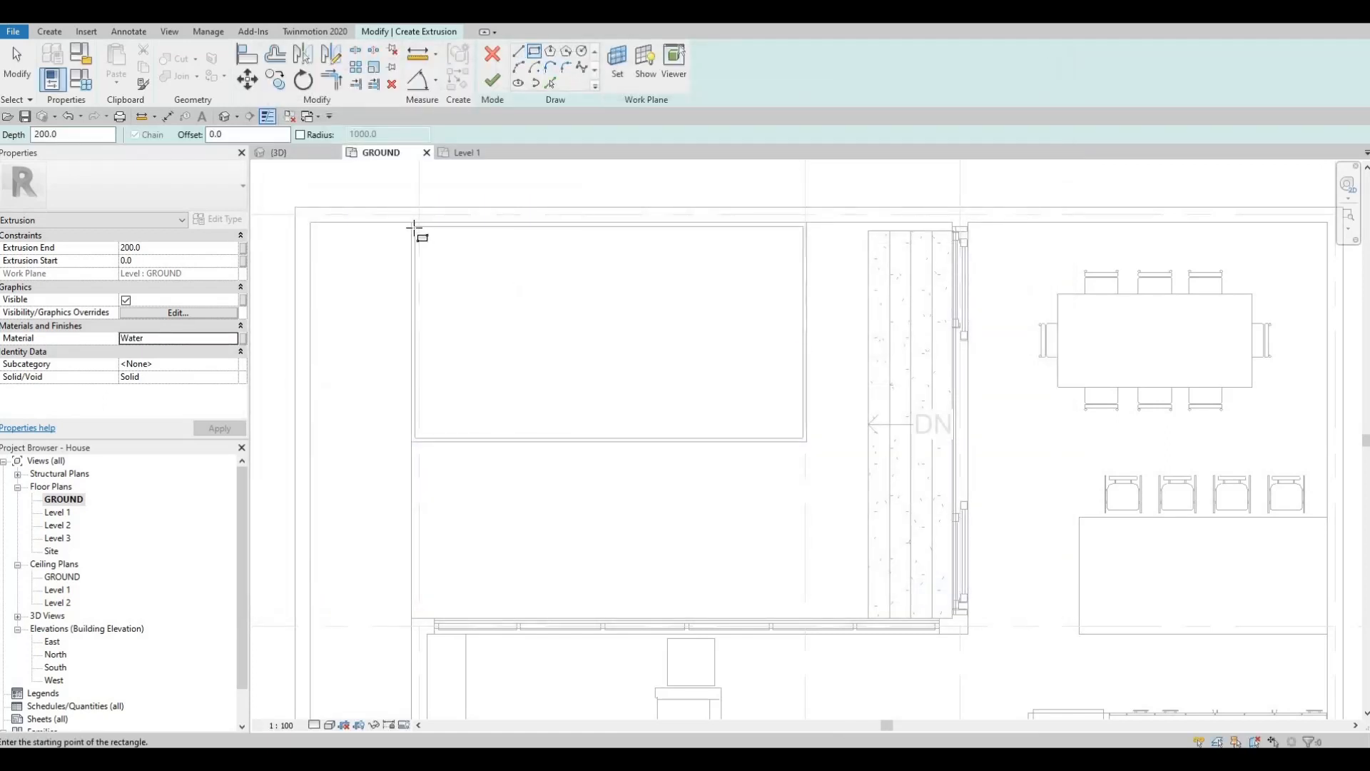
left_click(521, 306)
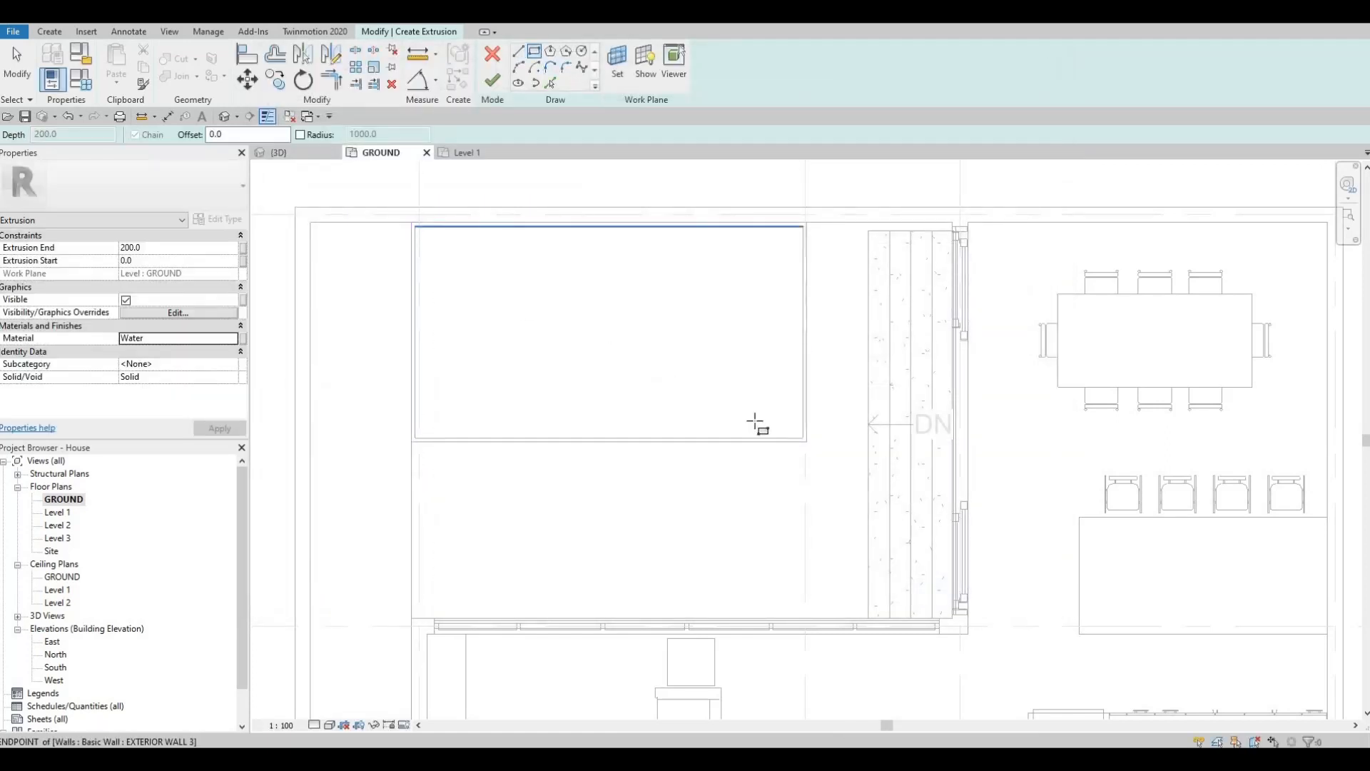
left_click(803, 439)
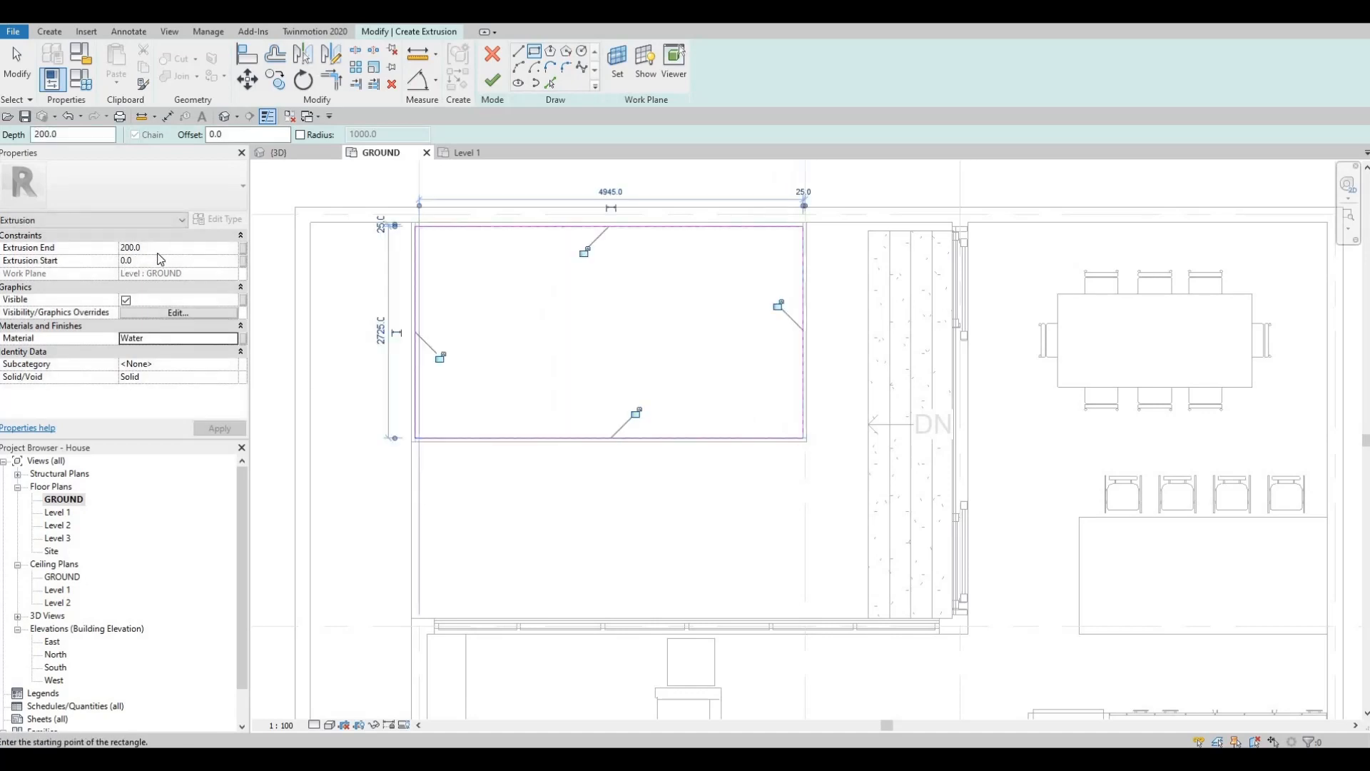
Set the water extrusion's end to 20, then finish the sketch and the in-place model.
left_click(160, 260)
double_click(158, 251)
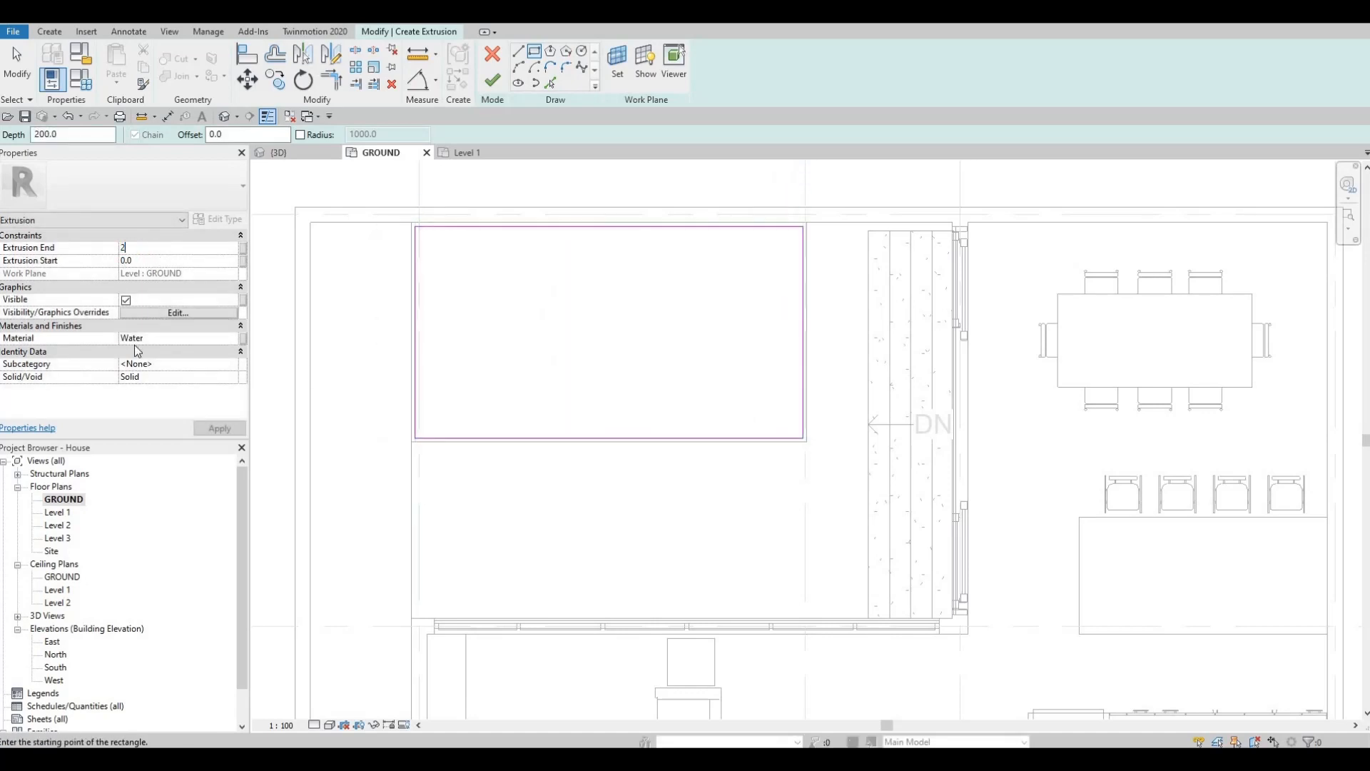
type("20")
left_click(207, 428)
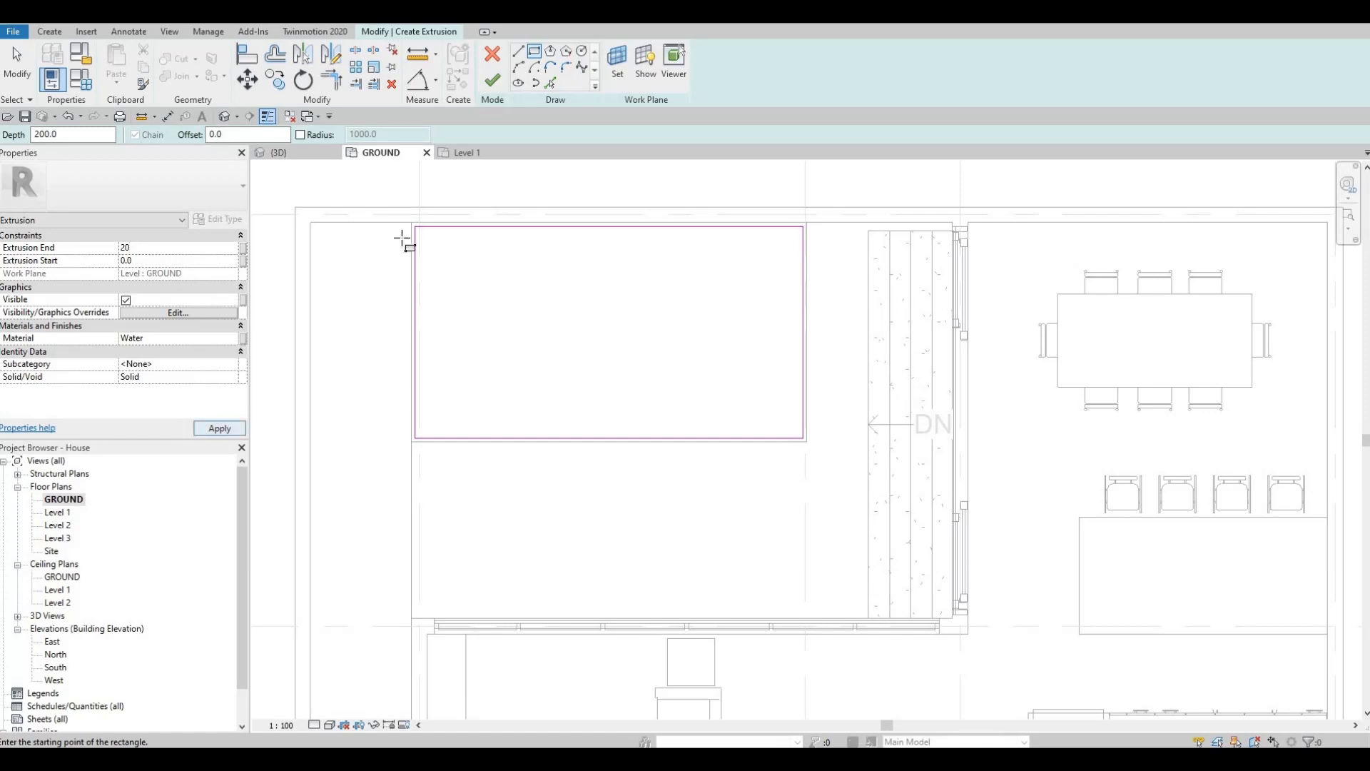
left_click(492, 78)
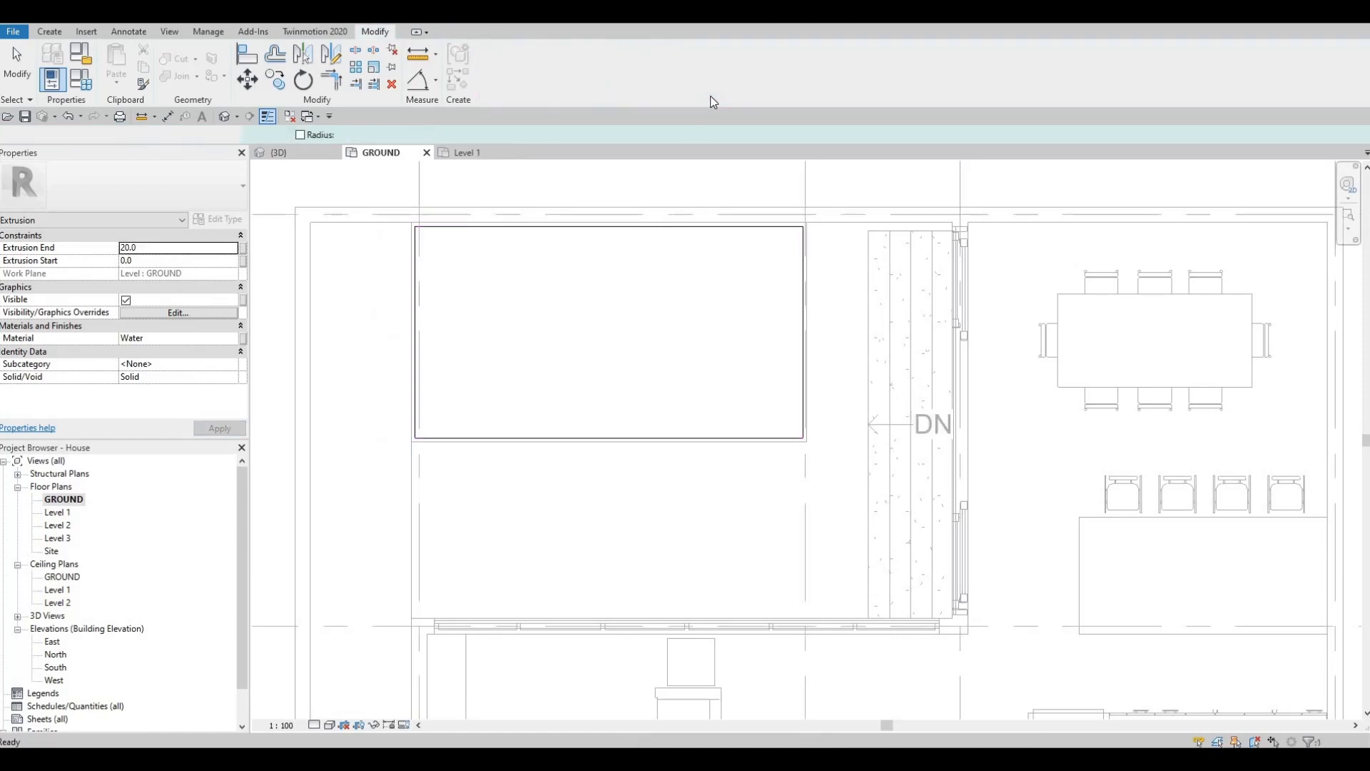
key("Escape")
In the 3D view, adjust the height of the water extrusion inside the tiled pool with its shape handle.
left_click(225, 116)
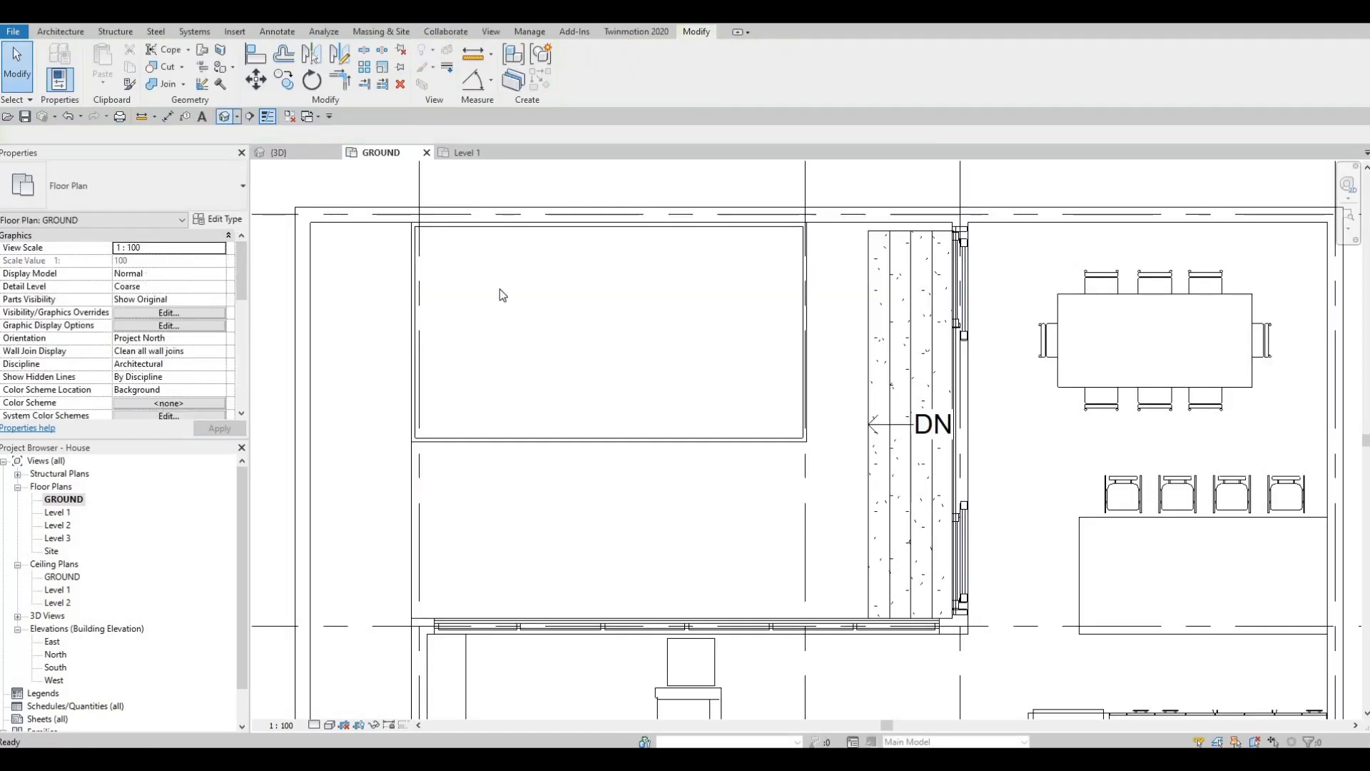
scroll(496, 256, "down", 3)
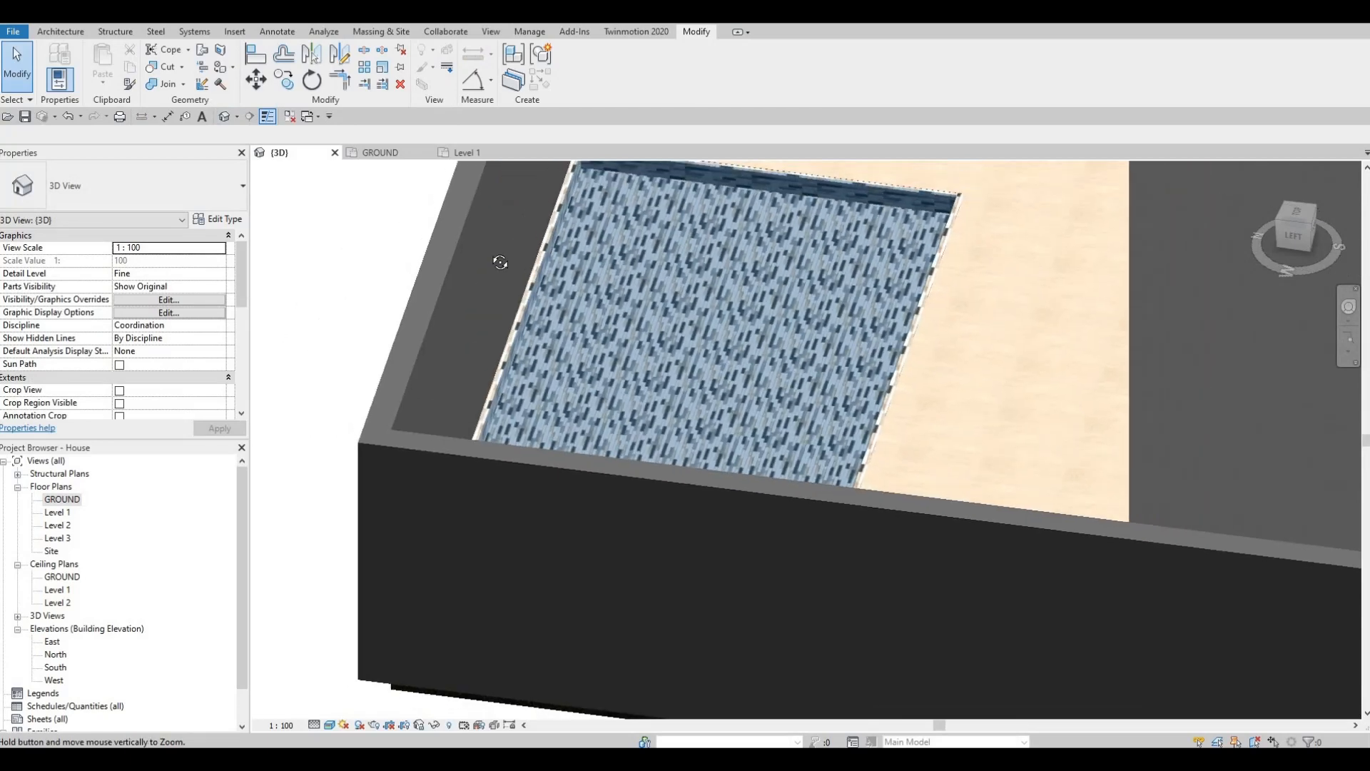
middle_click_drag(485, 214, 641, 250, "shift")
scroll(641, 251, "up", 1)
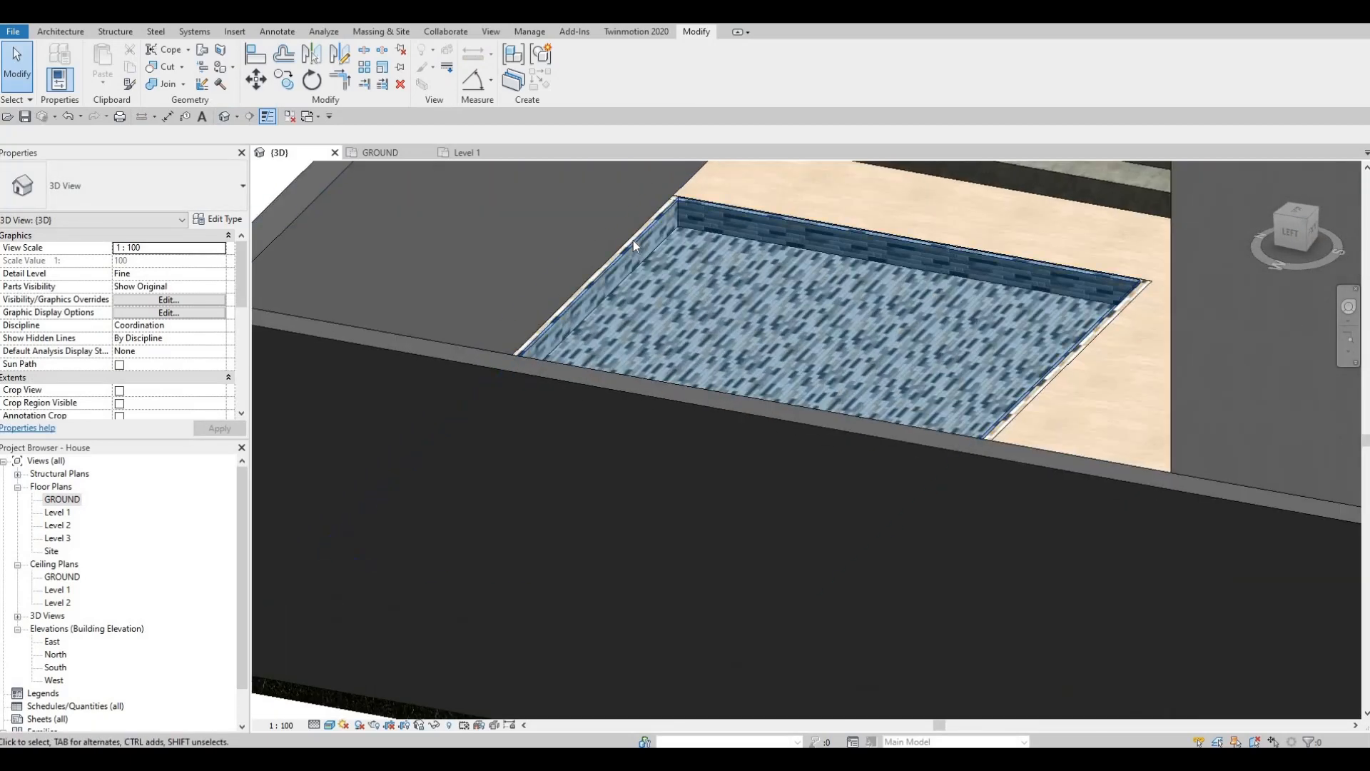
left_click(650, 250)
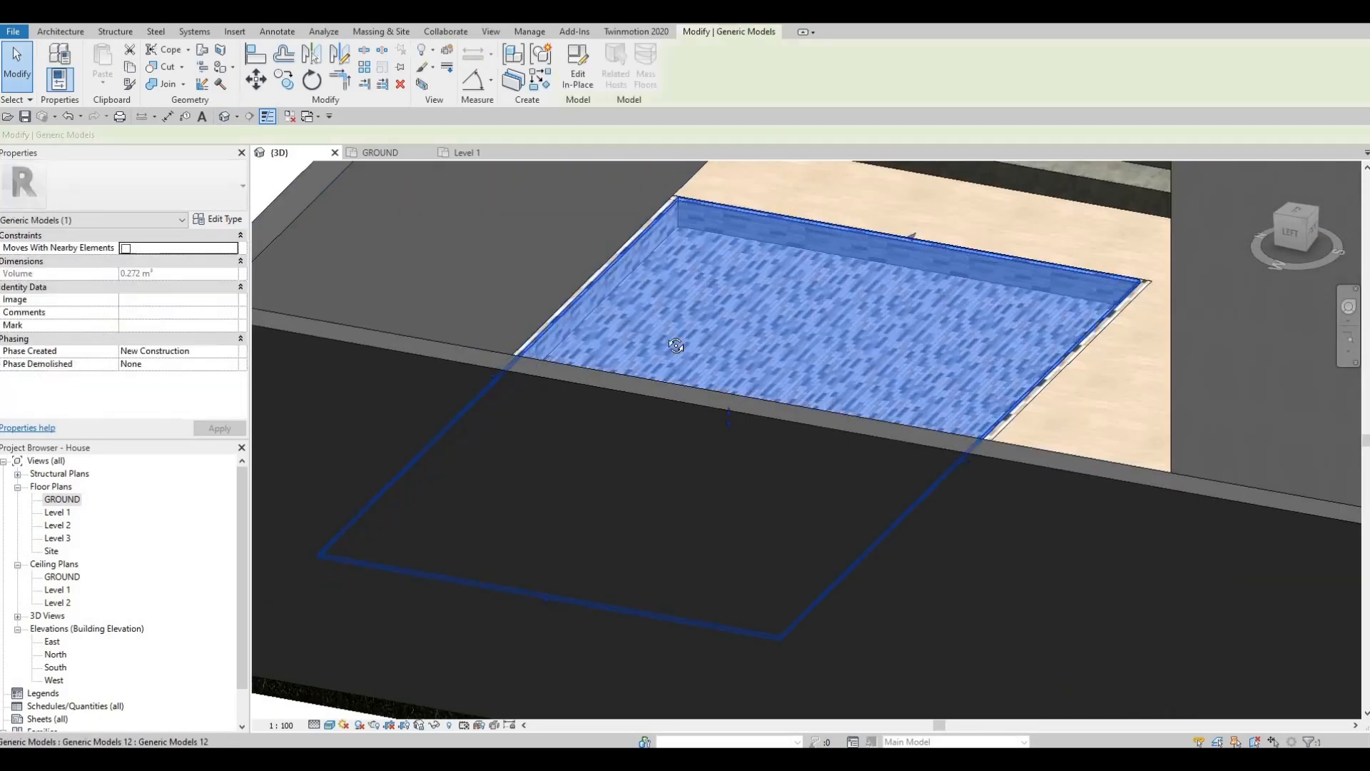
scroll(737, 421, "up", 2)
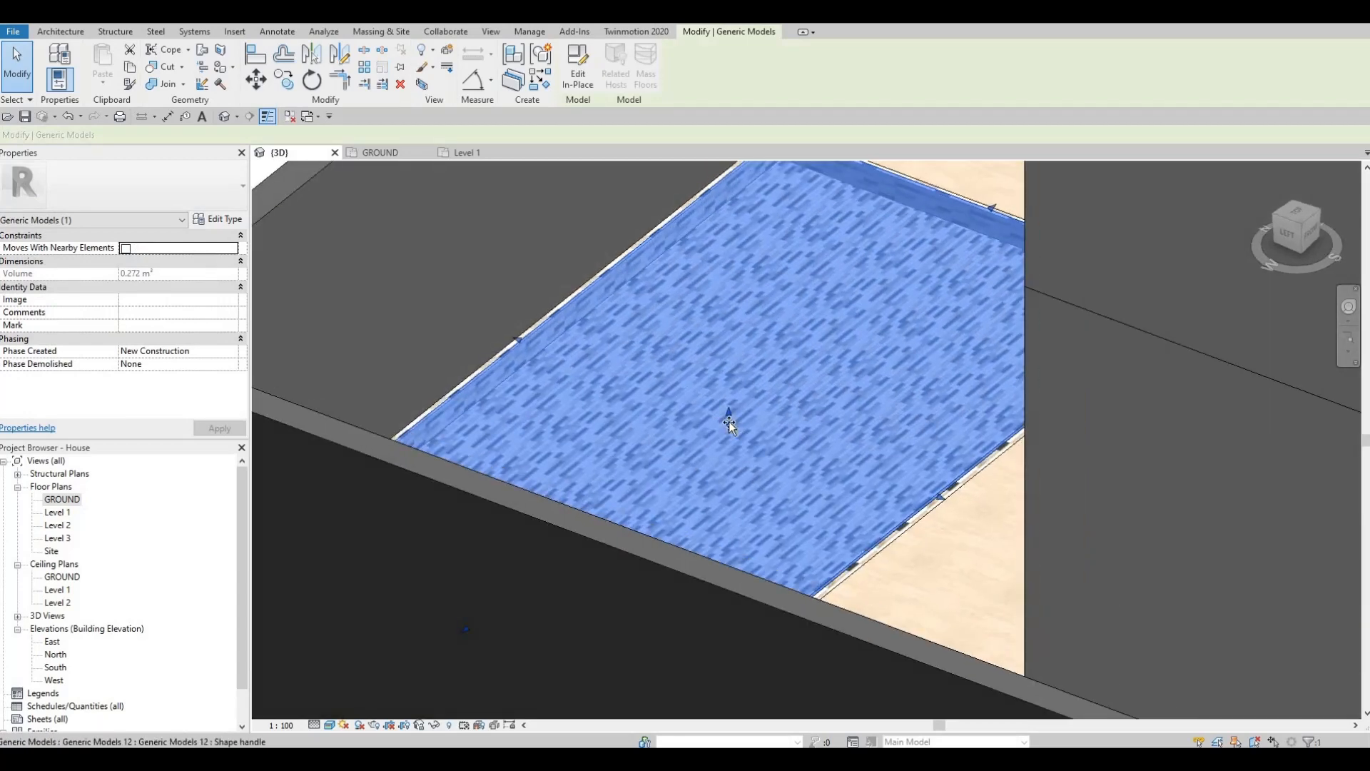
mouse_move(729, 426)
left_mouse_down()
mouse_move(727, 413)
mouse_move(702, 425)
mouse_move(729, 426)
left_mouse_up()
key("Escape")
Examine the water-filled pool, the plywood floor and the stairs from several sides in 3D.
middle_click_drag(807, 394, 812, 404, "shift")
scroll(812, 406, "down", 3)
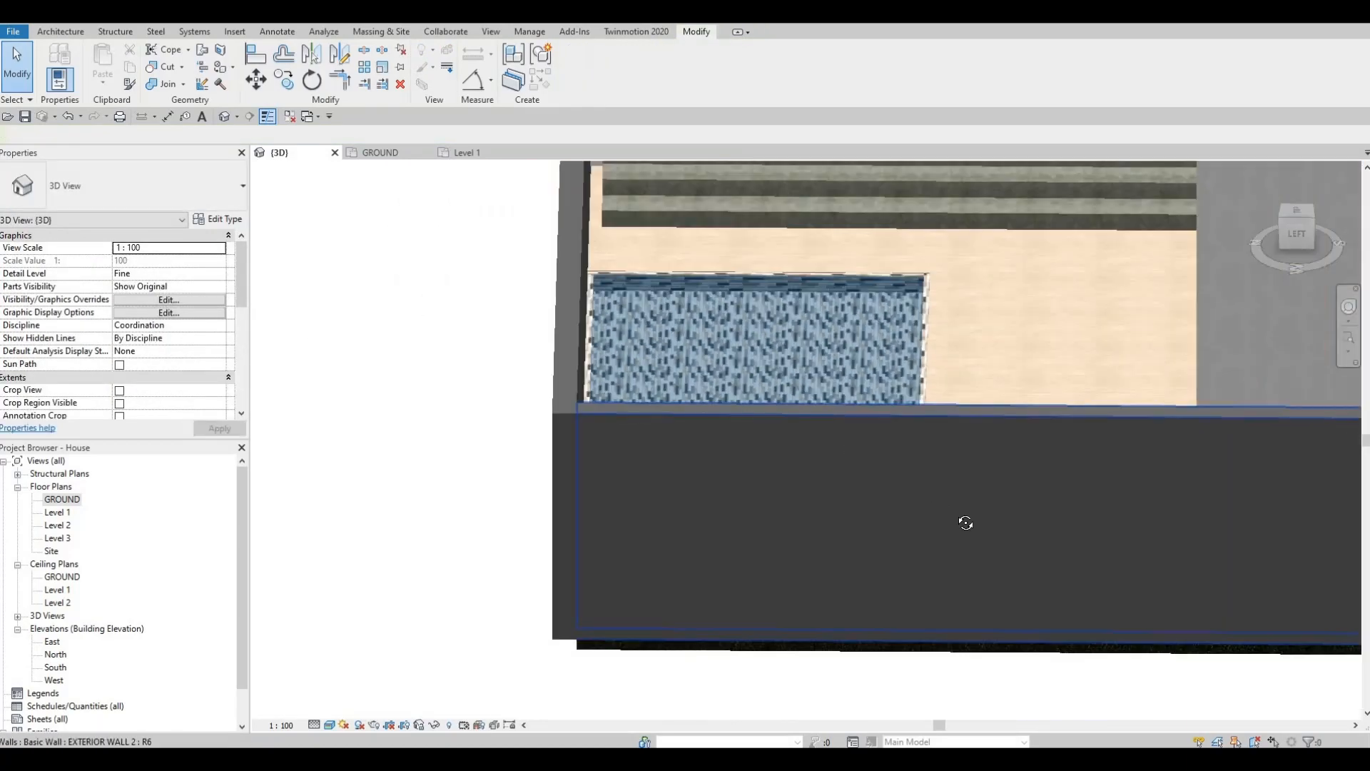
middle_click_drag(1072, 555, 888, 418, "shift")
middle_click_drag(947, 462, 967, 484)
scroll(967, 484, "down", 3)
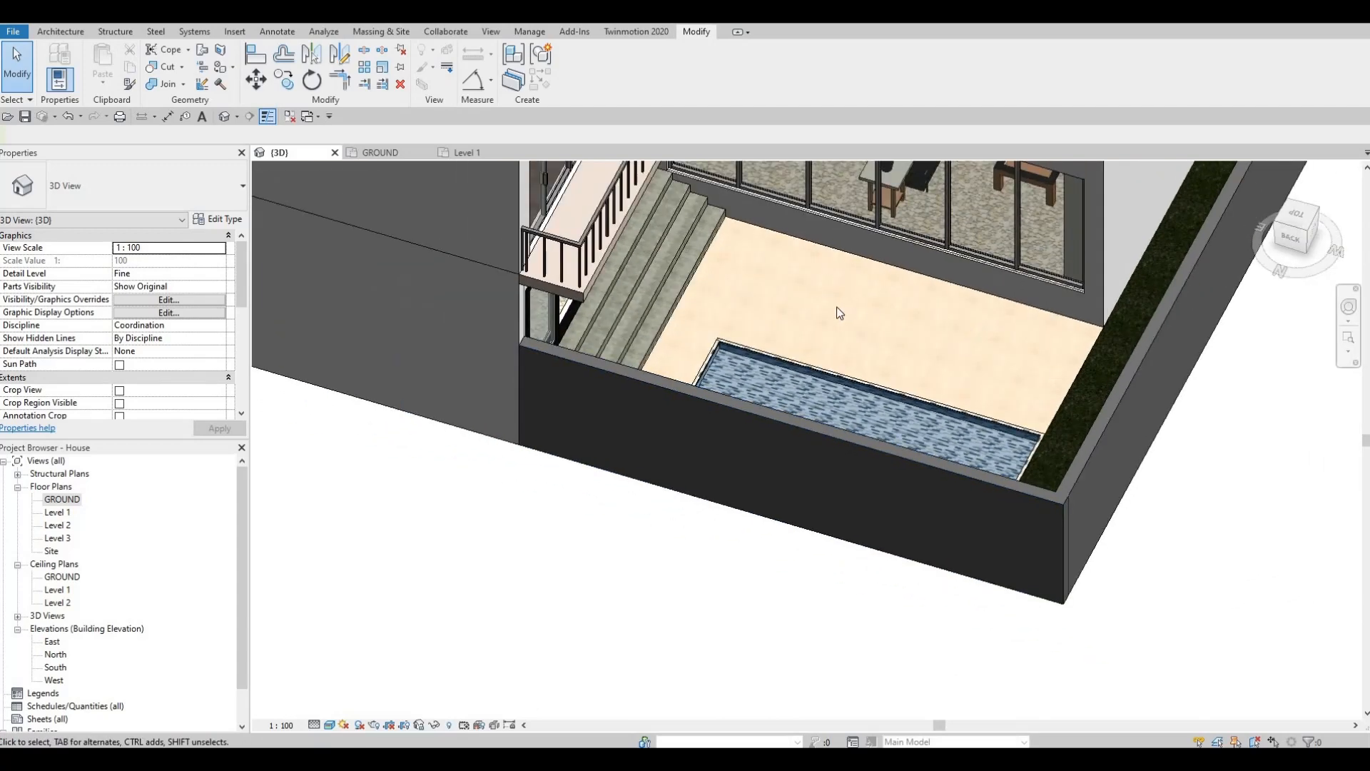
scroll(871, 319, "down", 3)
scroll(887, 367, "up", 4)
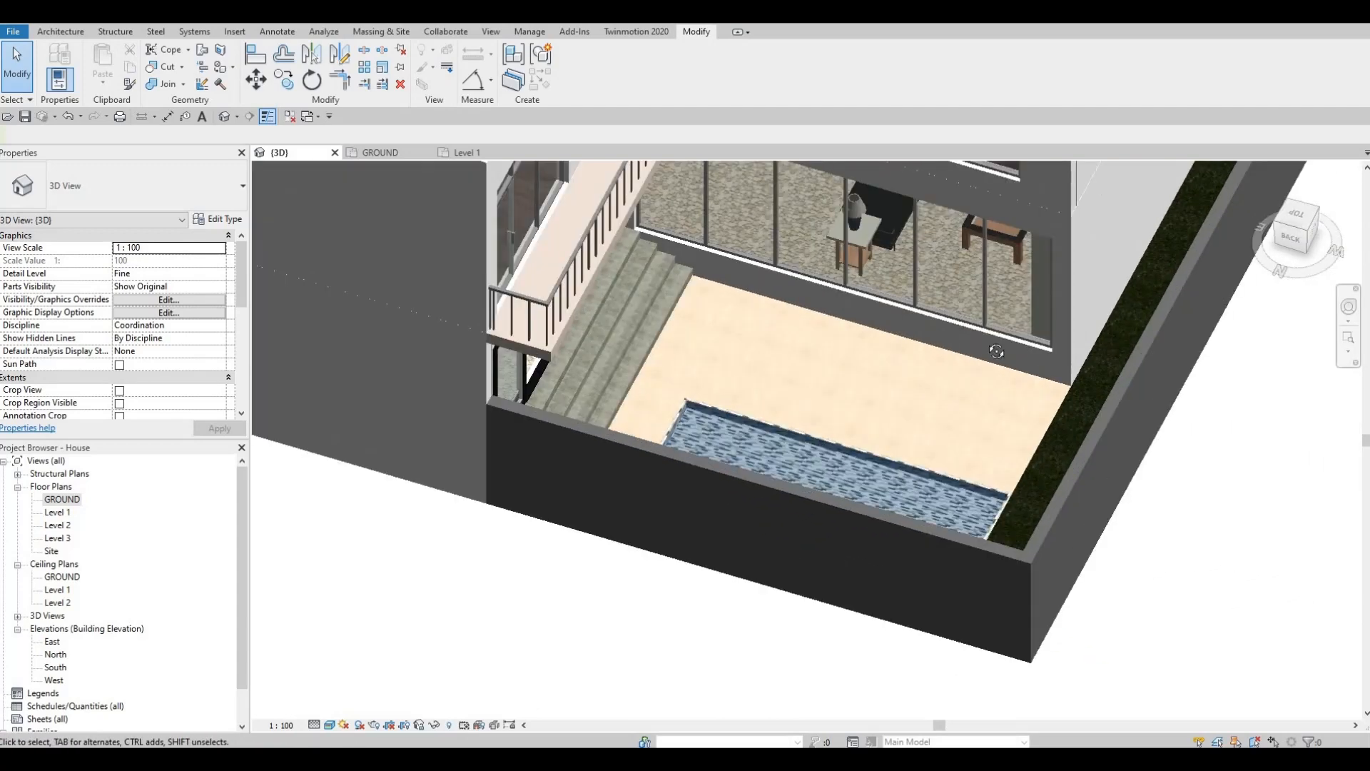
middle_click_drag(997, 351, 868, 413, "shift")
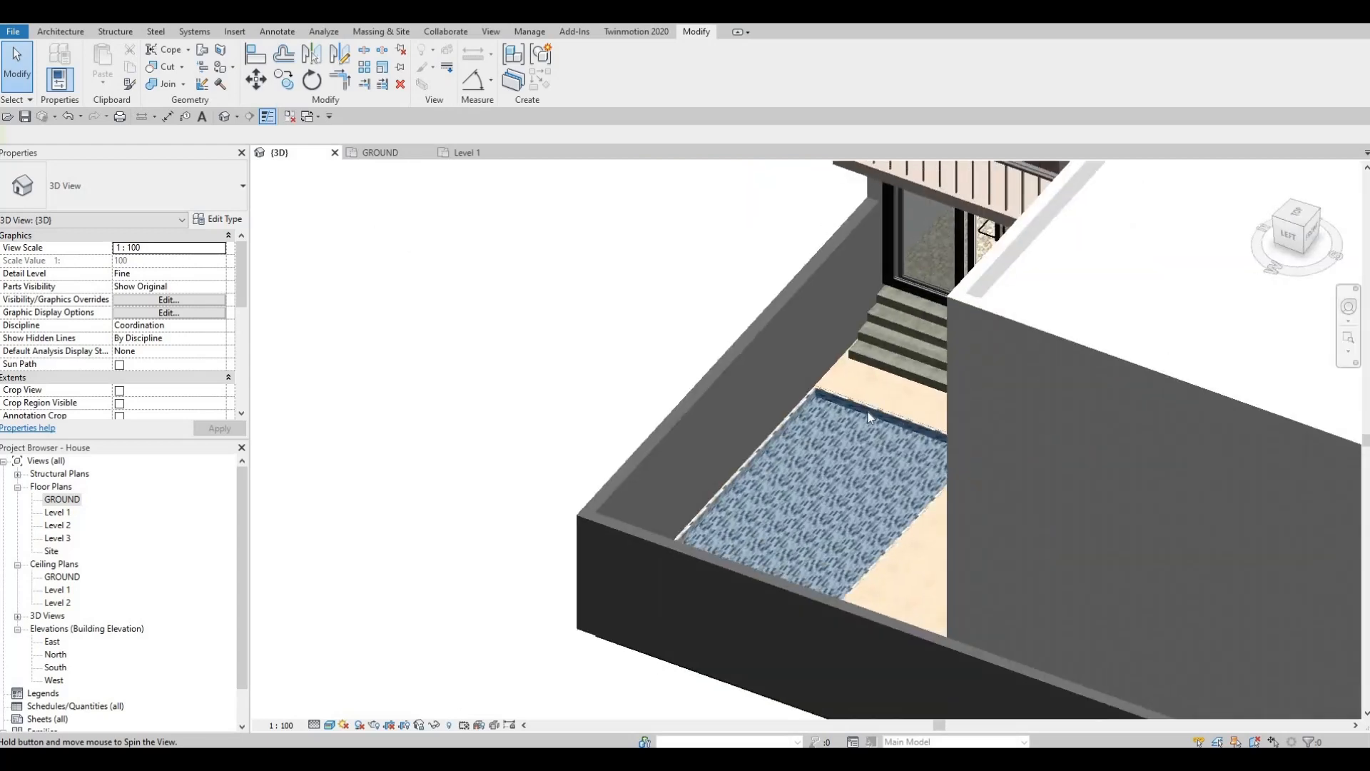
Set the top offset of all four connected tiled pool walls to 50.
scroll(865, 411, "up", 3)
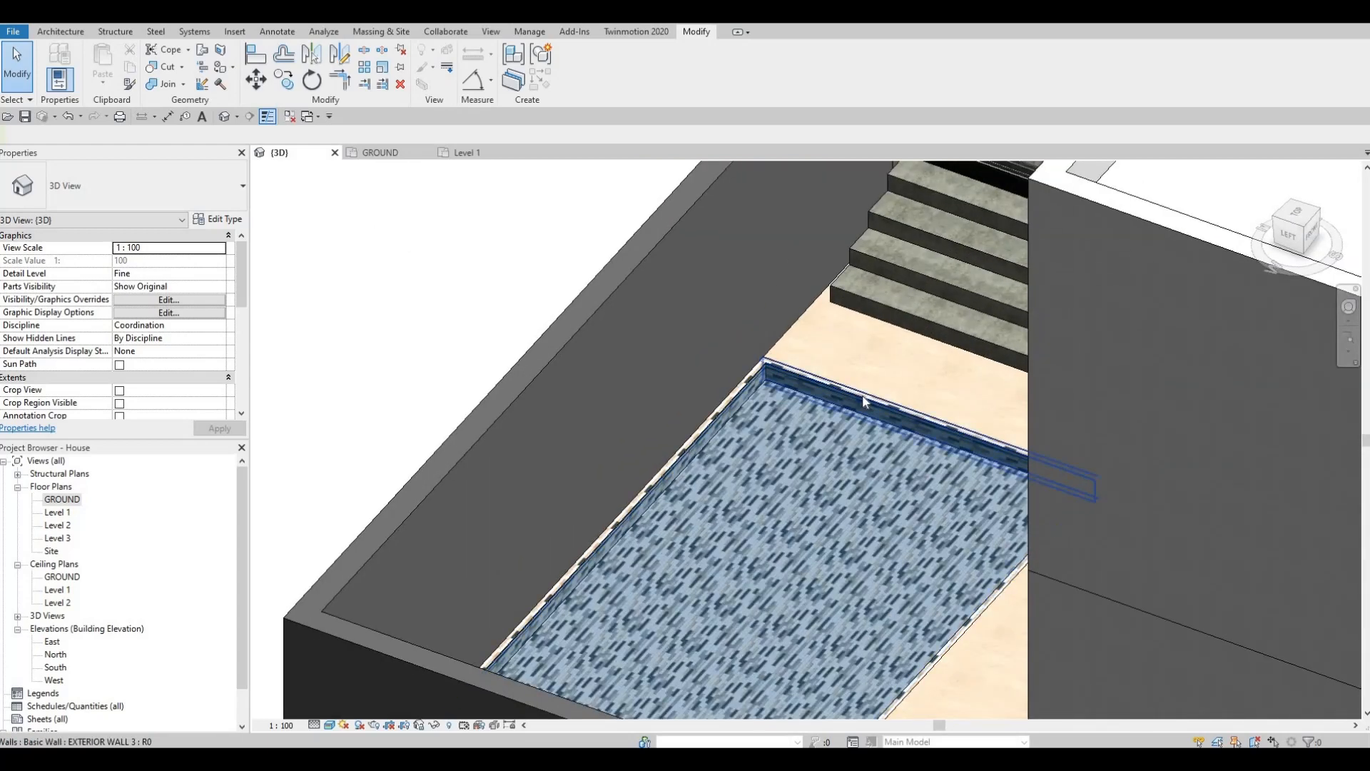
key("Tab")
left_click(864, 402)
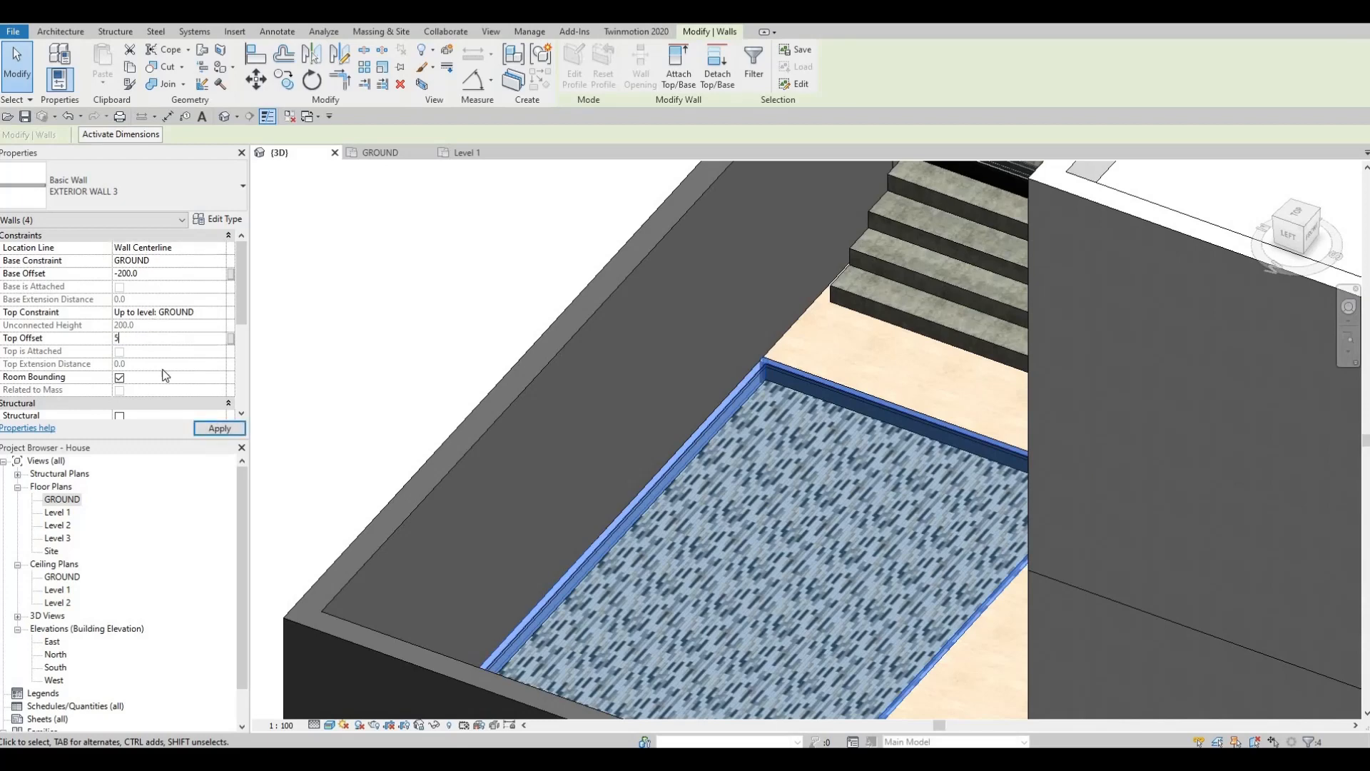
left_click(201, 428)
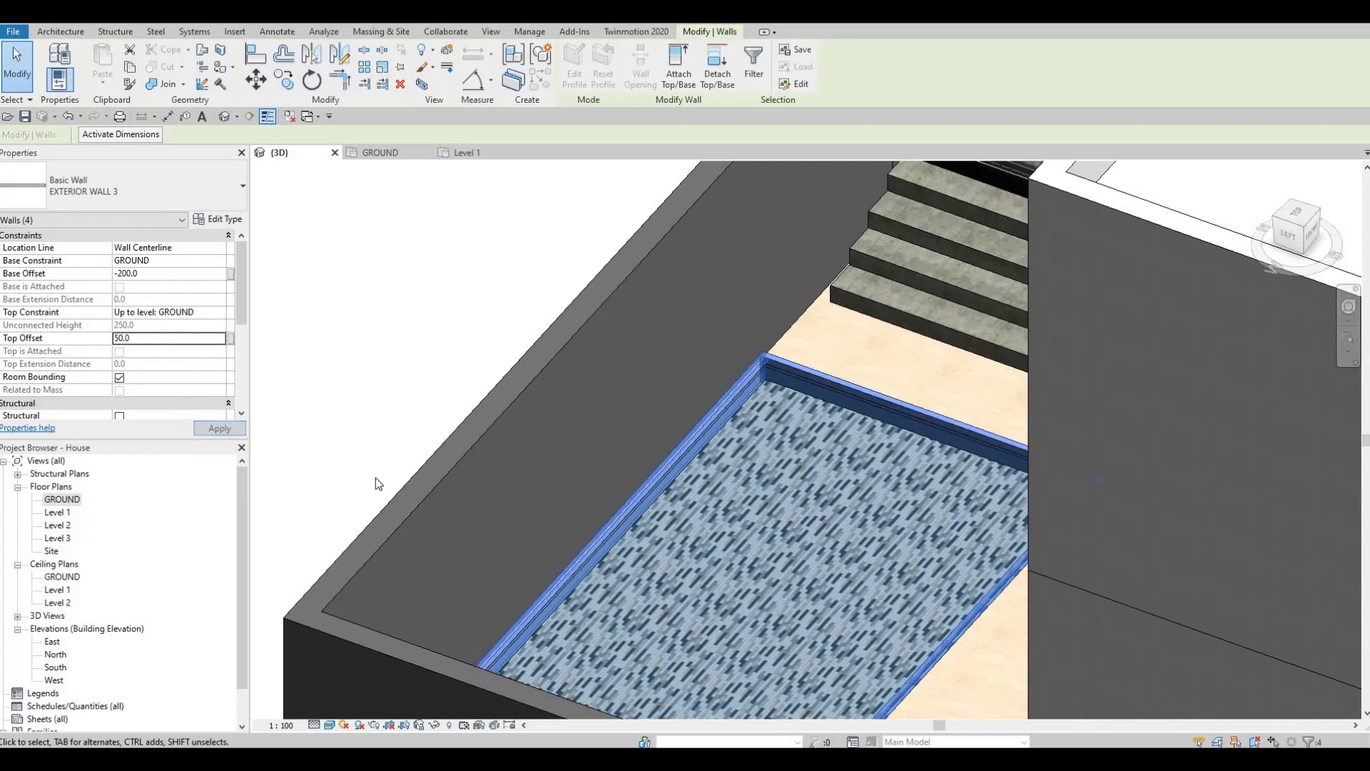
key("Escape")
Load the Pool Ladder family from the extra families folder and place one ladder in the pool near the stairs.
middle_click_drag(883, 471, 948, 554, "shift")
middle_click_drag(1133, 591, 685, 532, "shift")
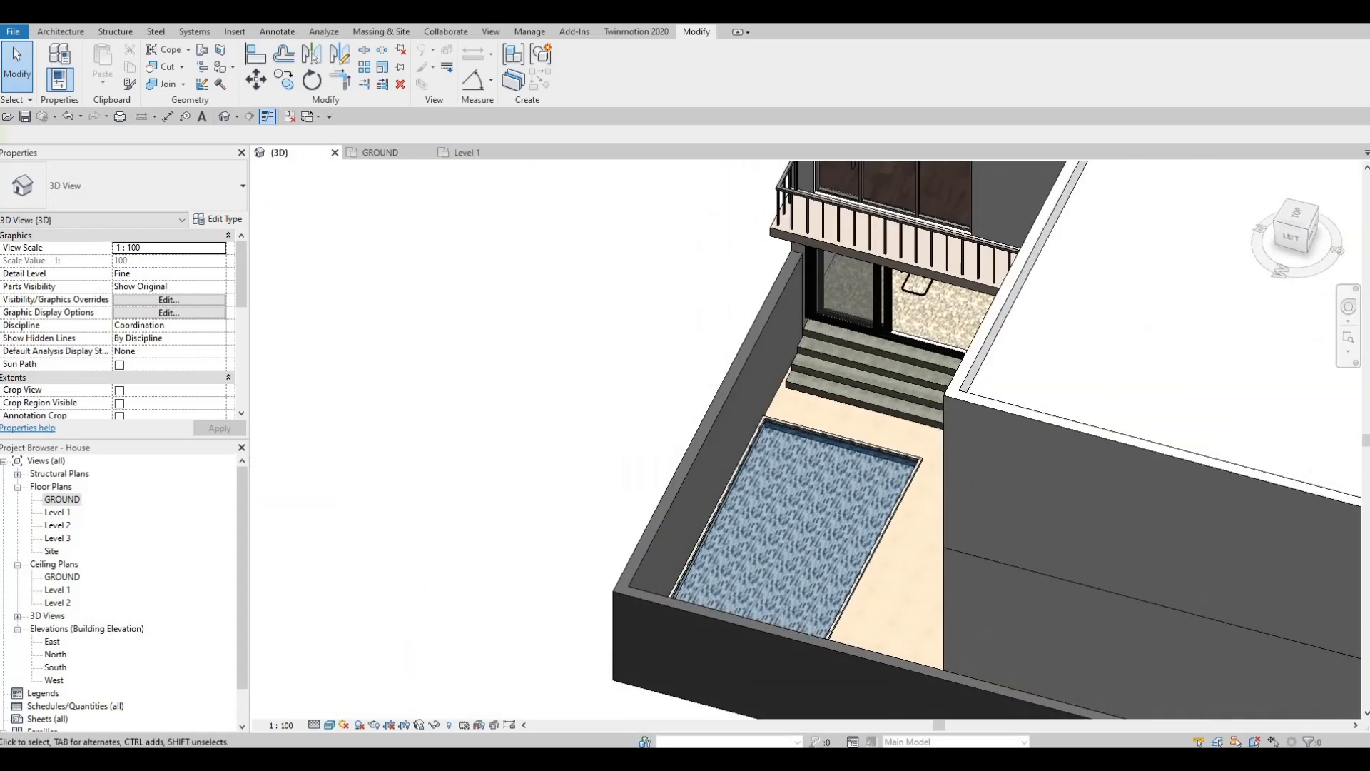
key("alt+Tab")
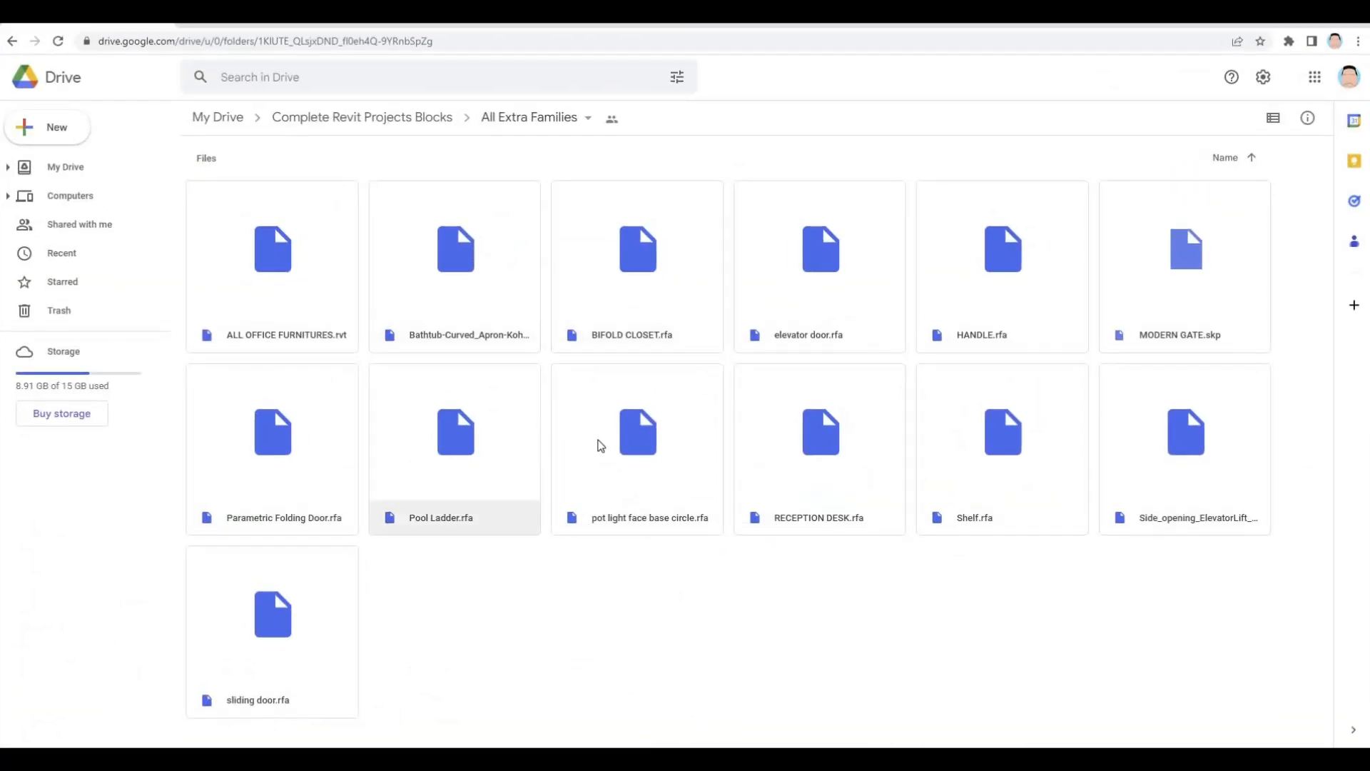
key("alt+Tab")
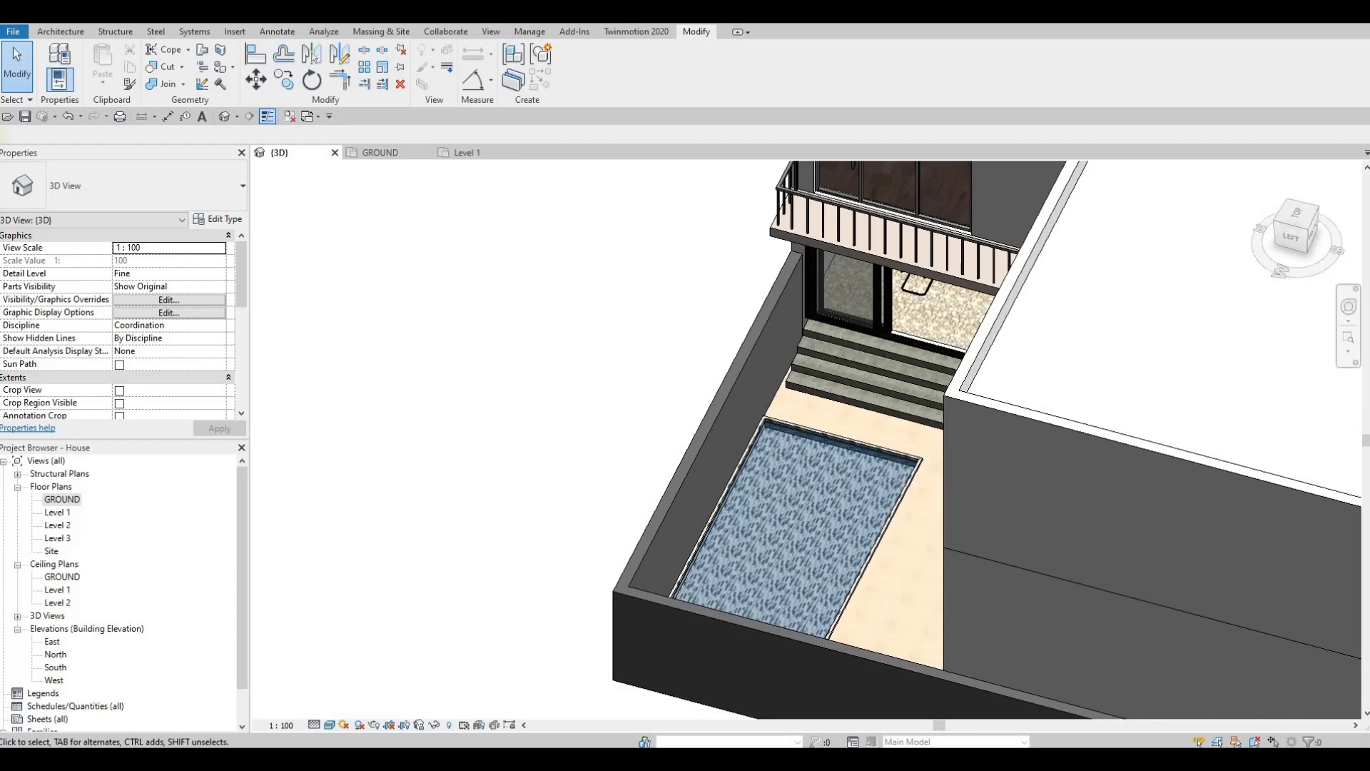
key("alt+Tab")
left_click_drag(712, 160, 2, 162)
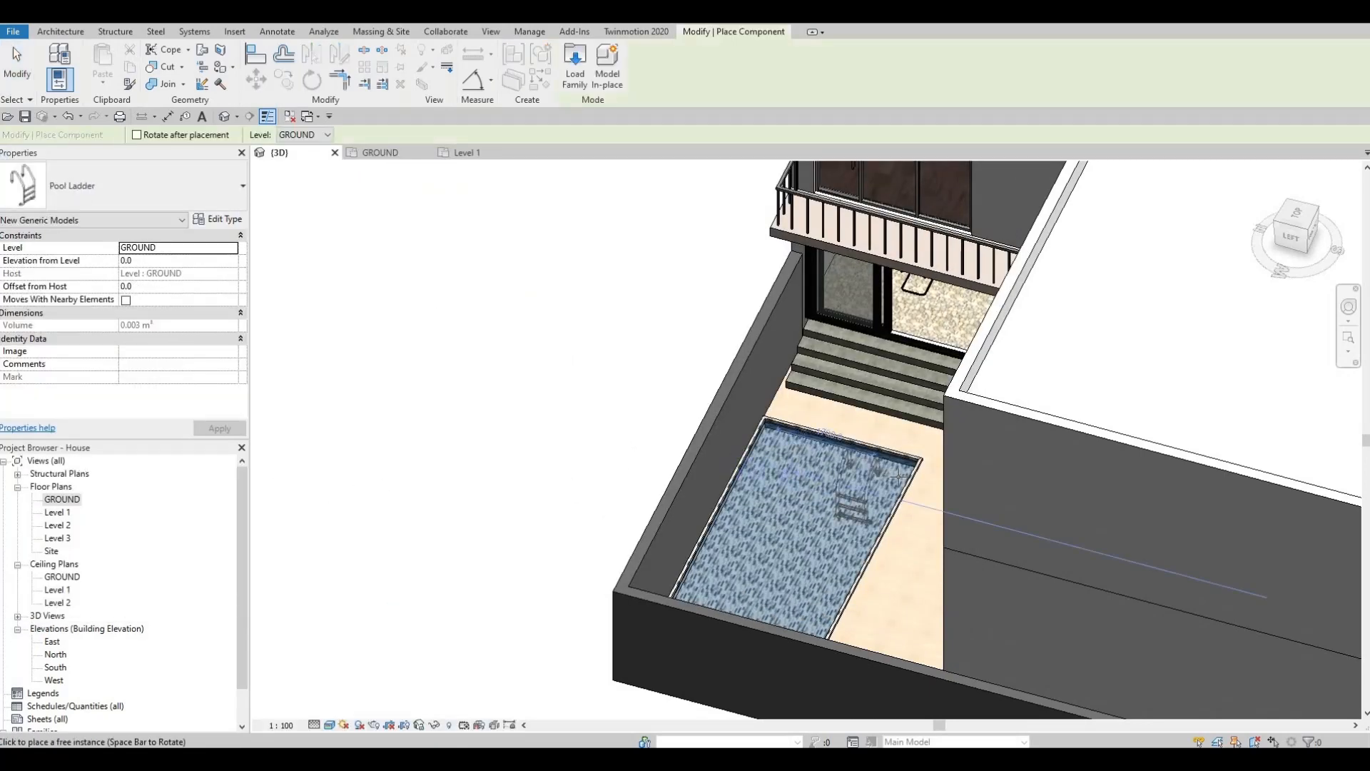
scroll(892, 475, "up", 3)
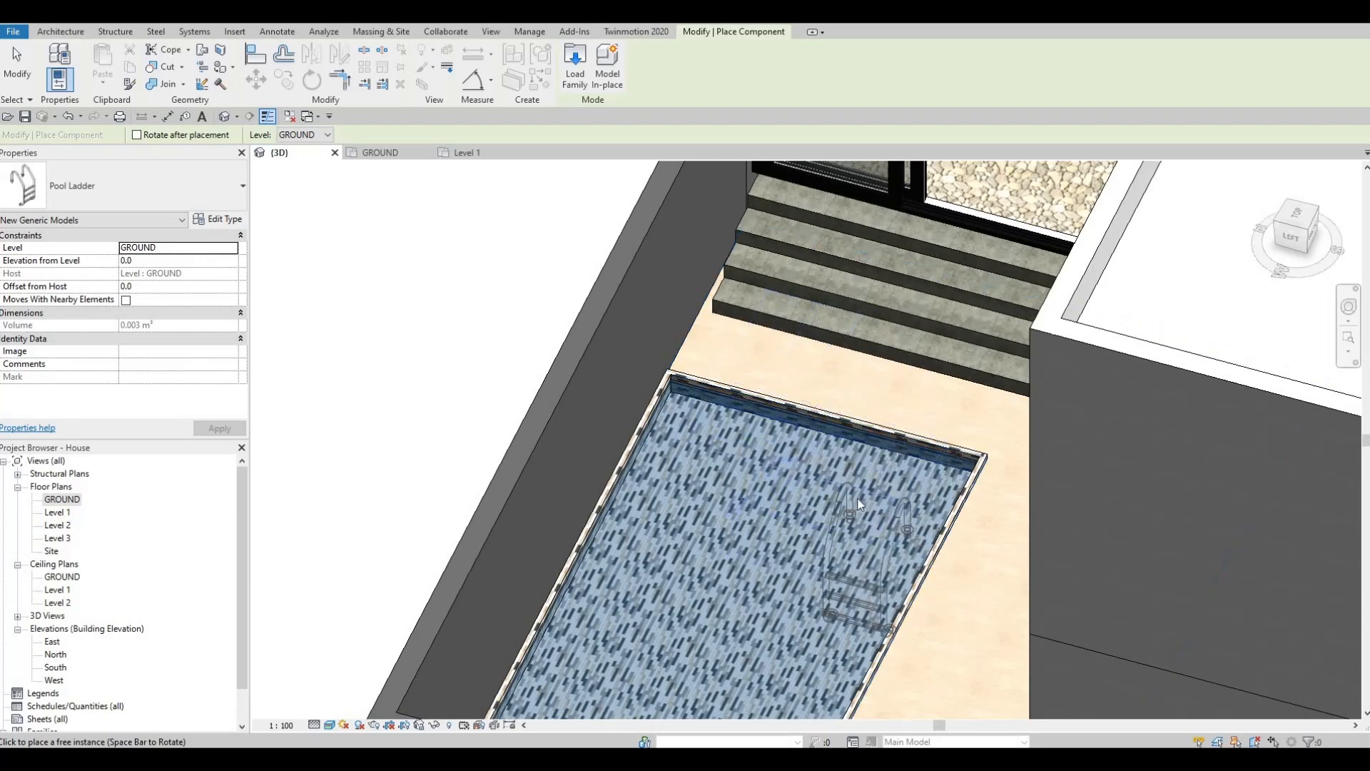
left_click(828, 572)
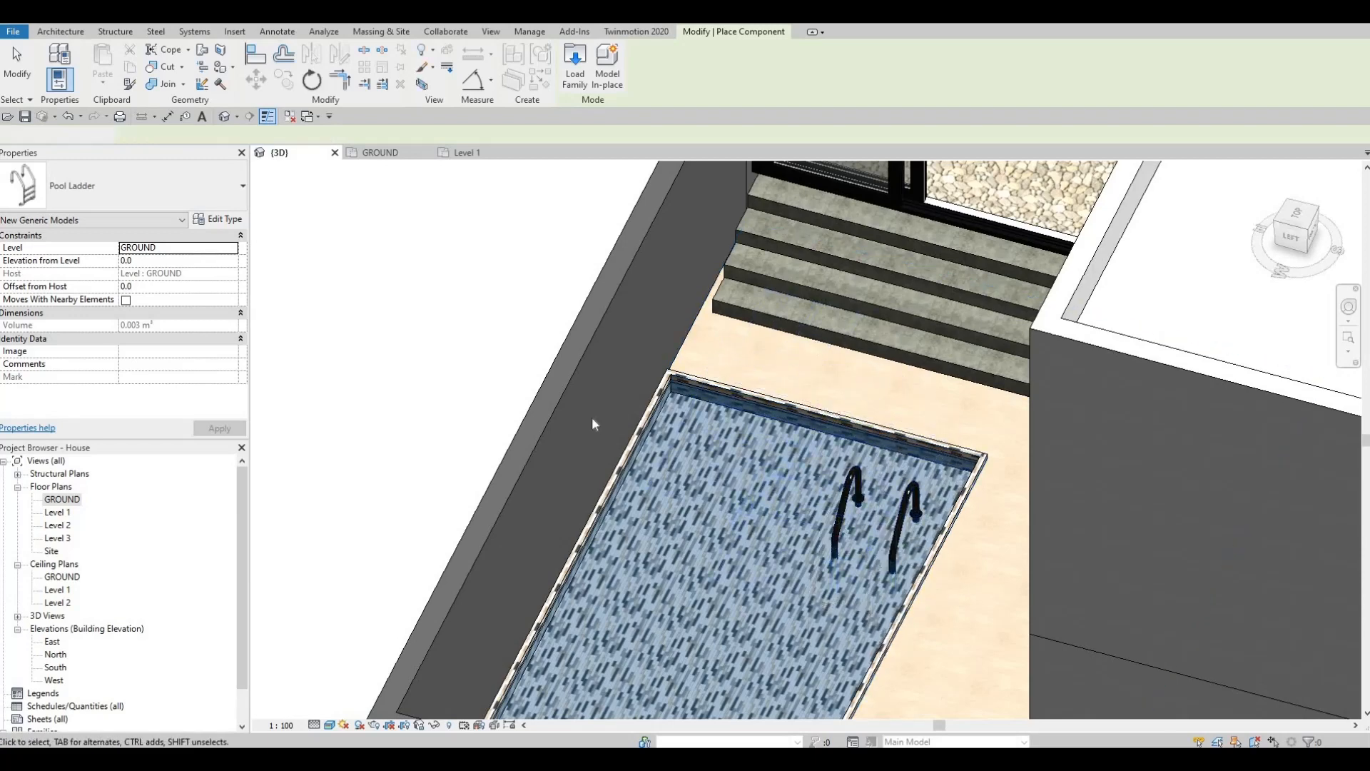
key("Escape")
key("Escape")
In the GROUND plan, rotate the pool ladder 90° clockwise so its handrail ends face the pool's long inner wall.
middle_click_drag(847, 497, 797, 477, "shift")
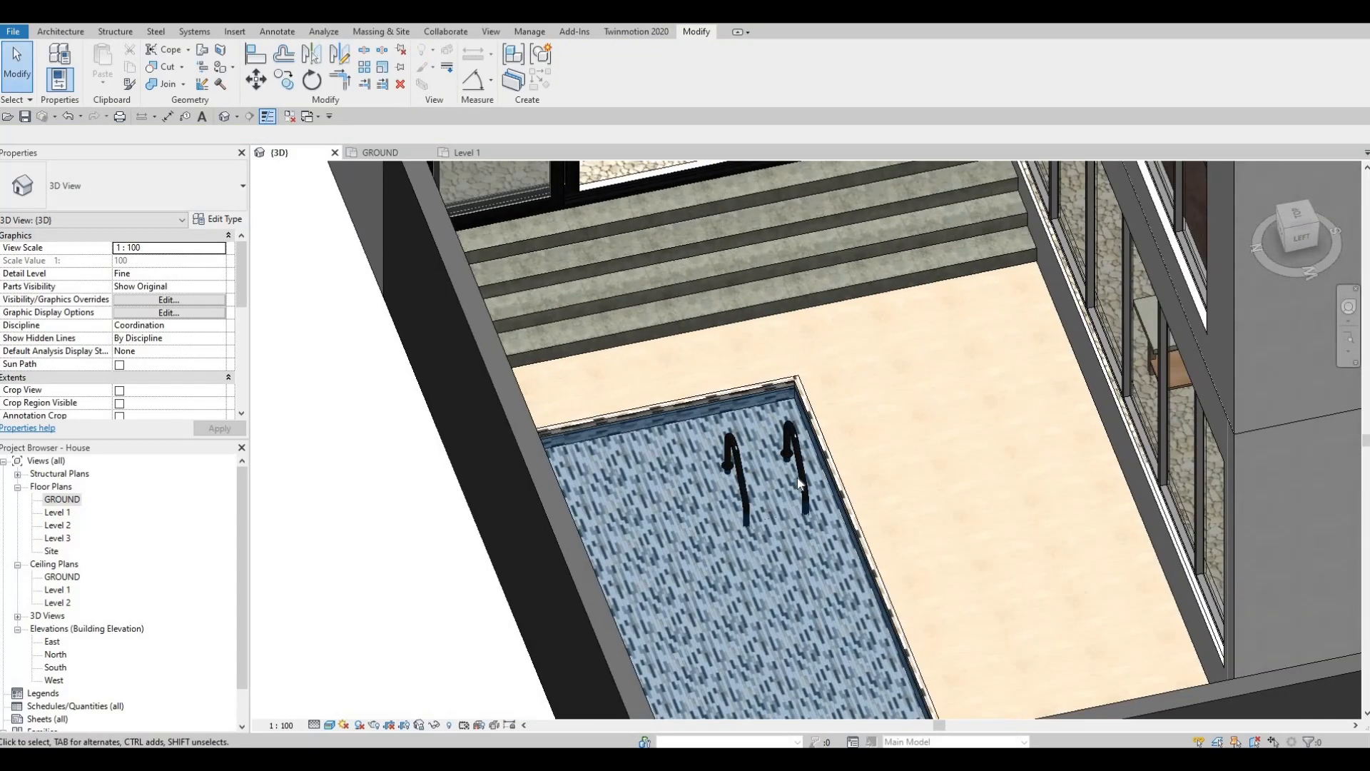
left_click(798, 477)
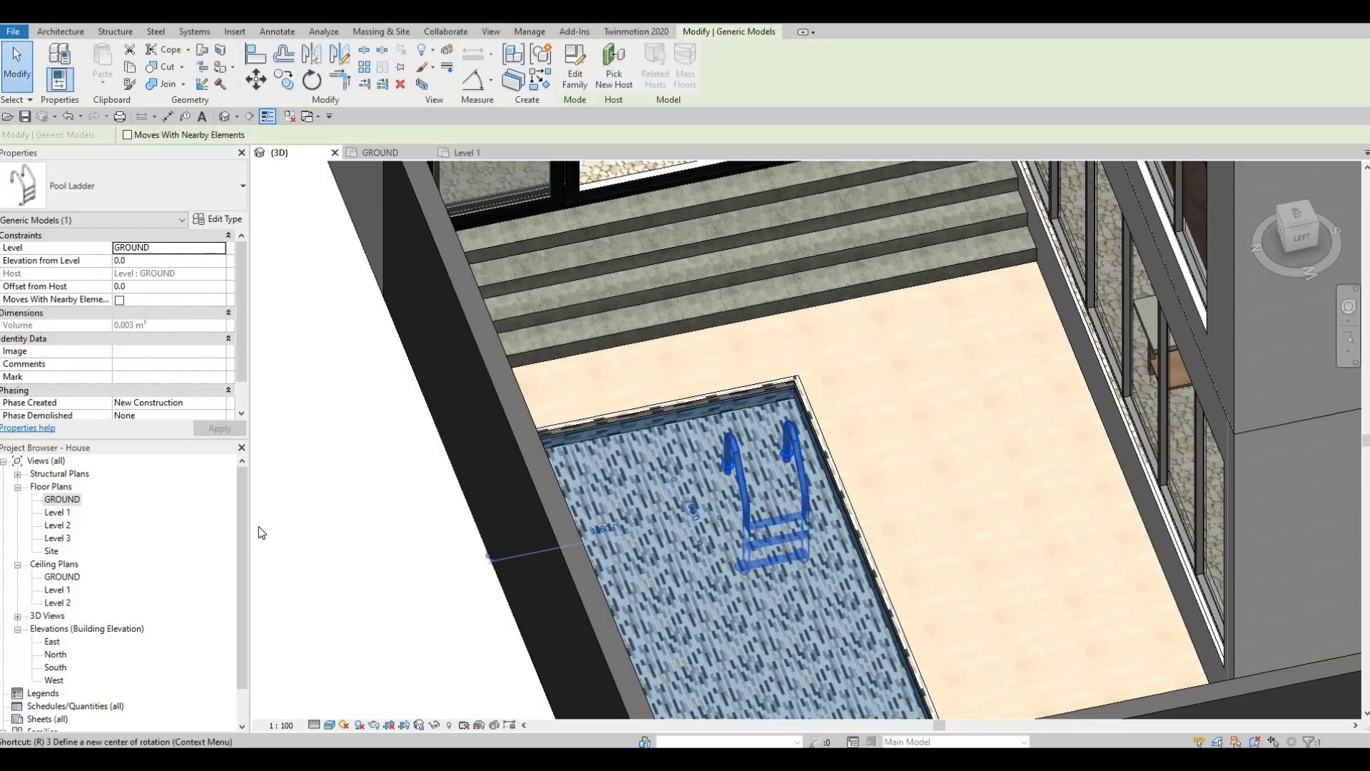
key("Escape")
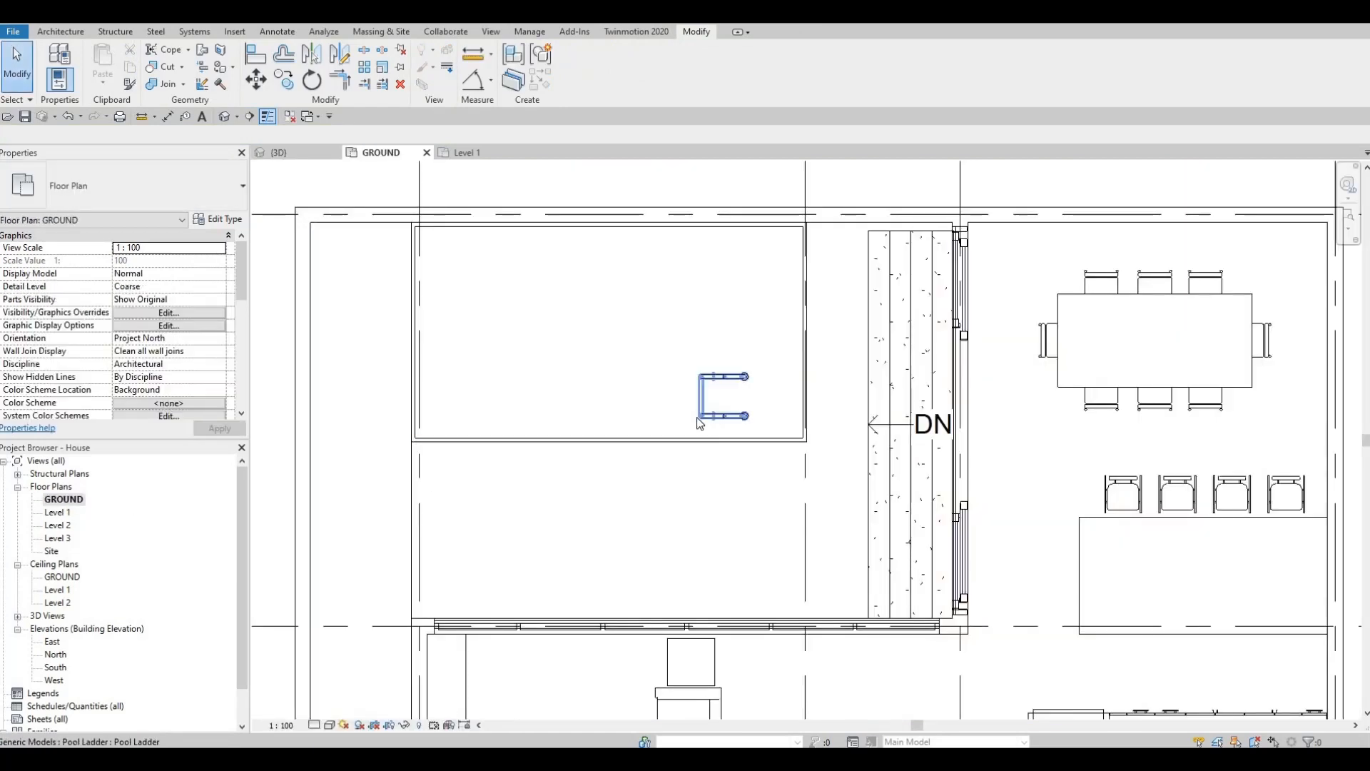
left_click(699, 418)
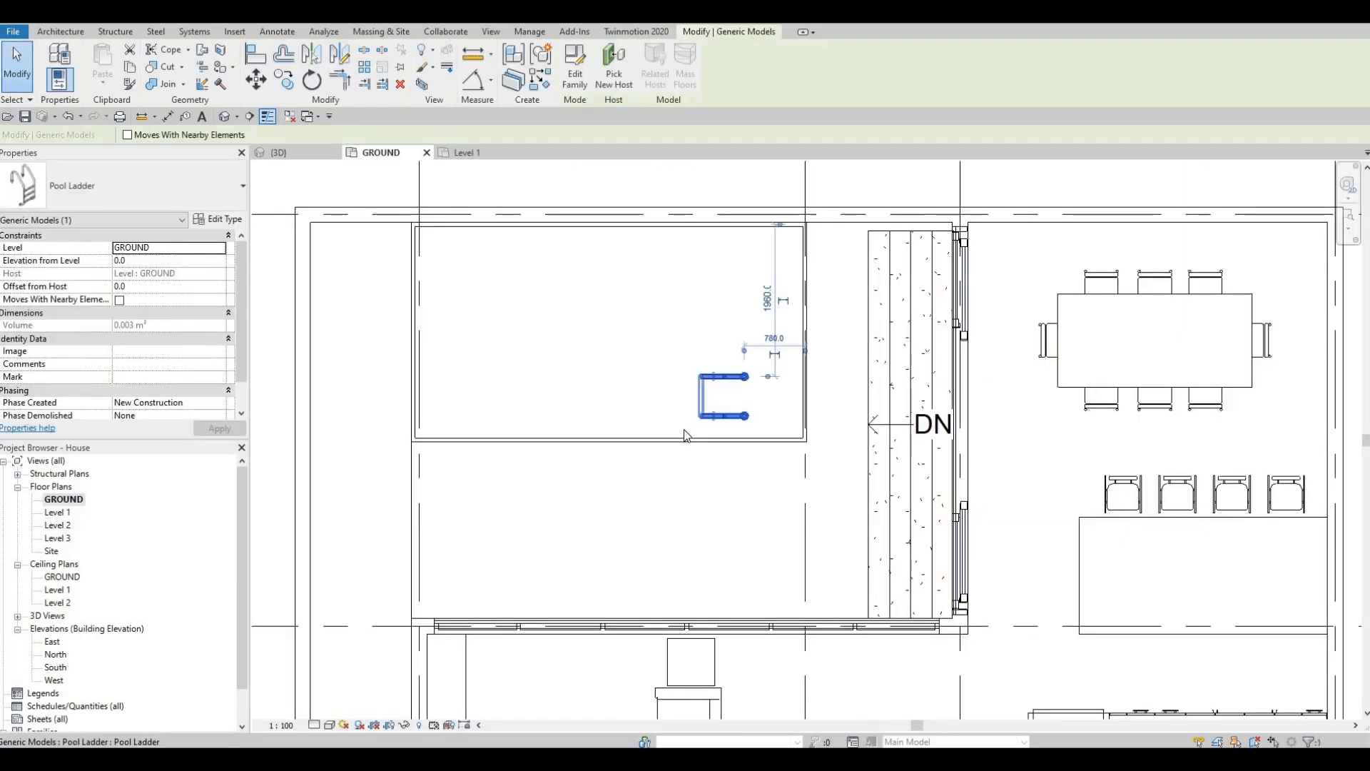
key("r")
key("o")
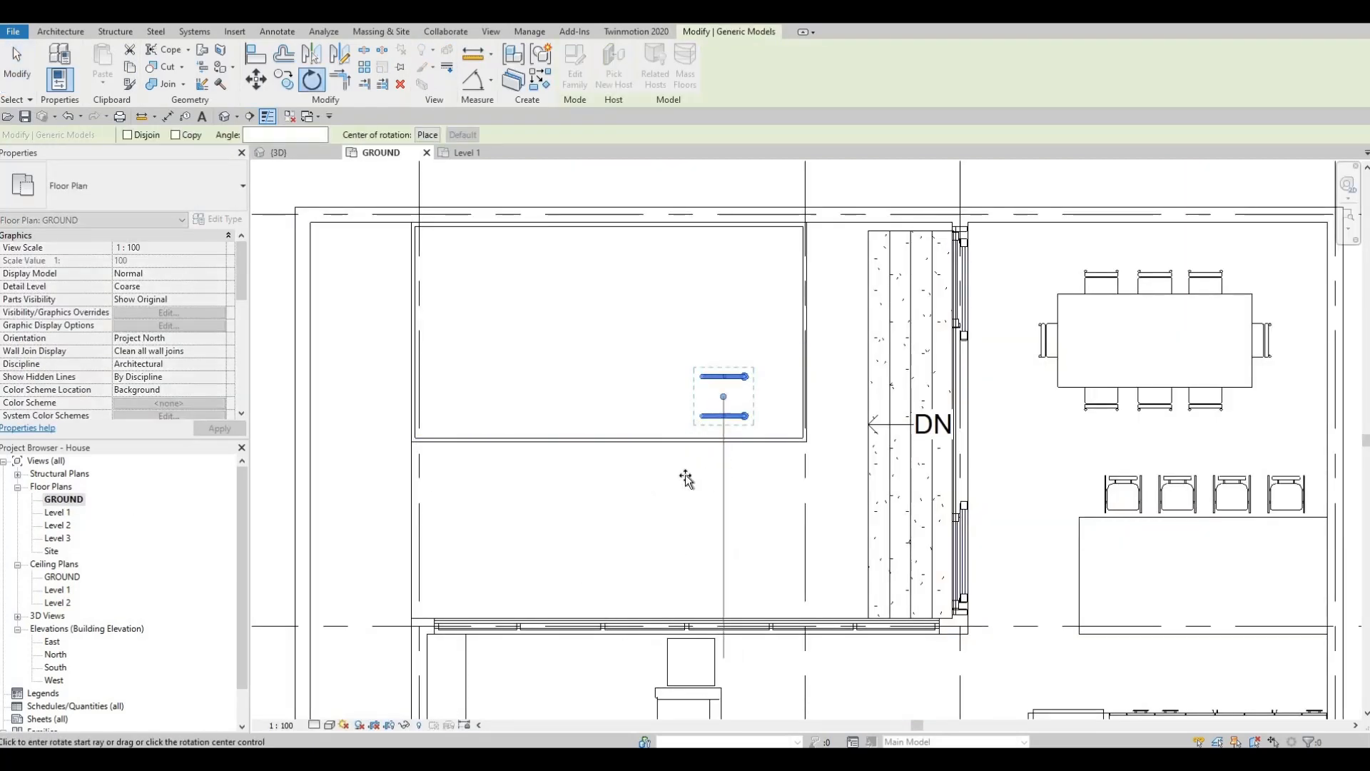
left_click(611, 437)
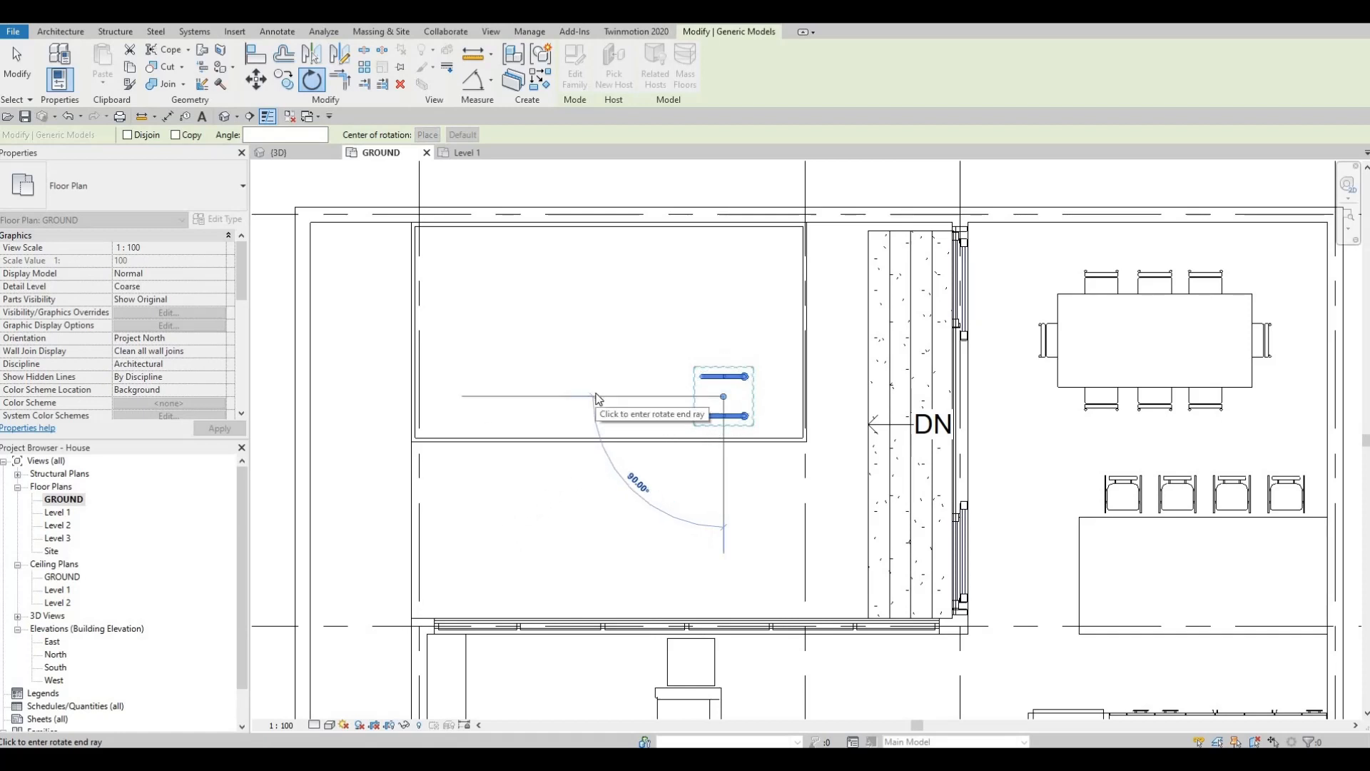
left_click(598, 398)
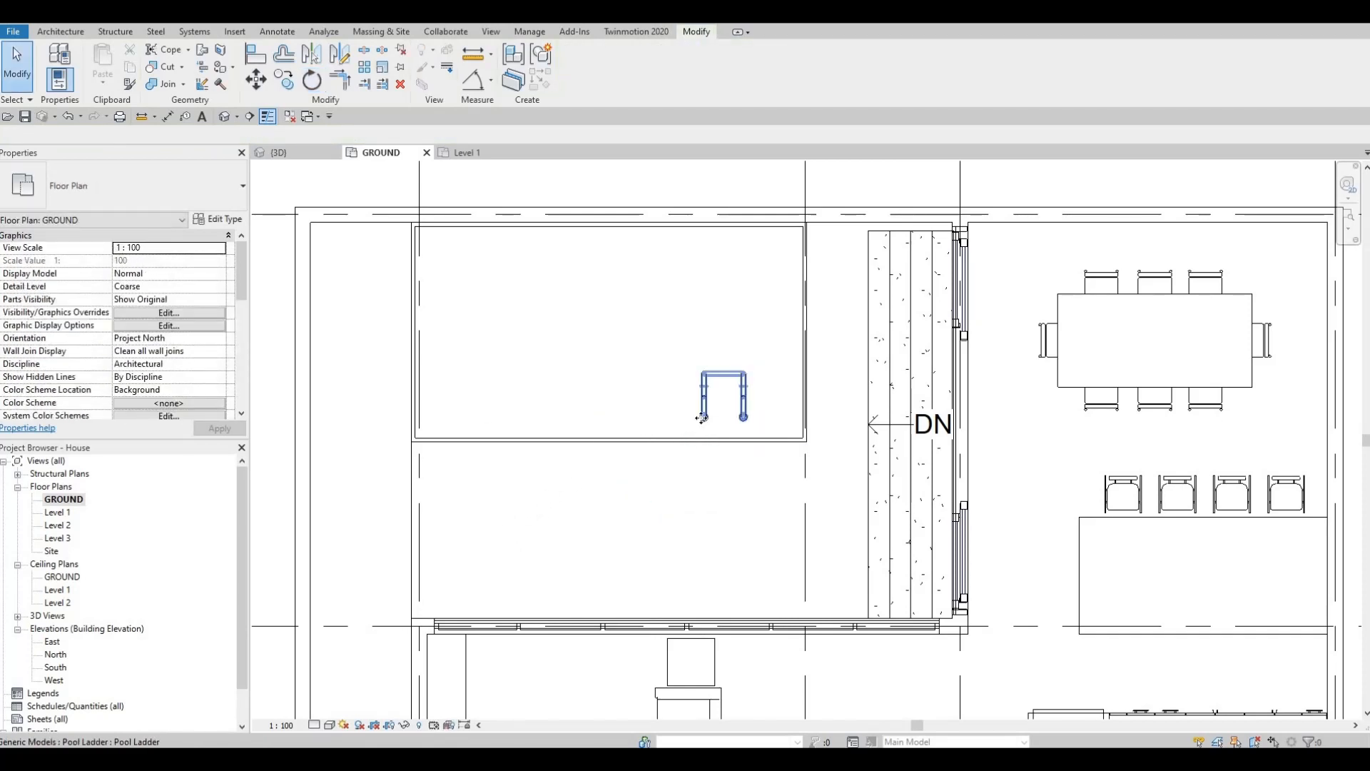
Move the pool ladder over the pool's long wall so its handrails reach the plywood floor, and check it in 3D.
left_click(702, 418)
key("Down")
key("Down")
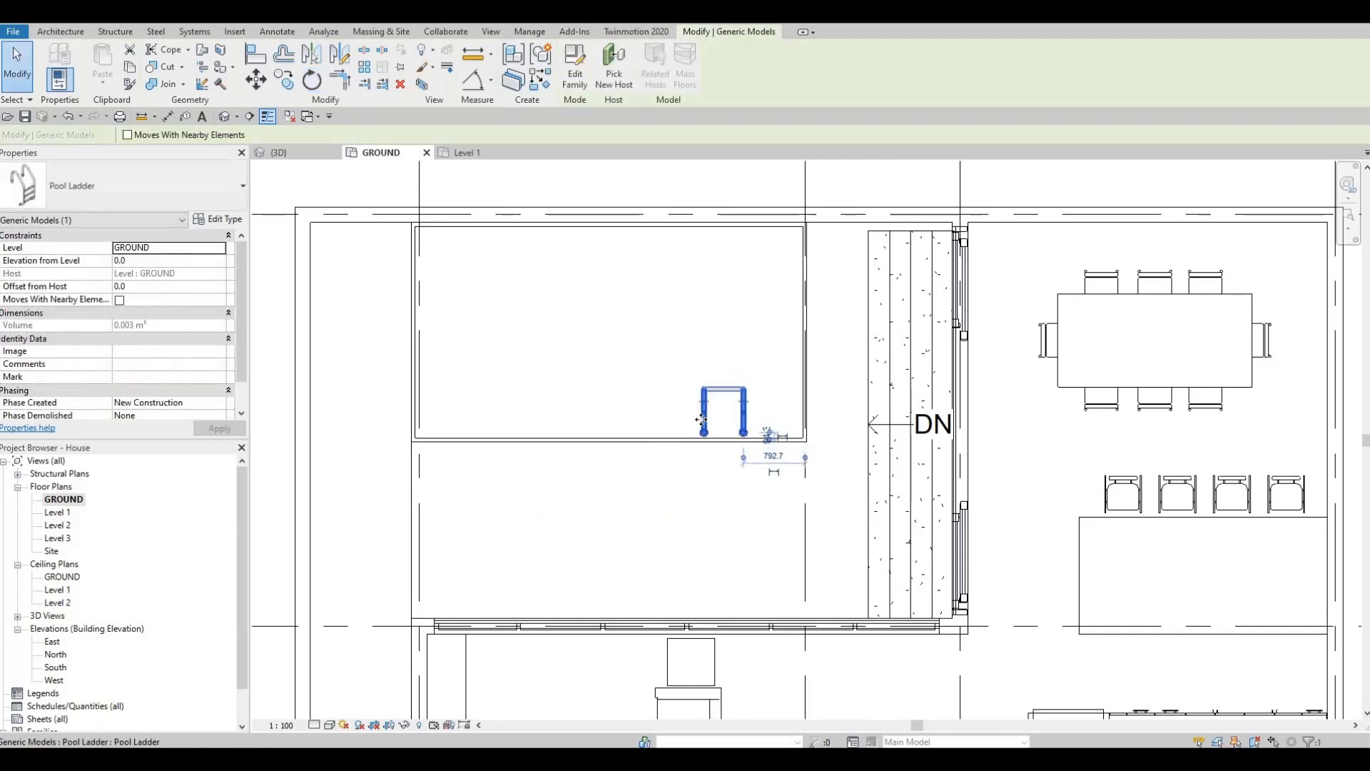
left_click_drag(702, 418, 713, 434)
left_click(287, 152)
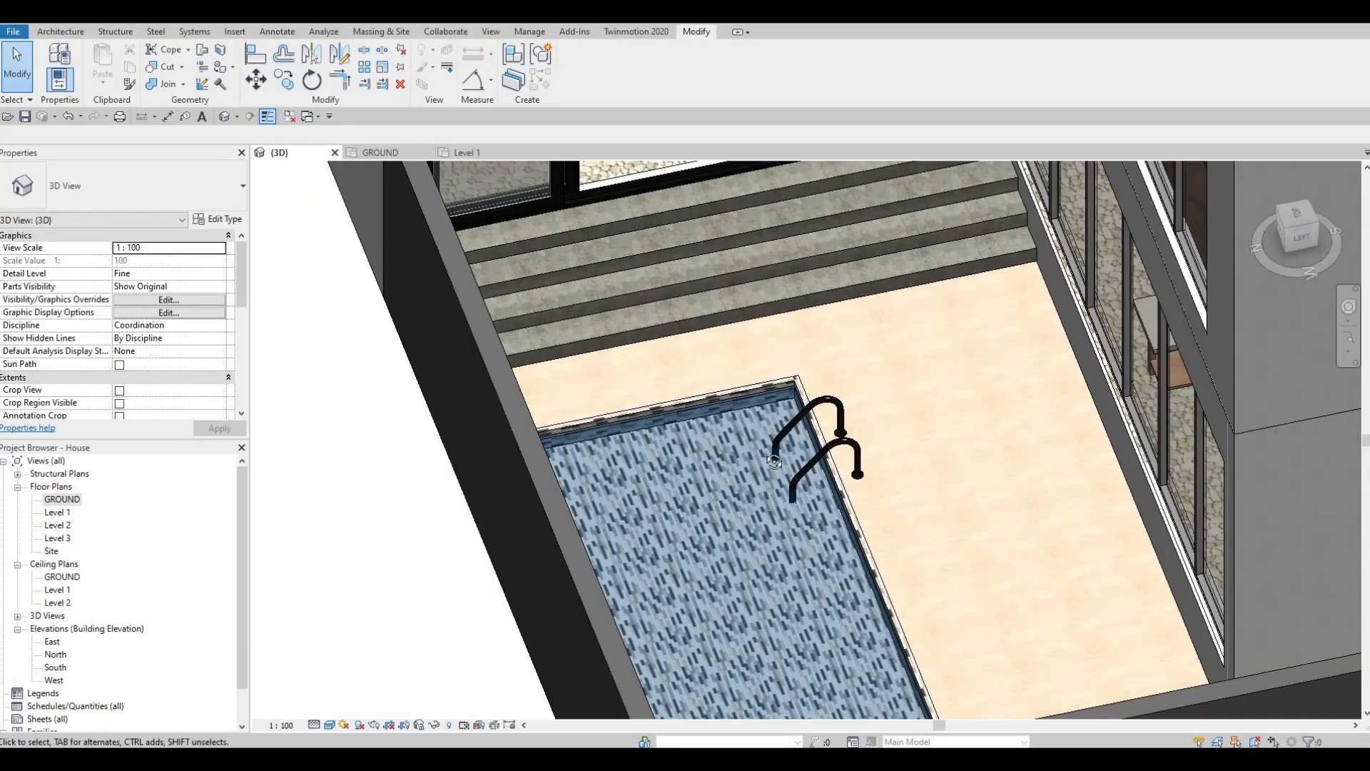
middle_click_drag(774, 462, 689, 456, "shift")
scroll(690, 457, "down", 3)
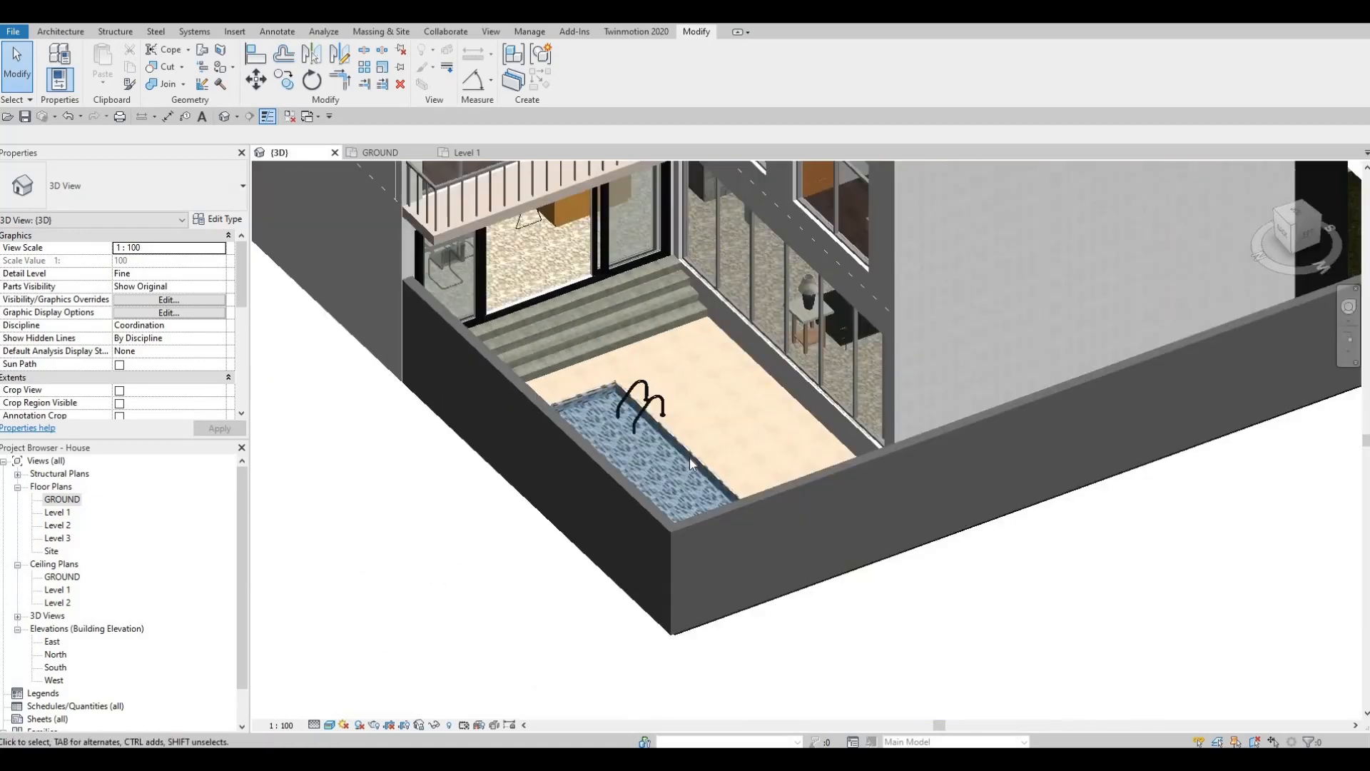
Try to deepen the water inside the pool by stretching it downward with its shape handle, and undo the change.
left_click(637, 489)
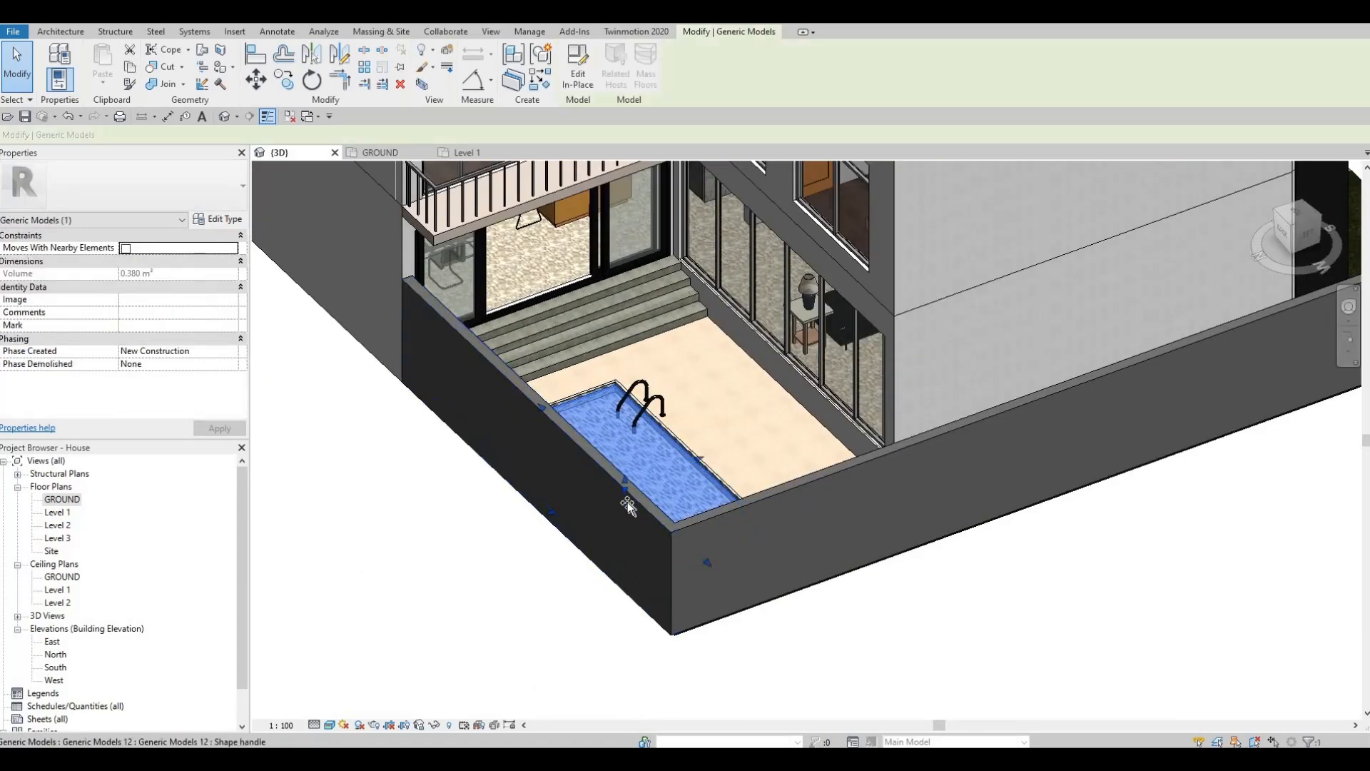
left_click_drag(629, 514, 641, 485)
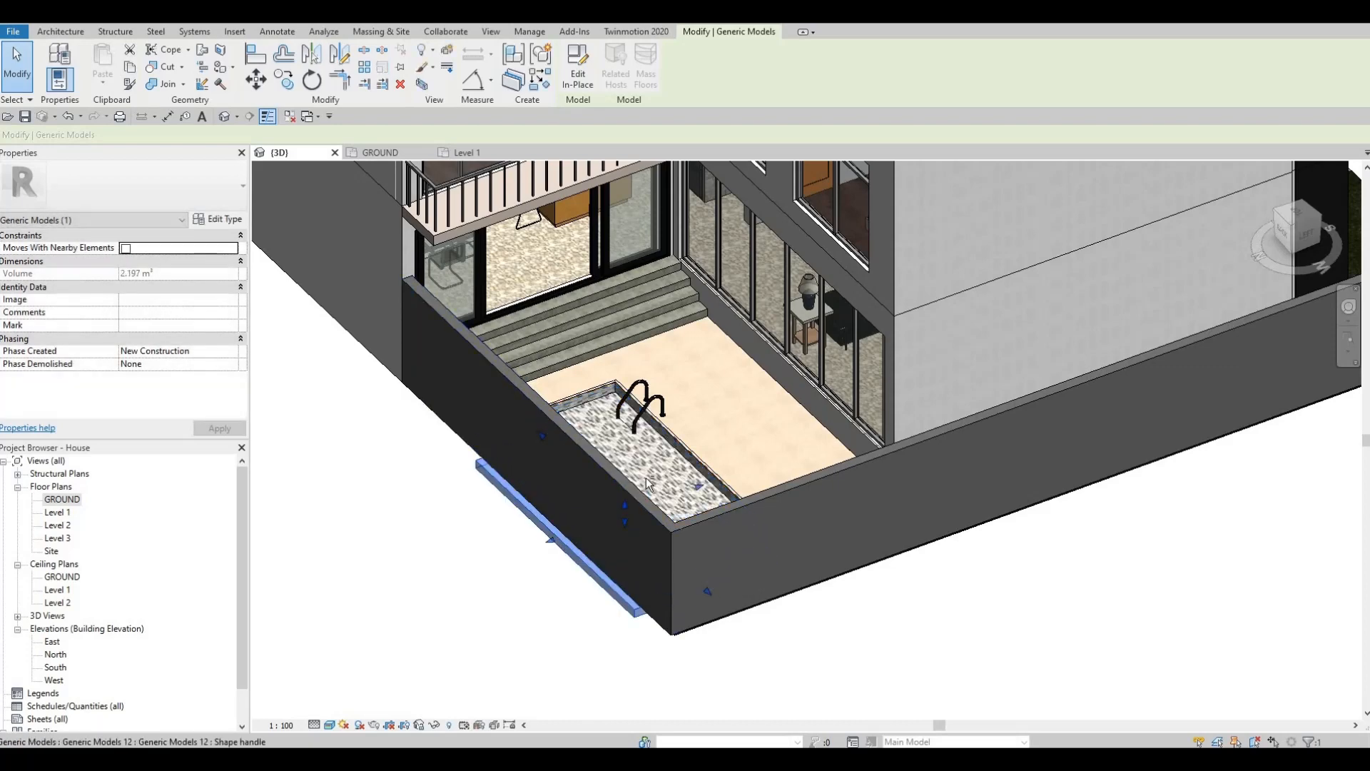
scroll(657, 453, "up", 5)
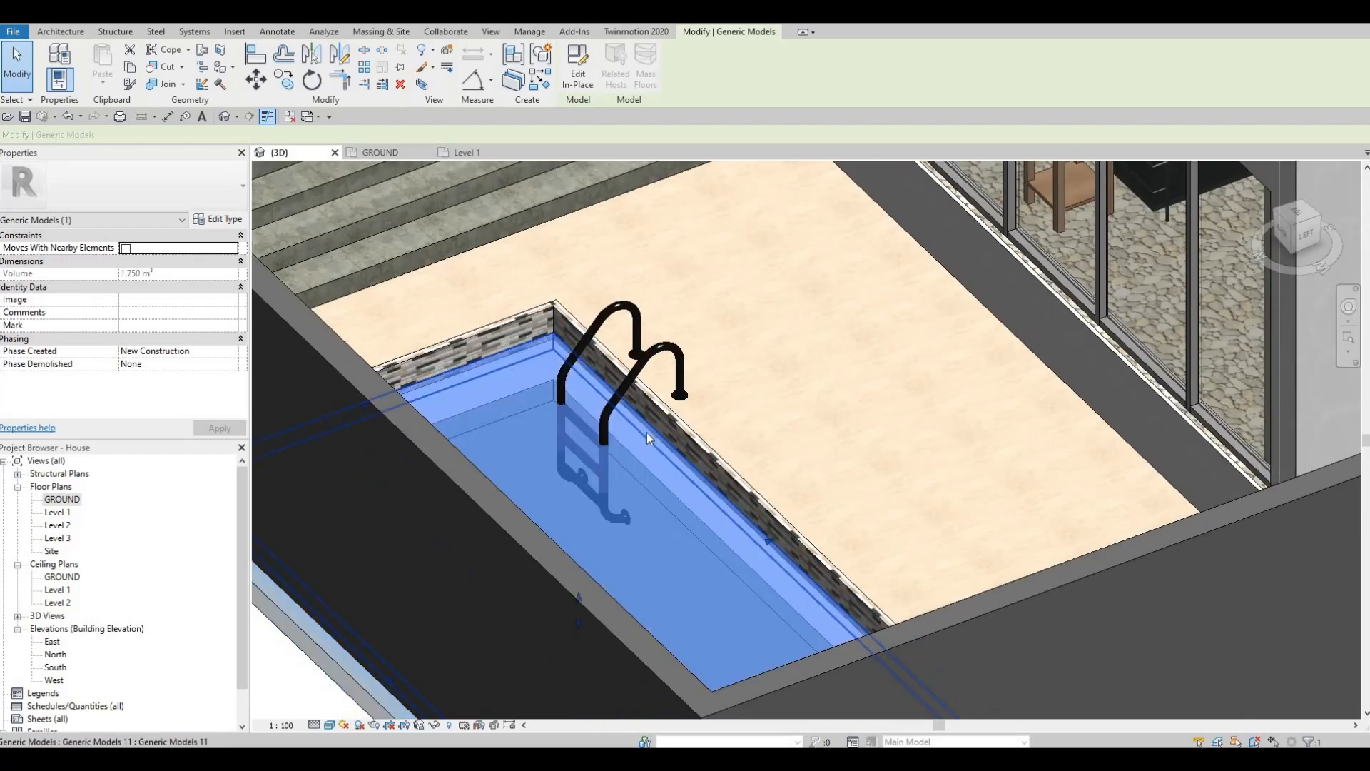
scroll(646, 433, "down", 2)
key("Escape")
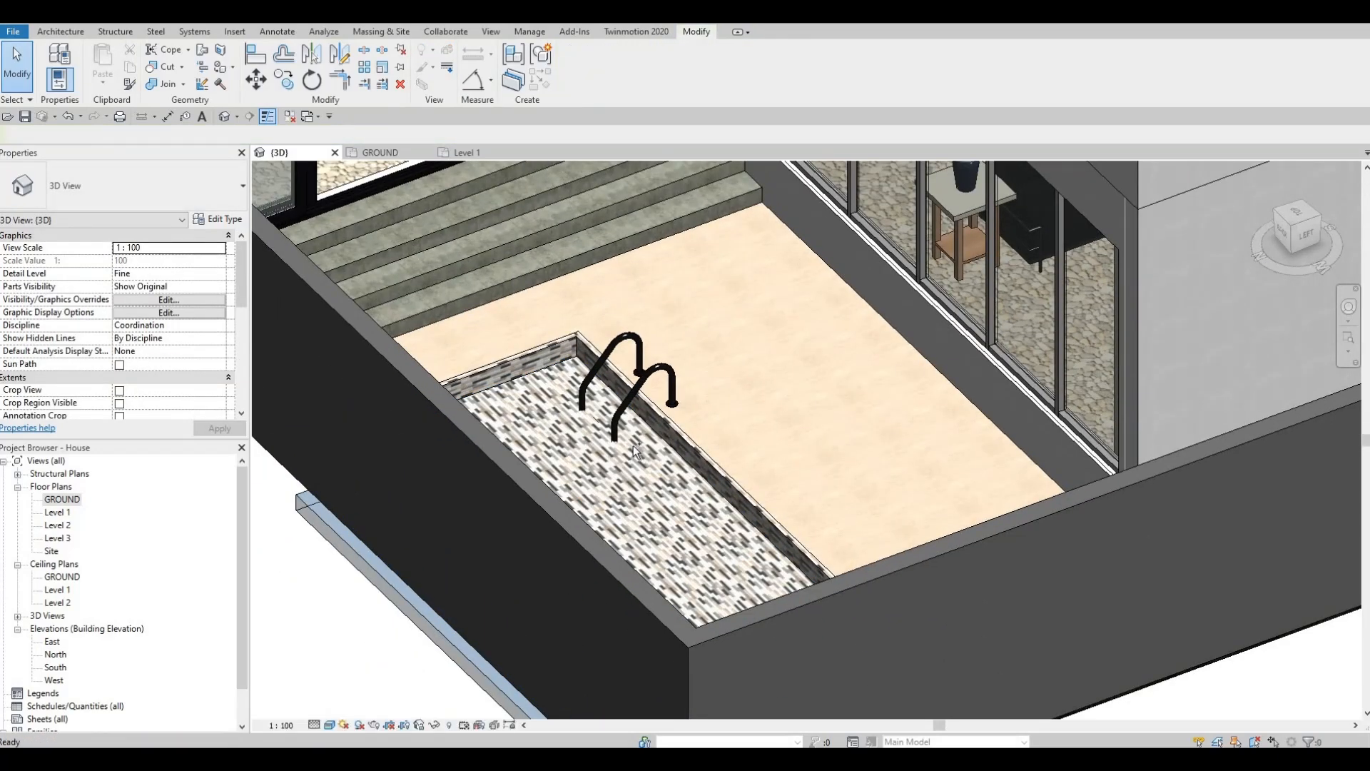
scroll(633, 449, "down", 2)
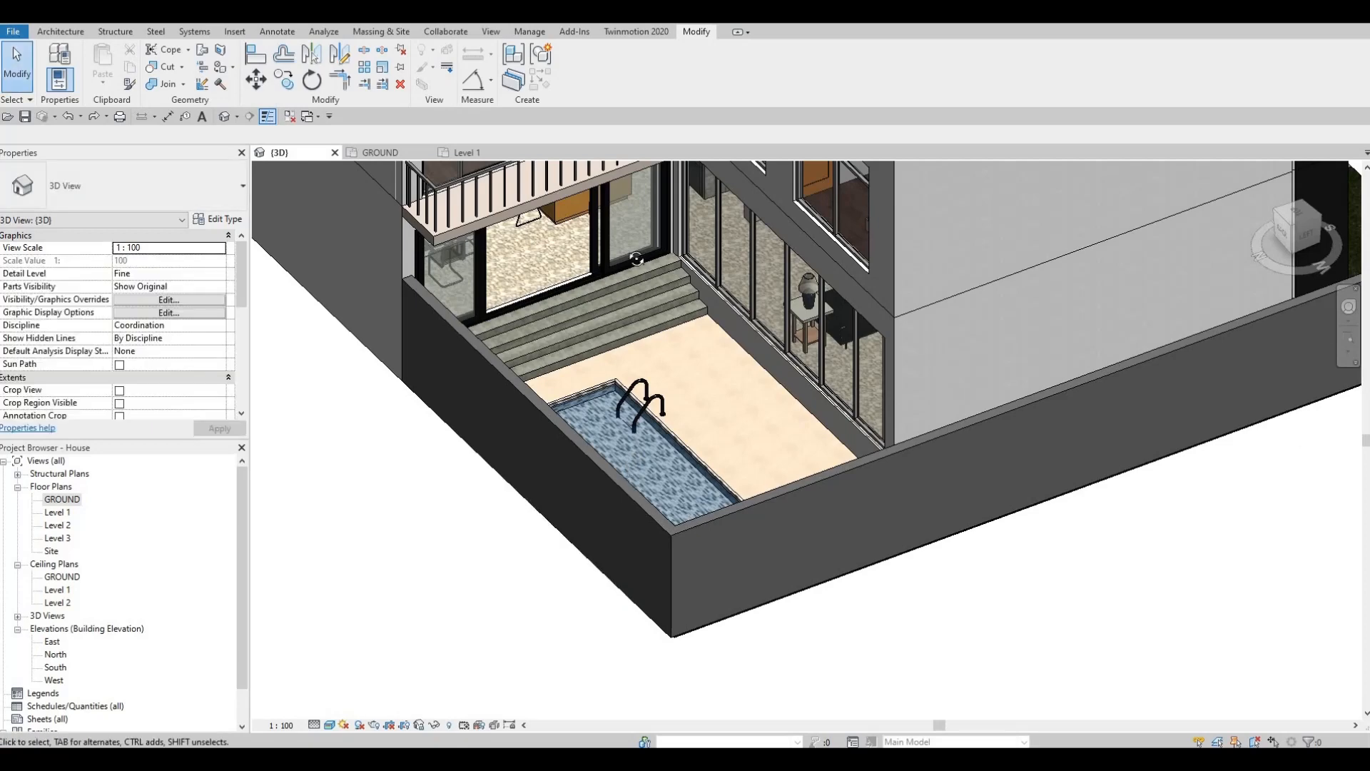
Set the base offset of all four connected tiled pool walls to -1000.
middle_click_drag(578, 413, 613, 446, "shift")
scroll(613, 448, "up", 4)
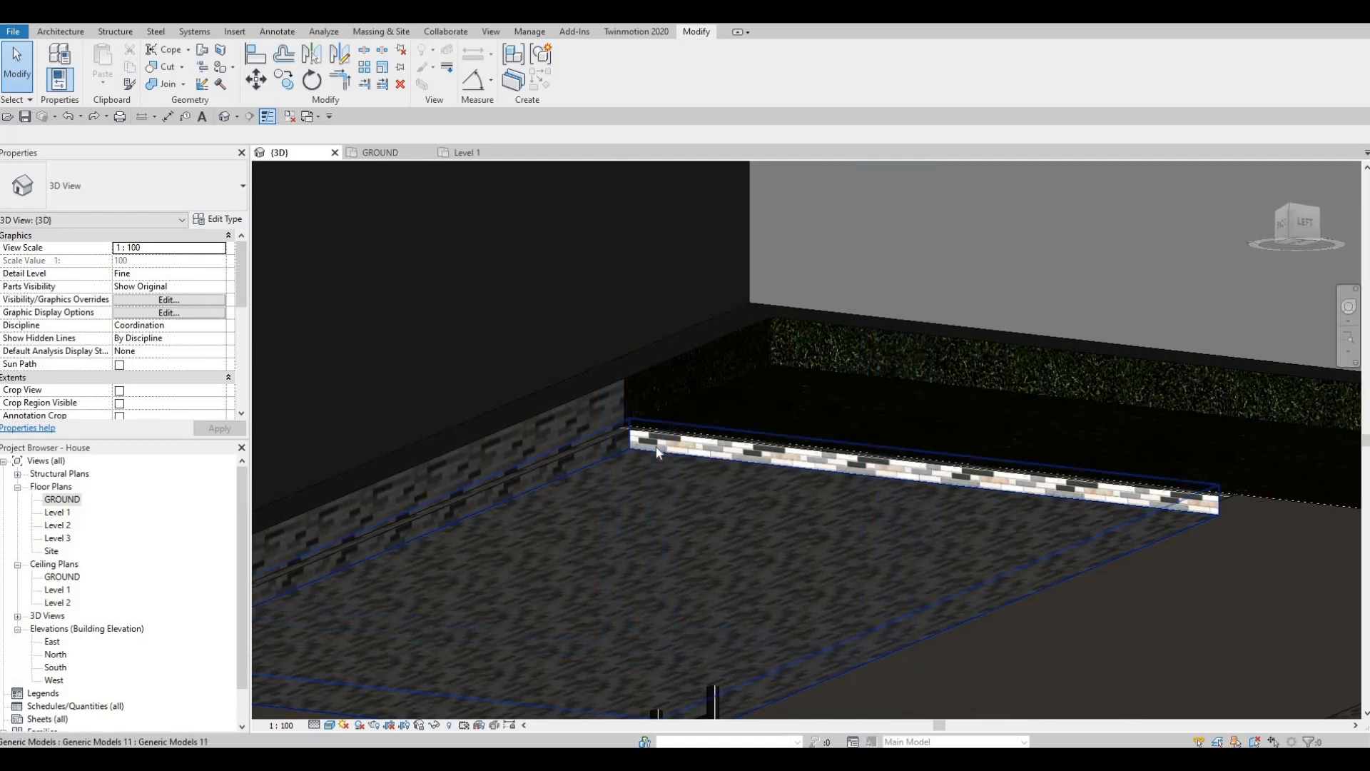
left_click(656, 446)
middle_click_drag(660, 464, 647, 238, "shift")
key("Escape")
key("Tab")
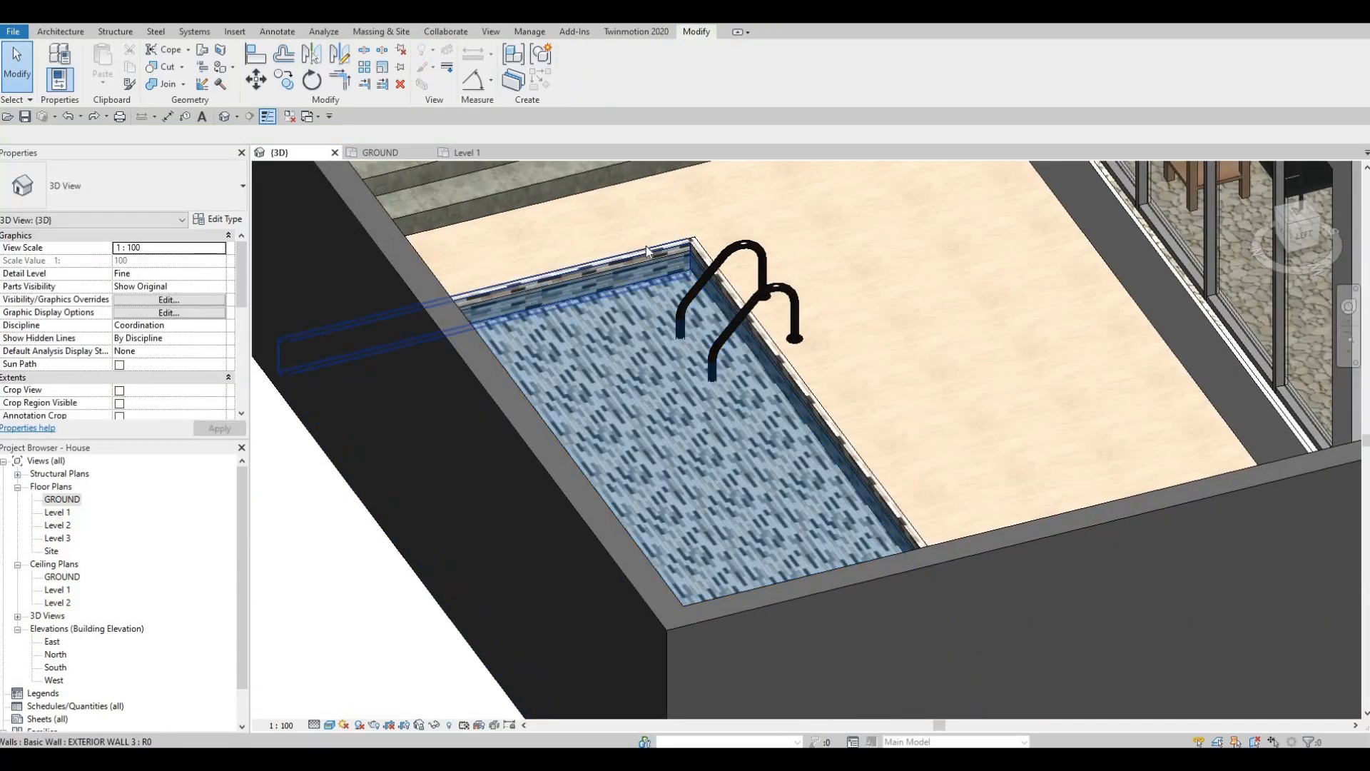
left_click(646, 249)
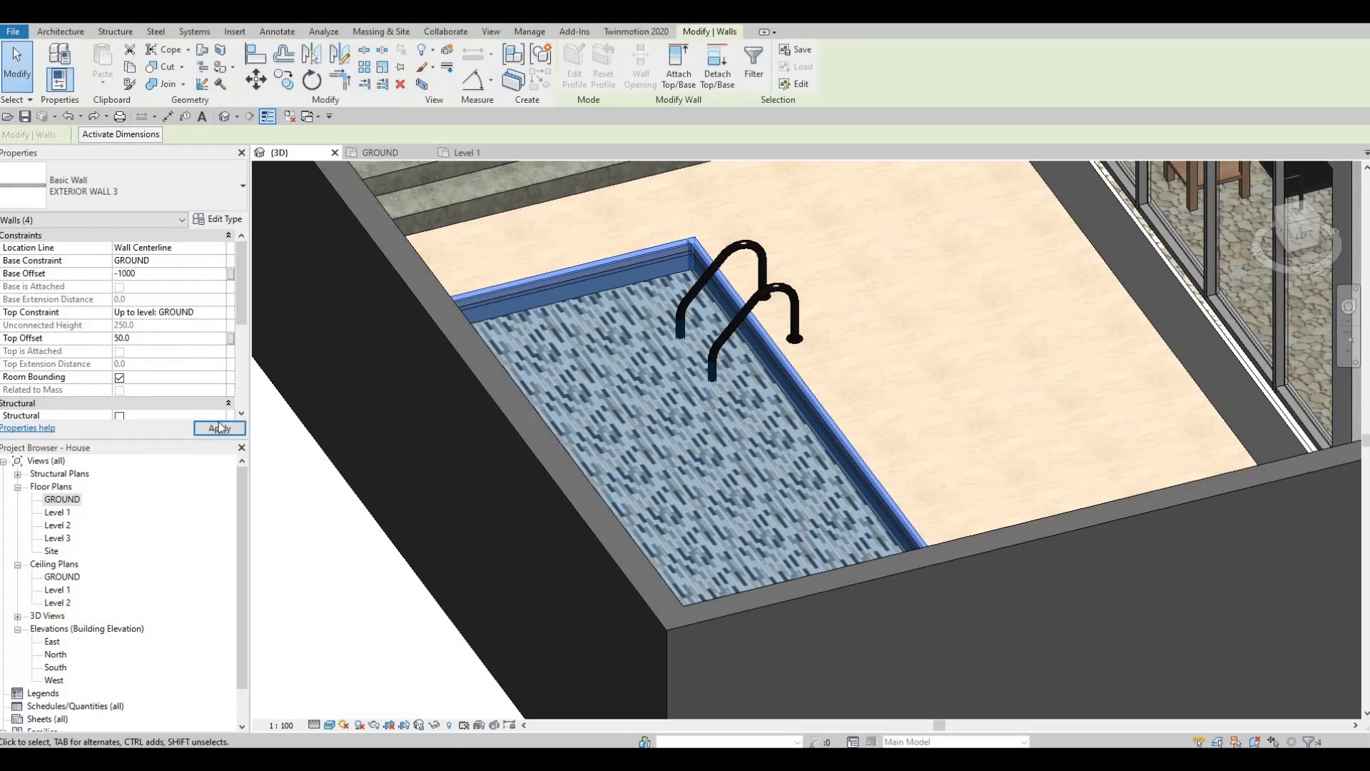
left_click(220, 428)
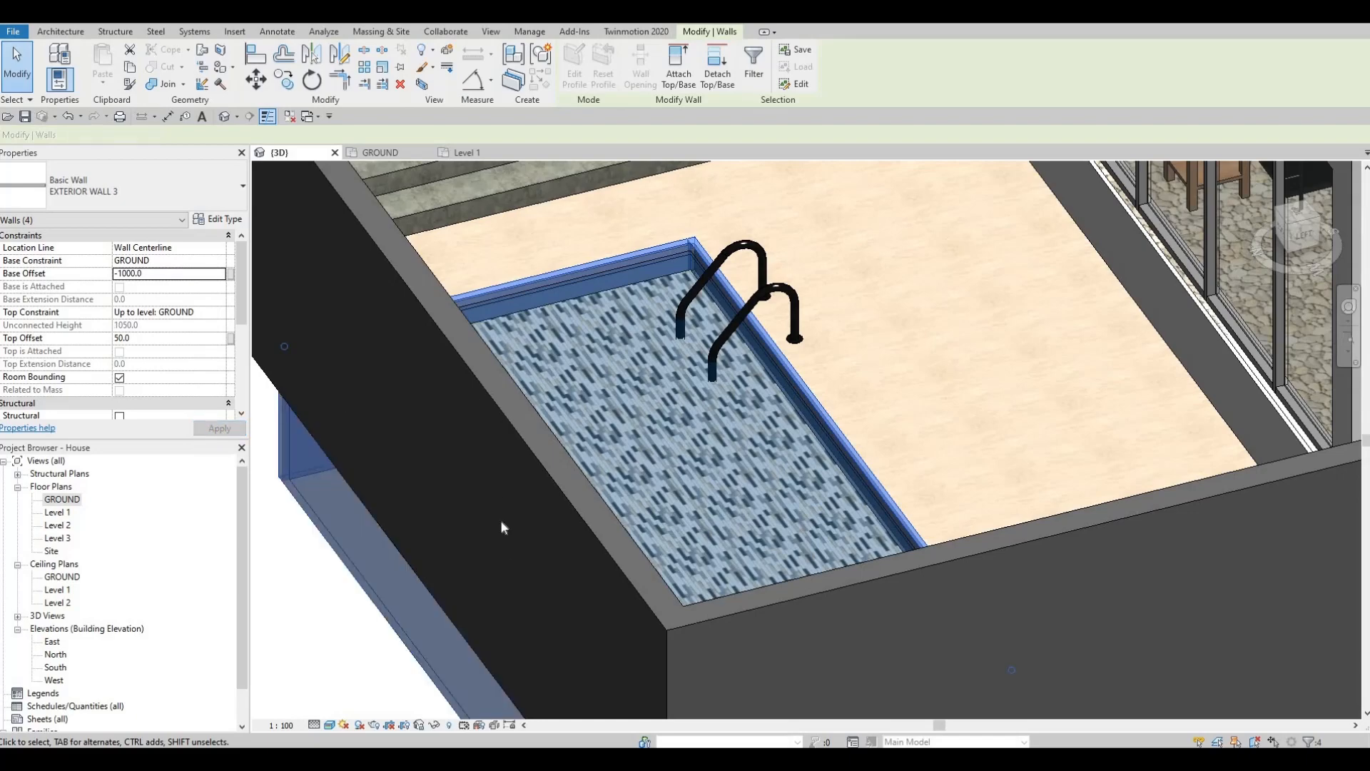
key("Escape")
From below, lower the pool's tiled base to the bottom of the deepened walls and extend the water down to it.
middle_click_drag(565, 477, 668, 351, "shift")
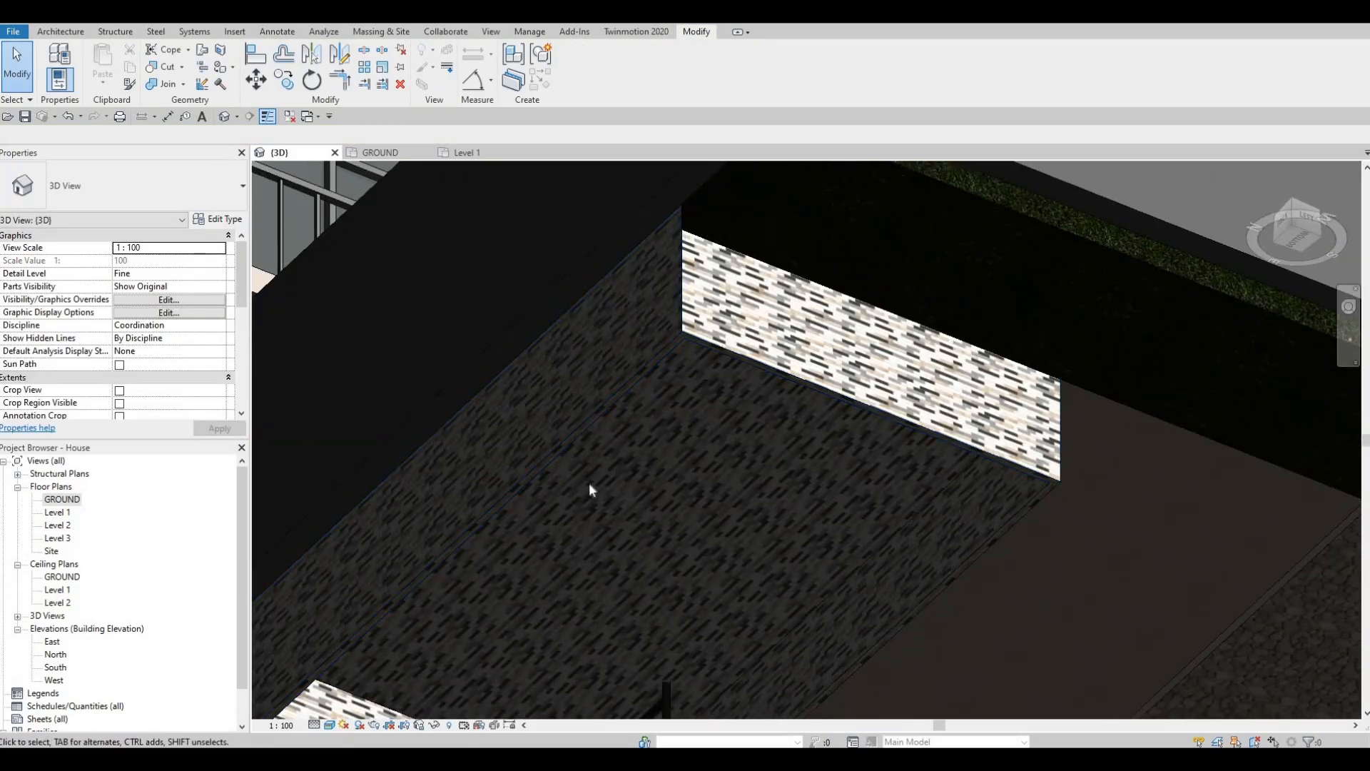
middle_click_drag(589, 482, 482, 549, "shift")
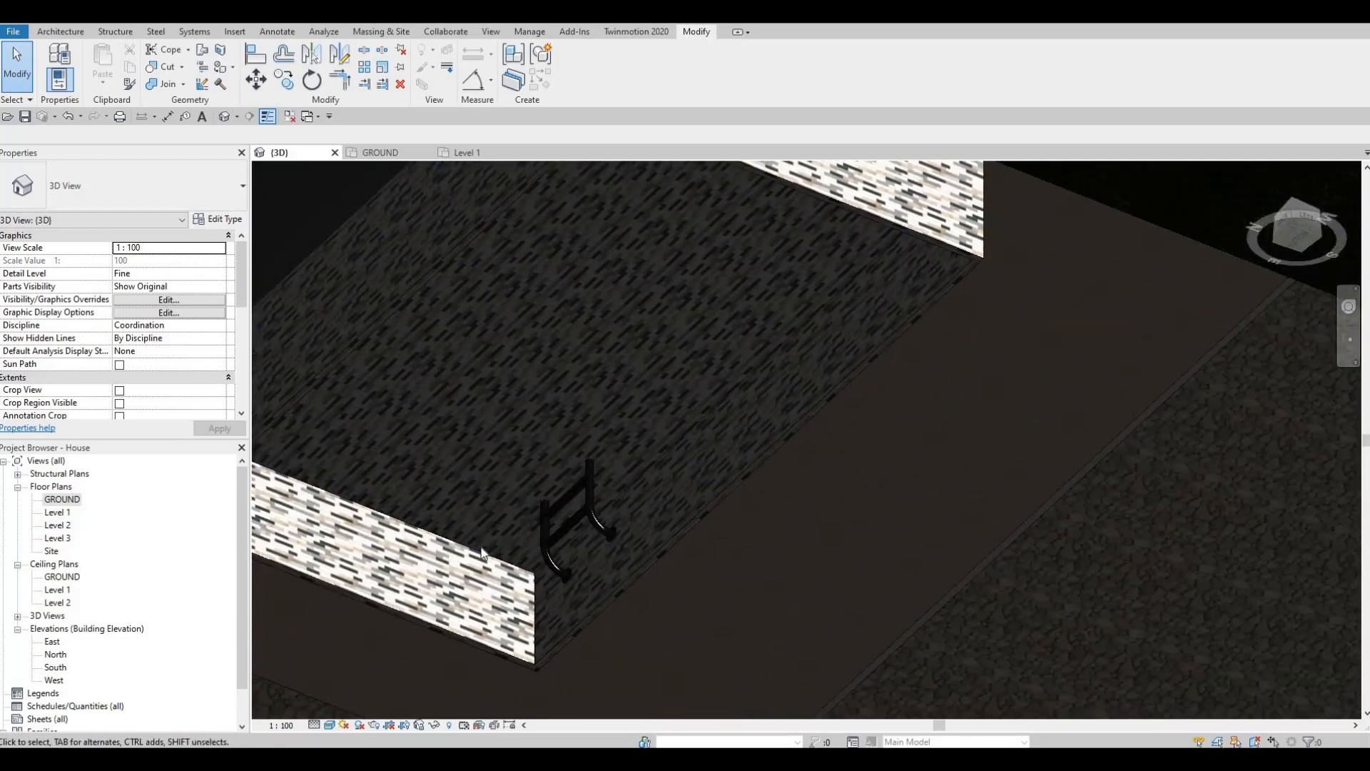
left_click(534, 474)
middle_click_drag(550, 424, 562, 348, "shift")
left_click_drag(562, 349, 555, 414)
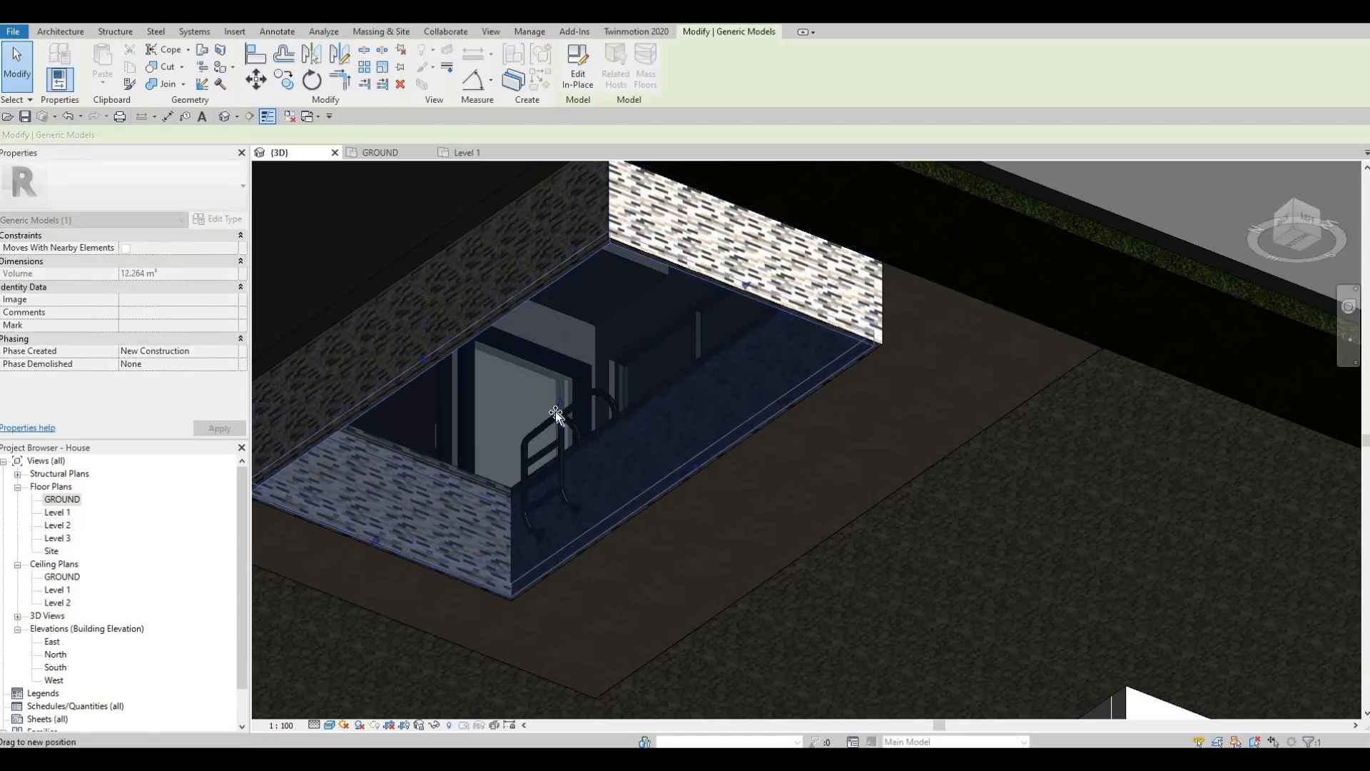
left_click(535, 688)
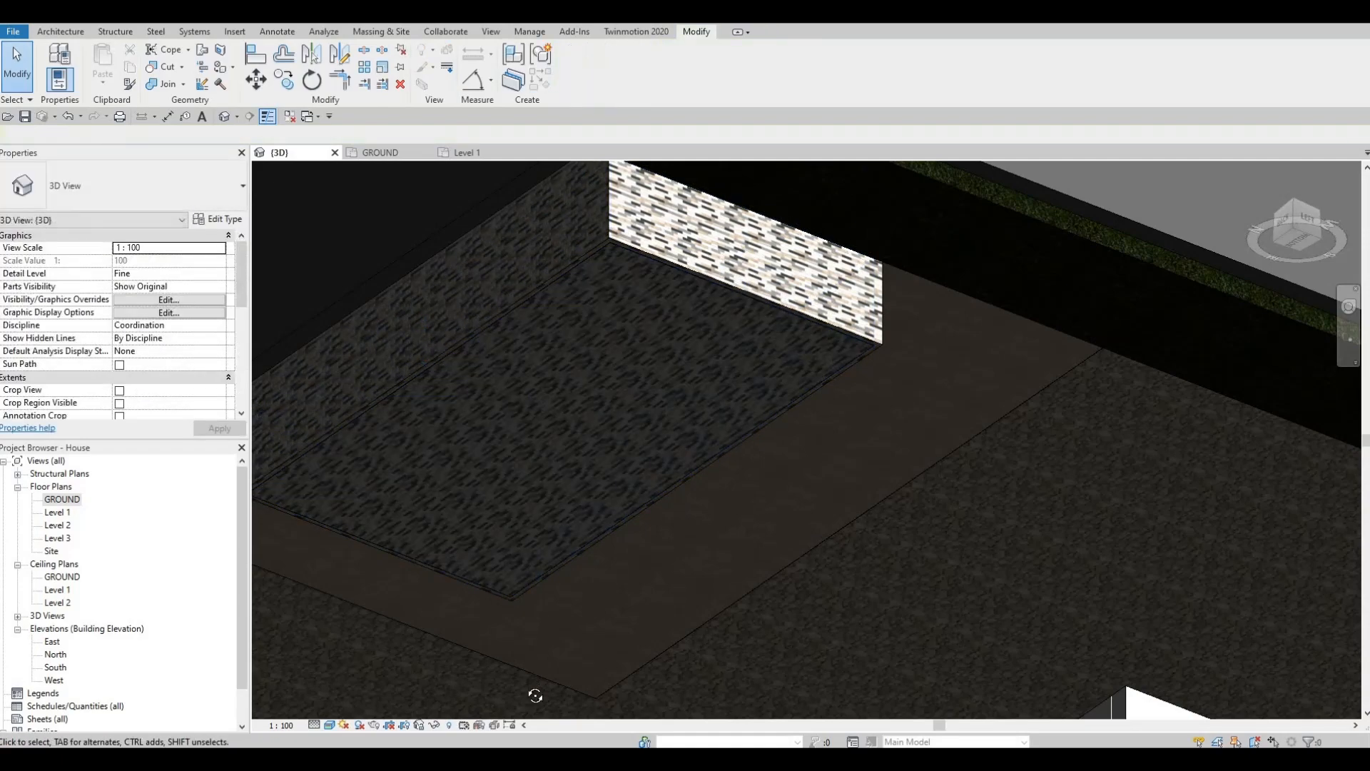
middle_click_drag(535, 691, 642, 300, "shift")
scroll(642, 272, "down", 1)
scroll(642, 273, "up", 2)
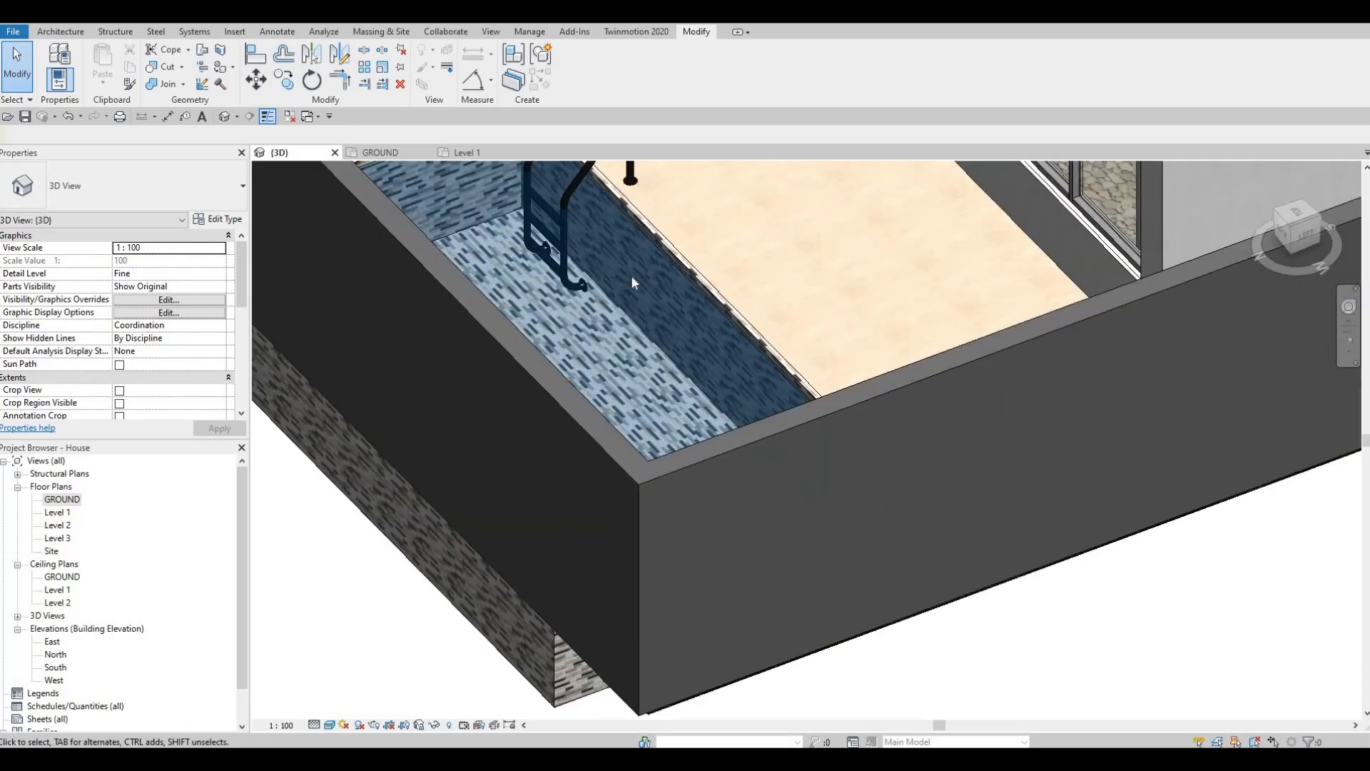
In the GROUND plan, nudge the pool ladder farther outward across the pool's long wall and check its fit in 3D.
scroll(625, 273, "down", 1)
middle_click_drag(625, 273, 357, 314, "shift")
double_click(63, 499)
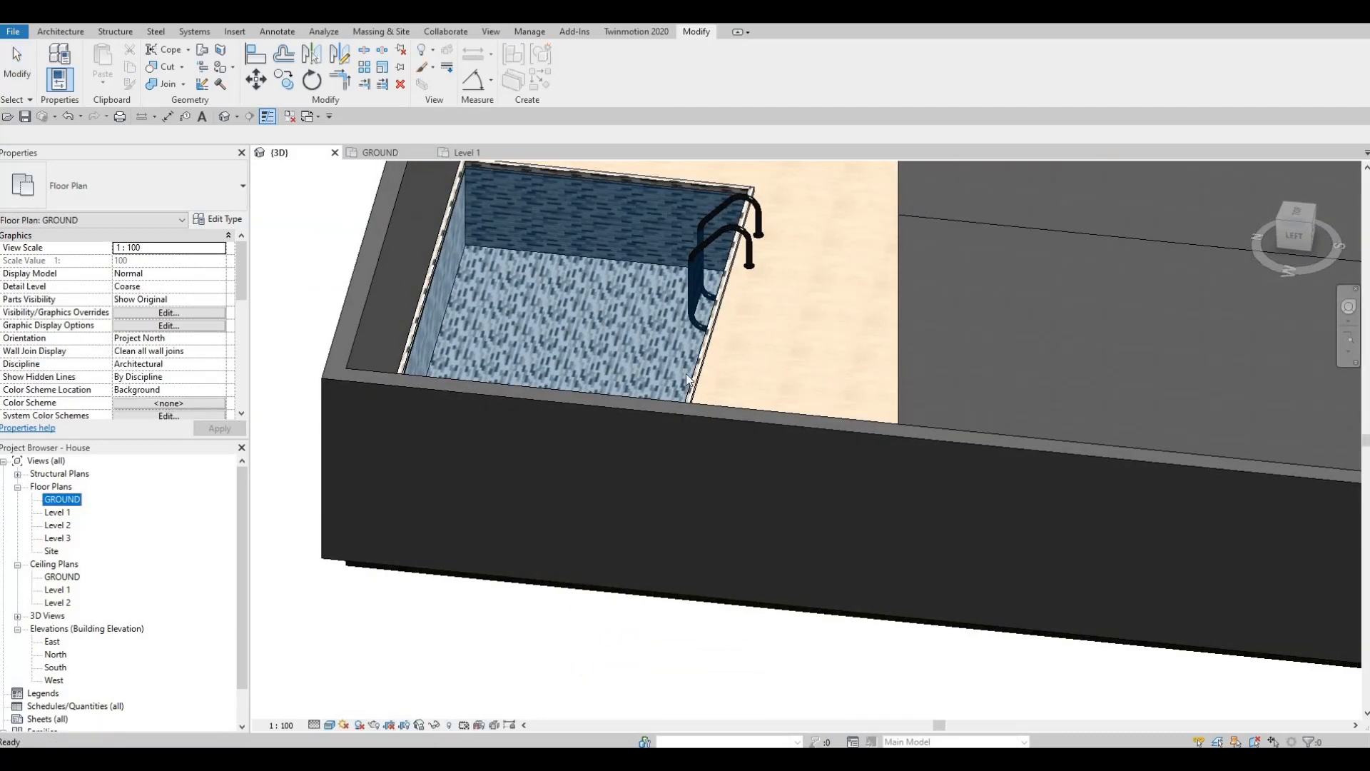
left_click(716, 429)
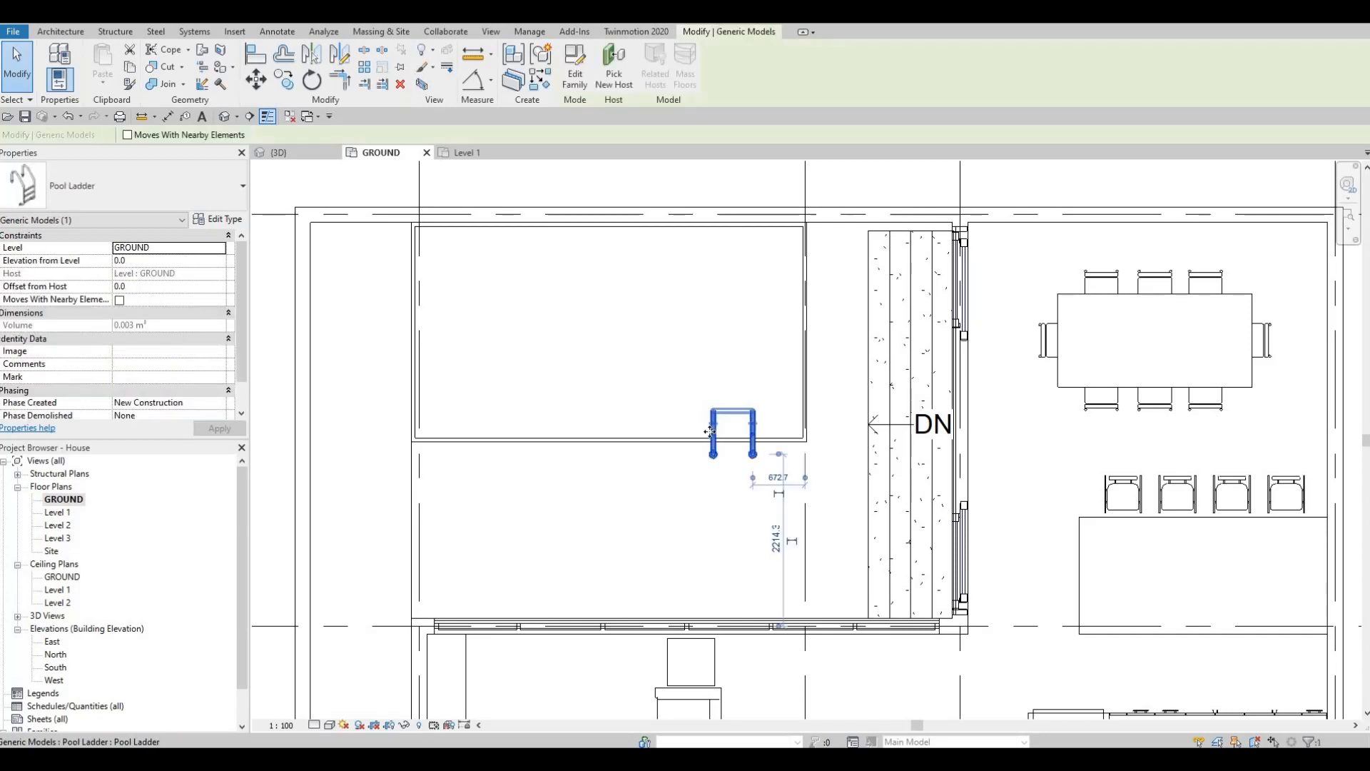
key("Down")
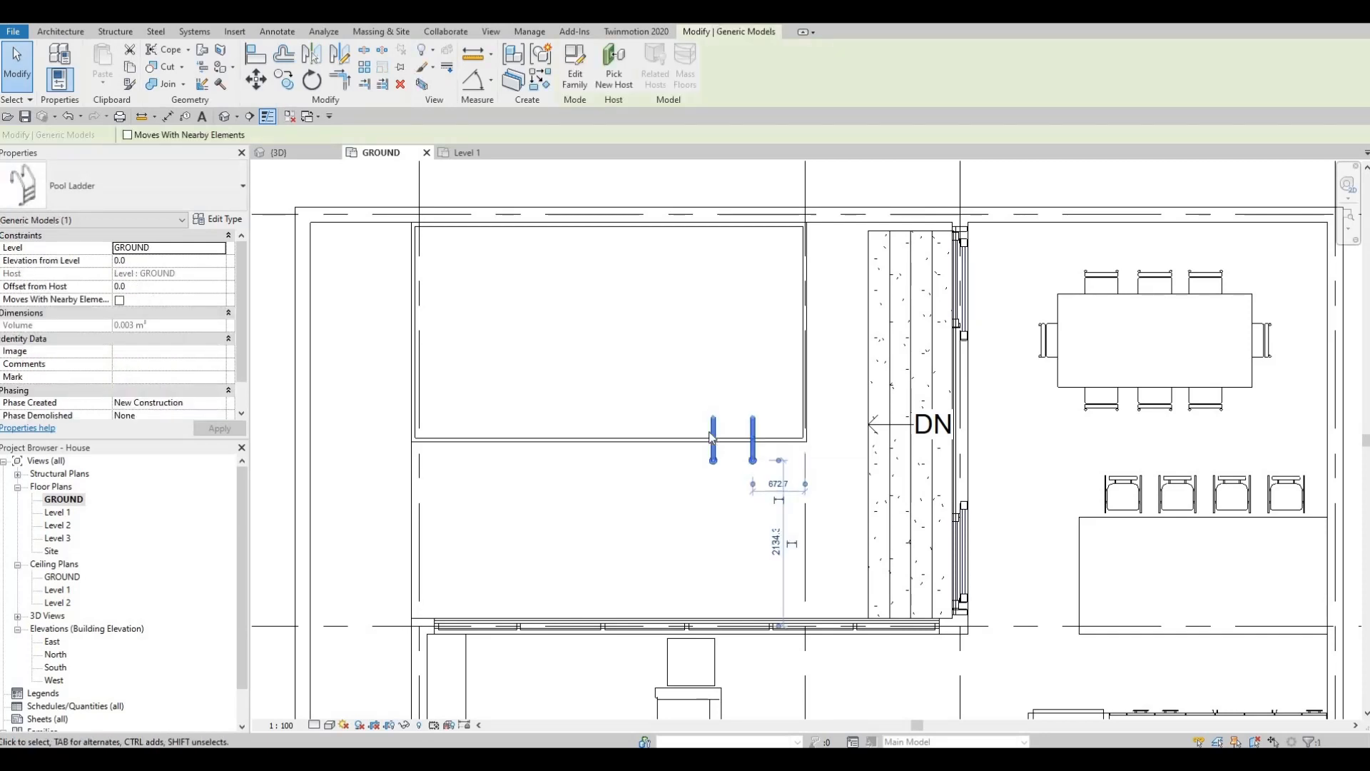
key("Left")
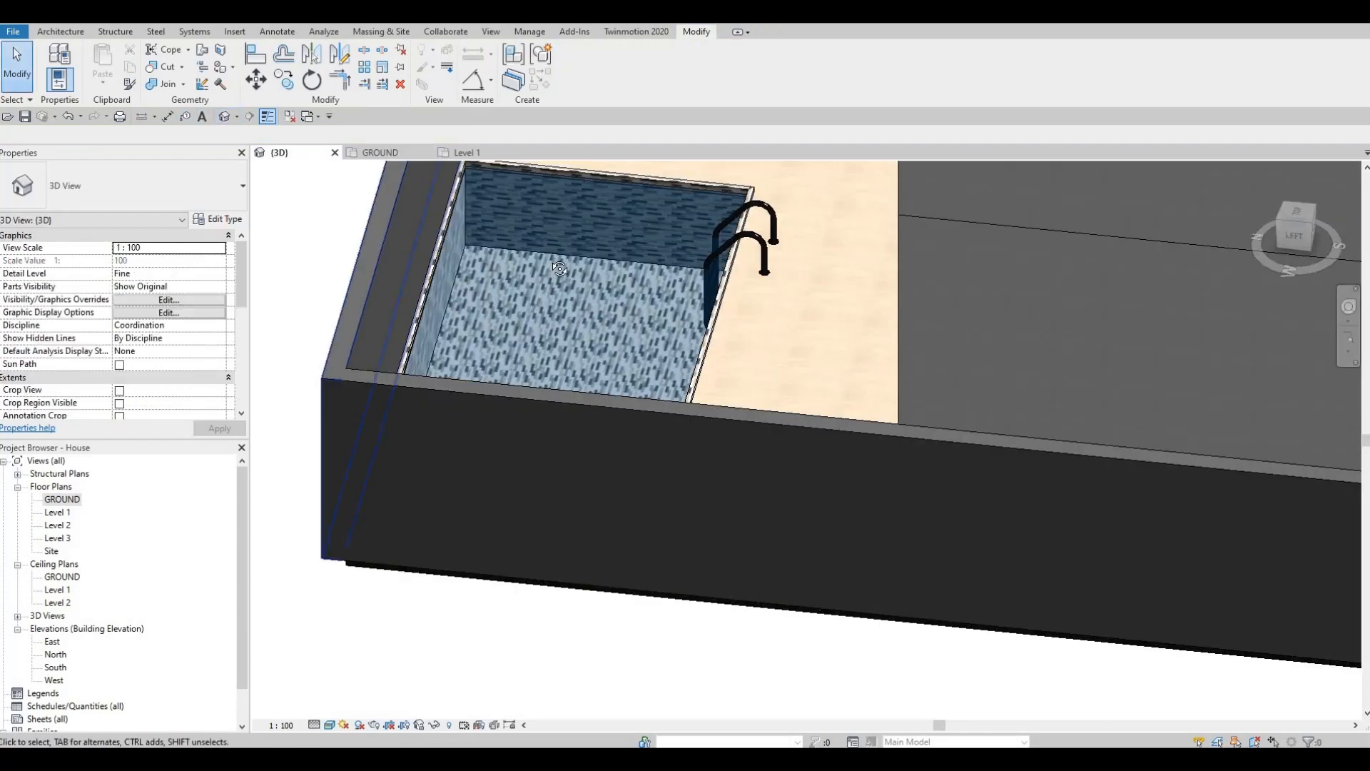
middle_click_drag(462, 216, 592, 250, "shift")
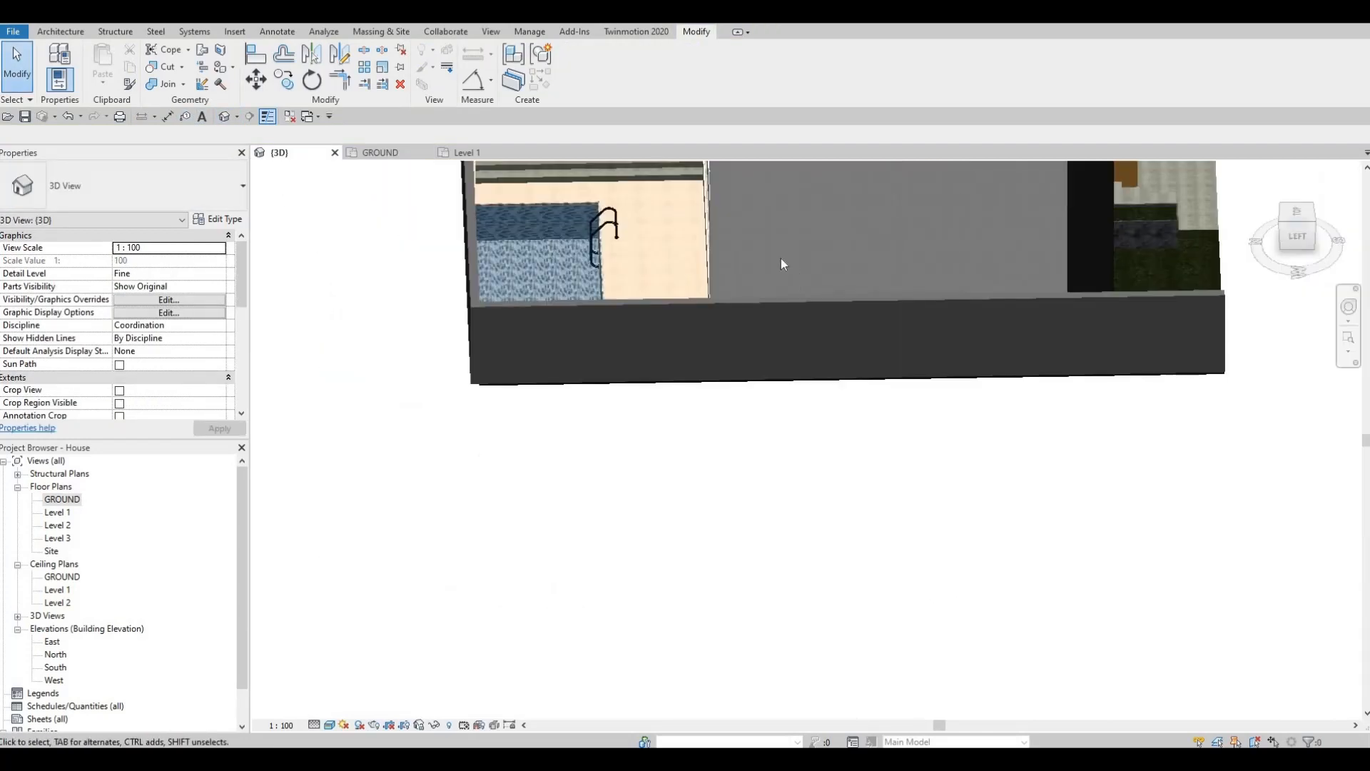
In the GROUND plan, edit the grass floor's boundary to remove the long side strip, keeping only the front yard up to the entrance wall line.
middle_click_drag(781, 264, 500, 485, "shift")
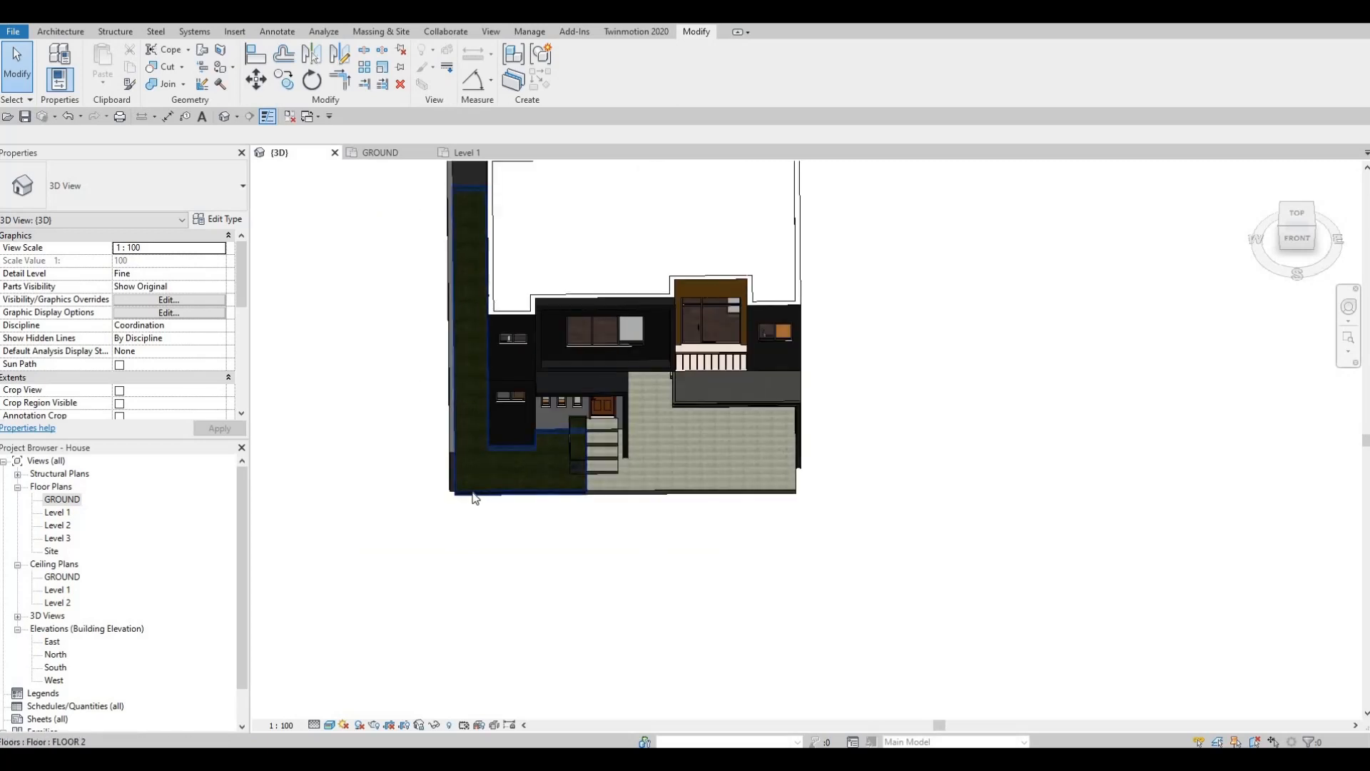
left_click(472, 497)
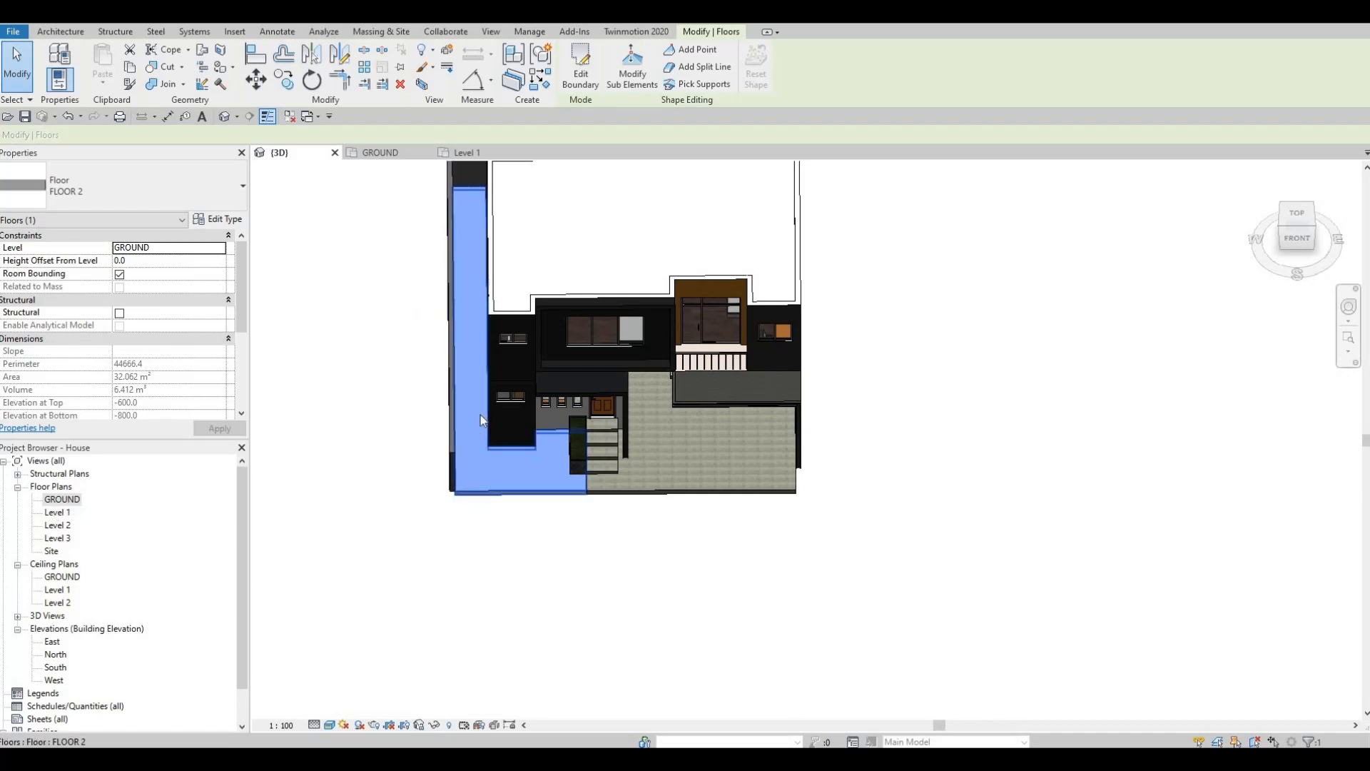
double_click(62, 499)
scroll(444, 442, "down", 4)
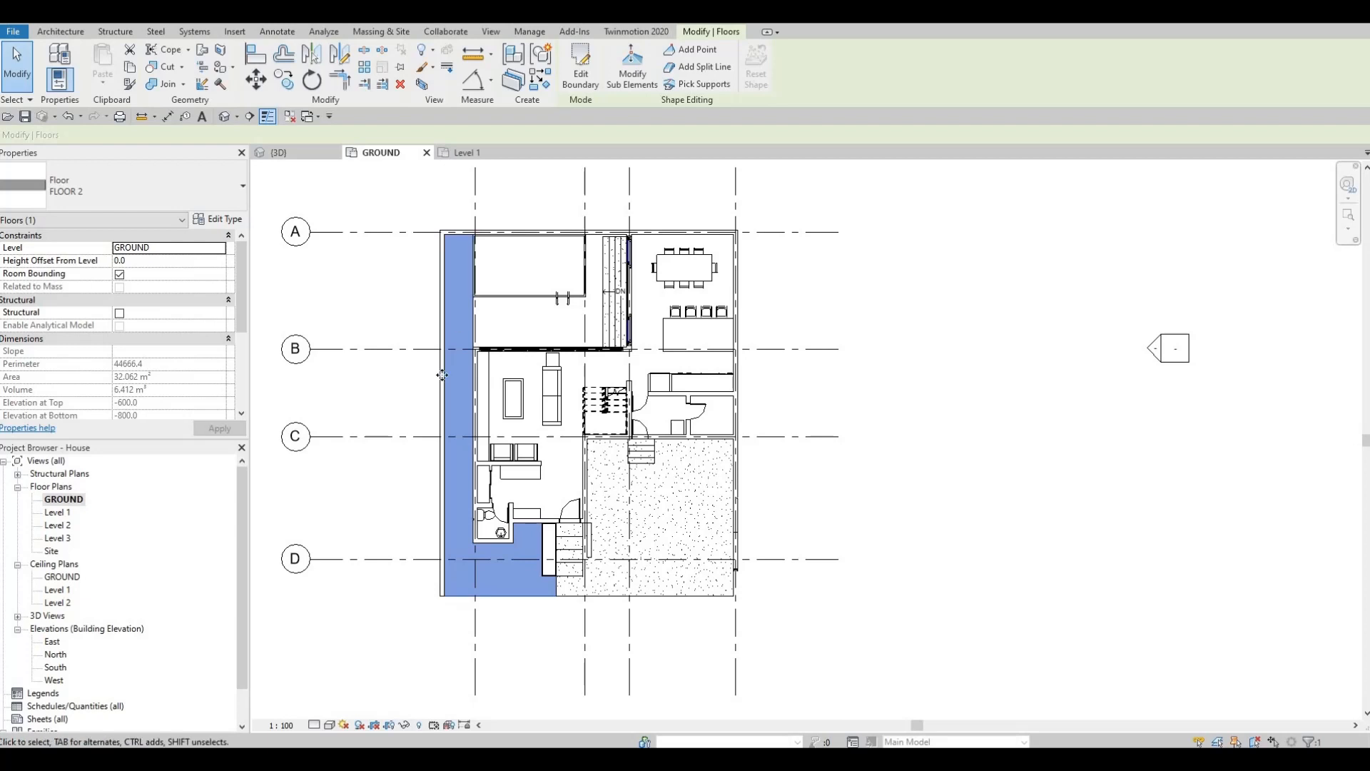
middle_click_drag(464, 537, 466, 433)
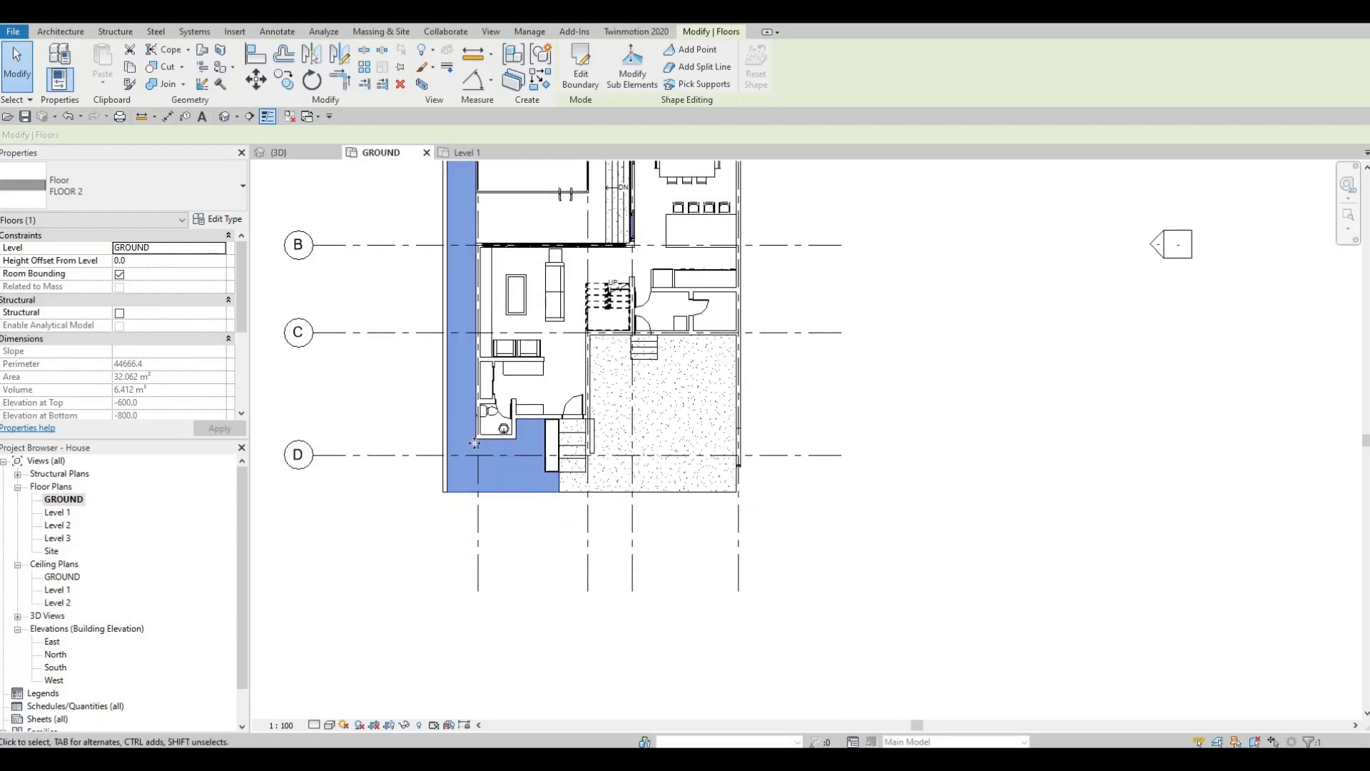
left_click(596, 79)
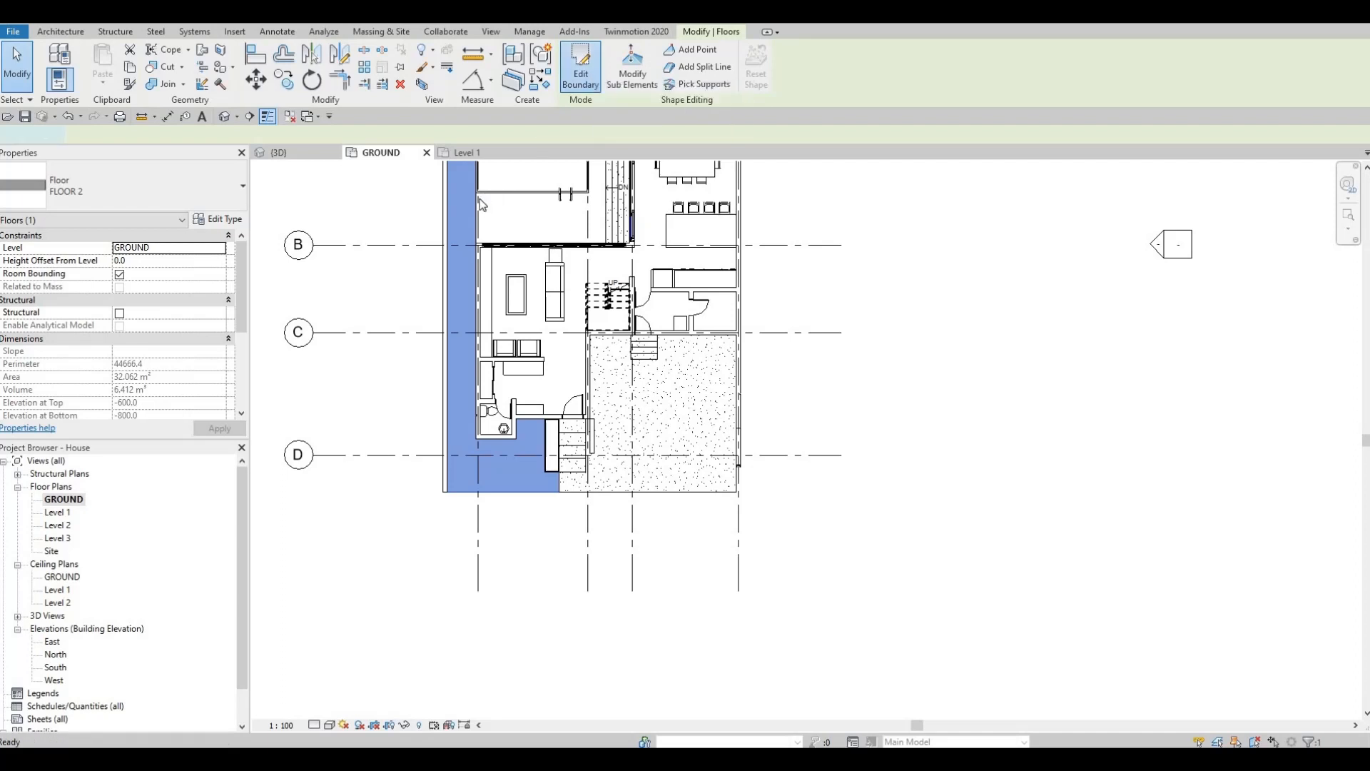
middle_click_drag(463, 207, 459, 319)
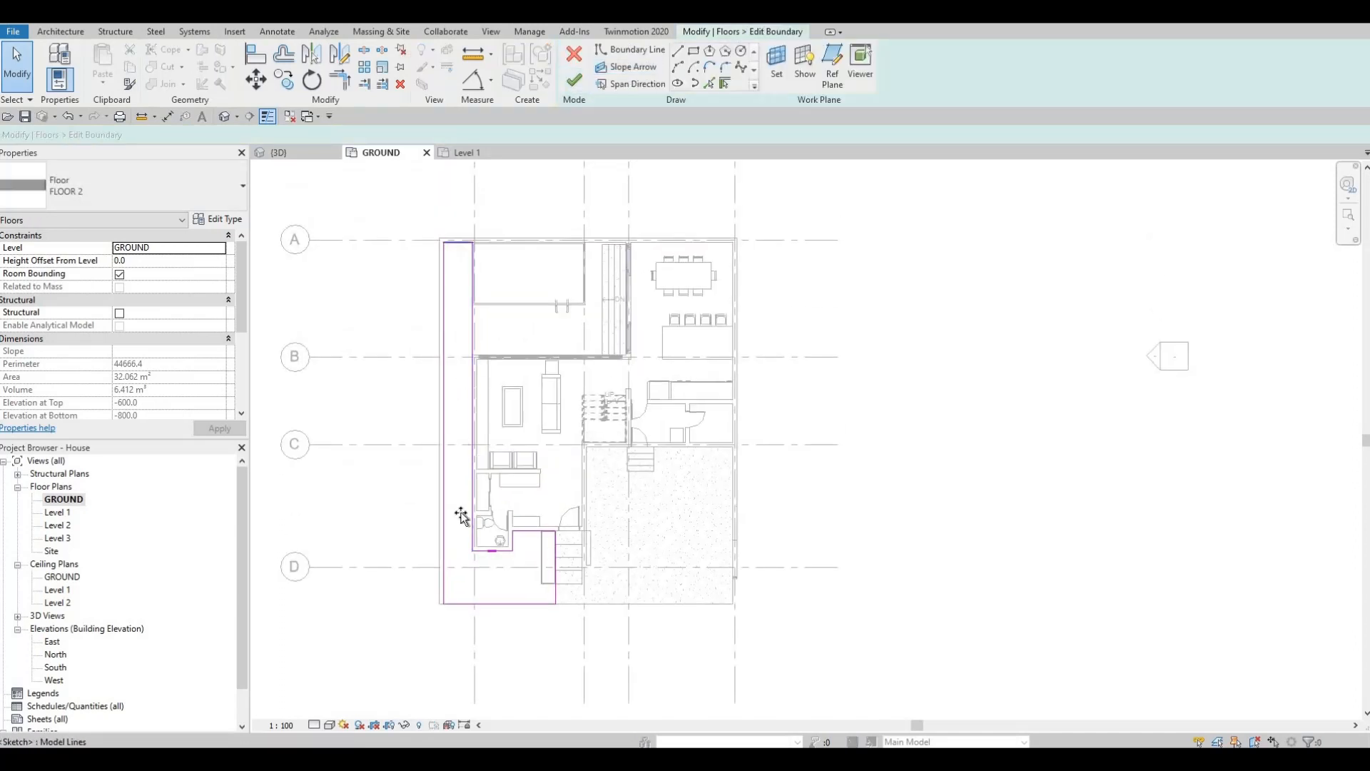
left_click_drag(461, 512, 461, 538)
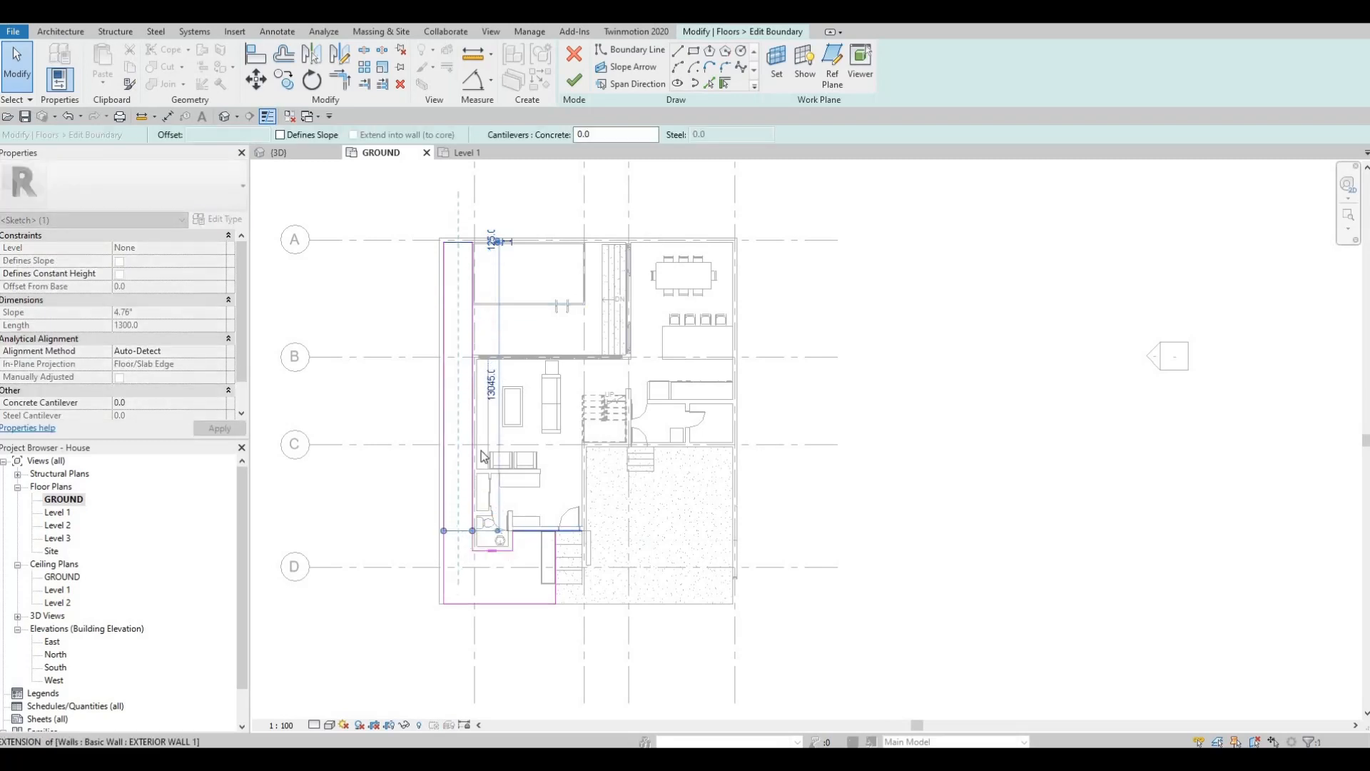
key("Escape")
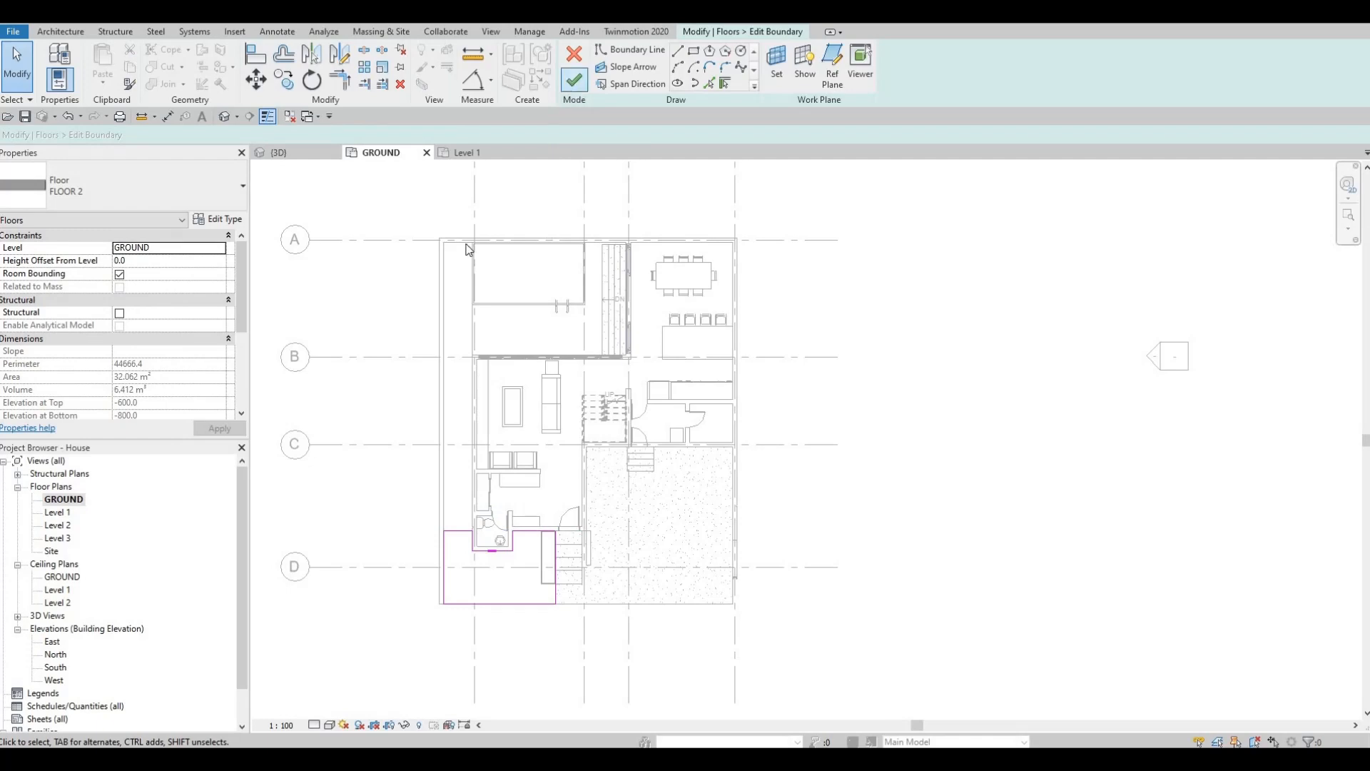
Duplicate the trimmed grass floor's type as FLOOR 7 and open its layer structure for editing.
left_click(450, 534)
left_click(450, 531)
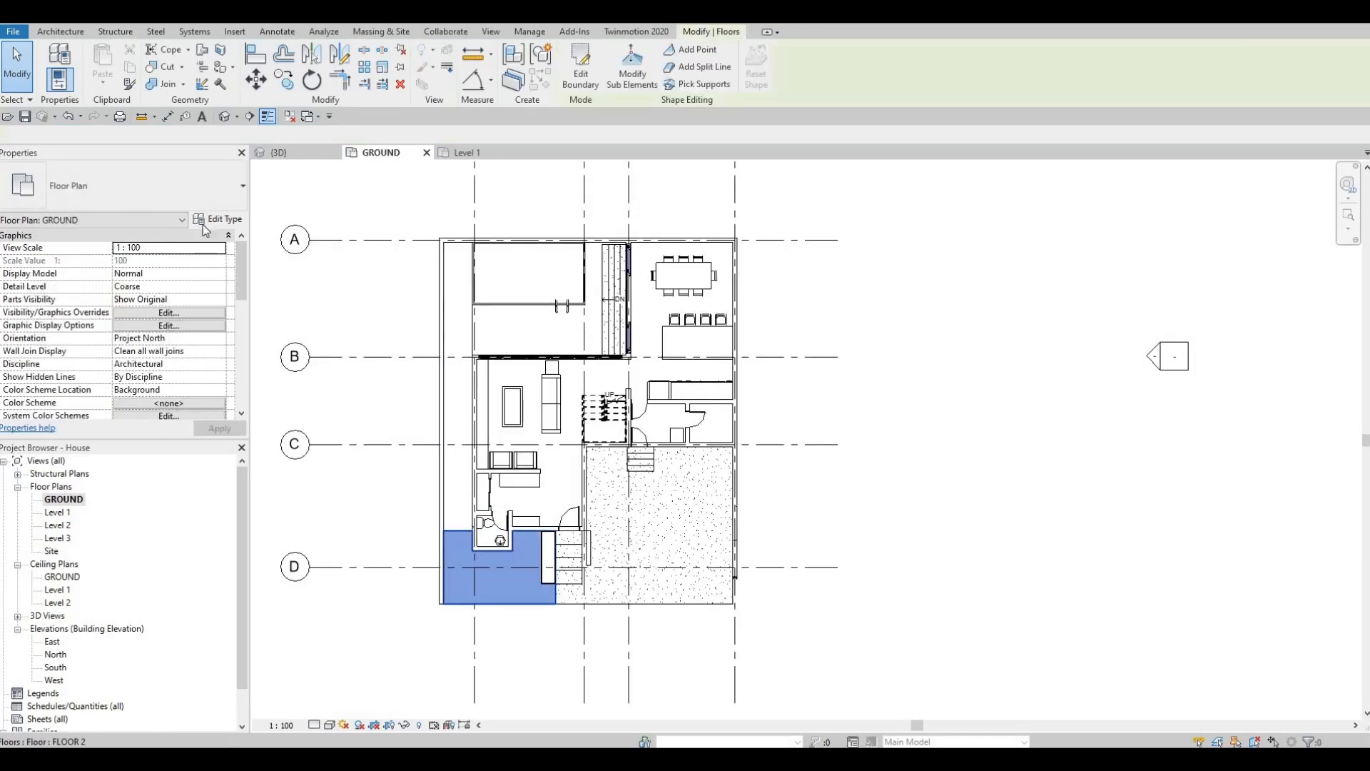
left_click(219, 218)
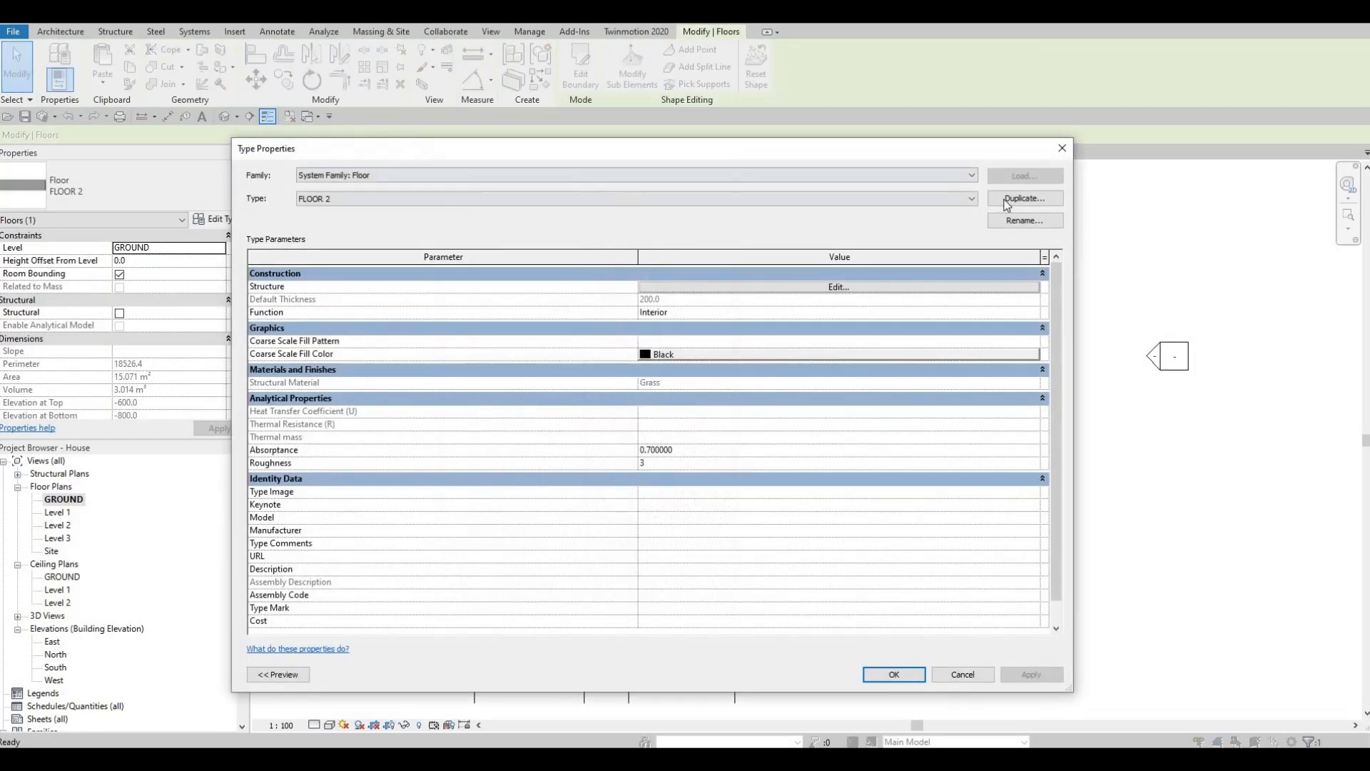
left_click(1025, 197)
left_click(658, 449)
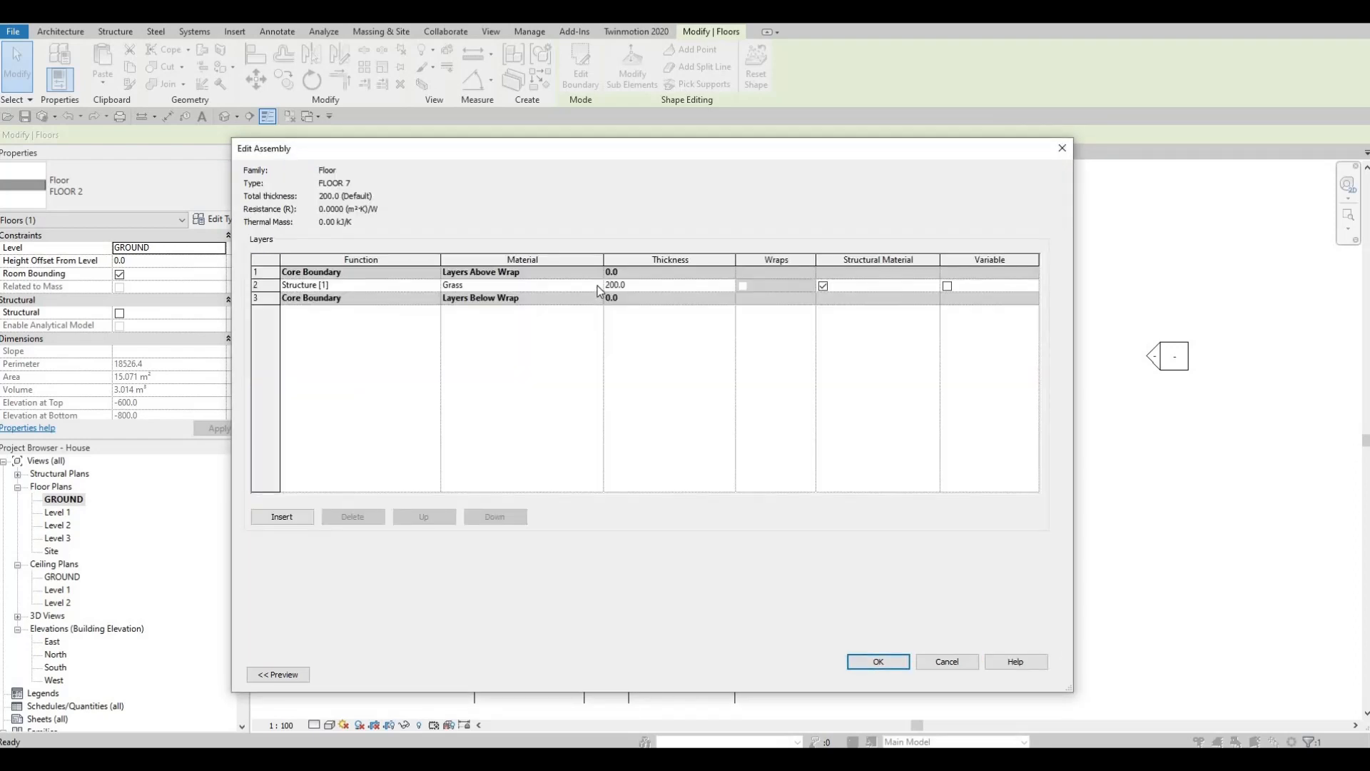
Set the FLOOR 7 structure layer's material to Plant from the material library and accept the type changes.
left_click(597, 285)
left_click(596, 286)
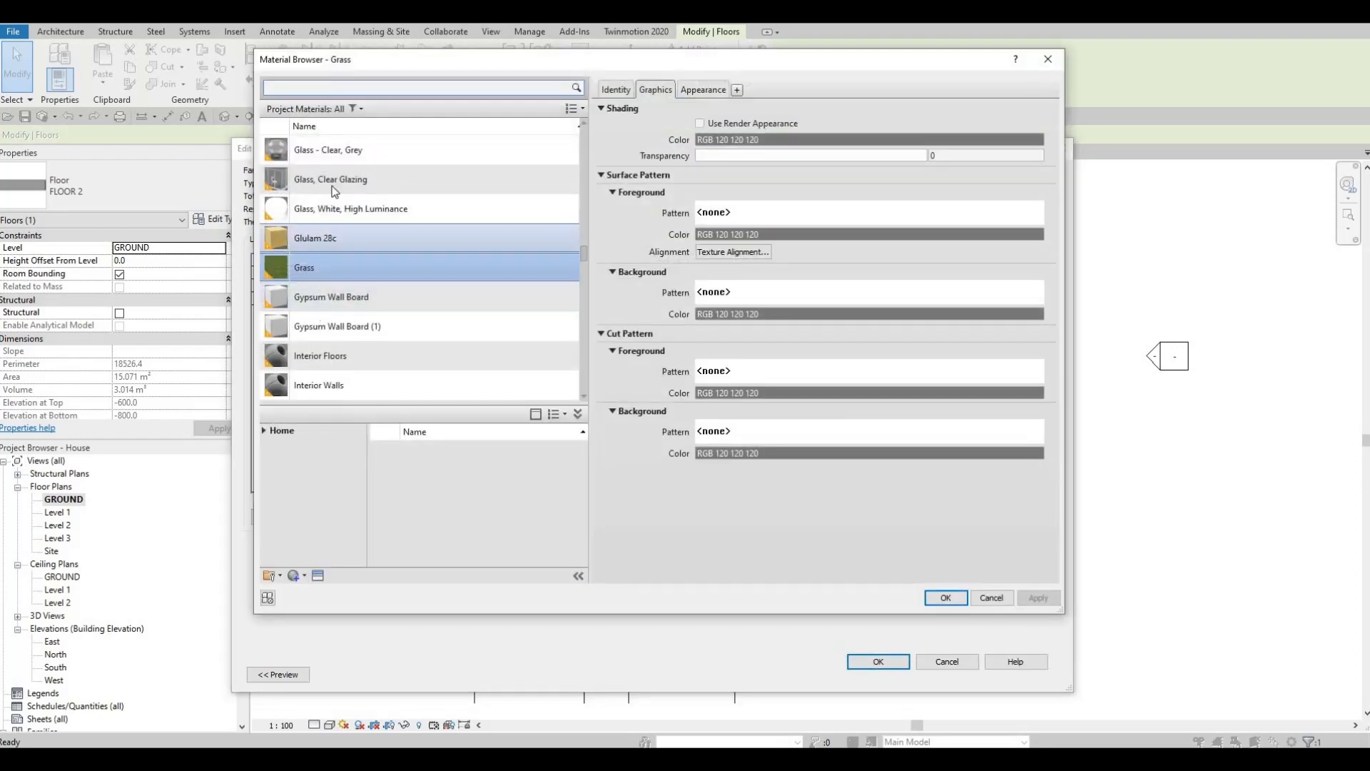
left_click(332, 88)
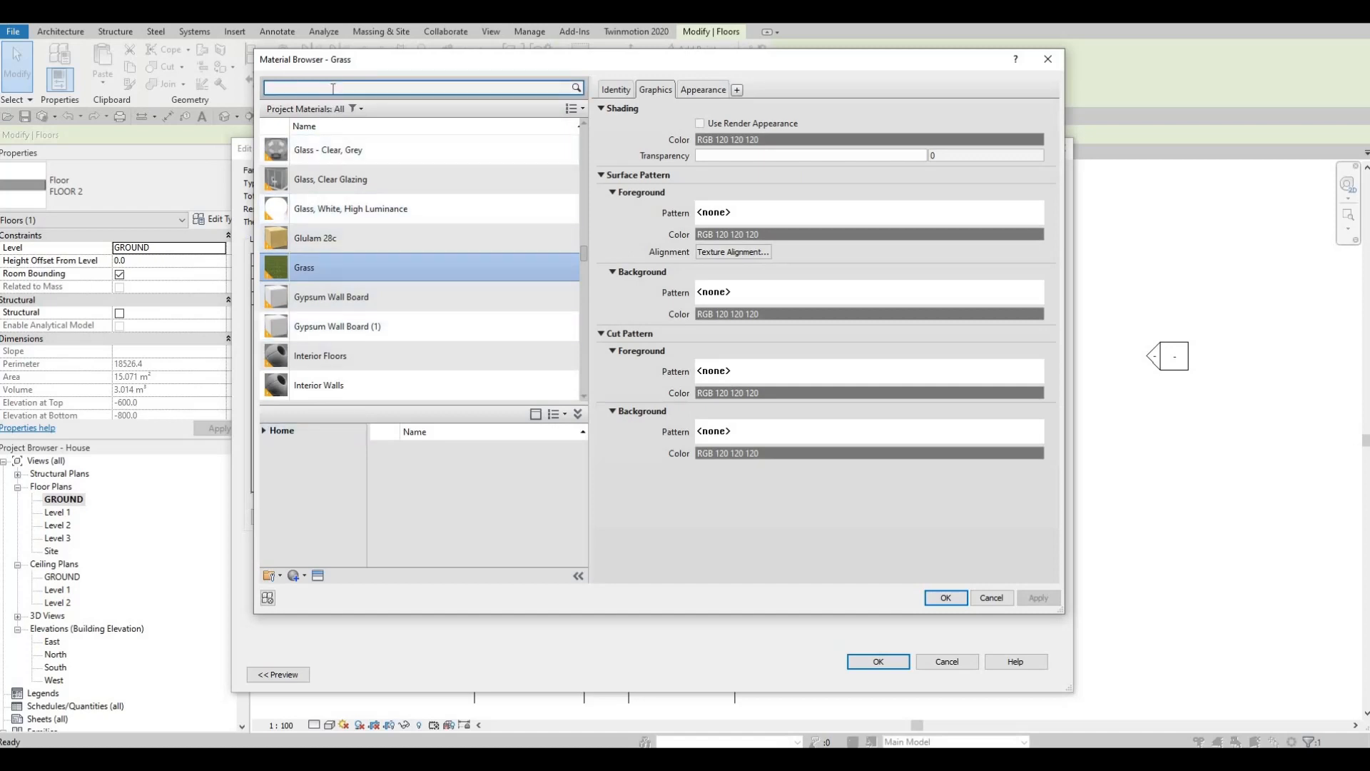
type("grass")
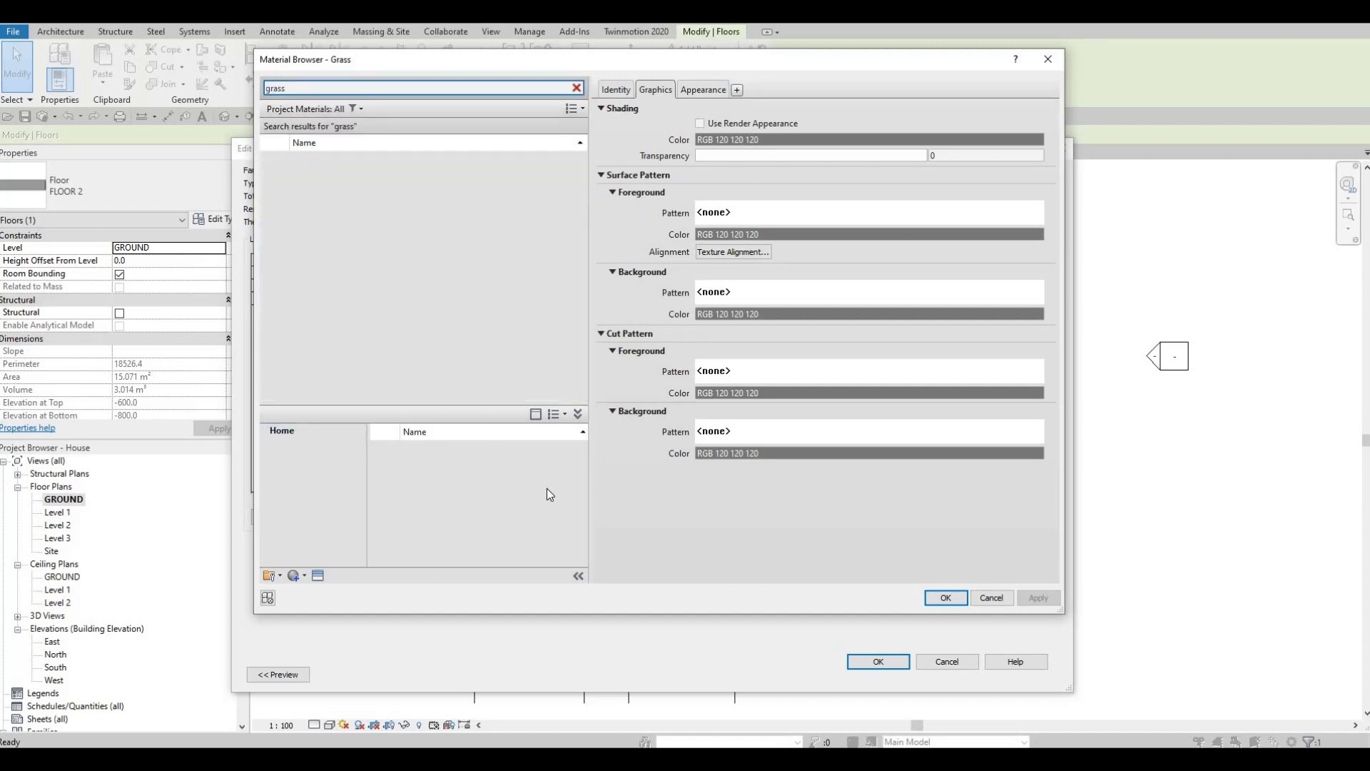
left_click(559, 485)
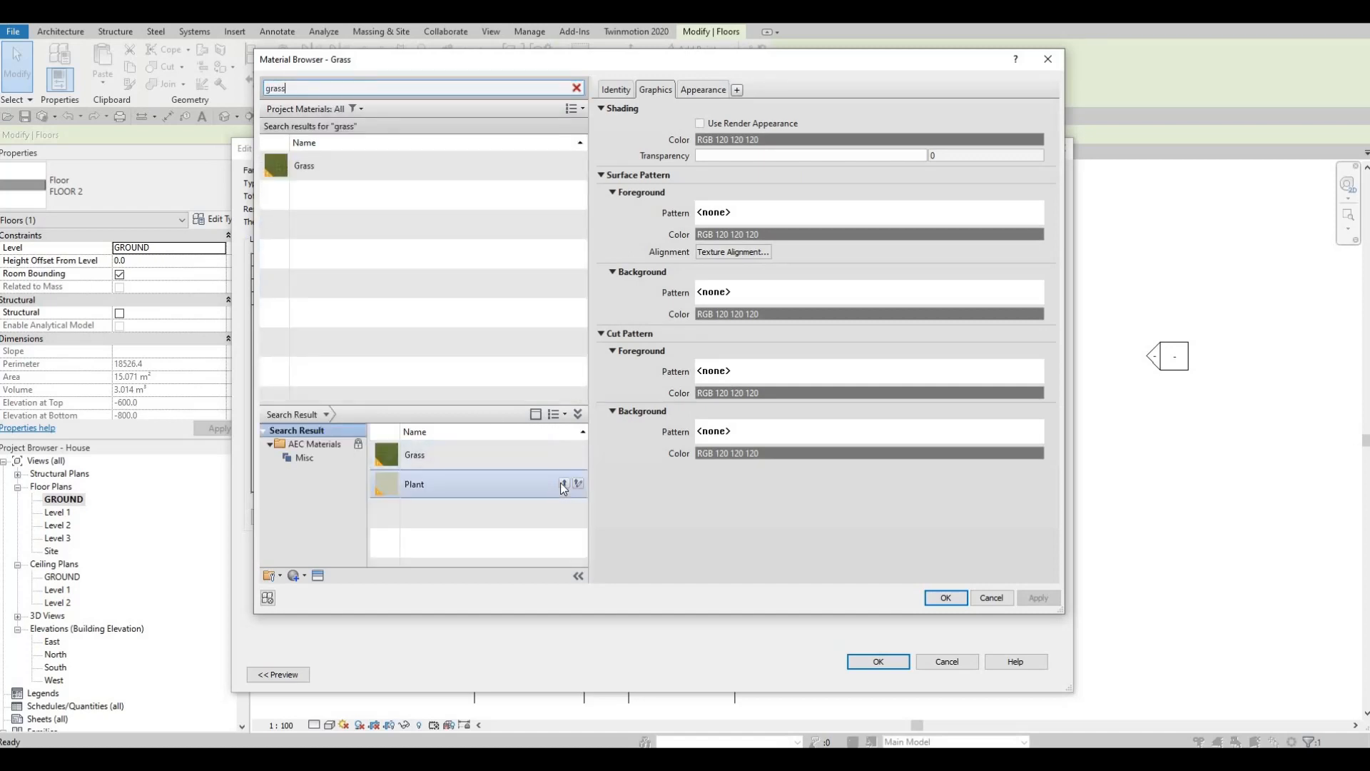
left_click(1039, 597)
left_click(945, 598)
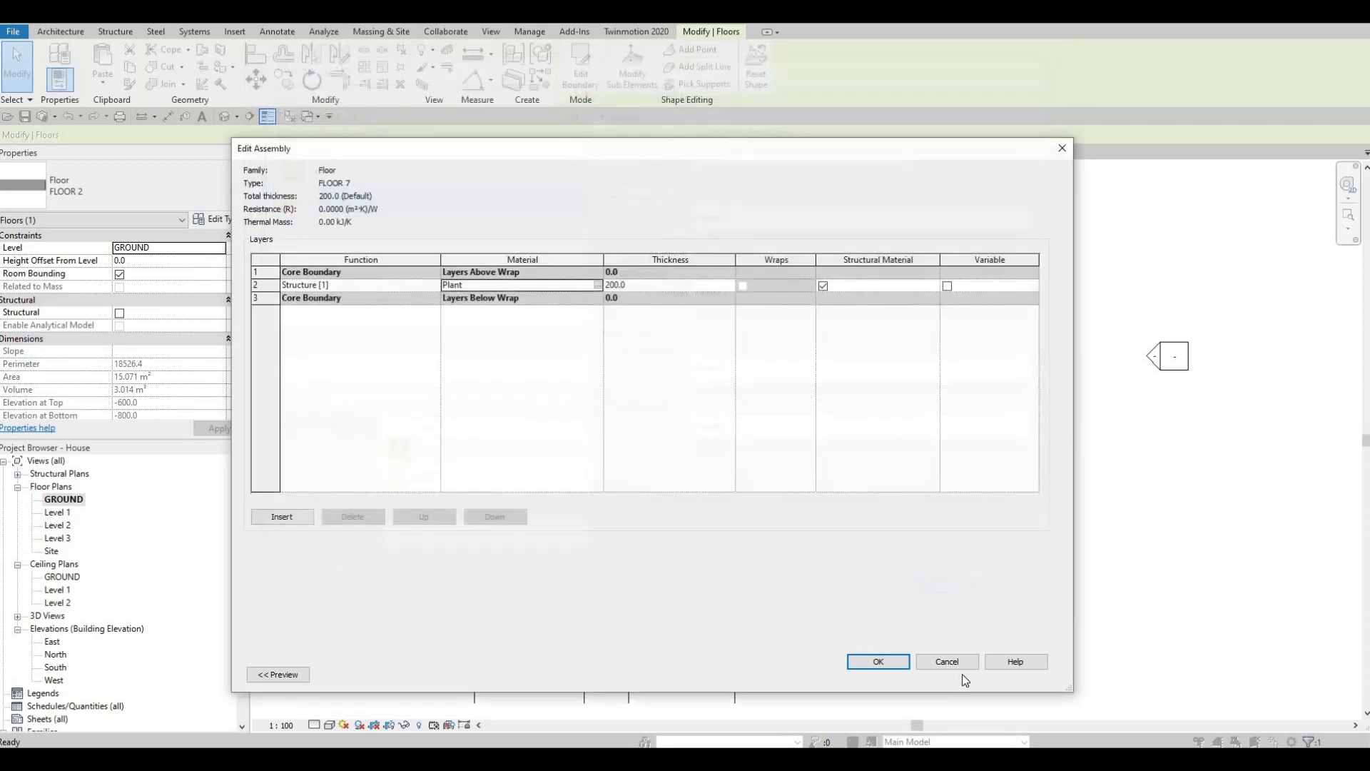
left_click(879, 661)
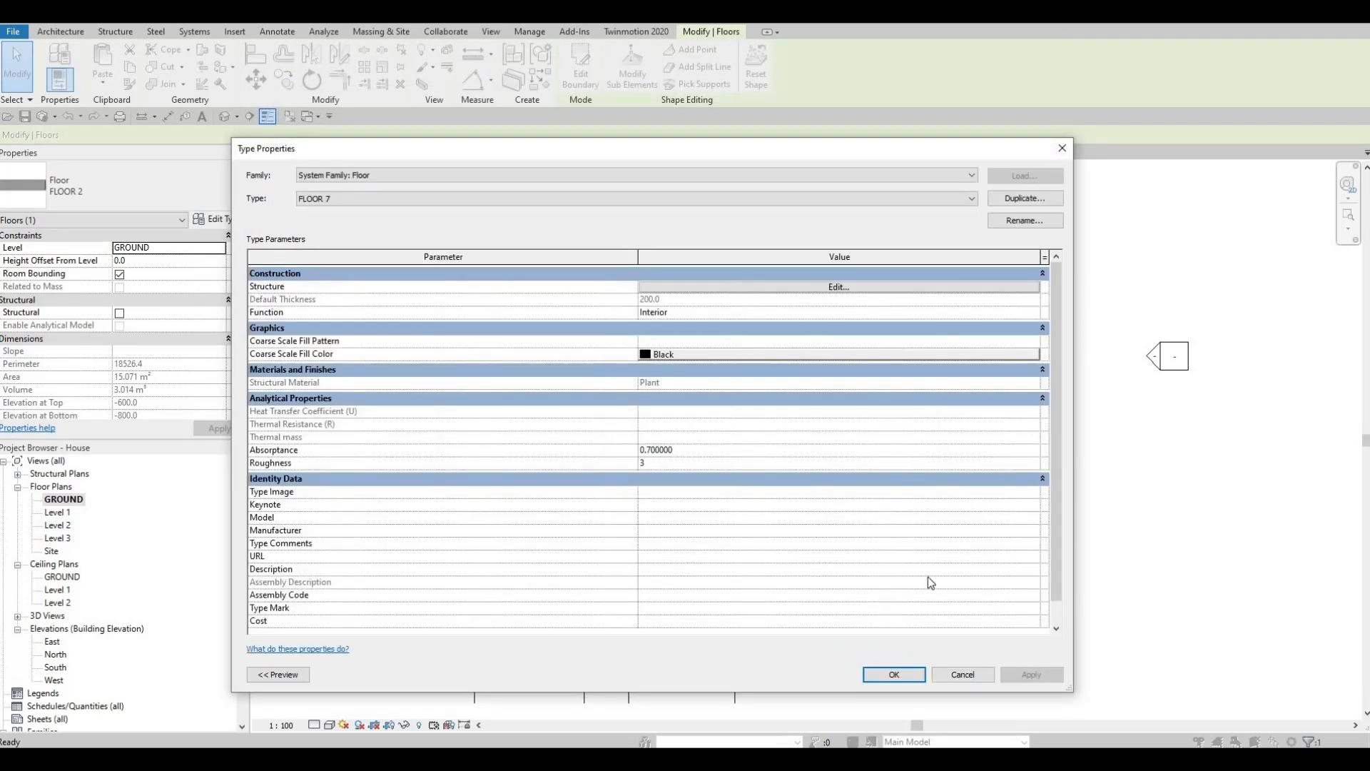
key("Return")
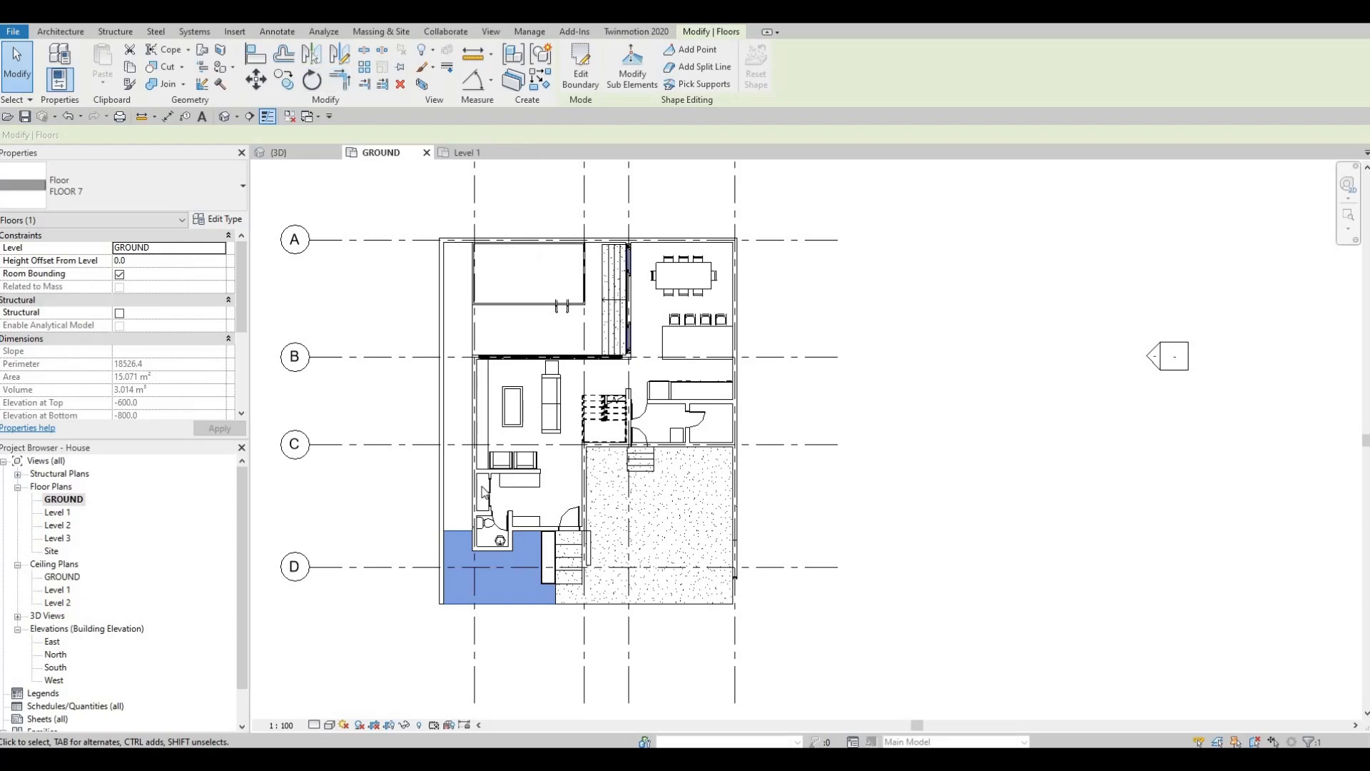
Assign the FLOOR 2 type back to the front yard floor.
key("Escape")
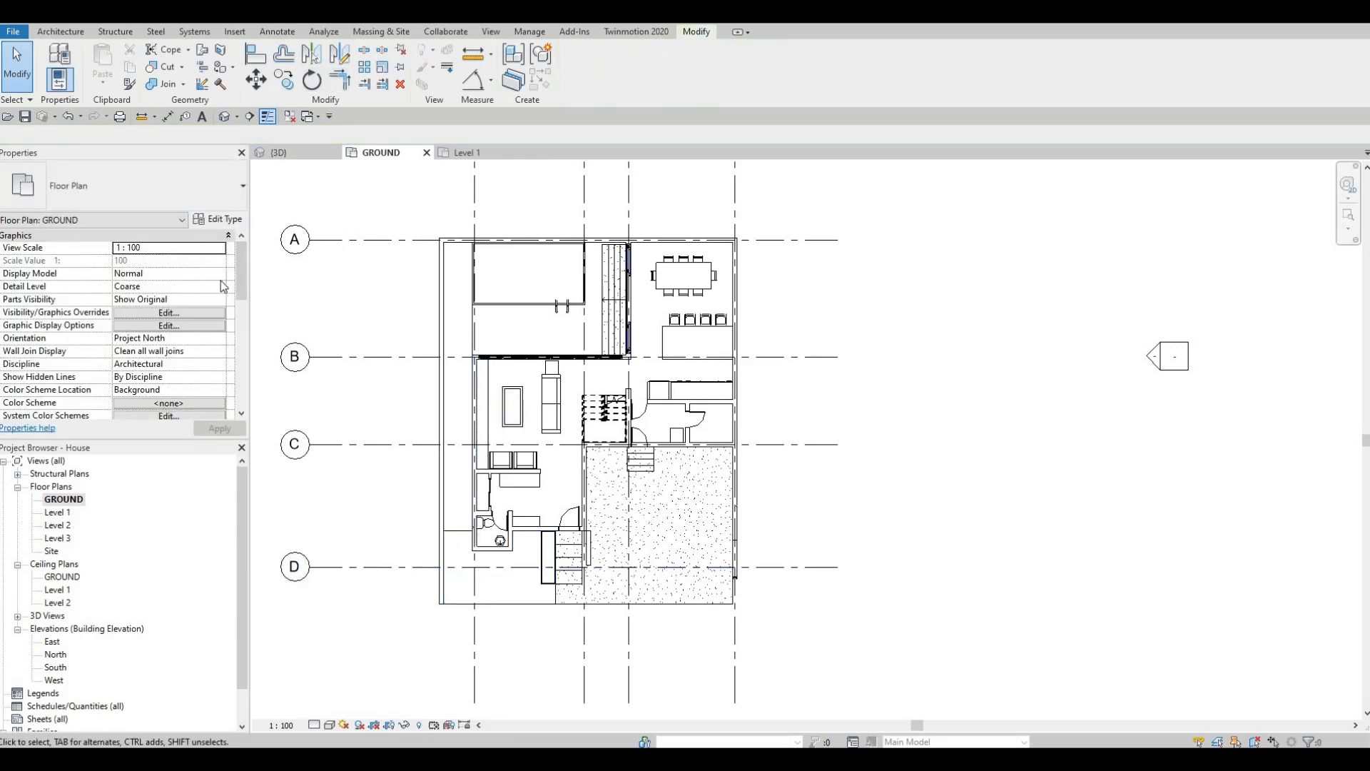
left_click(165, 194)
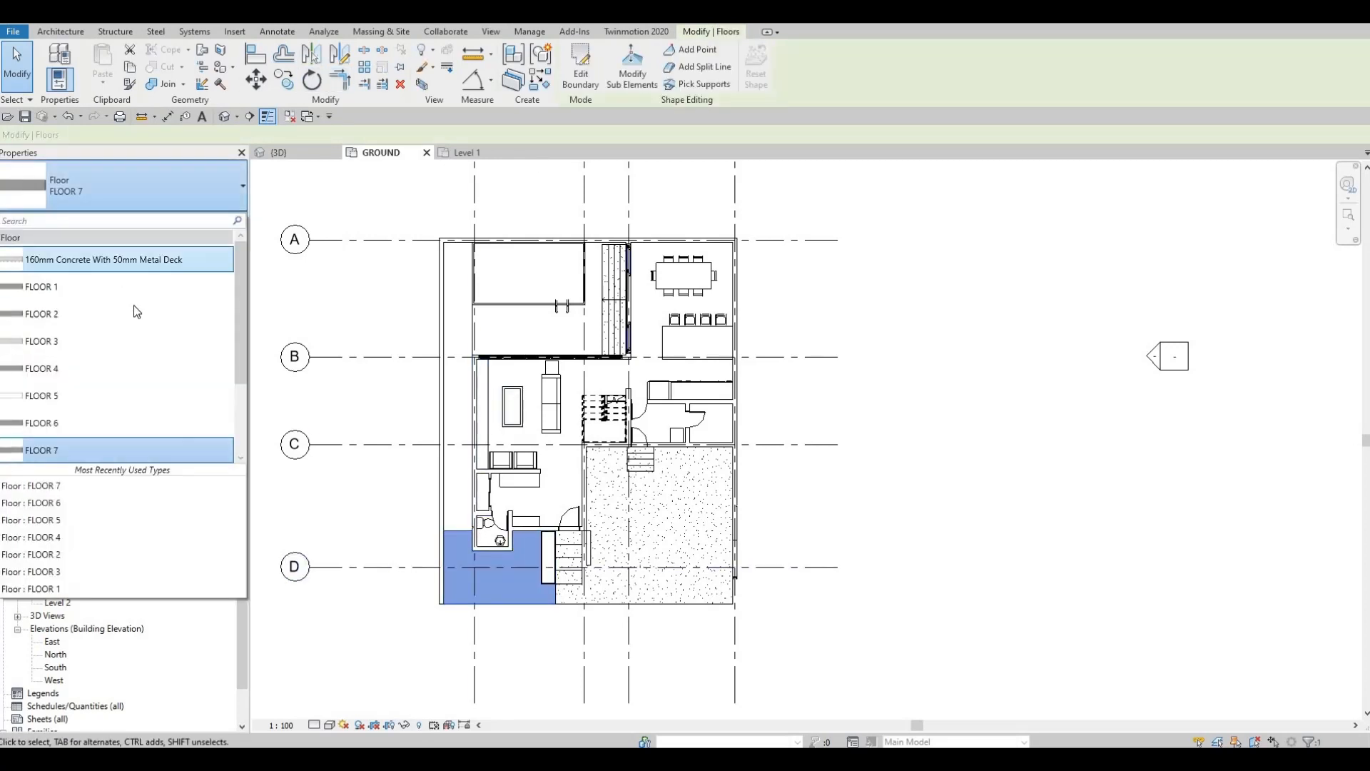
left_click(480, 454)
key("Escape")
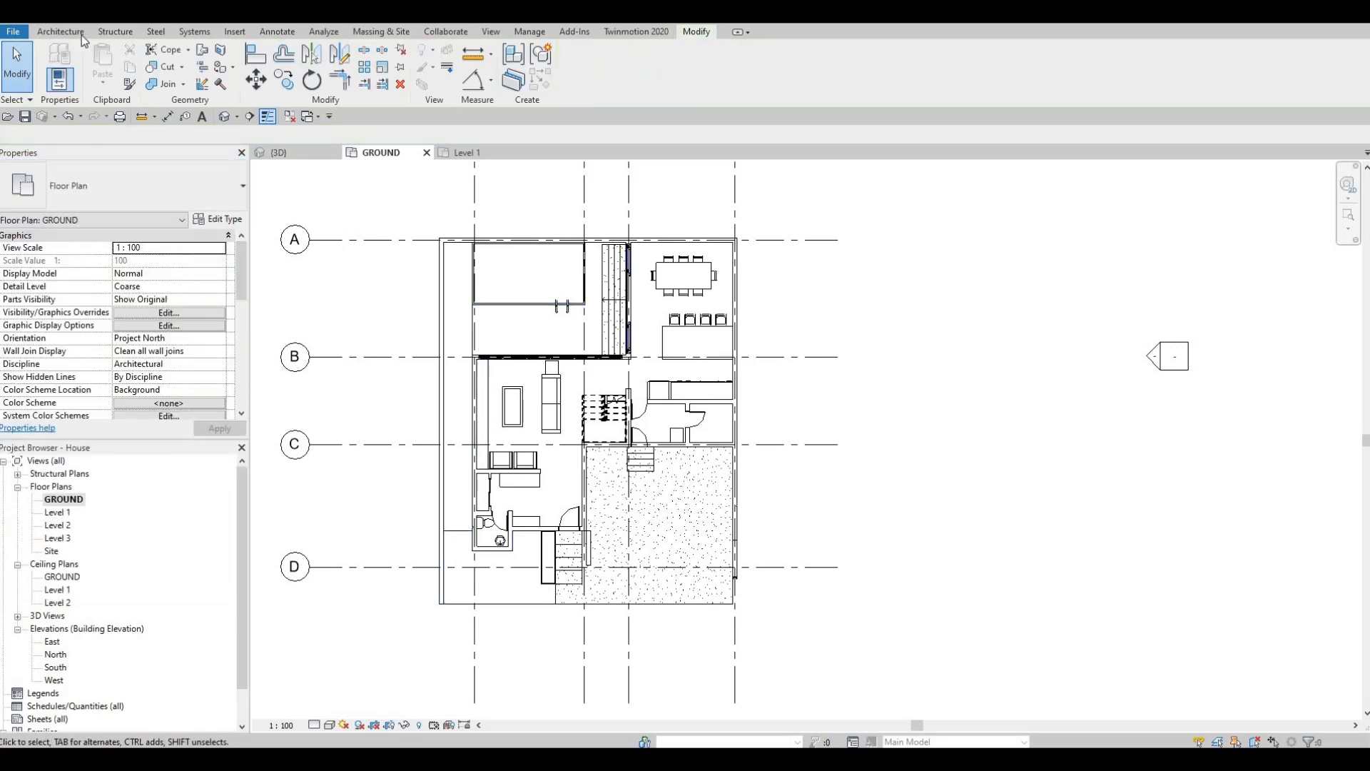
Create a rectangular FLOOR 7 floor over the side strip, from the boundary wall's rear inner corner to the front grass edge at the exterior wall.
left_click(59, 32)
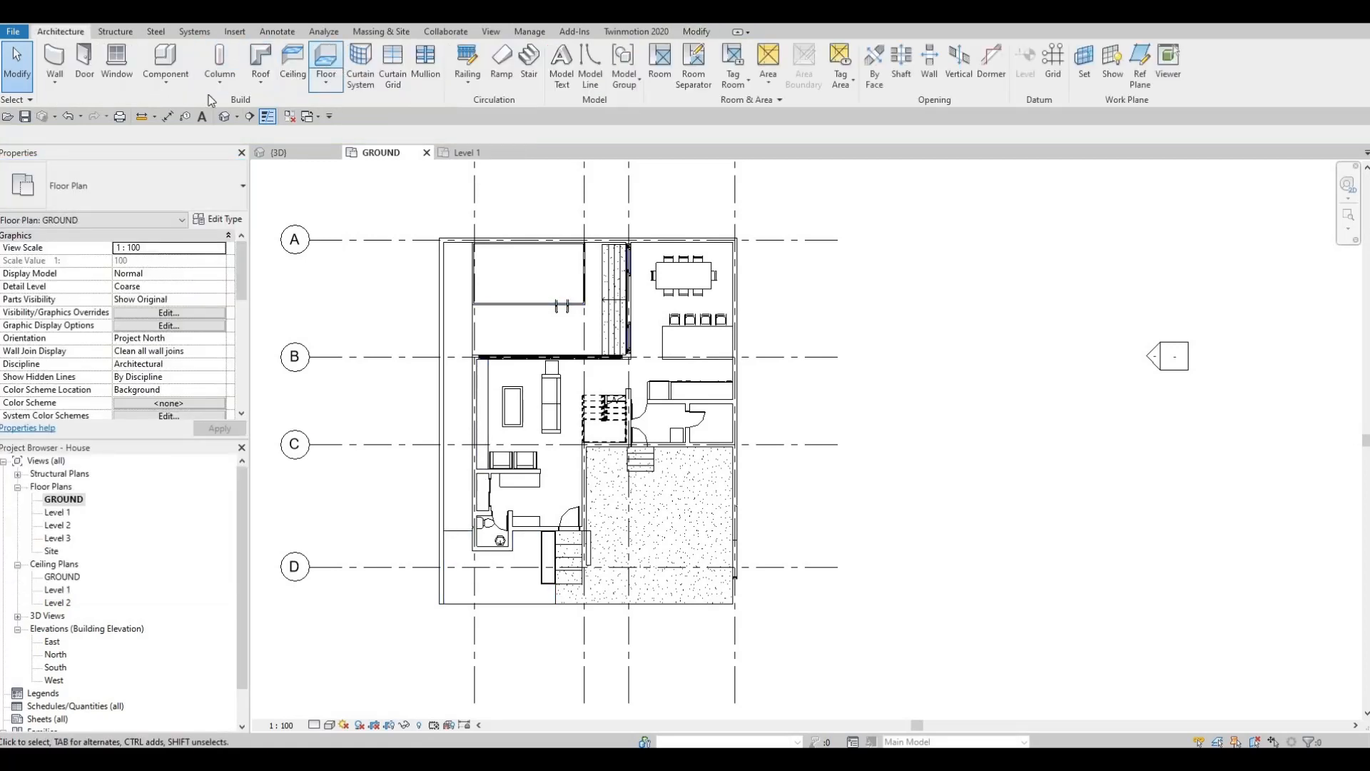
left_click(155, 168)
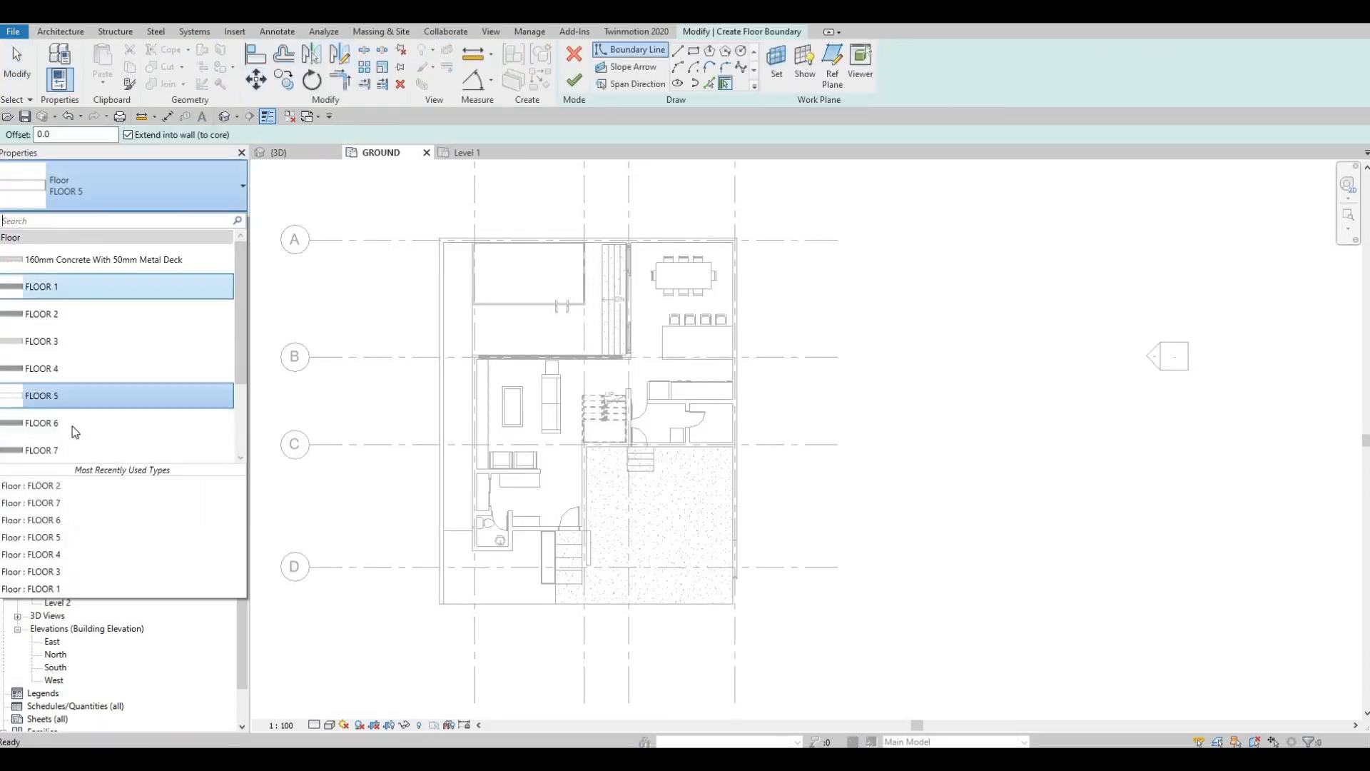
scroll(72, 426, "down", 1)
left_click(71, 426)
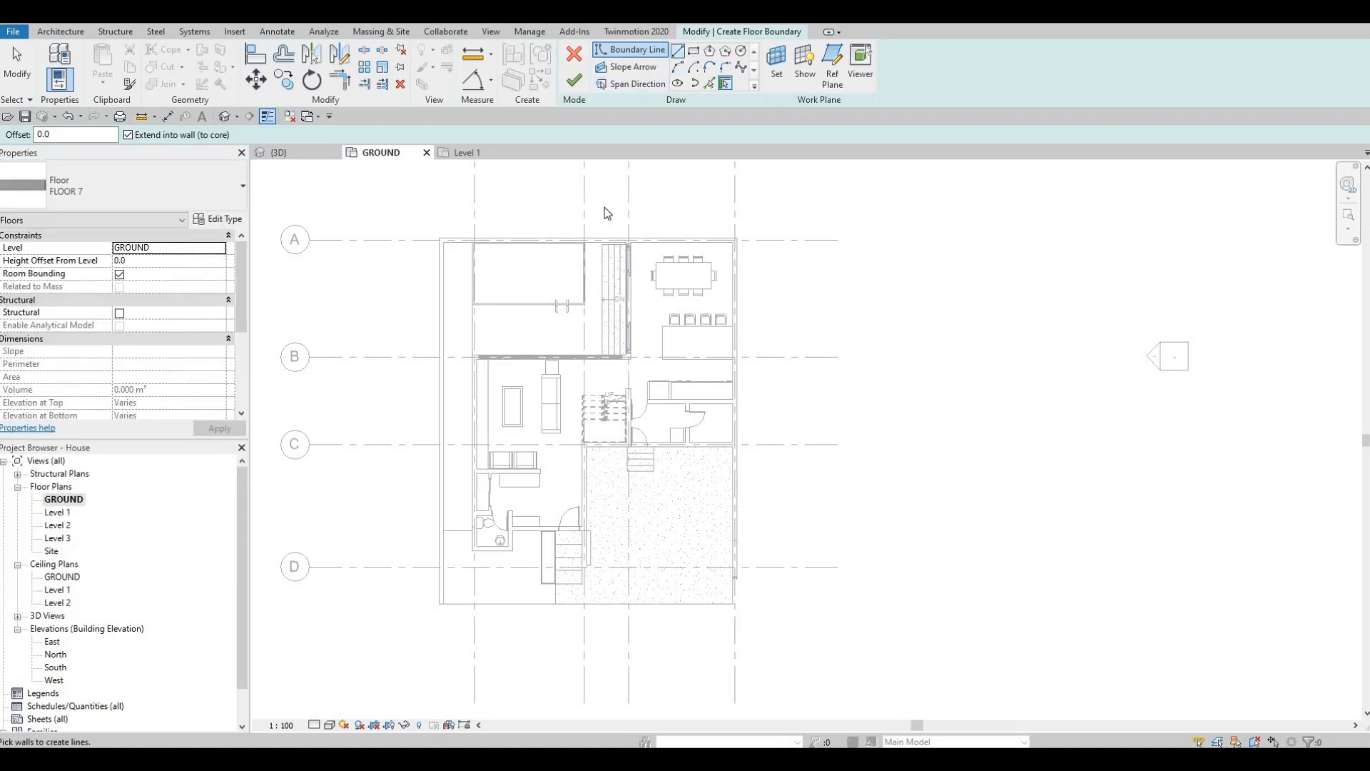
key("l")
key("i")
scroll(468, 378, "up", 5)
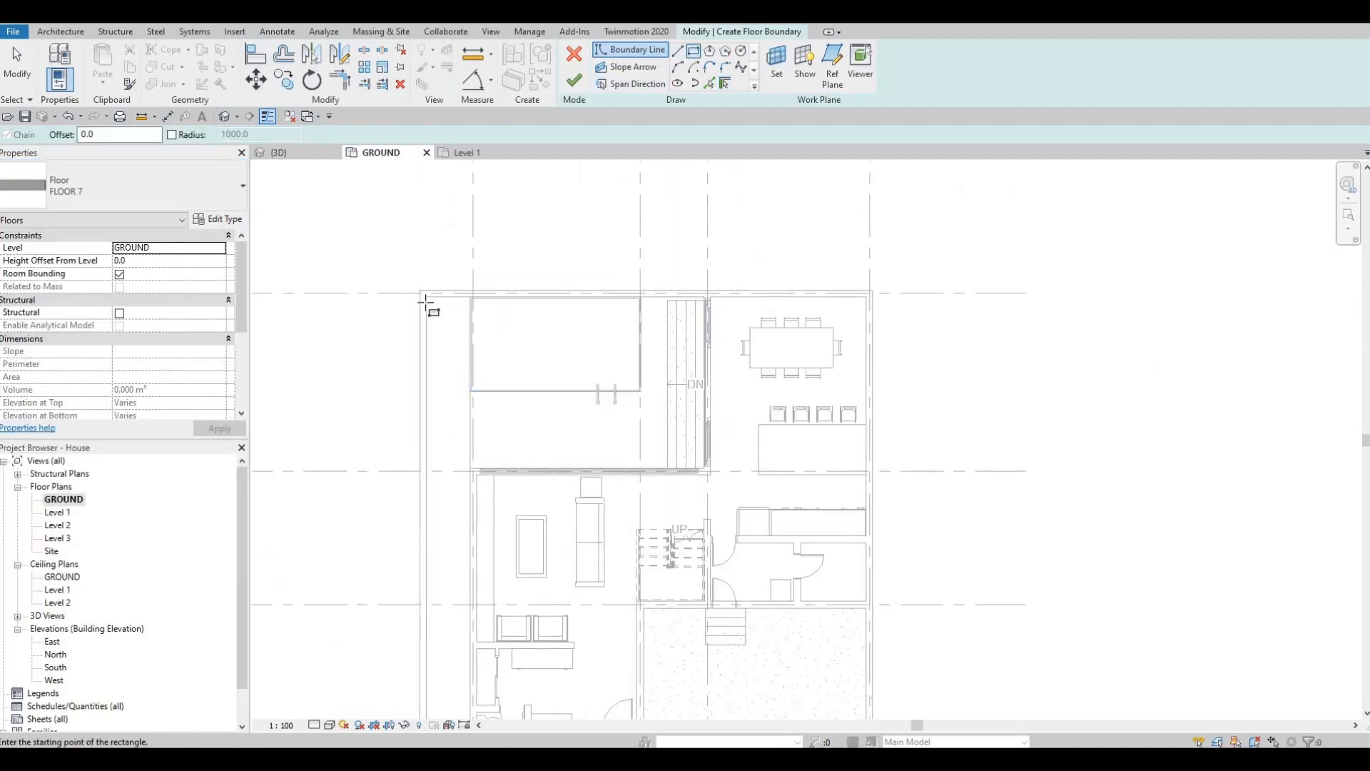
left_click(422, 299)
scroll(507, 427, "down", 5)
scroll(507, 533, "up", 6)
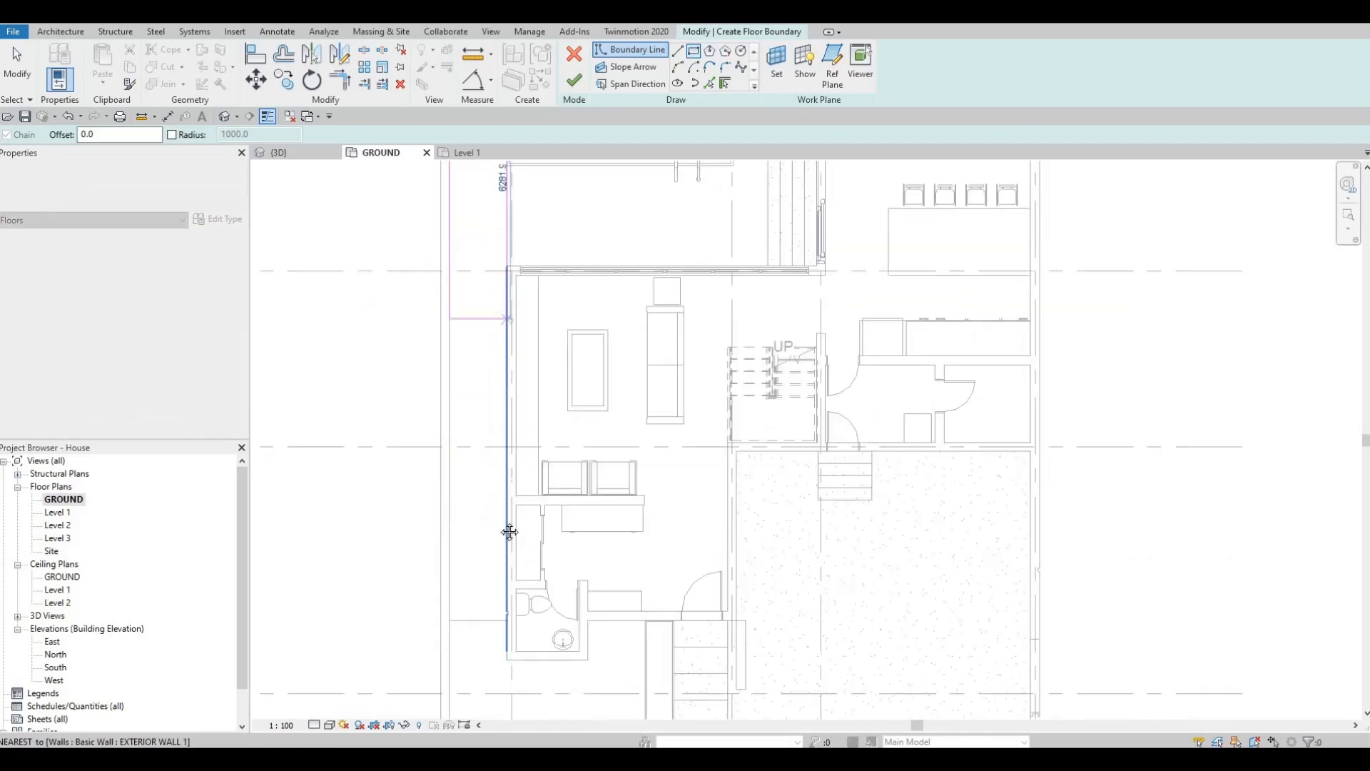
scroll(525, 524, "up", 4)
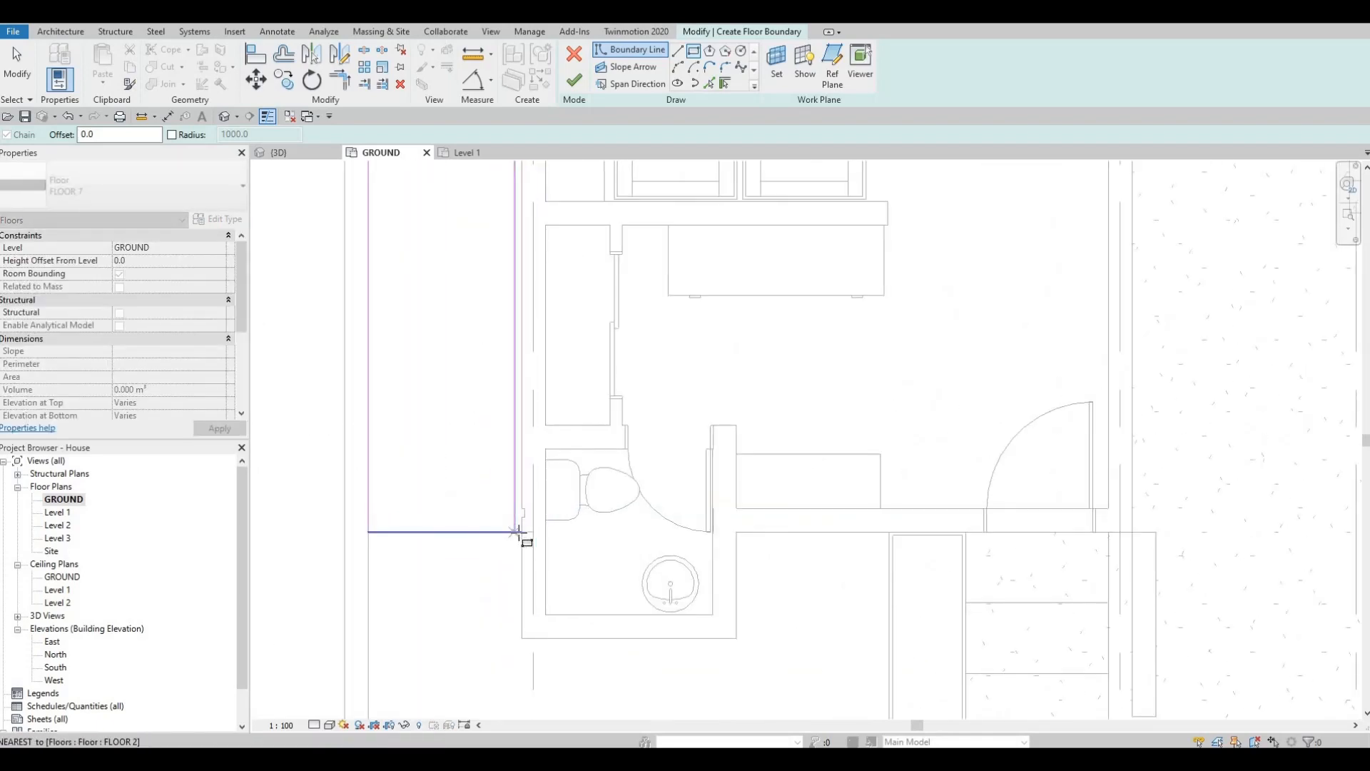
left_click(522, 531)
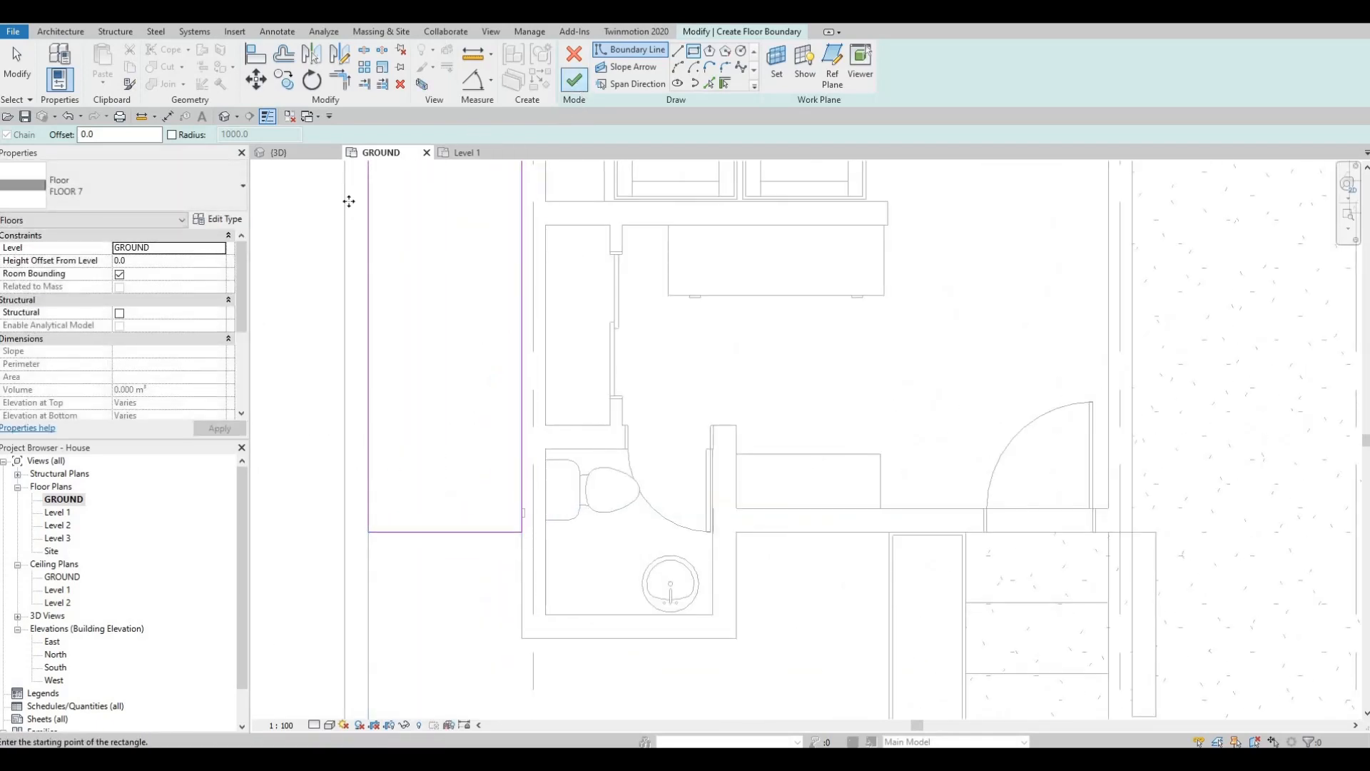
key("Escape")
Examine the side strip's new floor beside the front grass and the house's front exterior from several angles in 3D.
left_click(225, 116)
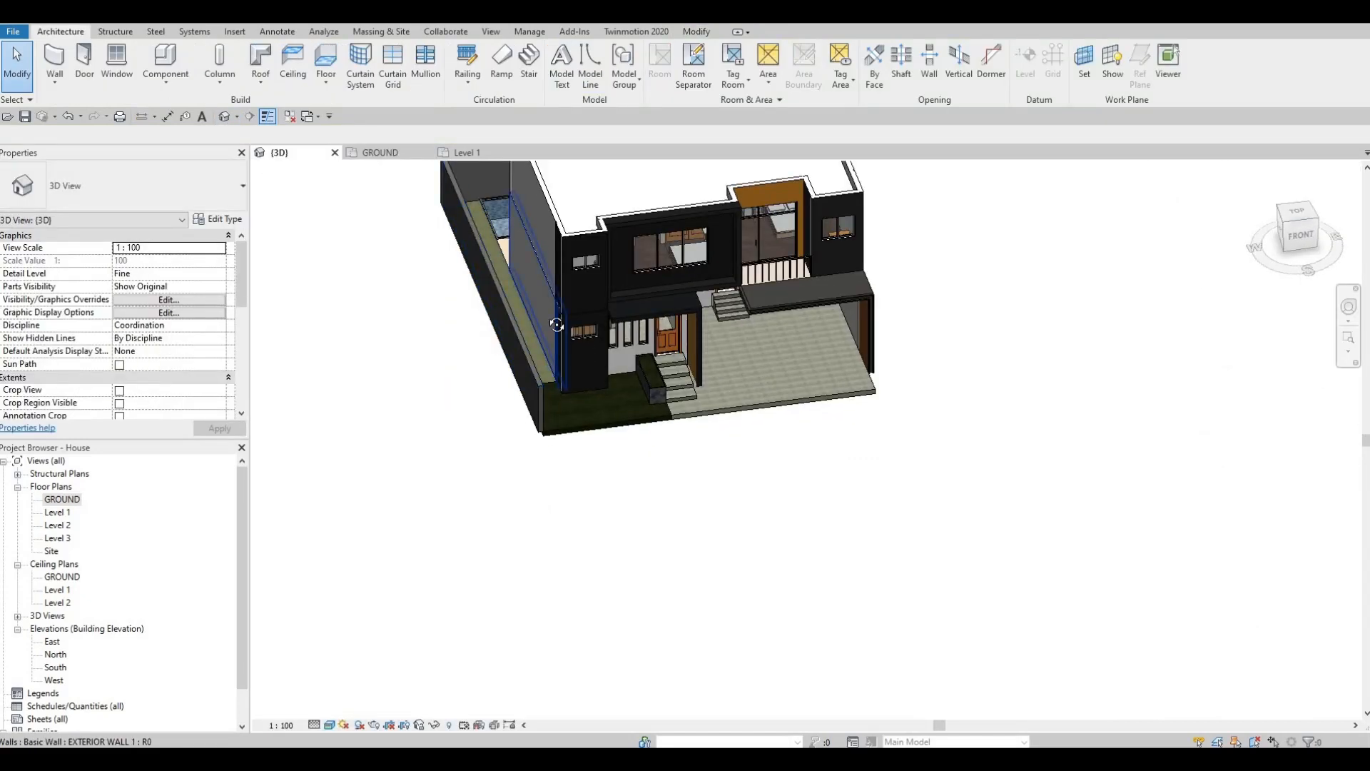
middle_click_drag(557, 325, 440, 340, "shift")
scroll(456, 352, "up", 5)
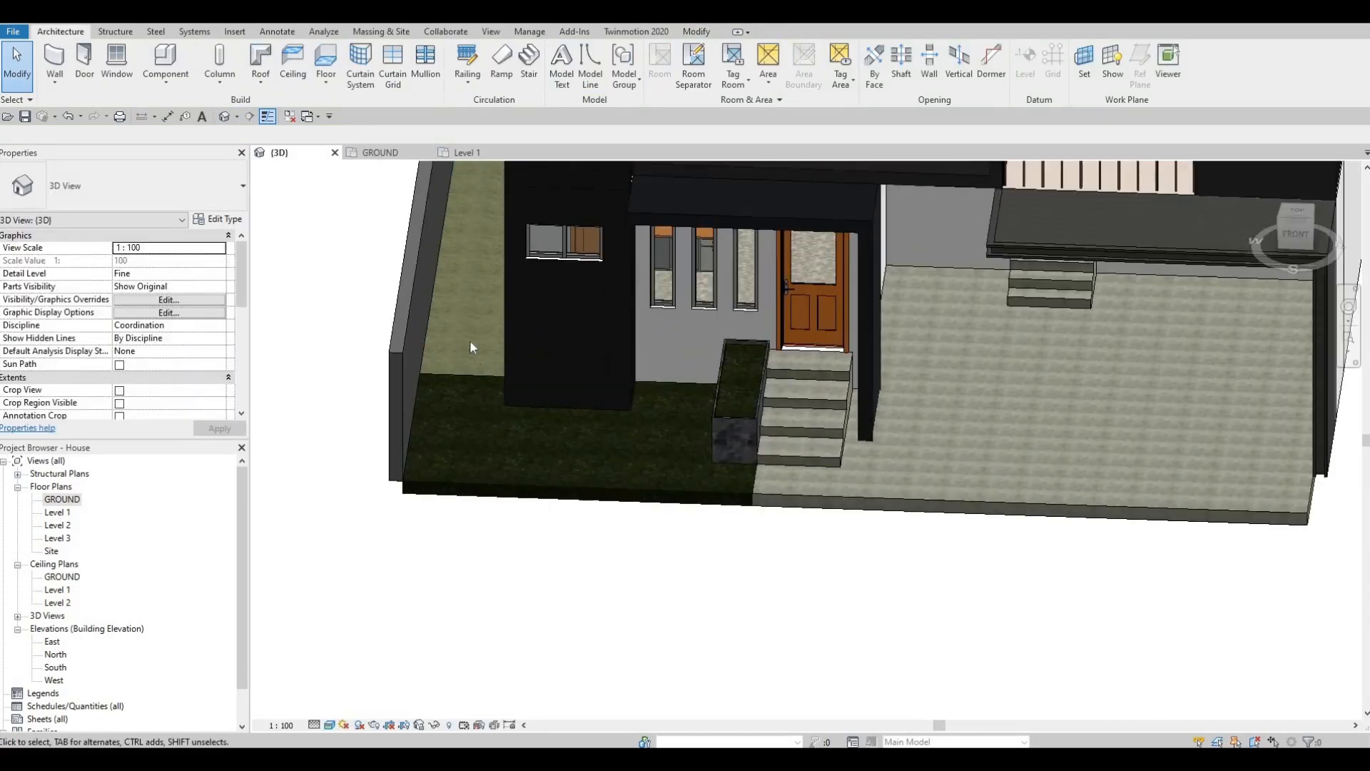
scroll(531, 298, "down", 4)
middle_click_drag(549, 282, 808, 392, "shift")
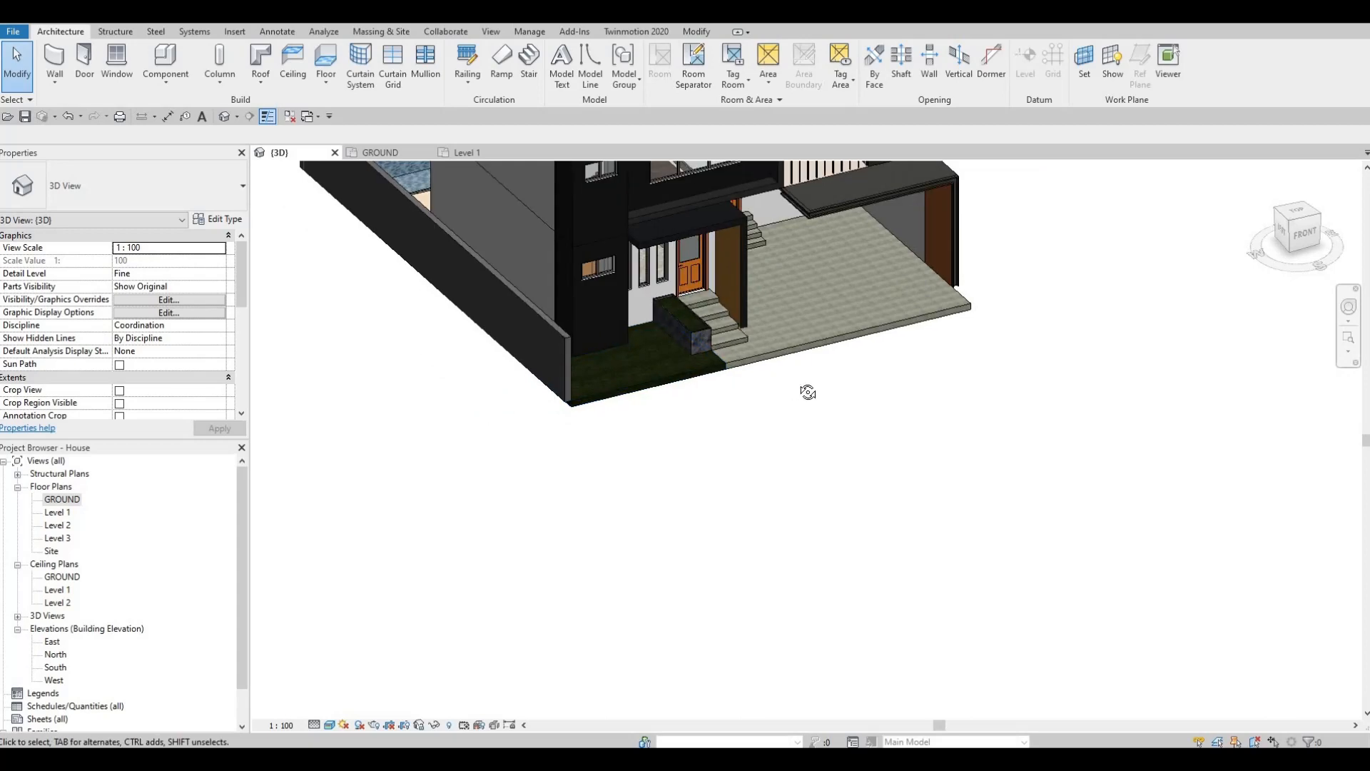
middle_click_drag(893, 373, 859, 452, "shift")
middle_click_drag(905, 511, 483, 453, "shift")
scroll(623, 466, "down", 1)
middle_click_drag(715, 362, 625, 350, "shift")
scroll(622, 394, "up", 5)
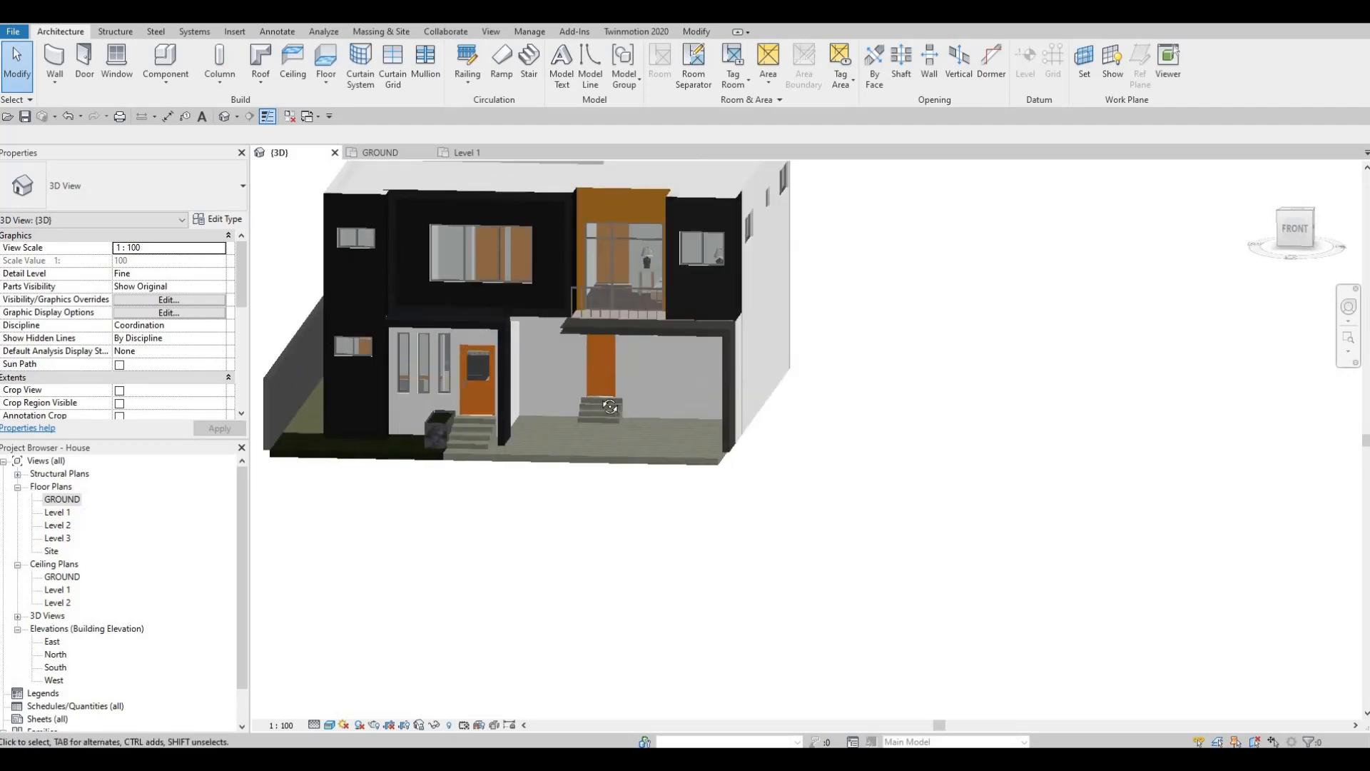
middle_click_drag(596, 401, 480, 489, "shift")
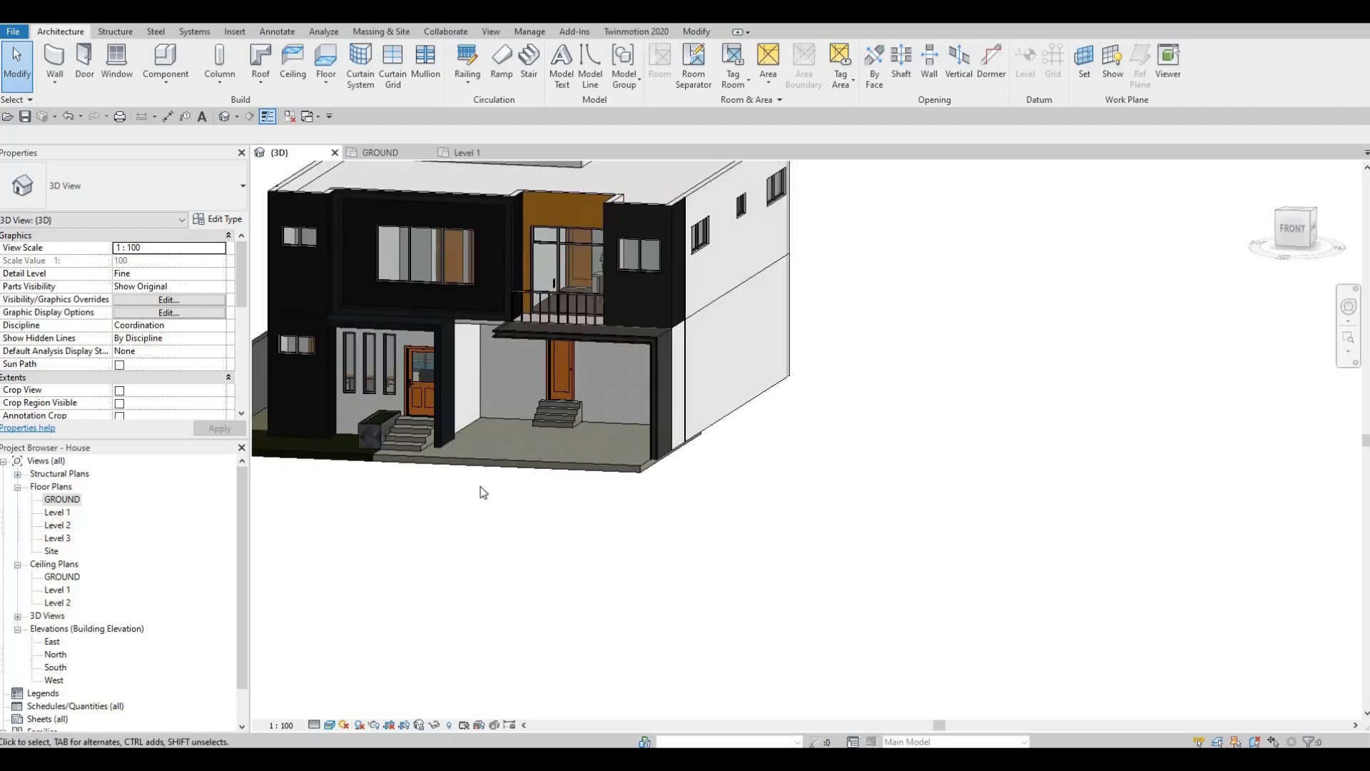
In the GROUND plan, draw an EXTERIOR WALL 2 wall about 13200 mm long across the front yard's edge, starting at the side boundary wall's front end.
double_click(60, 500)
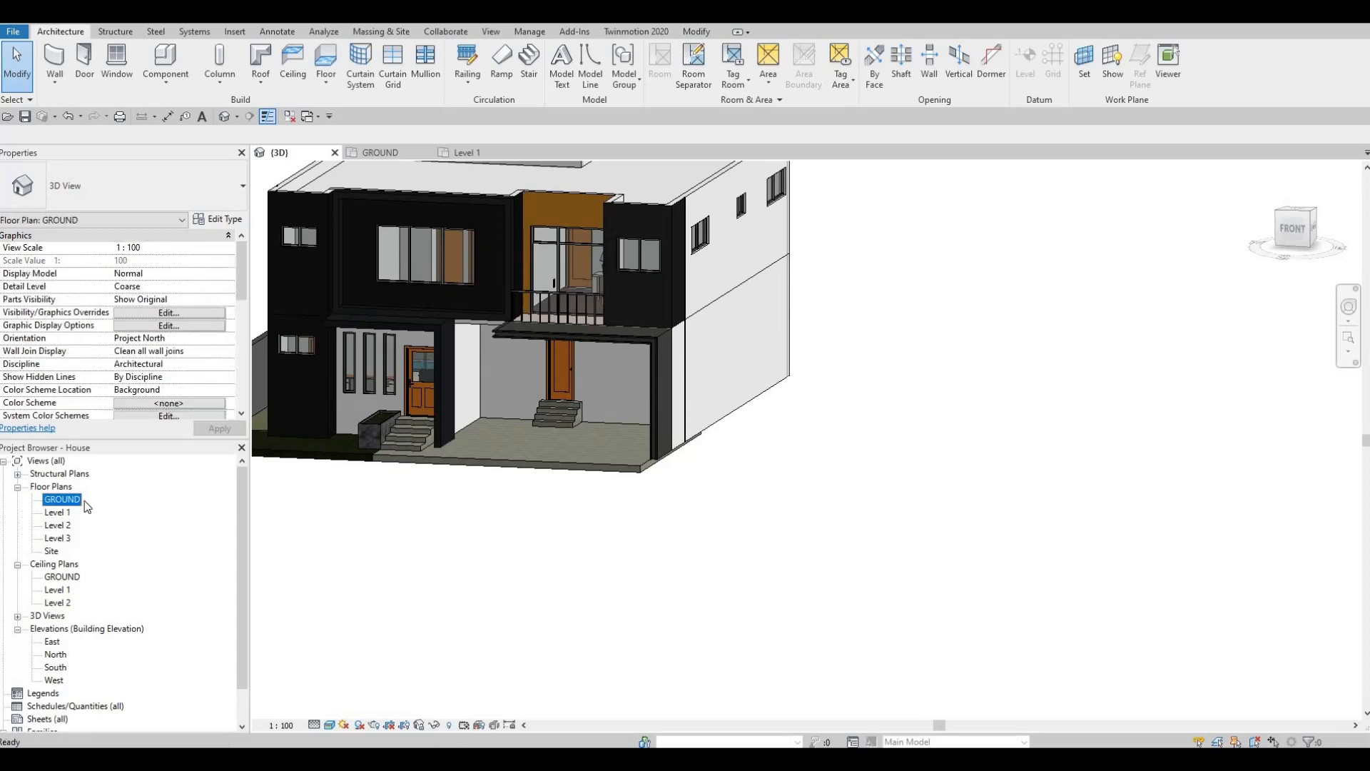
scroll(450, 469, "up", 3)
scroll(449, 470, "down", 4)
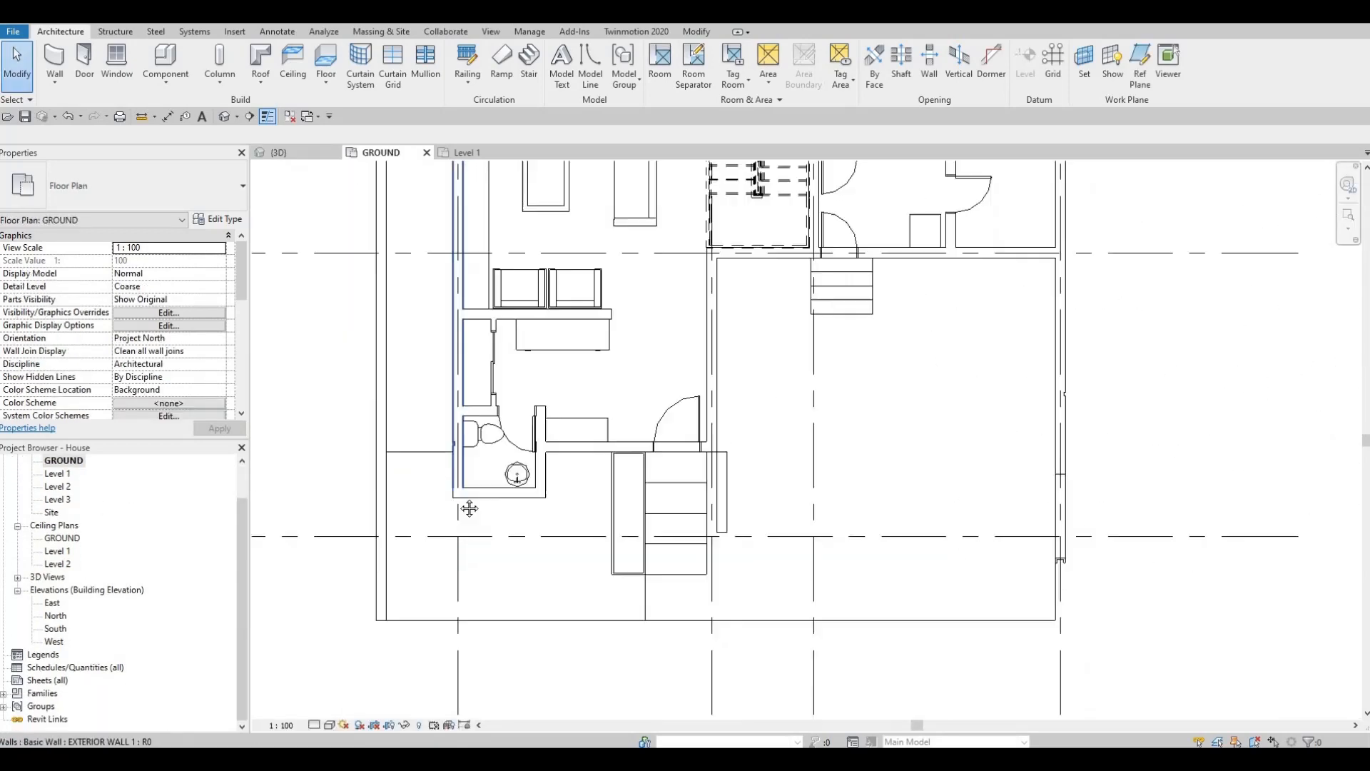
left_click(404, 515)
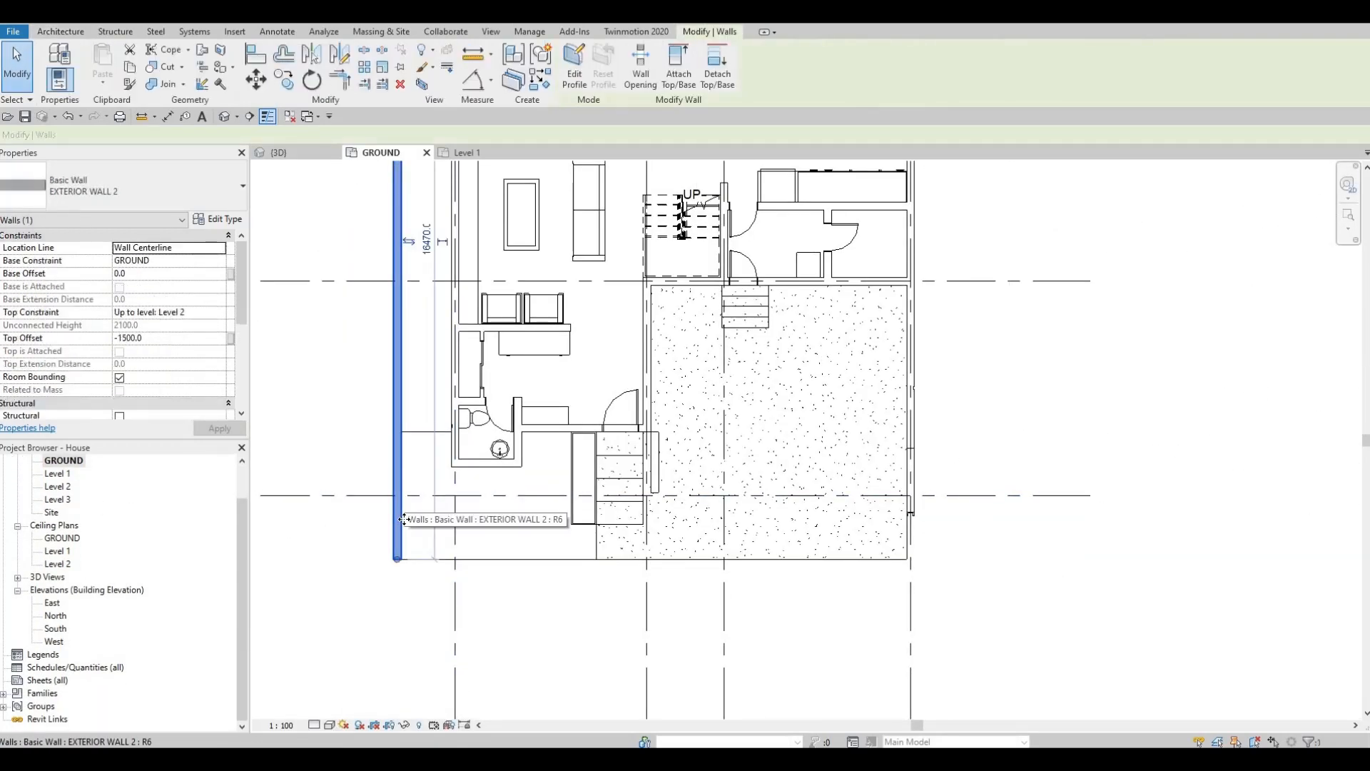
key("w")
key("a")
scroll(397, 551, "up", 3)
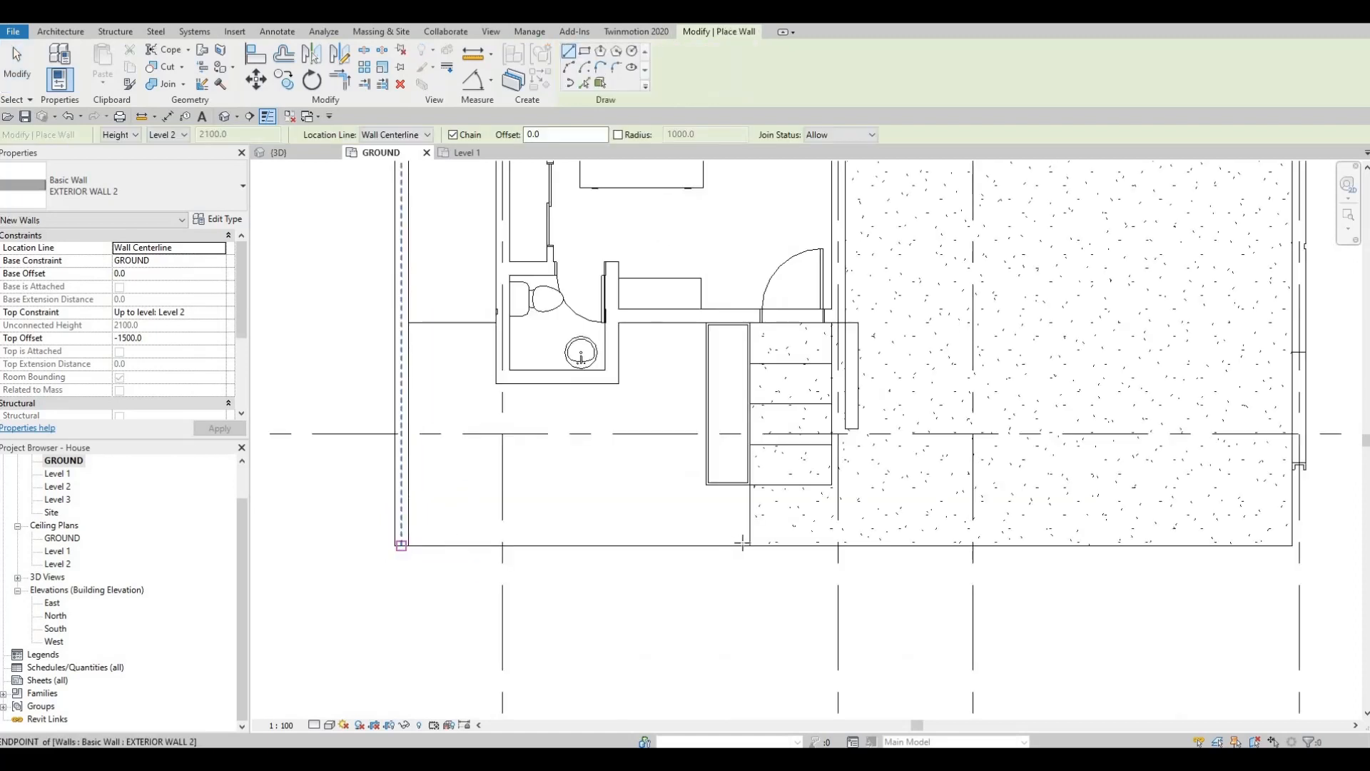
left_click(401, 546)
scroll(669, 535, "down", 3)
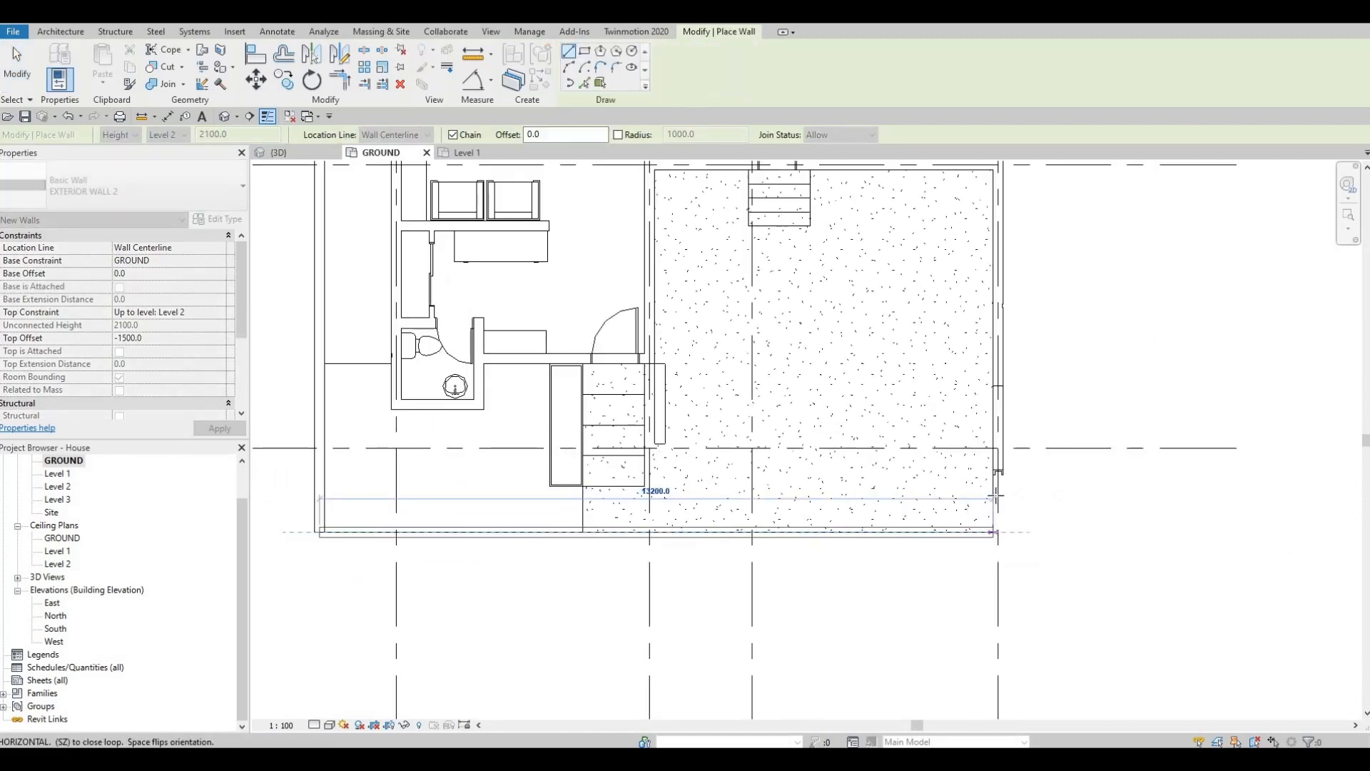
left_click(994, 532)
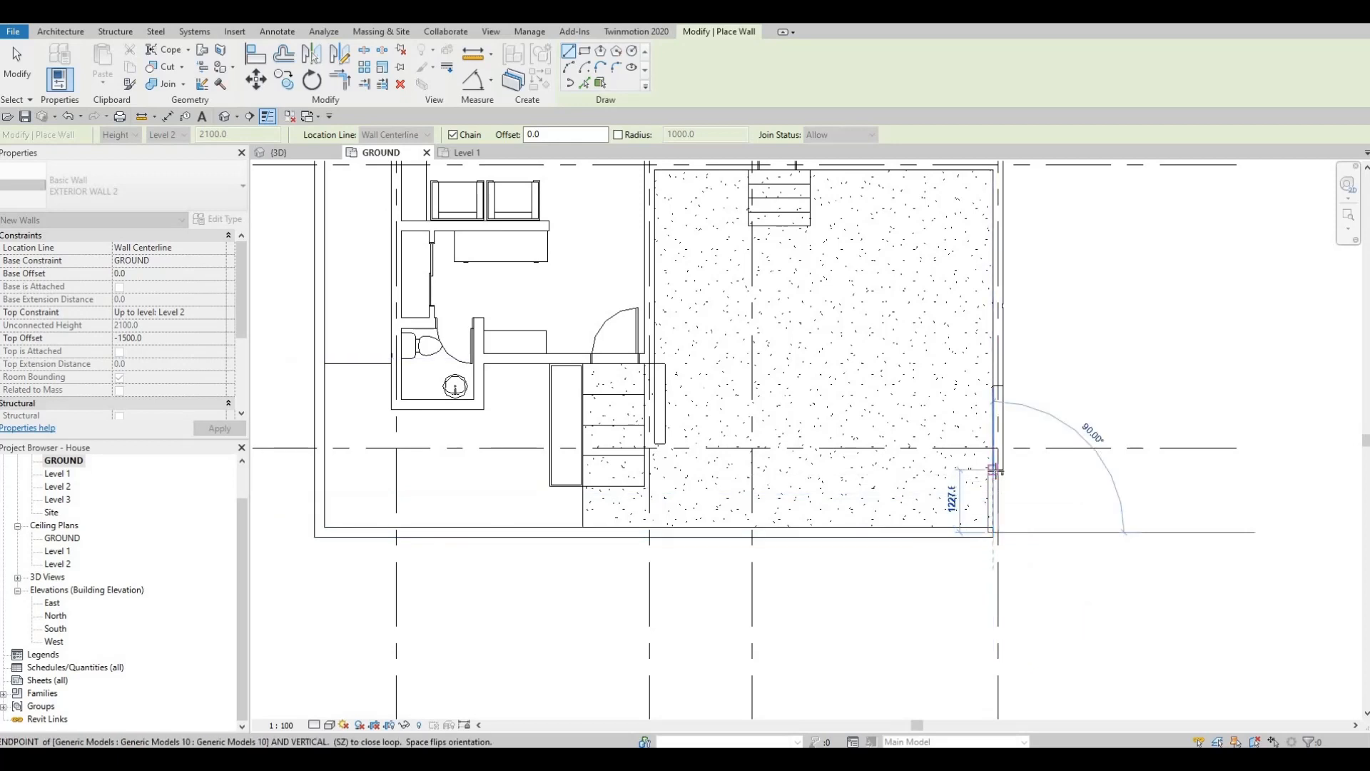
Continue the front wall with a perpendicular return about 1130 mm long towards the house and finish the wall chain.
left_click(994, 471)
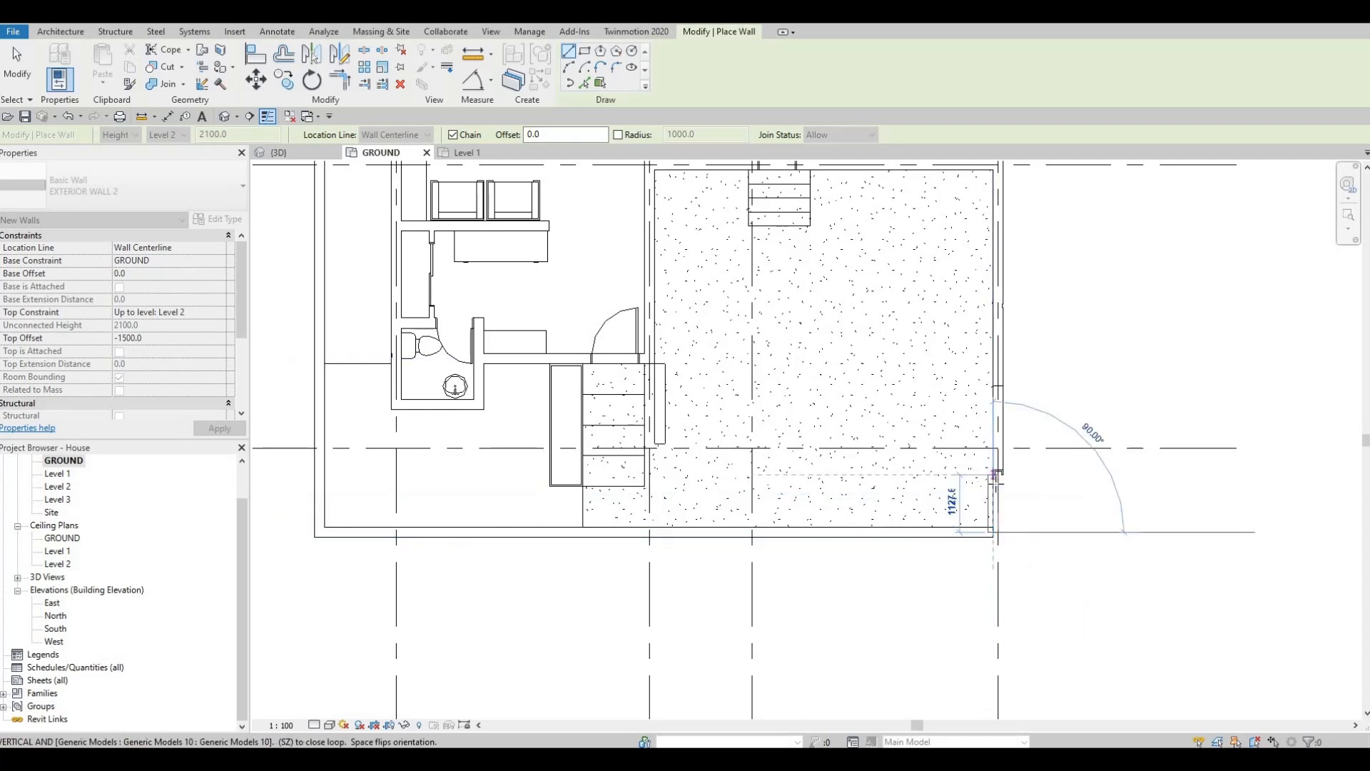
key("Escape")
key("Escape")
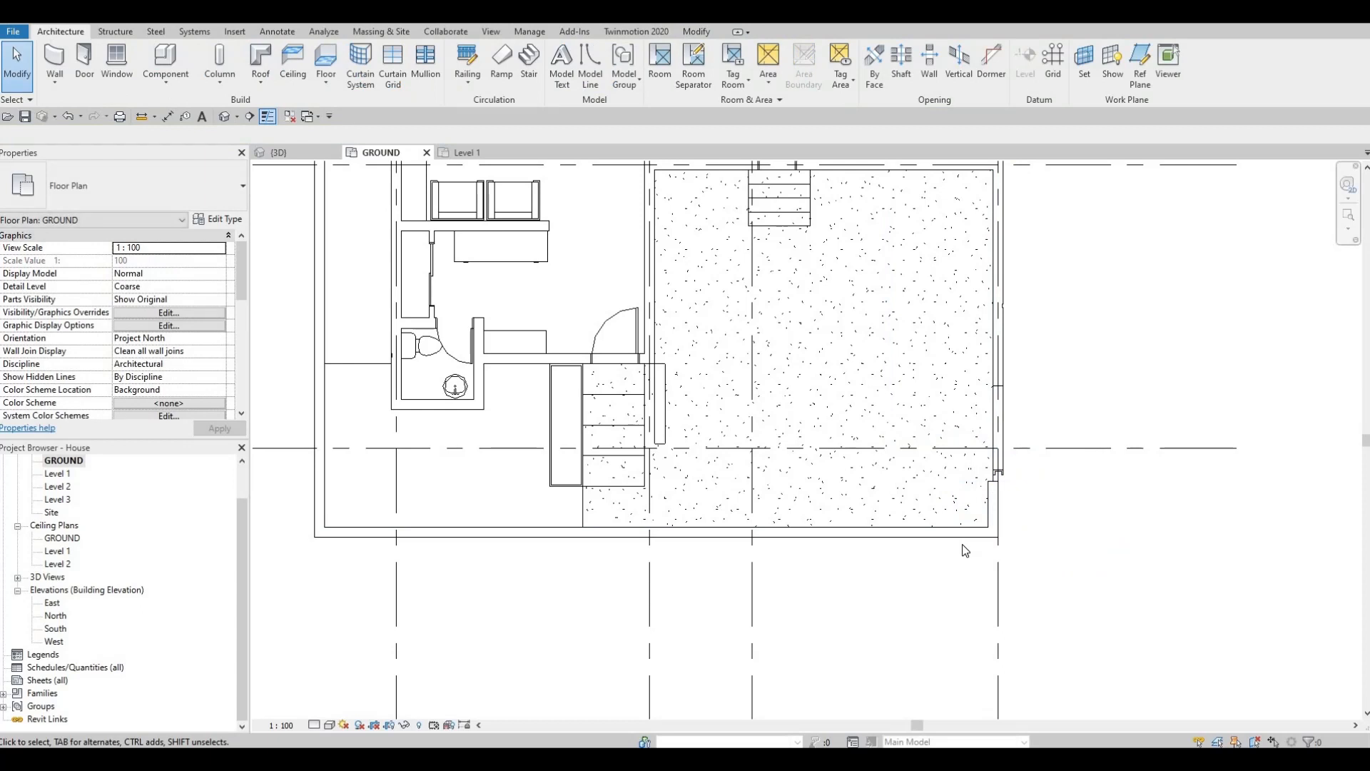
Align the short return wall with the line of the house's exterior side wall.
key("a")
key("l")
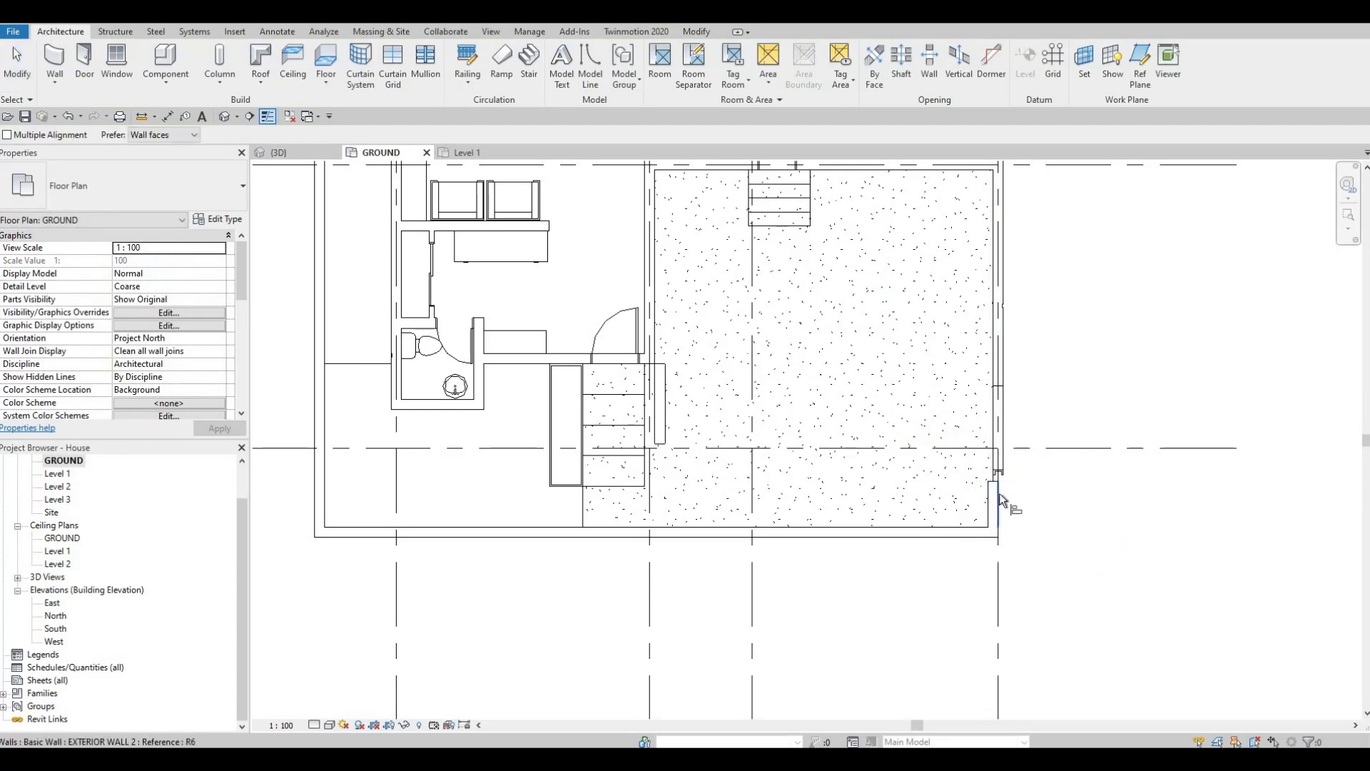
left_click(1000, 511)
scroll(1001, 493, "up", 2)
key("Escape")
key("Escape")
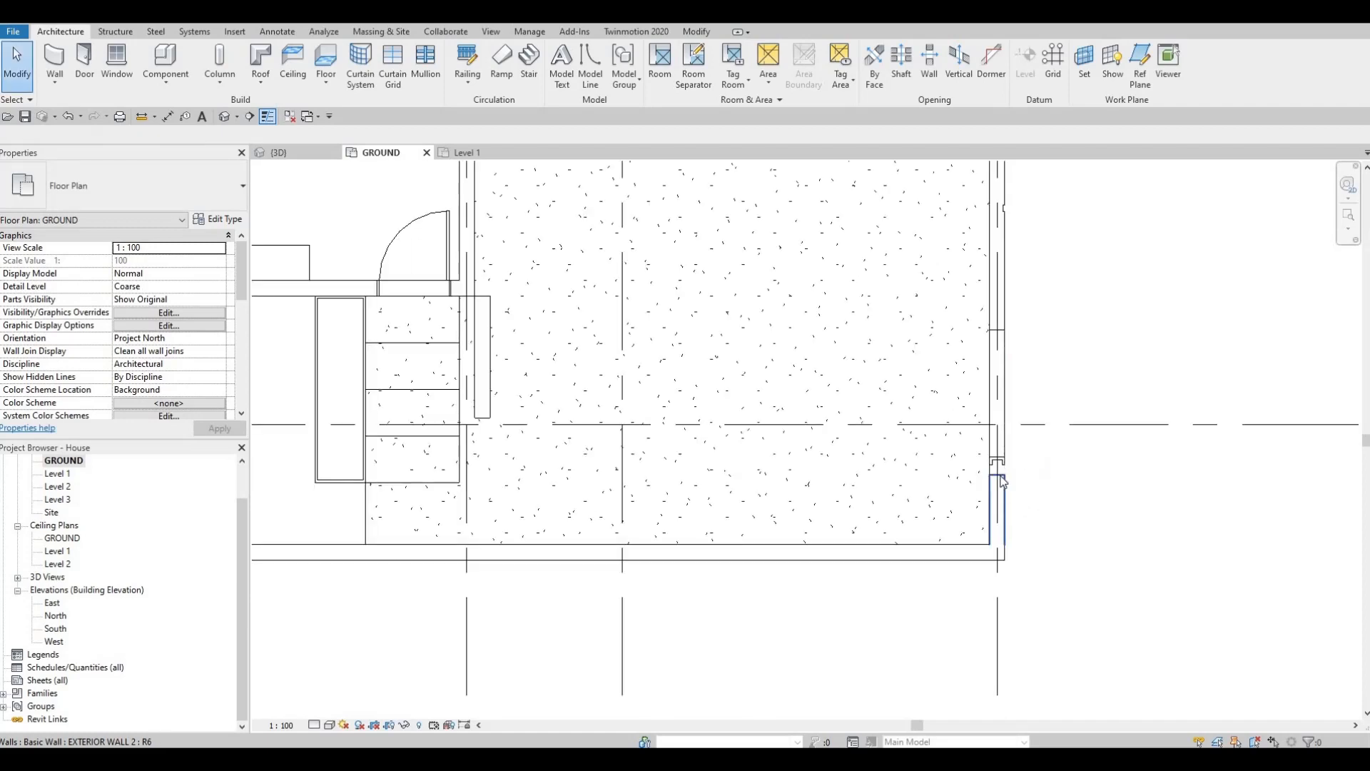
Extend the return wall's rear end to meet the house's exterior side wall and check the front boundary wall in 3D.
left_click(1003, 482)
left_click_drag(998, 475, 997, 457)
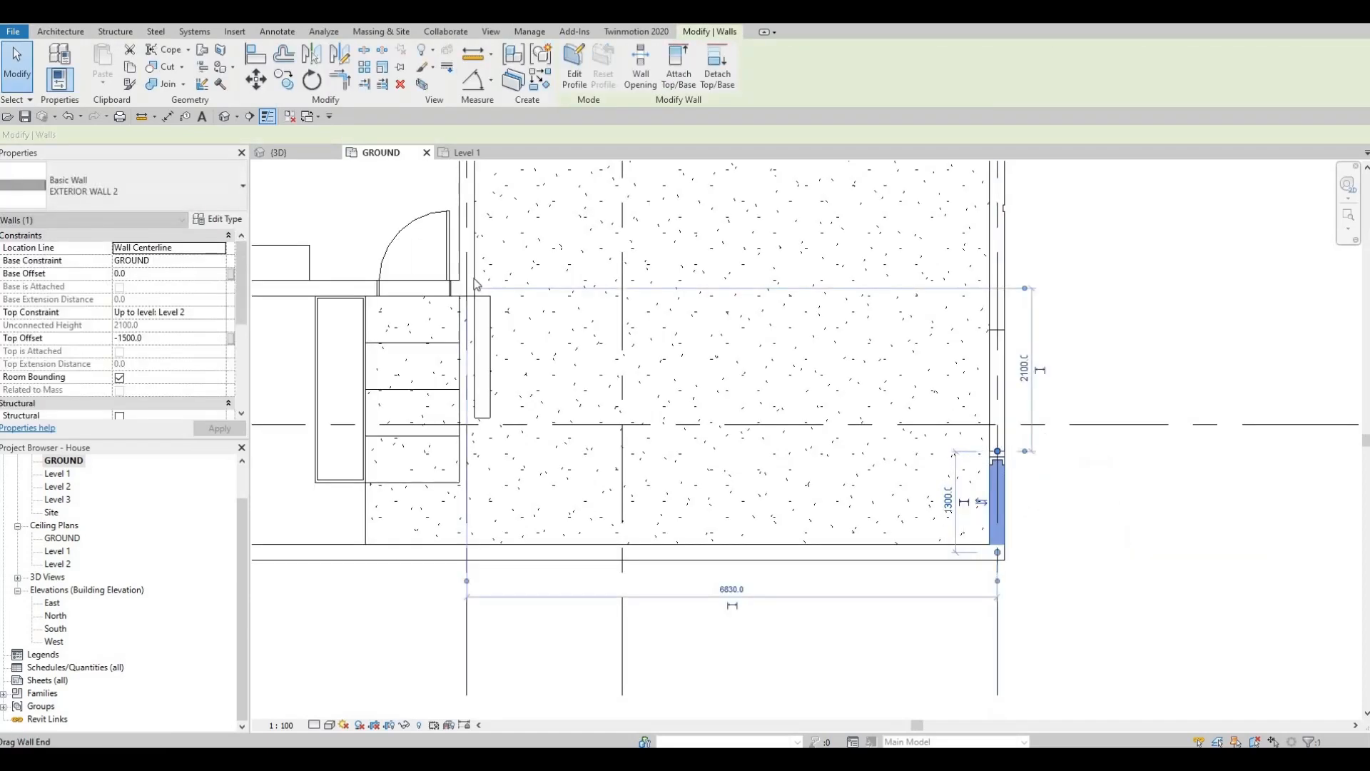
key("Escape")
key("ctrl+Tab")
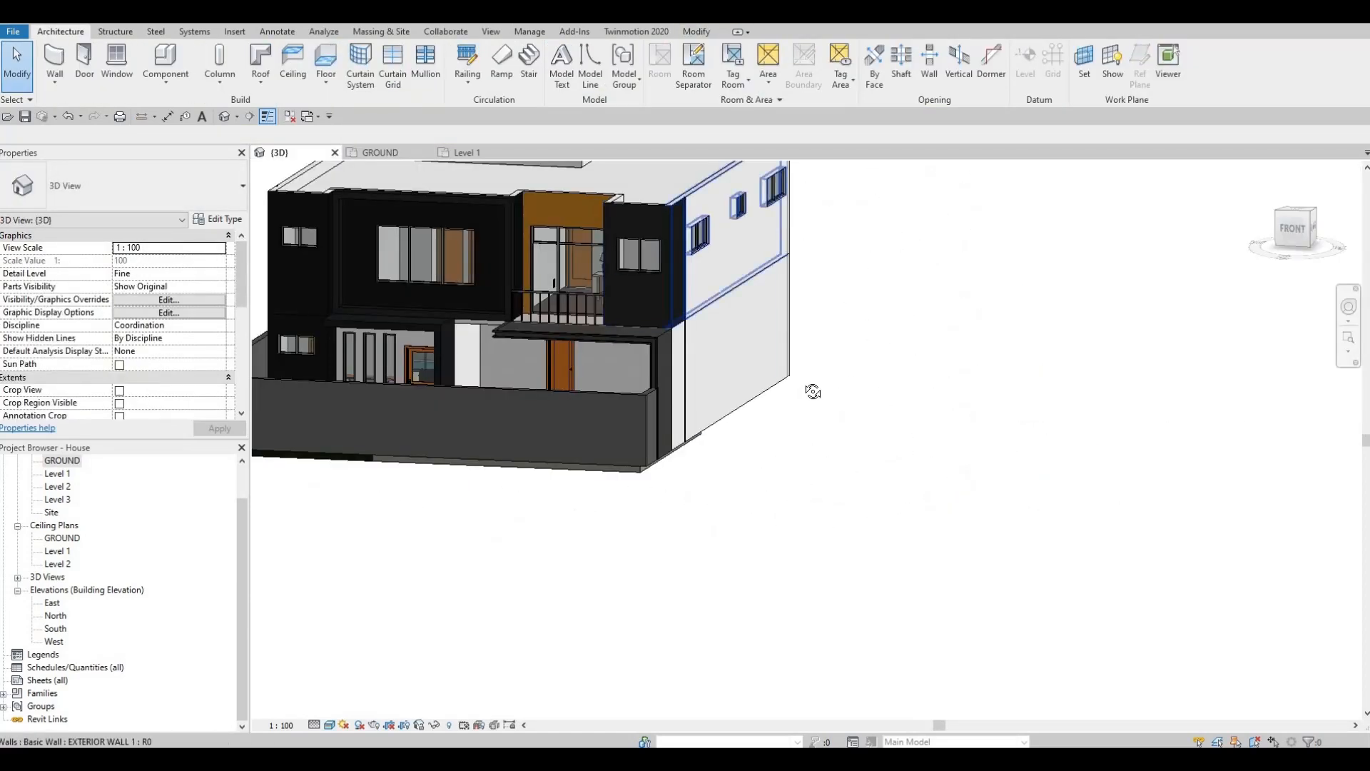
middle_click_drag(813, 388, 749, 405, "shift")
scroll(891, 392, "up", 2)
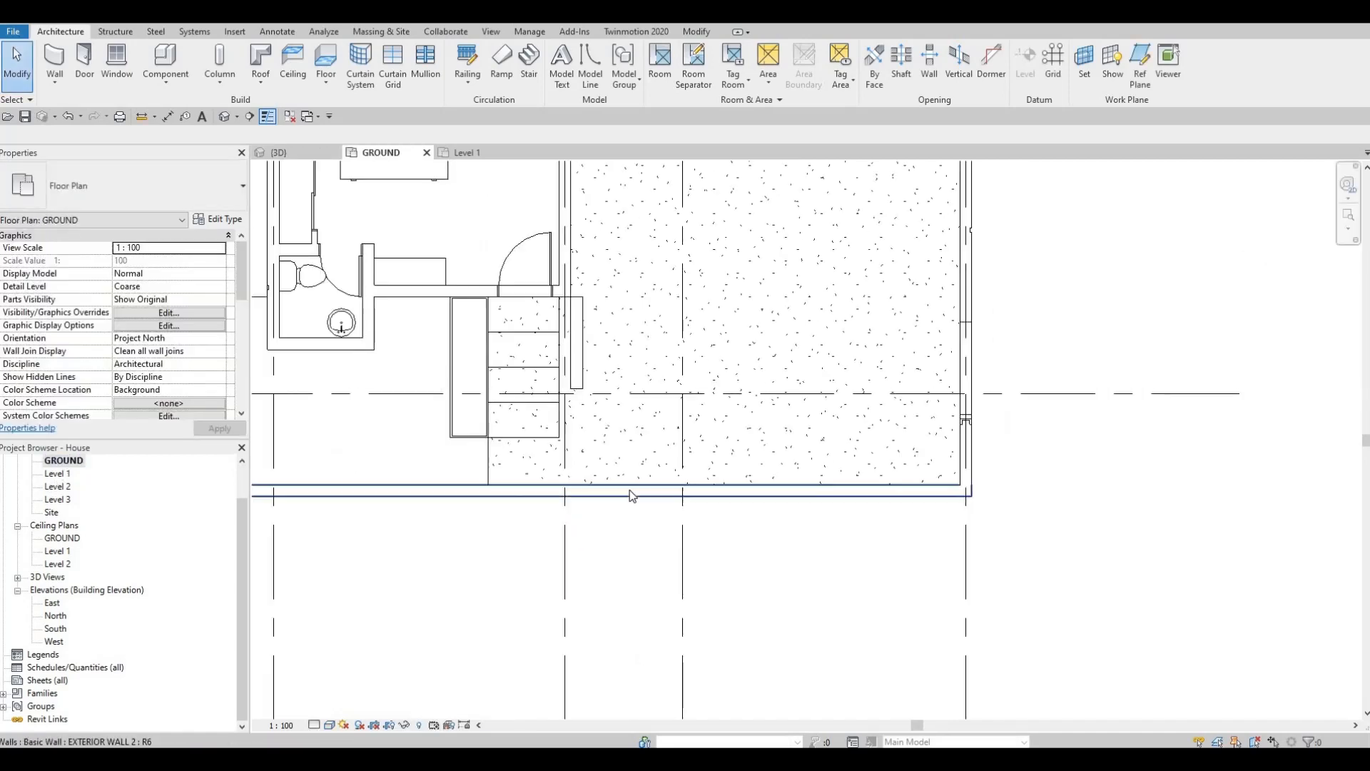
Align the inner face of the front exterior wall with the front edge of the ground floor slab and inspect it in 3D.
left_click(629, 489)
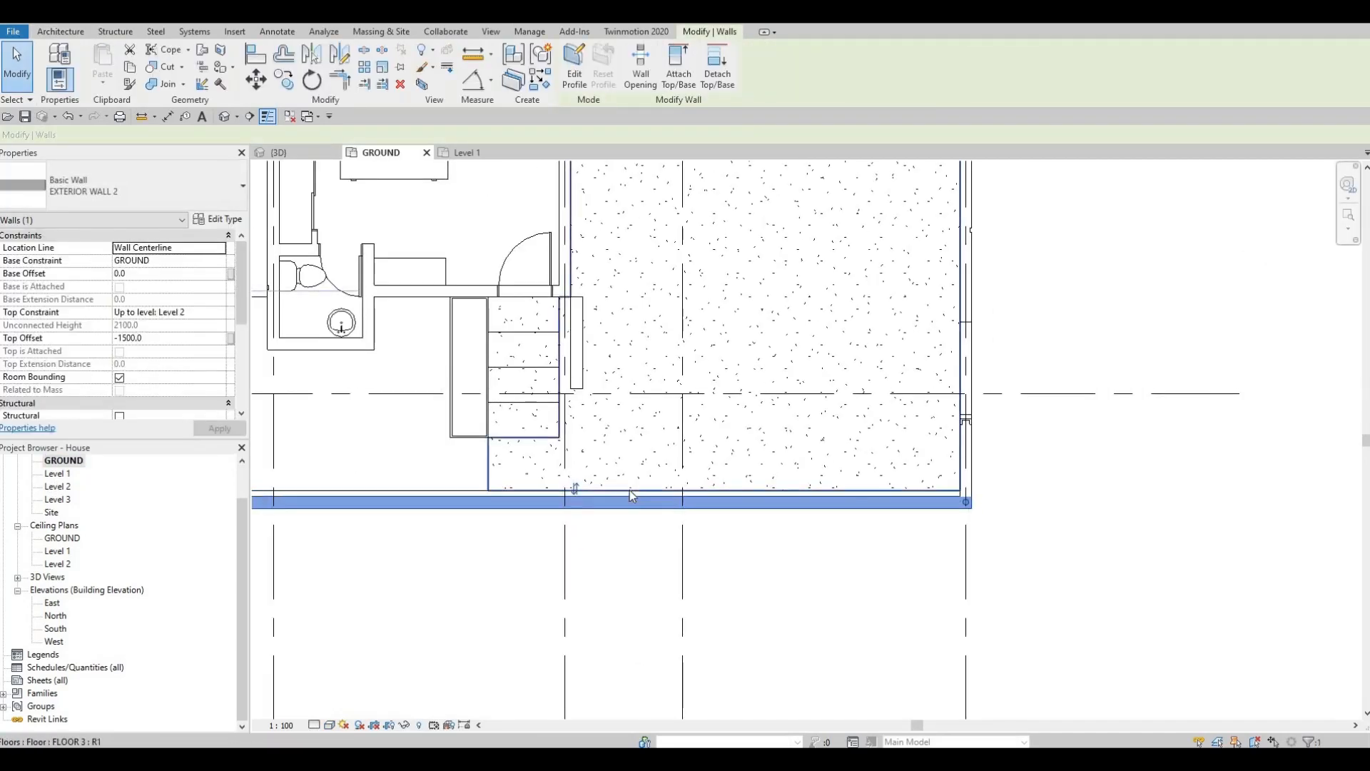
key("Escape")
key("a")
key("l")
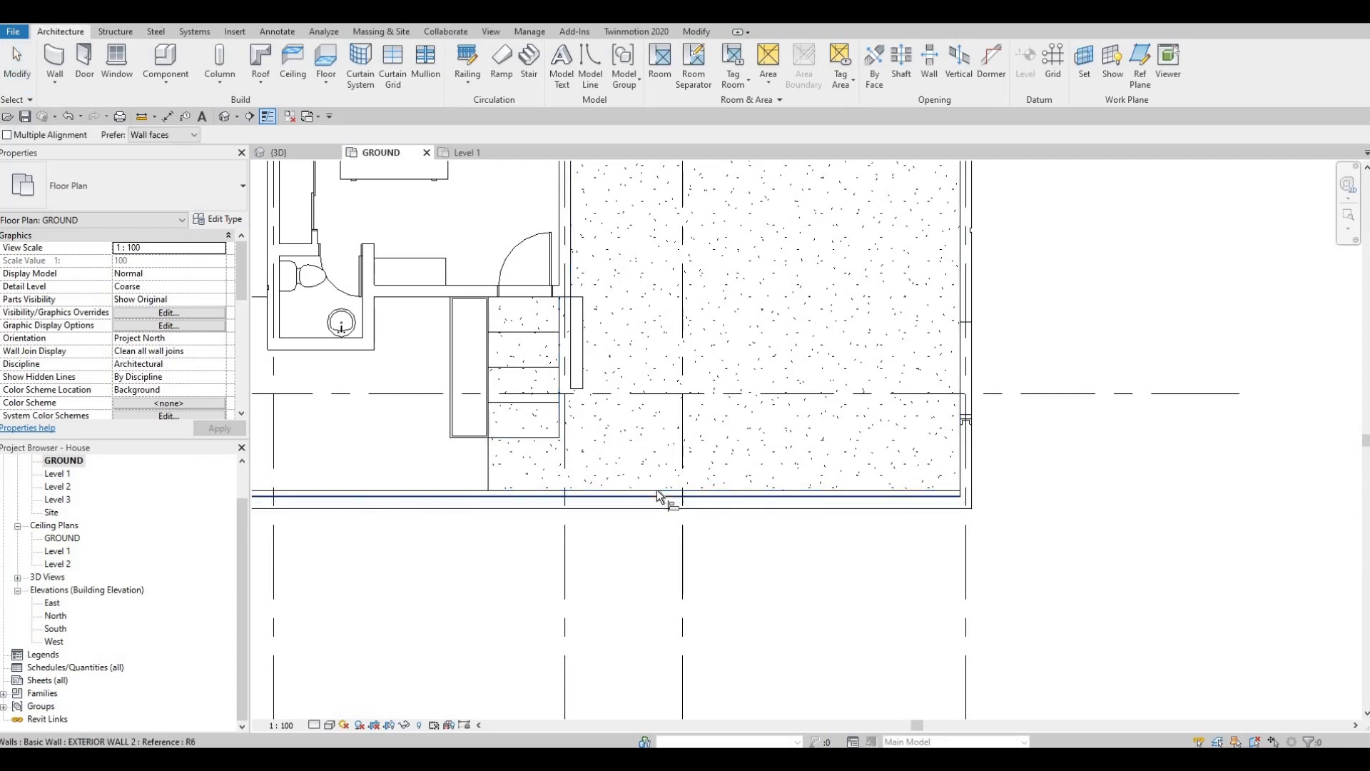
scroll(655, 496, "down", 3)
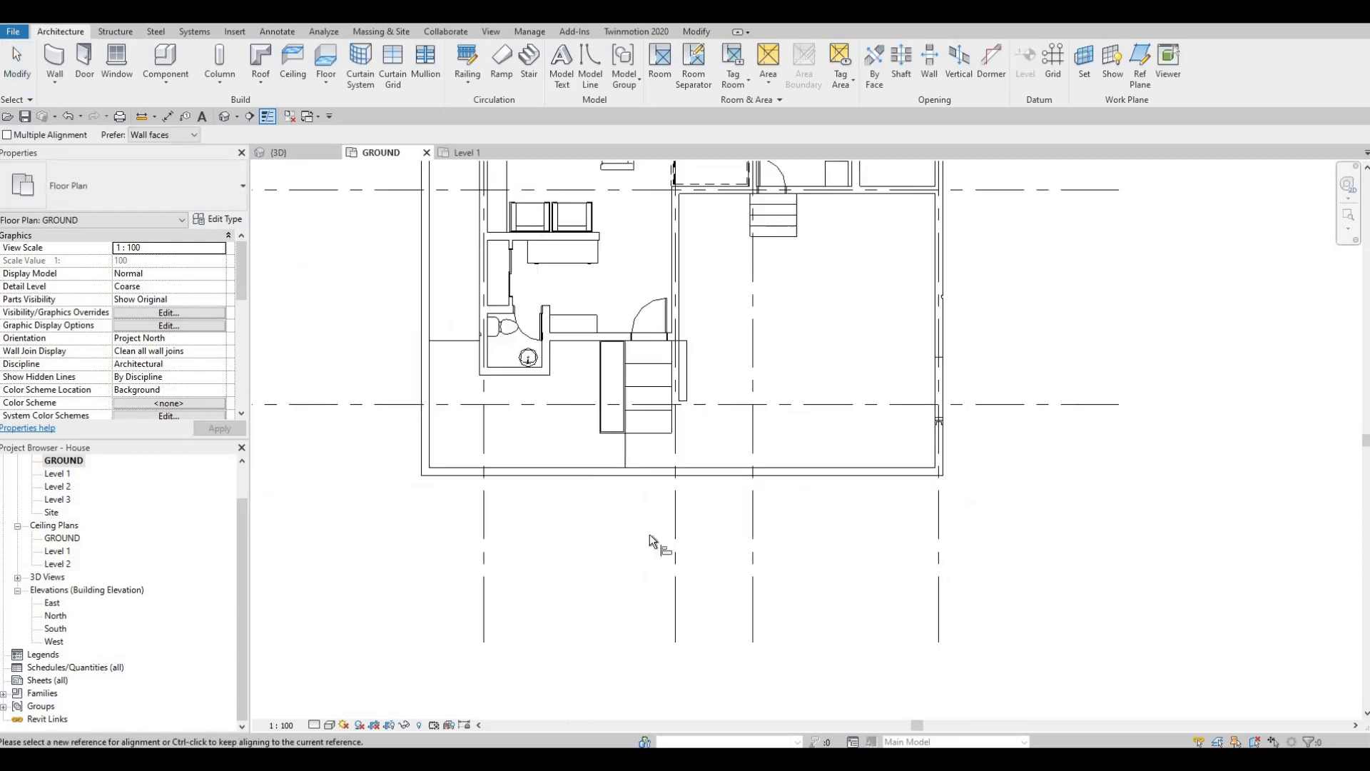
scroll(655, 494, "down", 3)
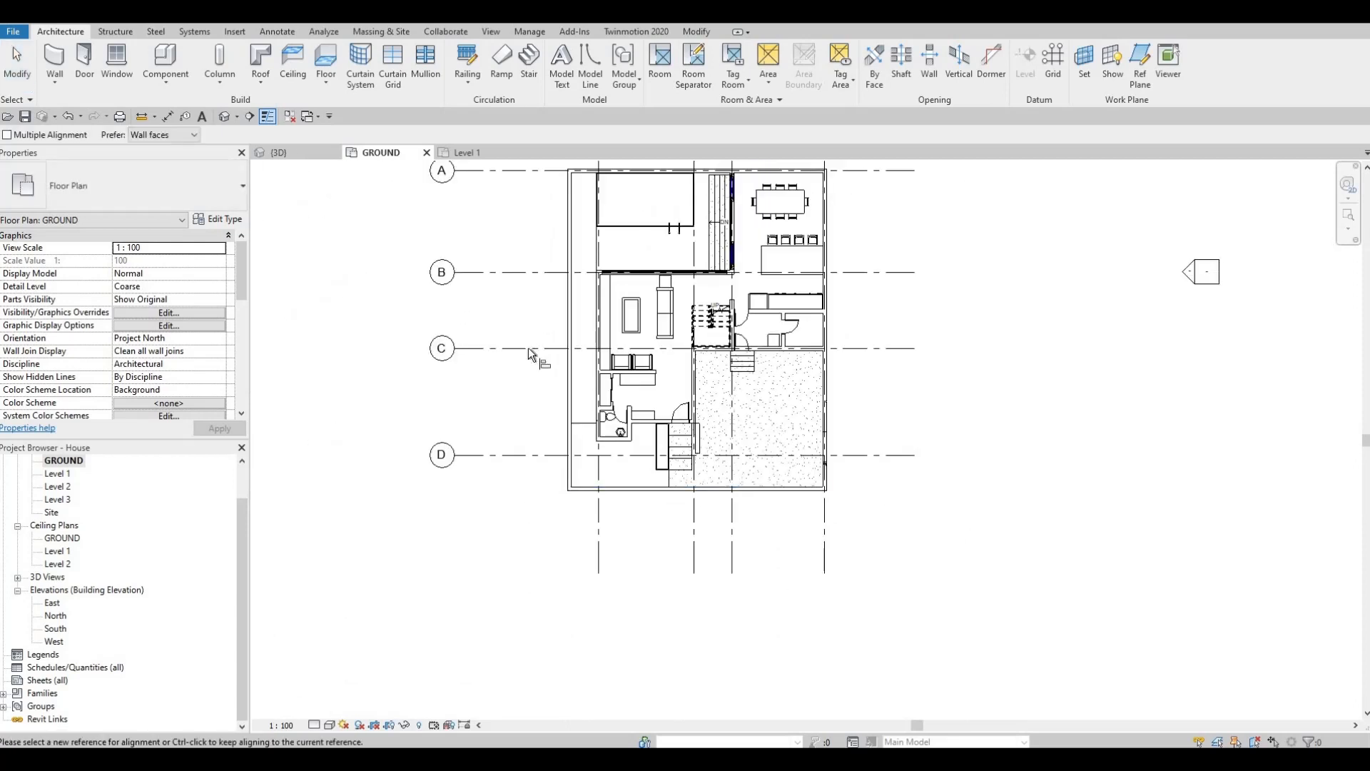
left_click(285, 153)
middle_click_drag(630, 442, 749, 485, "shift")
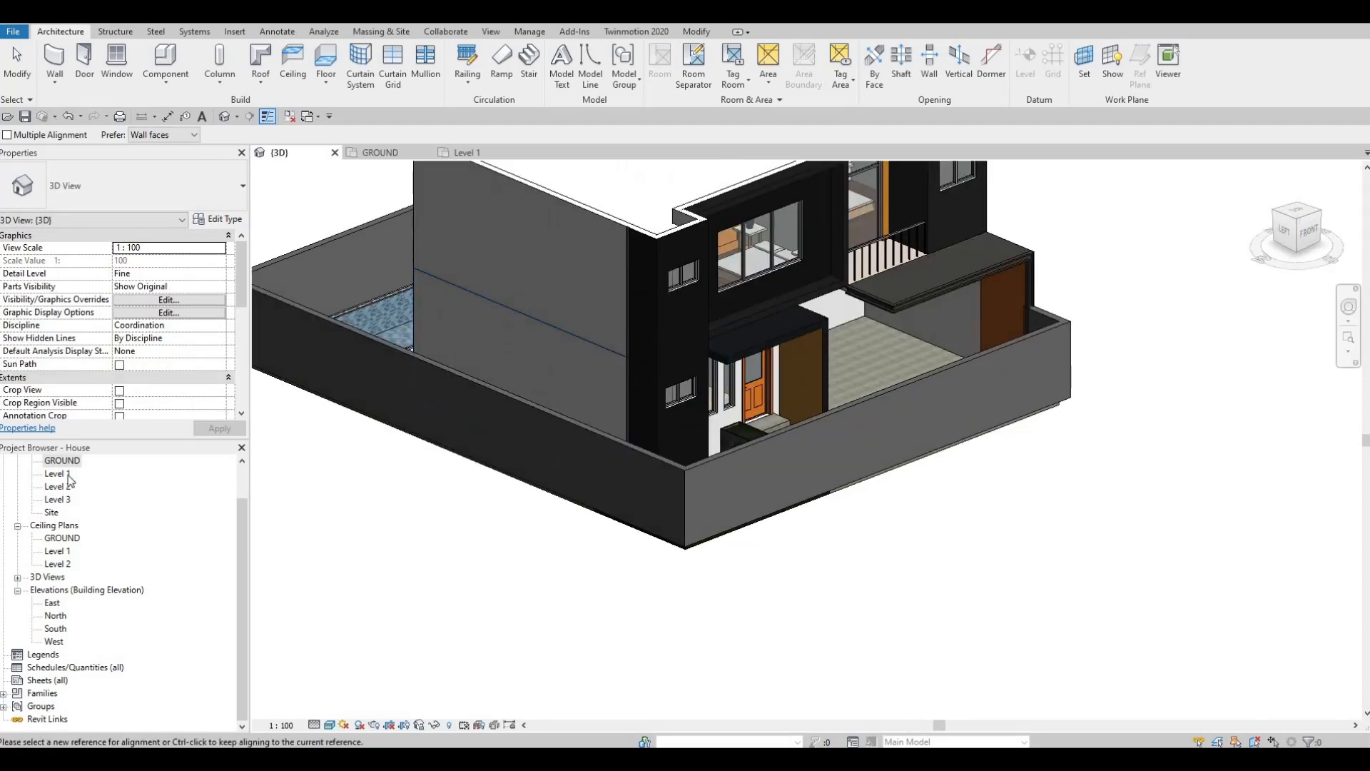
Split the front exterior wall at four points in the GROUND plan, marking out the stair entrance, a narrow pier and the garage opening.
double_click(56, 629)
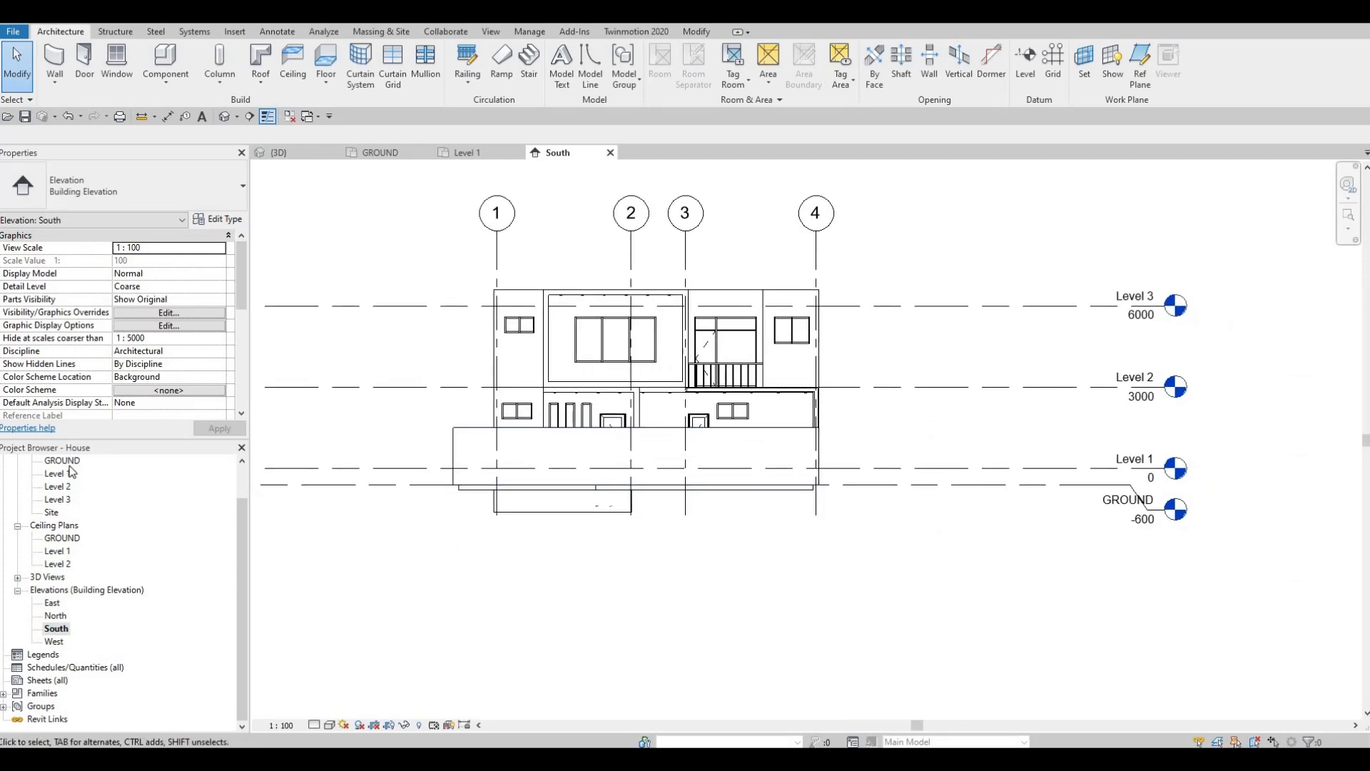
left_click(380, 153)
middle_click_drag(642, 488, 522, 481)
scroll(520, 481, "up", 4)
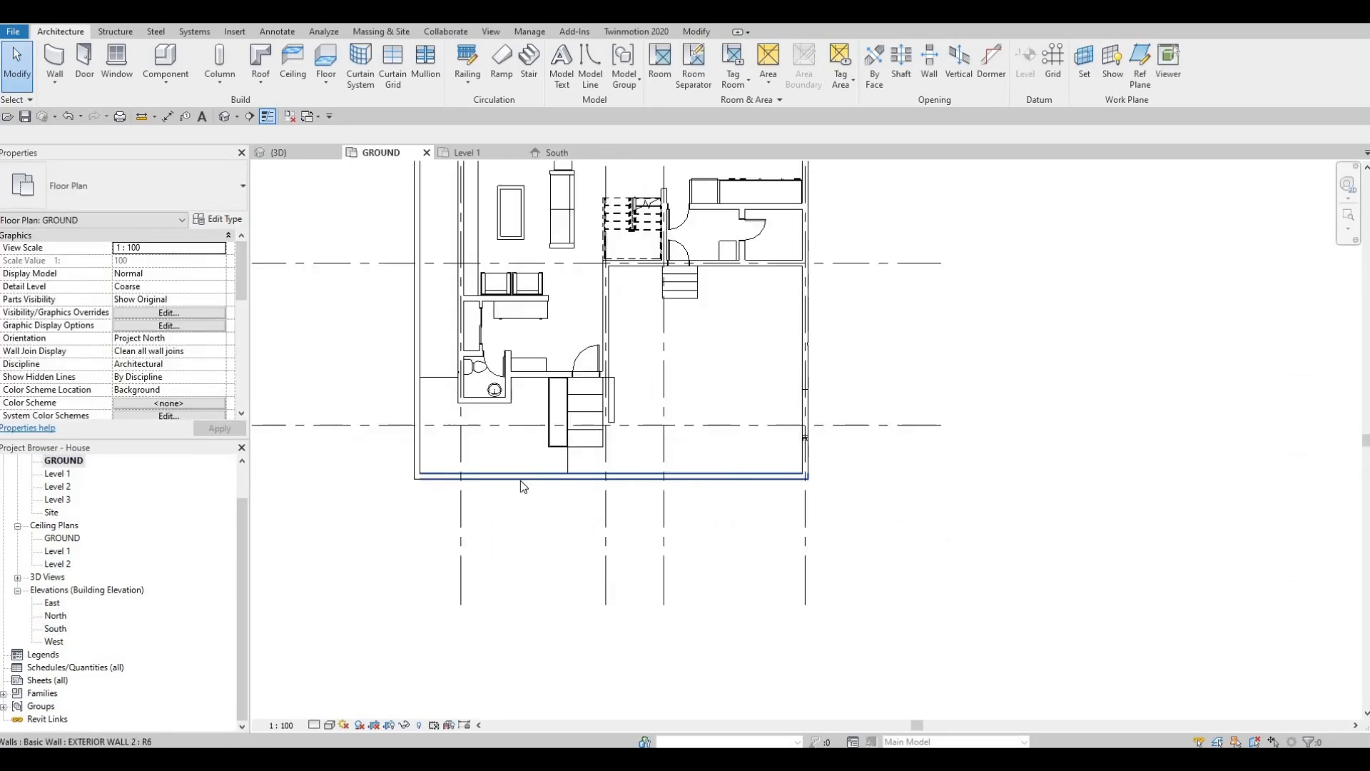
key("s")
key("d")
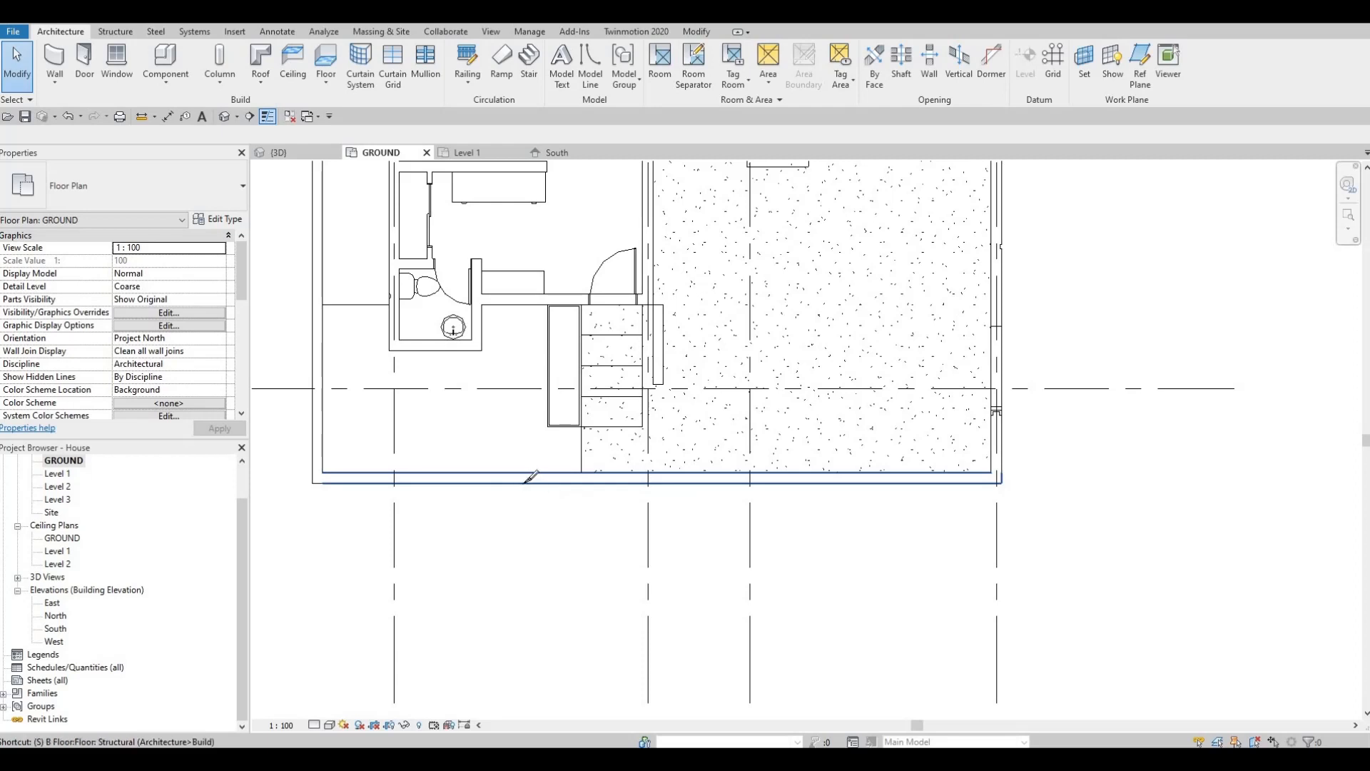
left_click(578, 473)
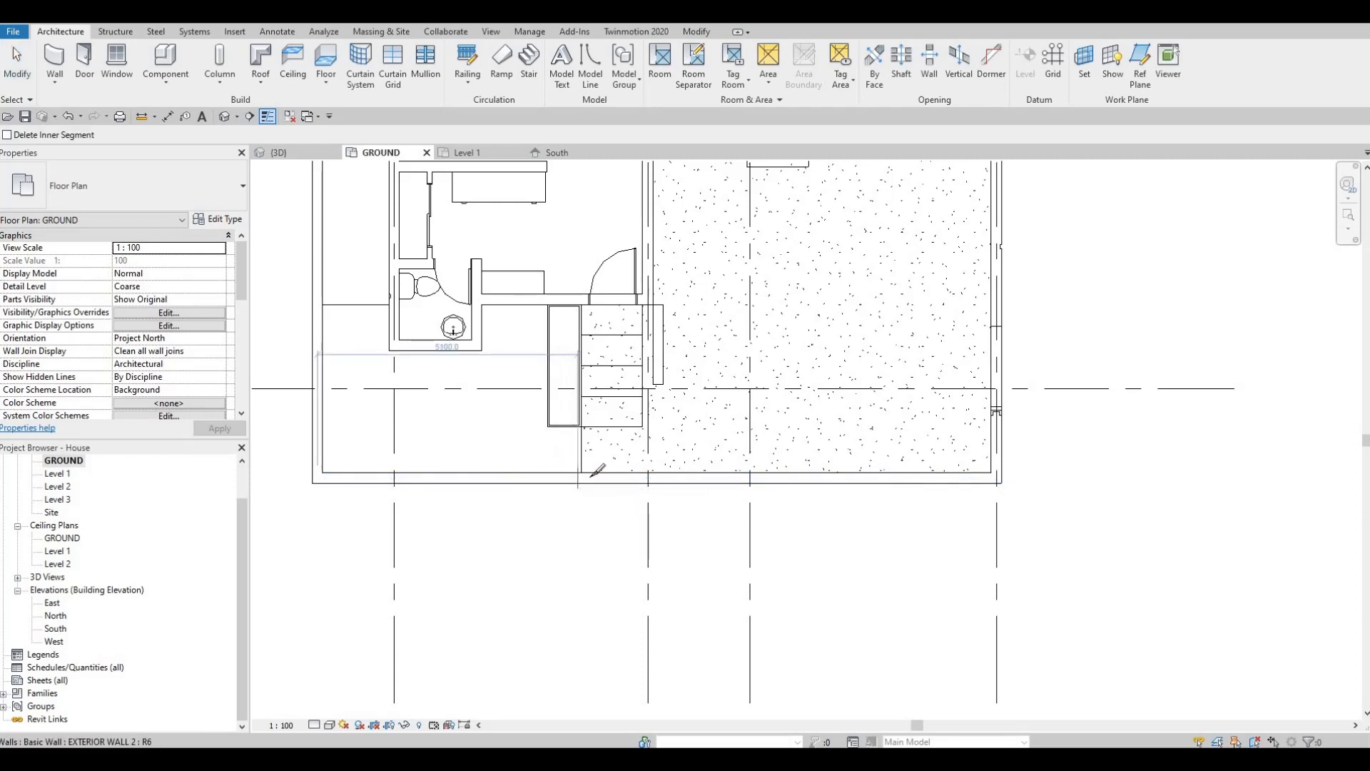
left_click(657, 477)
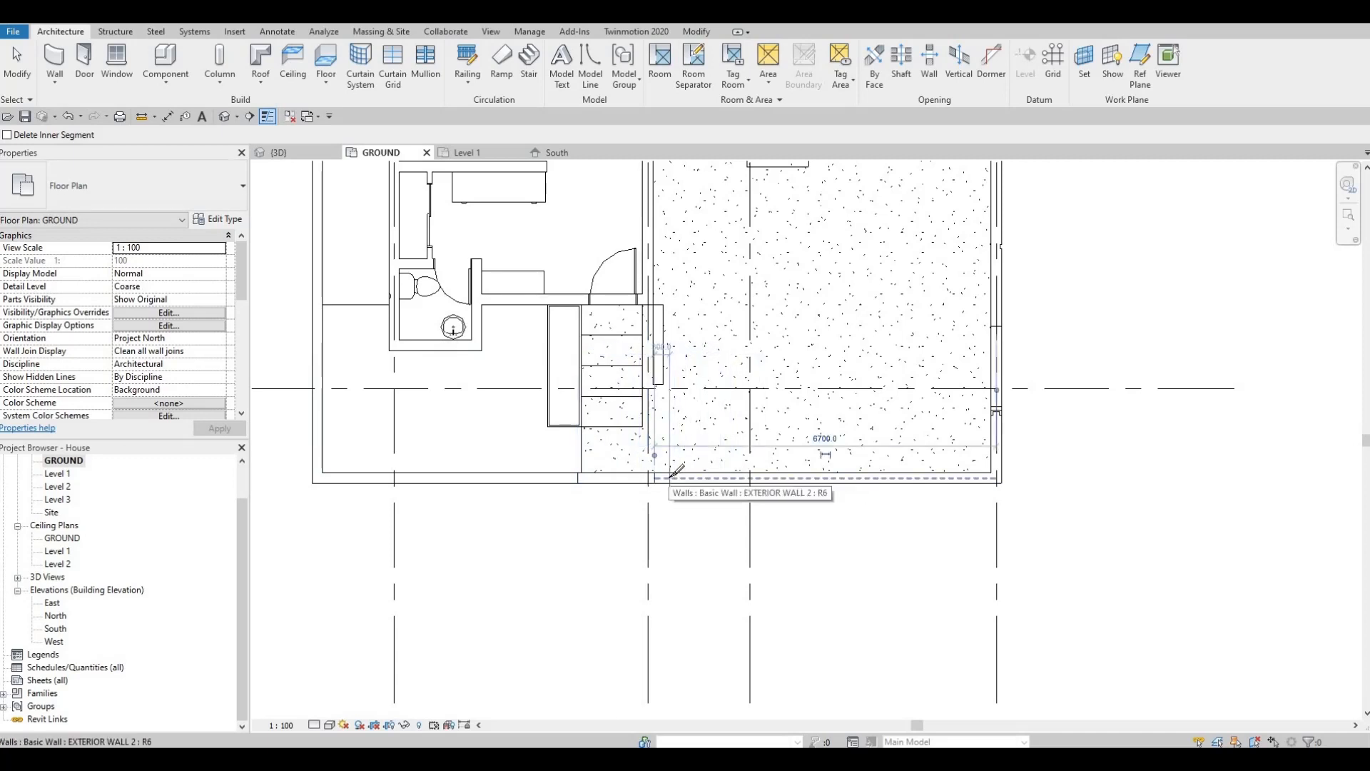
left_click(953, 483)
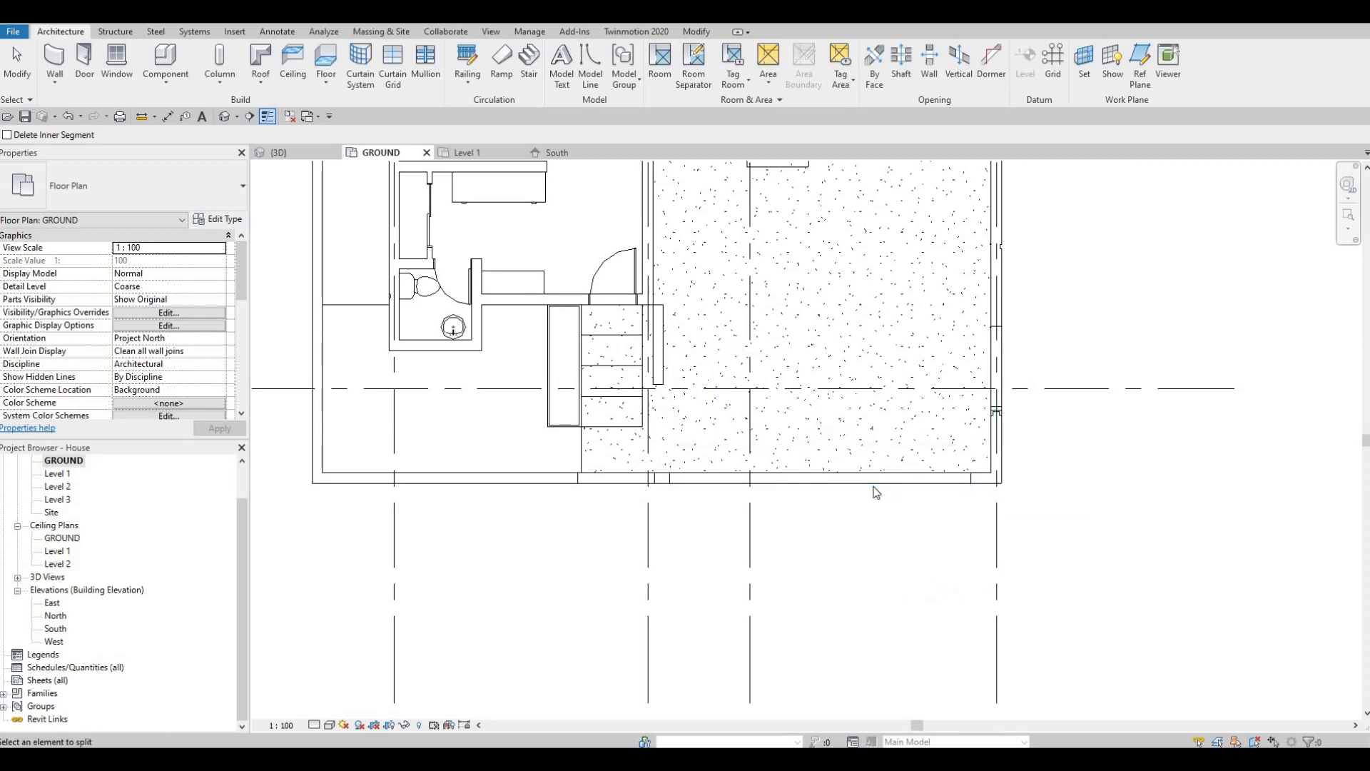
key("Escape")
Delete the garage-front wall segment and the segment in front of the entrance stairs, keeping the narrow pier between them.
left_click(872, 481)
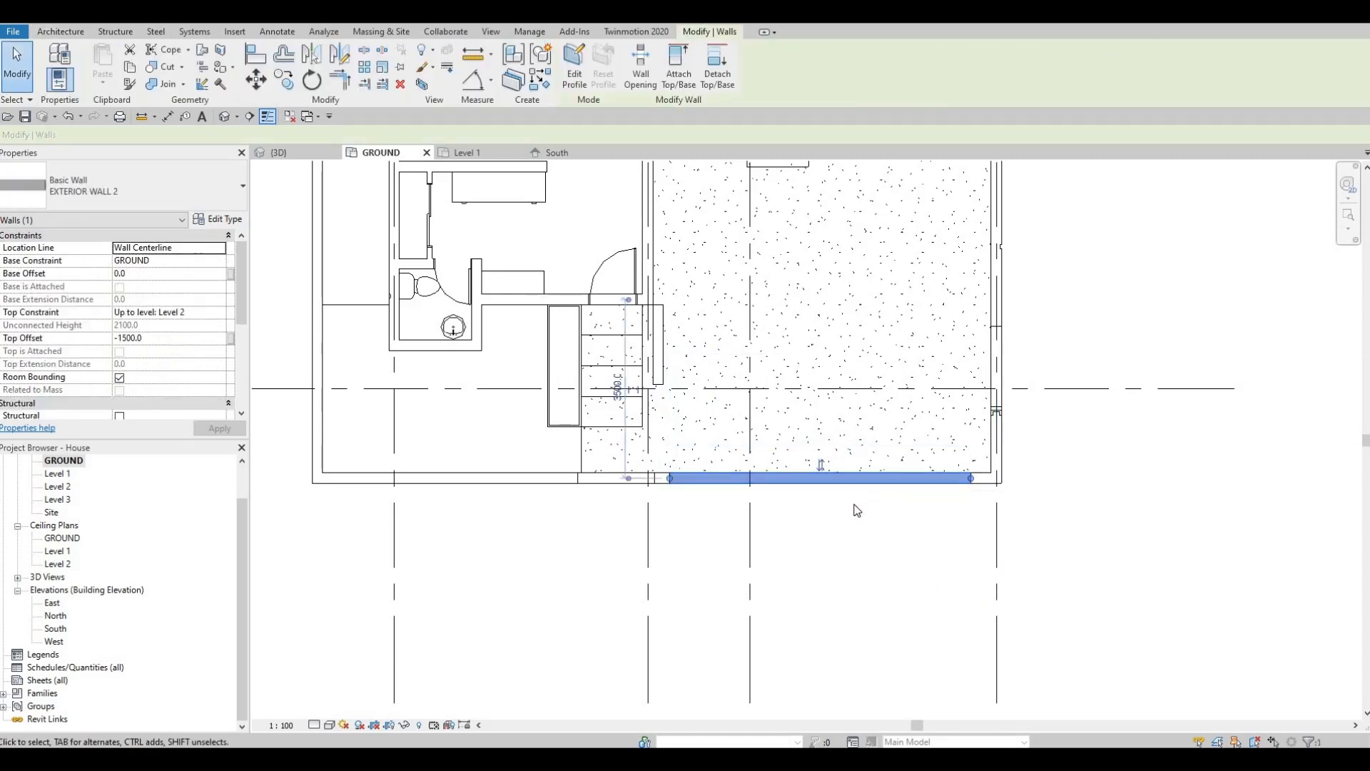
left_click(583, 500)
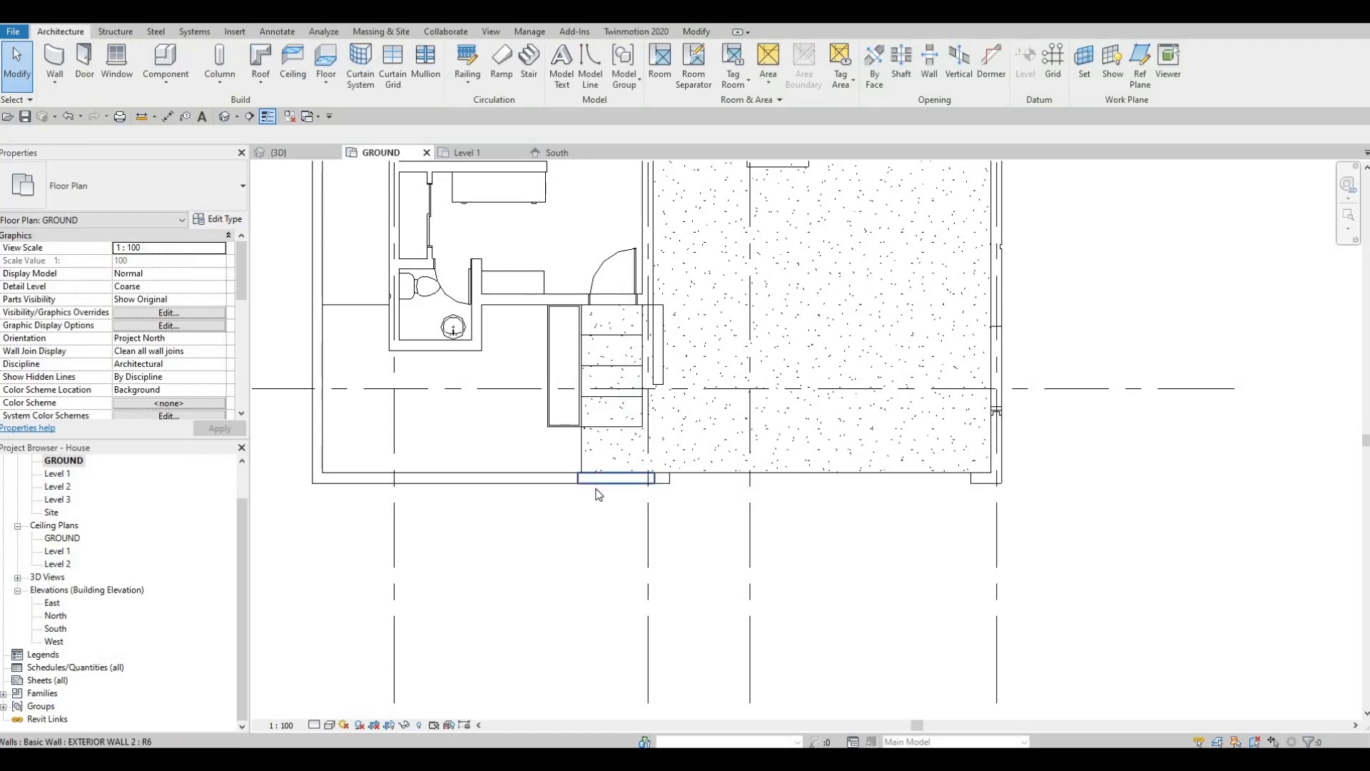
left_click(598, 494)
key("Delete")
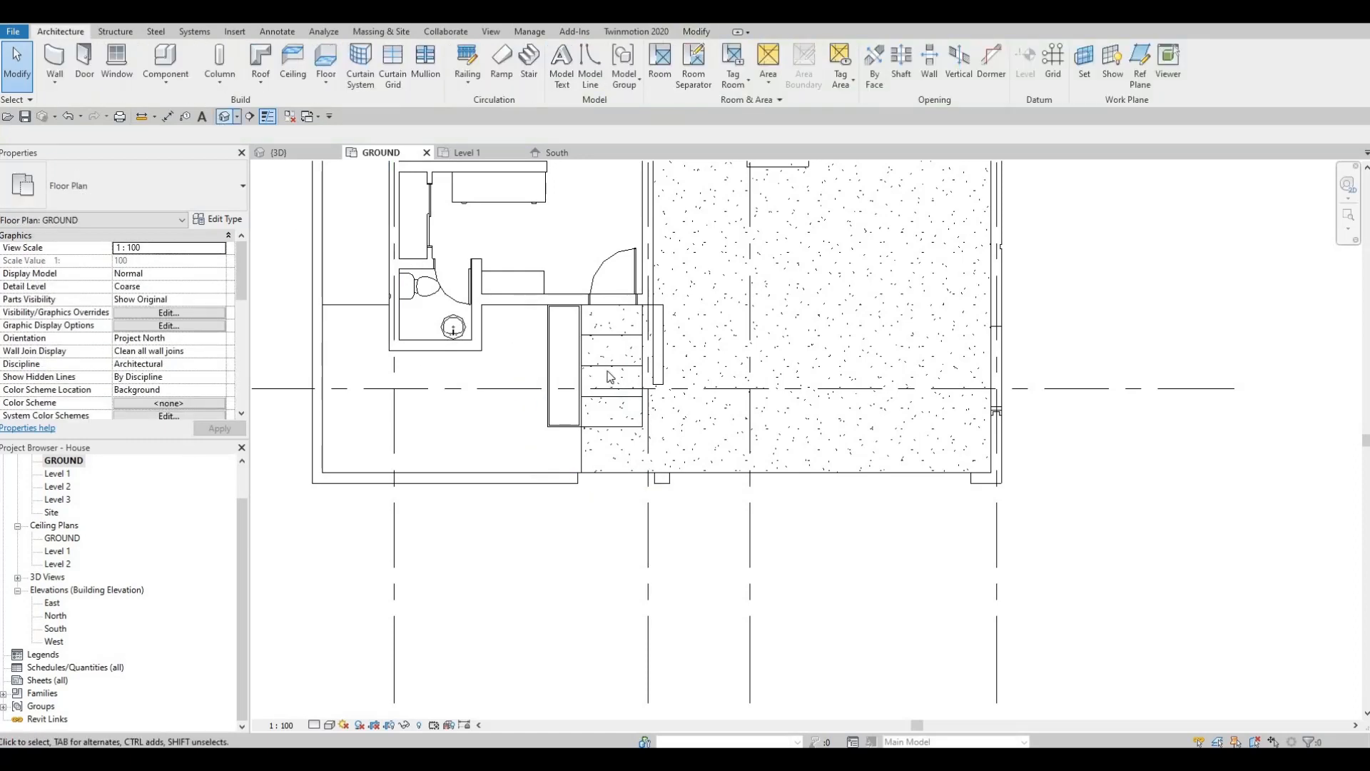
Edit the front garden wall's profile in the South elevation, sketching a rectangle about 4055 by 1500 mm down from its top edge.
middle_click_drag(541, 342, 788, 370, "shift")
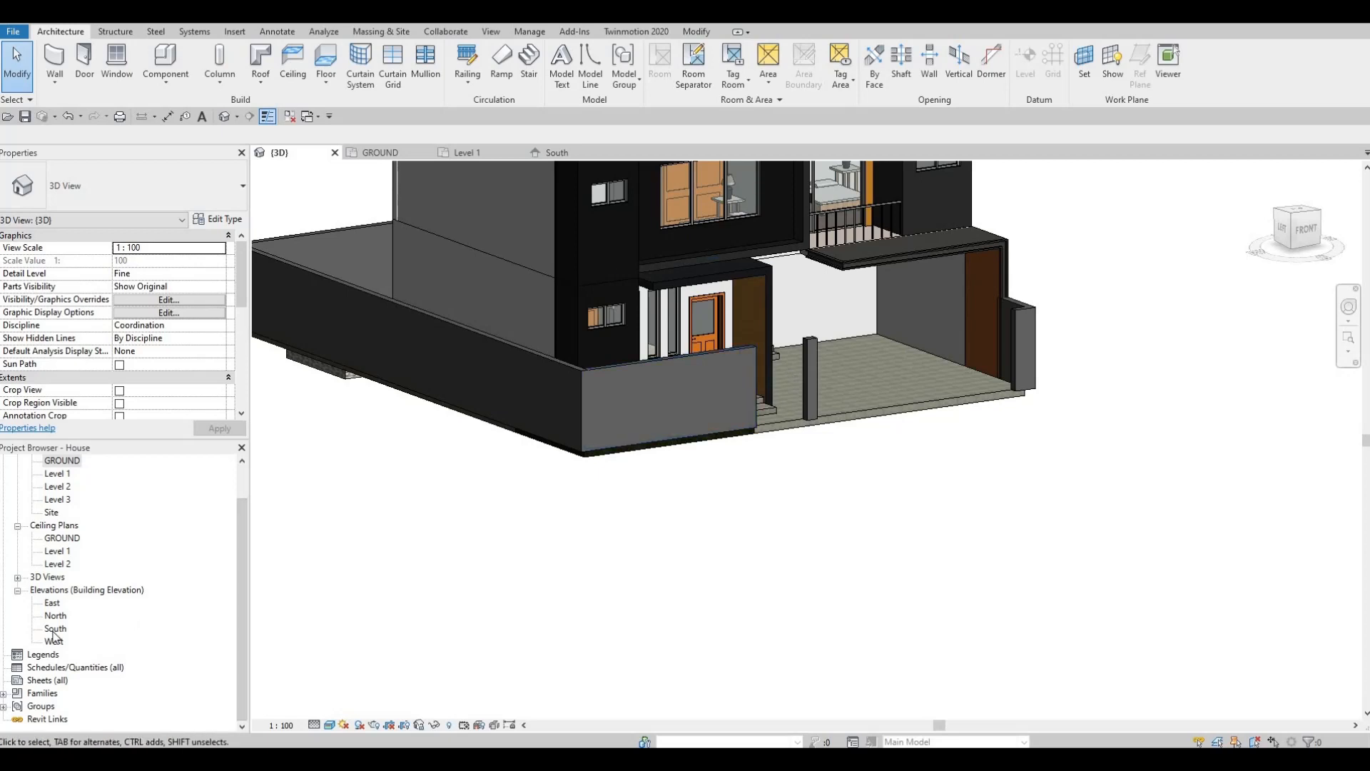
double_click(80, 627)
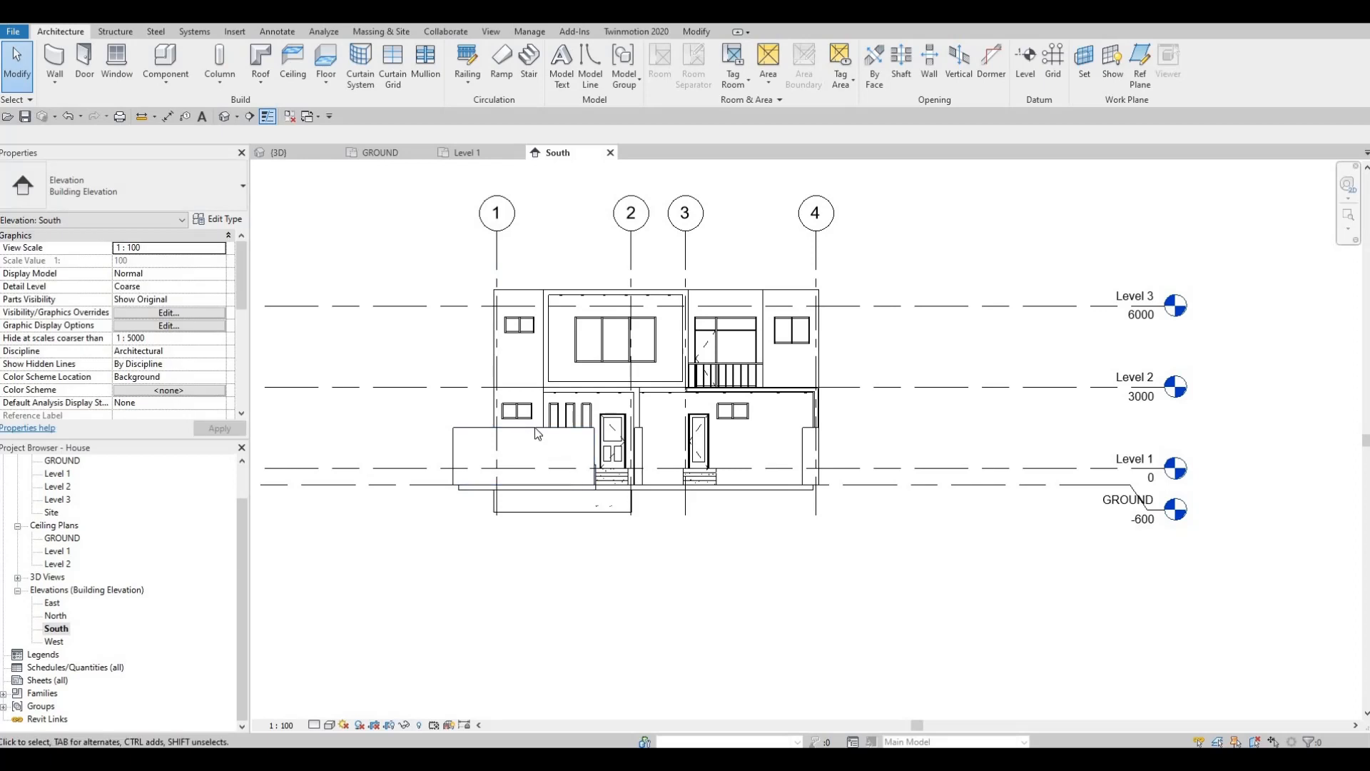
left_click(534, 428)
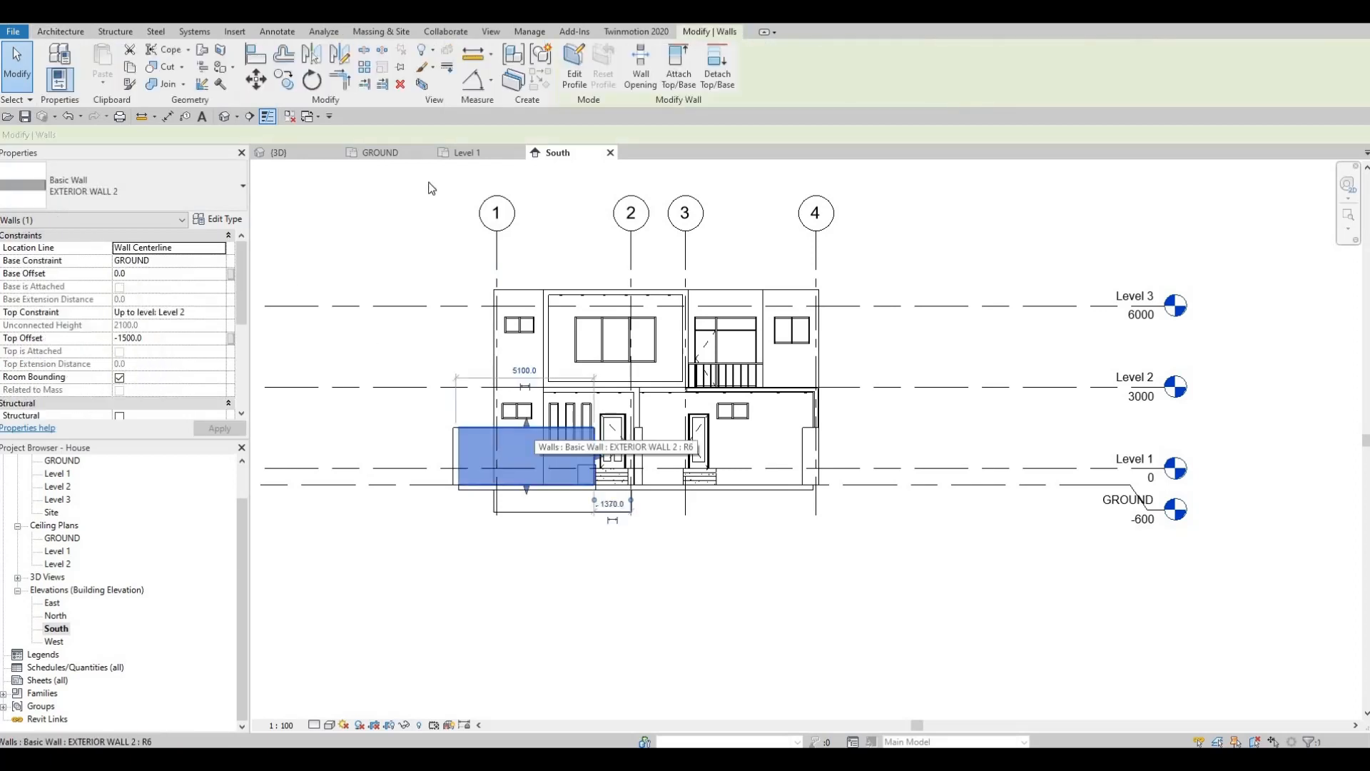
left_click(573, 82)
scroll(504, 449, "up", 3)
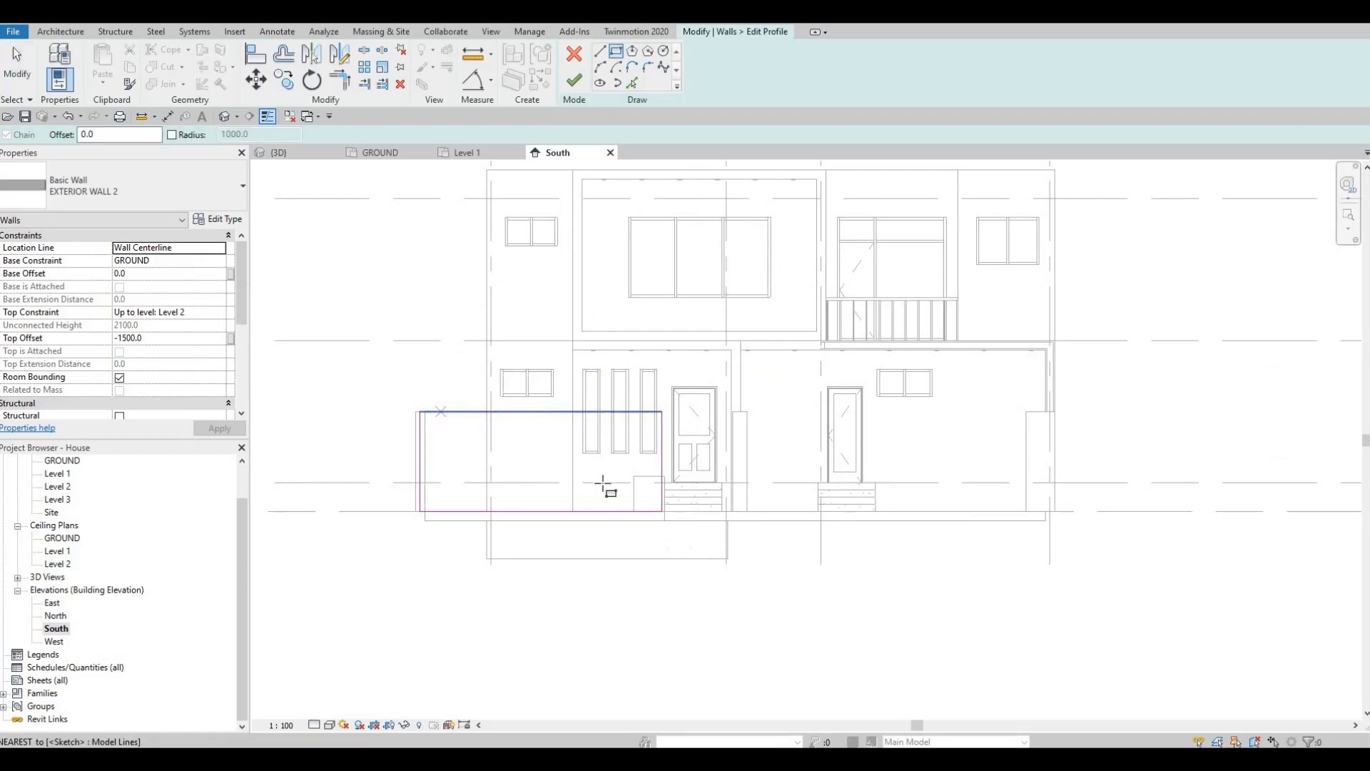
left_click(441, 411)
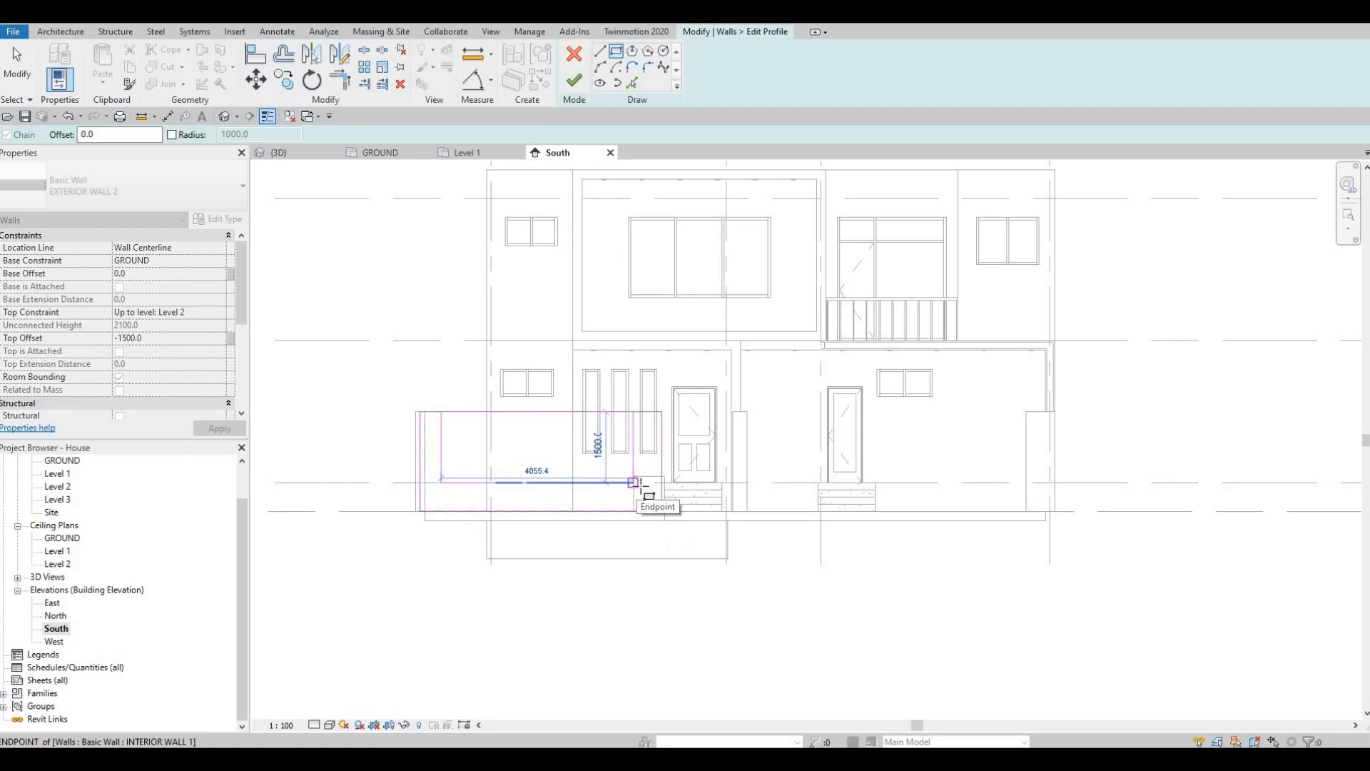
left_click(633, 483)
key("Escape")
key("Escape")
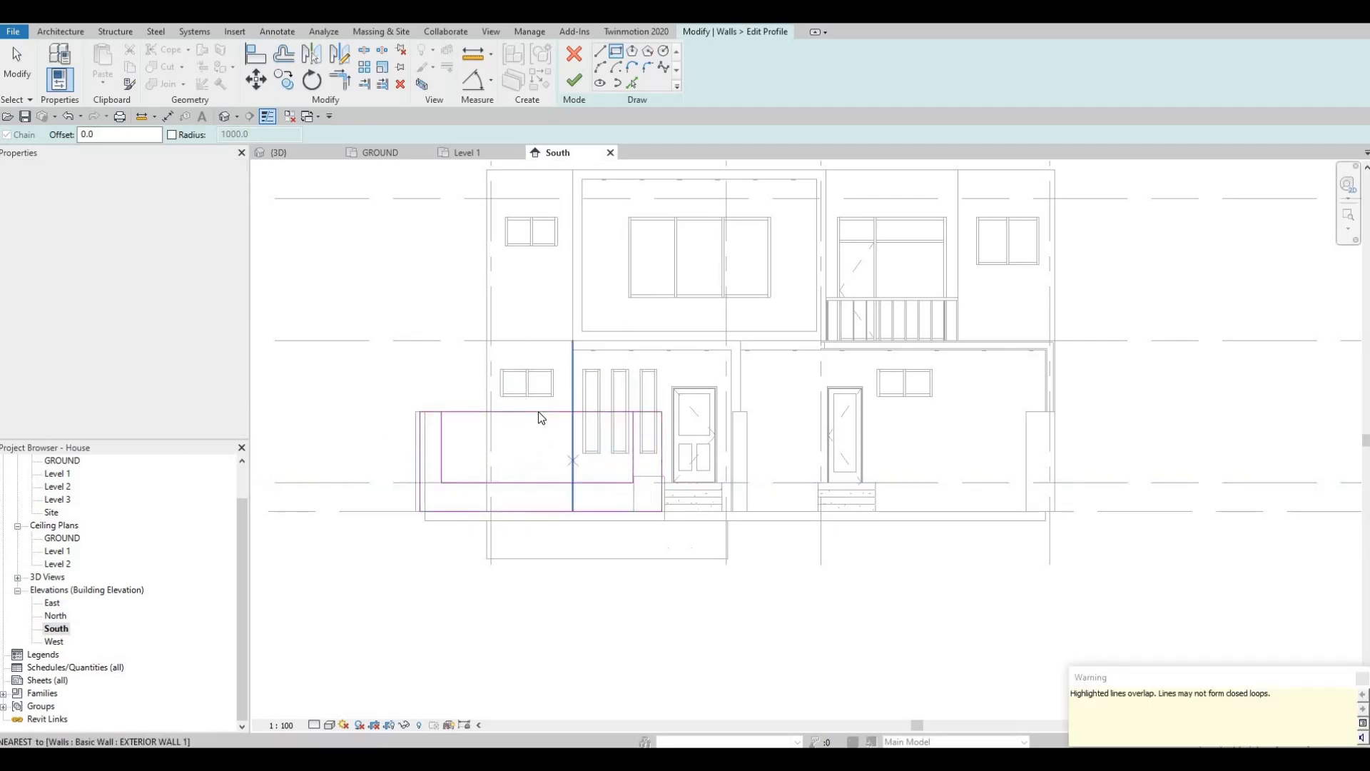
Split the profile's top line and trim both halves to the rectangle's sides, forming an open notch in the wall.
left_click(538, 412)
left_click(516, 422)
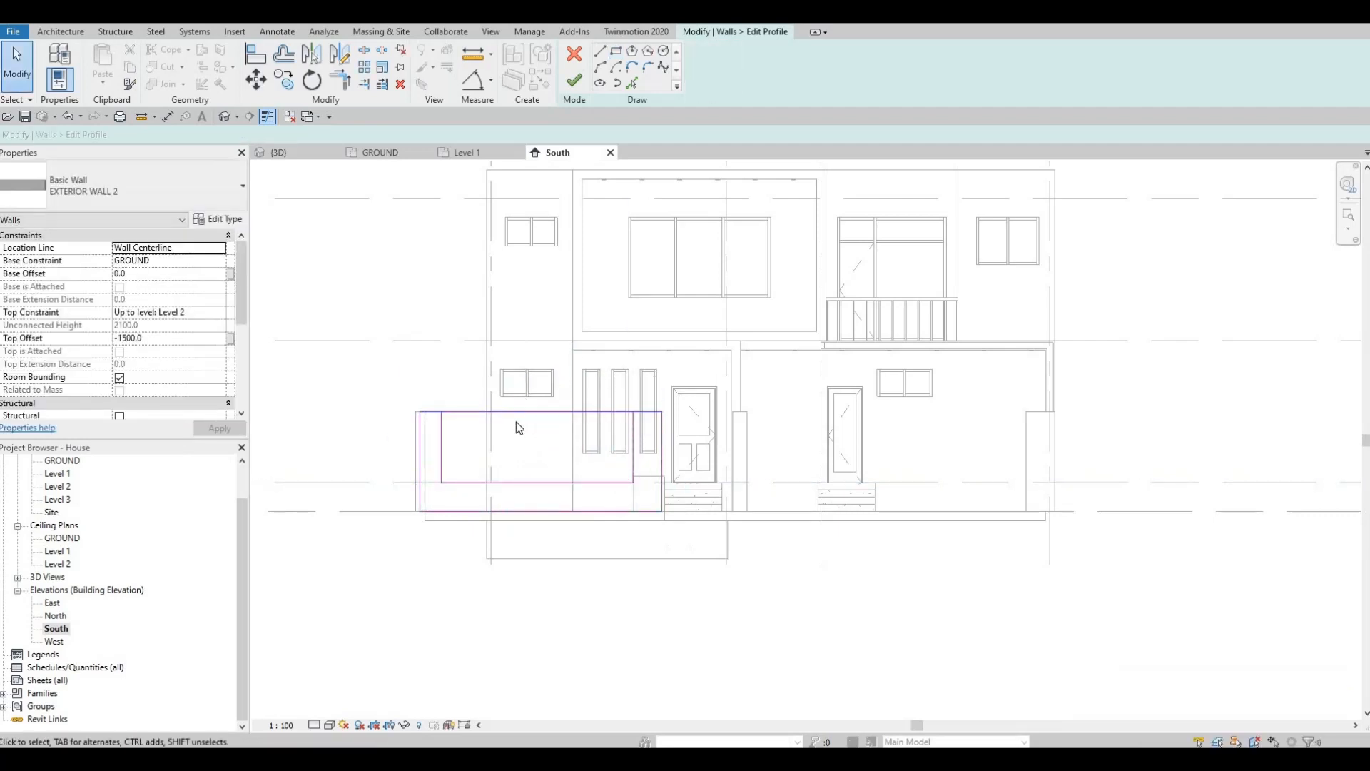
key("s")
key("l")
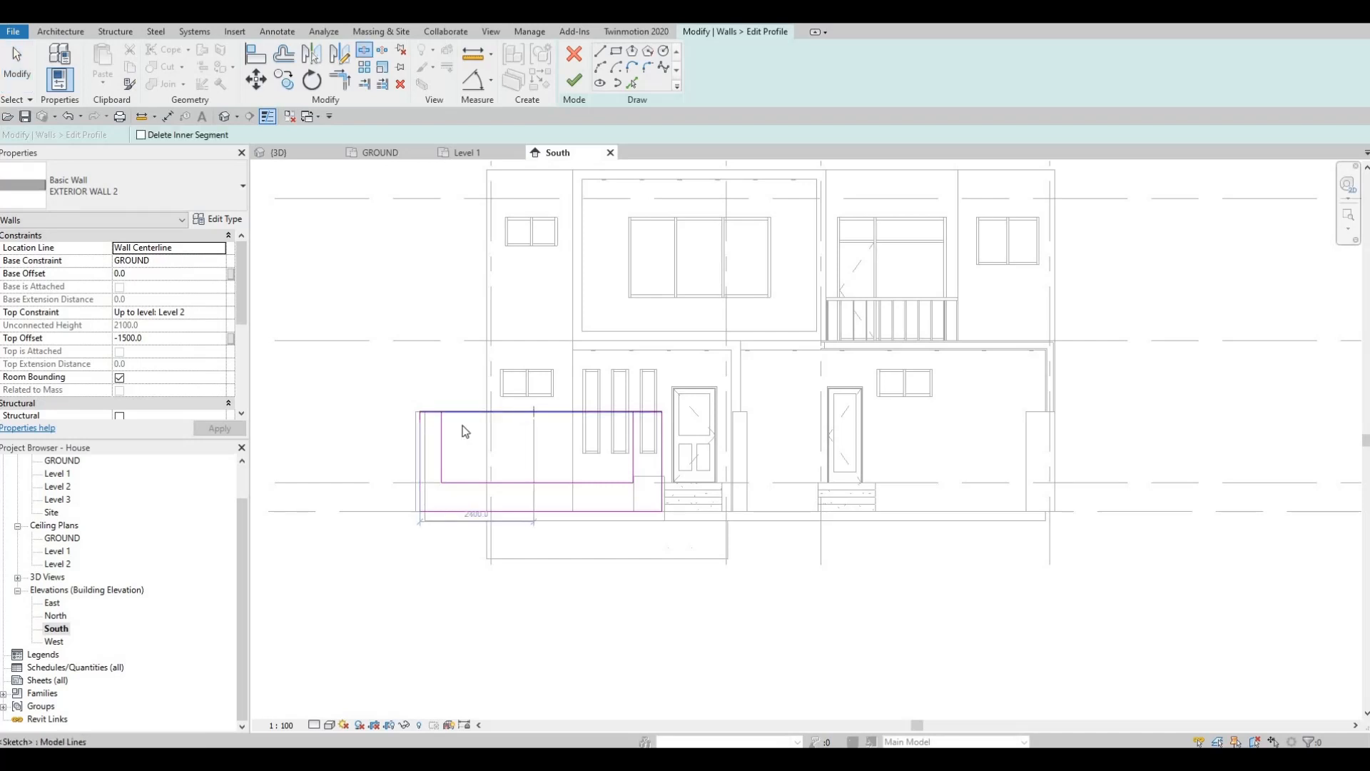
key("Escape")
key("t")
key("r")
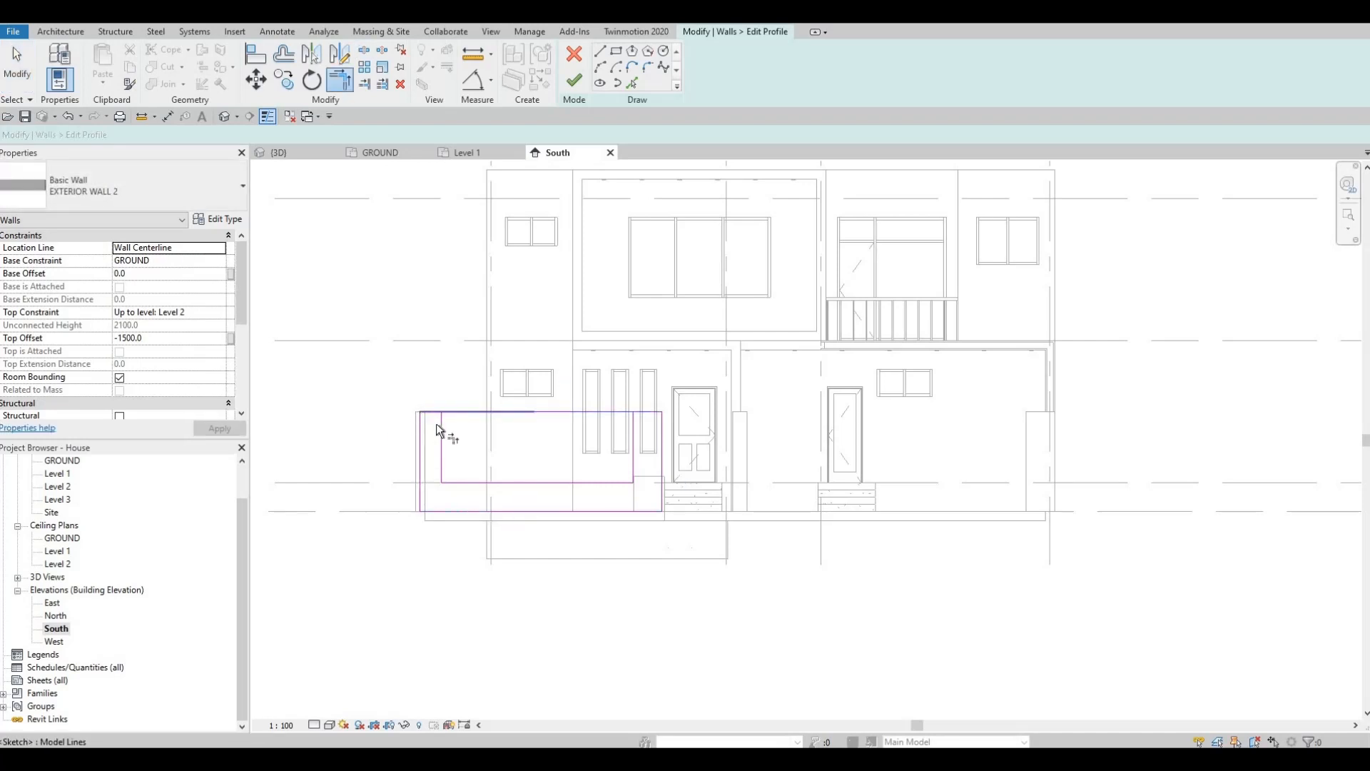
left_click(440, 424)
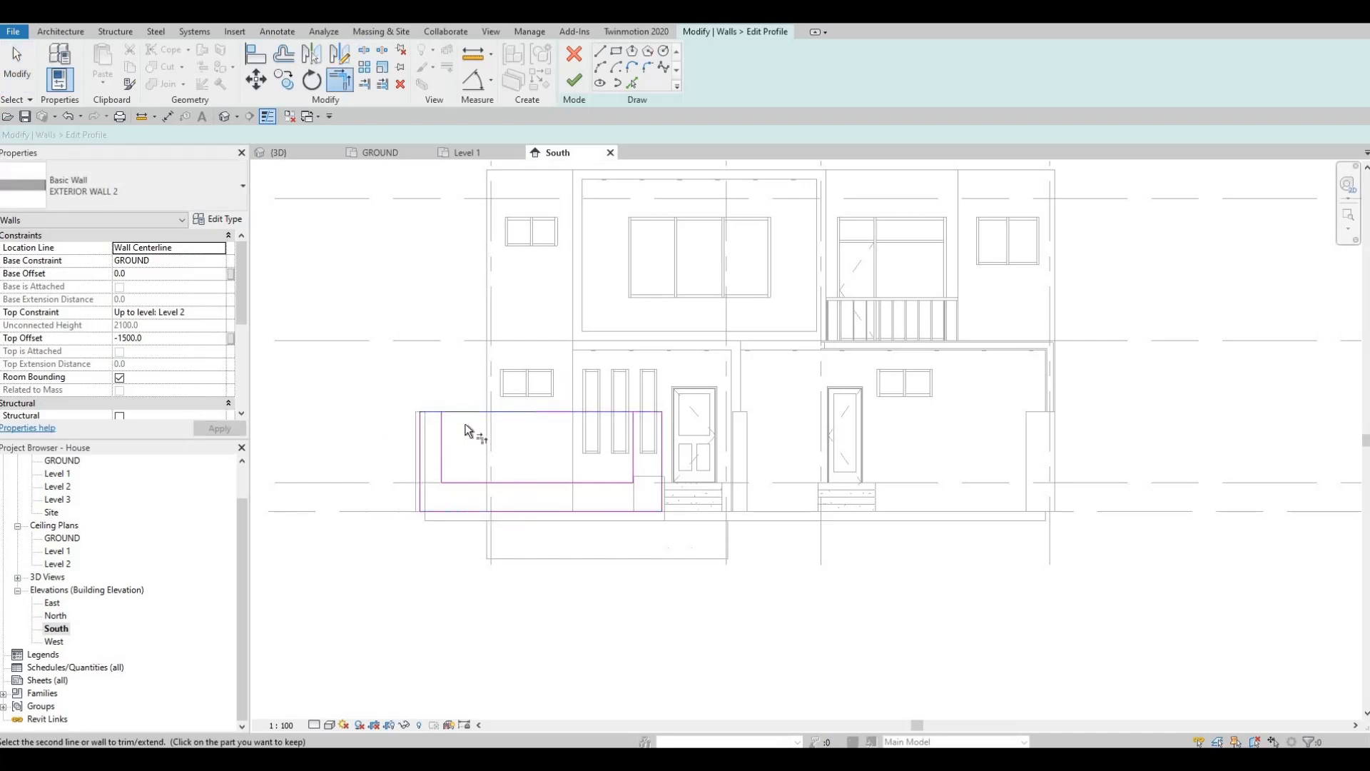
left_click(640, 415)
scroll(556, 422, "up", 1)
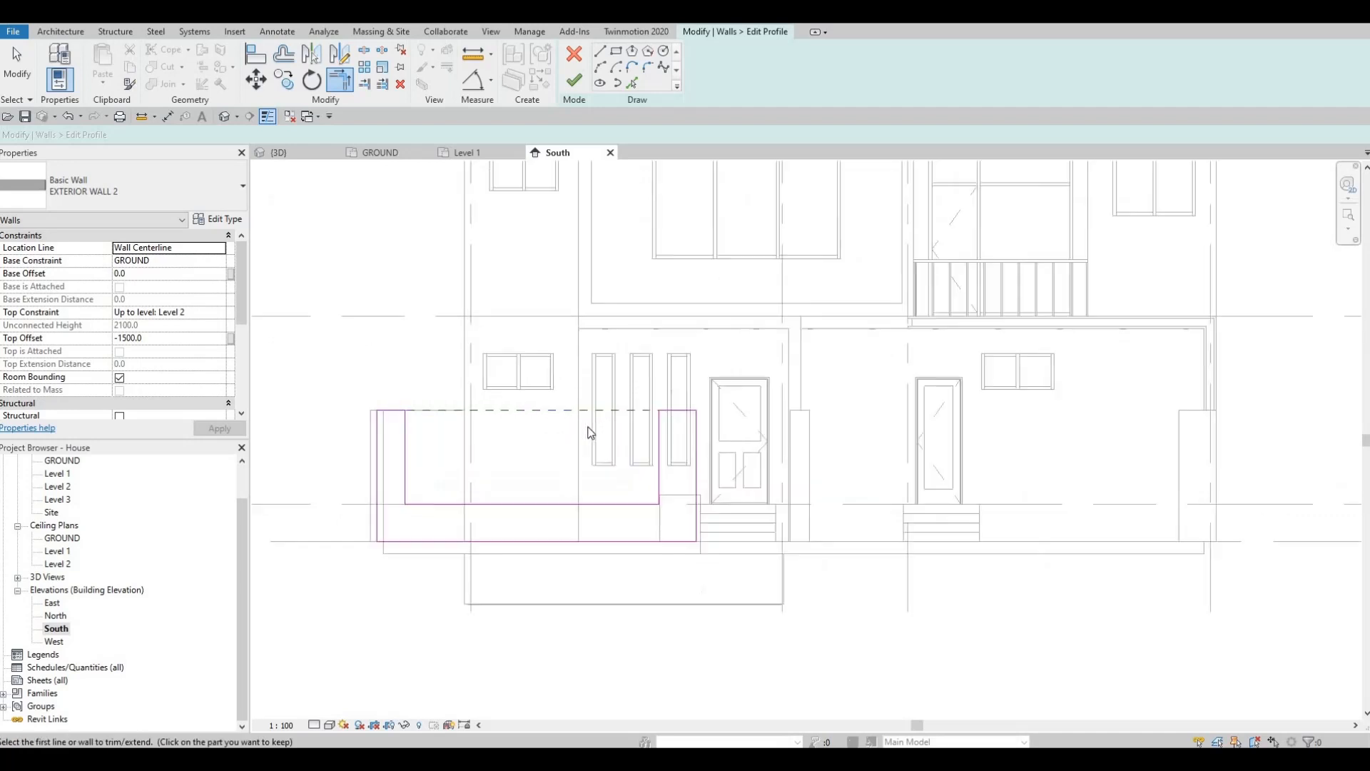
key("Escape")
Finish the front garden wall's profile edit and inspect the lowered wall in 3D.
scroll(579, 439, "down", 3)
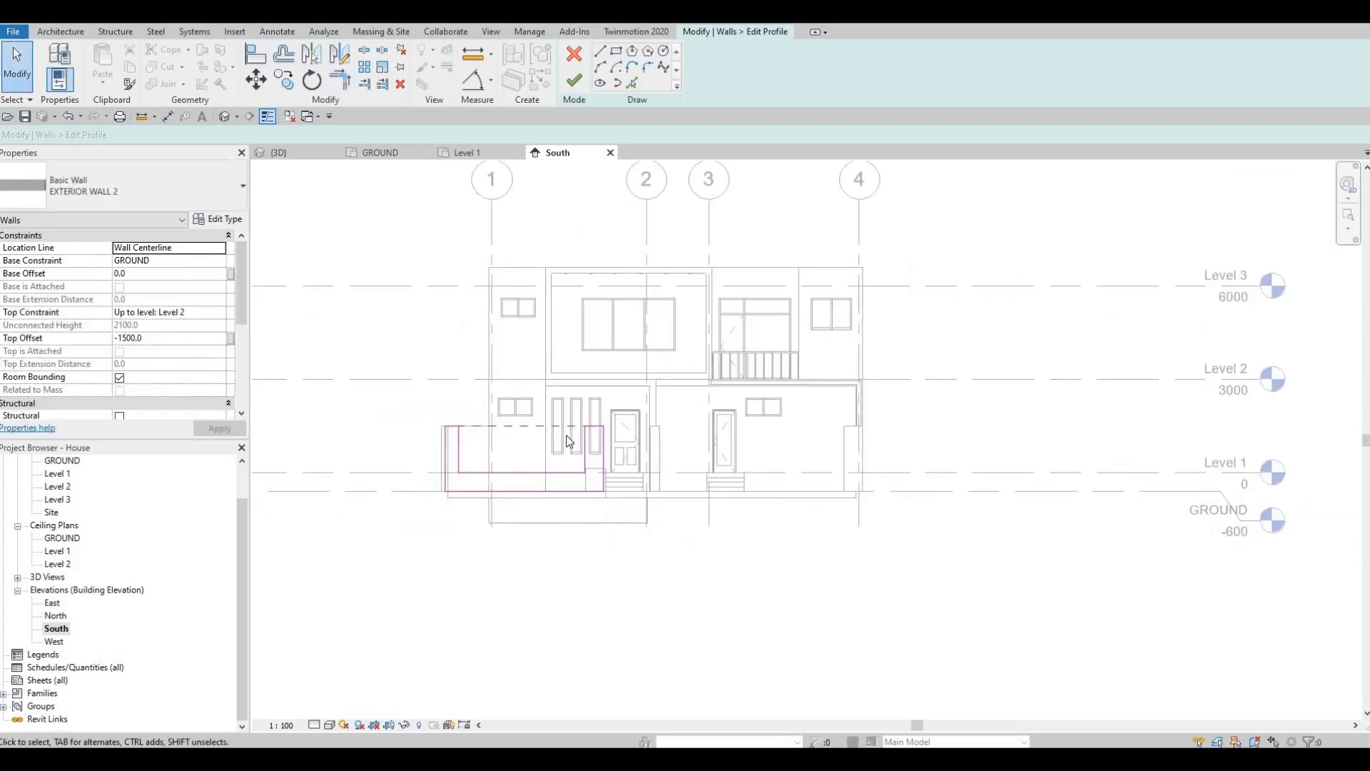
middle_click_drag(550, 432, 512, 426)
scroll(555, 422, "up", 2)
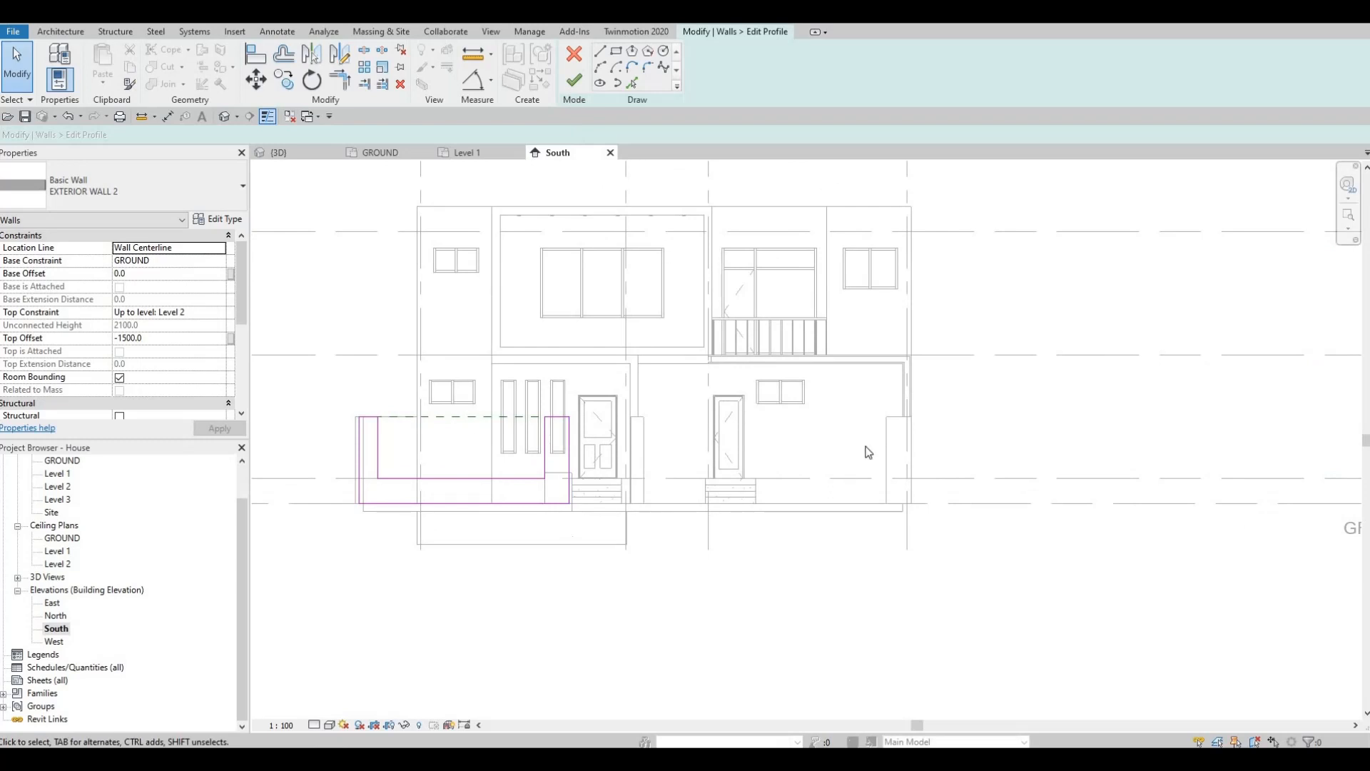
left_click(574, 82)
key("Escape")
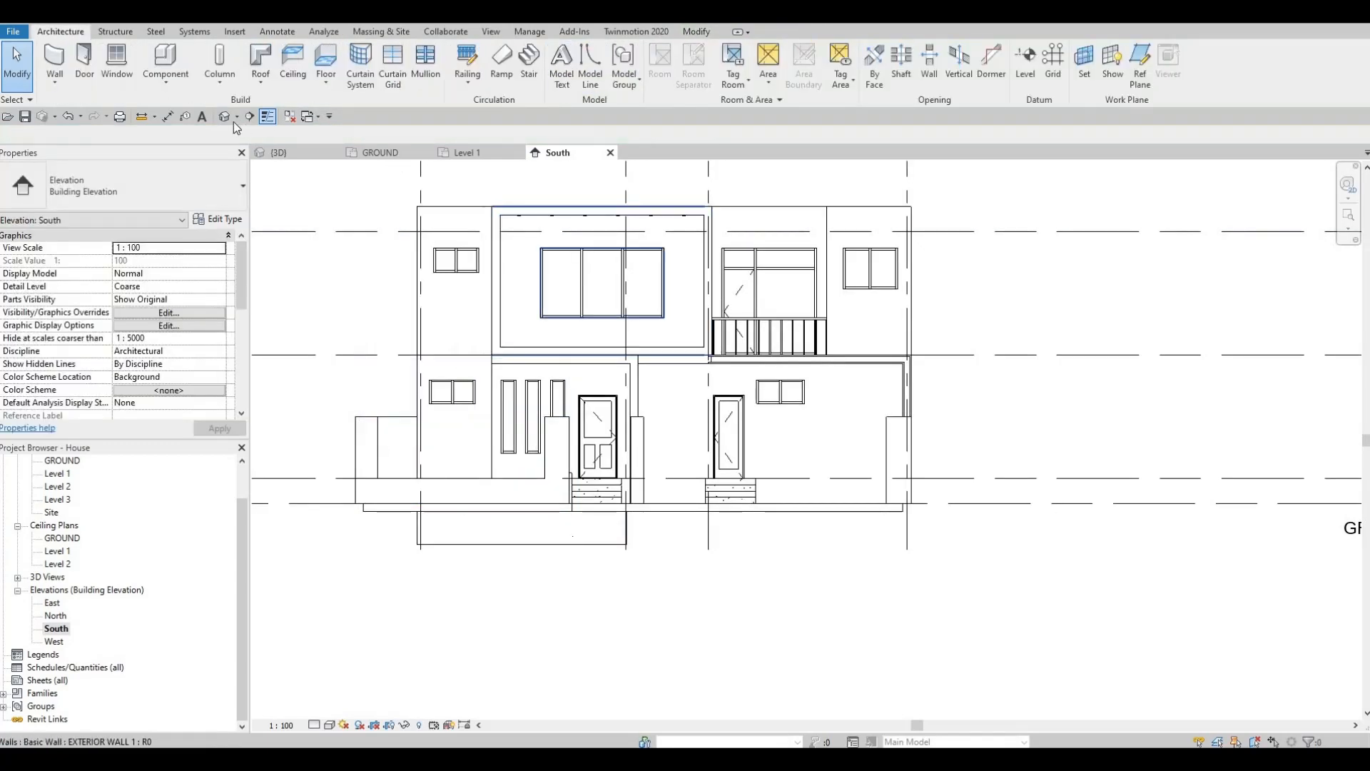
left_click(223, 118)
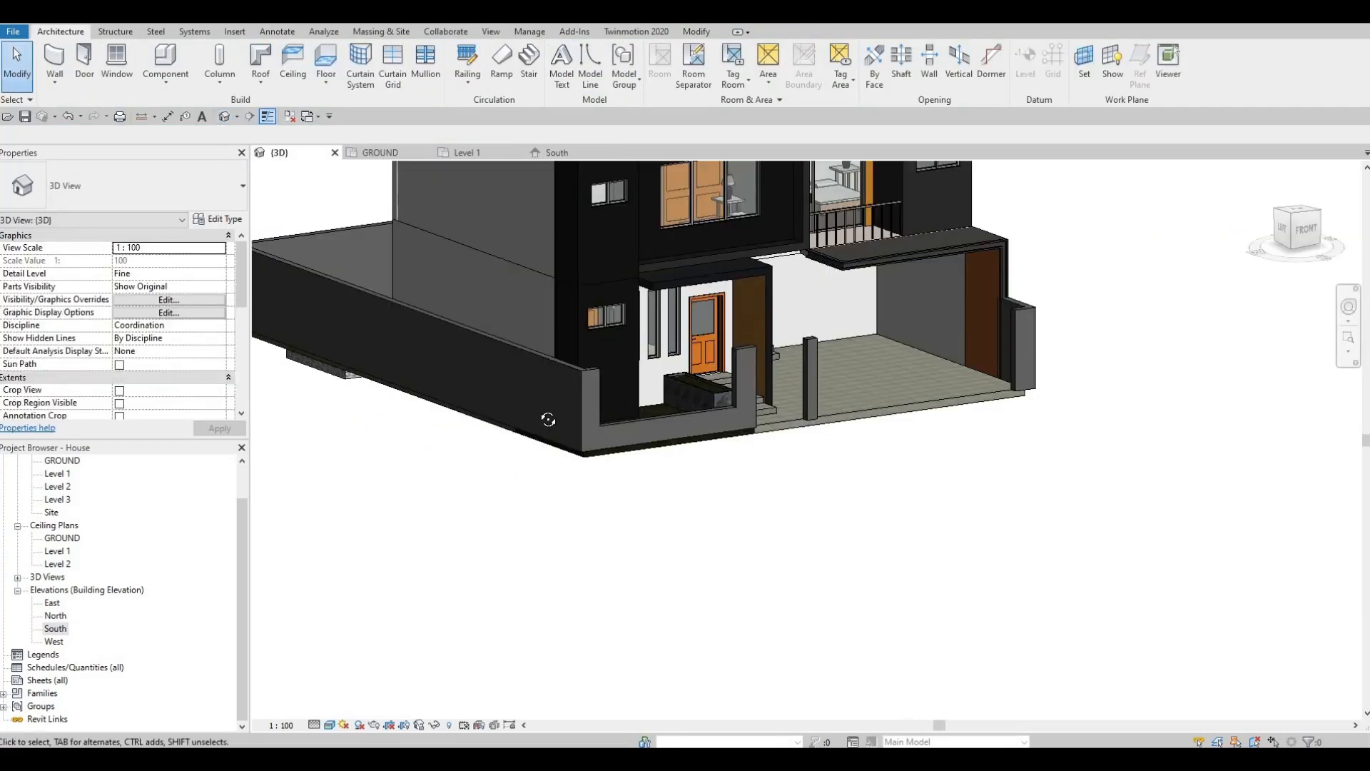
scroll(869, 400, "up", 3)
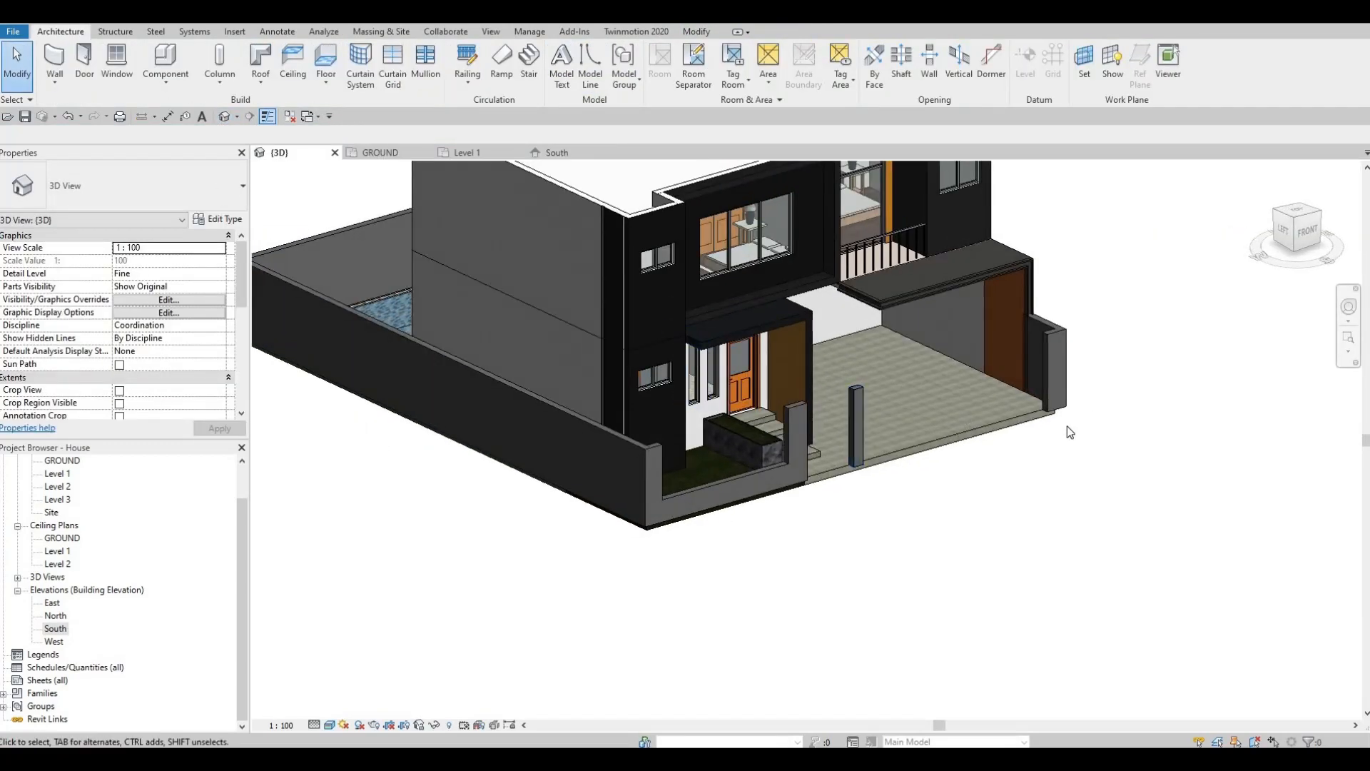
middle_click_drag(949, 506, 543, 457, "shift")
In the Level 1 floor plan, start an in-place model in the Generic Models category, keeping the suggested name.
double_click(66, 476)
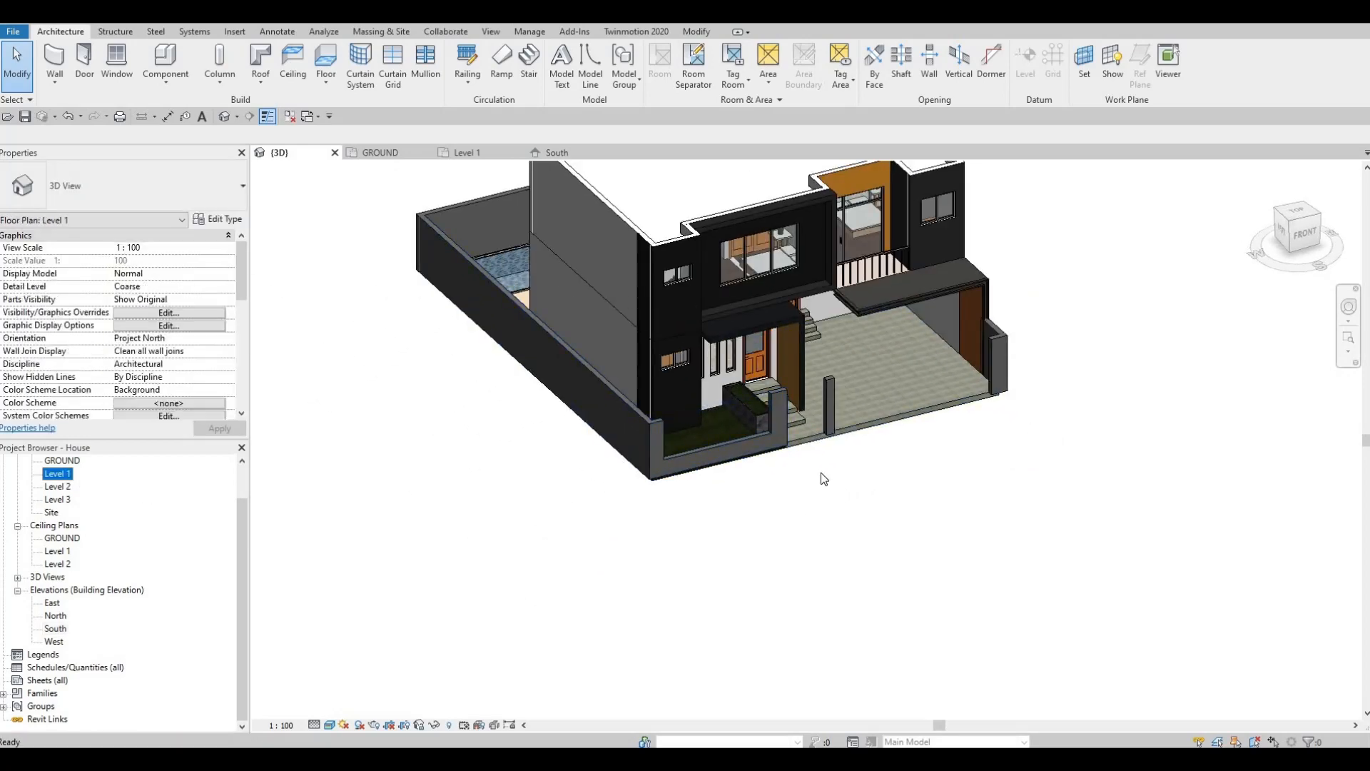
middle_click_drag(774, 489, 746, 354)
scroll(753, 331, "down", 4)
scroll(679, 454, "down", 1)
middle_click_drag(676, 663, 614, 417)
scroll(617, 417, "up", 10)
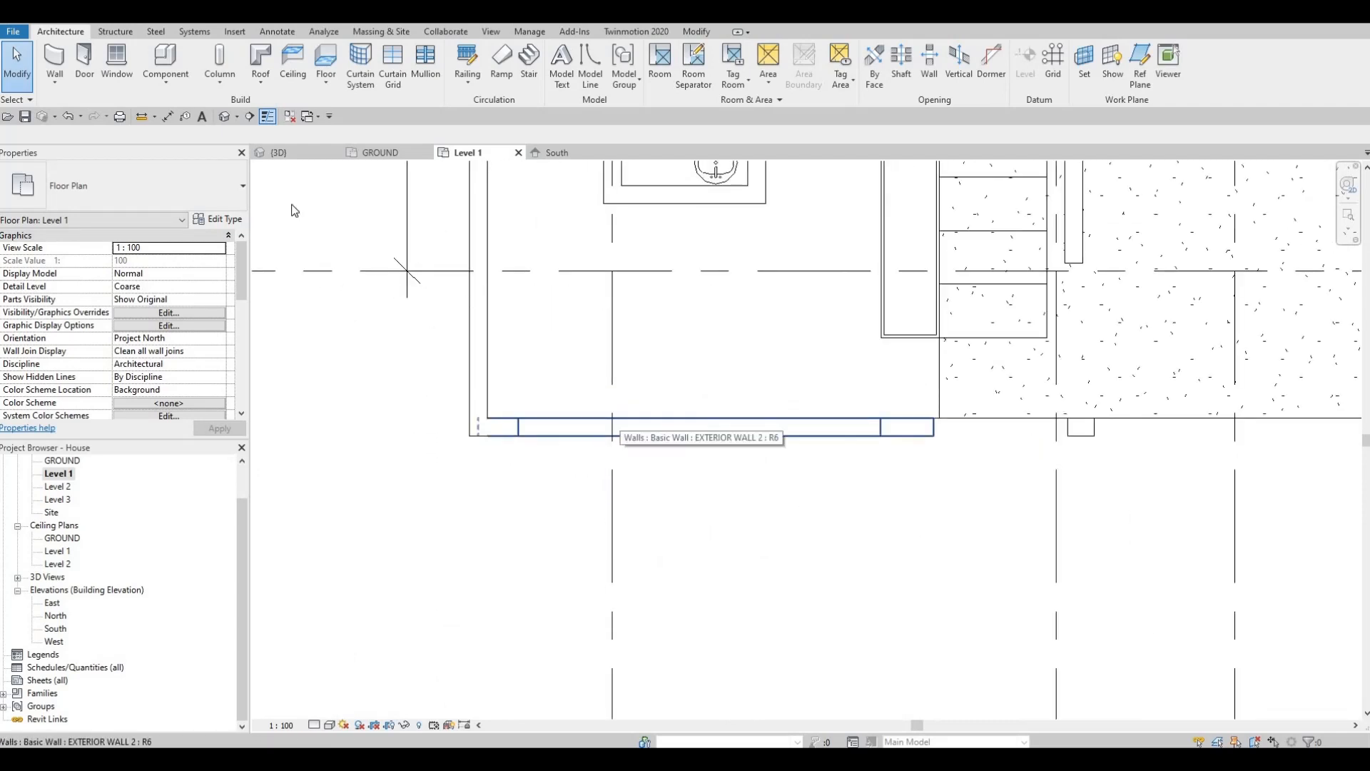
left_click(165, 77)
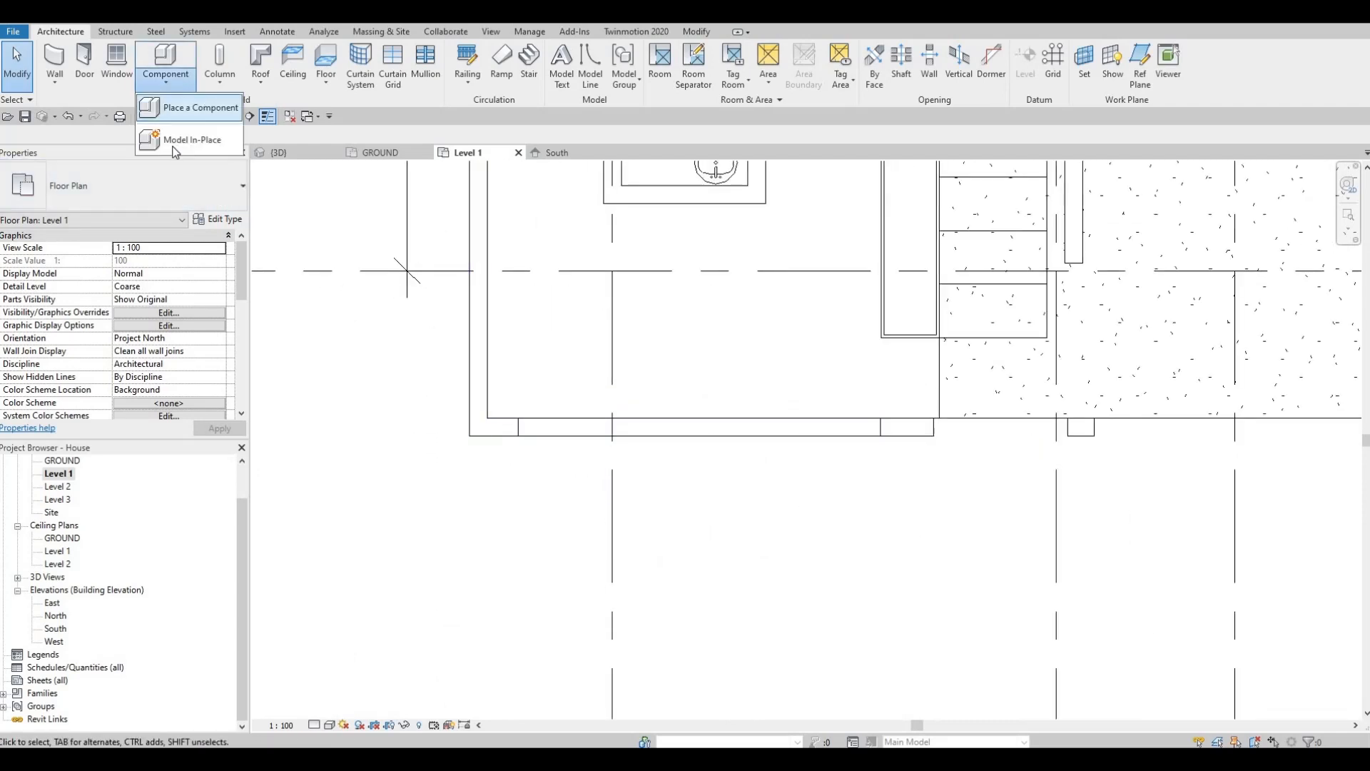
left_click(175, 153)
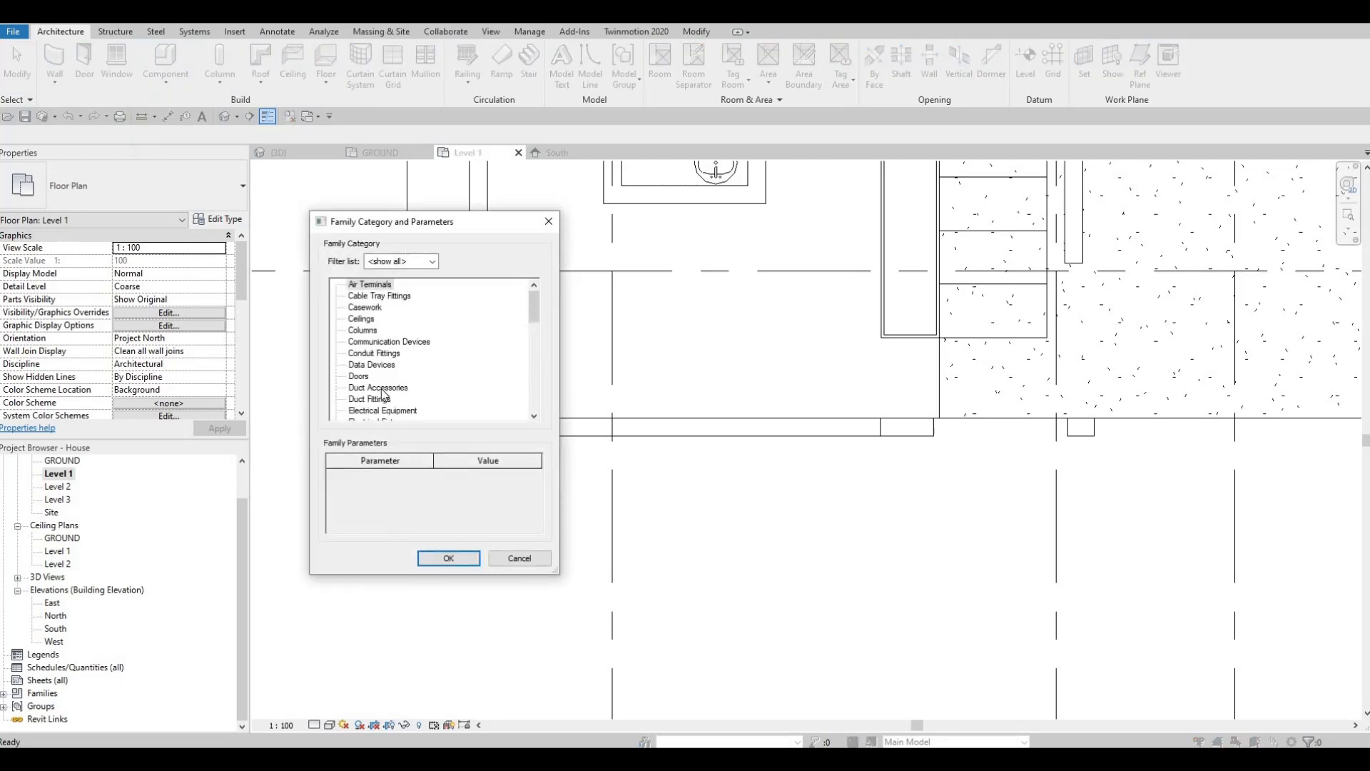
scroll(382, 392, "down", 3)
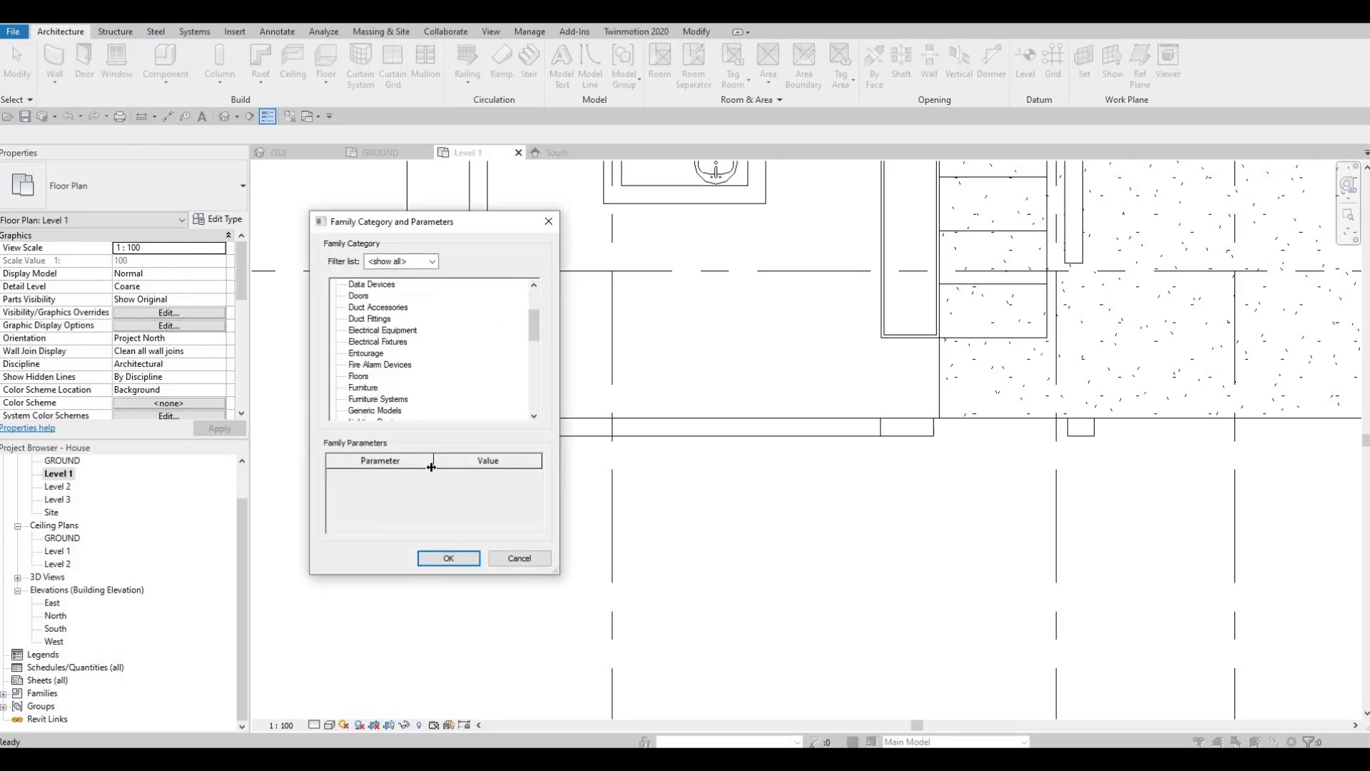
left_click(383, 410)
left_click(434, 561)
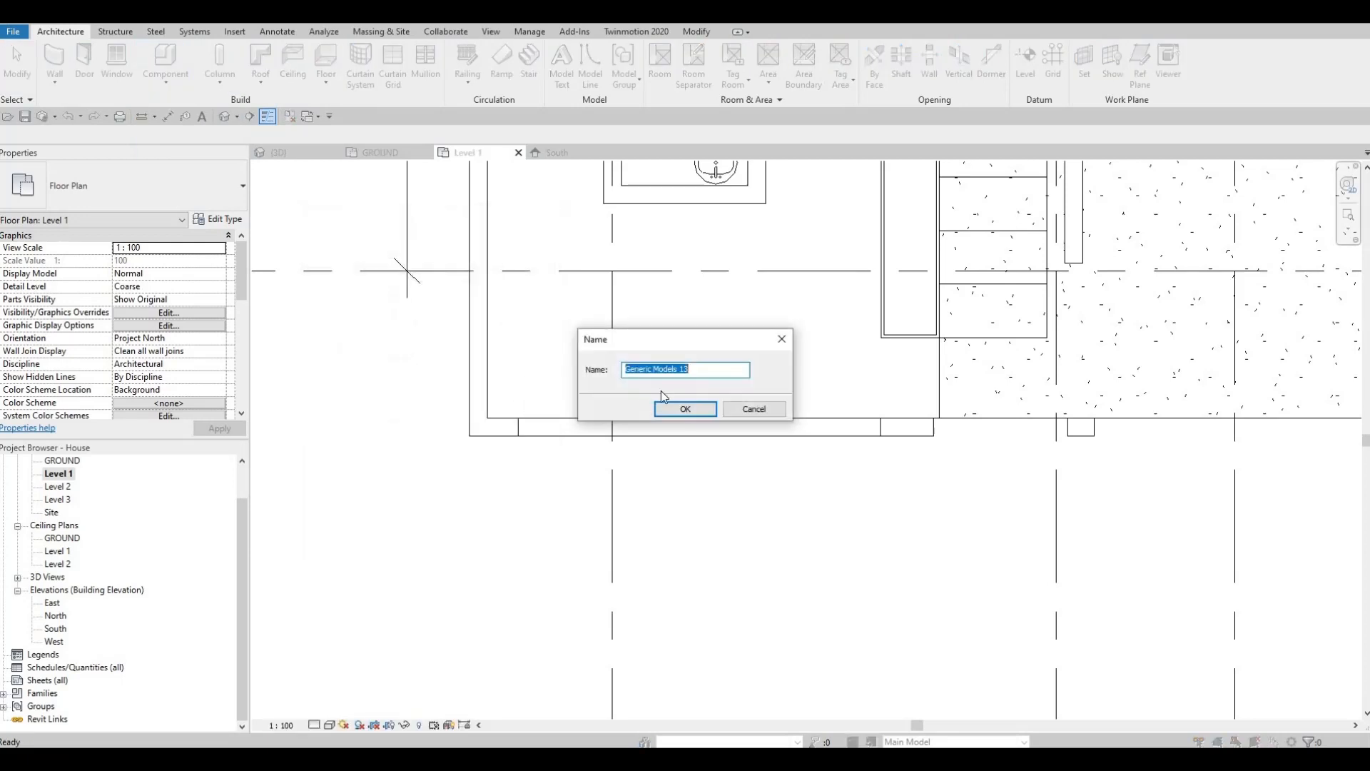
left_click(684, 412)
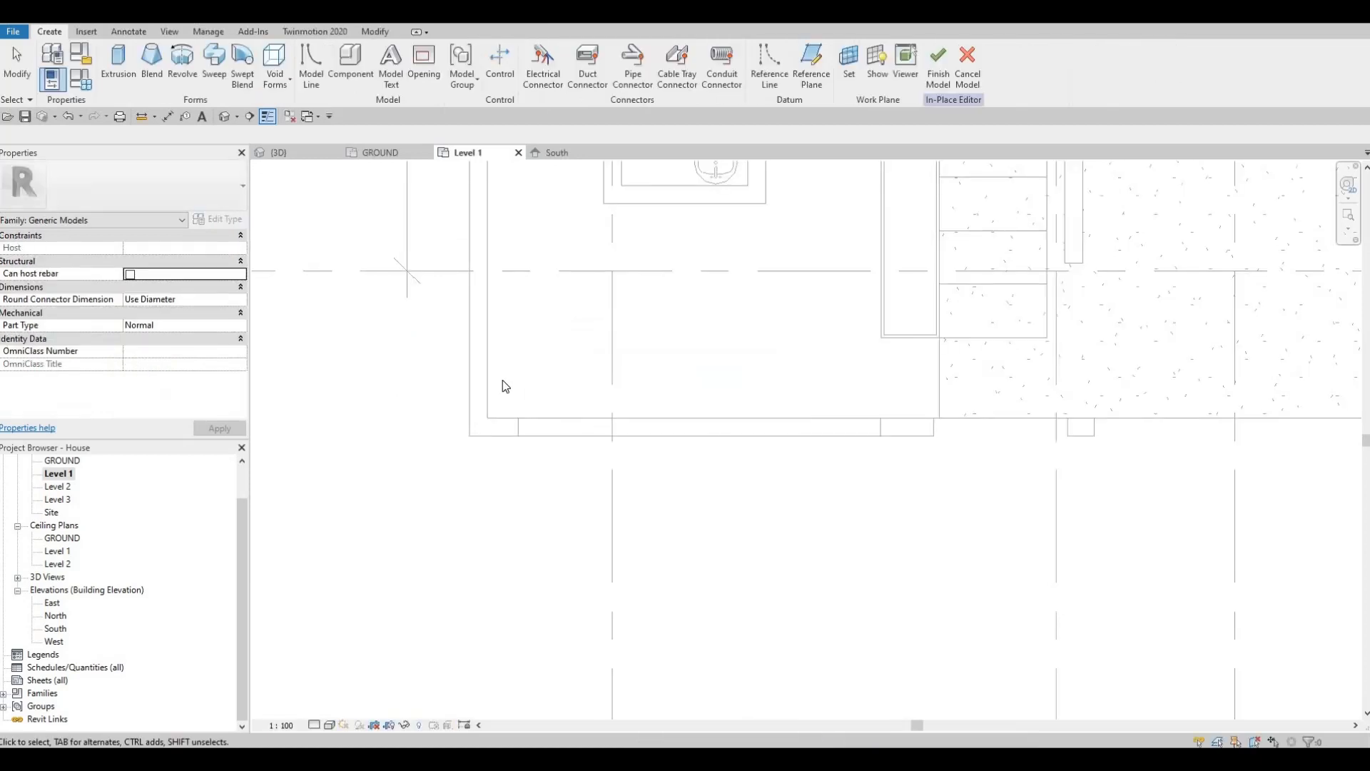
Start an extrusion and set its work plane by picking the top plane of the lowered front garden wall.
left_click(119, 69)
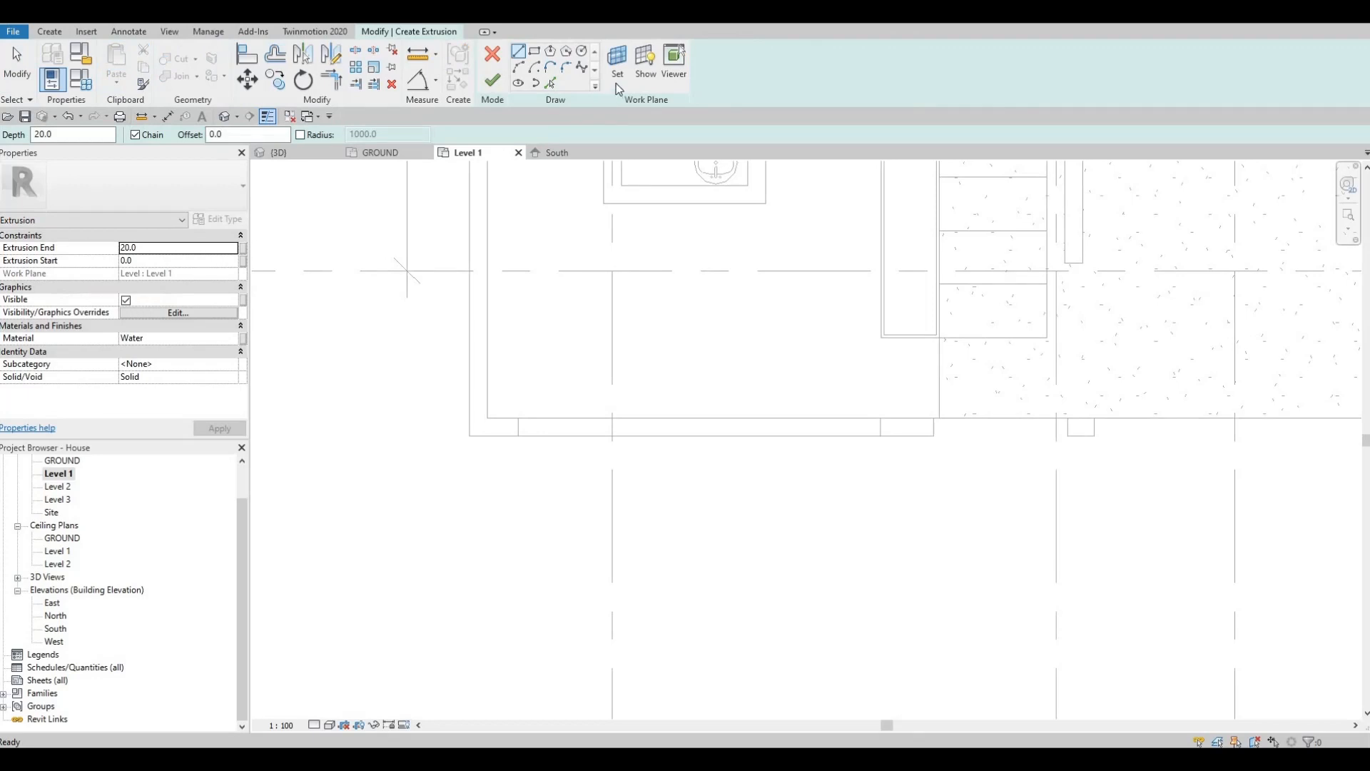
left_click(618, 75)
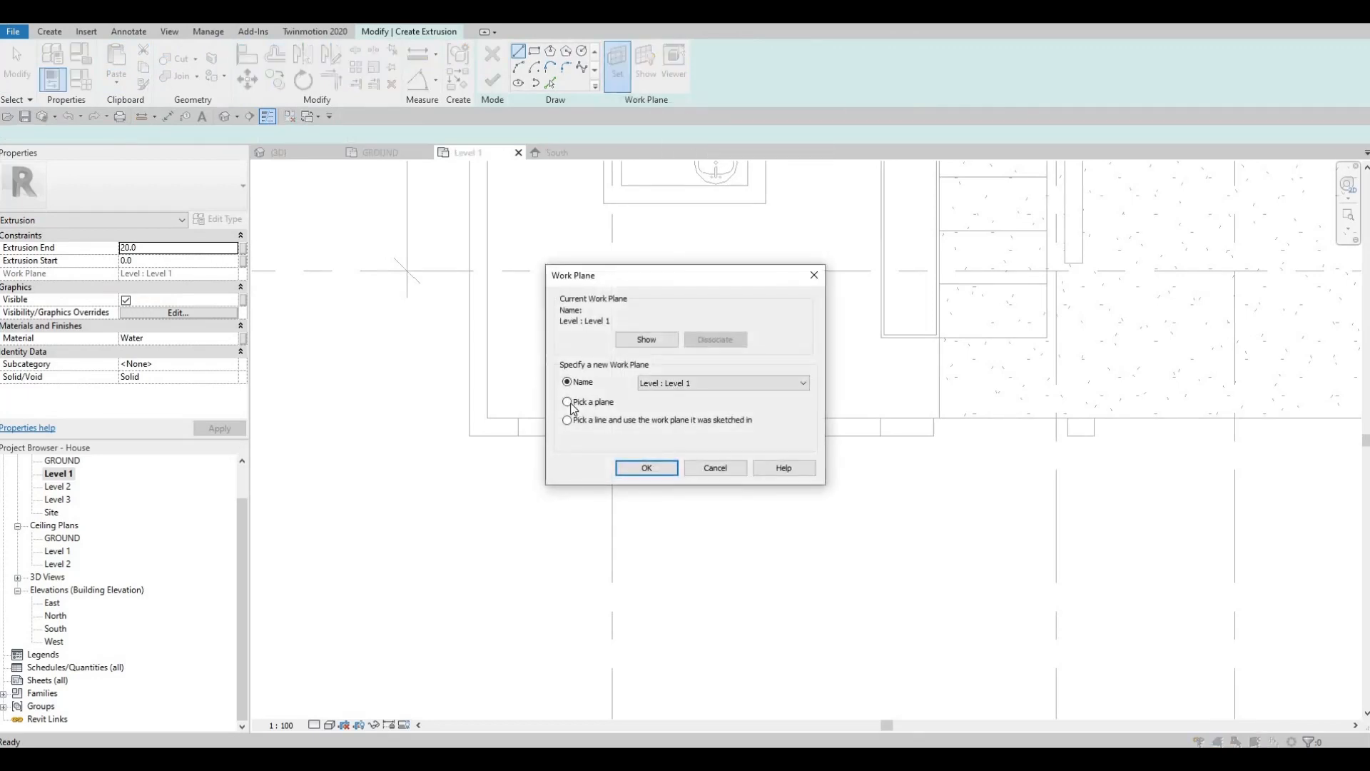
key("Return")
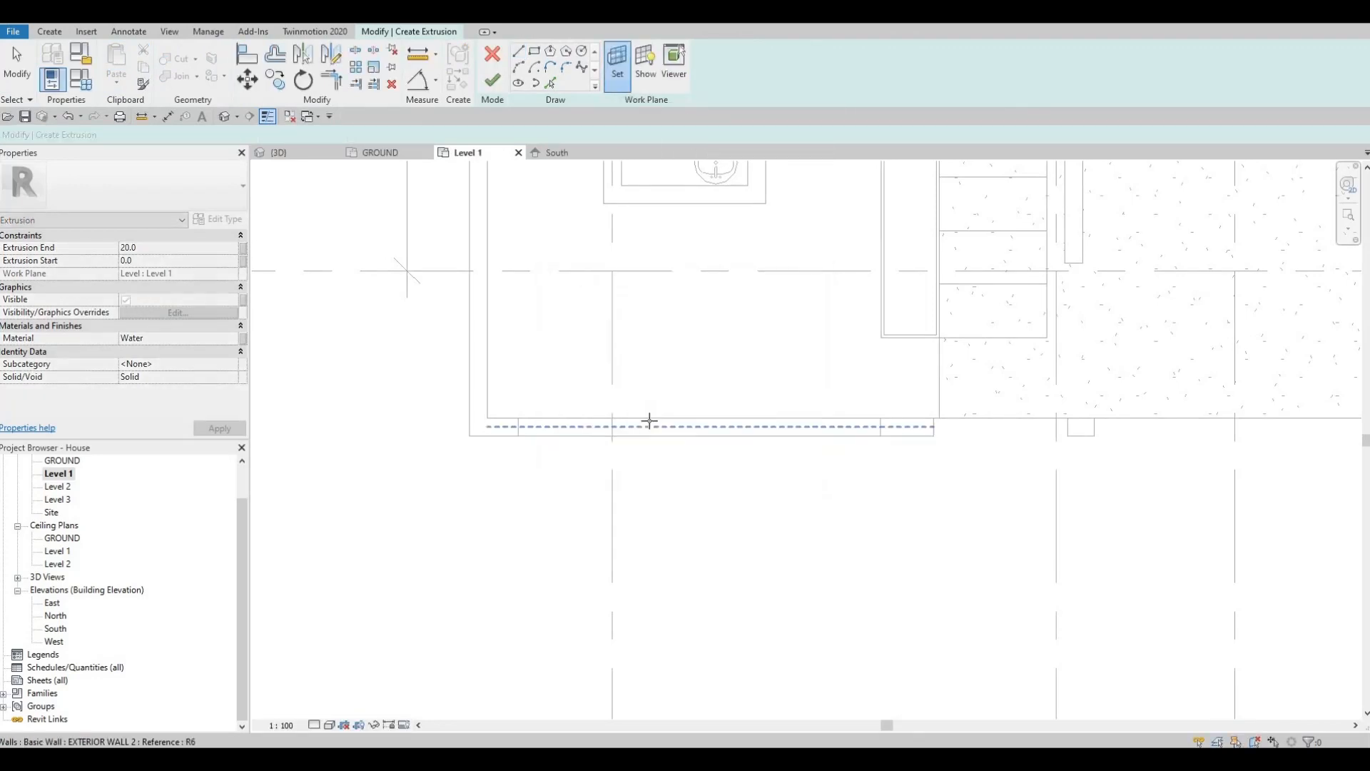
left_click(468, 397)
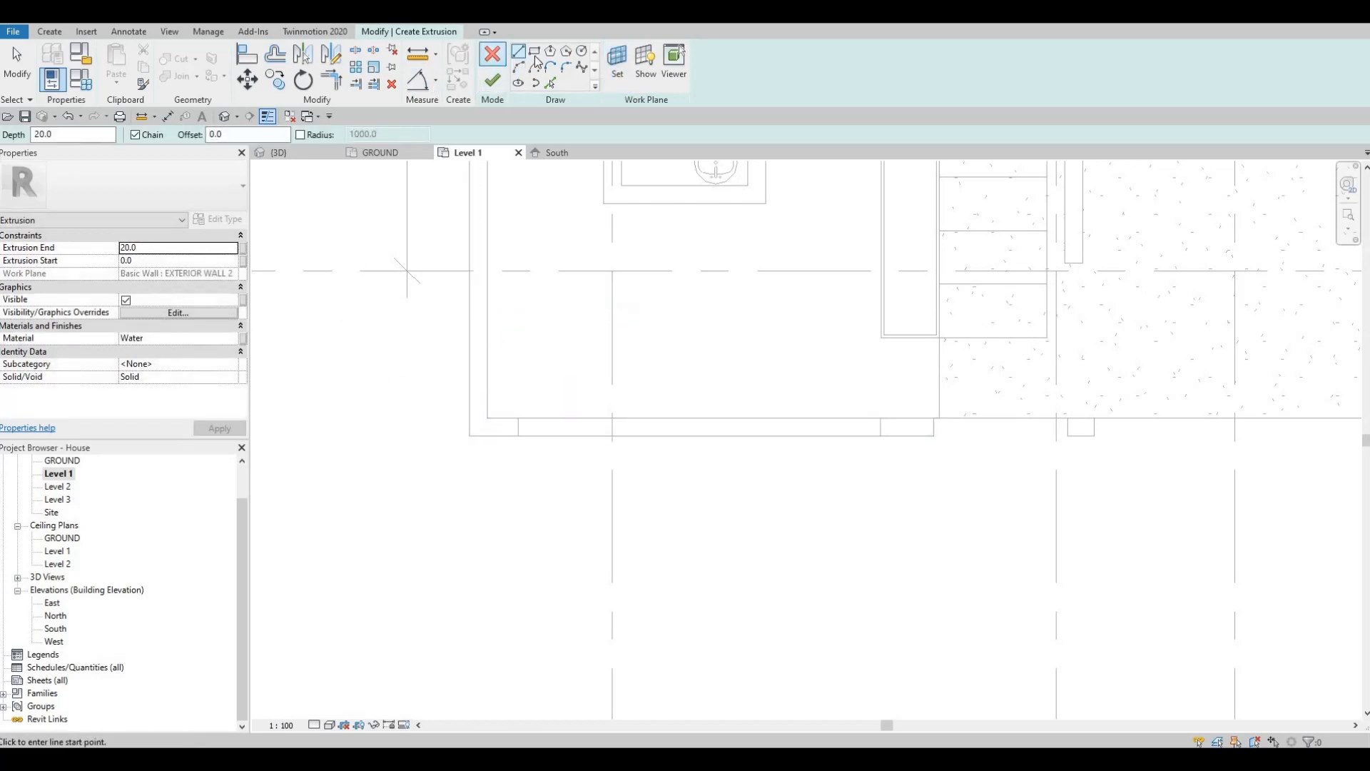
Choose the rectangle sketch shape and assign Aluminum 7075 from the AEC Metal materials to the extrusion.
left_click(536, 54)
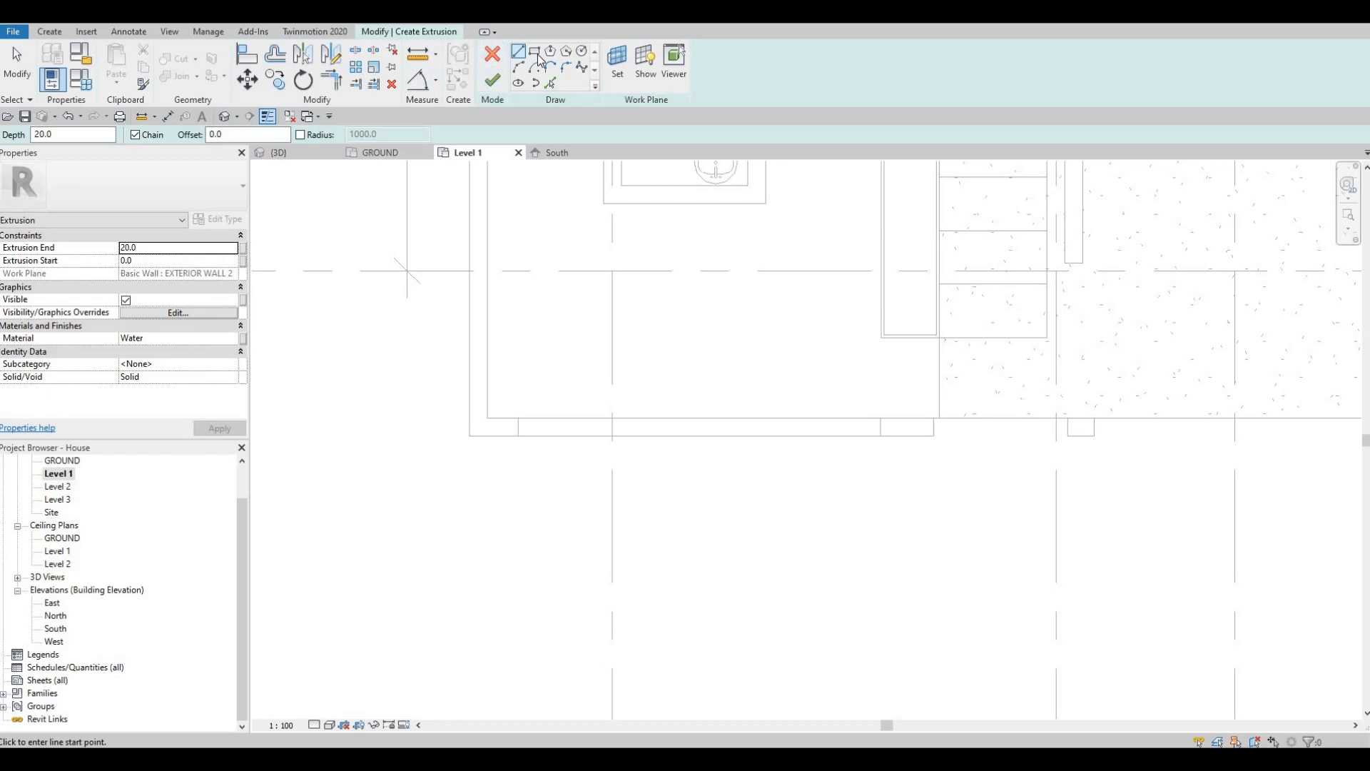
left_click(229, 340)
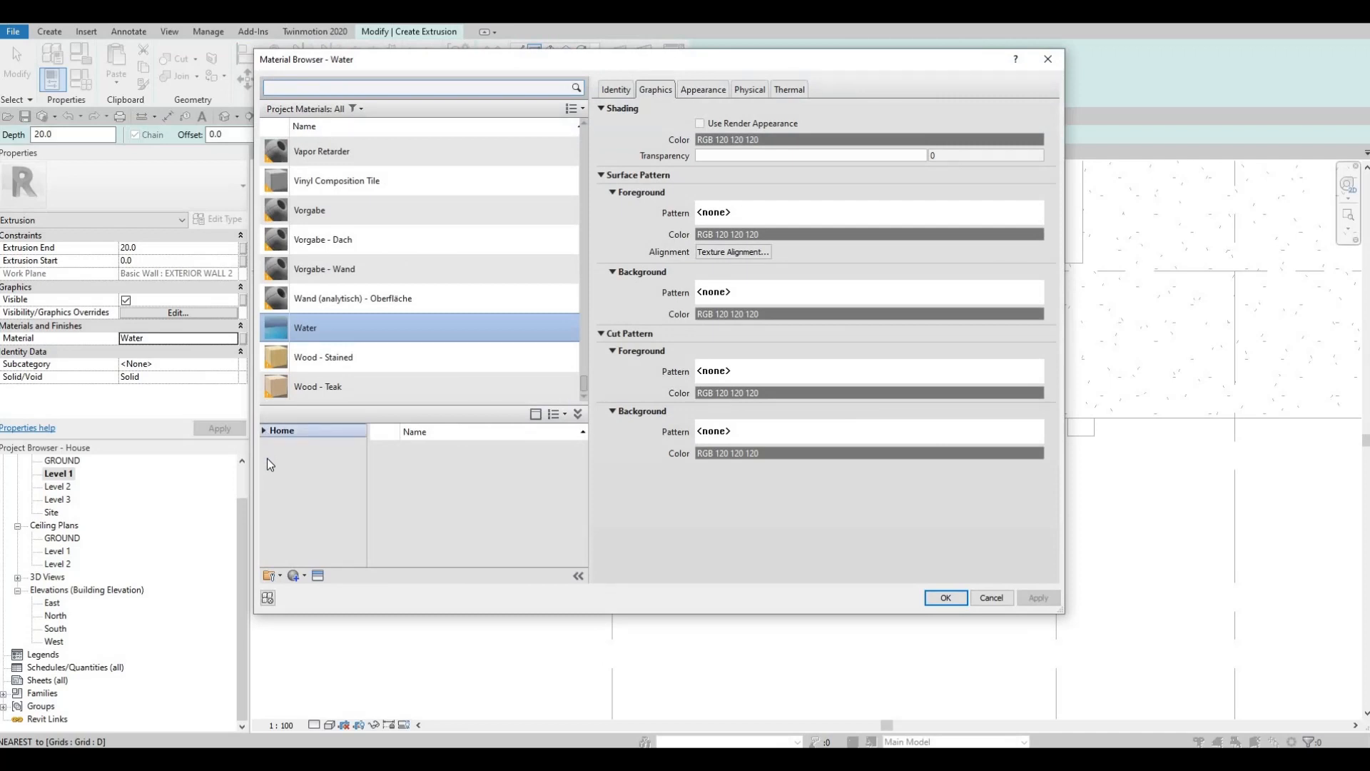
left_click(270, 458)
scroll(314, 499, "down", 3)
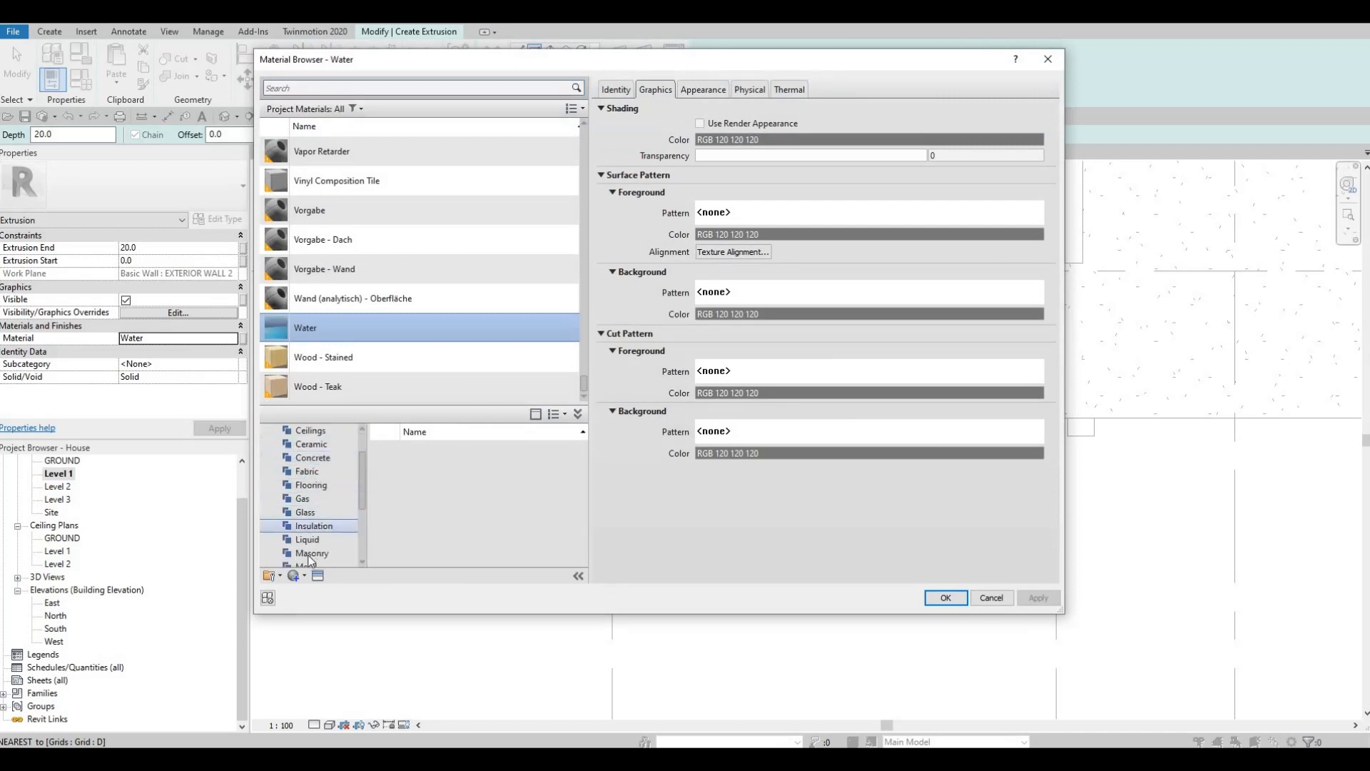
left_click(306, 484)
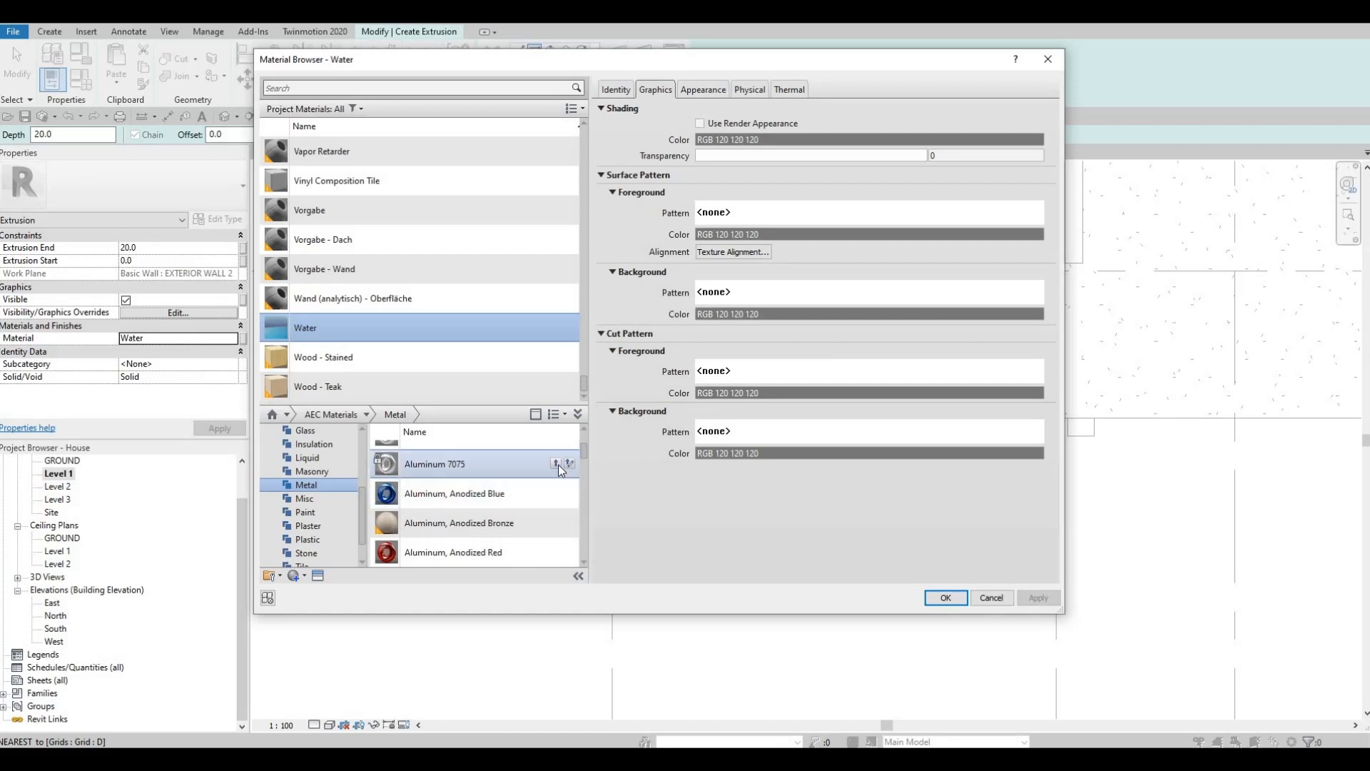
left_click(558, 464)
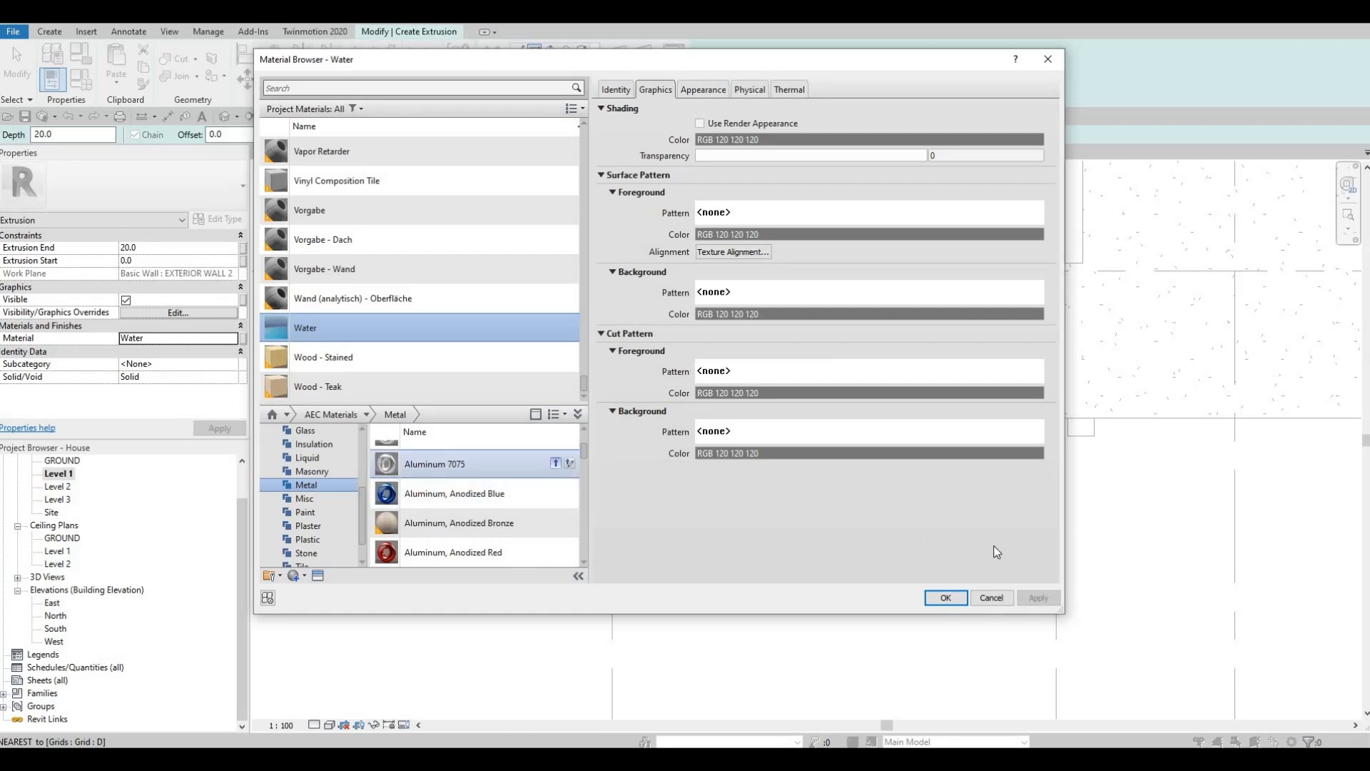
left_click(961, 602)
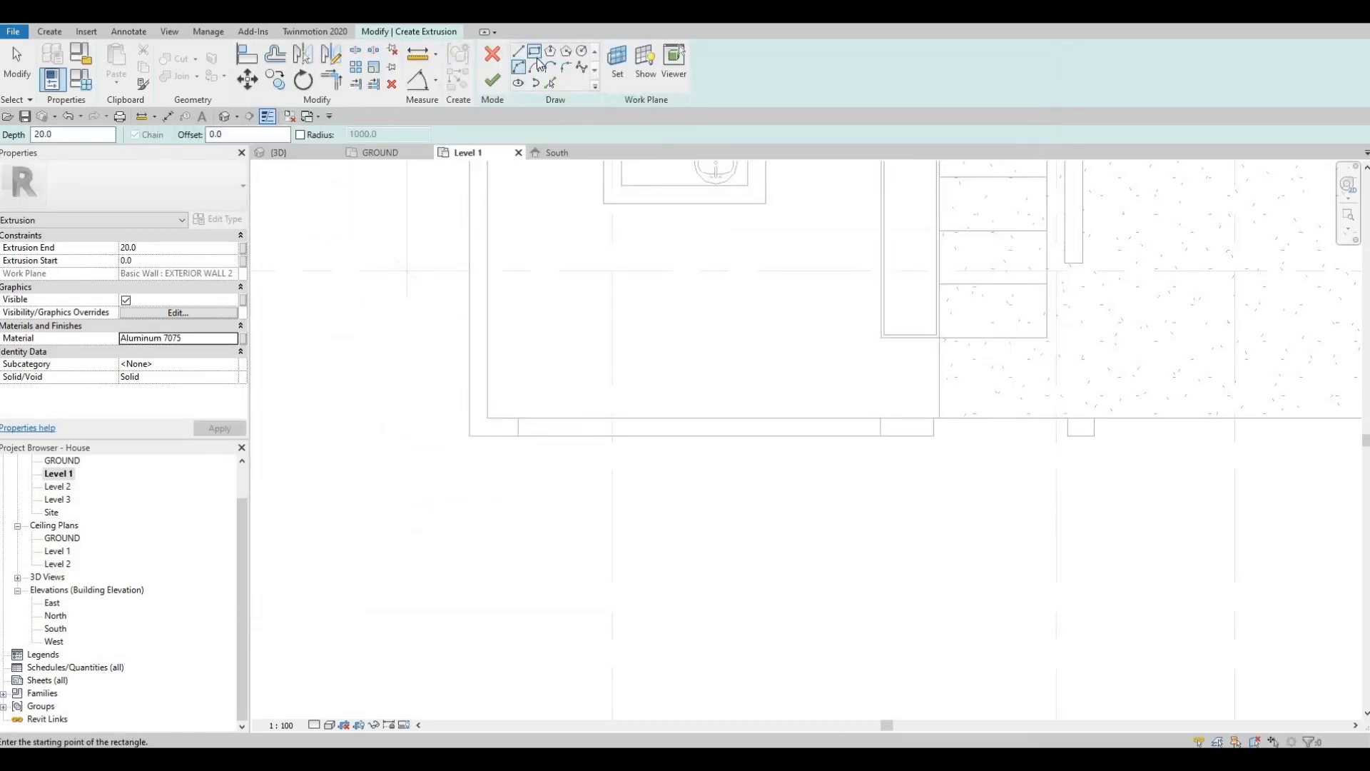
Sketch a rectangle about 68 by 200 mm across the front wall's thickness, just inside the notch's corner end.
scroll(523, 458, "up", 2)
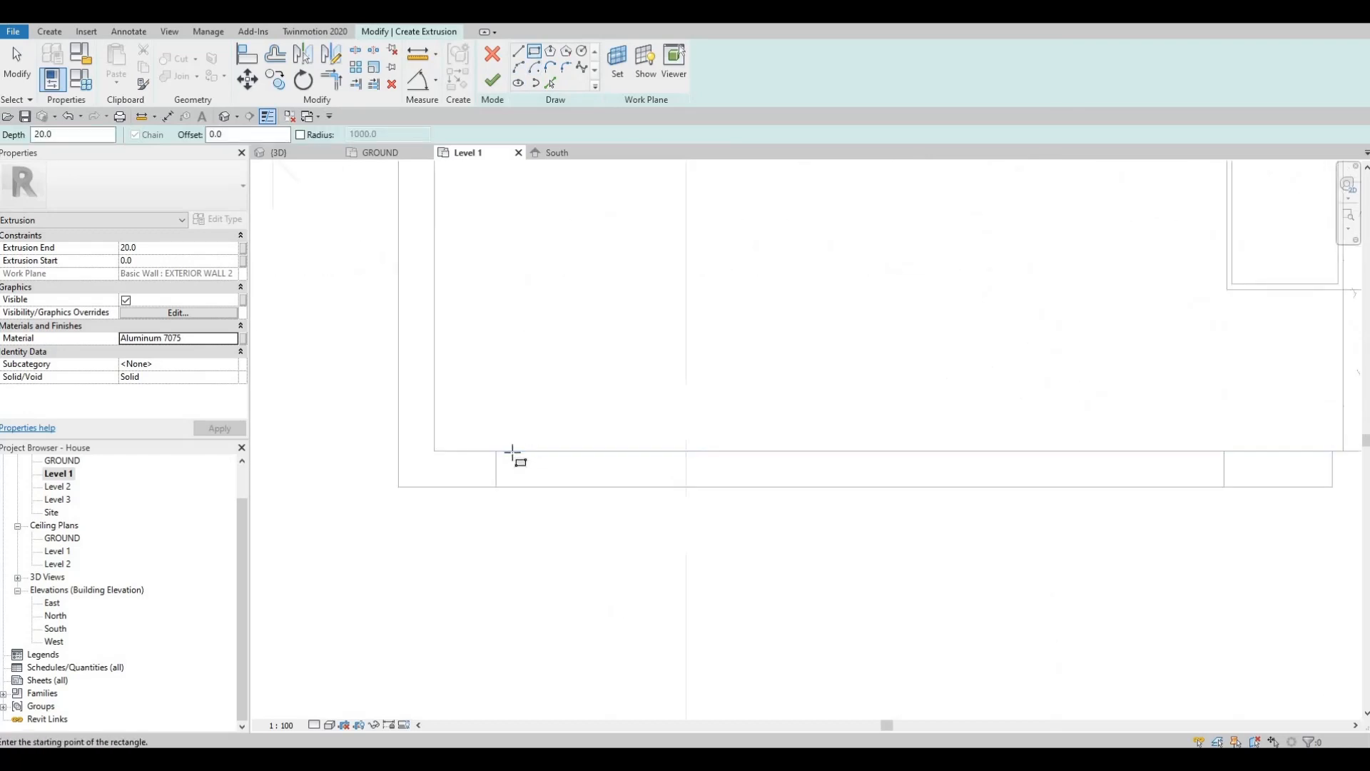
left_click(523, 482)
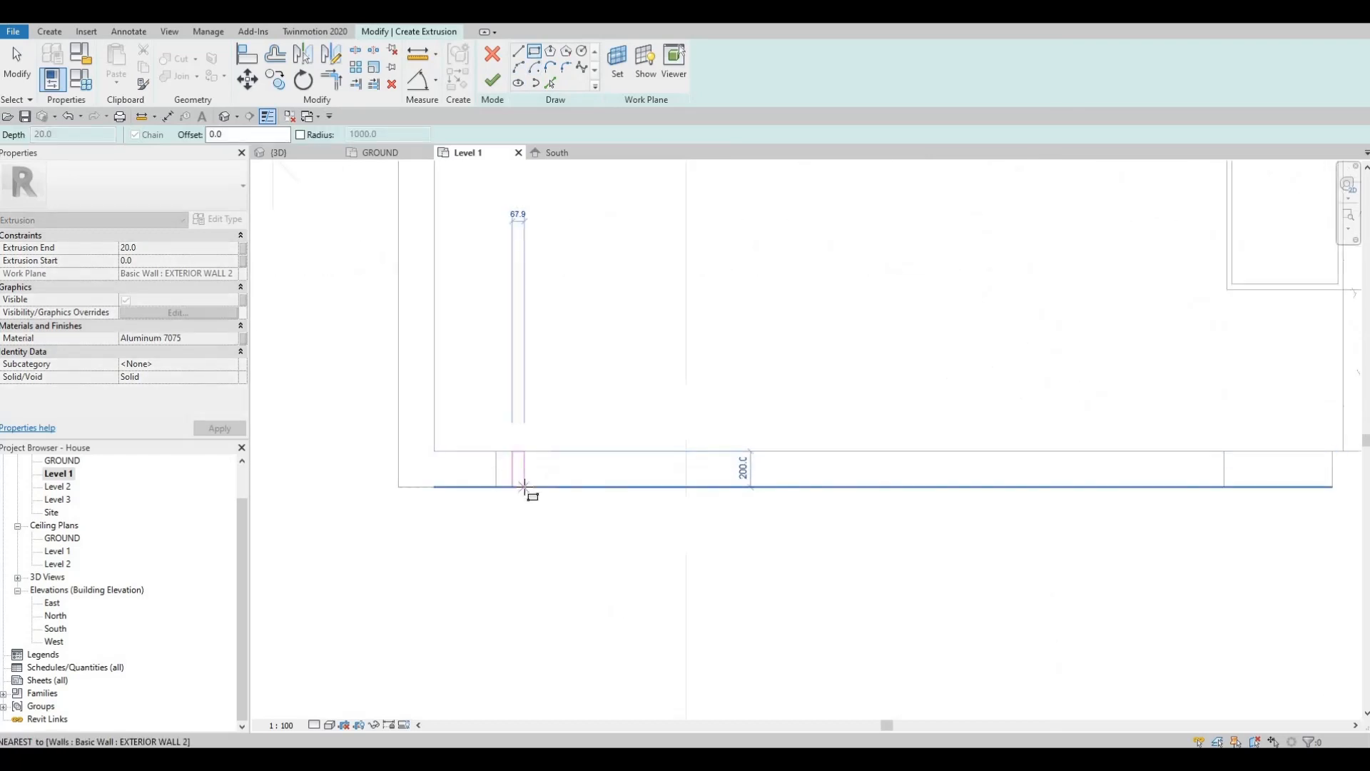
left_click(525, 487)
key("Escape")
key("Escape")
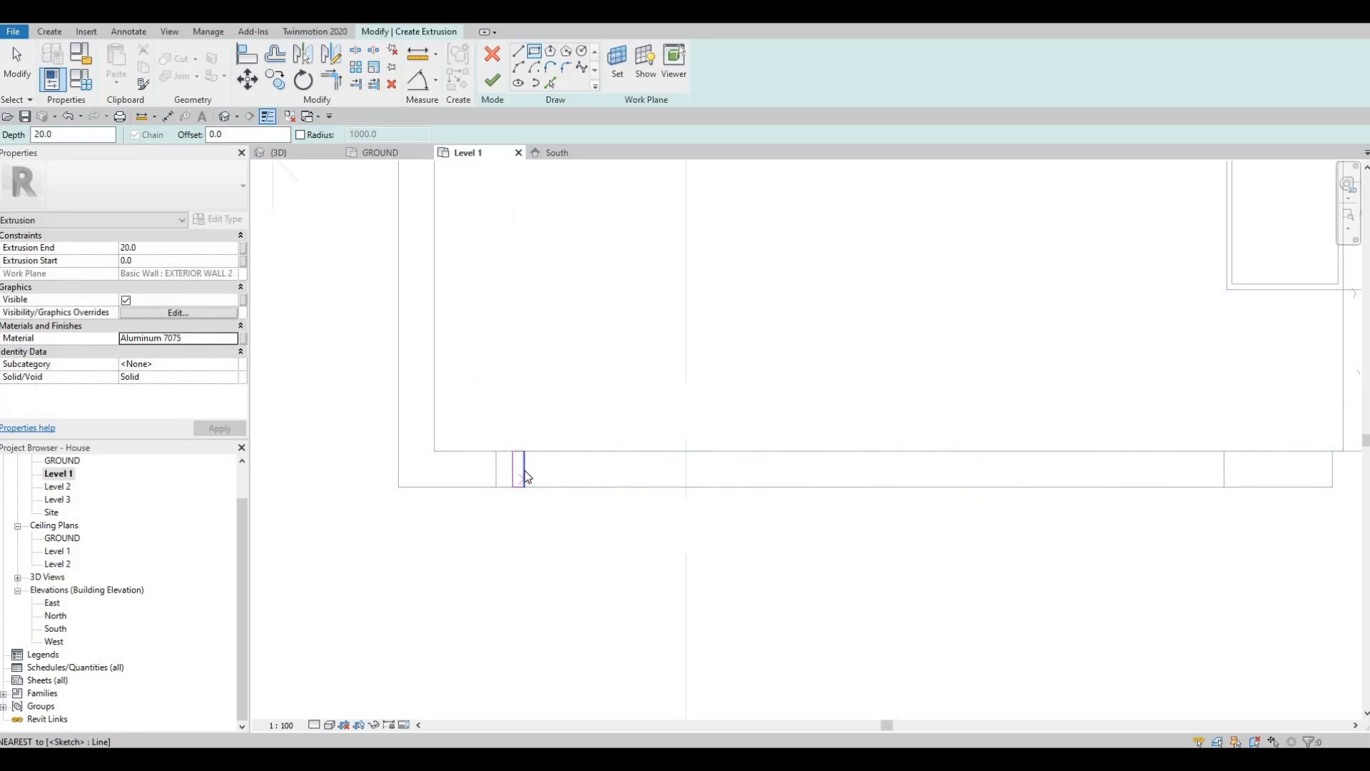
Set the sketched rectangle's width to 50 mm.
scroll(525, 470, "up", 1)
left_click(525, 471)
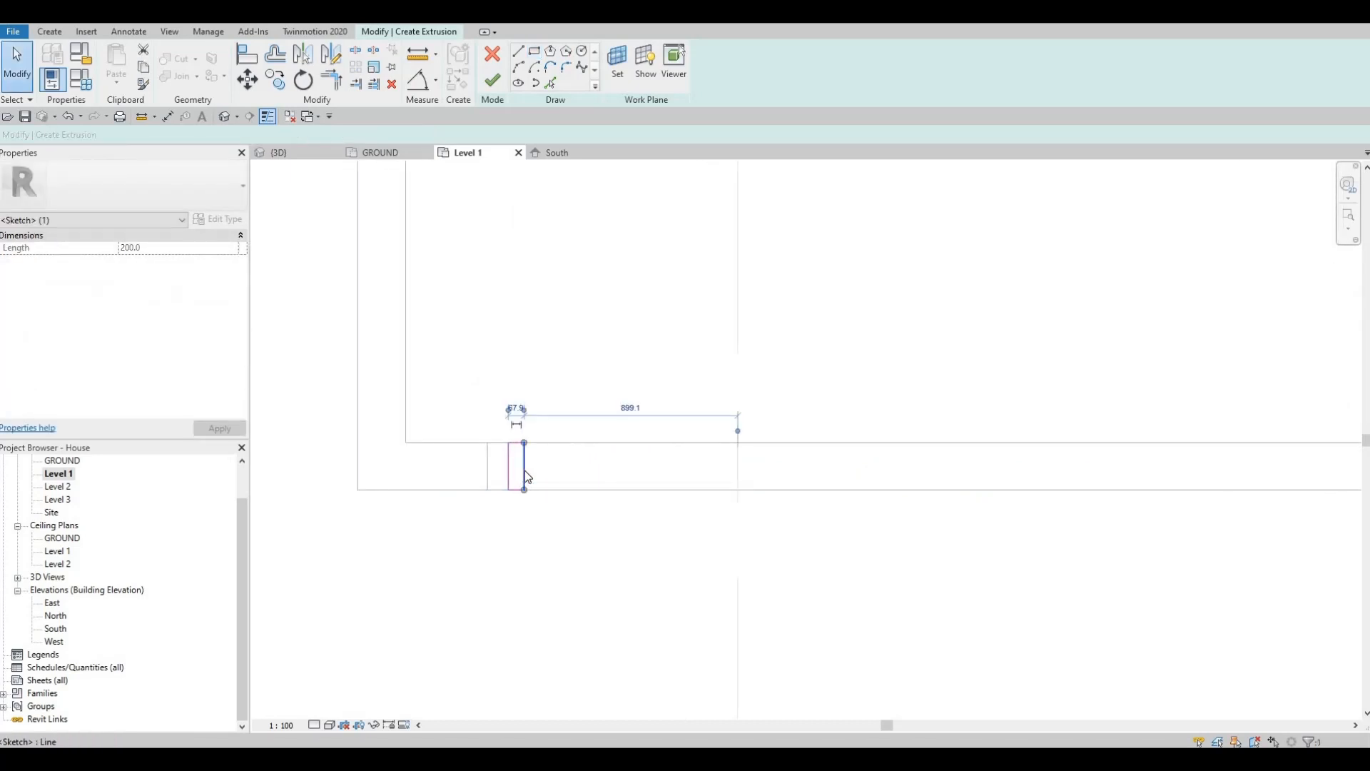
left_click(518, 406)
type("50")
key("Return")
left_click(495, 418)
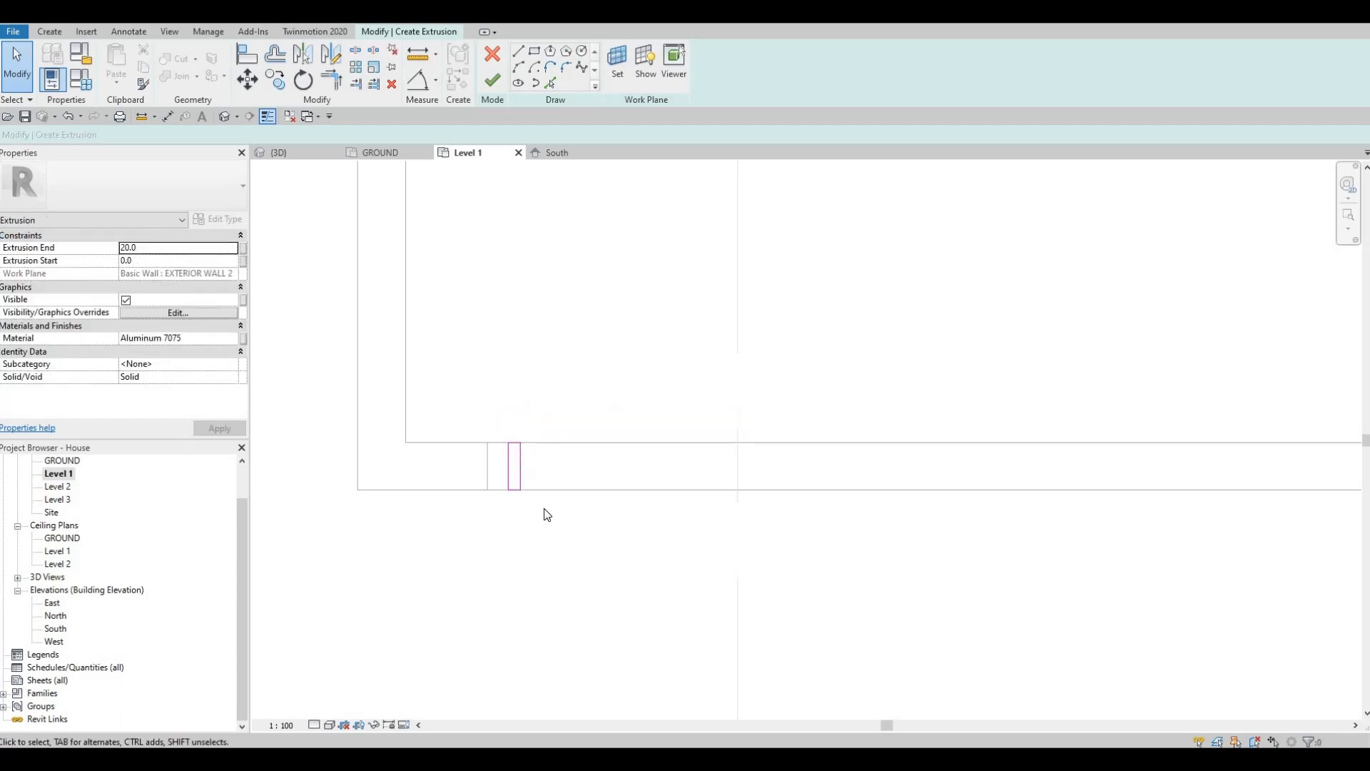
left_click_drag(546, 514, 492, 408)
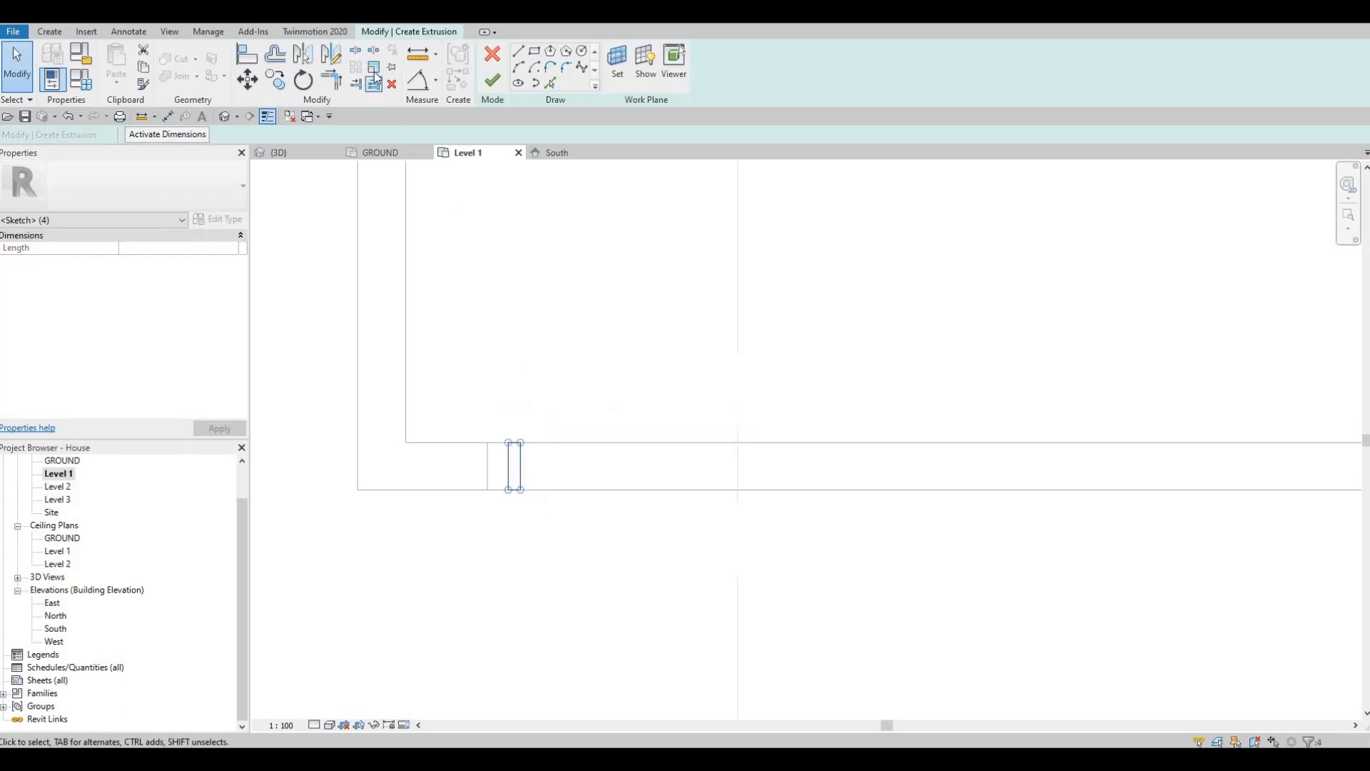
left_click(498, 347)
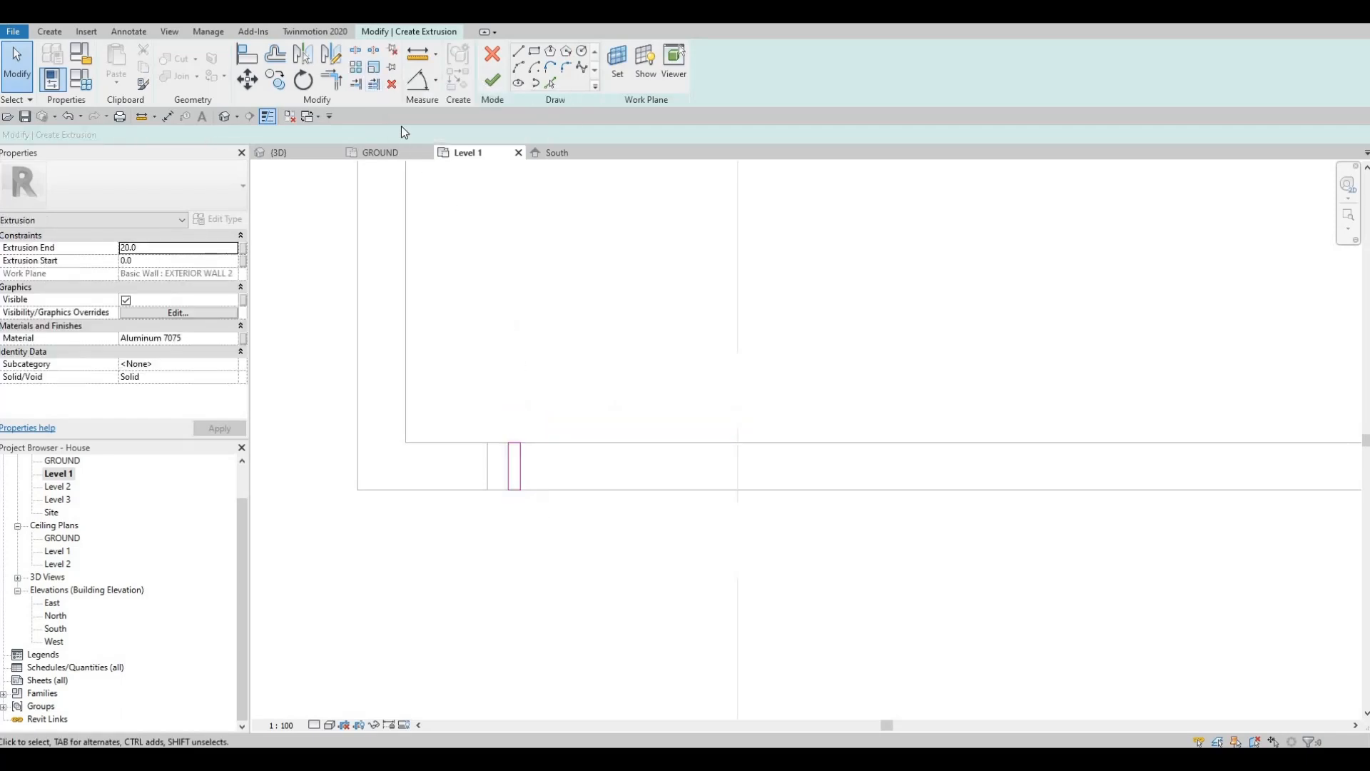
left_click(357, 67)
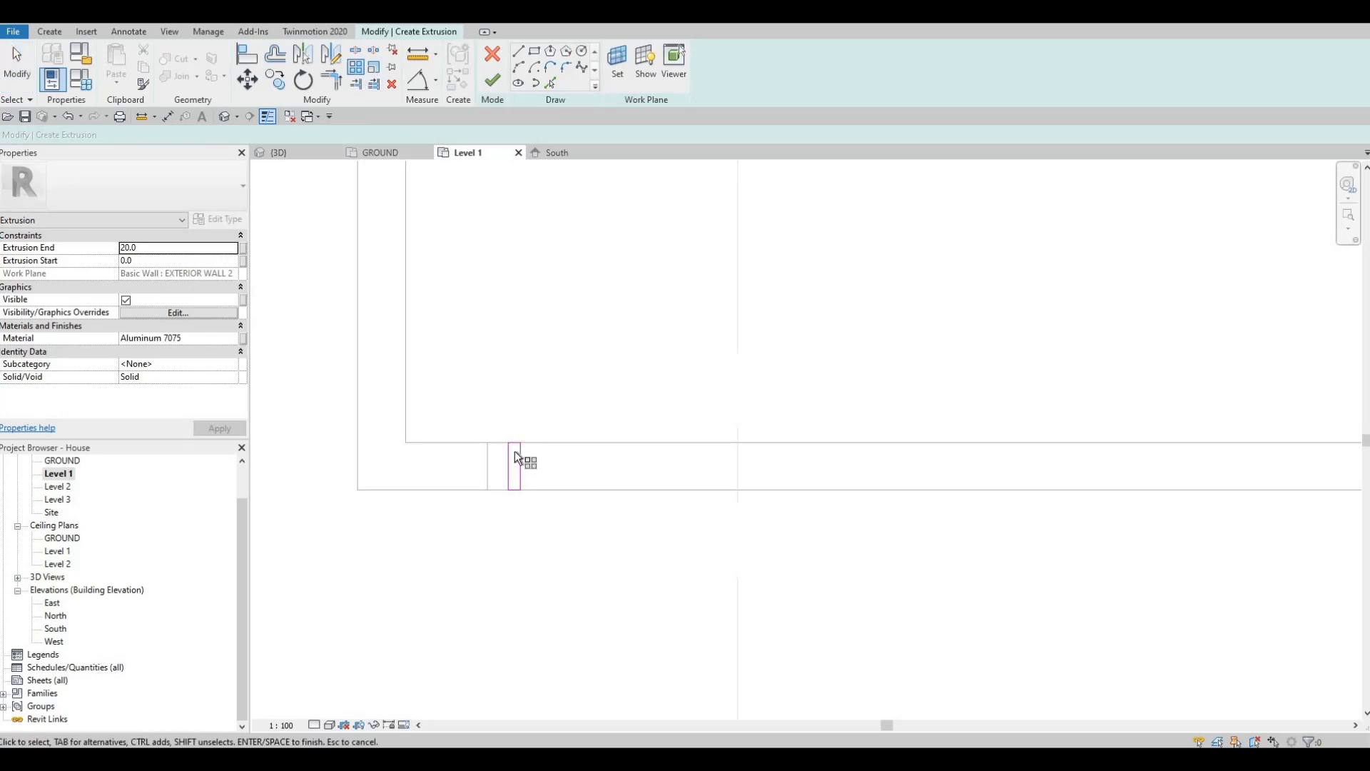
key("Escape")
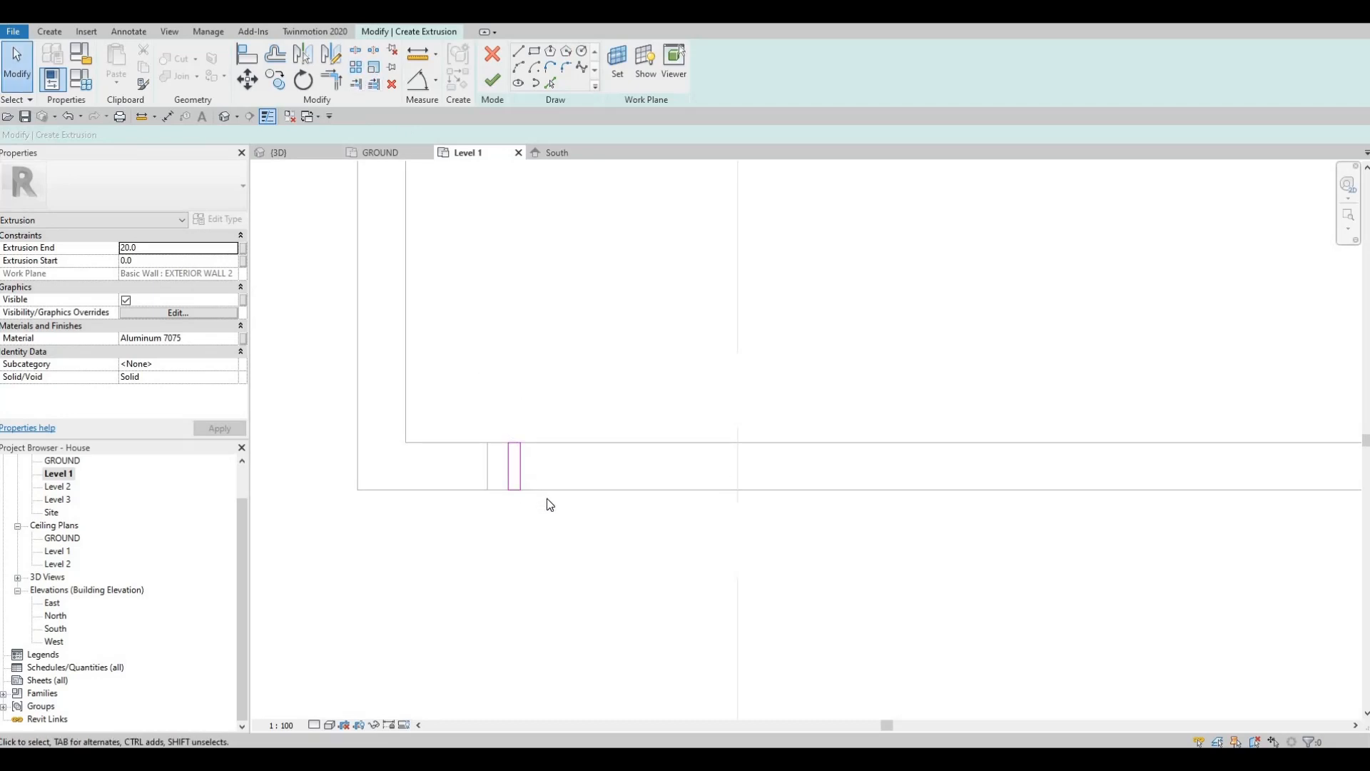
left_click_drag(483, 386, 550, 506)
left_click(528, 471)
key("Tab")
left_click(522, 466)
key("Escape")
left_click(354, 70)
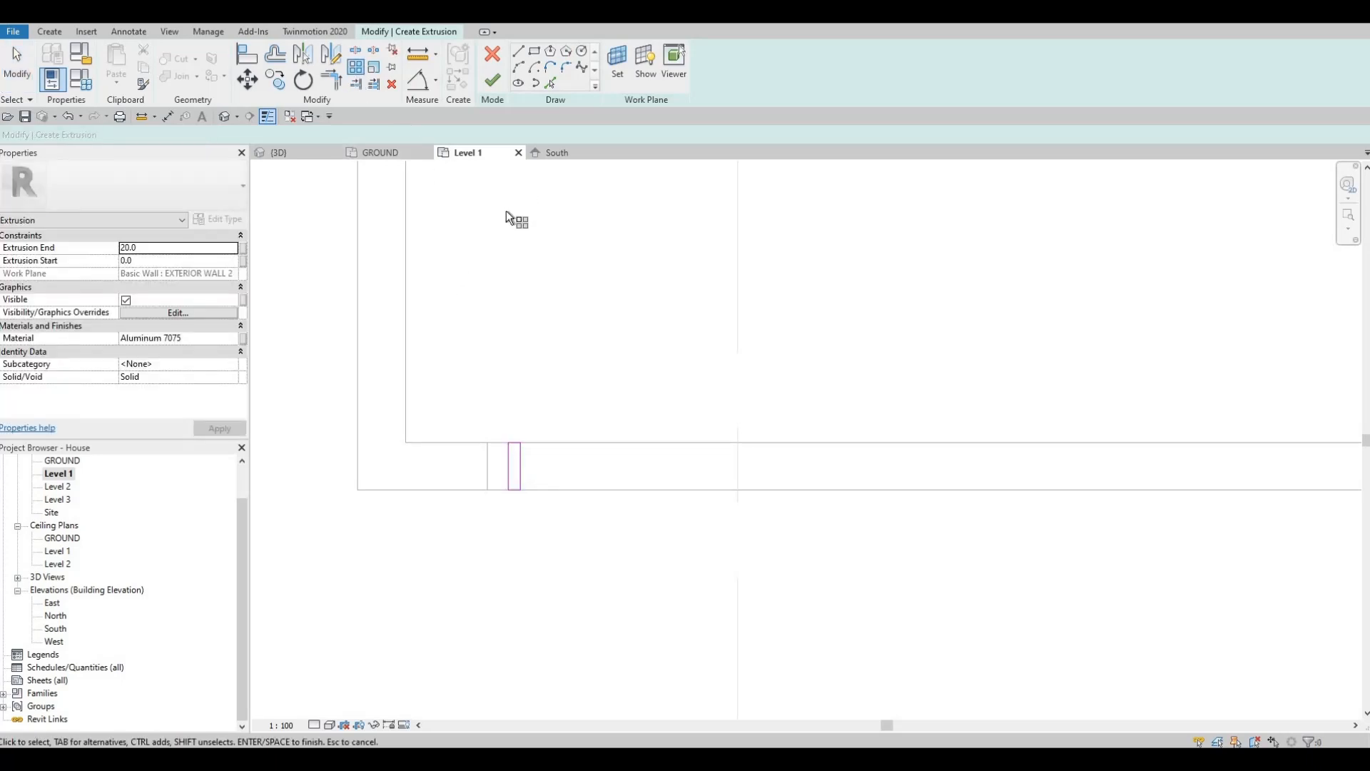
Finish the extrusion and stretch its top up to the adjacent wall pier's top in 3D, making it 1500 mm high.
left_click(492, 91)
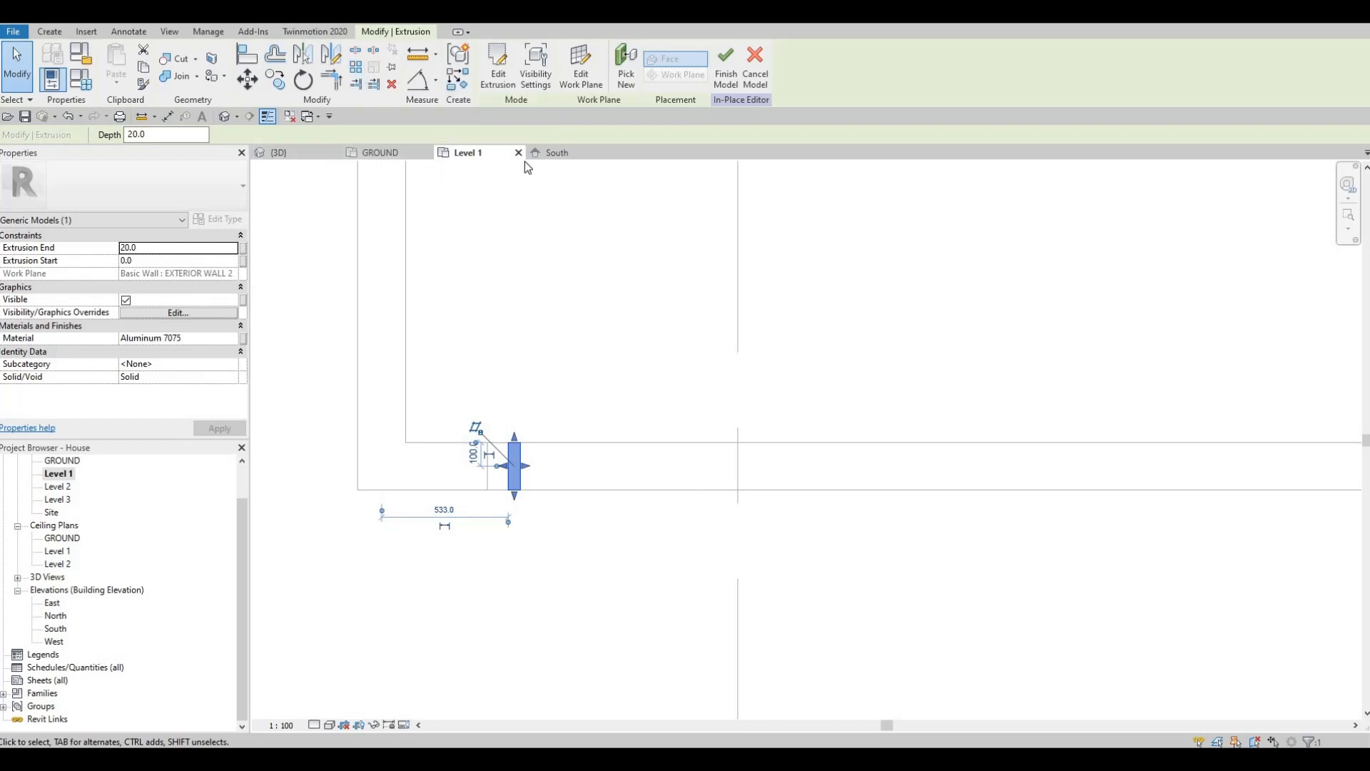
left_click(279, 152)
scroll(610, 543, "up", 6)
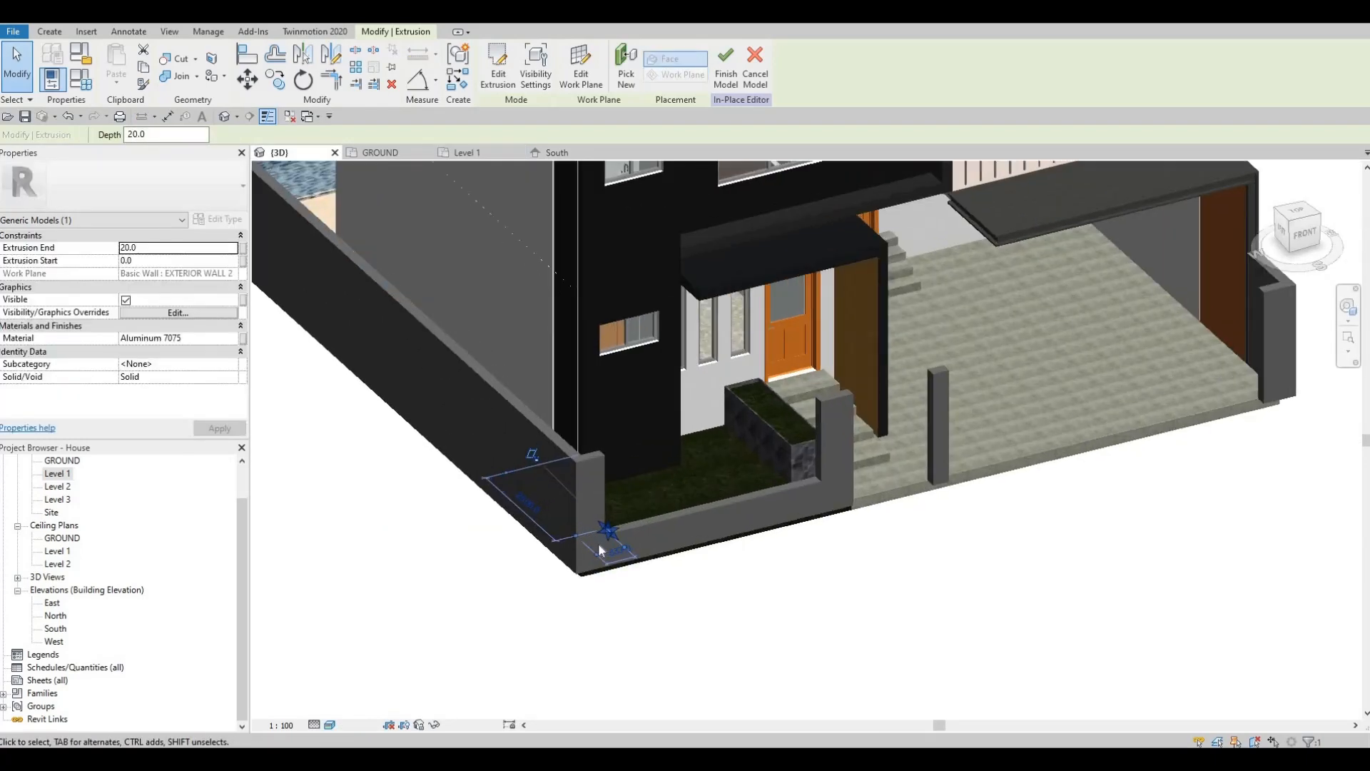
left_click_drag(612, 403, 608, 414)
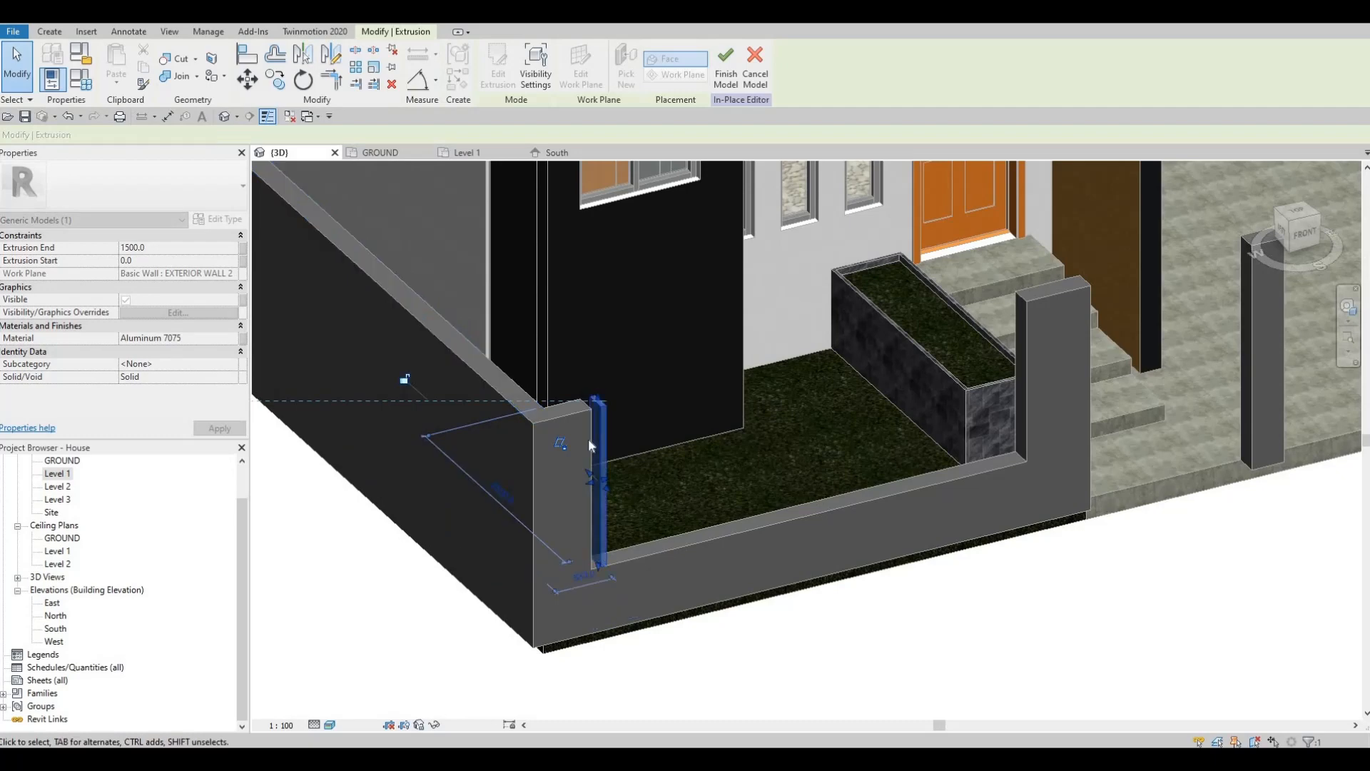
scroll(635, 411, "up", 3)
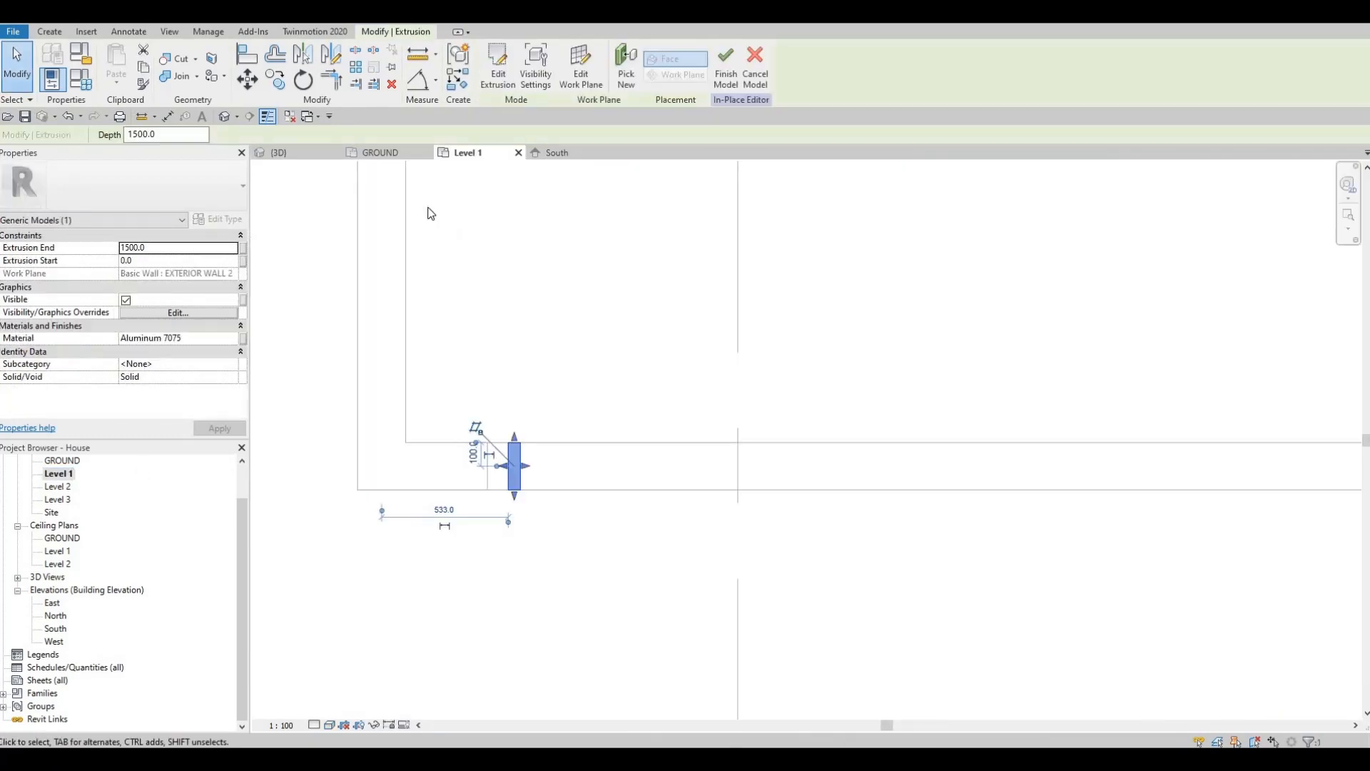
Array the slat along the front wall as 16 grouped members, with the last one 3840 mm away, and finish the in-place model.
middle_click_drag(427, 206, 382, 163)
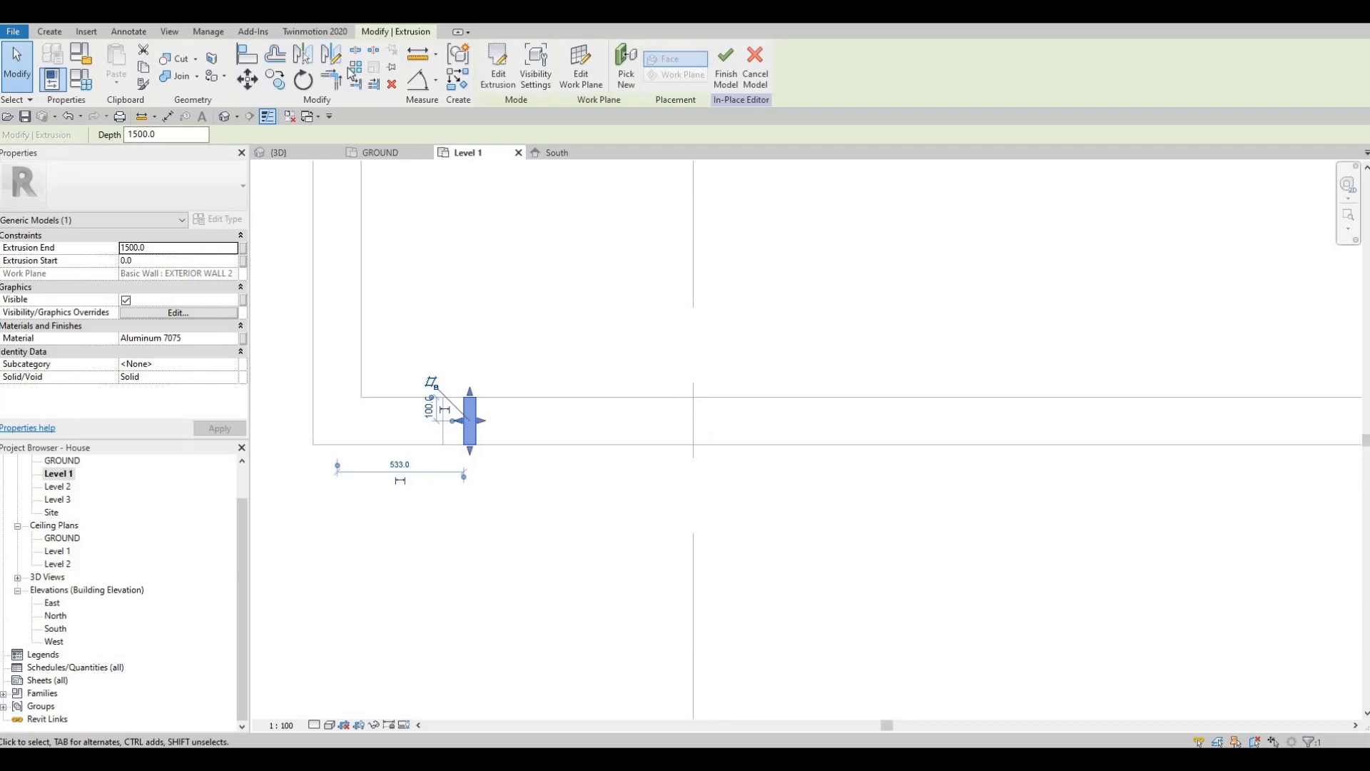
left_click(355, 67)
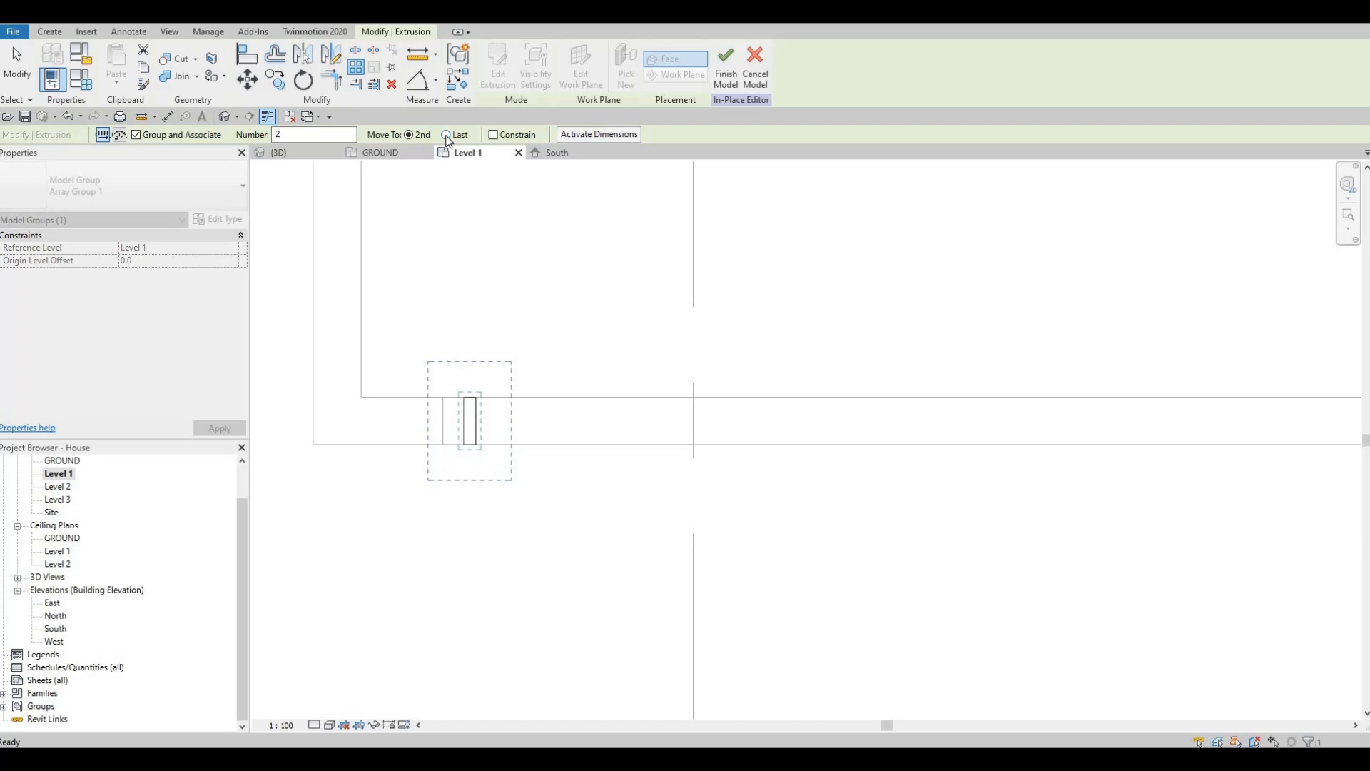
left_click(470, 420)
scroll(375, 222, "down", 3)
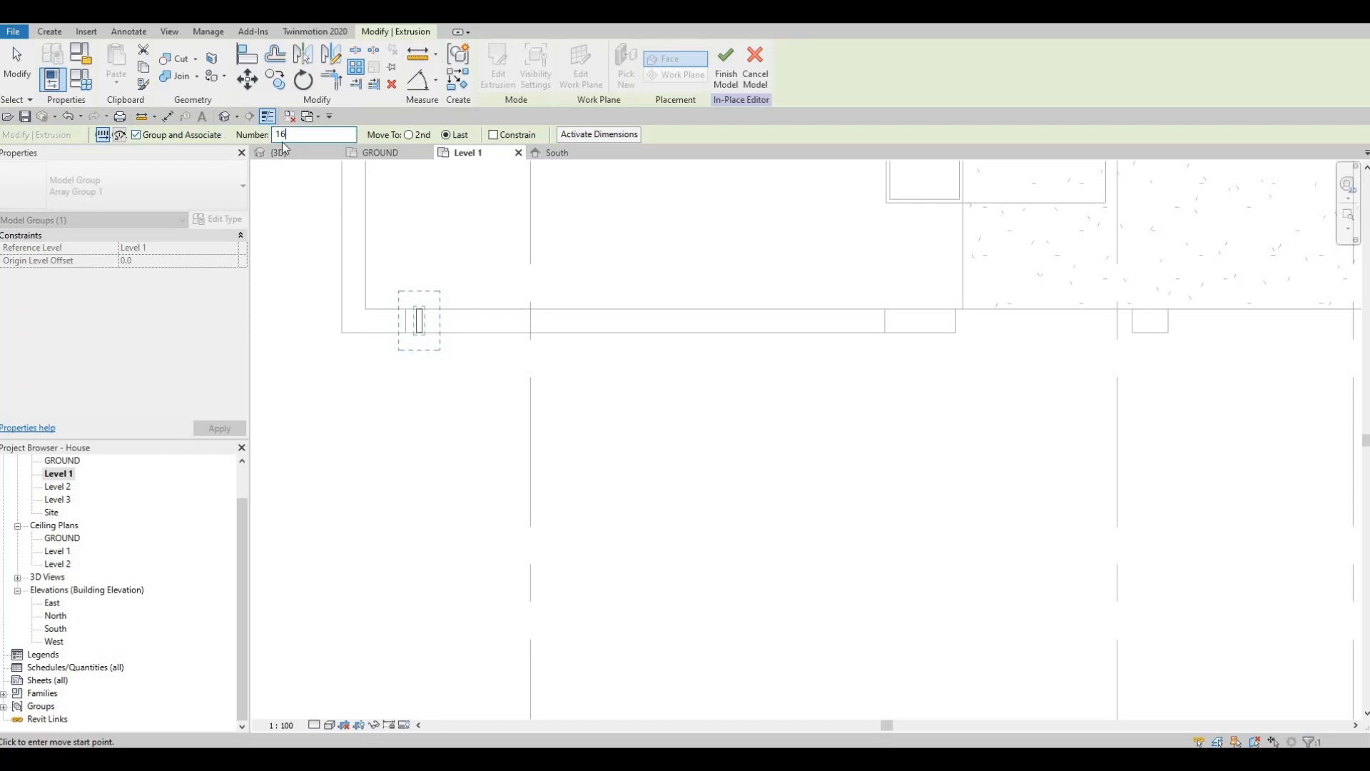
scroll(420, 311, "up", 4)
left_click(421, 313)
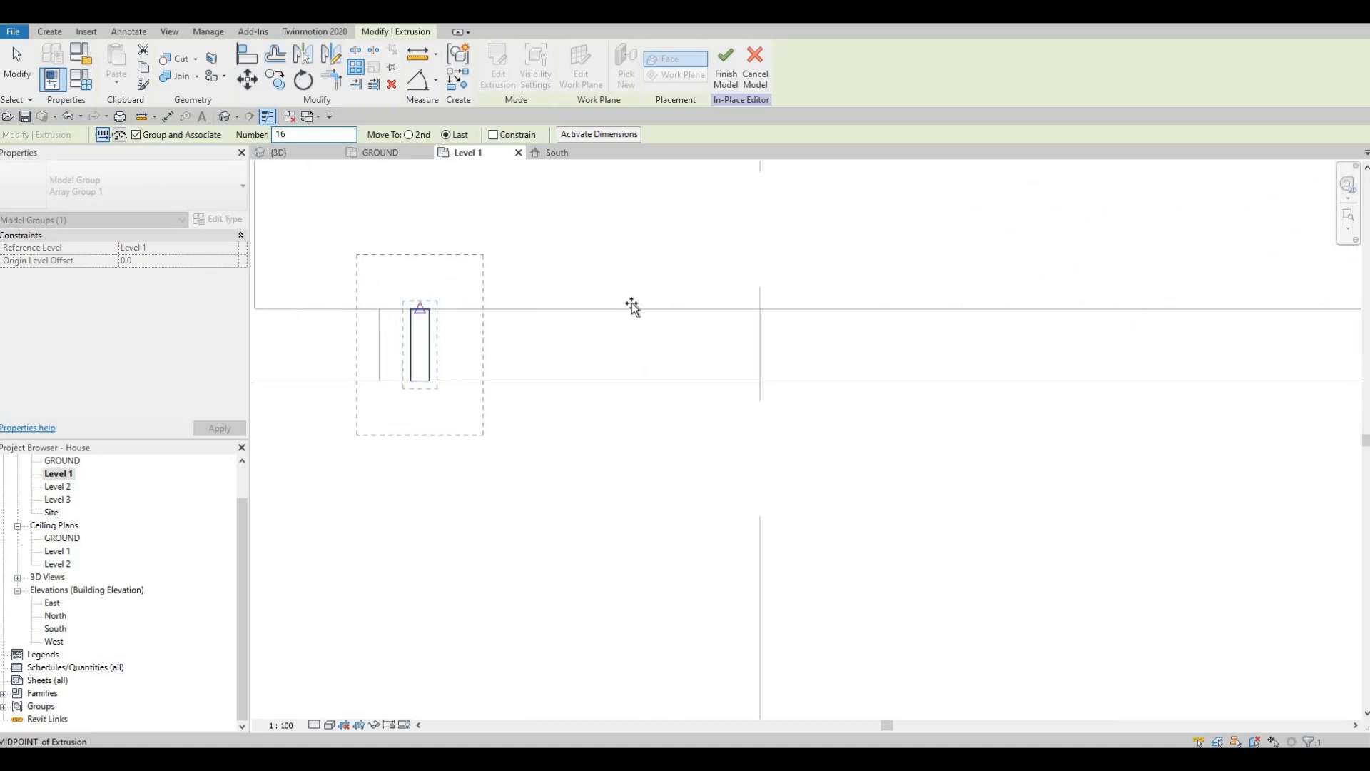
scroll(1071, 312, "down", 3)
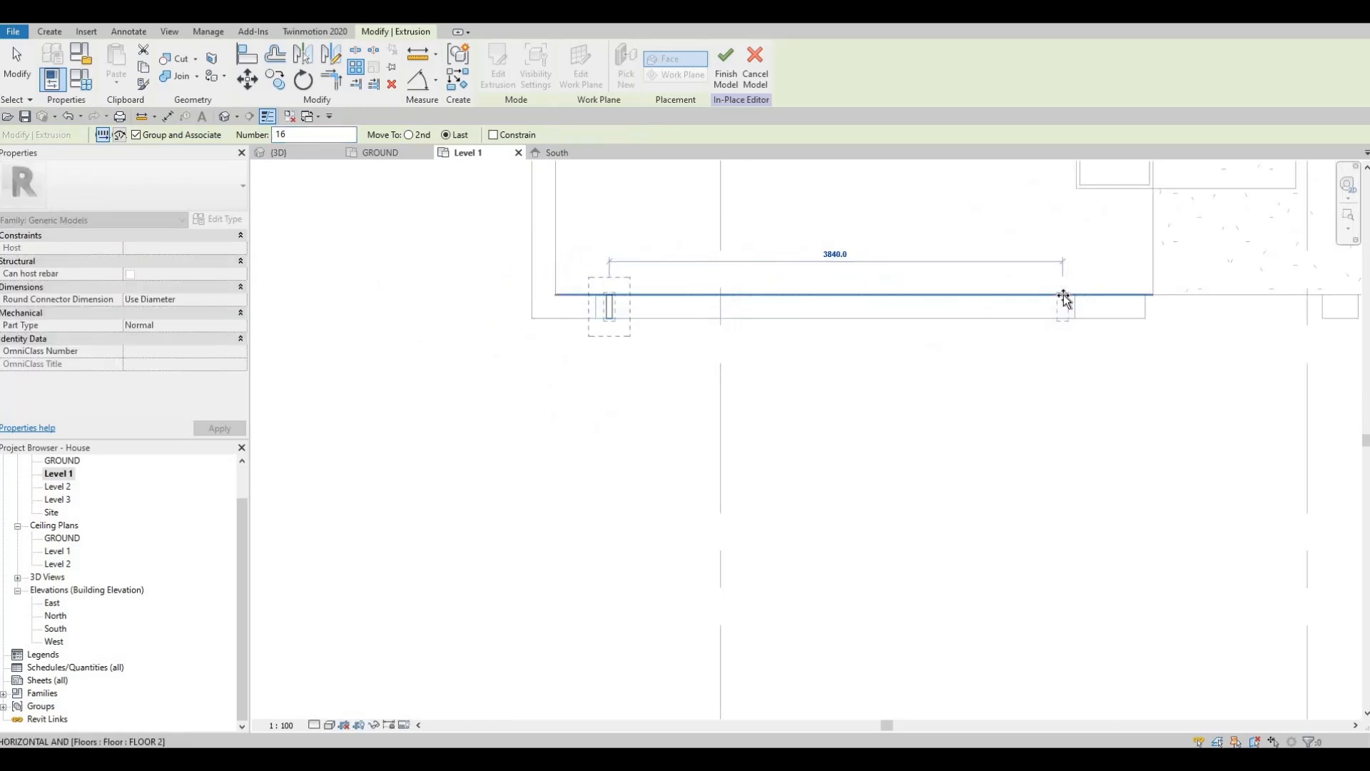
left_click(1064, 296)
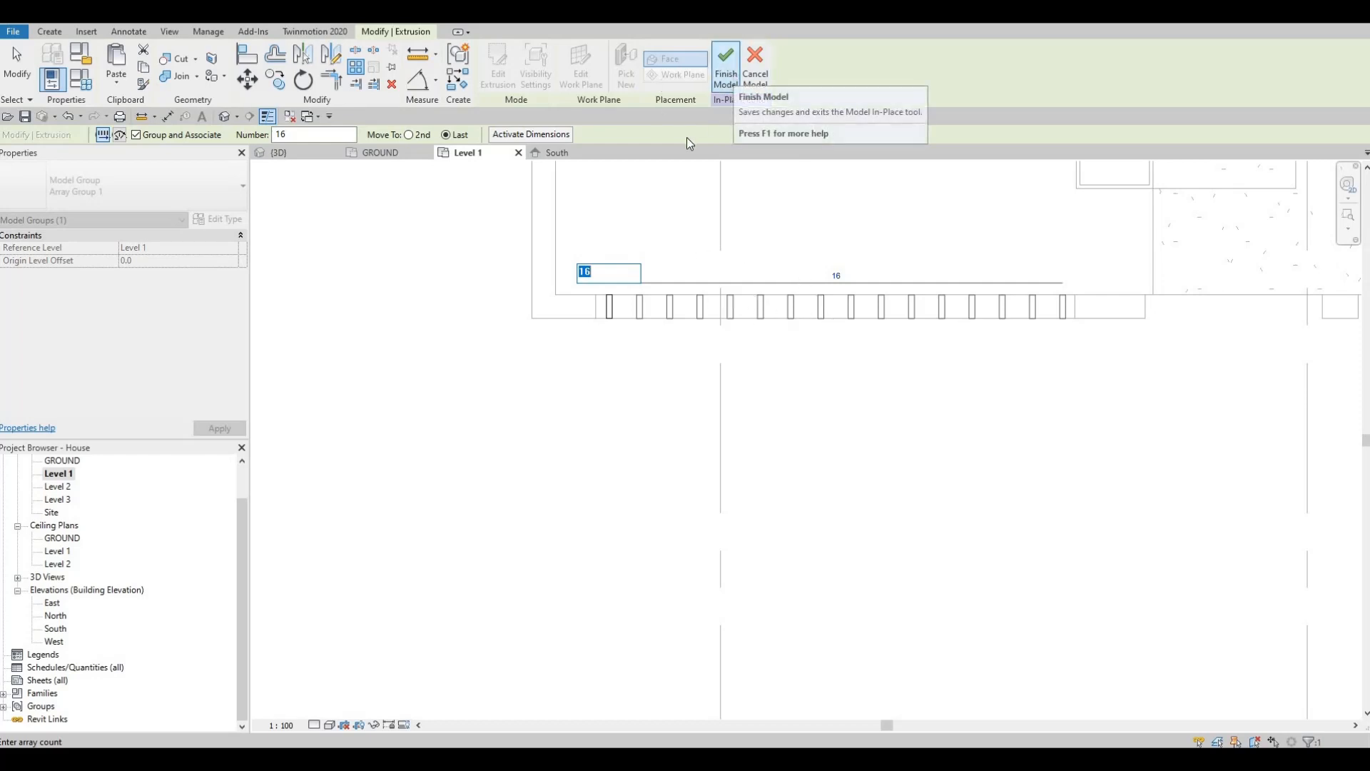
left_click(735, 79)
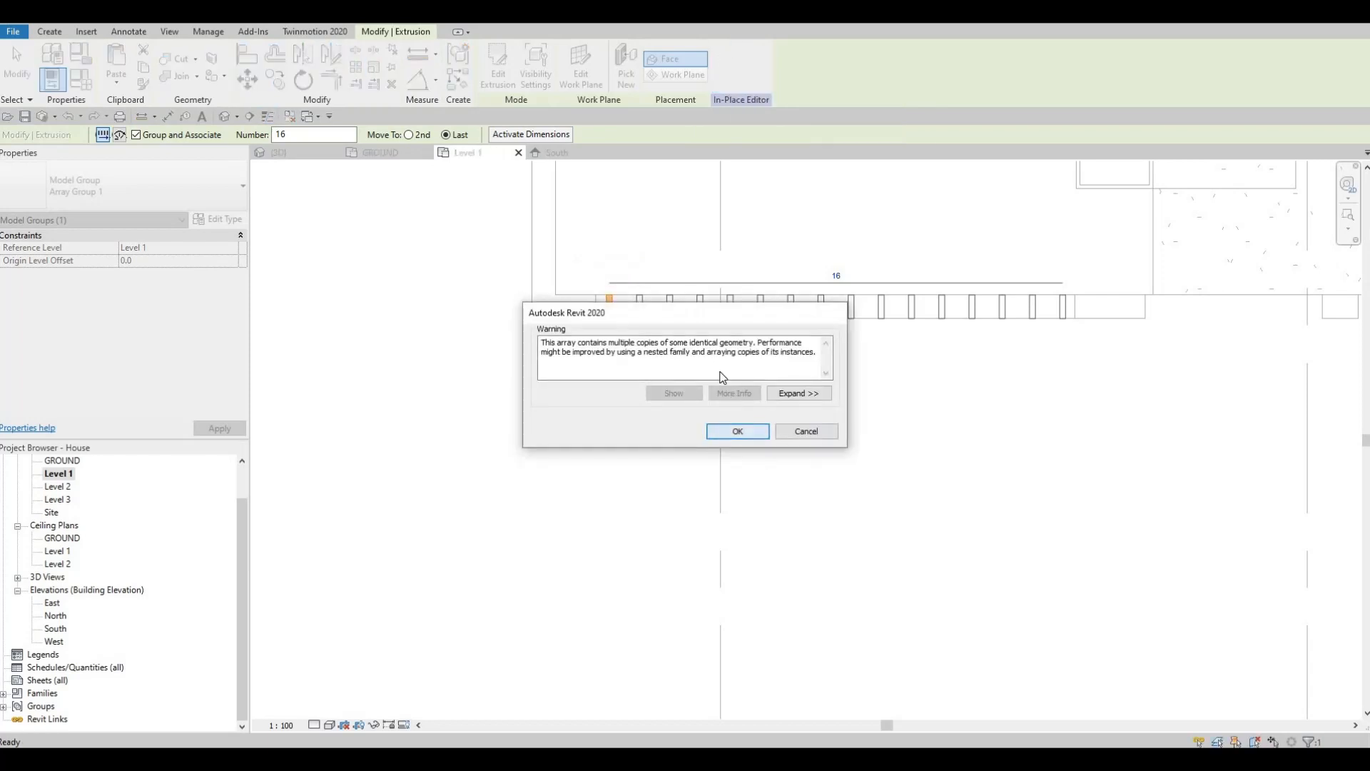
left_click(743, 433)
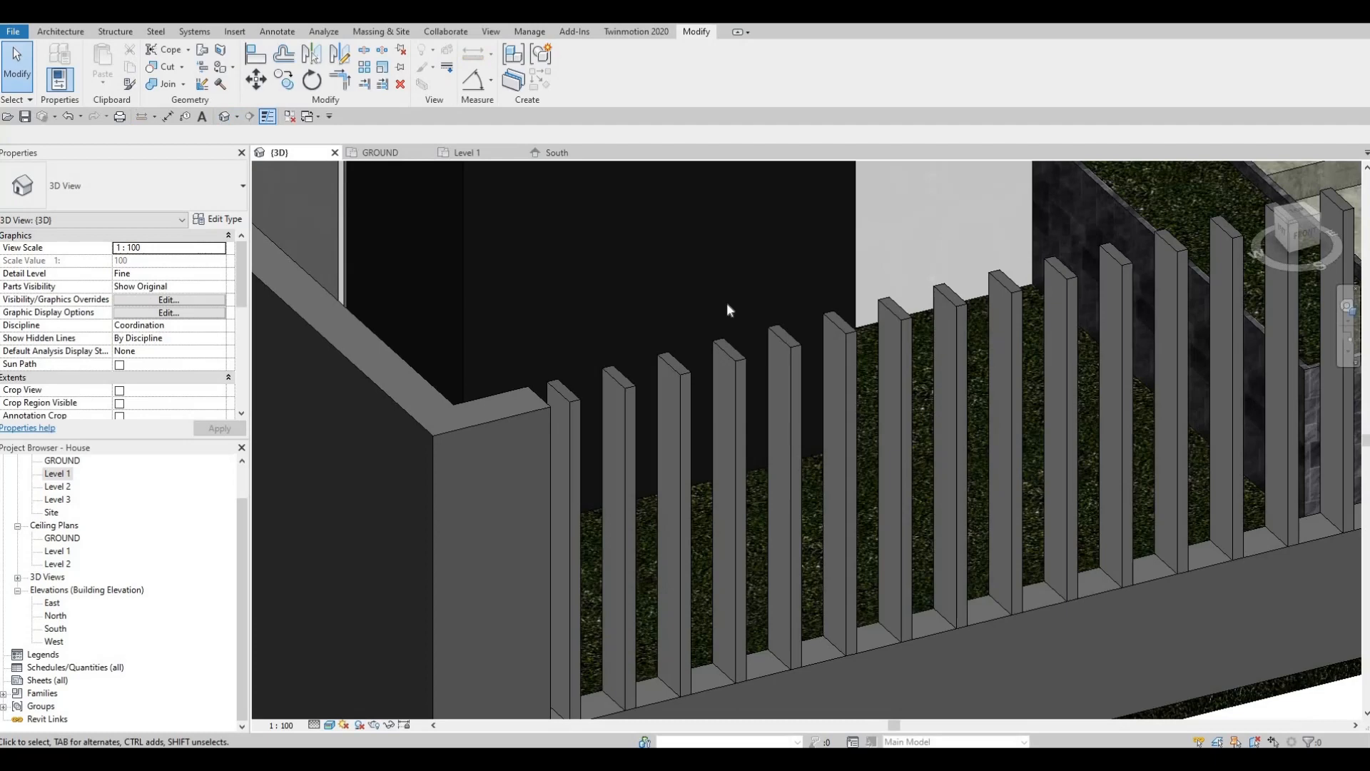
Reopen the slat model for in-place editing, set the array count to 20 in the GROUND plan, and finish the model.
middle_click_drag(770, 321, 1088, 442, "shift")
scroll(758, 331, "down", 2)
middle_click_drag(671, 469, 995, 457)
middle_click_drag(839, 274, 351, 217)
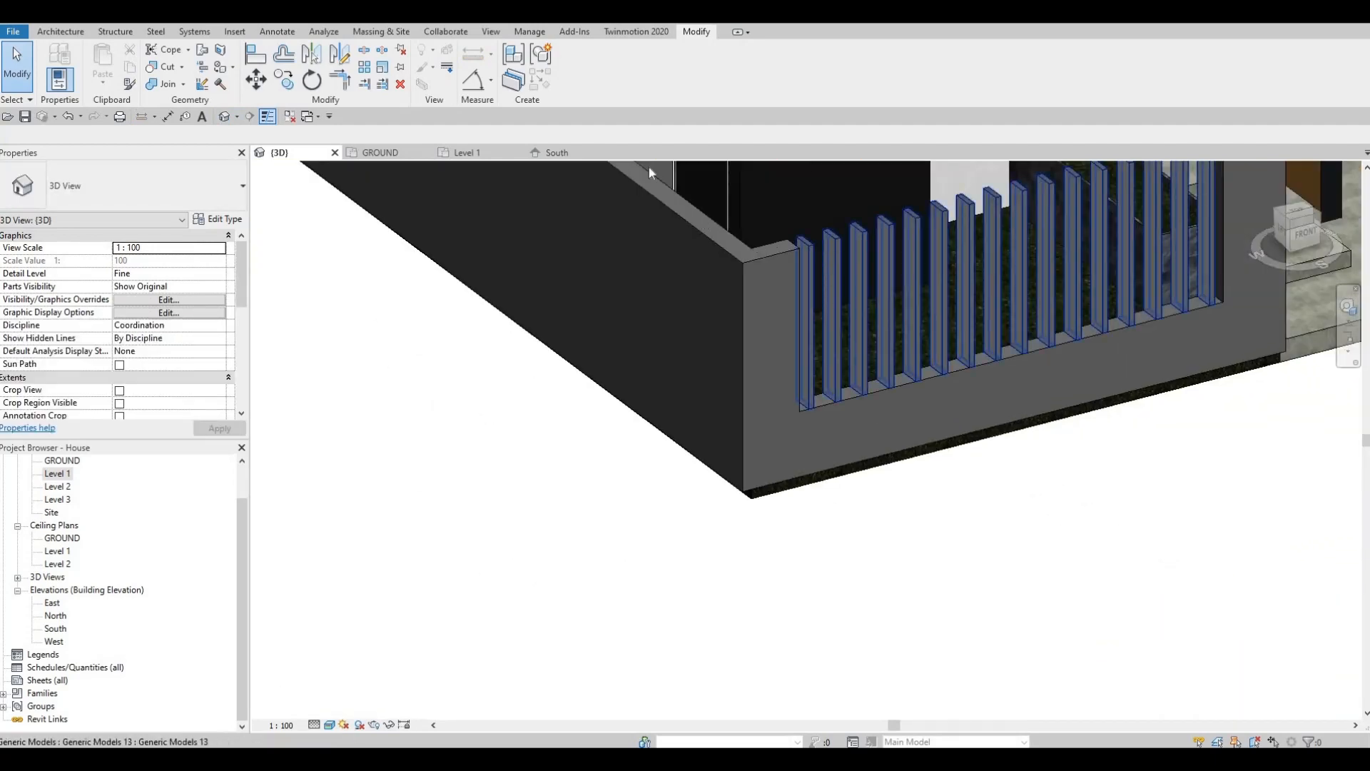
left_click(885, 300)
left_click(578, 68)
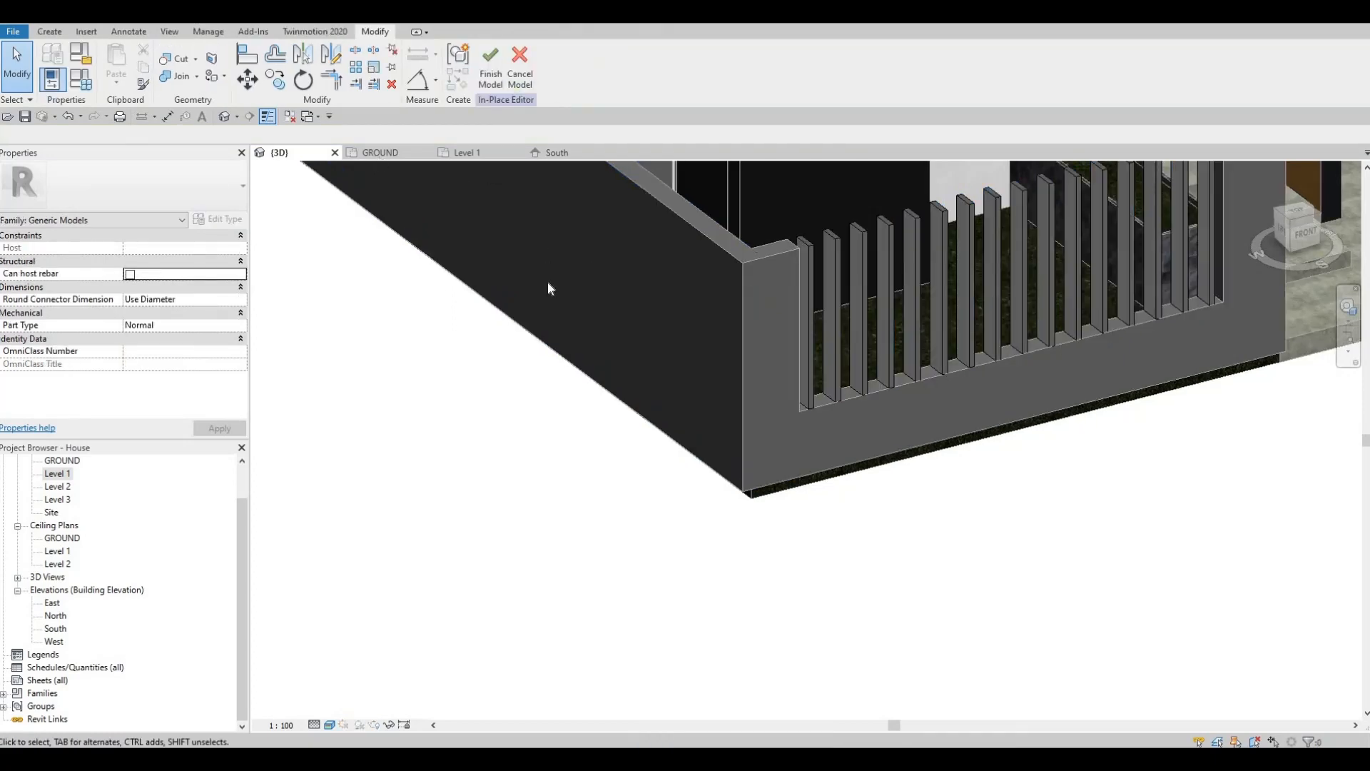
left_click(380, 152)
left_click(437, 478)
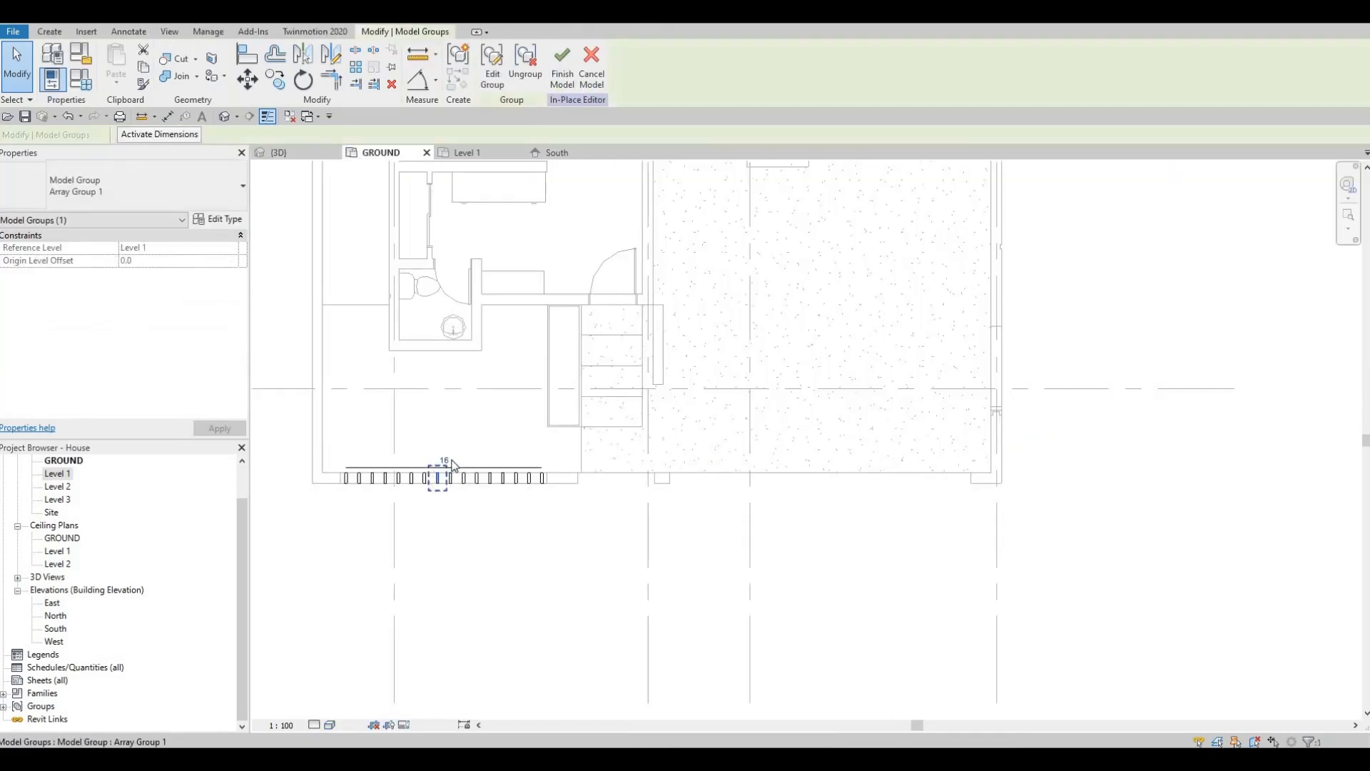
scroll(452, 465, "up", 2)
left_click(456, 464)
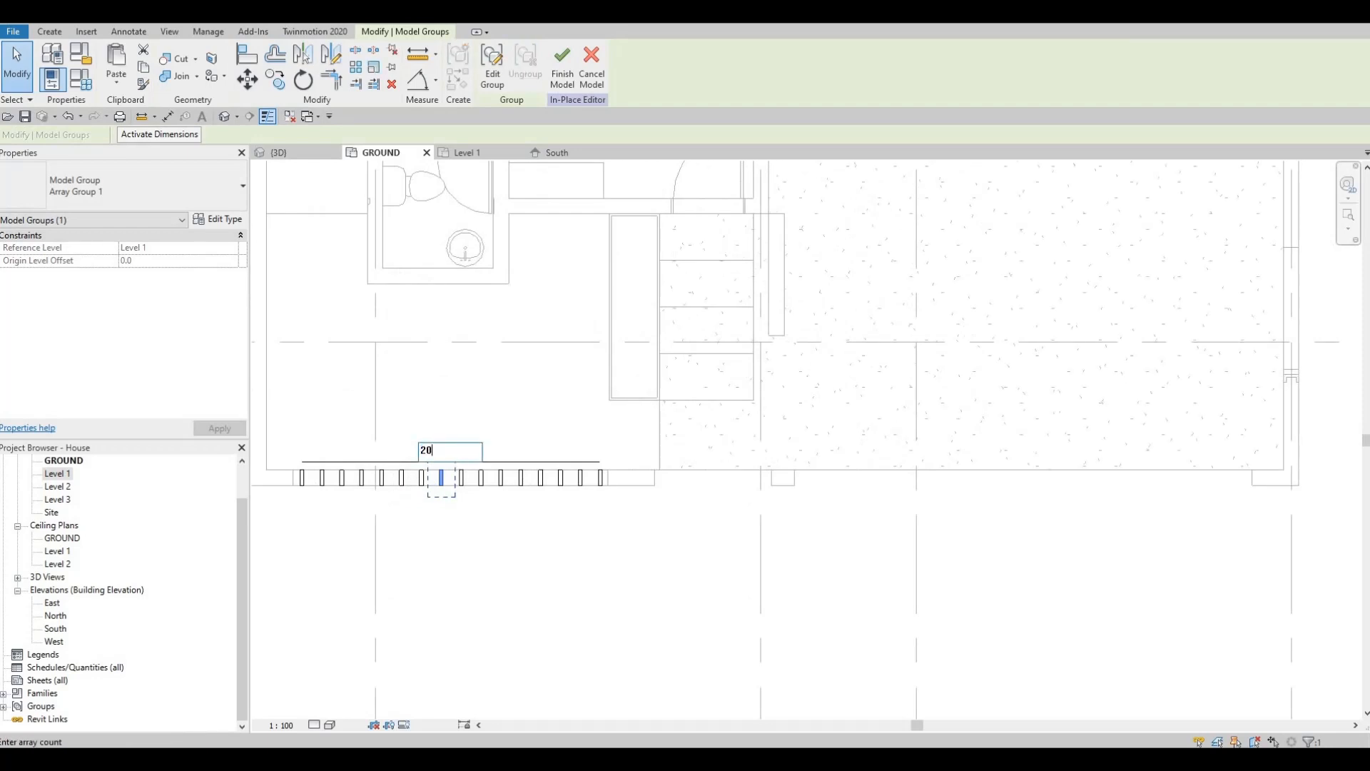
key("Return")
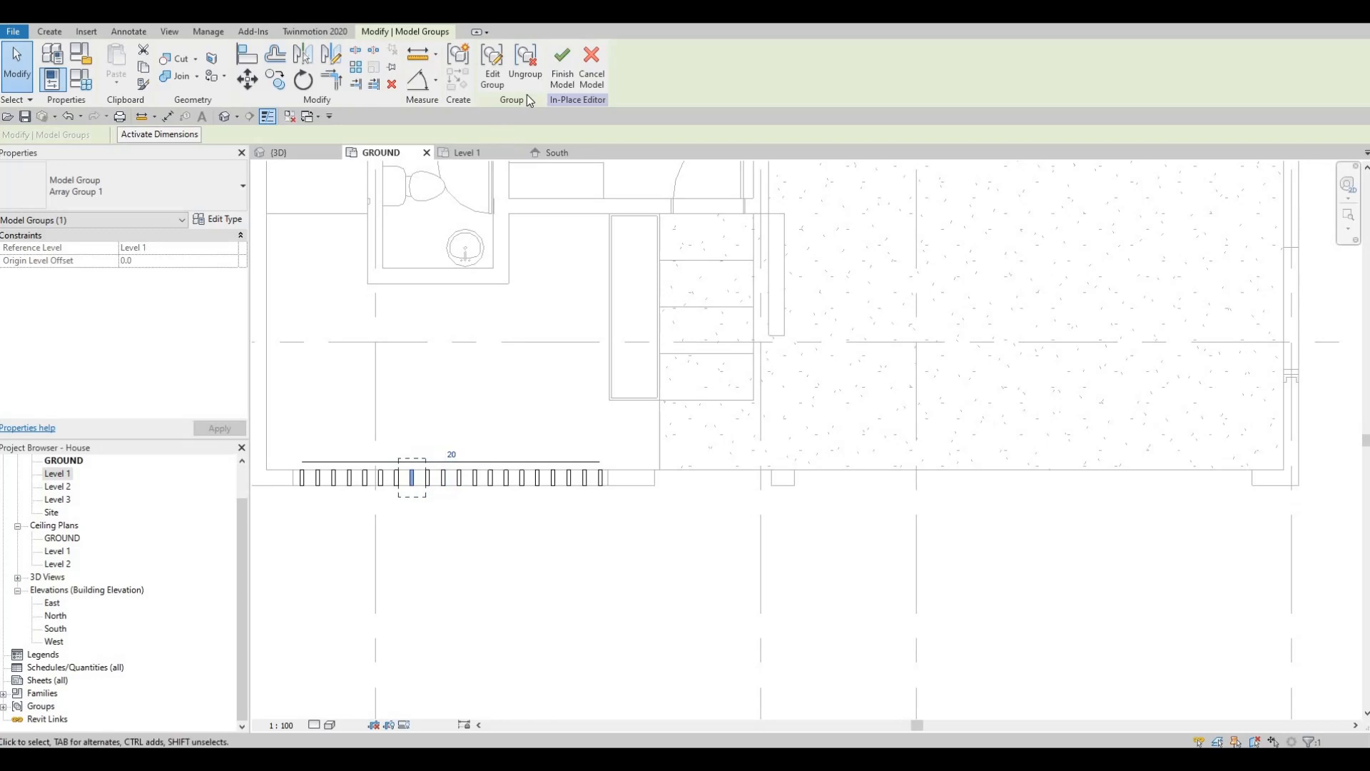
left_click(561, 71)
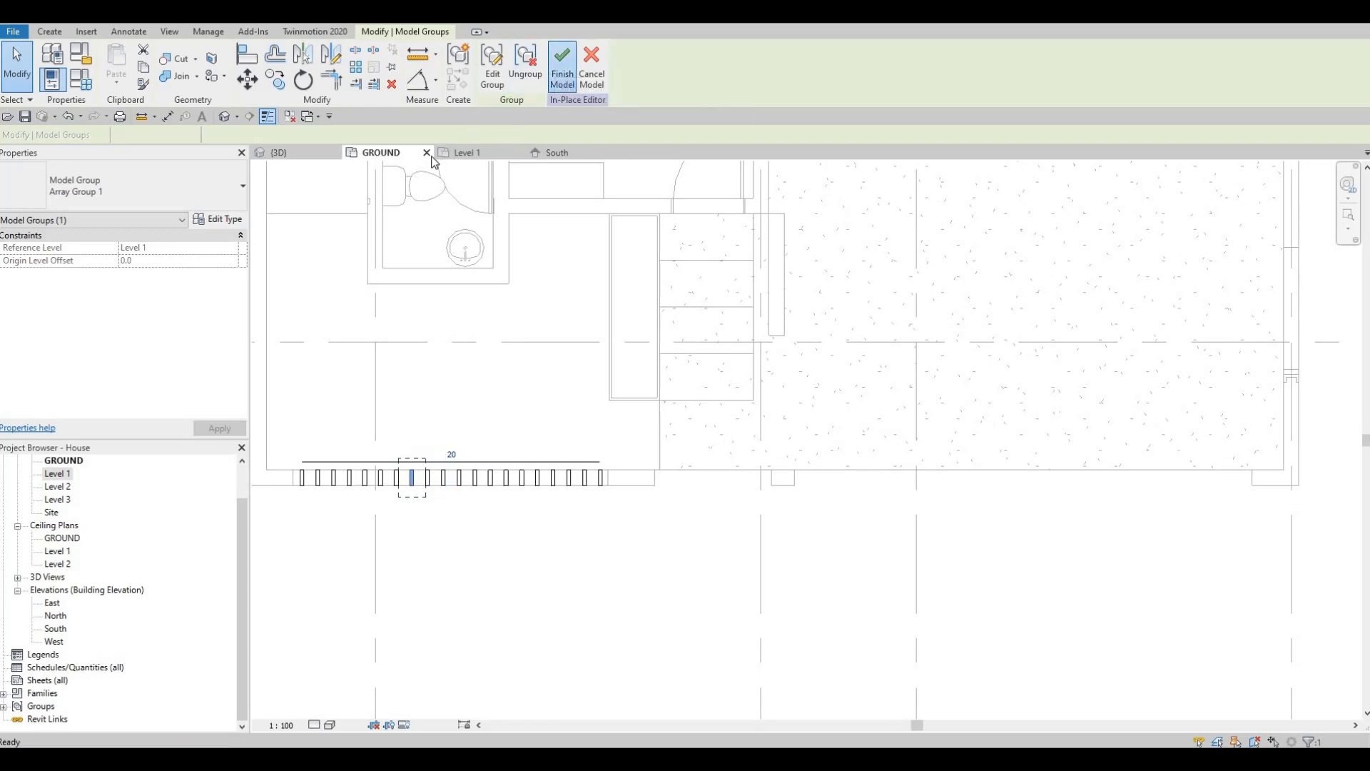
Edit the slat model in place from the 3D view, set the array count to 26, and finish the model.
left_click(301, 155)
middle_click_drag(848, 279, 799, 354, "shift")
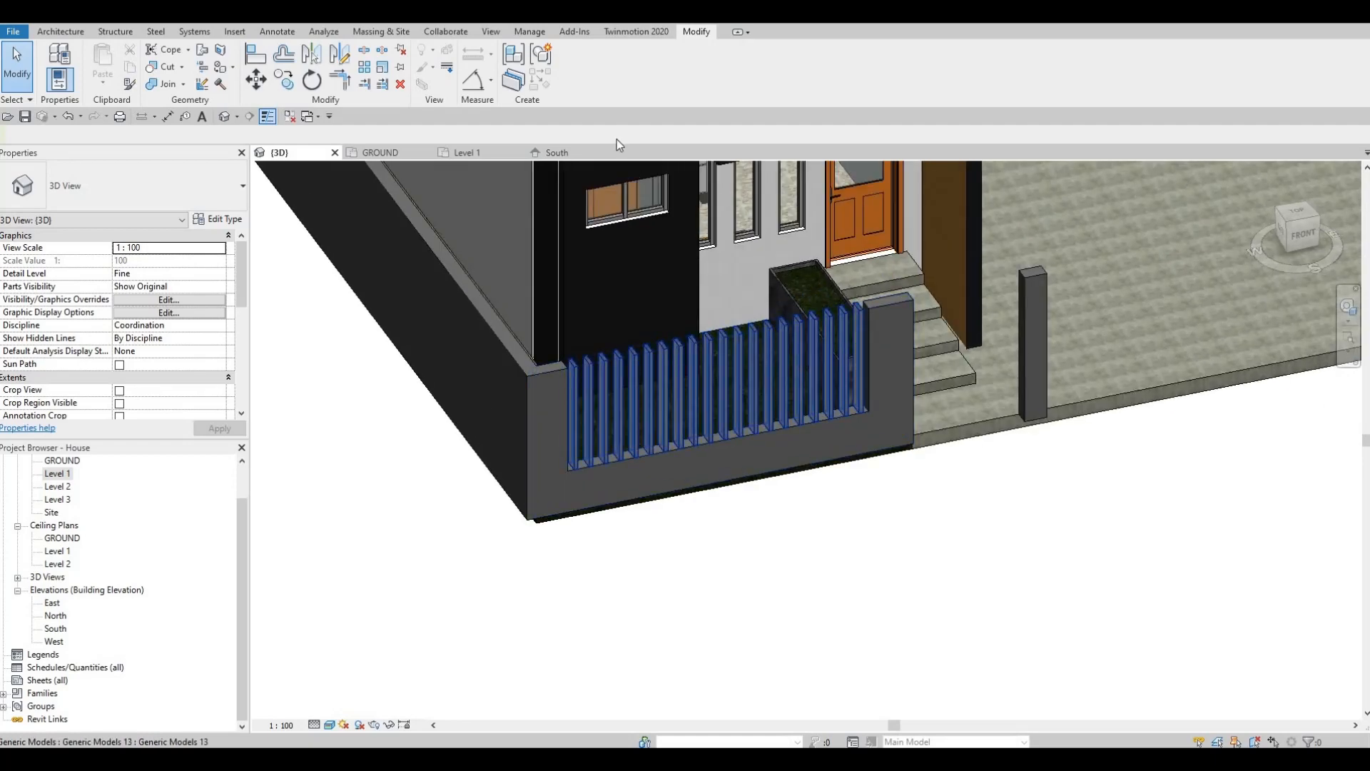
left_click(578, 68)
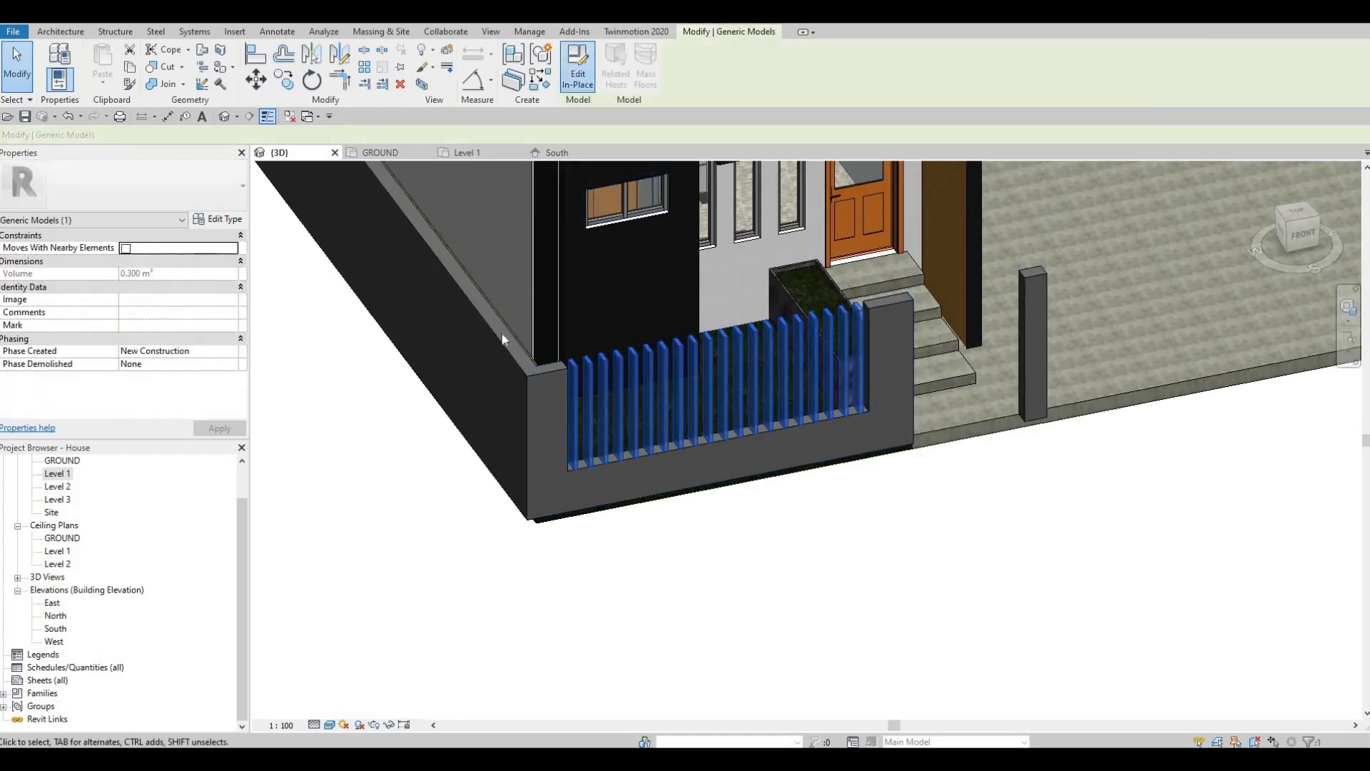
left_click(623, 356)
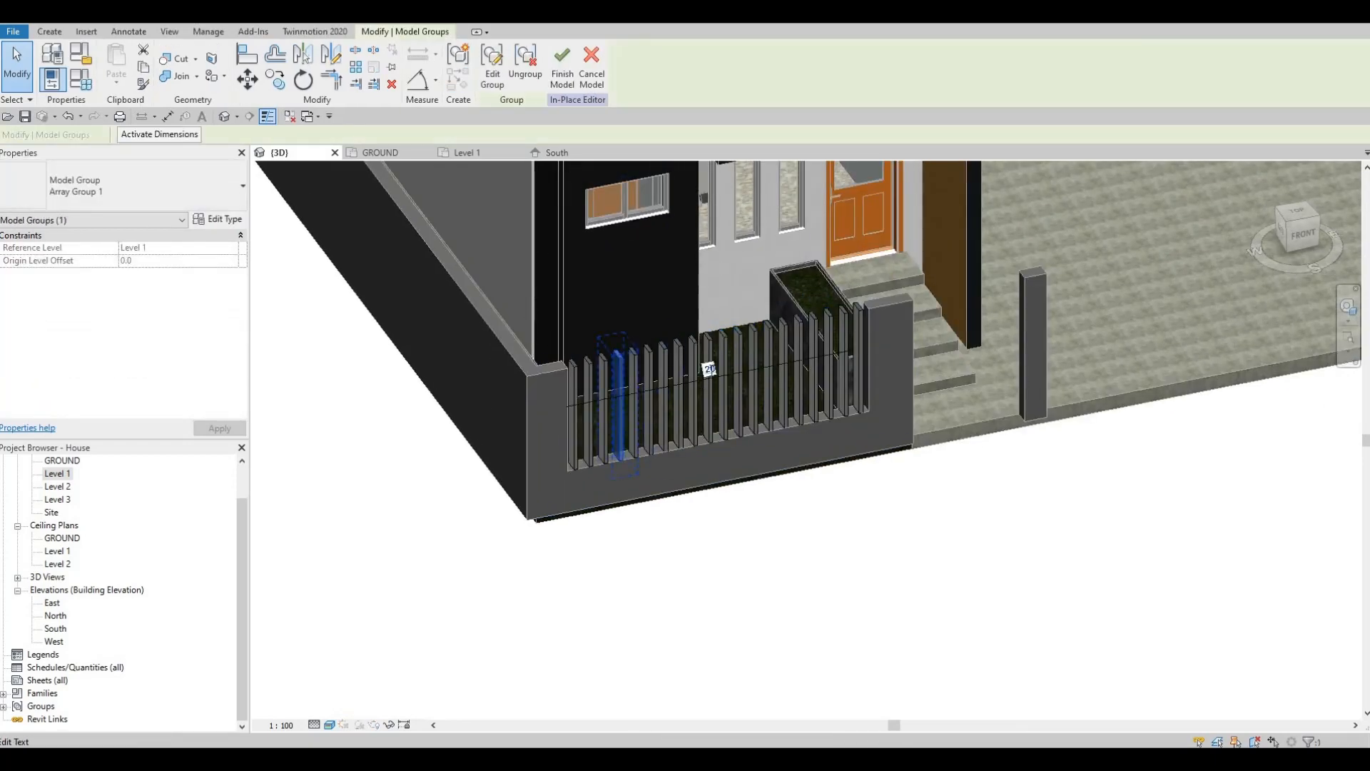
left_click(709, 369)
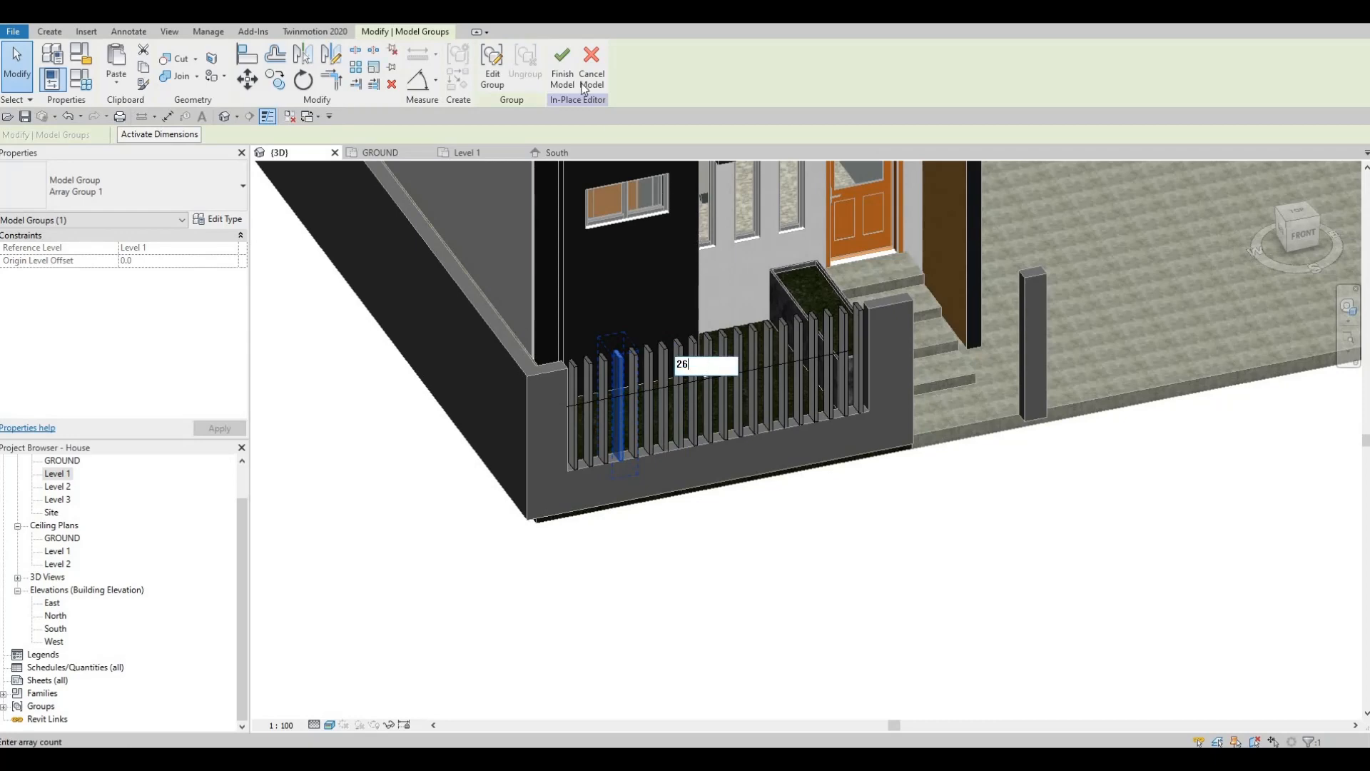
left_click(563, 72)
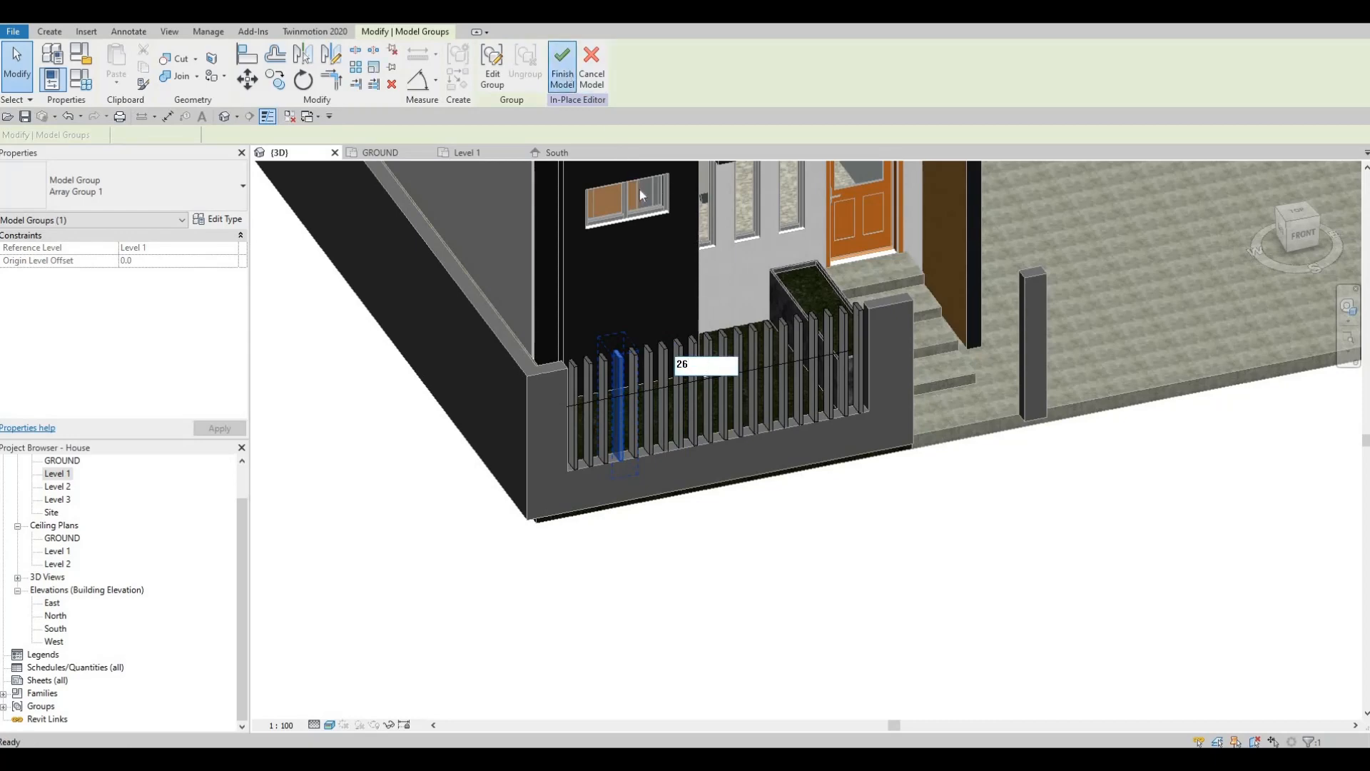
scroll(765, 326, "down", 3)
scroll(765, 332, "up", 4)
middle_click_drag(765, 331, 708, 337)
scroll(757, 286, "down", 2)
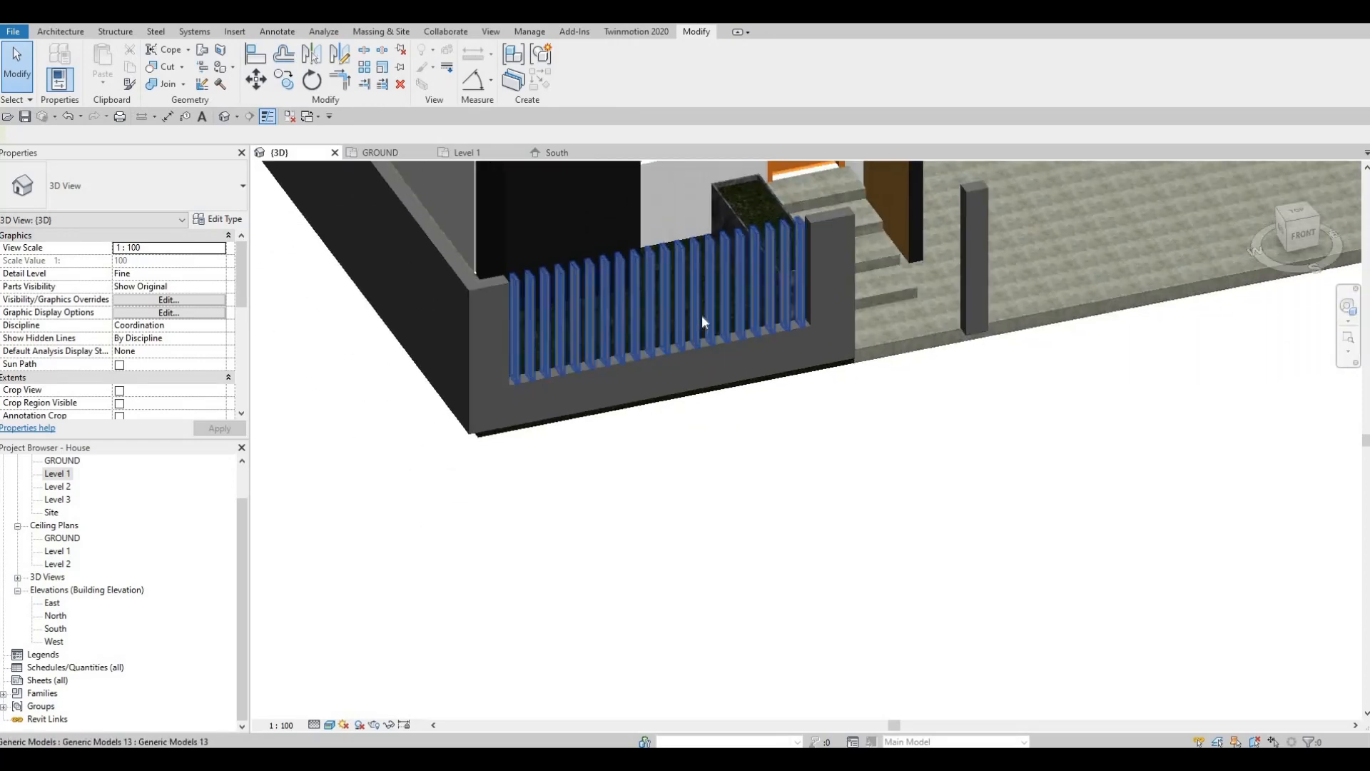
scroll(714, 328, "up", 2)
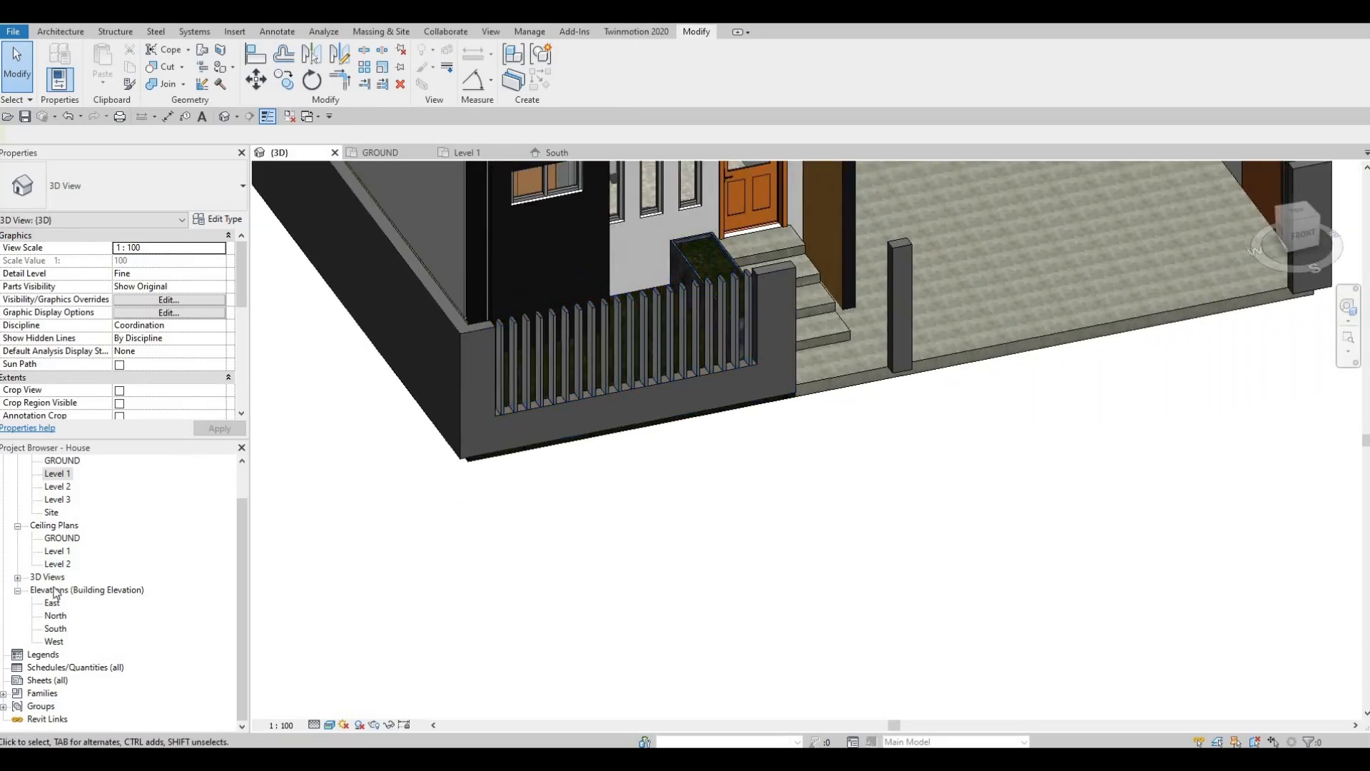
Open the South elevation and start a new in-place component in the Generic Models category.
double_click(54, 628)
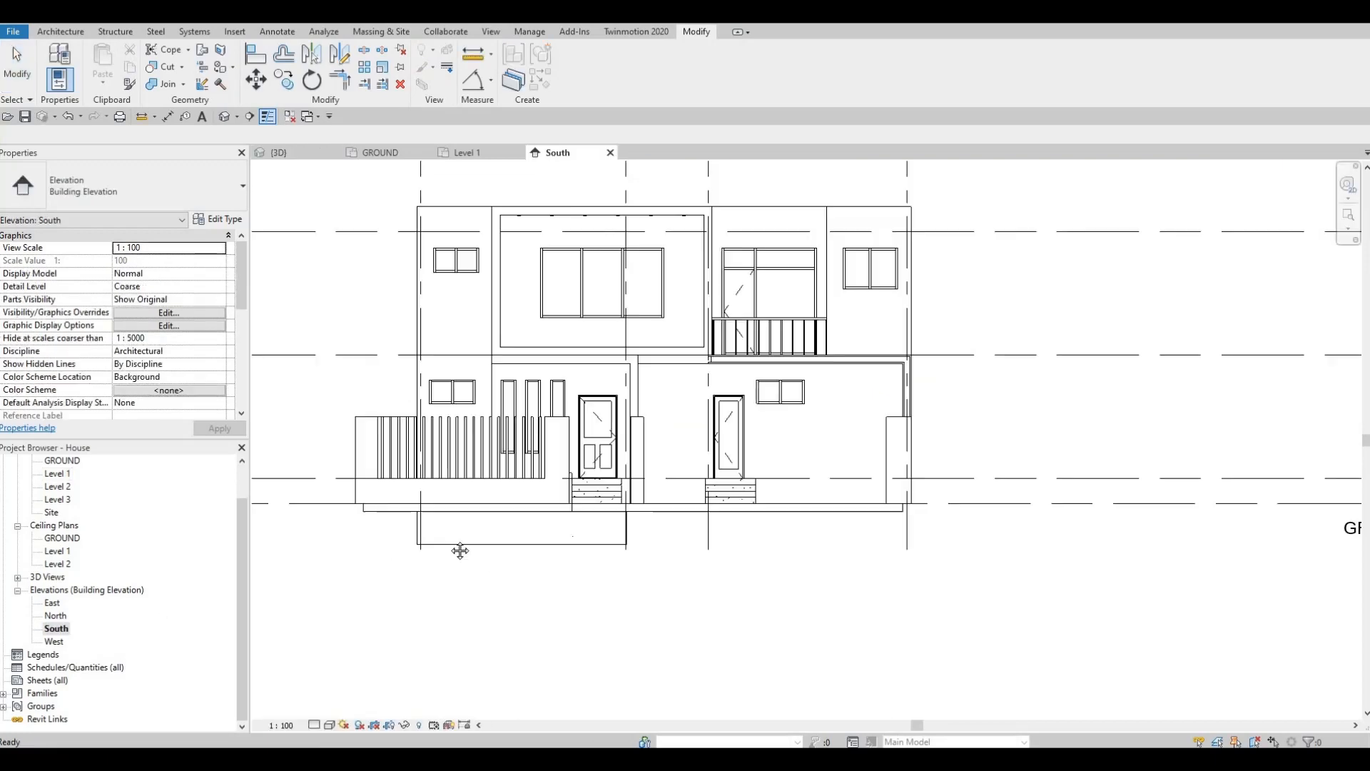
scroll(516, 484, "down", 1)
scroll(648, 457, "up", 3)
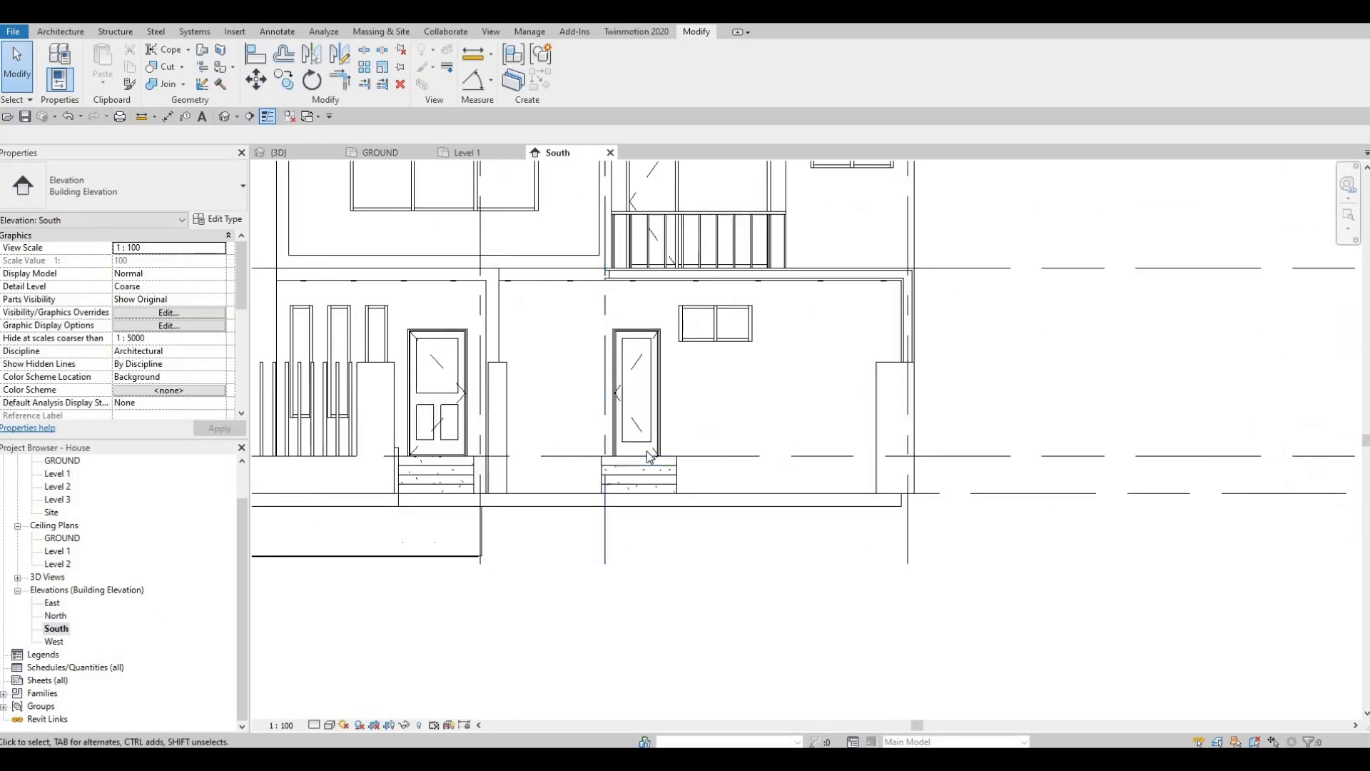
middle_click_drag(648, 459, 688, 456)
scroll(660, 456, "down", 1)
middle_click_drag(350, 212, 386, 196)
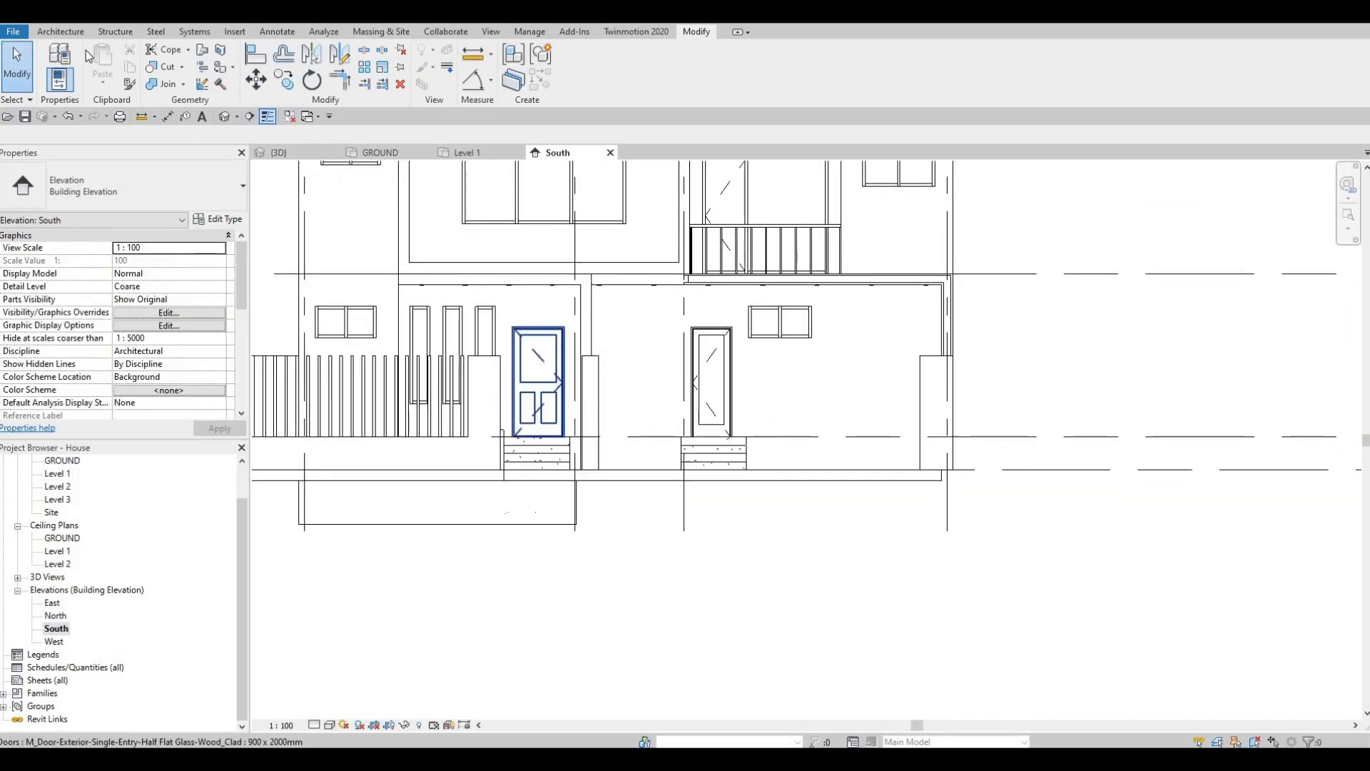
left_click(61, 31)
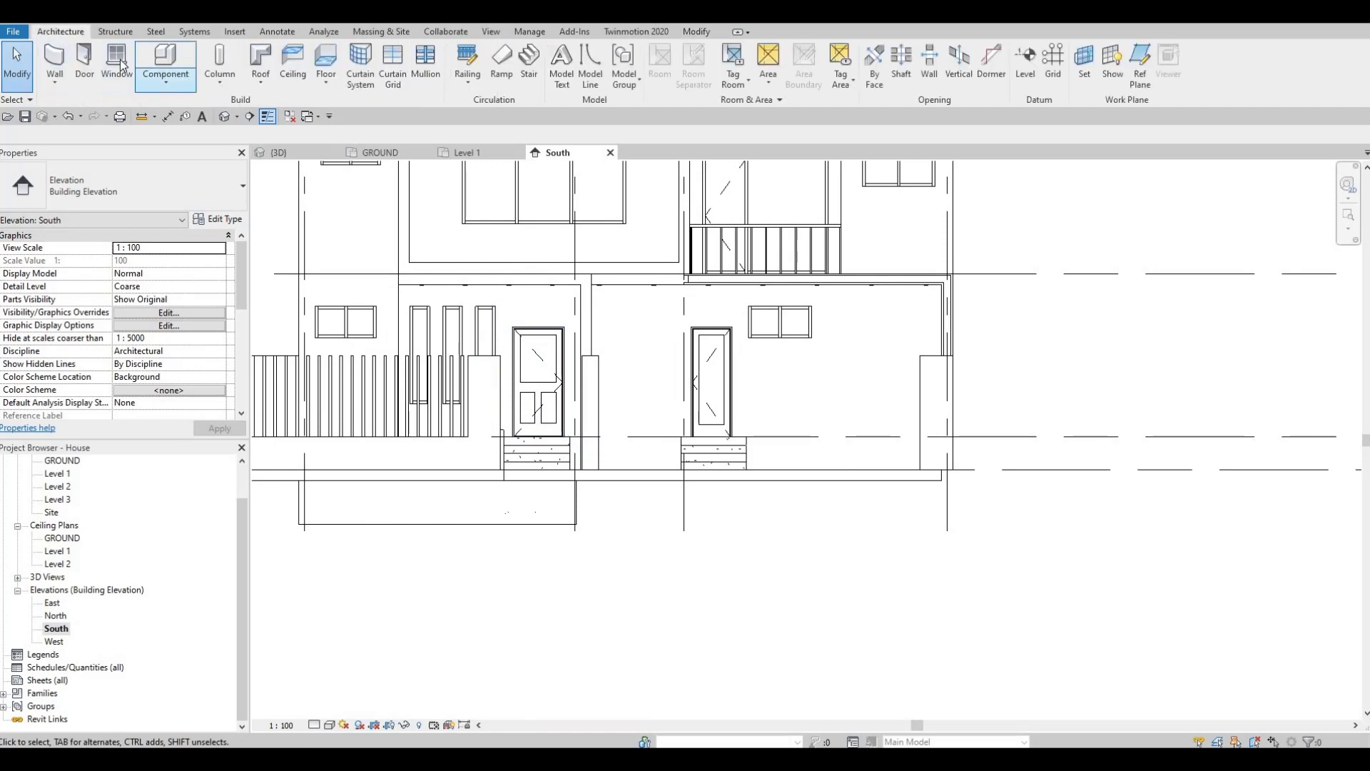
left_click(165, 77)
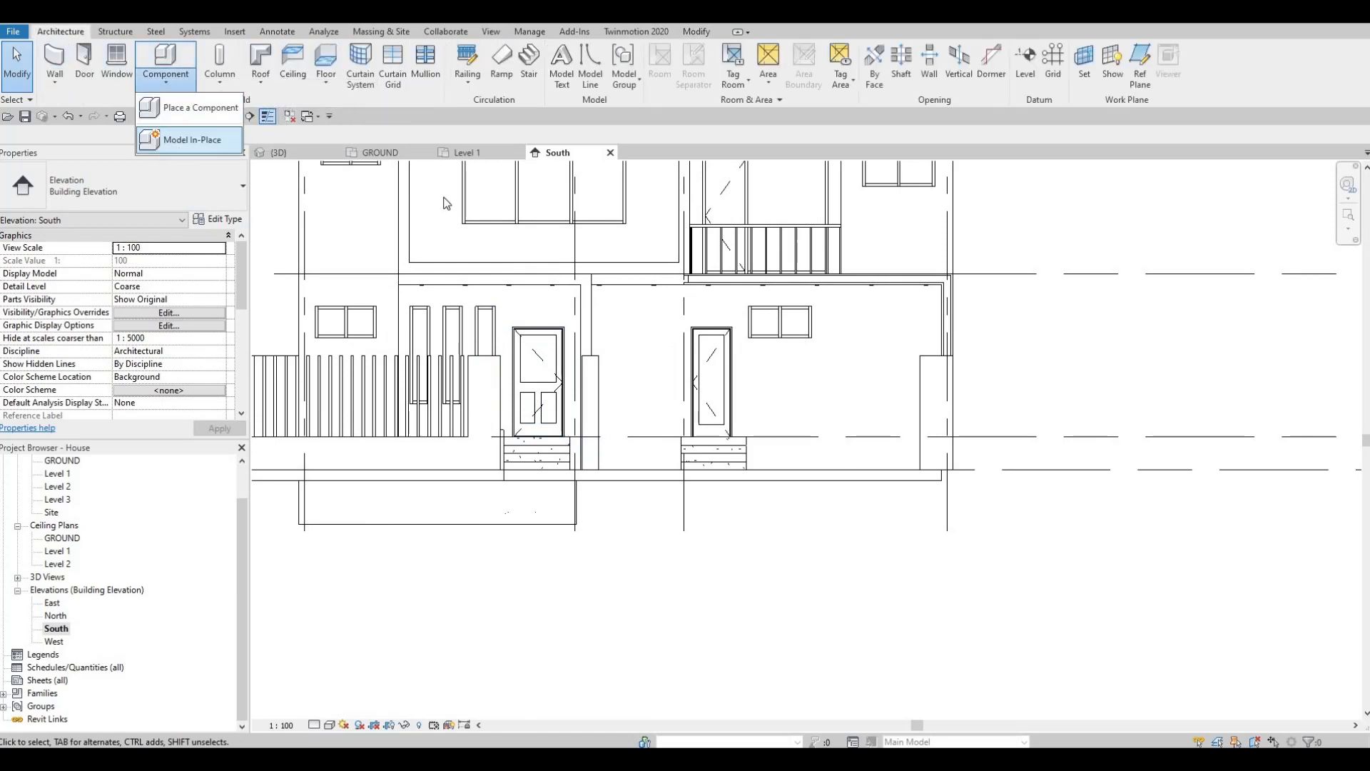
left_click(171, 139)
scroll(371, 393, "down", 2)
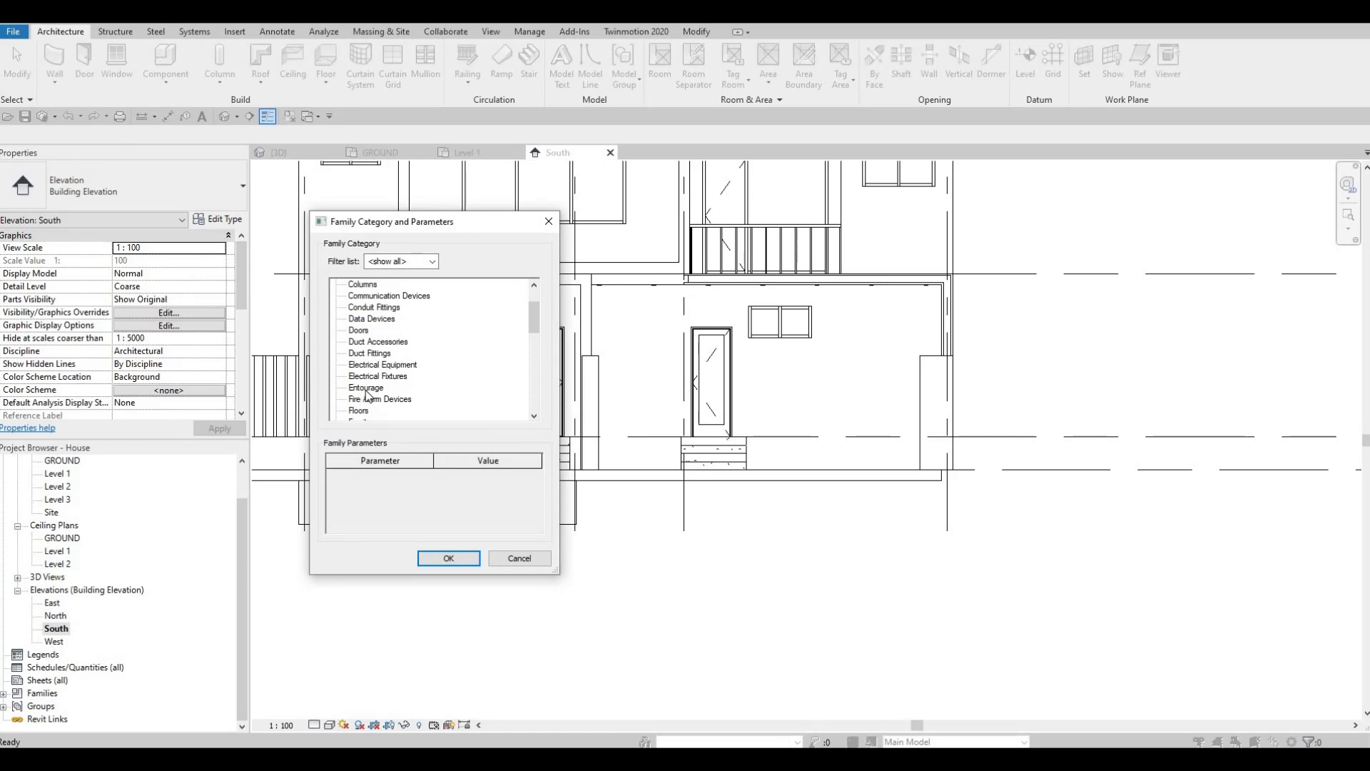
scroll(368, 394, "down", 1)
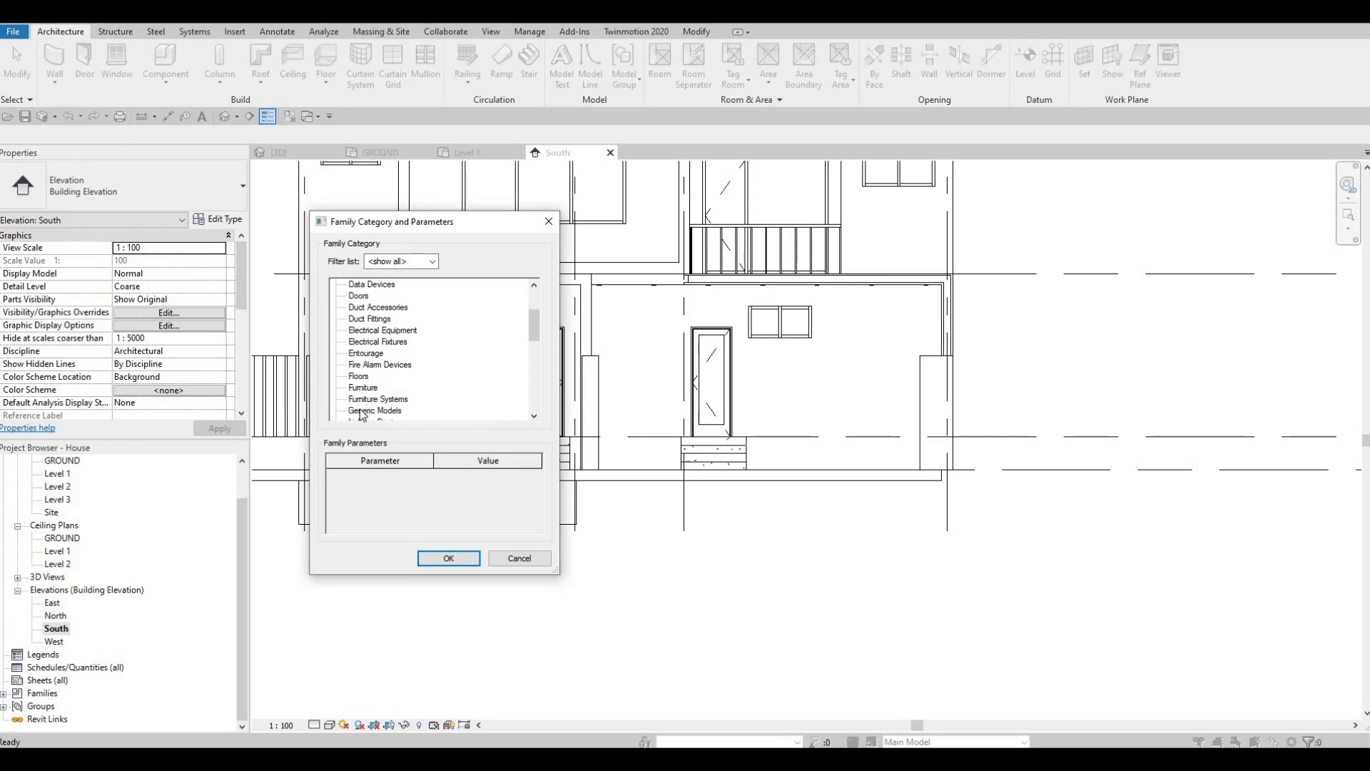
left_click(458, 561)
left_click(673, 409)
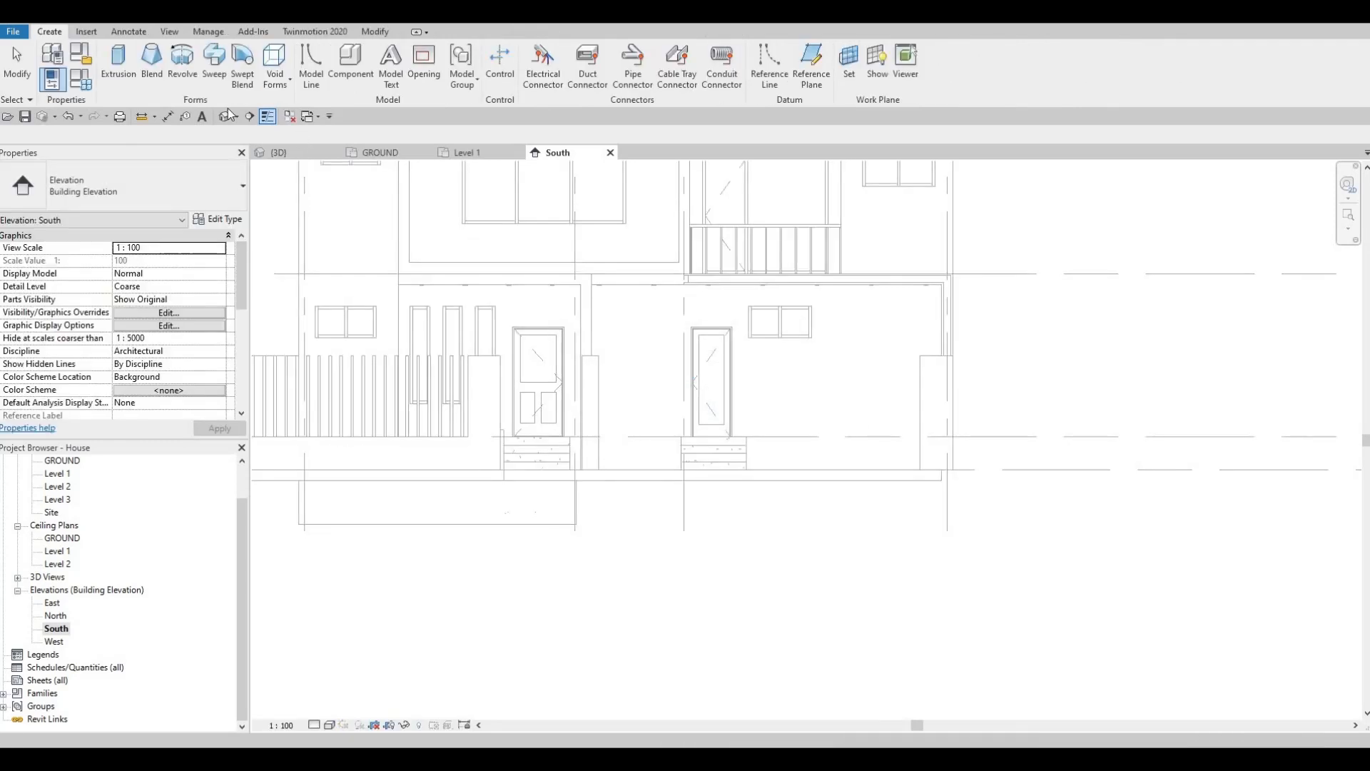
Start an extrusion using the front wall pier beside the entrance steps as the picked work plane.
left_click(118, 63)
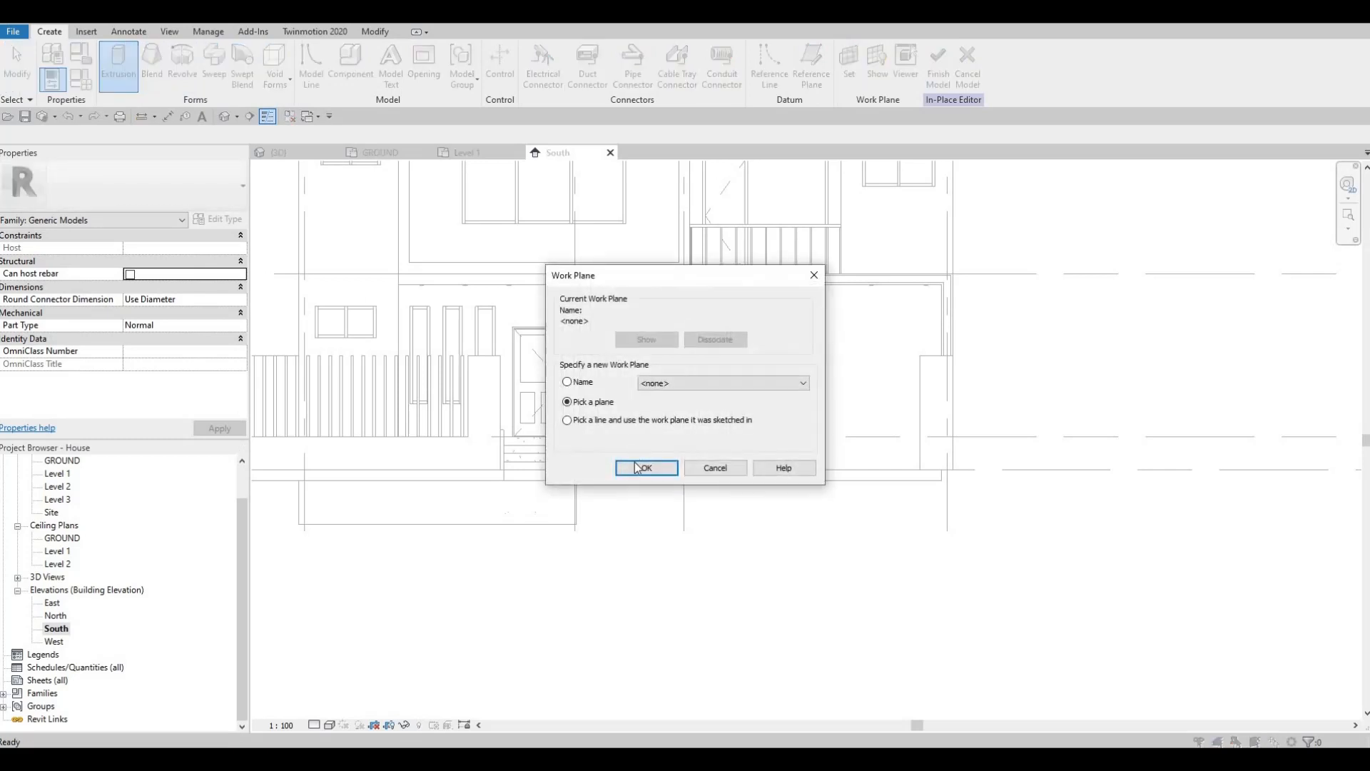
key("Return")
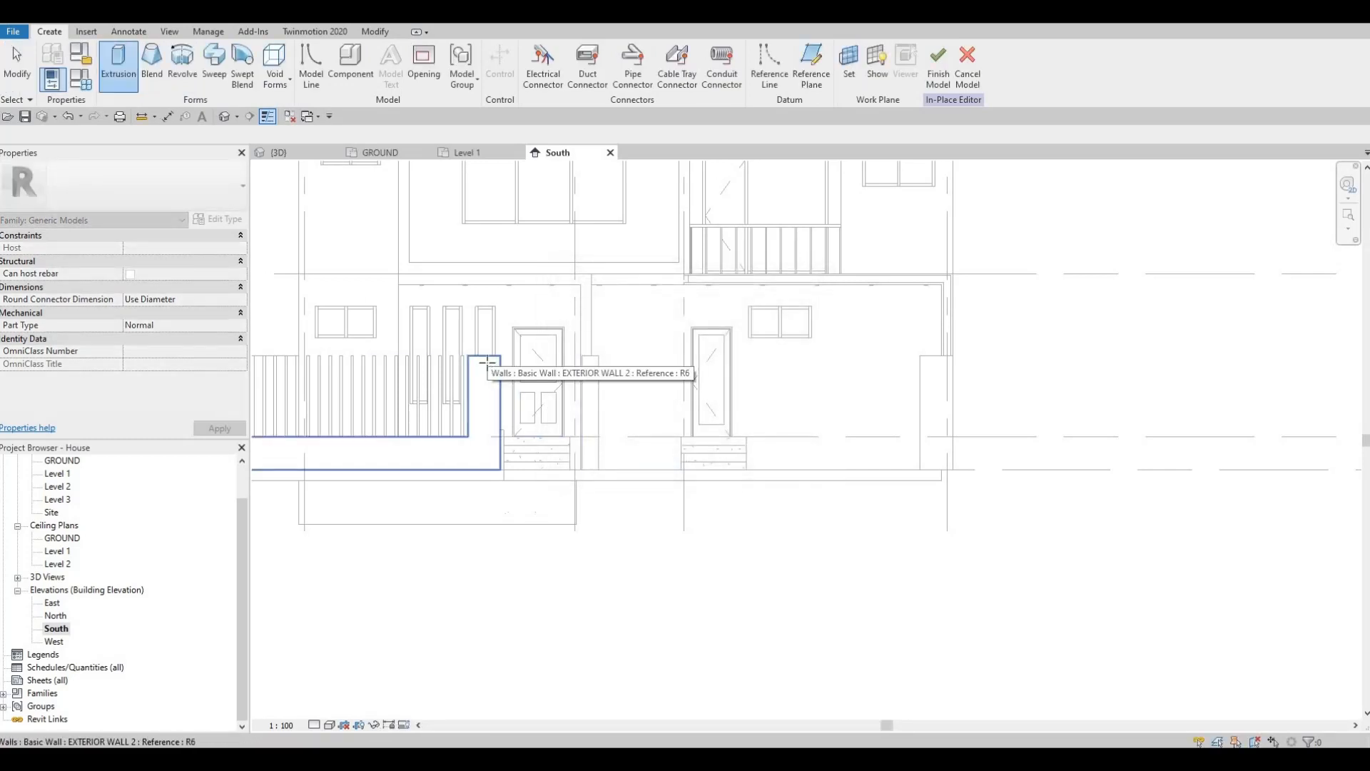
left_click(489, 358)
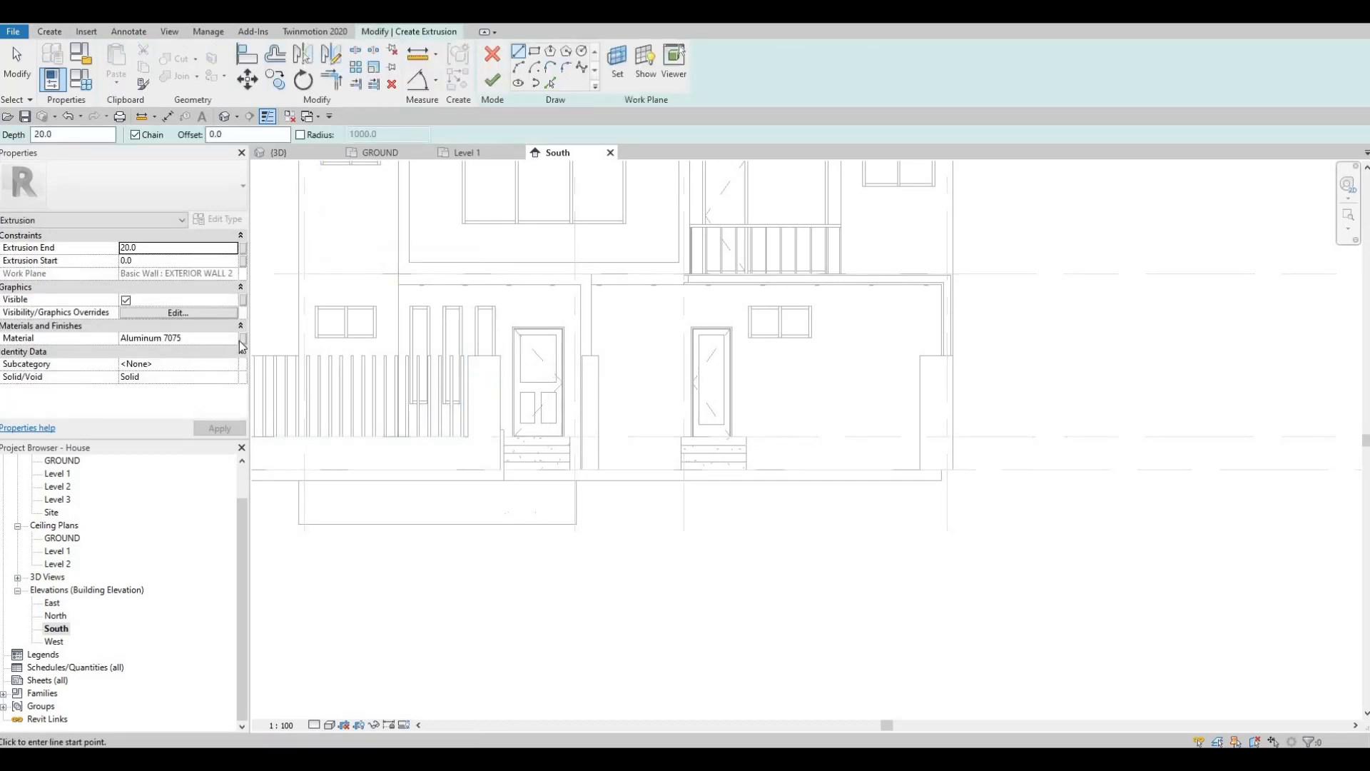
Set the extrusion's material to Aluminum 2014-T6 from the AEC Materials metal library.
left_click(237, 340)
left_click(237, 340)
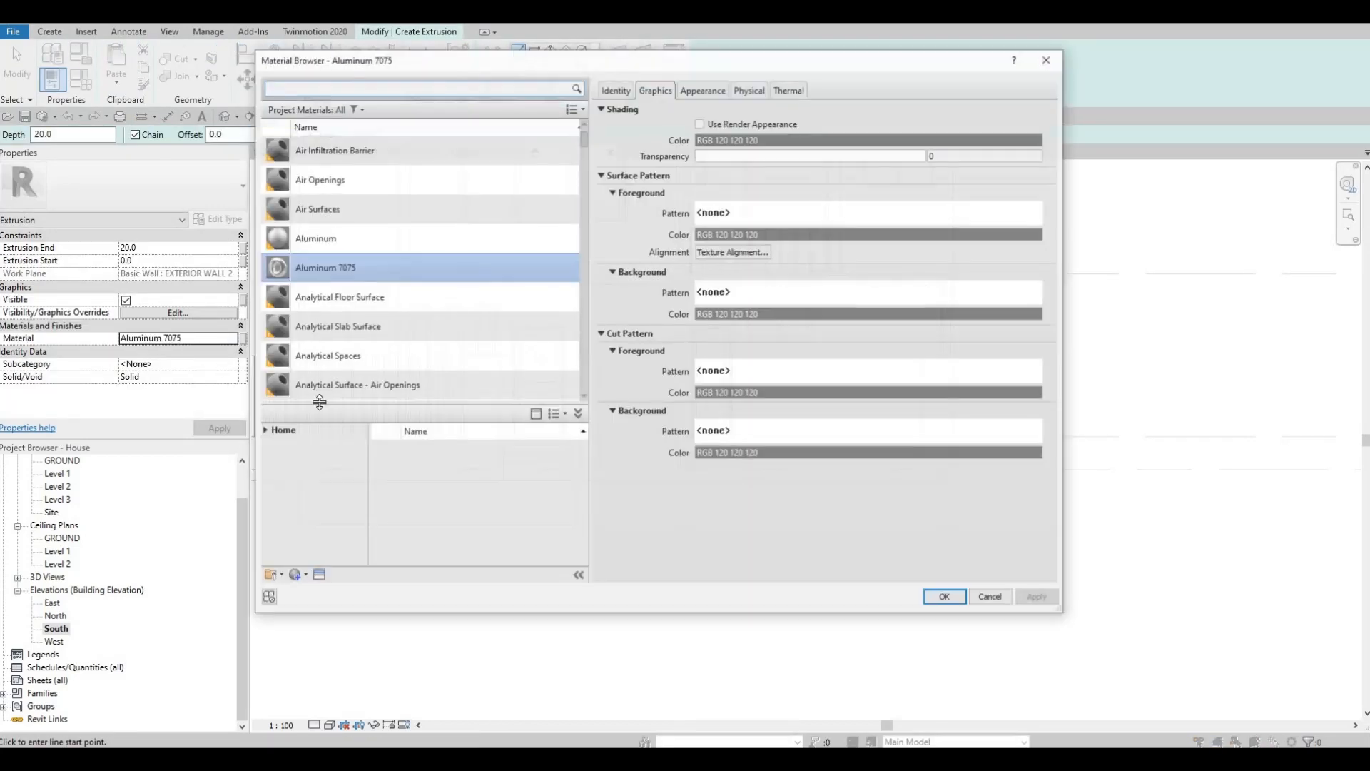
left_click(263, 431)
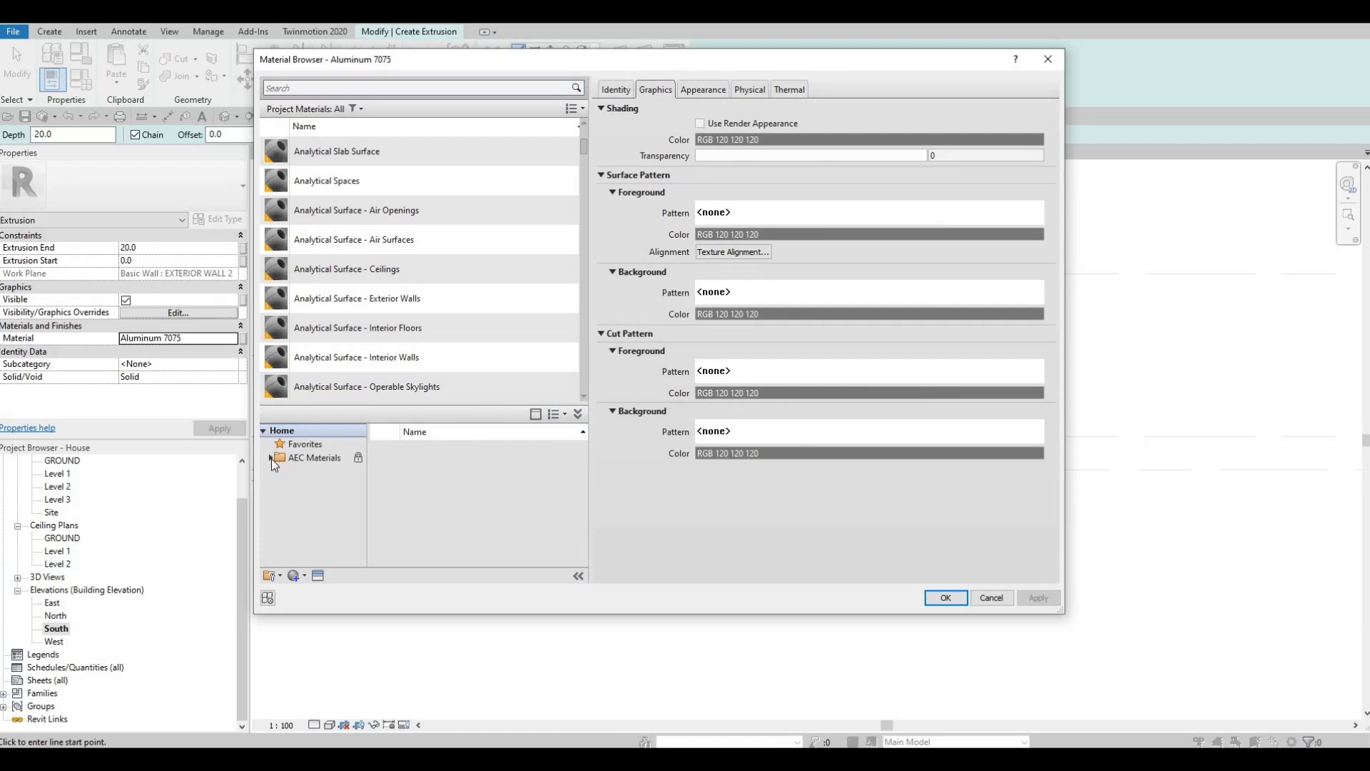
scroll(303, 528, "down", 5)
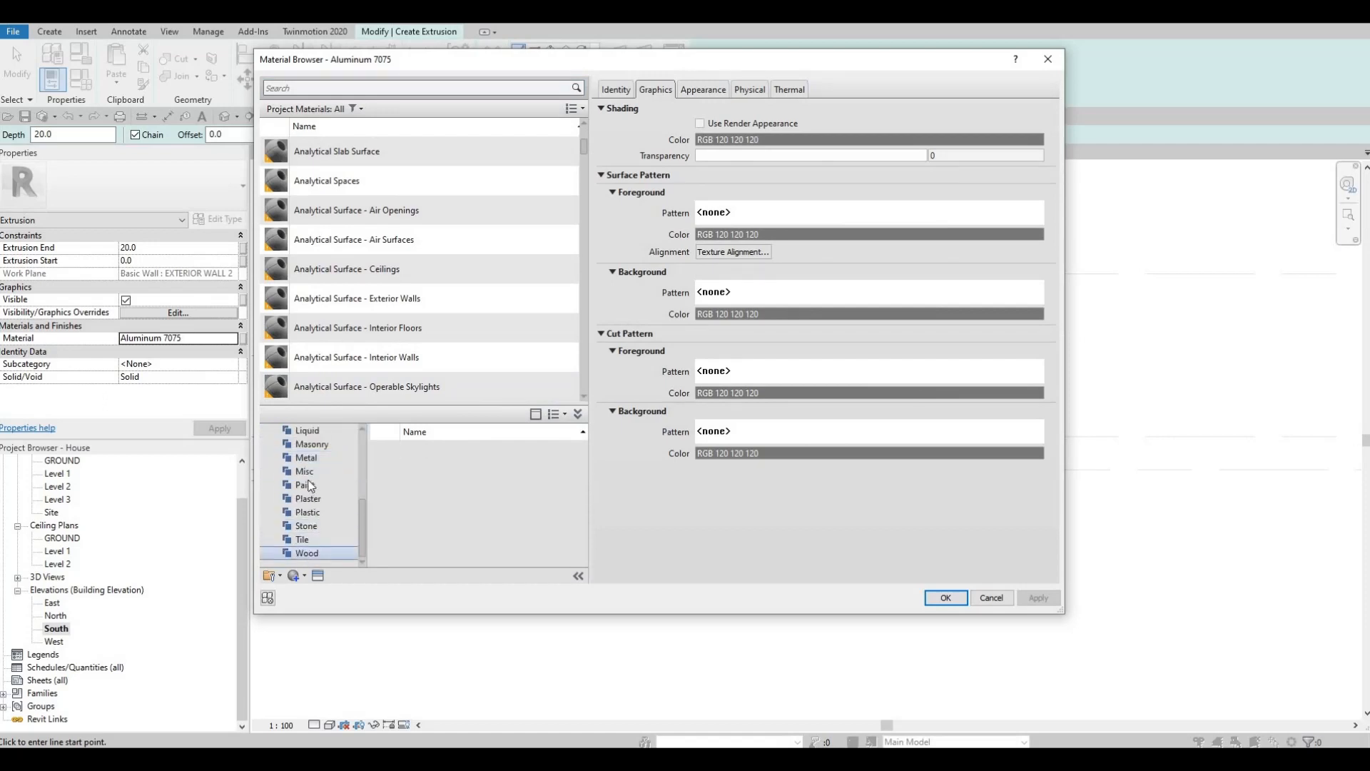
left_click(307, 457)
scroll(506, 489, "down", 3)
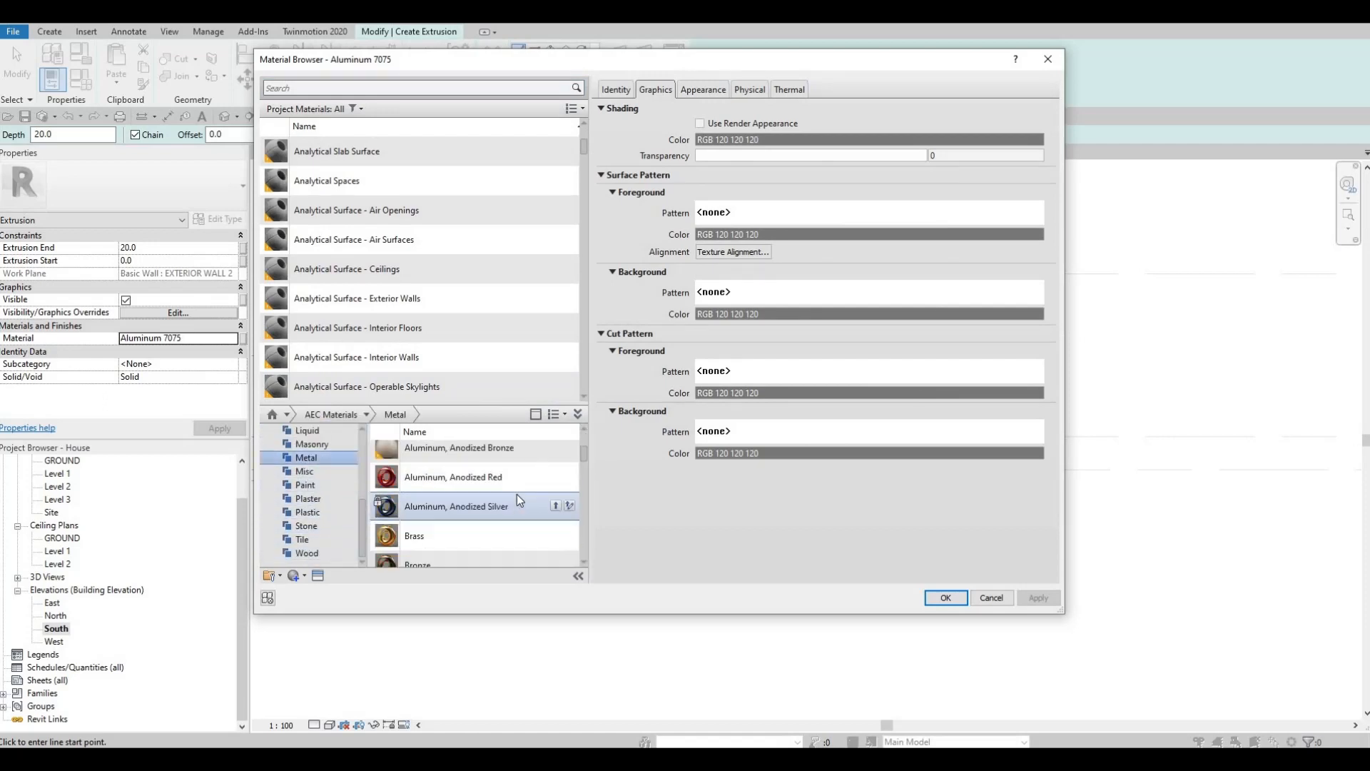
left_click(555, 496)
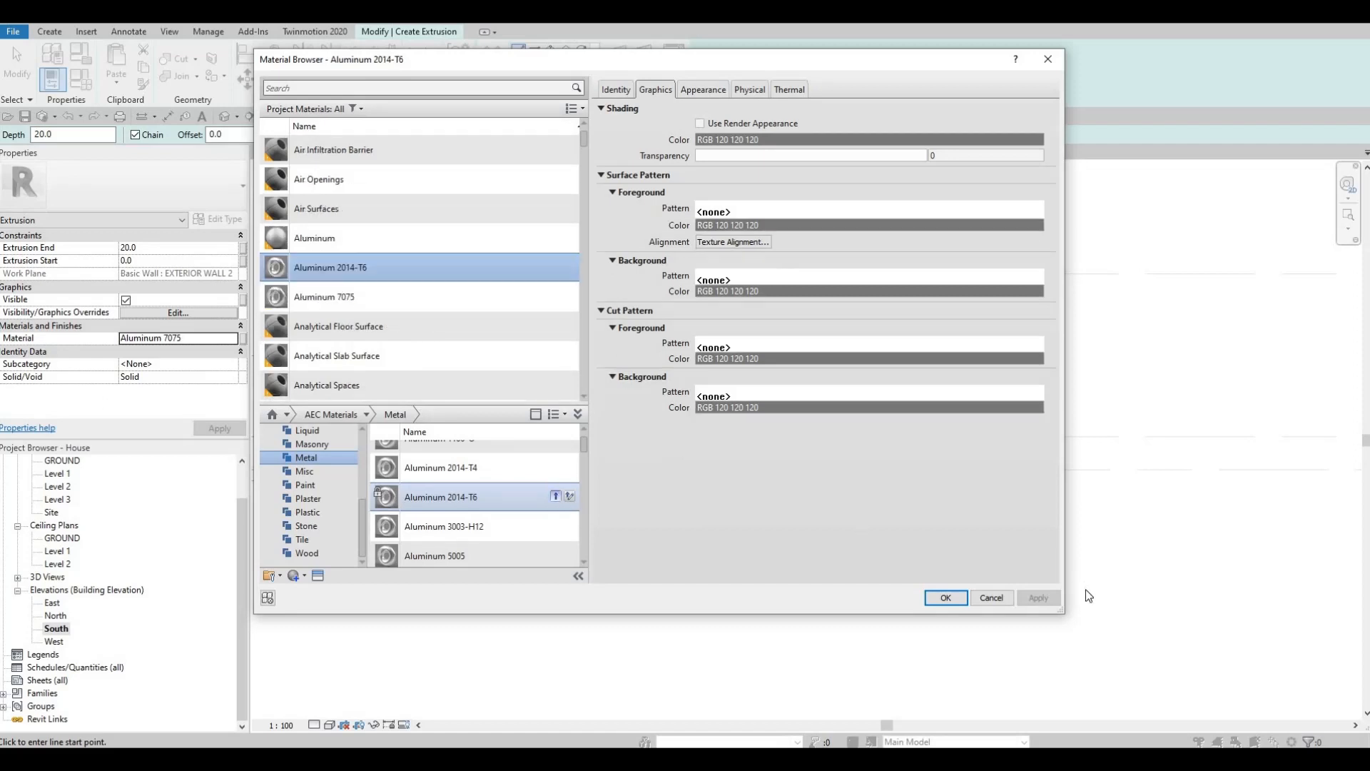
left_click(959, 604)
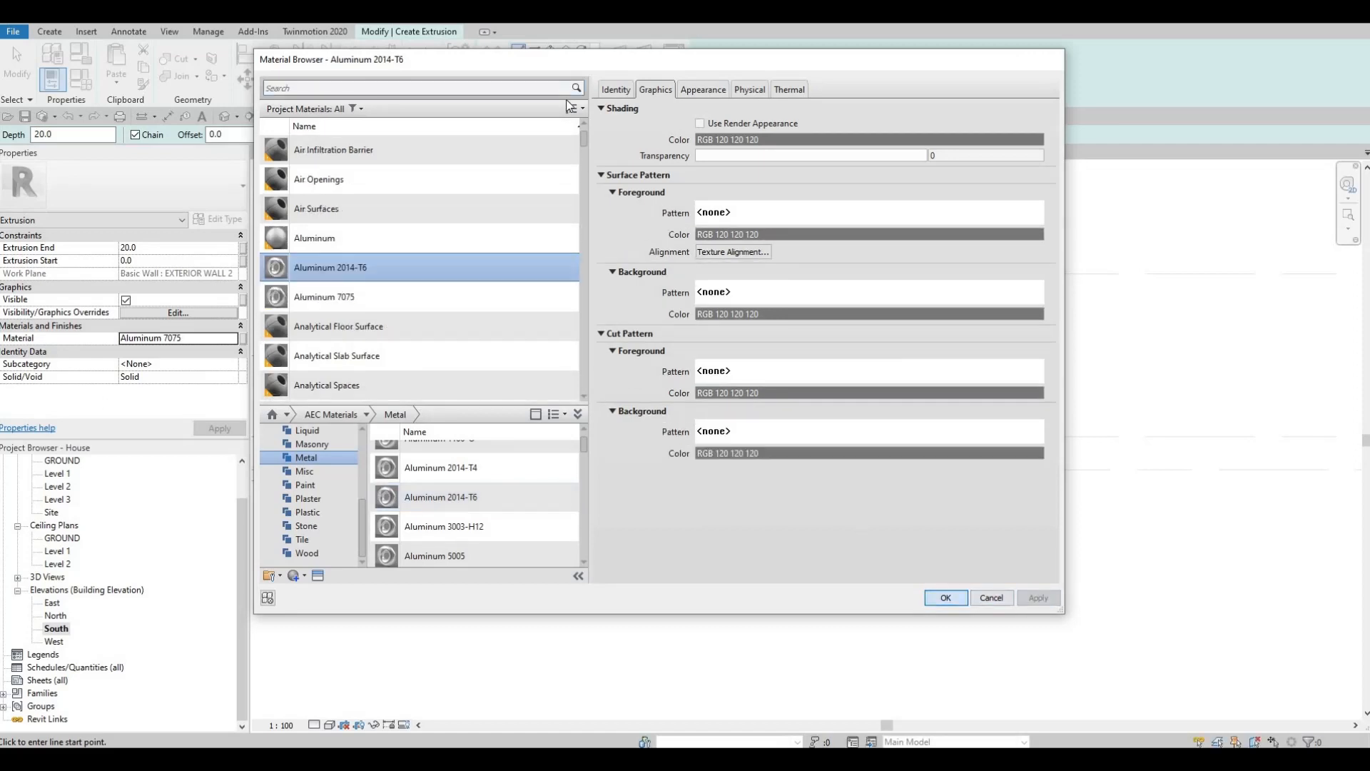
Sketch a 1500 × 2100 mm rectangle filling the opening between the wall piers in front of the entrance steps.
scroll(431, 377, "up", 3)
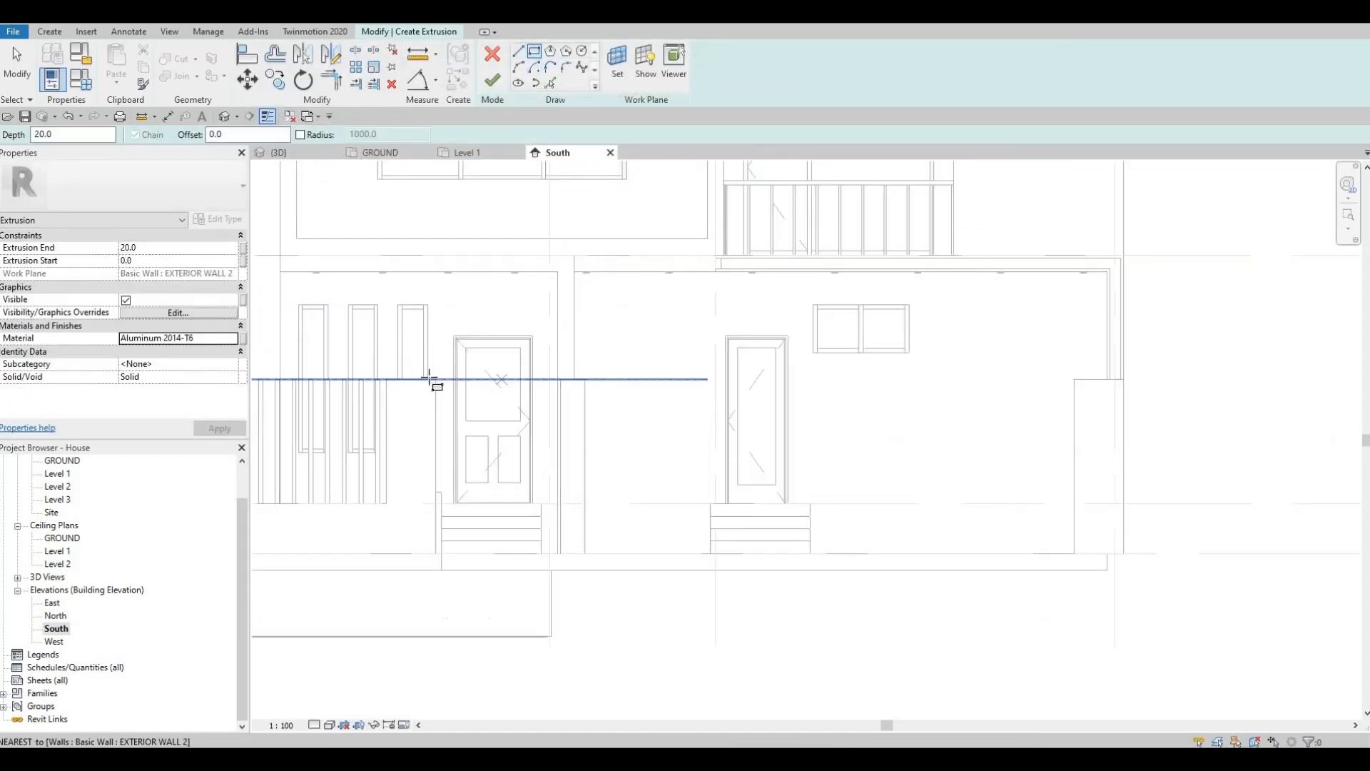
left_click(430, 379)
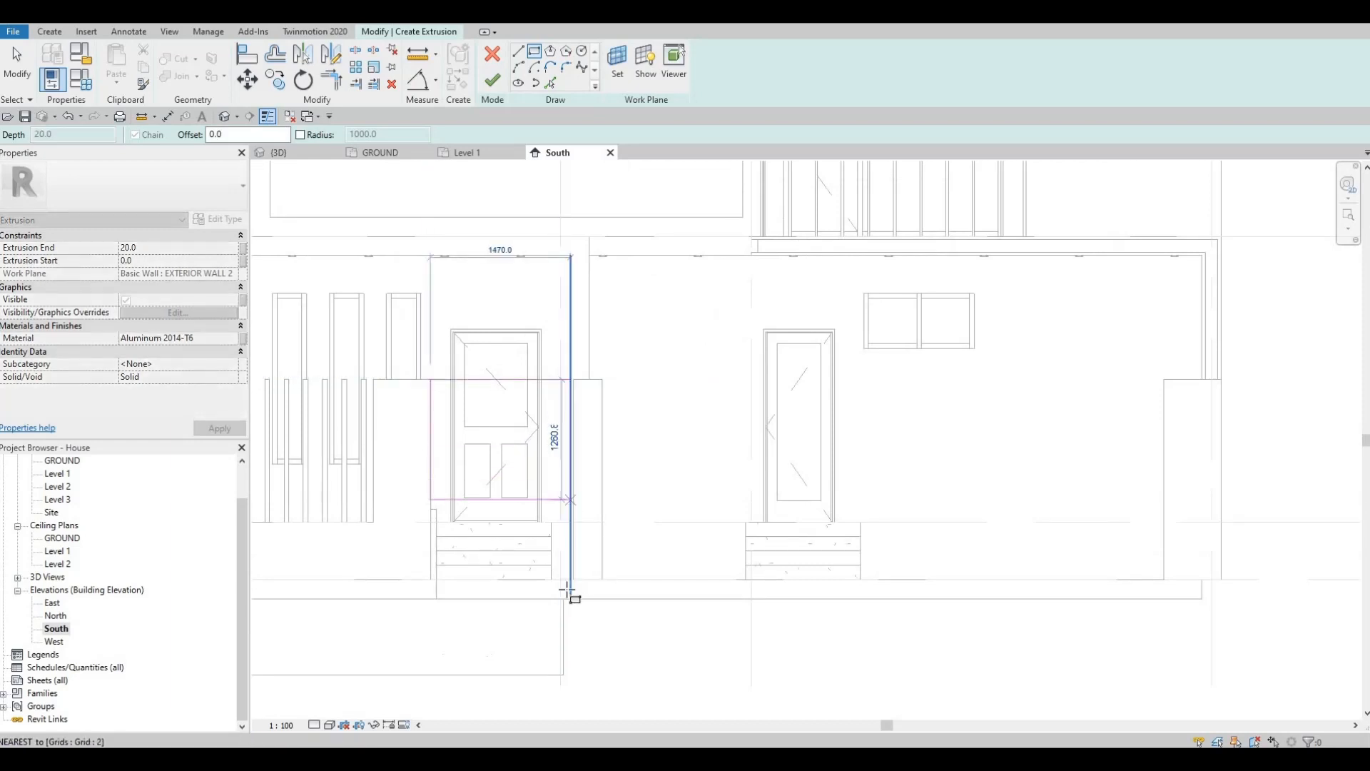
scroll(568, 587, "up", 2)
left_click(567, 586)
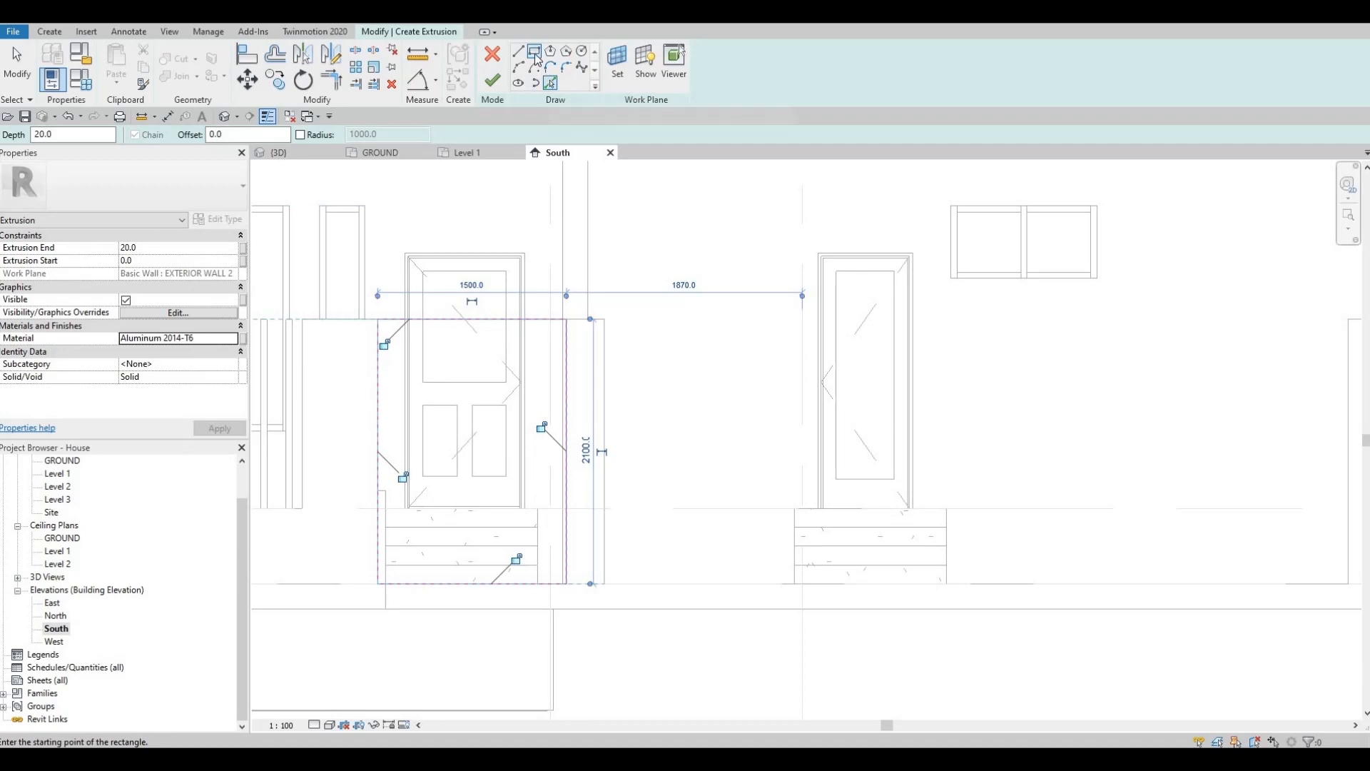
Sketch a second rectangle inside the opening's outline with a 50 mm offset to form the gate frame.
double_click(226, 133)
left_click(381, 318)
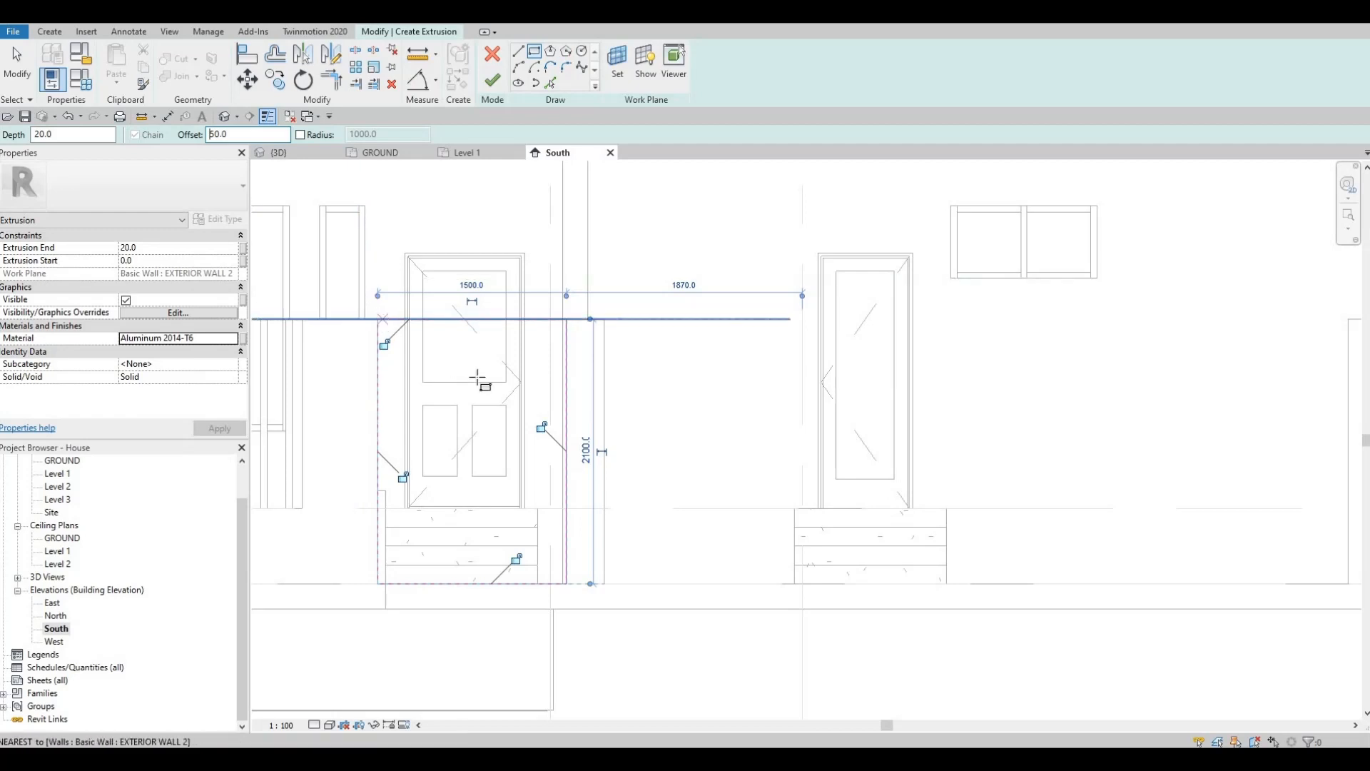
scroll(566, 582, "up", 3)
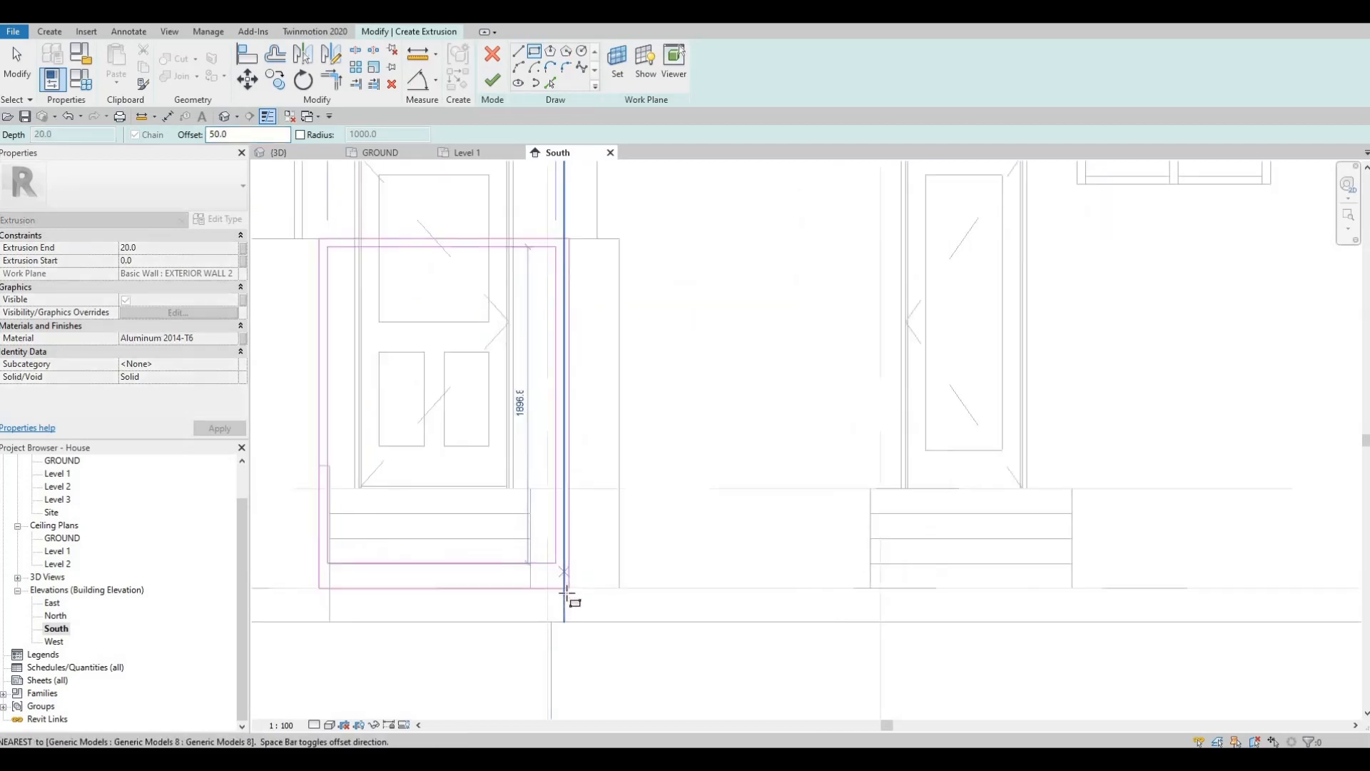
left_click(573, 532)
scroll(535, 453, "down", 3)
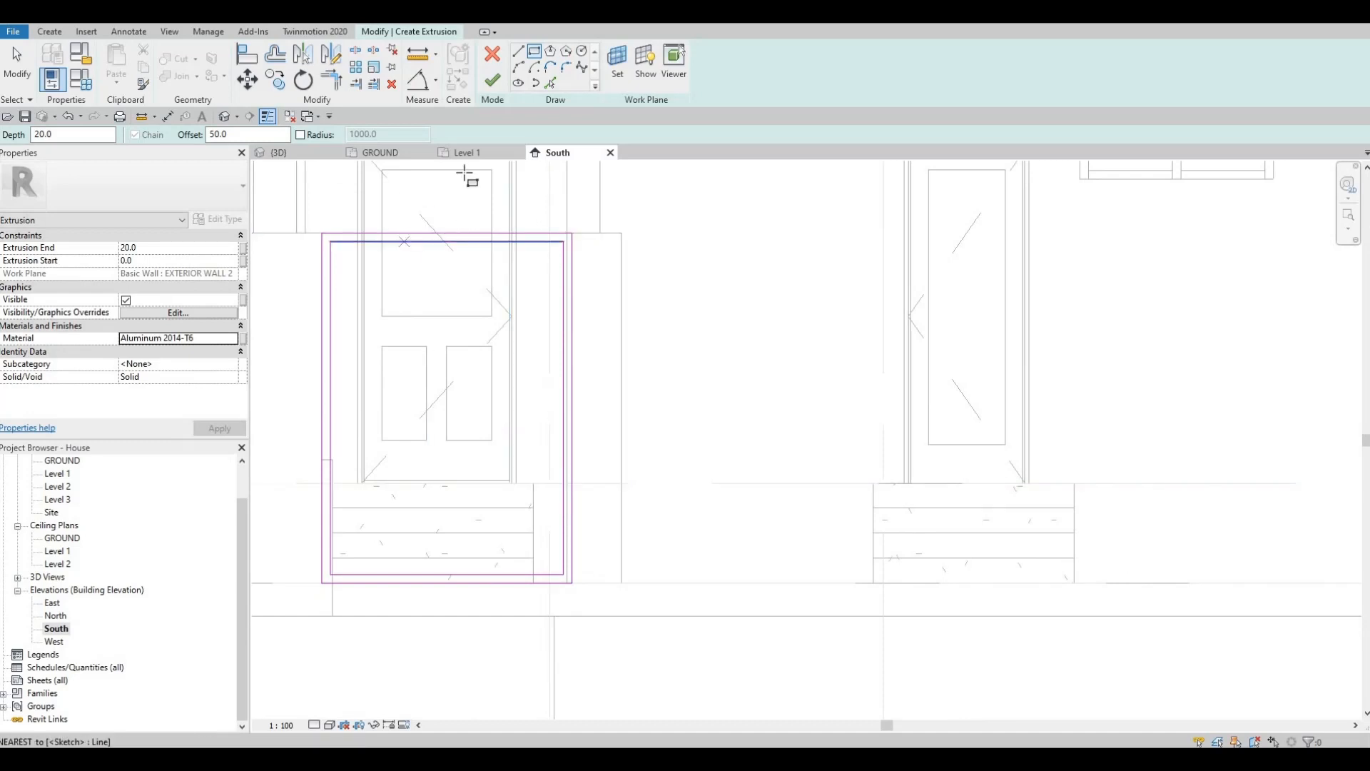
scroll(468, 174, "down", 1)
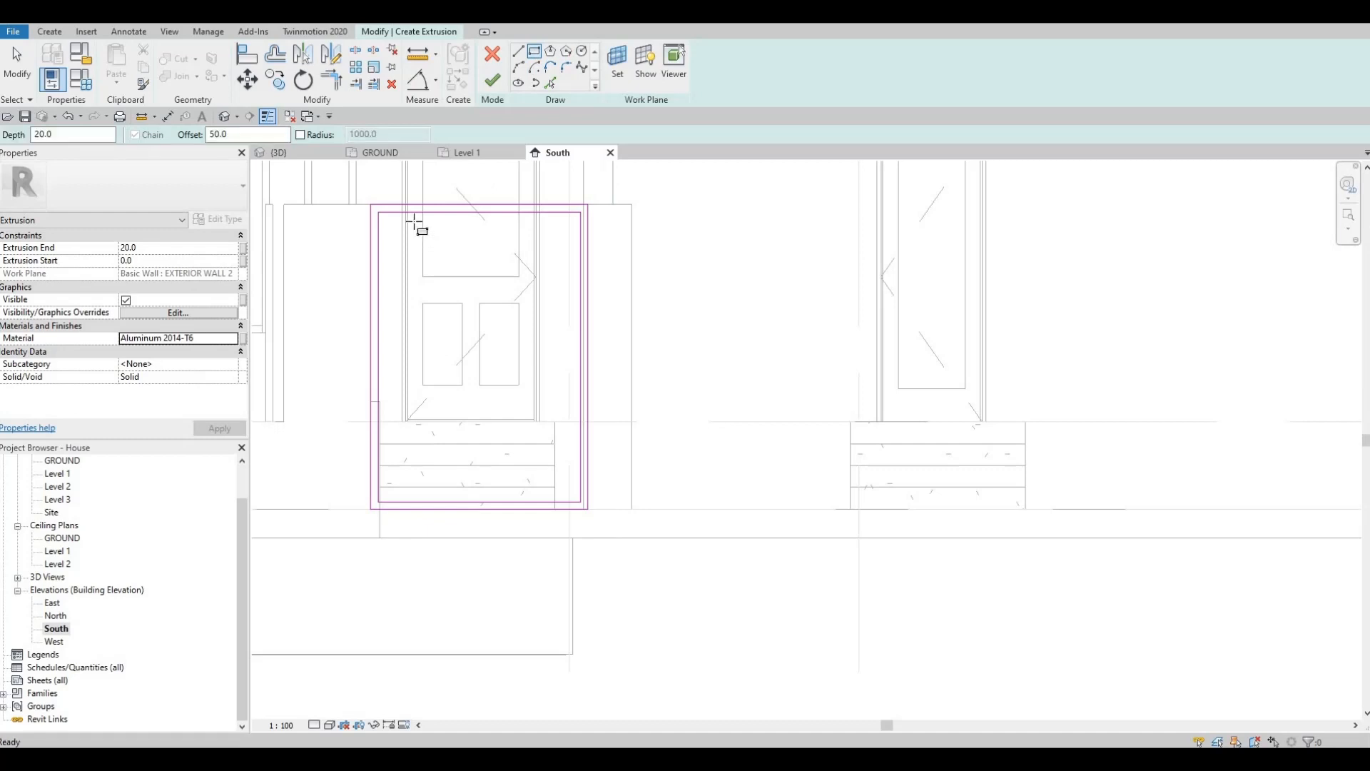
Set the rectangle tool's sketch offset back to 0.
scroll(412, 218, "up", 2)
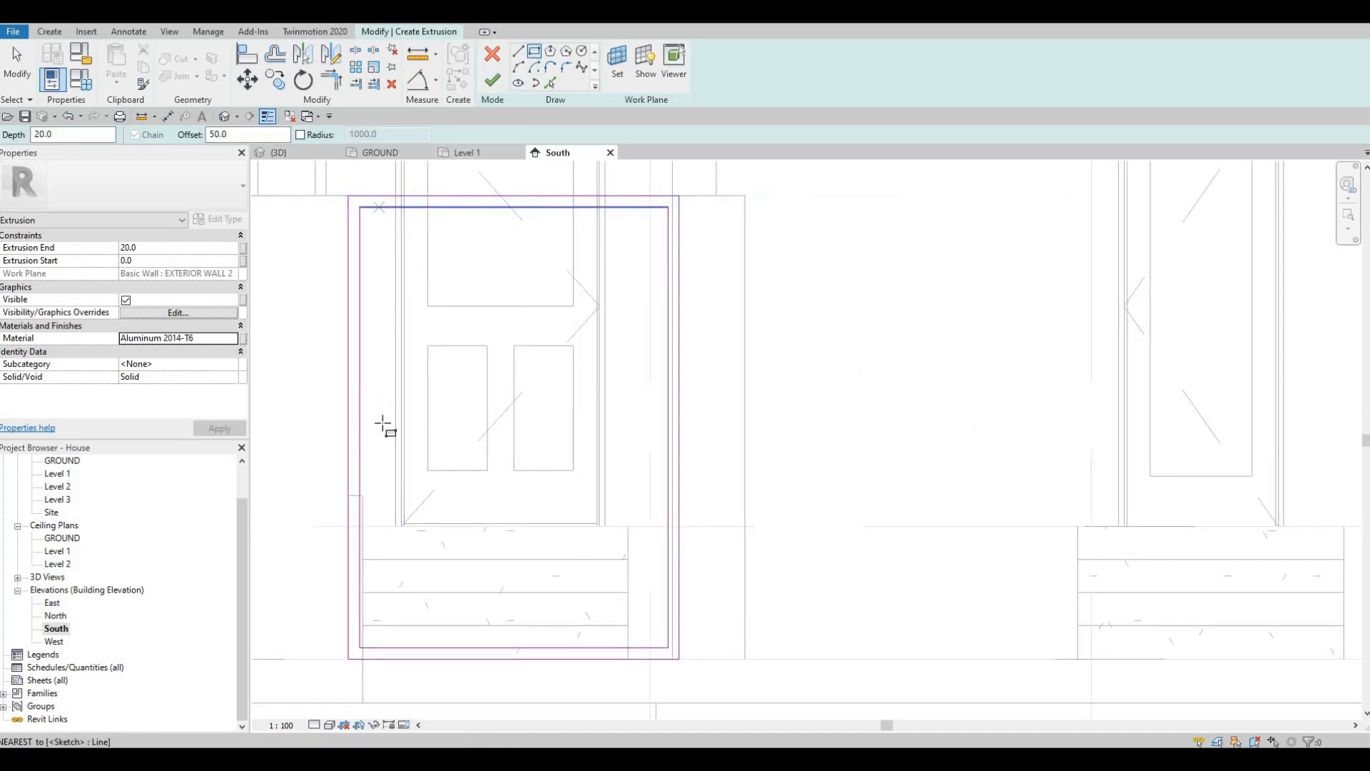
left_click(415, 308)
key("Escape")
key("BackSpace")
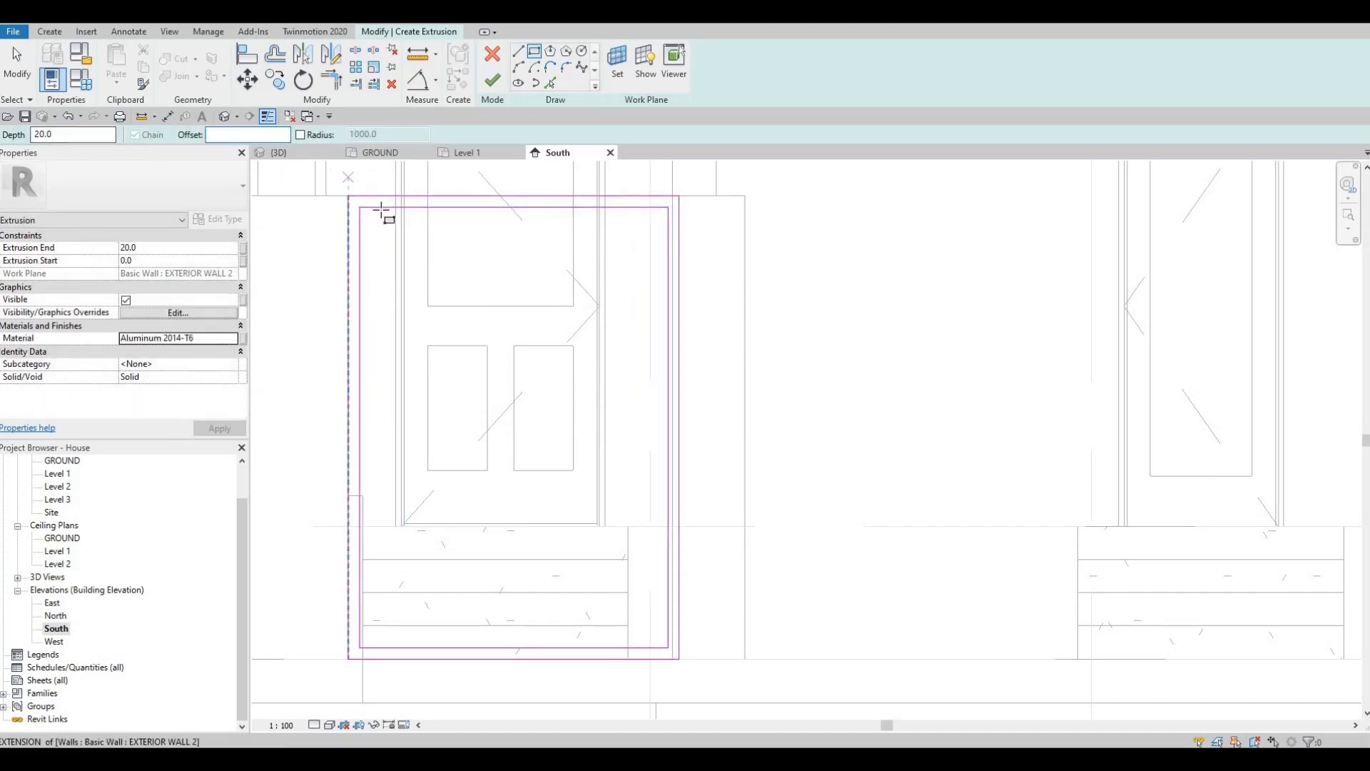
left_click(380, 208)
key("Return")
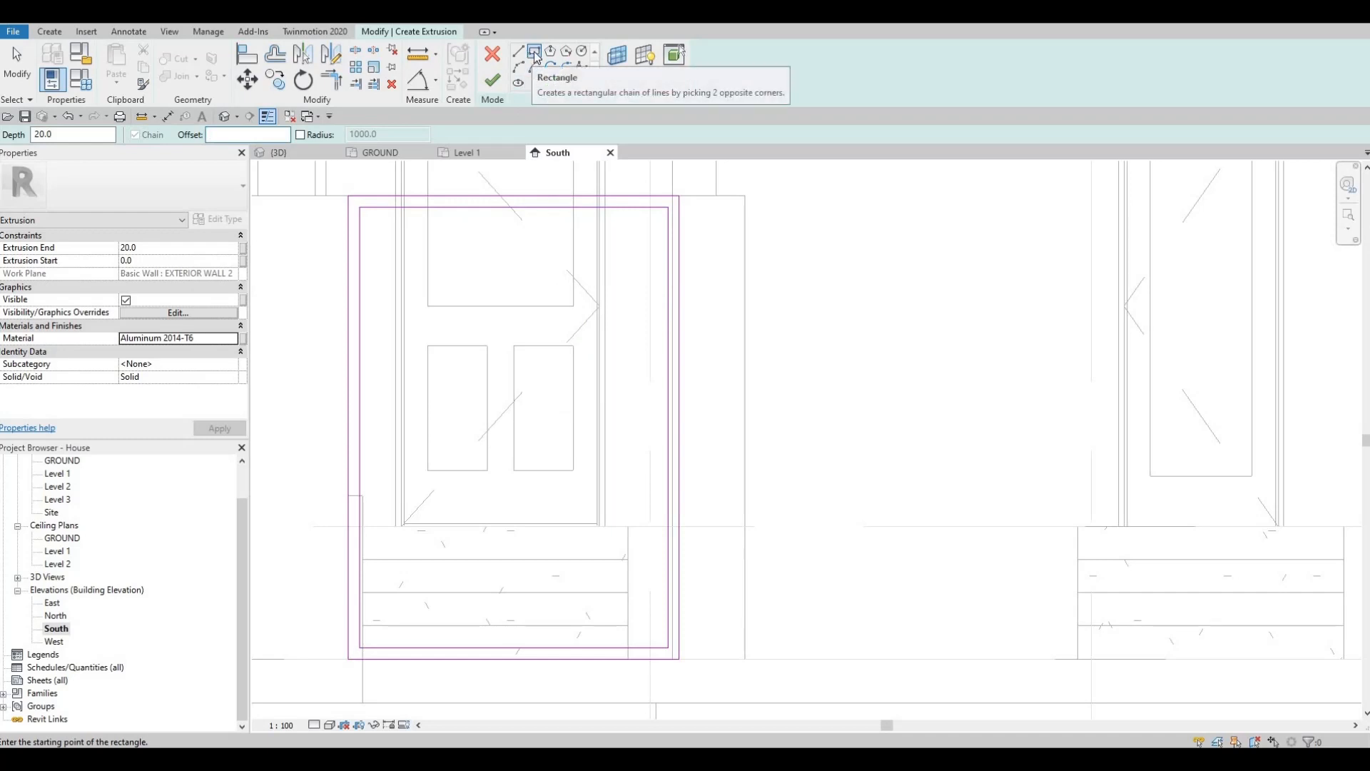
left_click(532, 56)
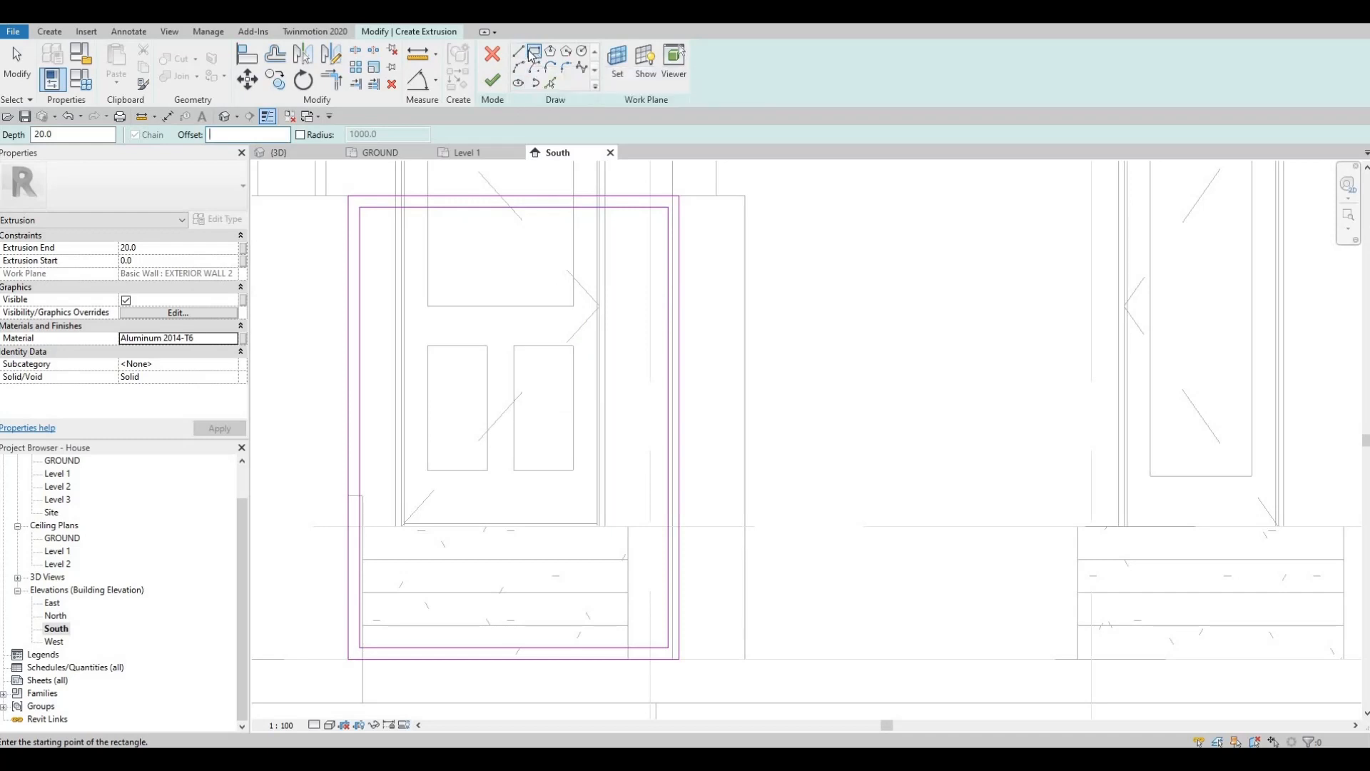
left_click(376, 208)
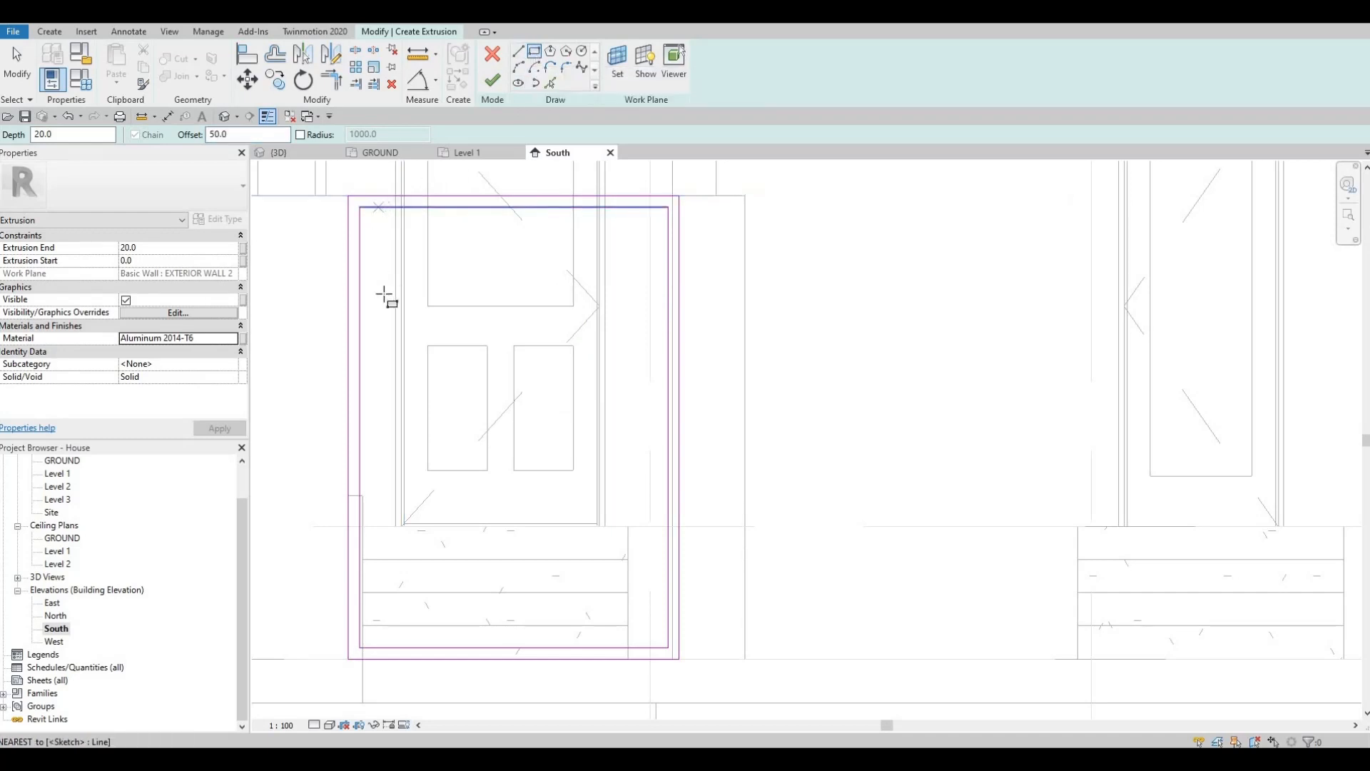
left_click(255, 136)
key("BackSpace")
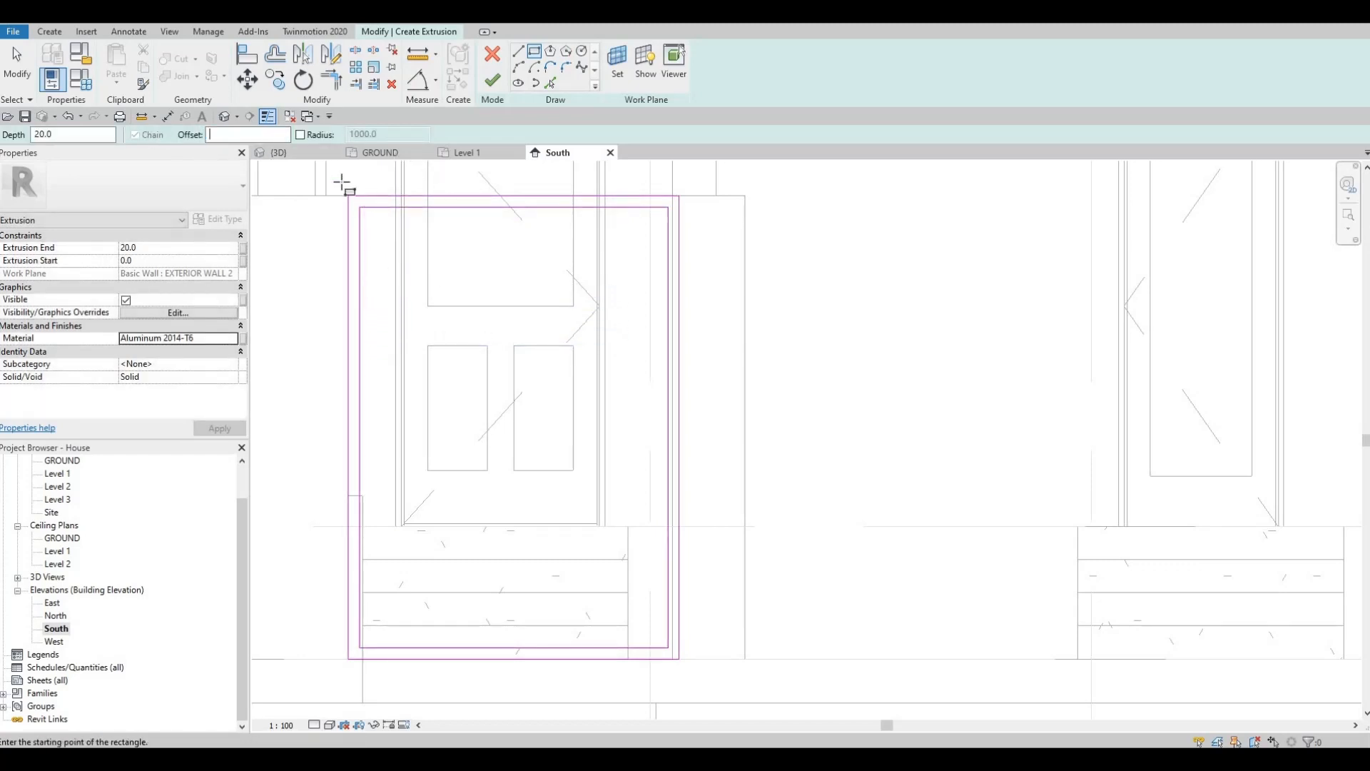
key("Return")
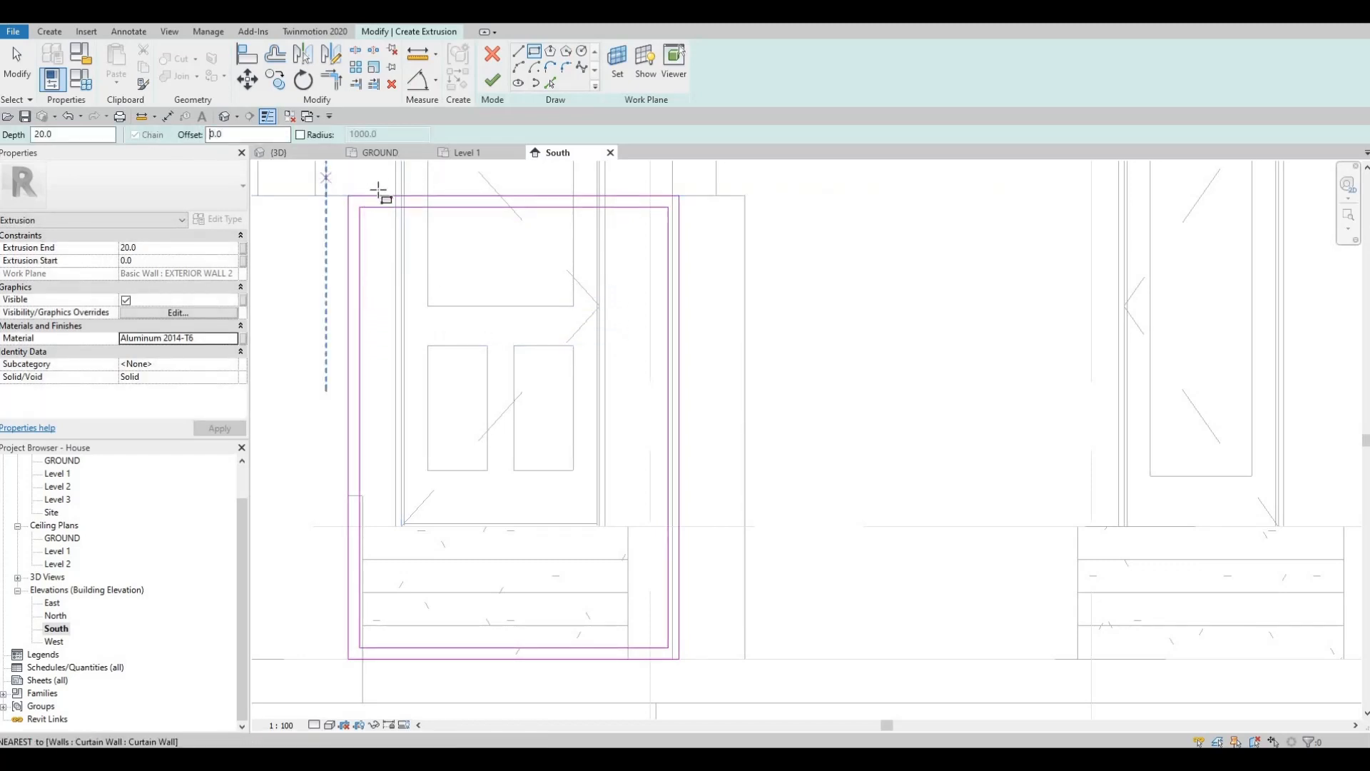
Sketch a vertical slat rectangle about 16 mm wide and 2000 mm tall inside the frame, near its left side.
left_click(378, 208)
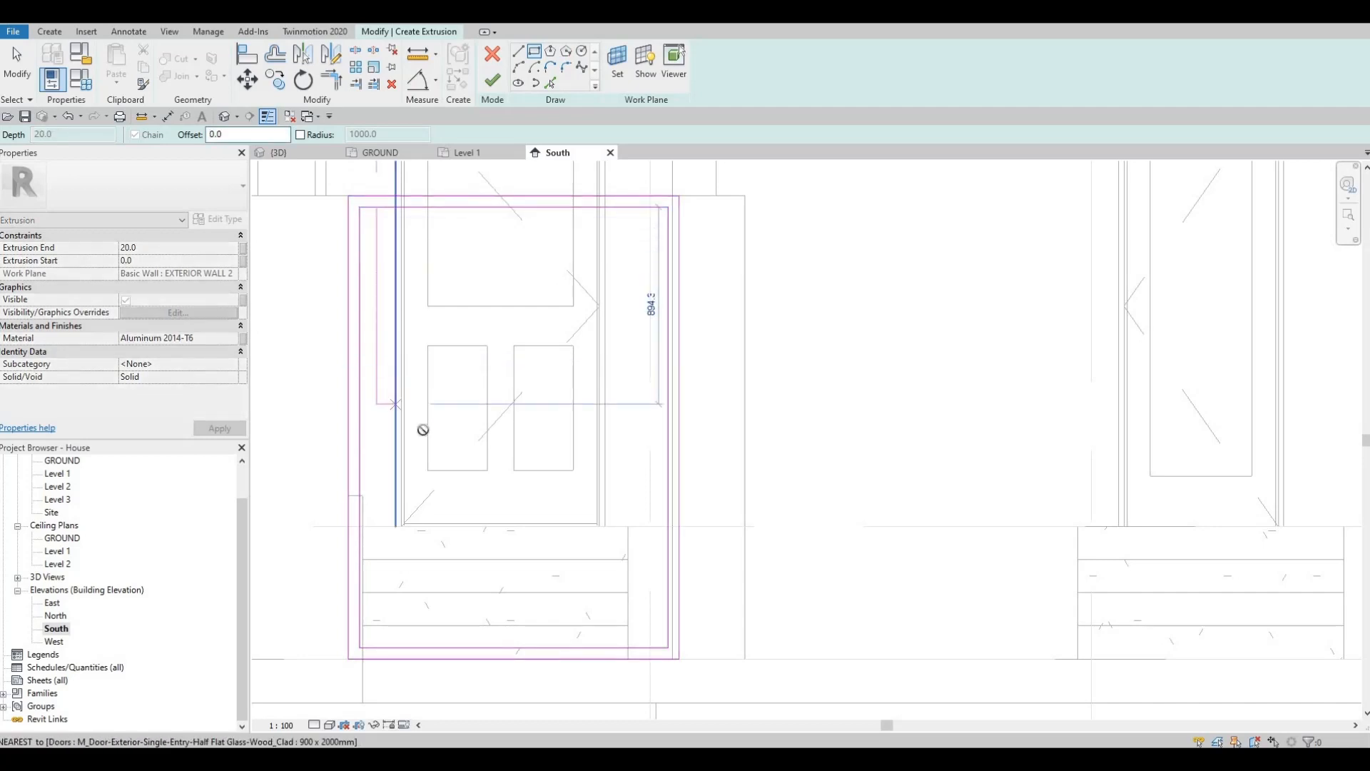
middle_click_drag(384, 650, 431, 420)
scroll(425, 418, "up", 2)
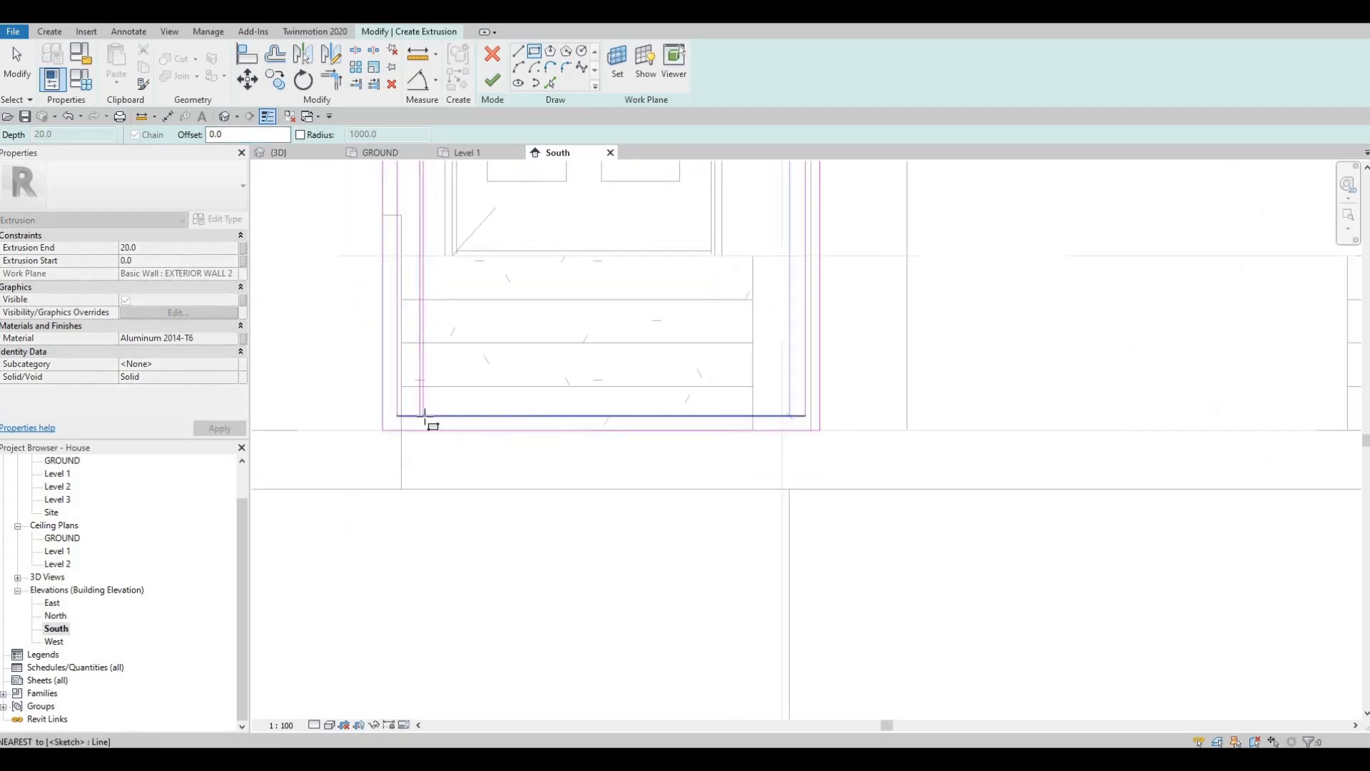
left_click(431, 414)
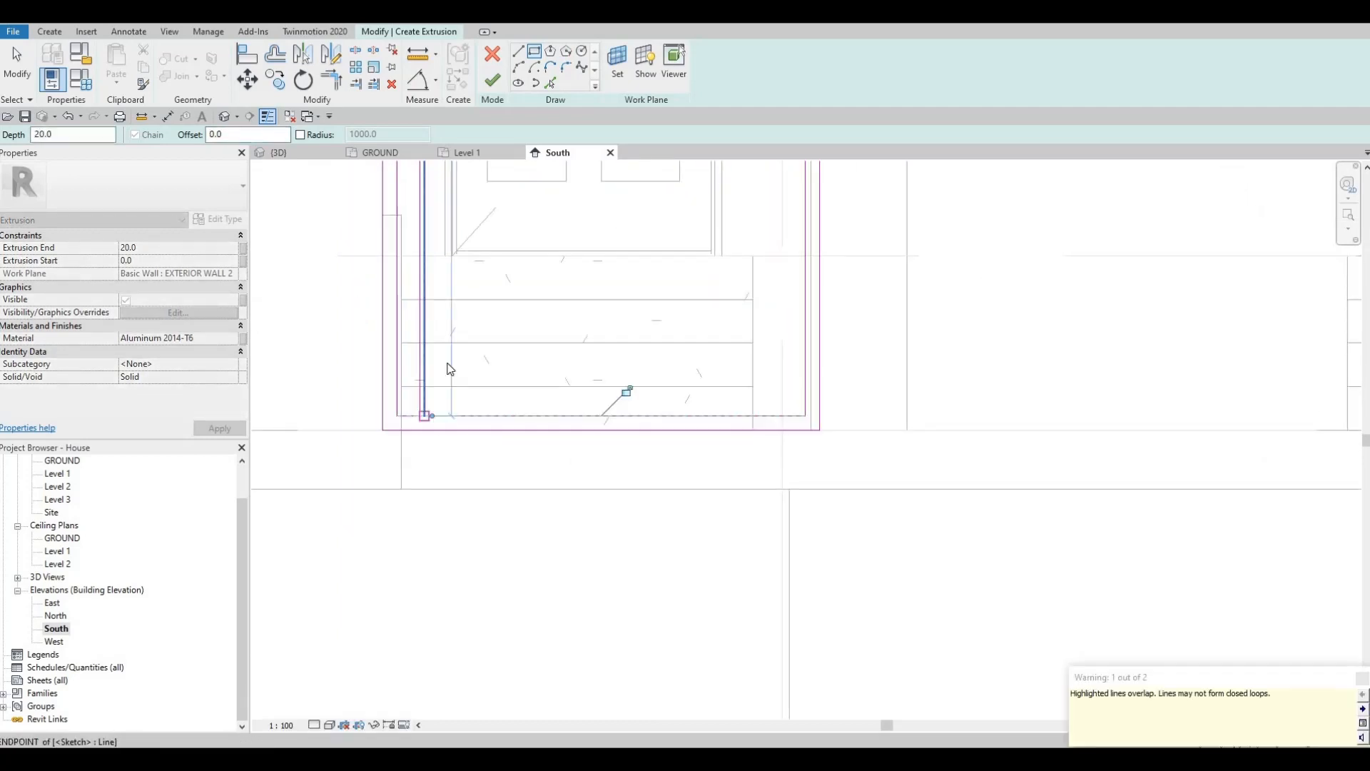
key("Escape")
Delete the slat's short end lines that overlap the frame's inner outline.
scroll(459, 406, "down", 3)
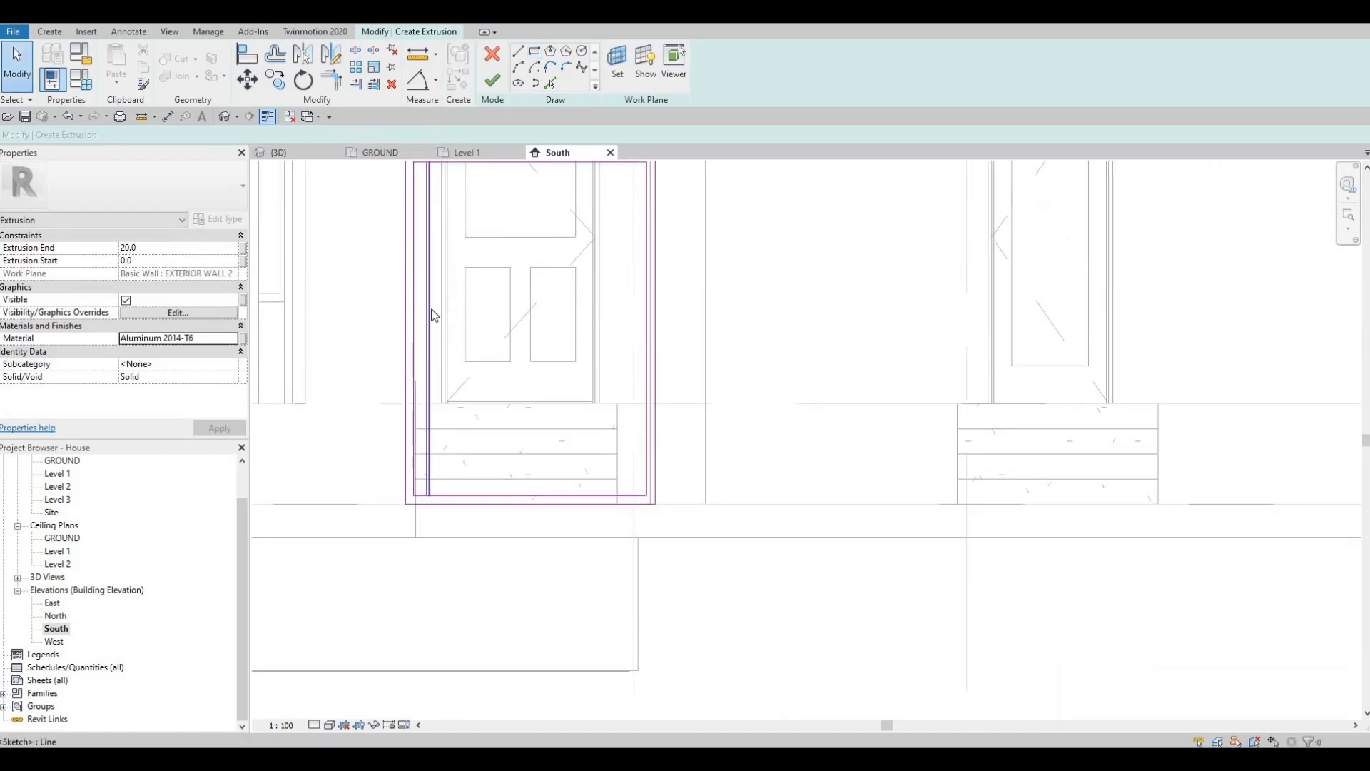
scroll(427, 300, "up", 5)
scroll(407, 329, "up", 2)
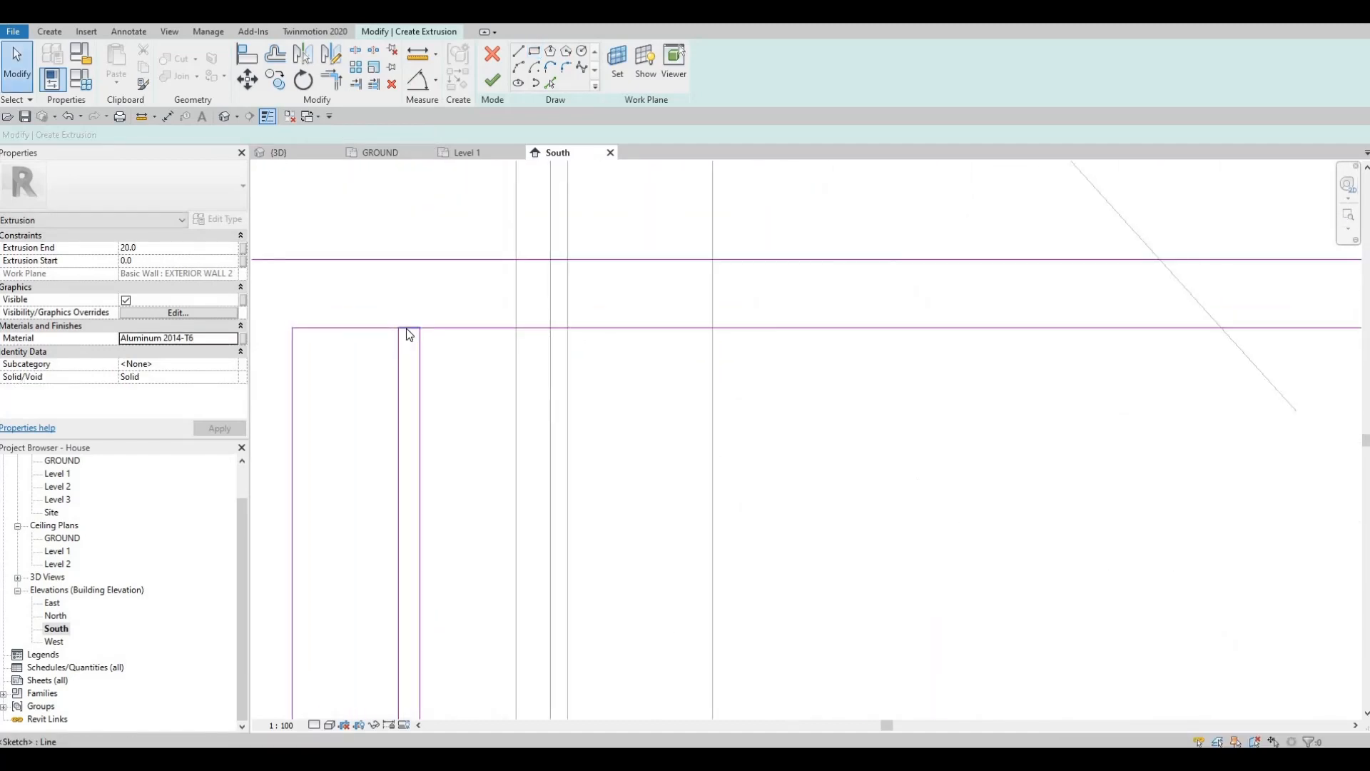
left_click(406, 328)
key("Delete")
scroll(465, 303, "down", 2)
scroll(474, 296, "down", 3)
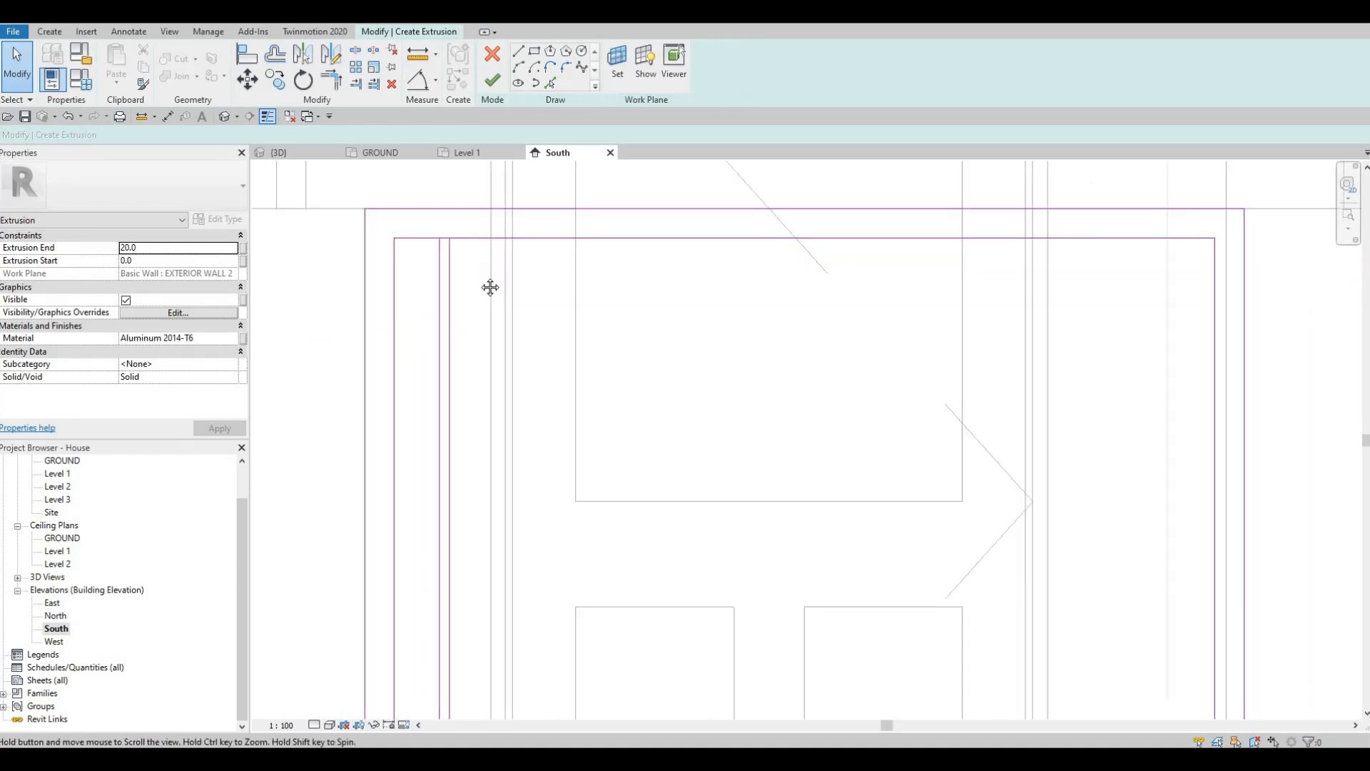
scroll(457, 478, "up", 4)
scroll(452, 468, "up", 4)
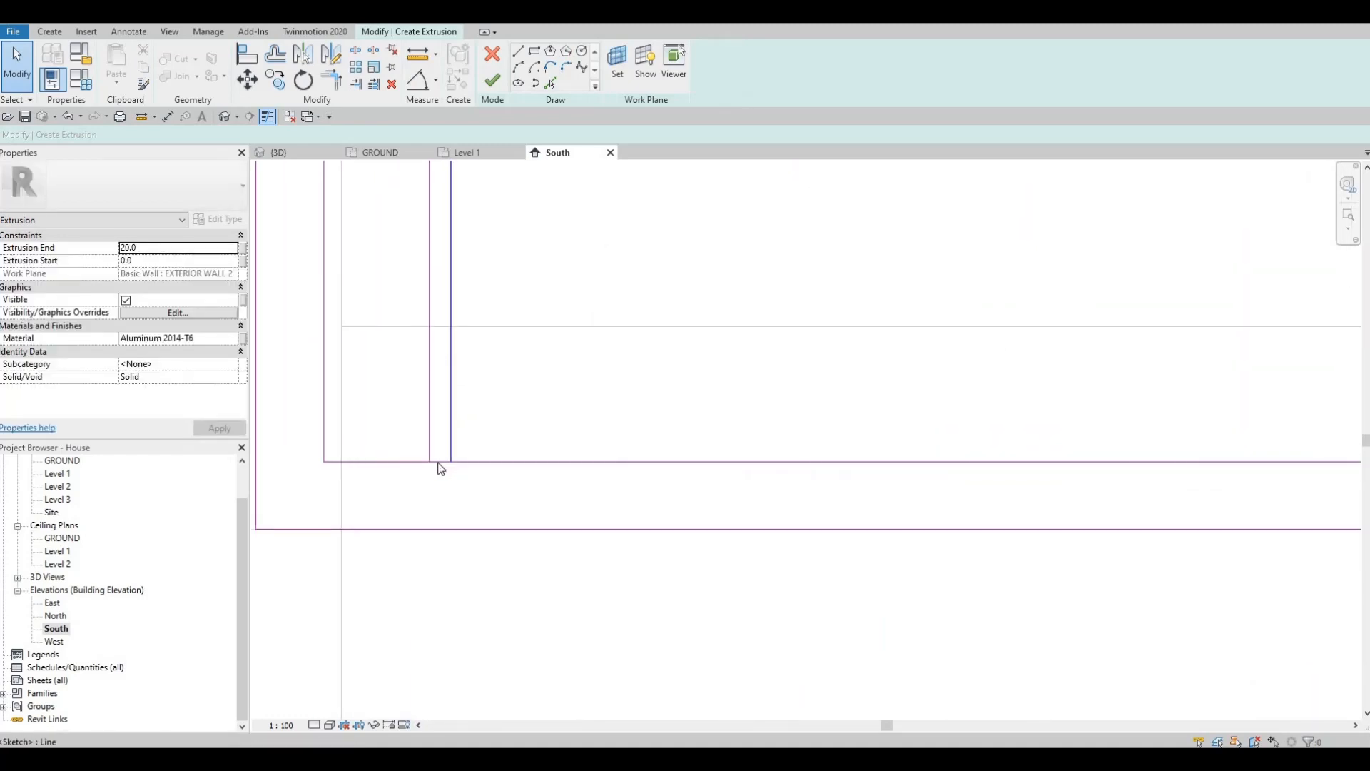
left_click(440, 462)
key("Delete")
Delete the slat's two long vertical lines, leaving only the two frame rectangles in the sketch.
scroll(447, 438, "down", 3)
middle_click_drag(448, 439, 512, 434)
scroll(478, 346, "down", 5)
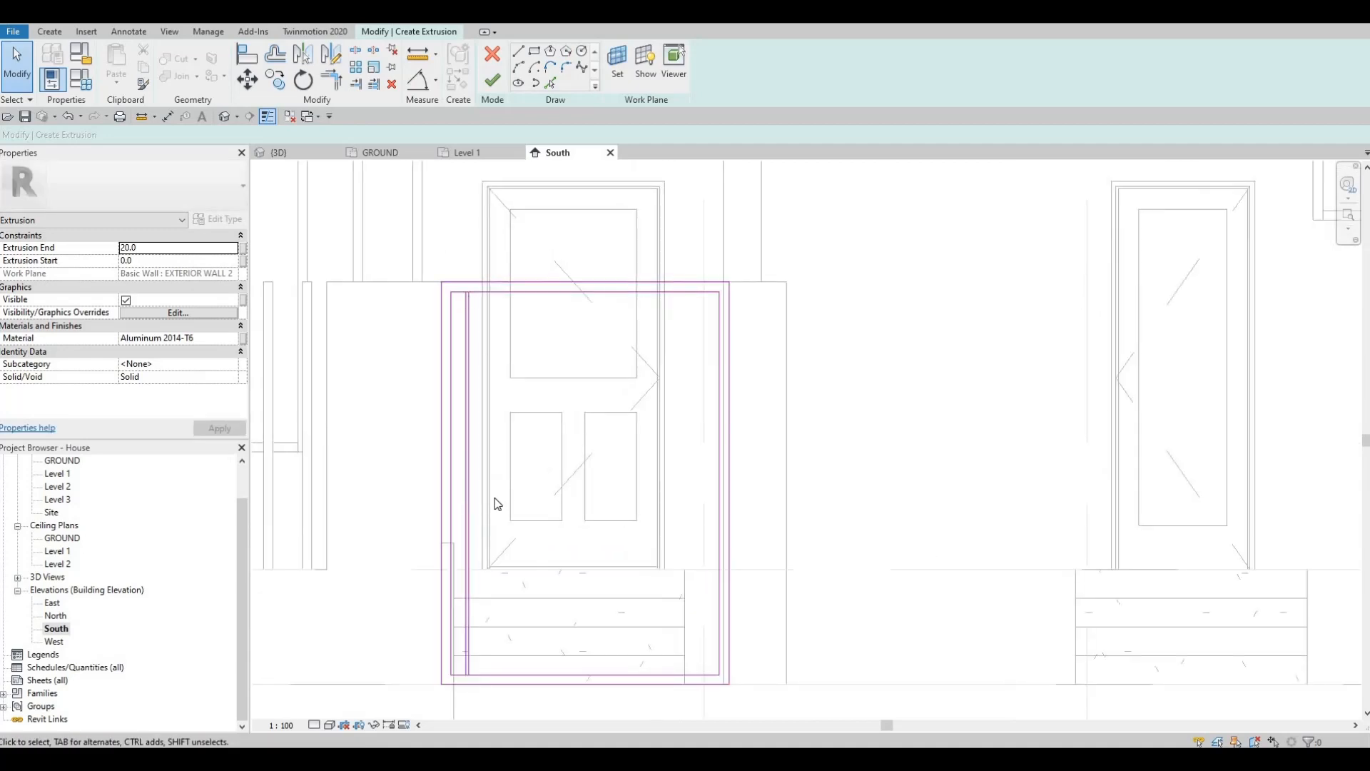
scroll(482, 239, "down", 1)
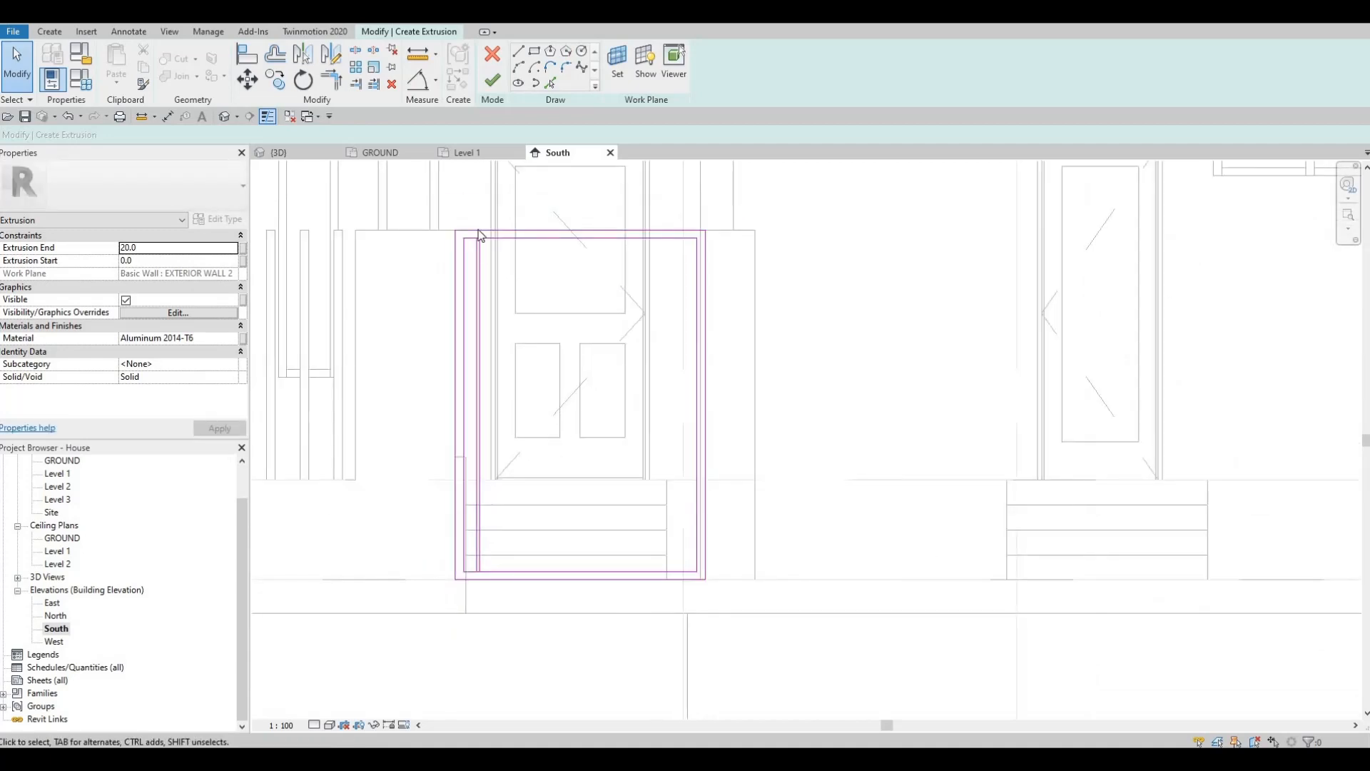
scroll(478, 235, "up", 3)
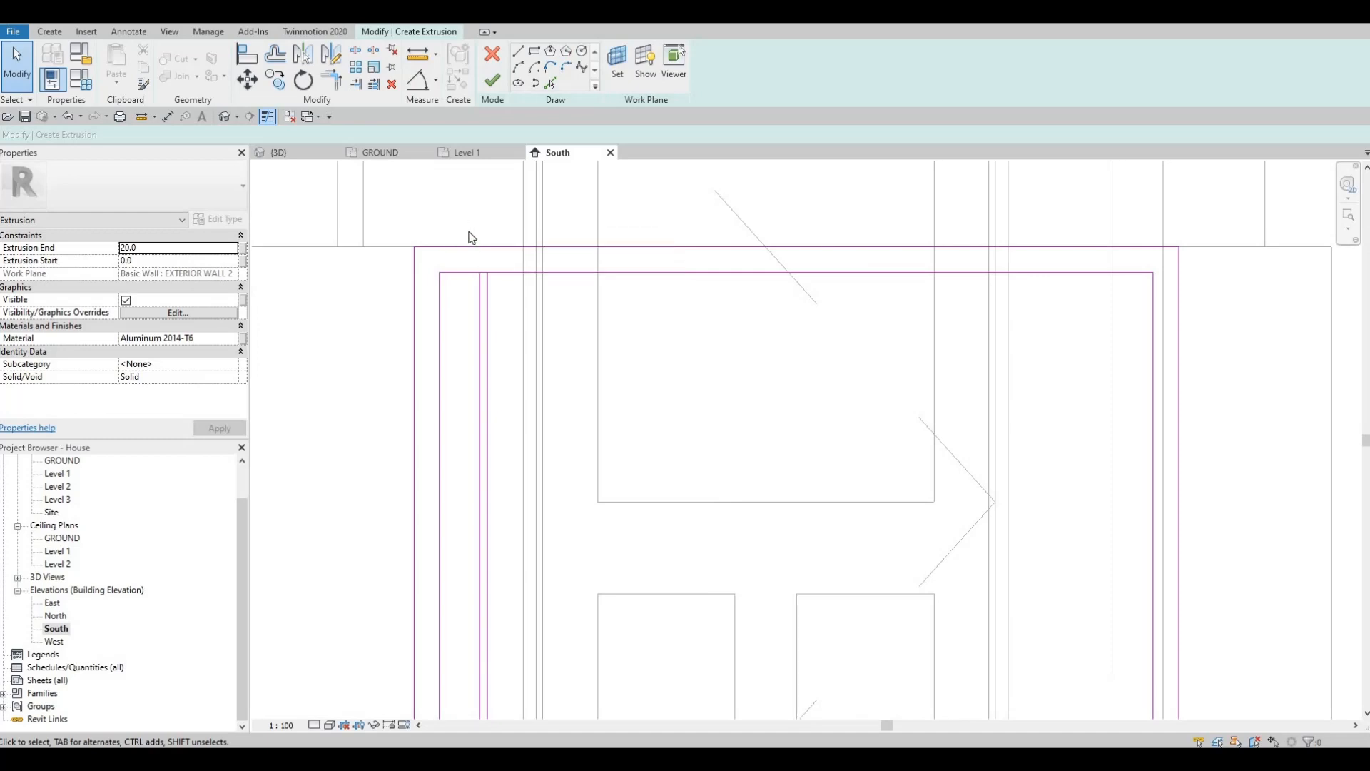
scroll(458, 214, "down", 2)
left_click_drag(459, 211, 533, 596)
scroll(501, 421, "down", 2)
middle_click_drag(532, 596, 573, 410)
left_click_drag(573, 410, 535, 559)
scroll(534, 393, "down", 1)
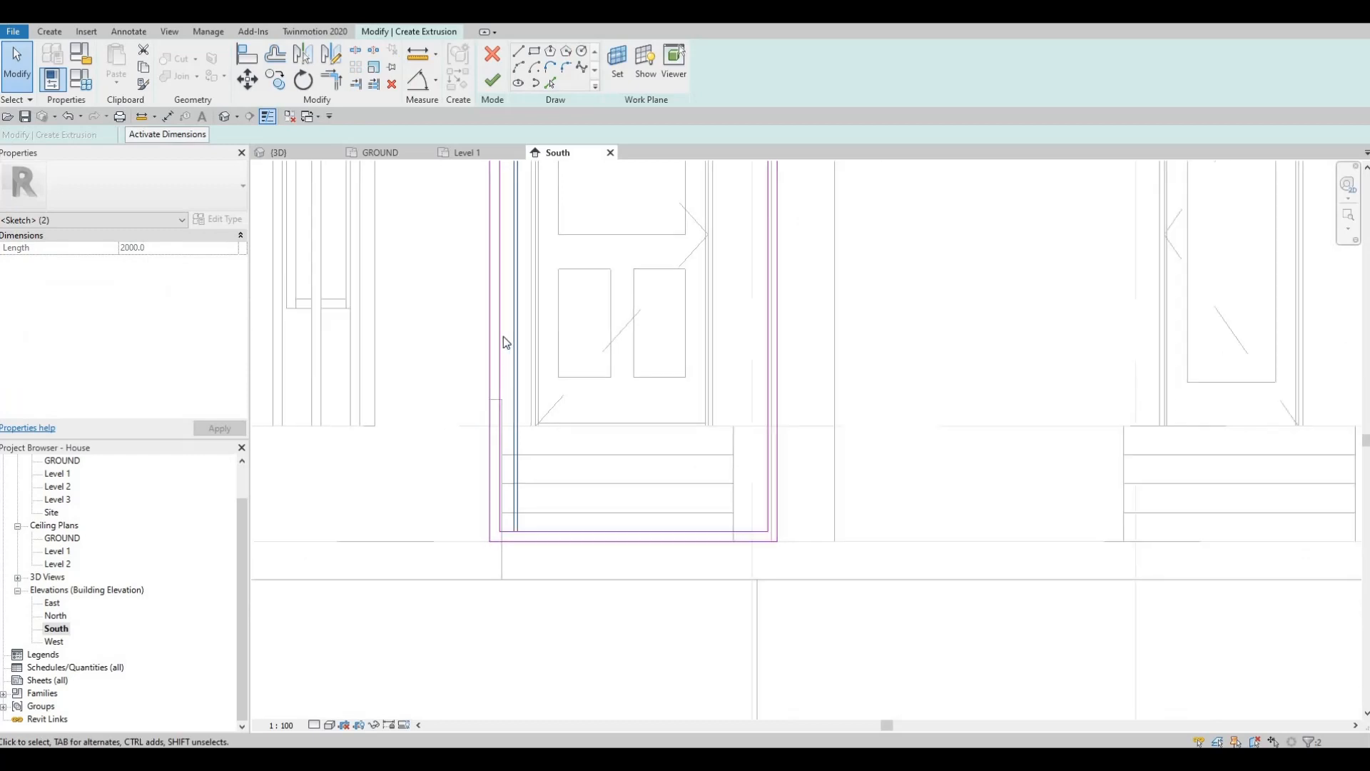
middle_click_drag(525, 216, 505, 323)
left_click(504, 319)
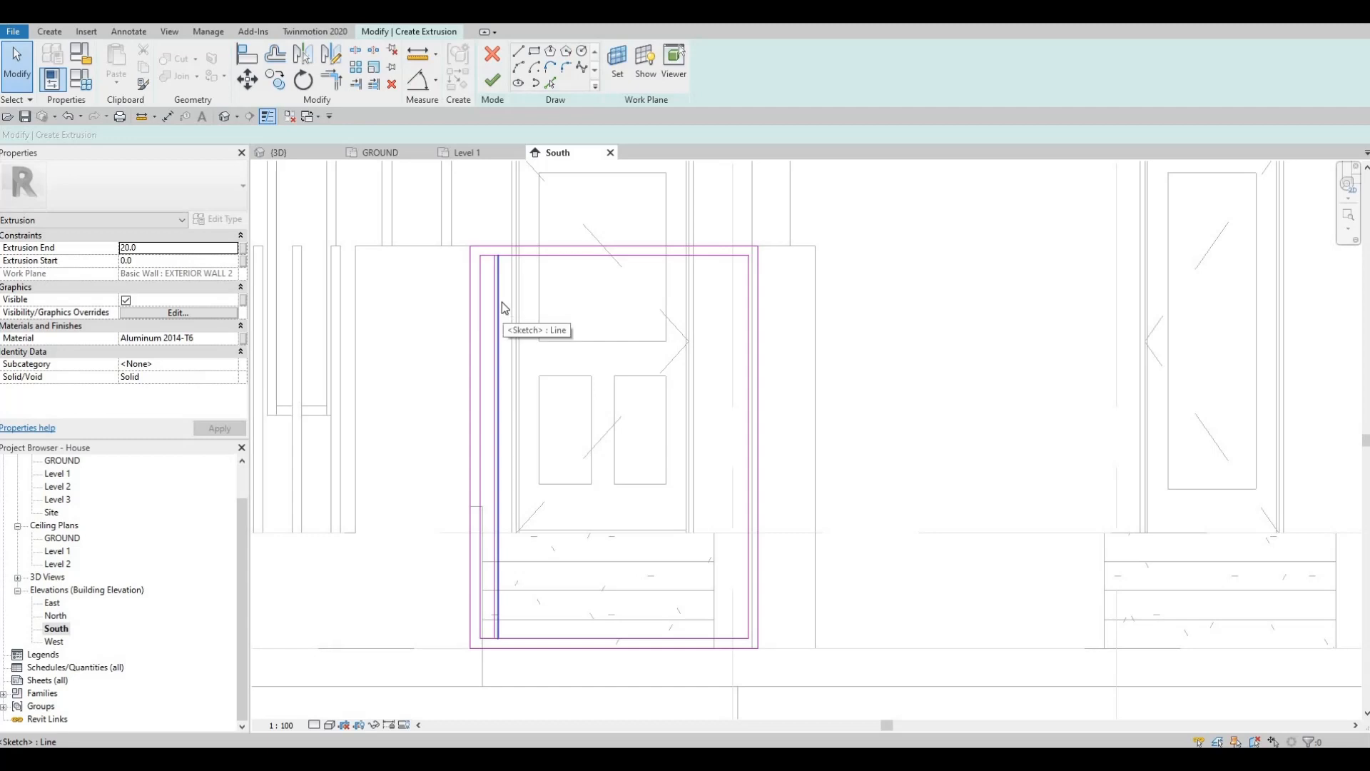
scroll(499, 280, "up", 3)
left_click(498, 287)
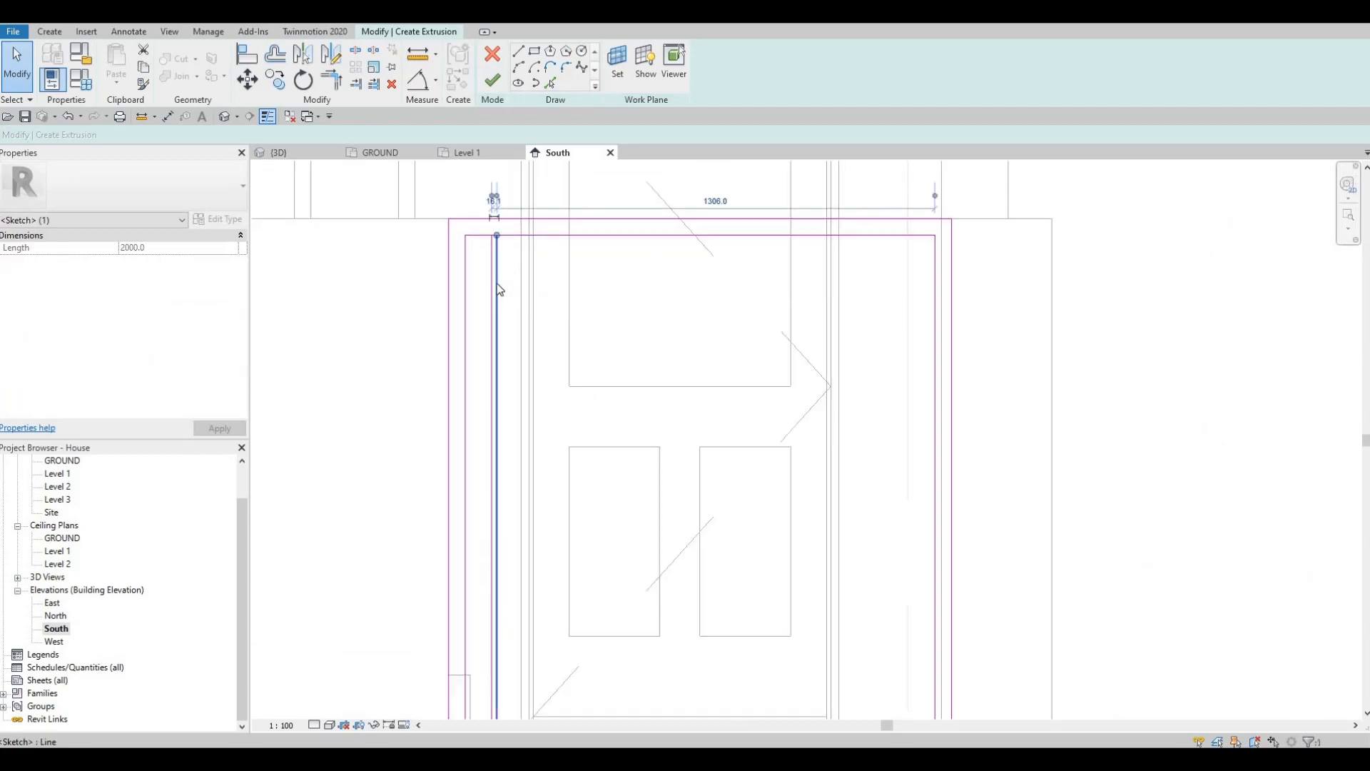
key("Escape")
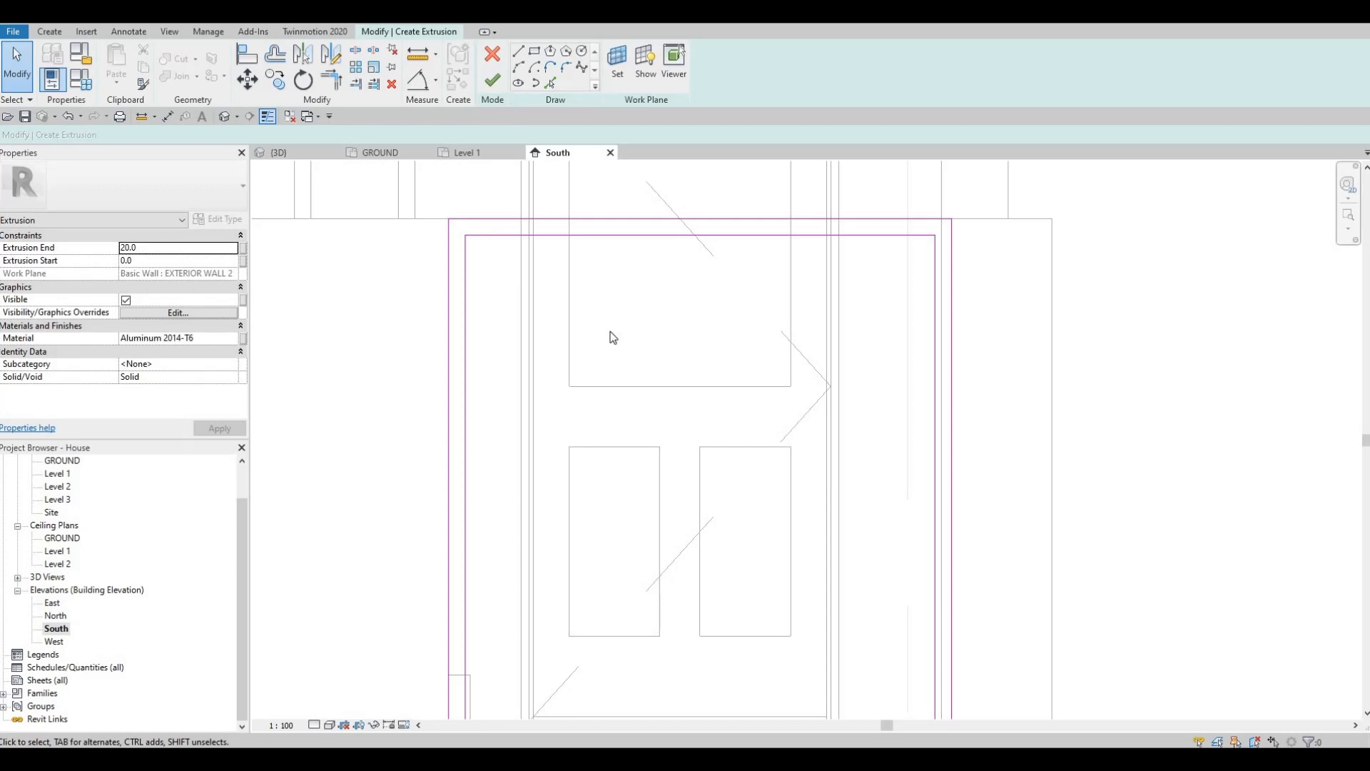
scroll(596, 336, "down", 3)
scroll(564, 302, "down", 1)
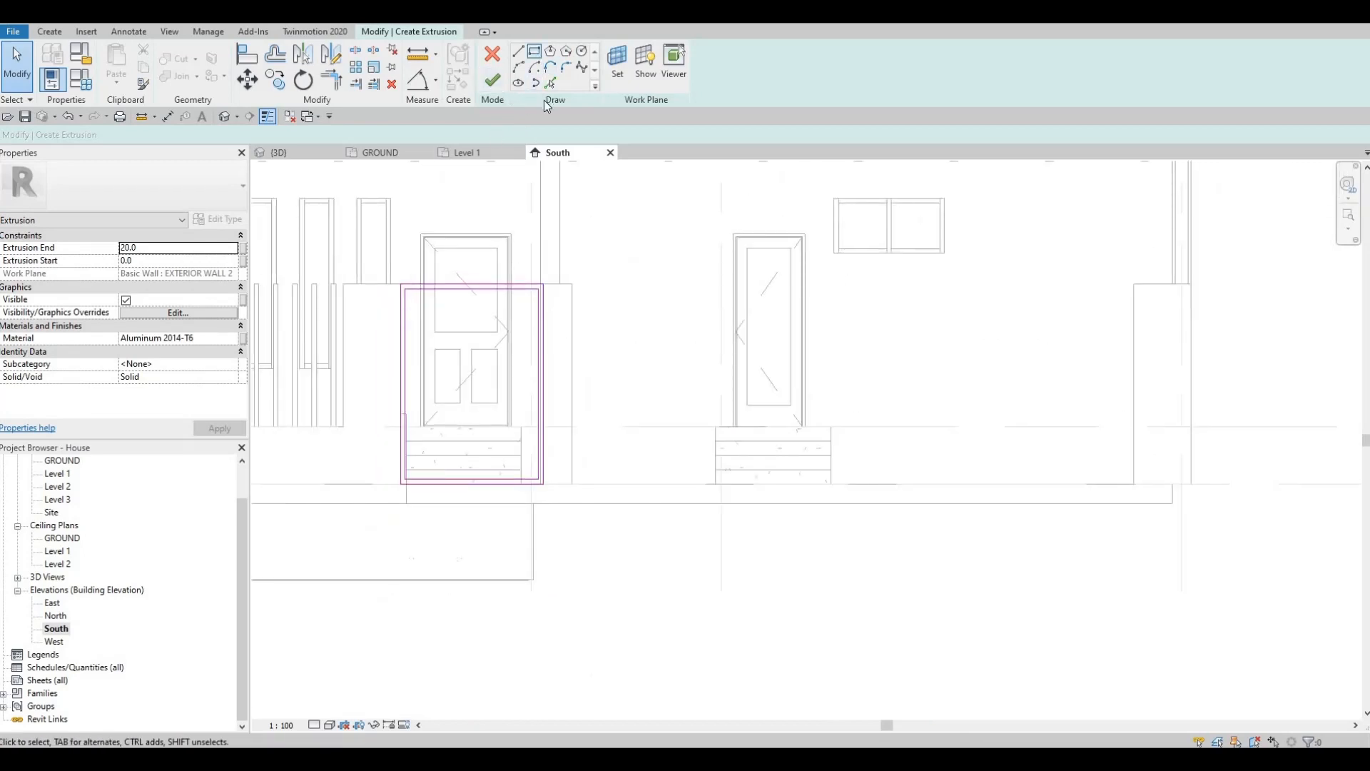
Sketch a second gate frame across the wide driveway opening as two rectangles with a 50 mm offset, and finish the extrusion.
left_click(576, 285)
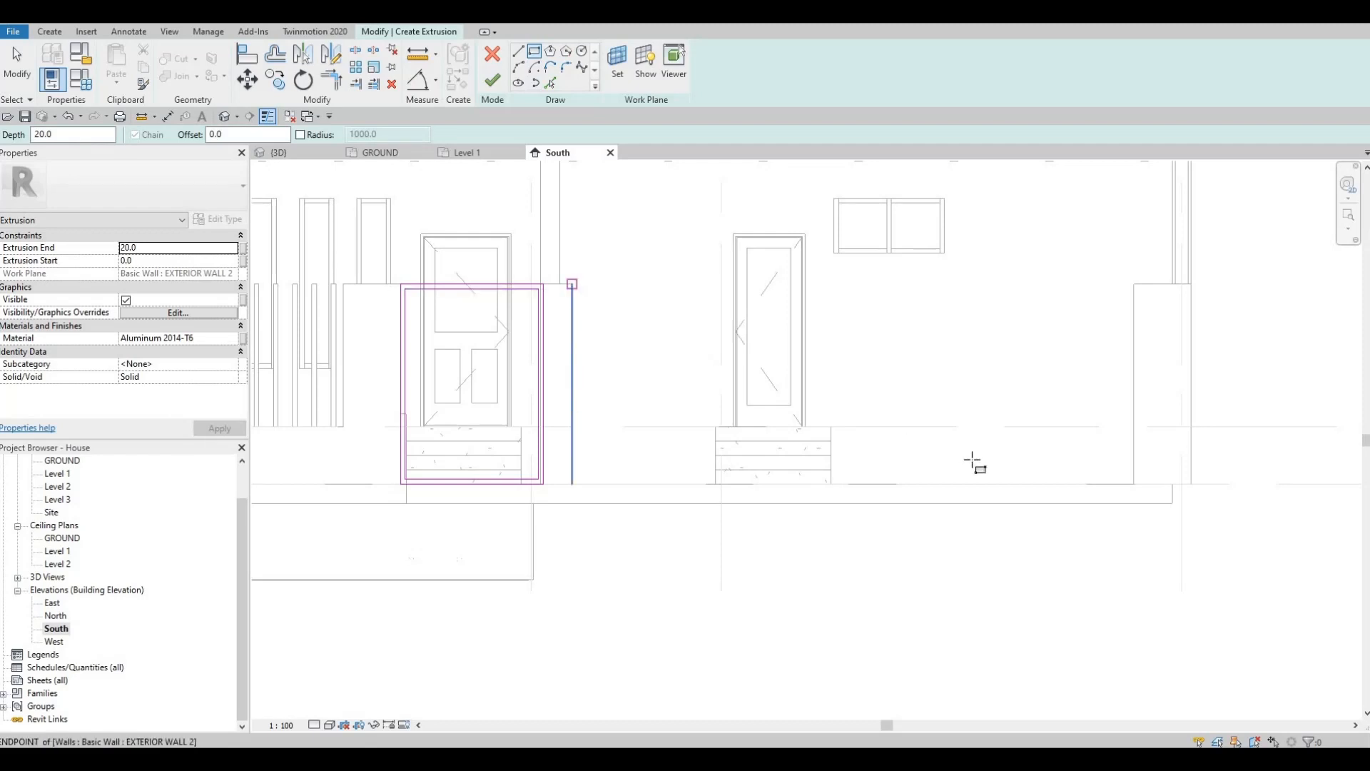
left_click(1134, 483)
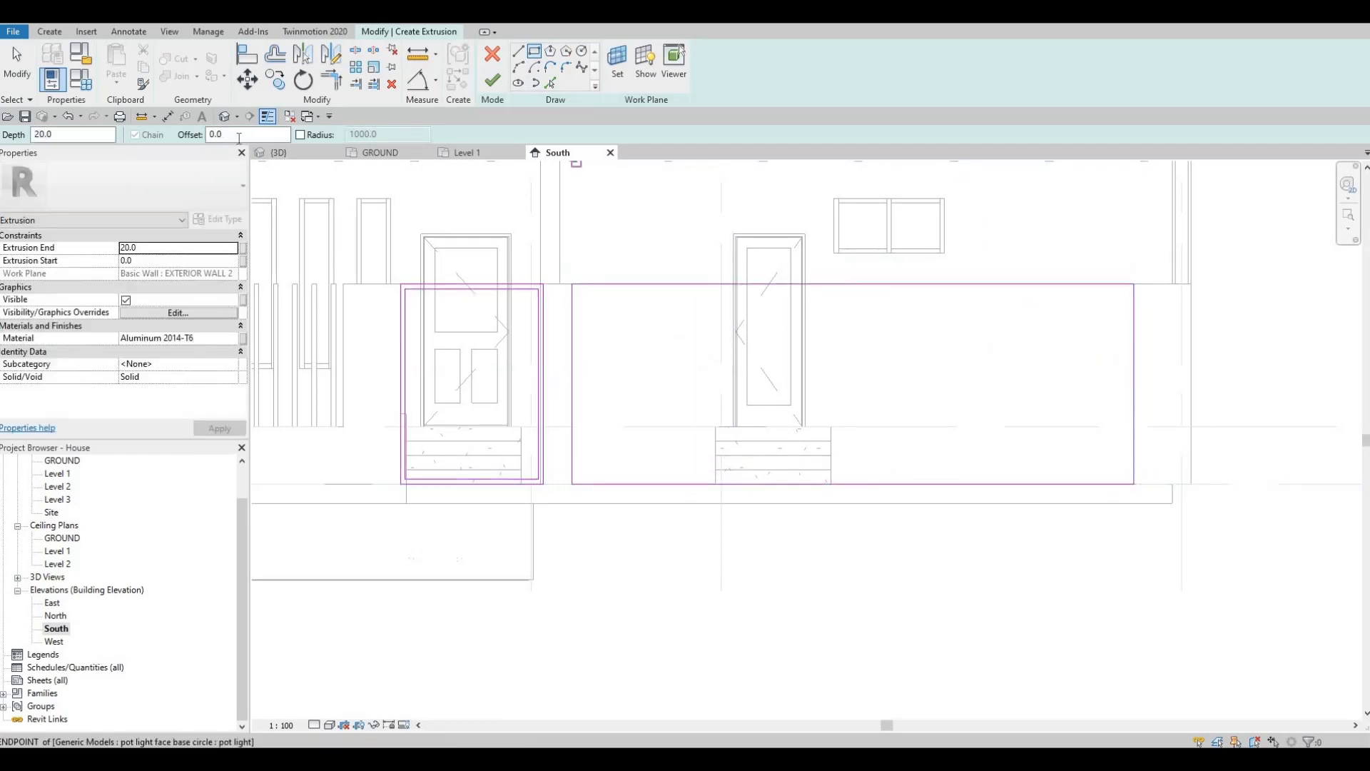
left_click(139, 138)
left_click(572, 285)
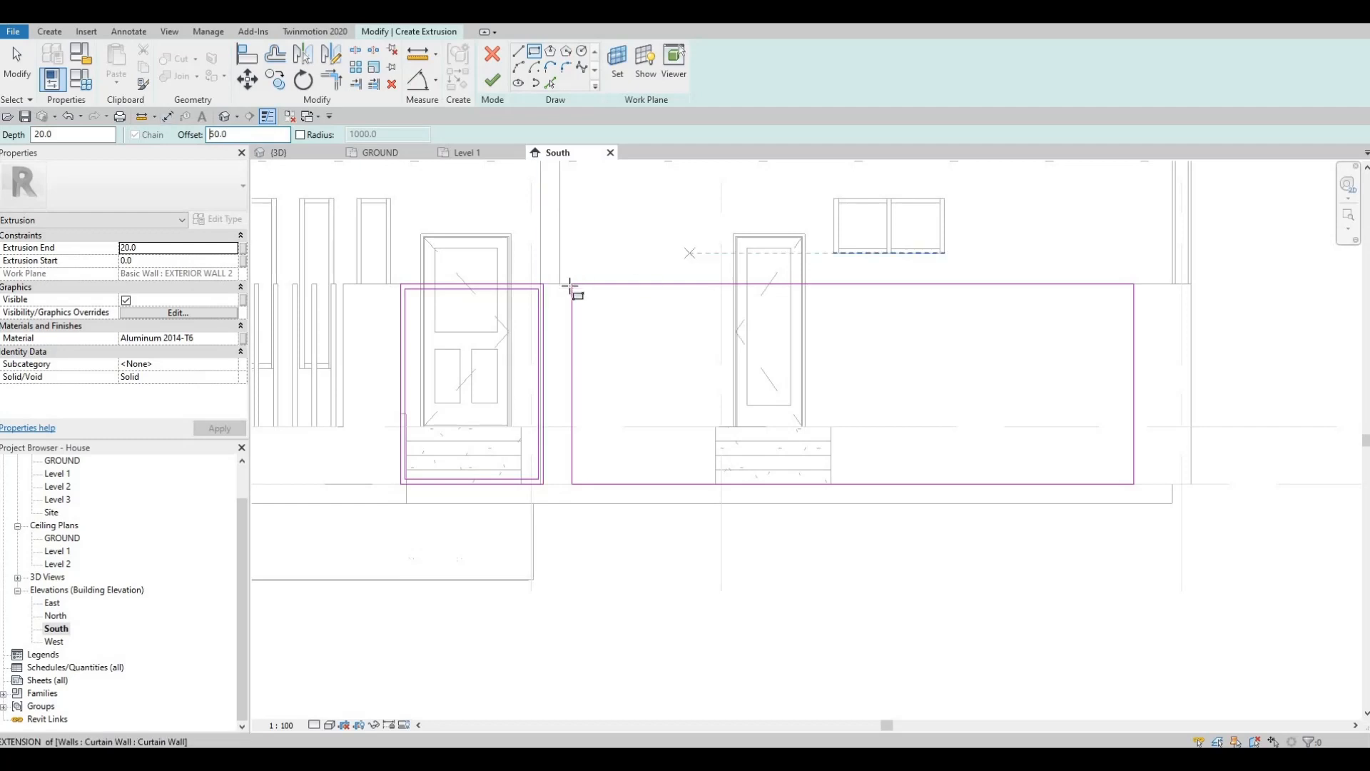
scroll(1134, 486, "up", 2)
left_click(1130, 485)
scroll(1006, 469, "down", 3)
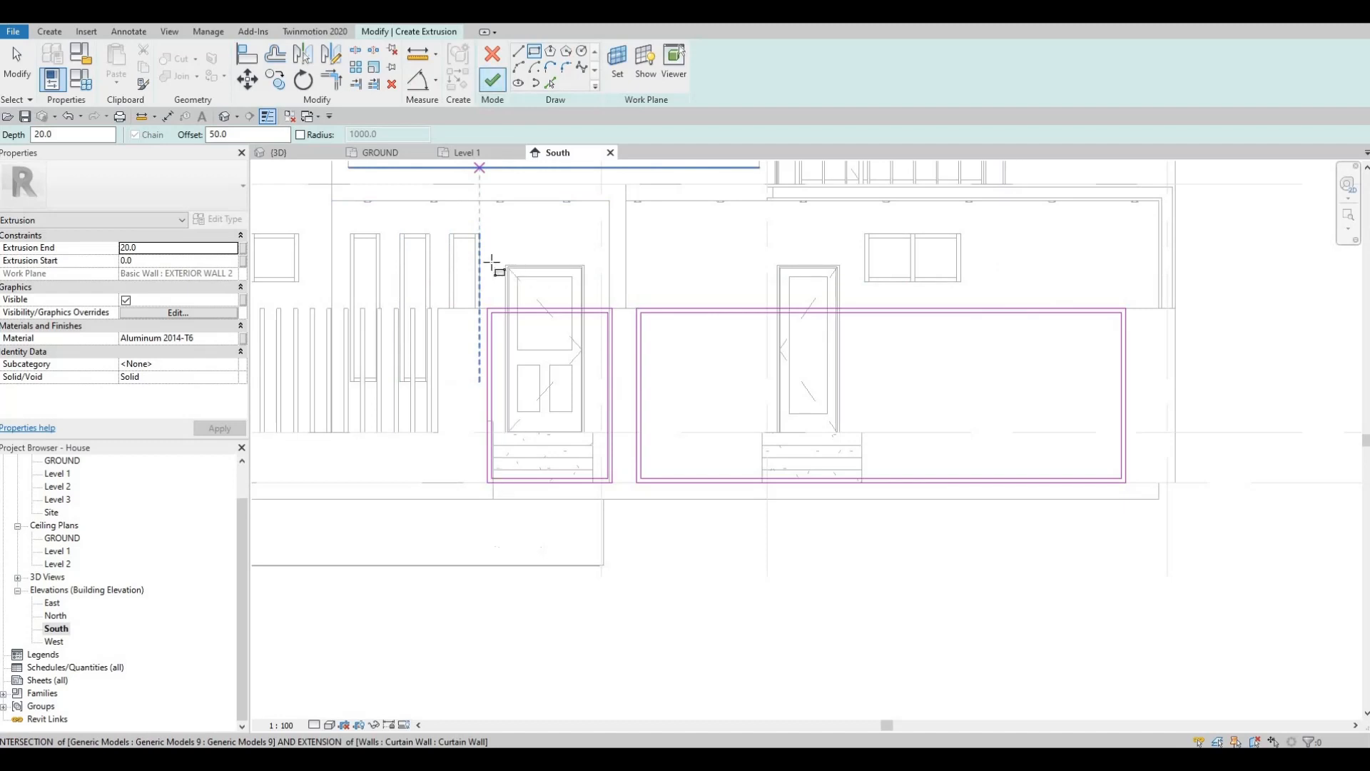
left_click(493, 80)
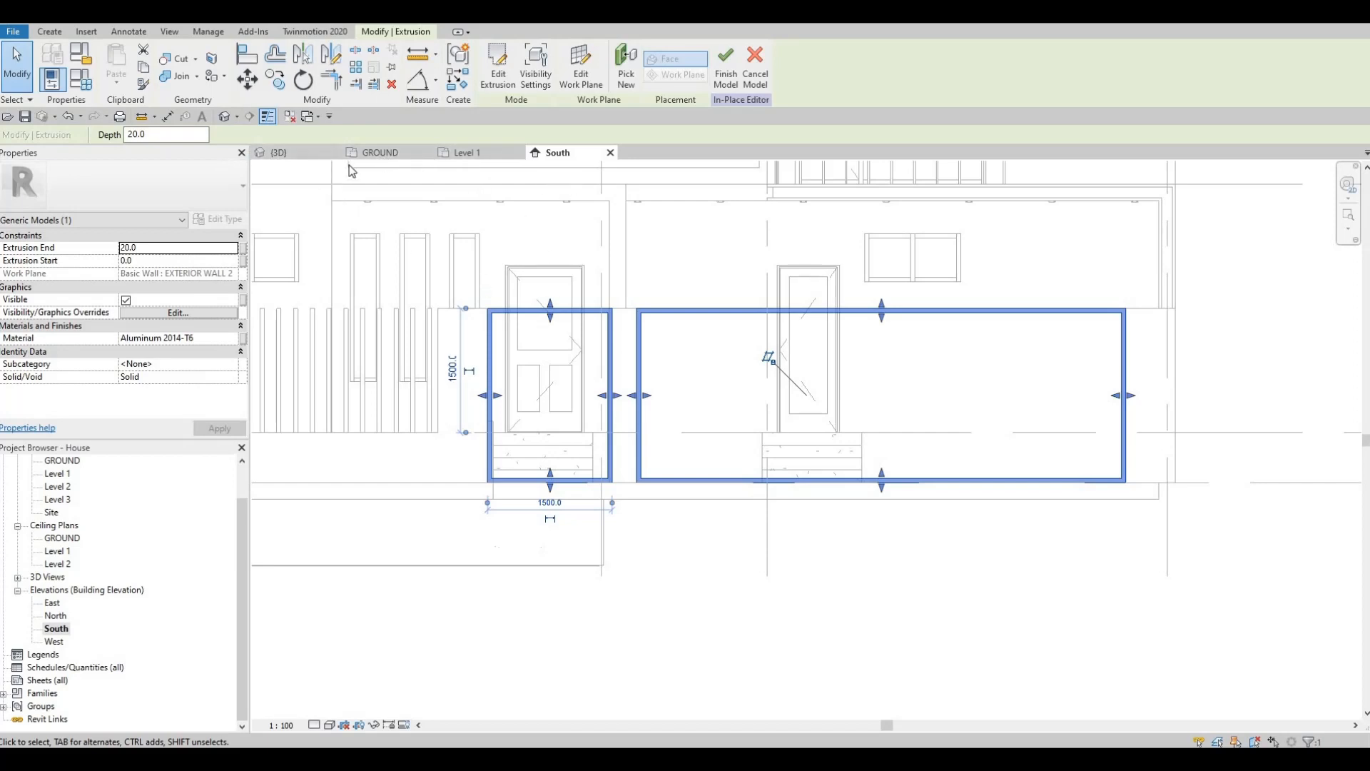
In the 3D view, move and thicken the frame extrusion between the piers to span from -171.5 to -100.
left_click(314, 152)
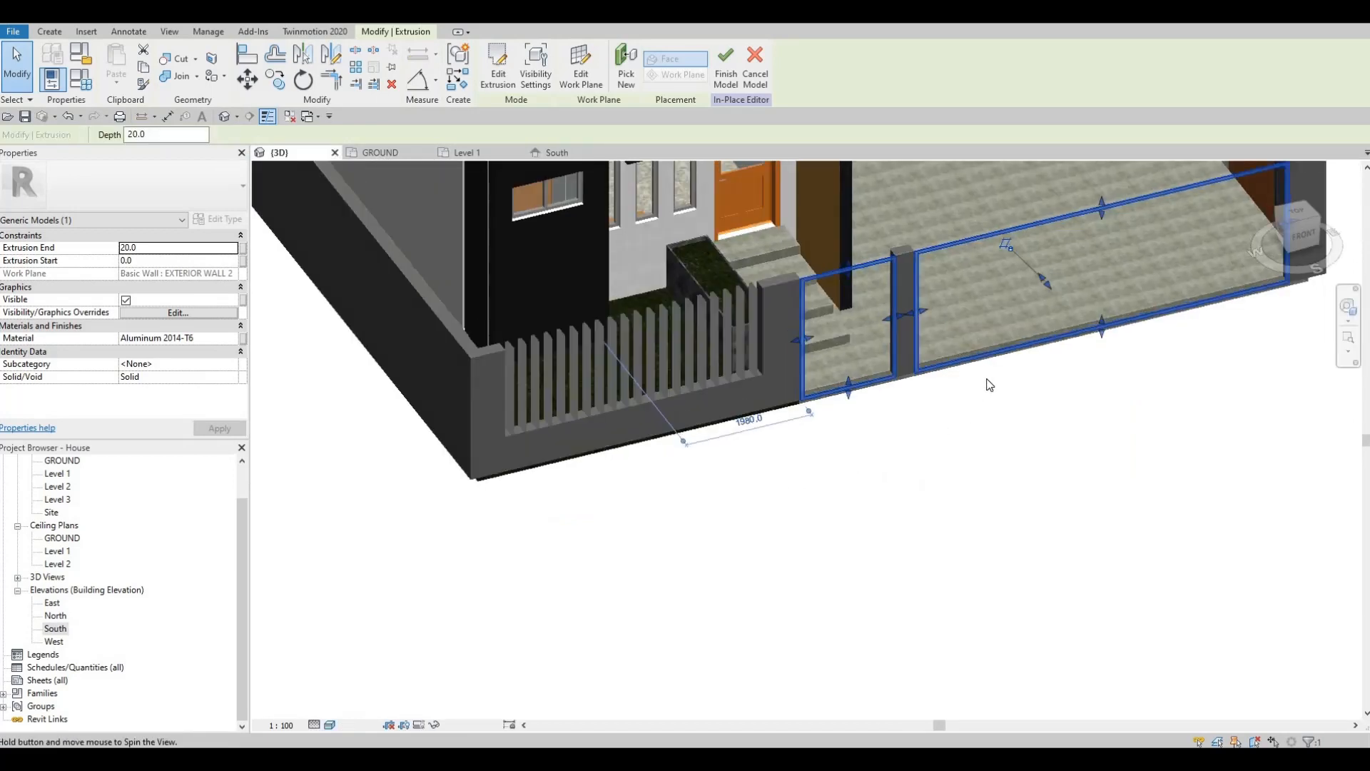
scroll(988, 383, "up", 5)
scroll(1053, 428, "up", 4)
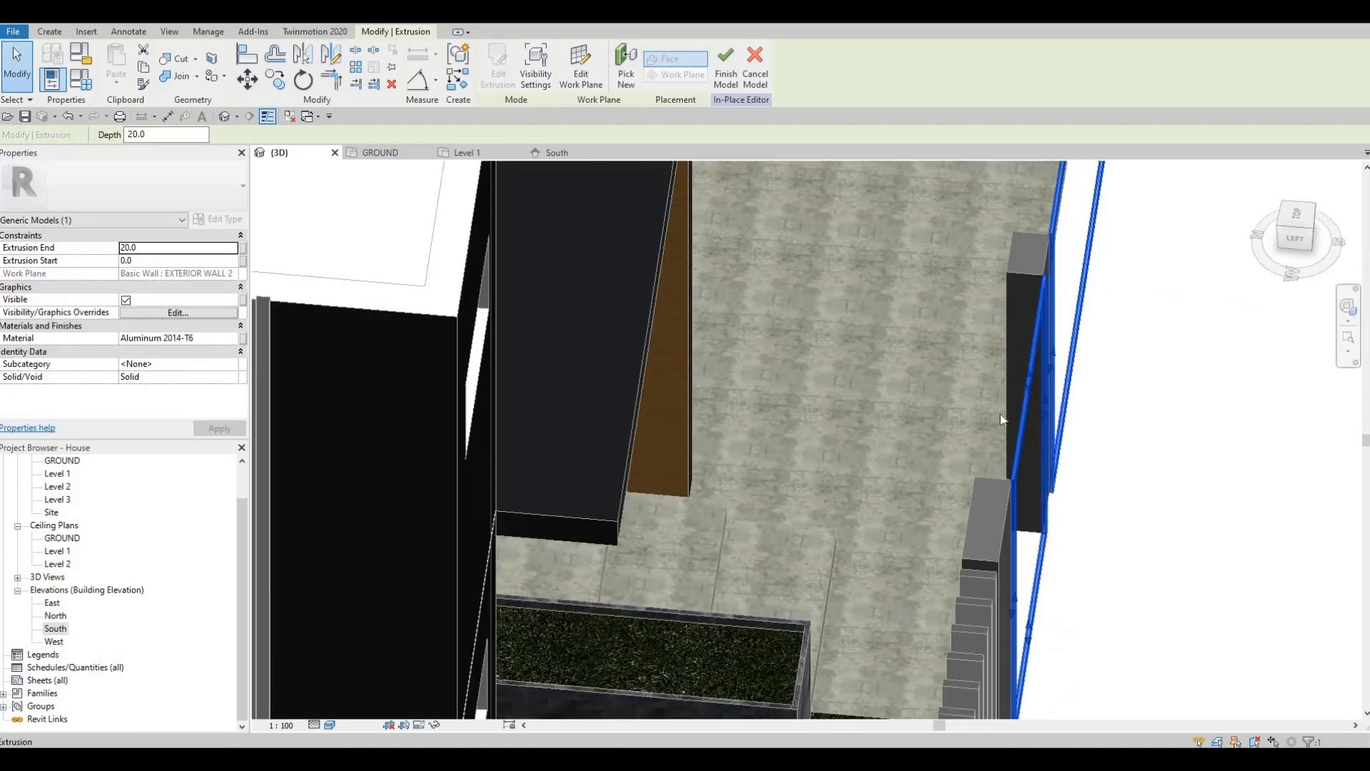
scroll(1002, 419, "down", 2)
scroll(1009, 306, "up", 5)
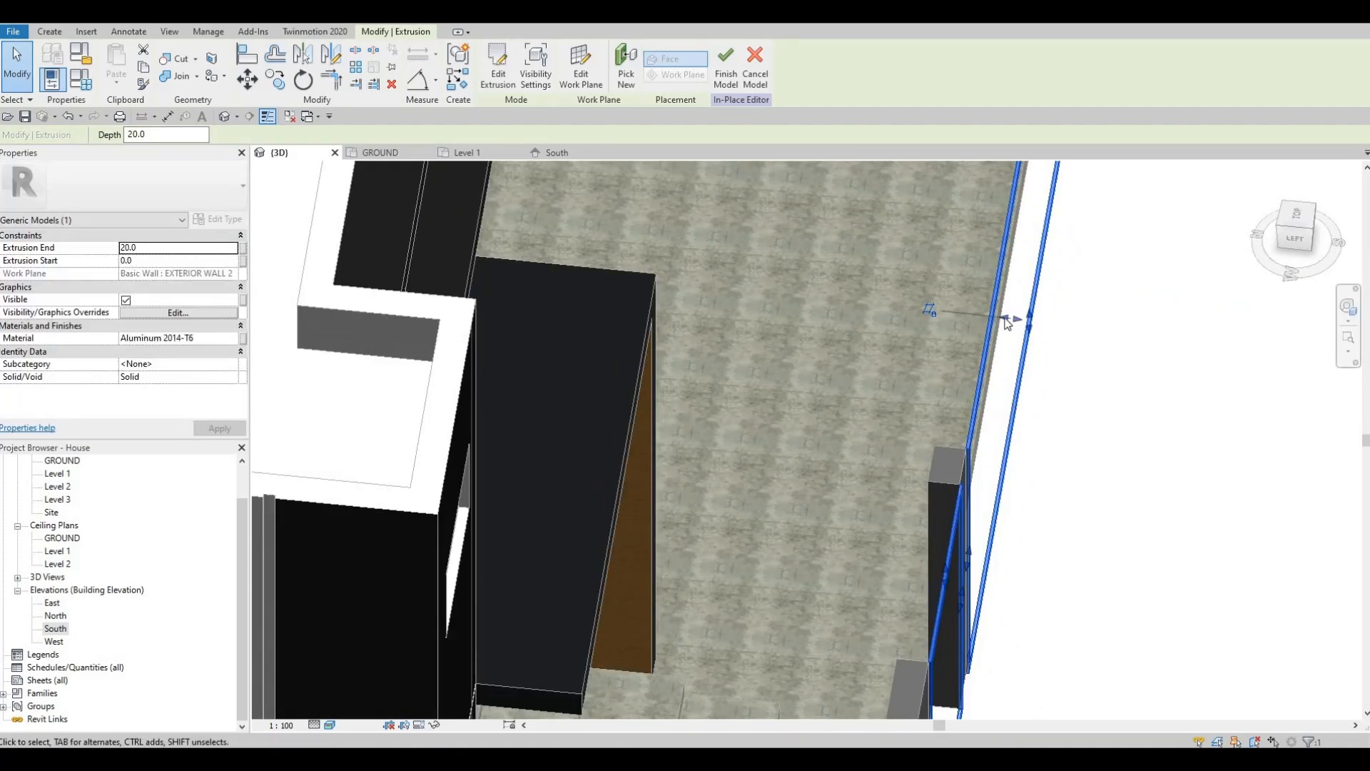
mouse_move(996, 318)
left_mouse_down()
mouse_move(1026, 323)
mouse_move(975, 313)
mouse_move(994, 314)
left_mouse_up()
middle_click_drag(1034, 465, 621, 352, "shift")
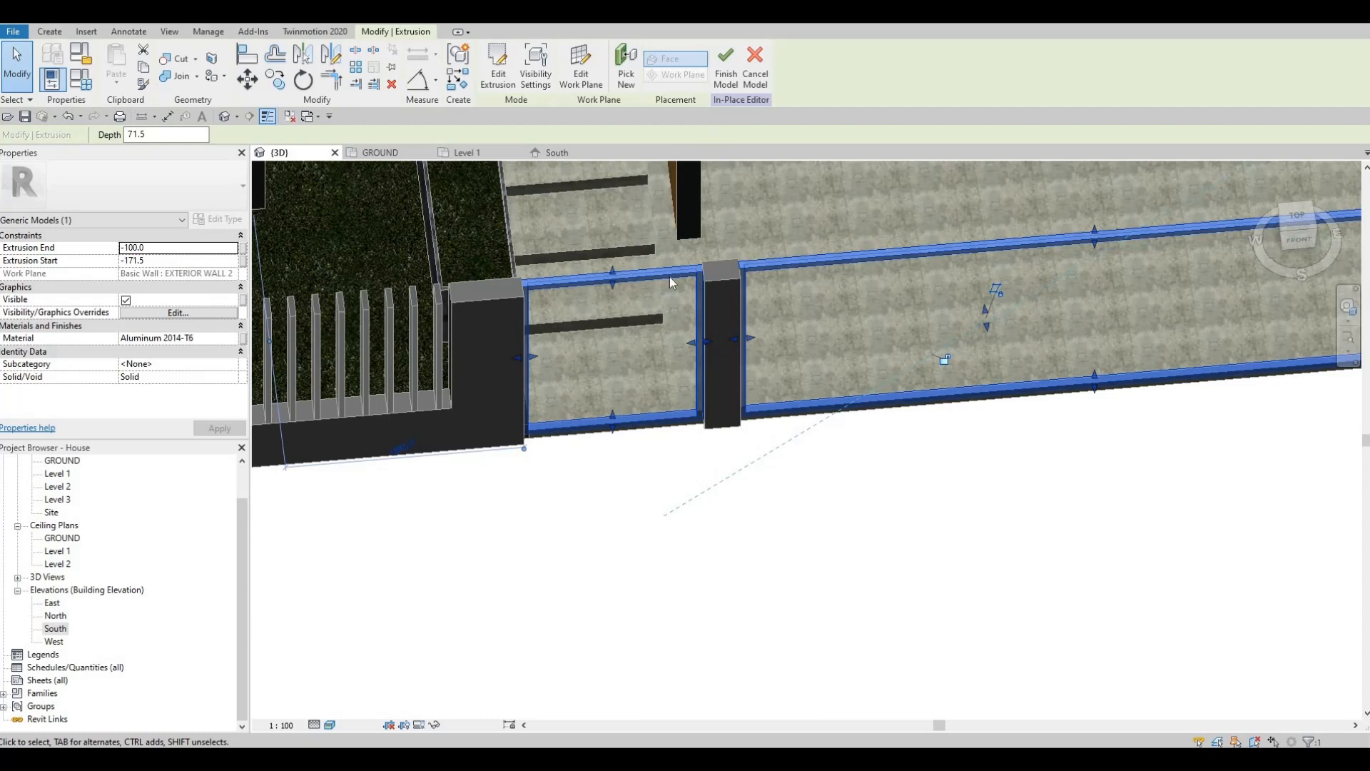
Start a new rectangular extrusion in the GROUND plan and set its work plane on the gate frame extrusion.
double_click(63, 464)
scroll(392, 409, "up", 3)
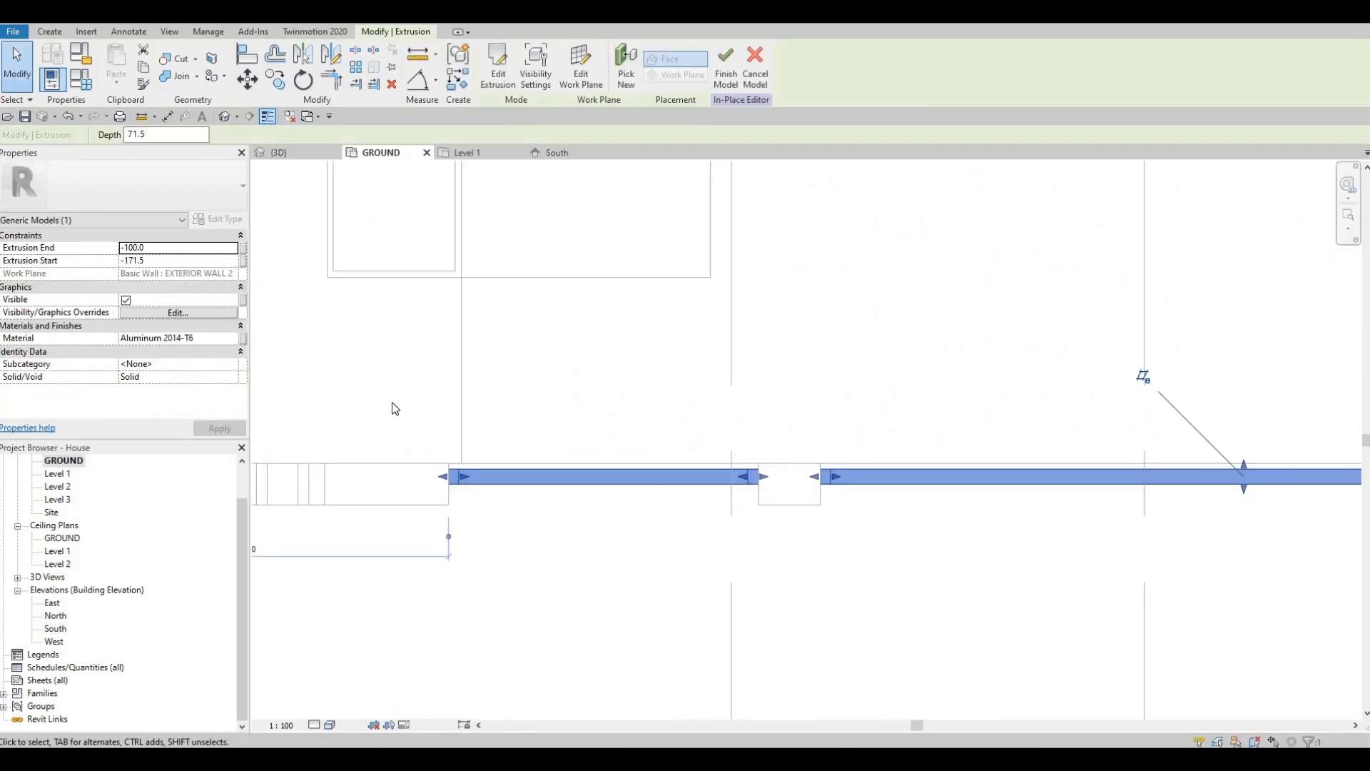
scroll(611, 457, "up", 1)
key("Escape")
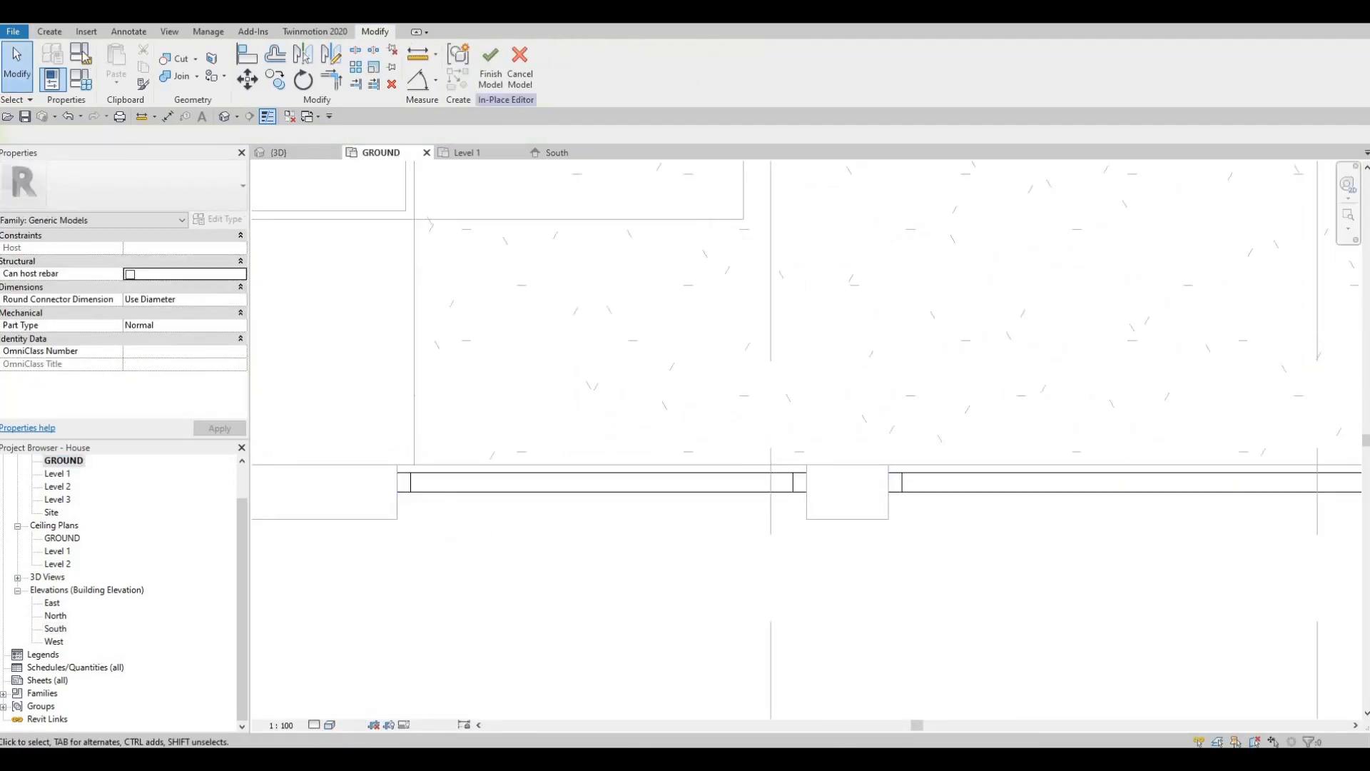
left_click(49, 33)
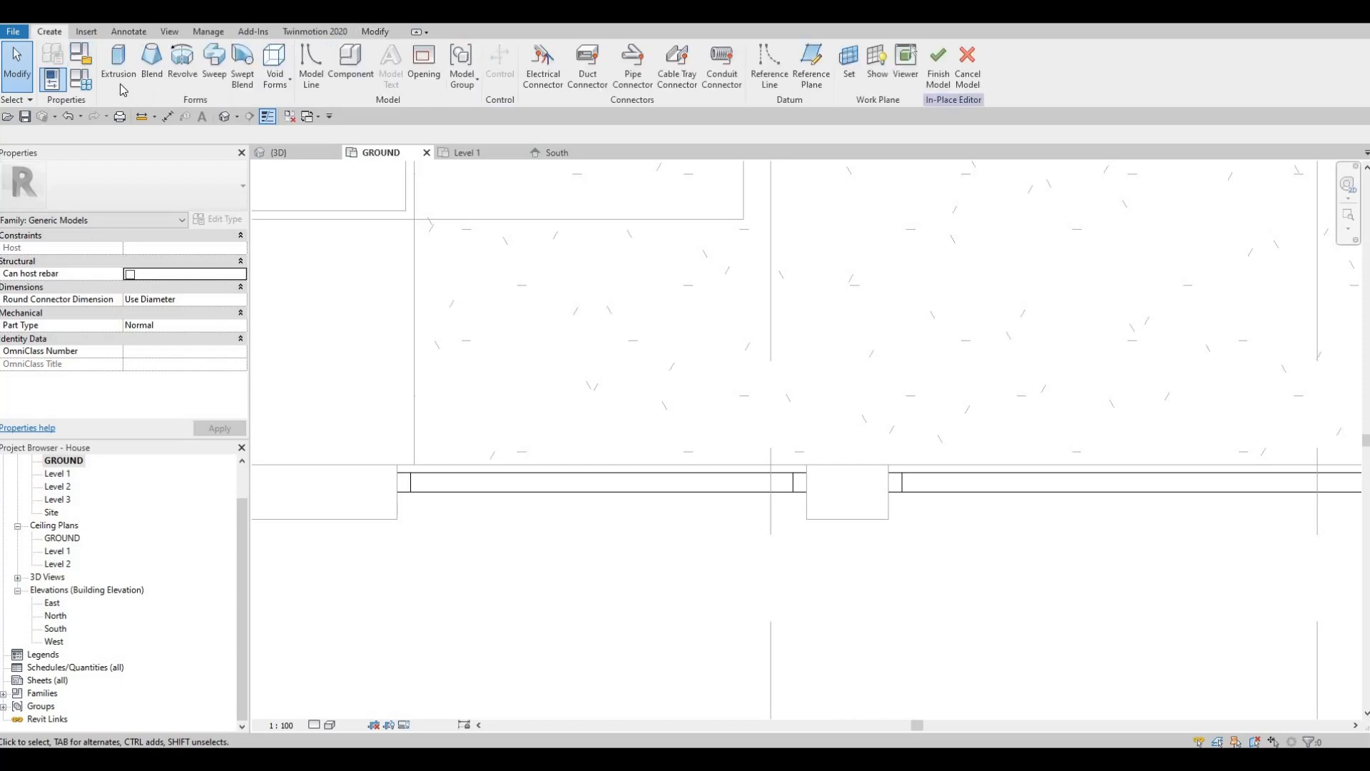
left_click(118, 80)
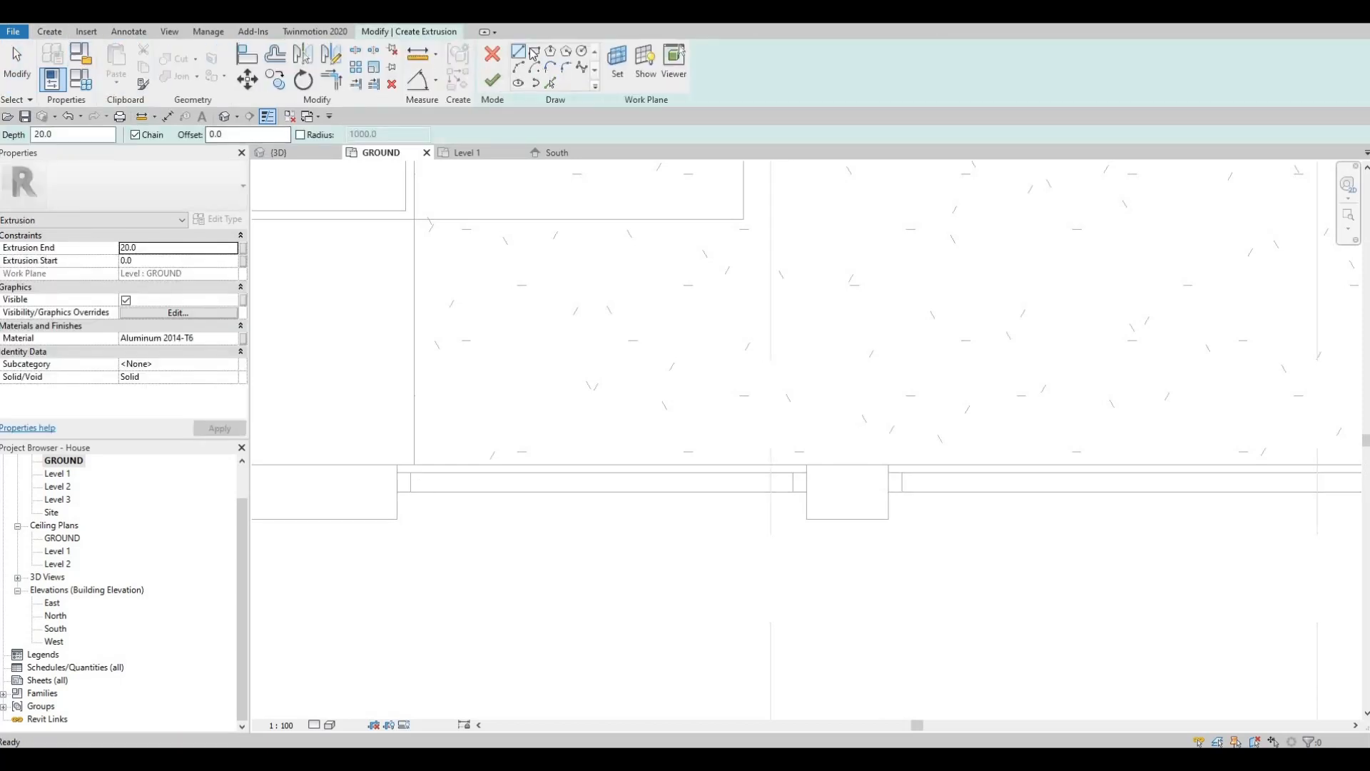
left_click(534, 51)
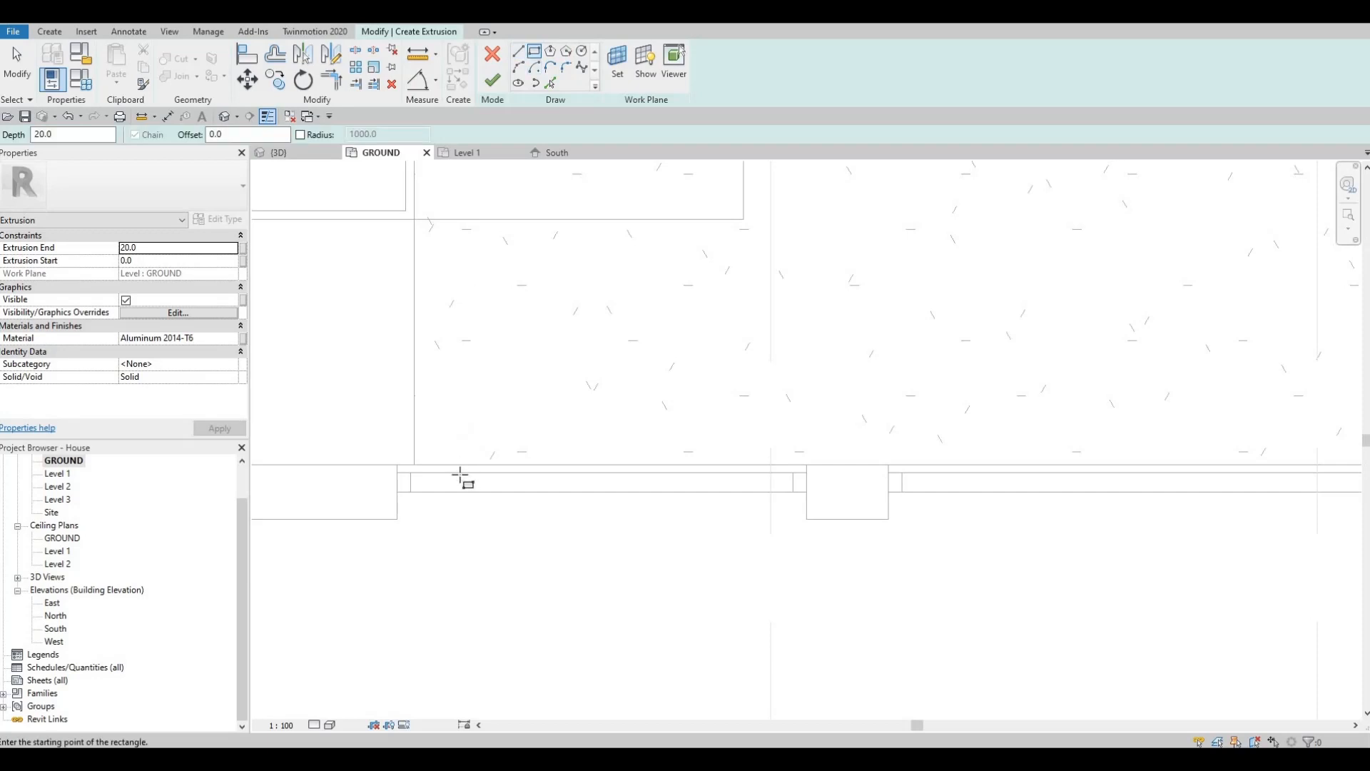
scroll(411, 475, "up", 2)
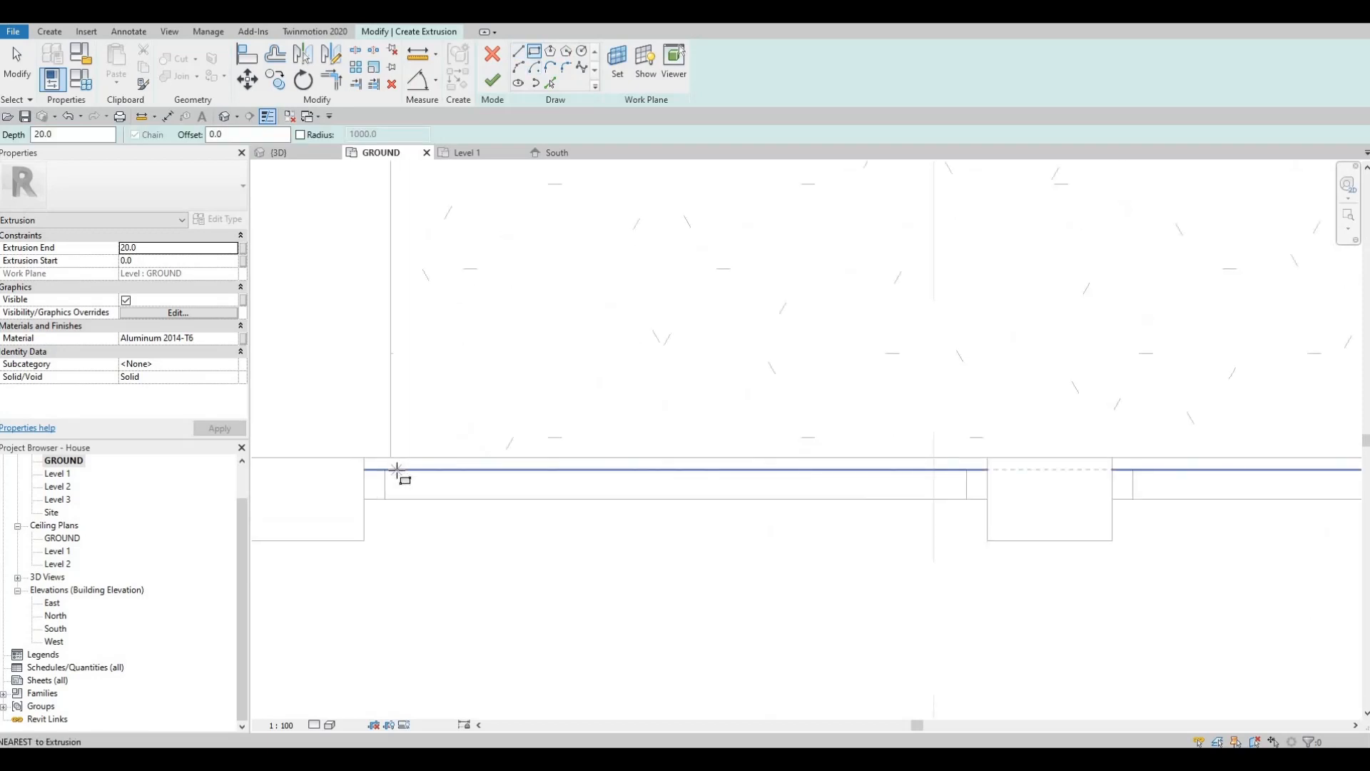
left_click(617, 64)
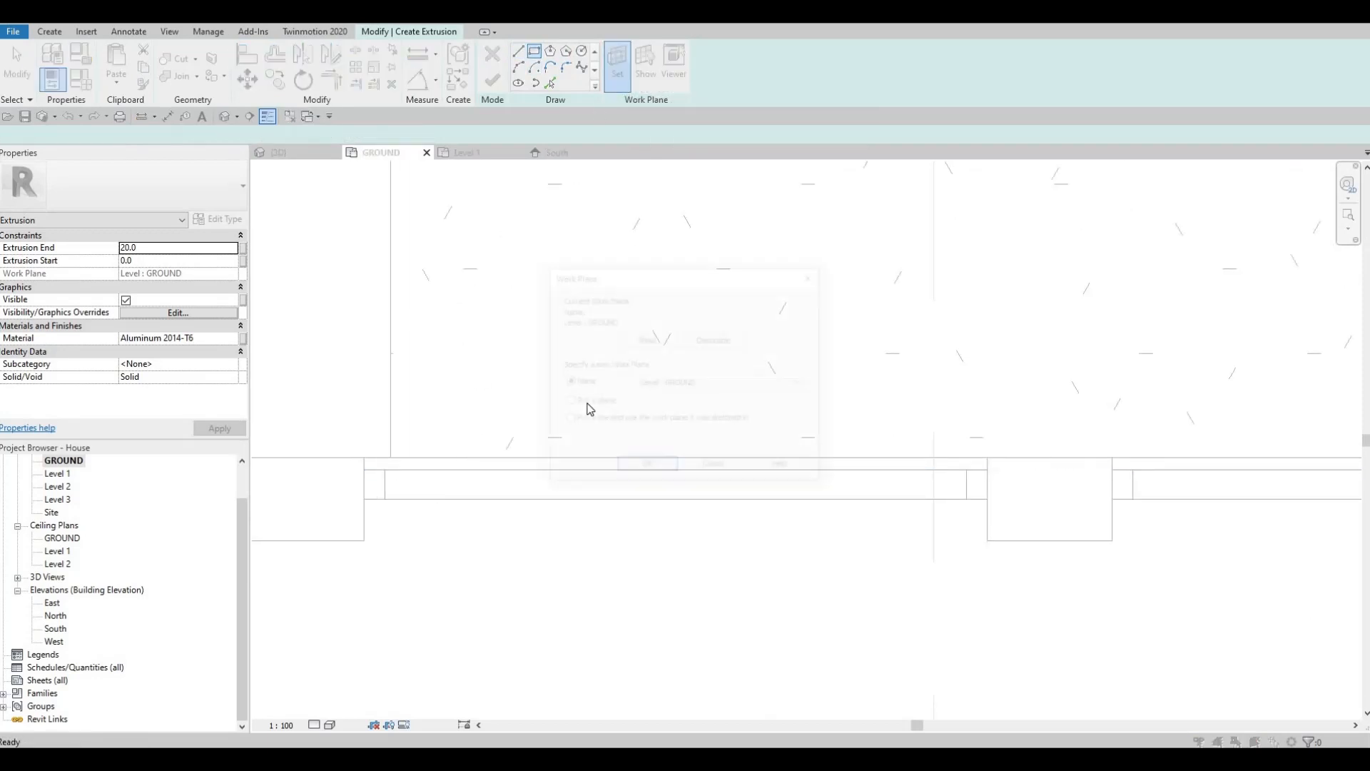
key("Return")
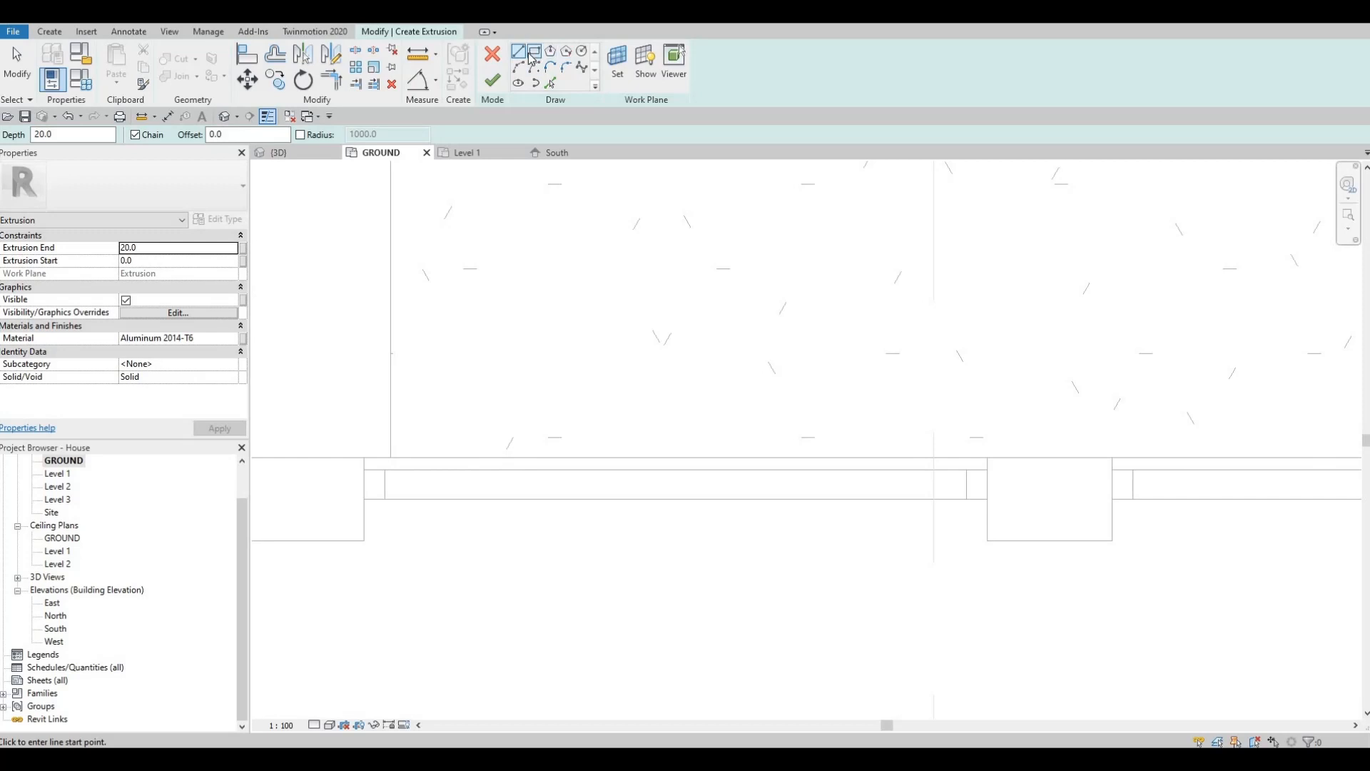
Sketch a slat rectangle about 21 mm wide and 71.5 mm deep inside the small gate frame, near its left end.
left_click(531, 56)
scroll(400, 471, "up", 2)
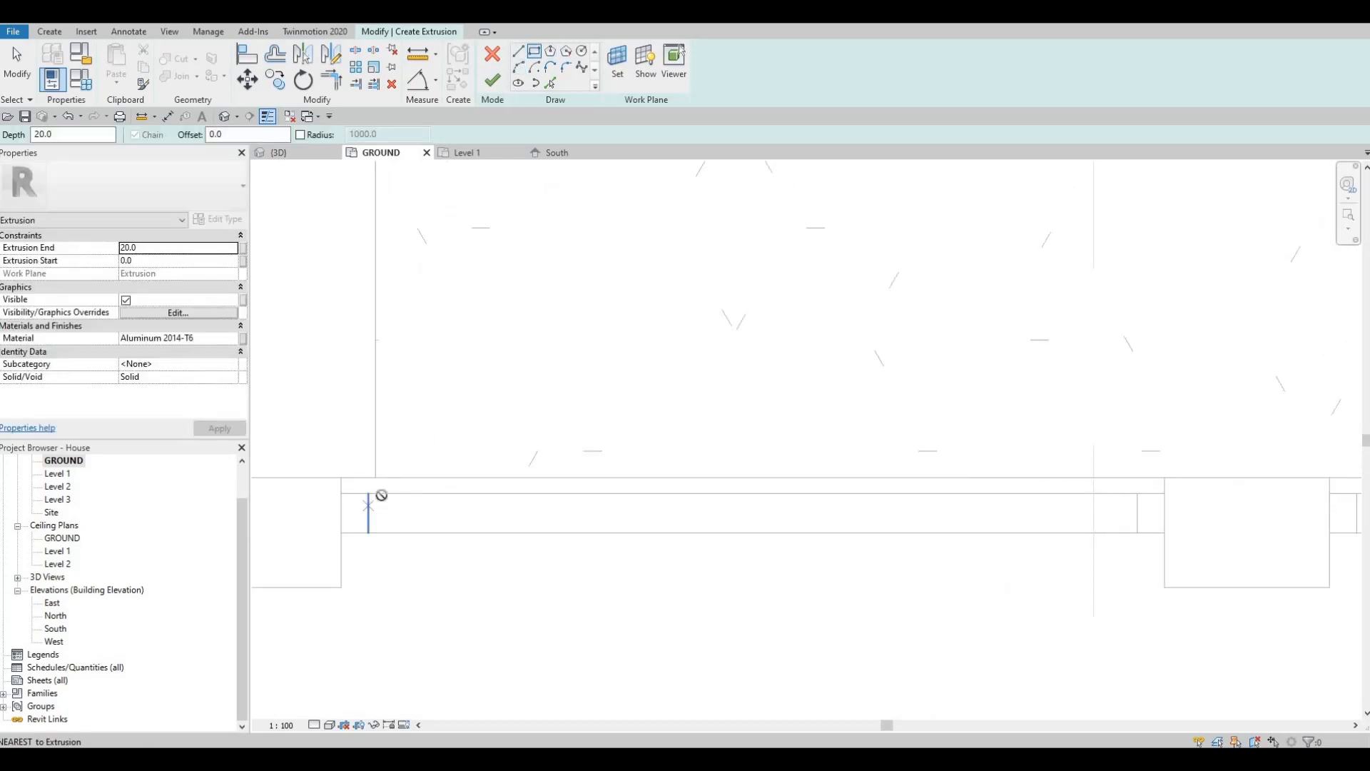
left_click(382, 495)
left_click(393, 533)
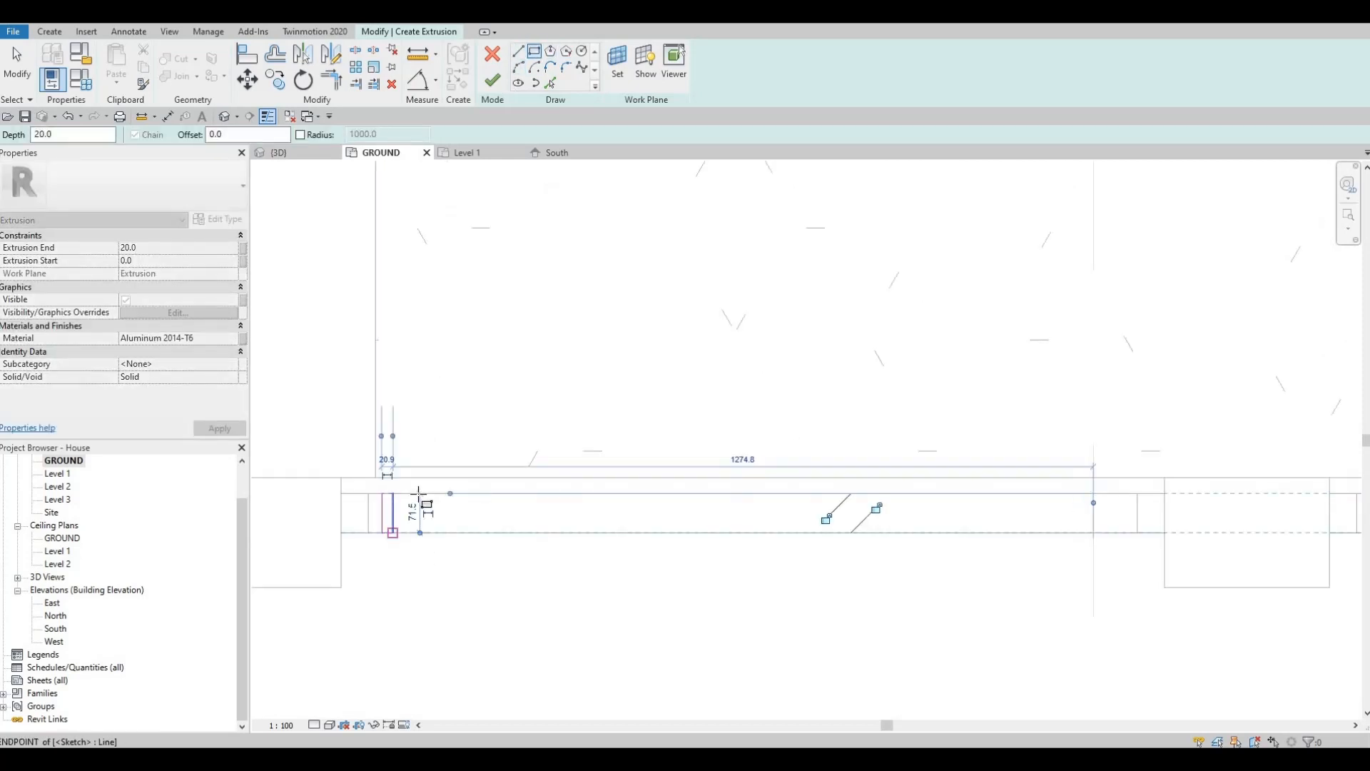
key("Escape")
key("Escape")
Set the slat rectangle's width to 20 mm and finish the extrusion.
left_click(394, 515)
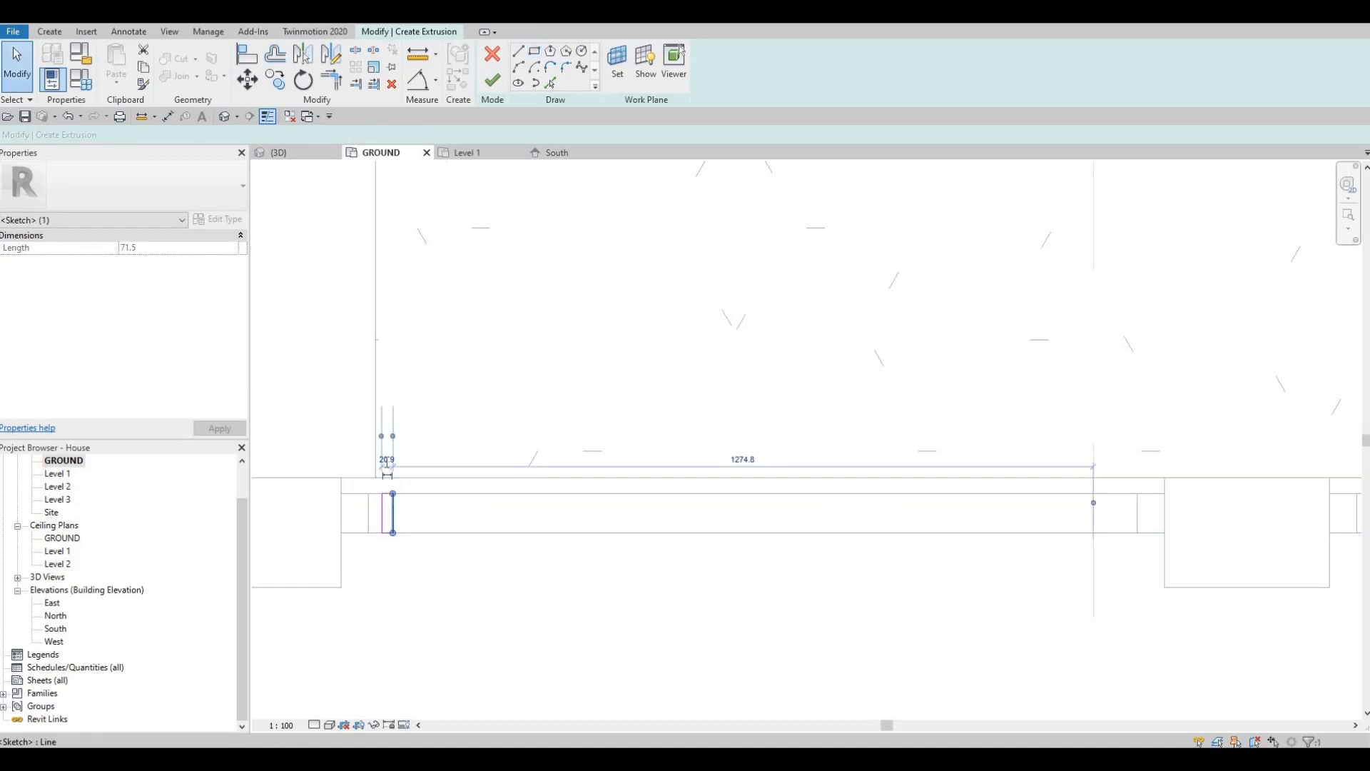
left_click(386, 460)
type("2")
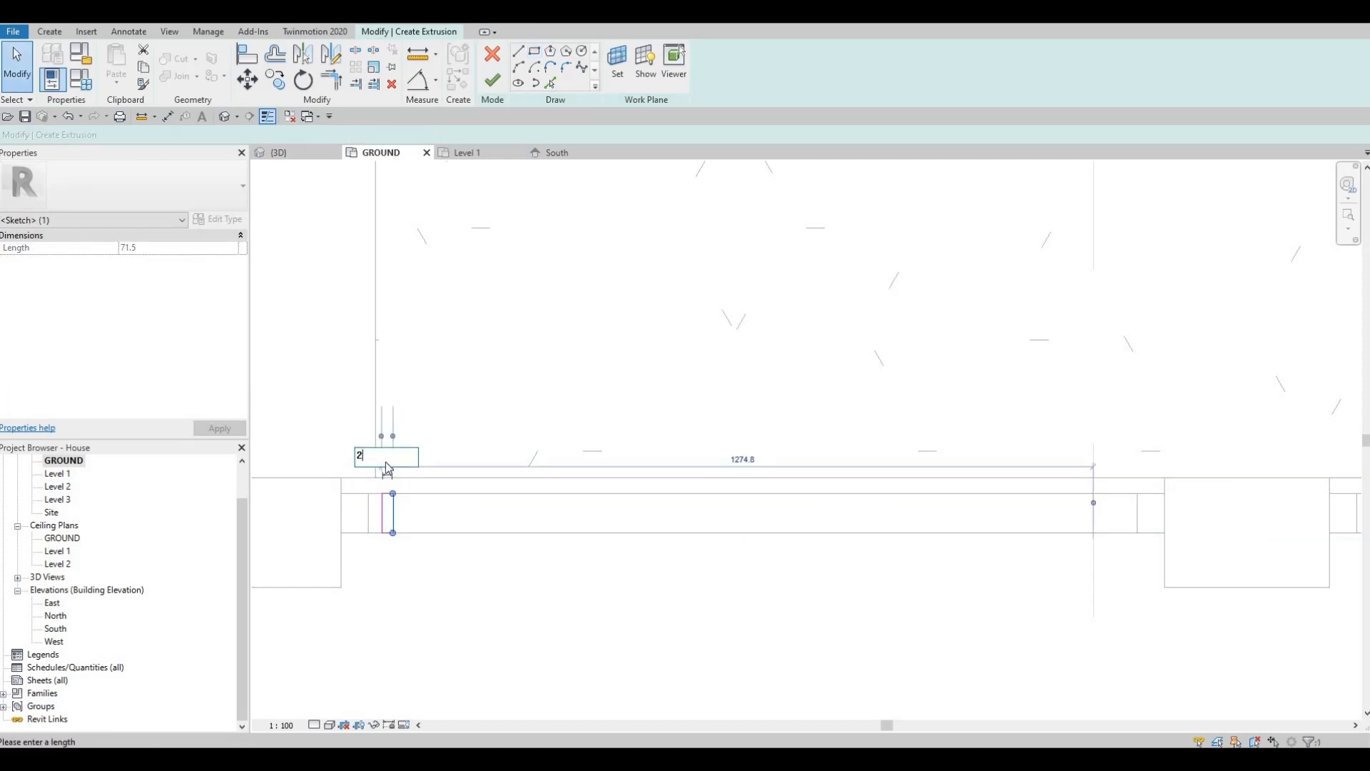
type("0")
key("Return")
key("Escape")
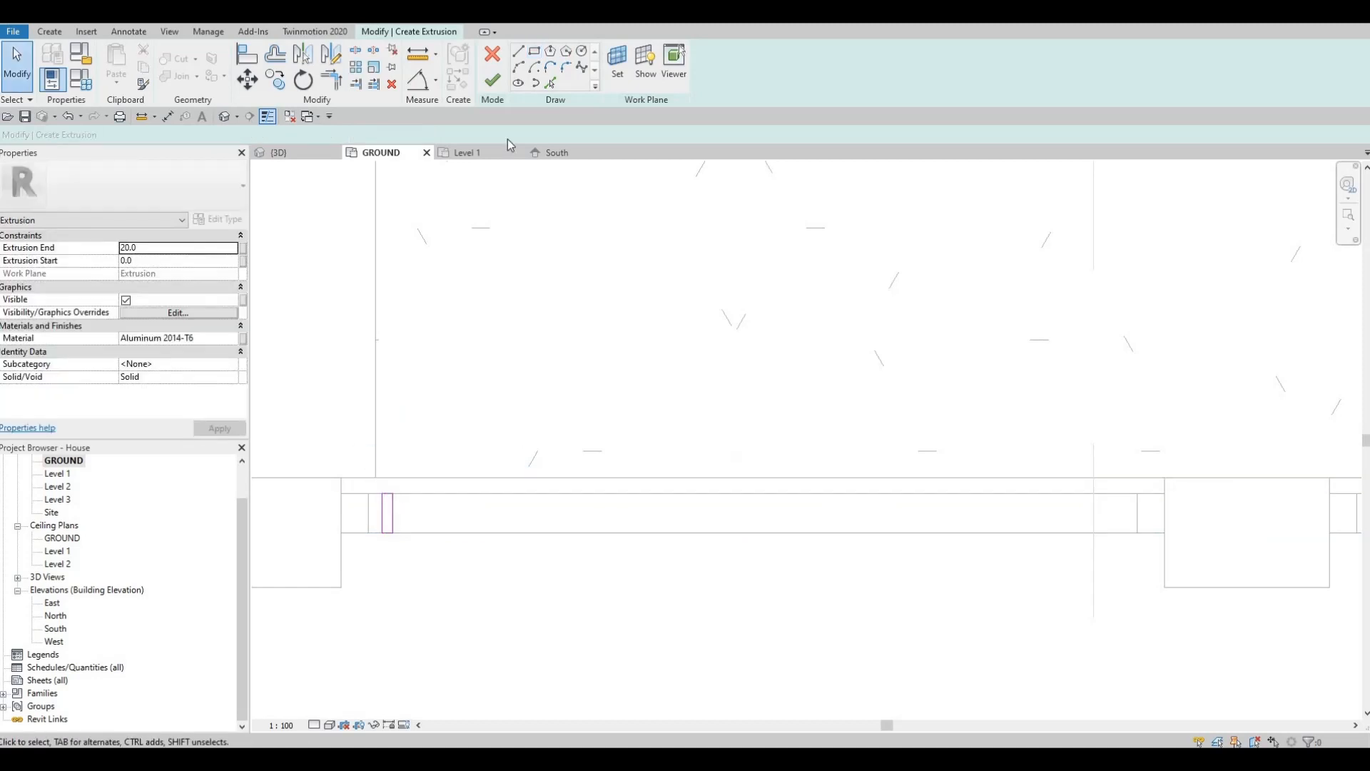
left_click(493, 80)
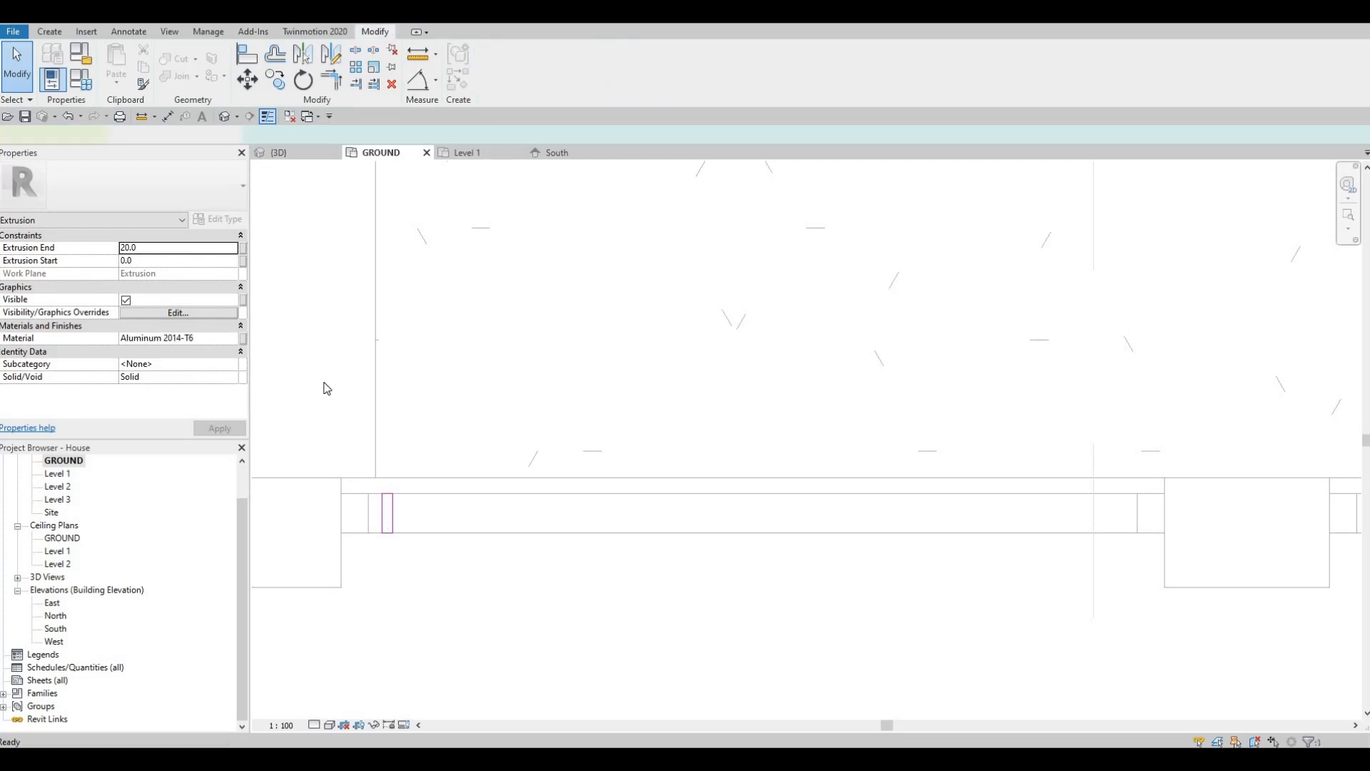
Array the slat along the small gate frame with the last copy near the opposite end, and set the count to 20.
left_click(356, 68)
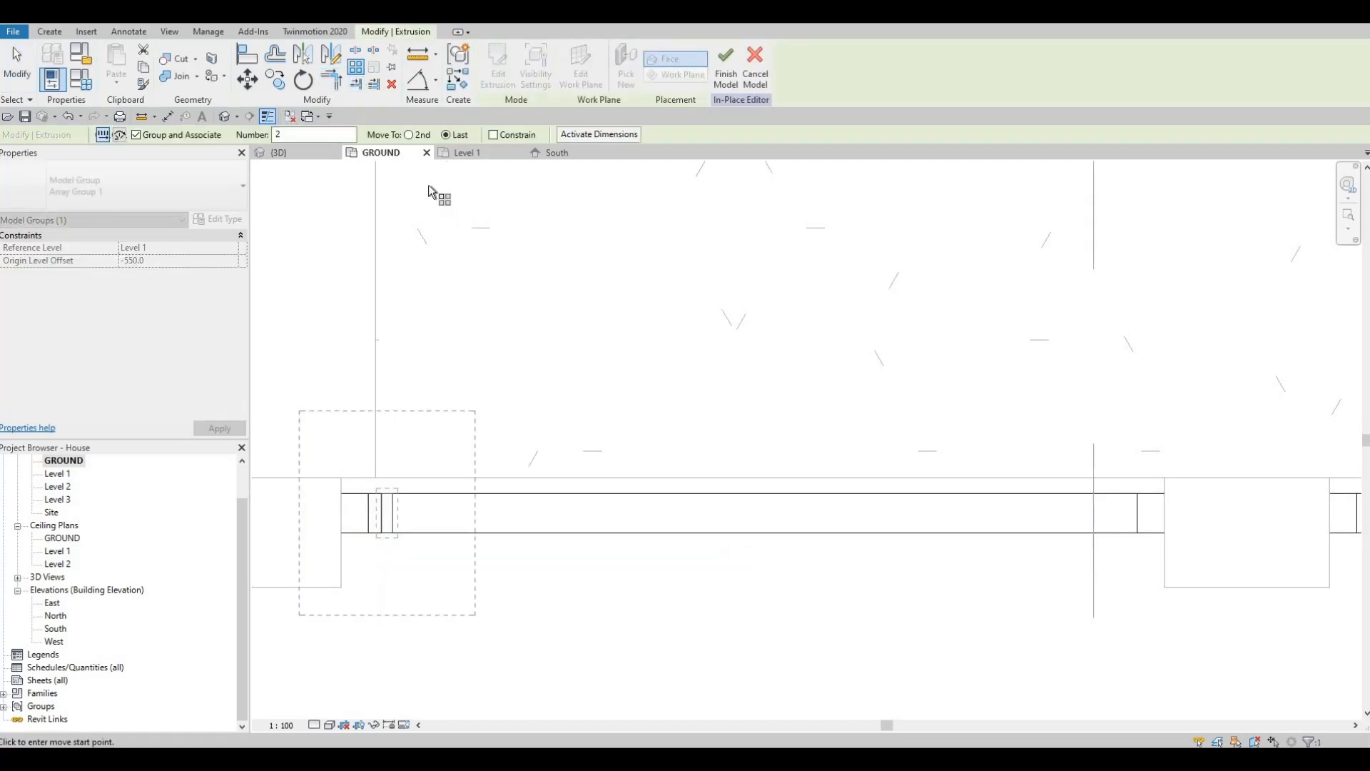
left_click(387, 492)
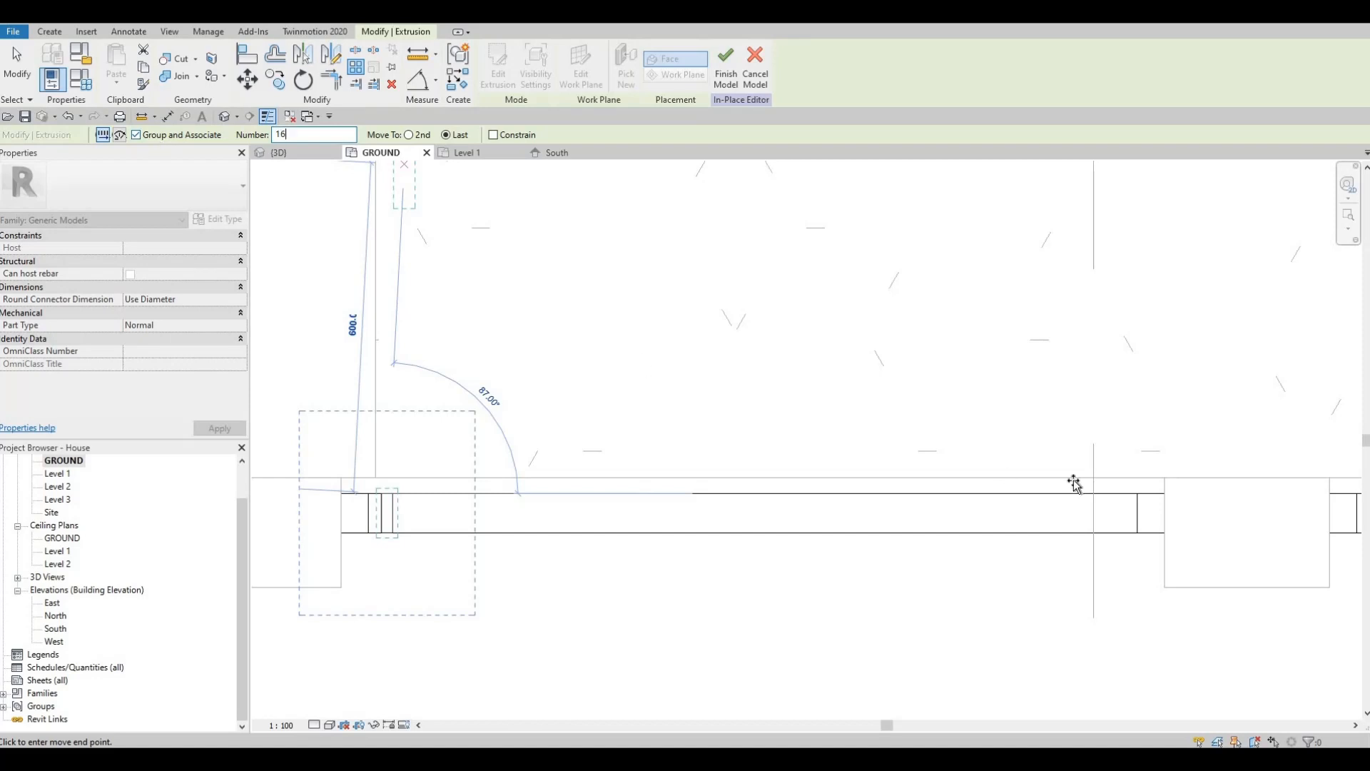
left_click(1124, 492)
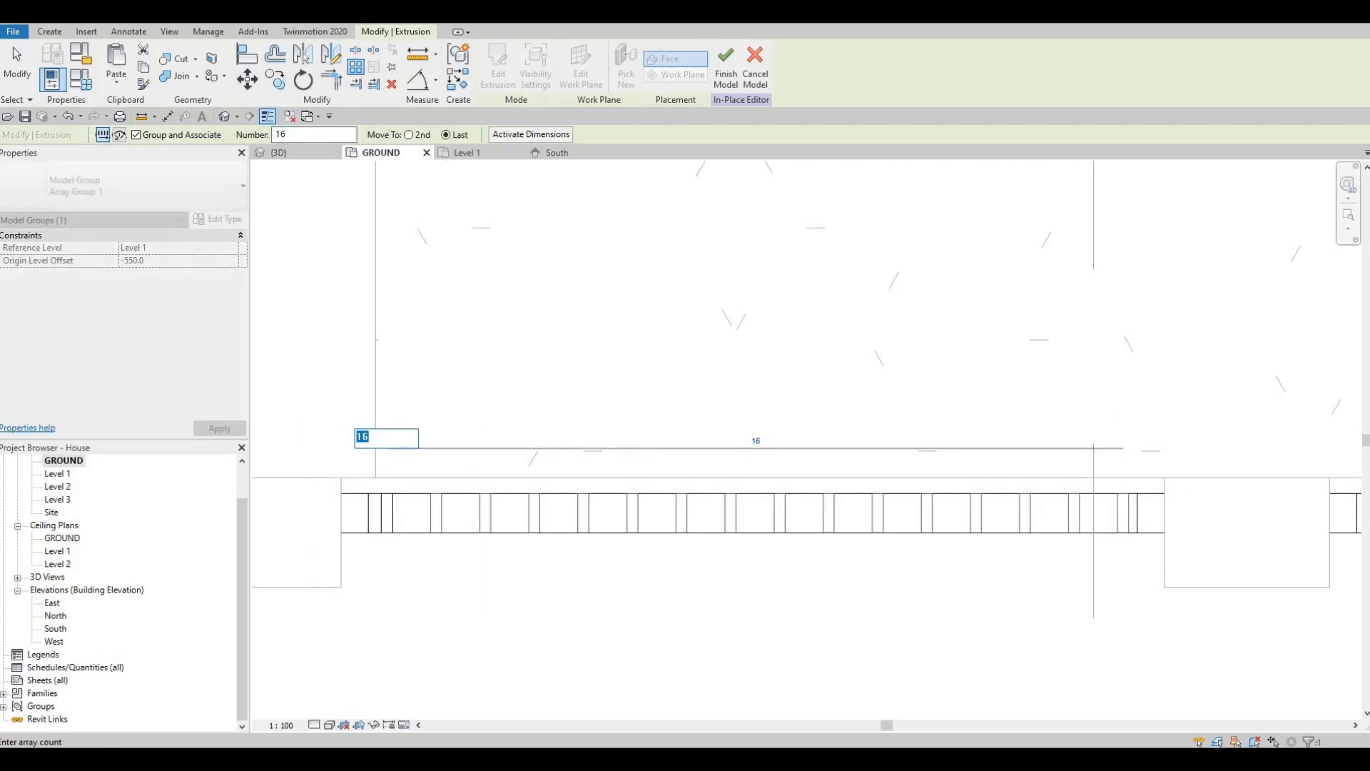
type("20")
key("Return")
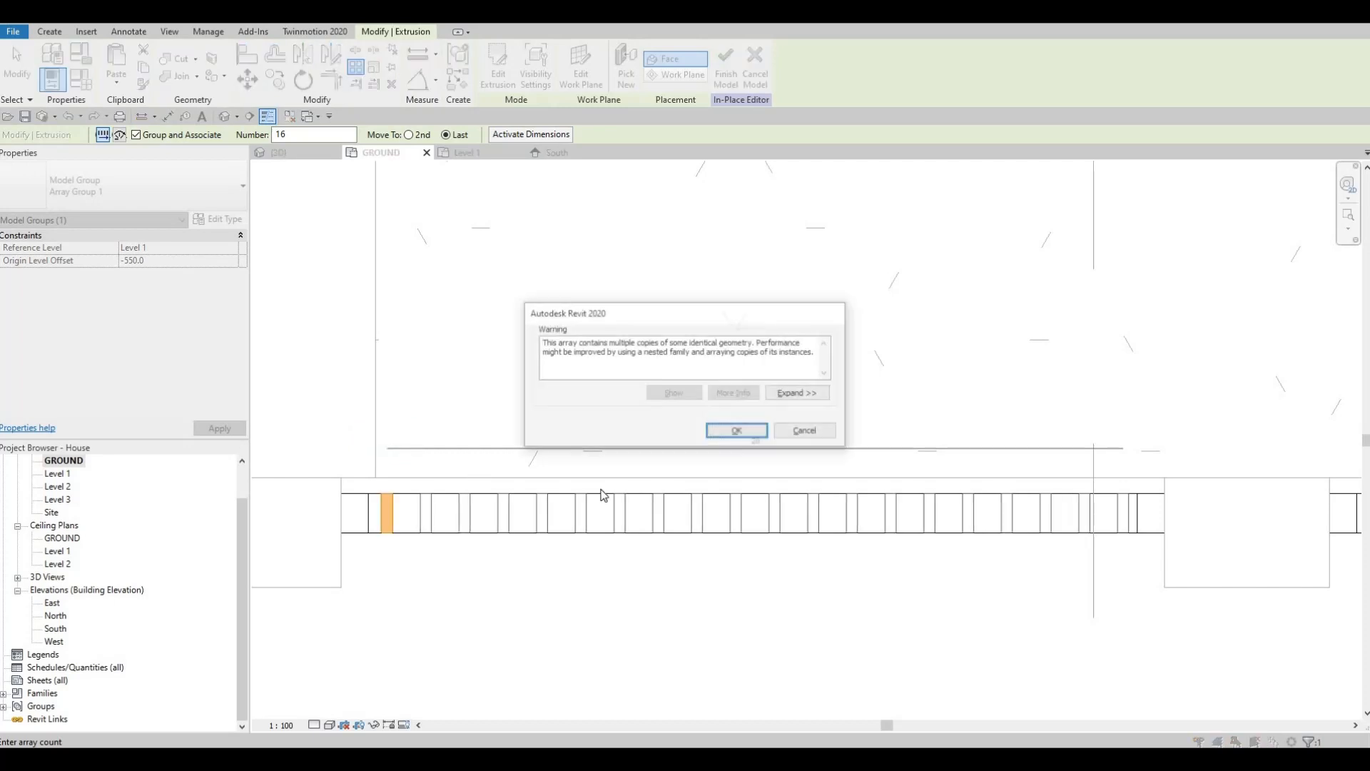
Set the slat array's count to 30 and finish the in-place model.
left_click(757, 436)
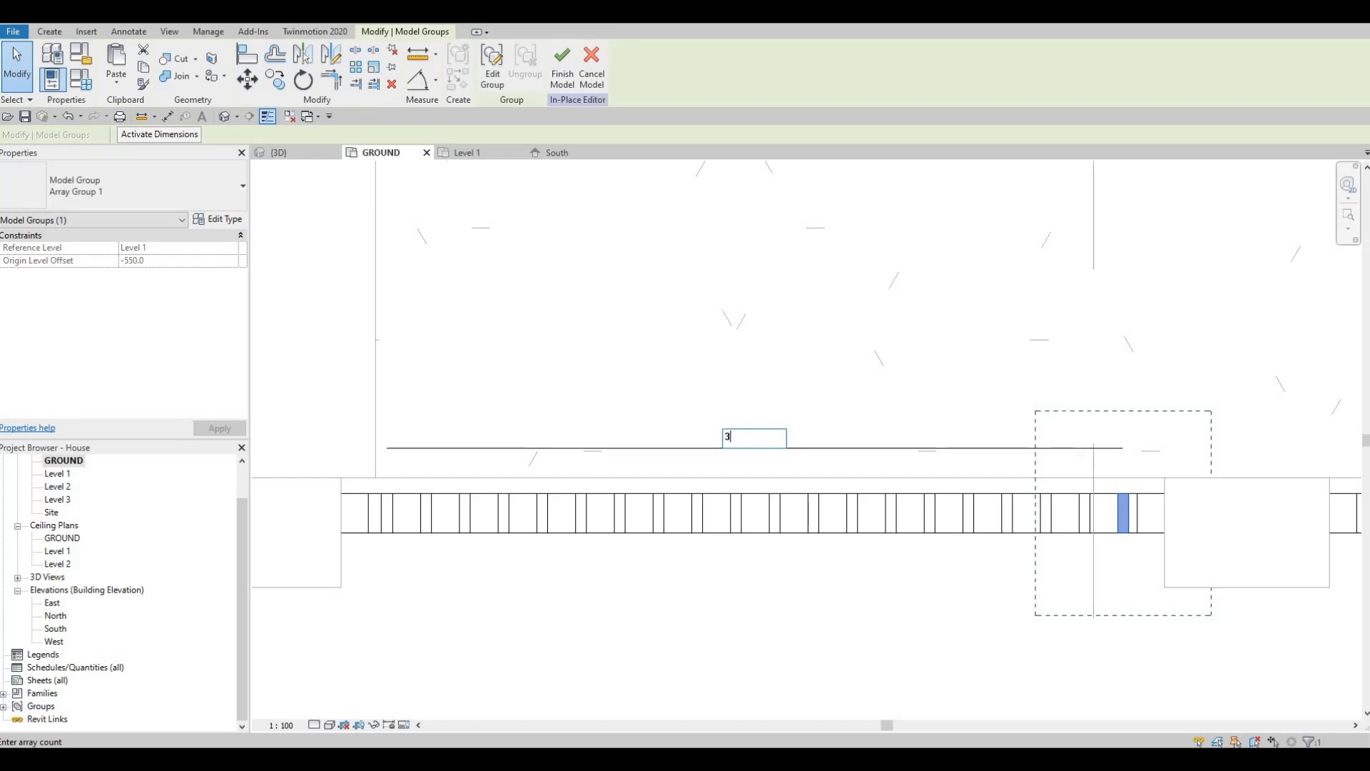
type("30")
key("Return")
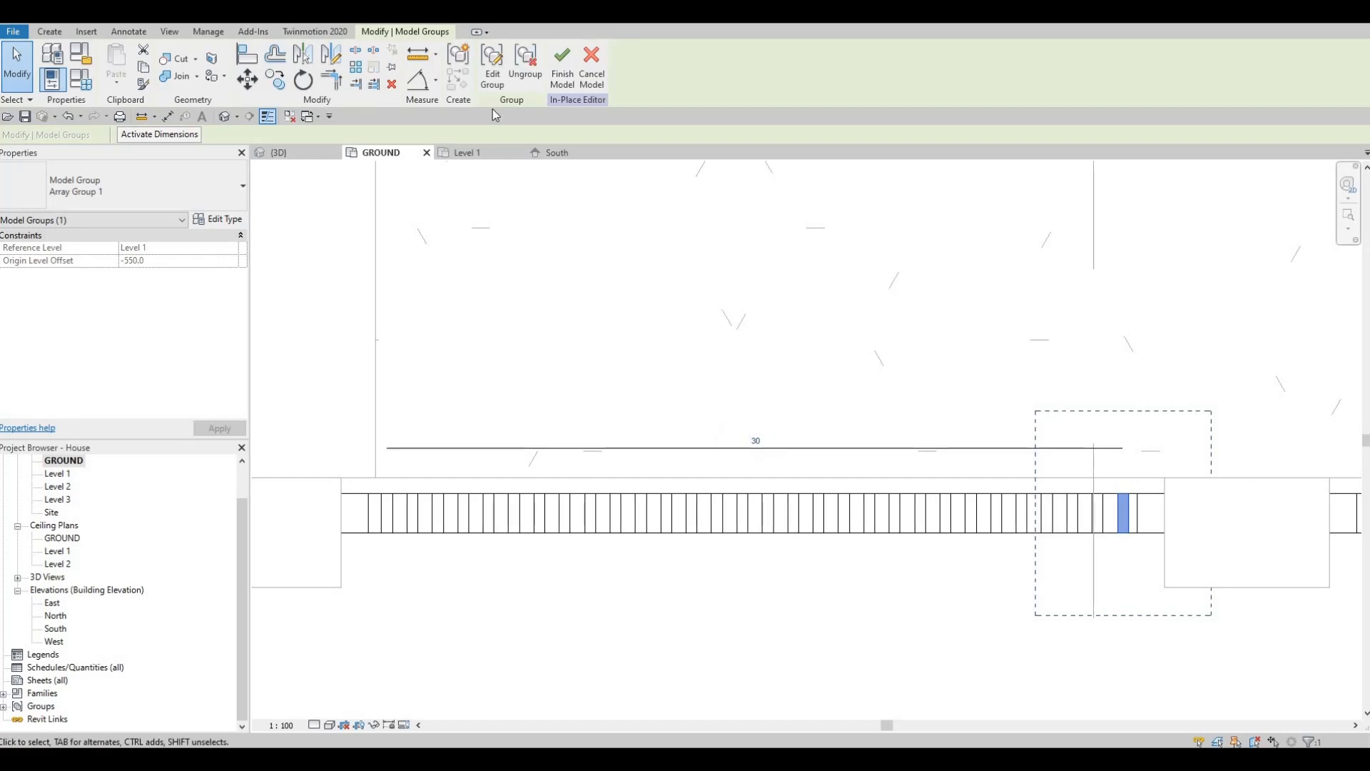
left_click(563, 72)
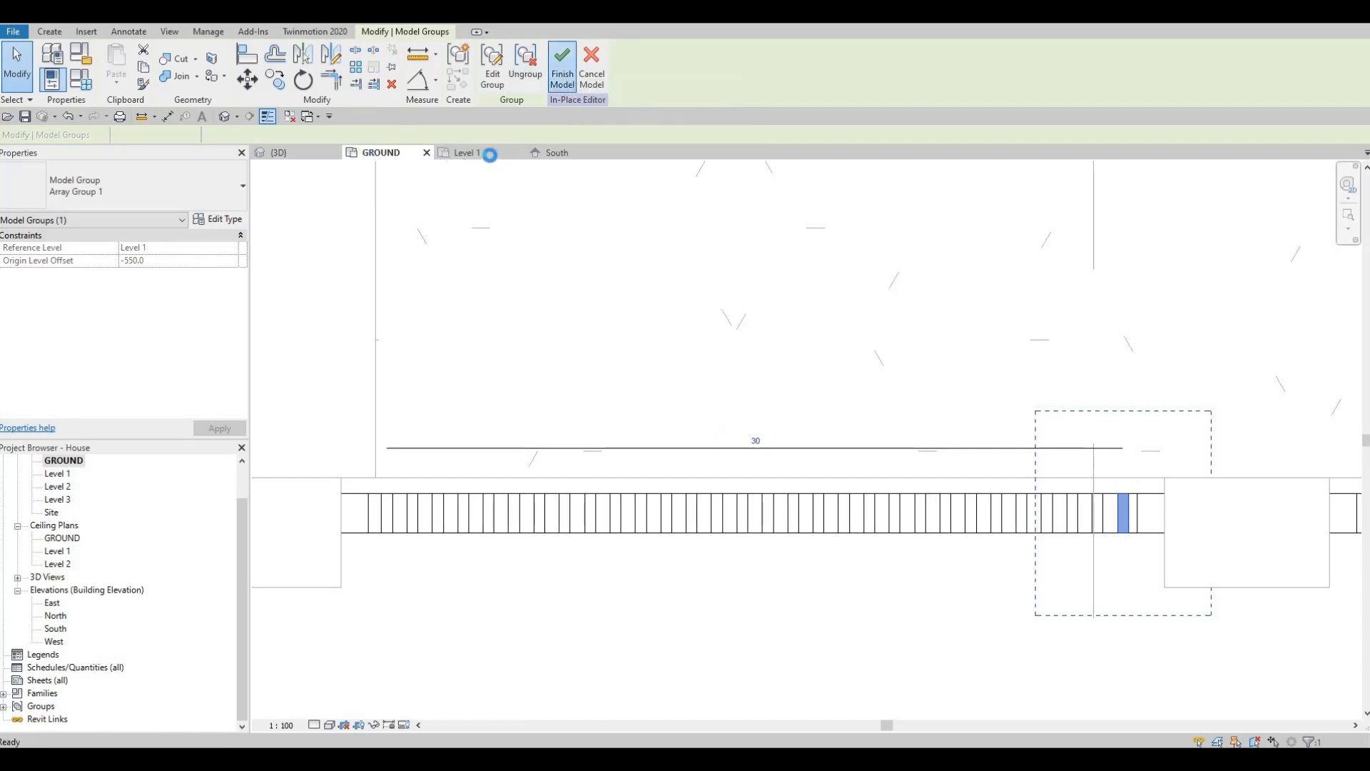
Try to stretch the short slats in the small gate up to the frame's top rail in the 3D view.
left_click(228, 119)
scroll(628, 500, "up", 3)
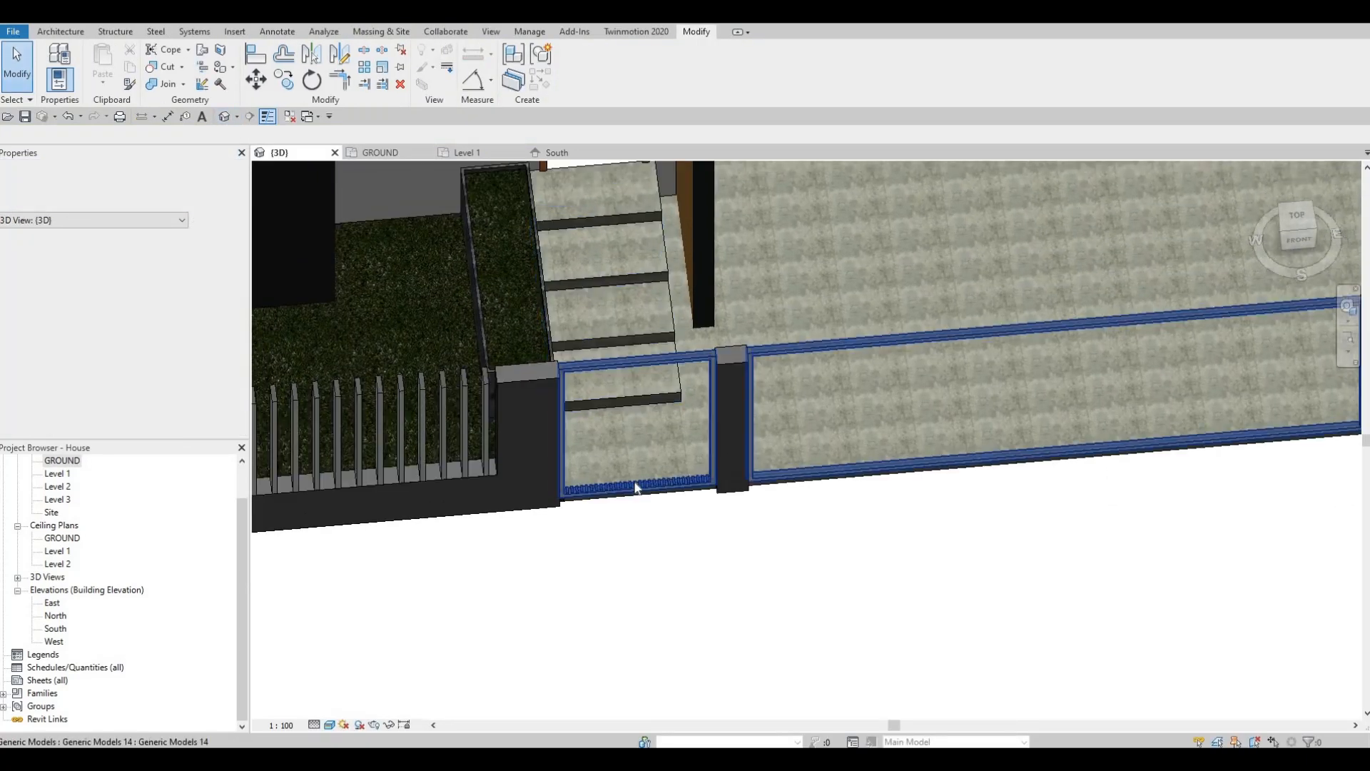
left_click(650, 471)
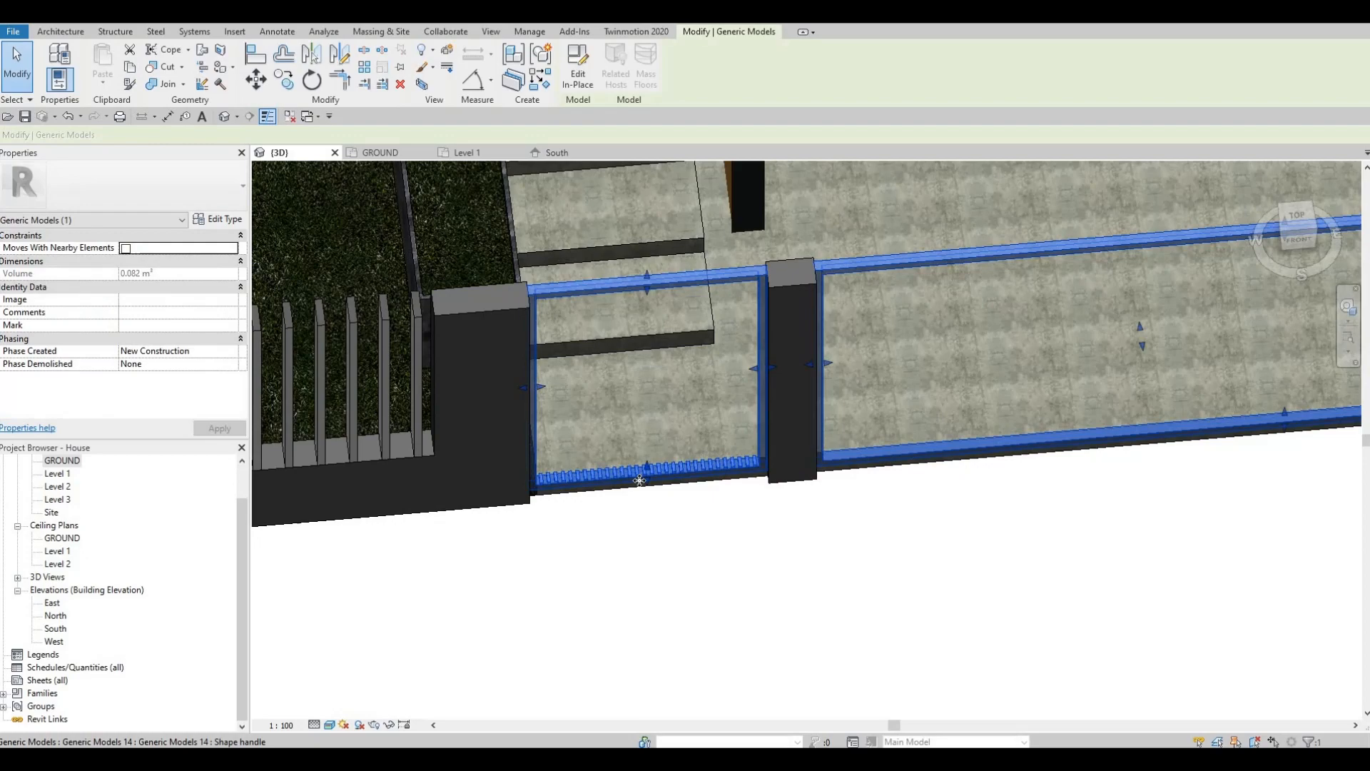
left_click(708, 447)
middle_click_drag(711, 456, 726, 528, "shift")
scroll(728, 533, "up", 2)
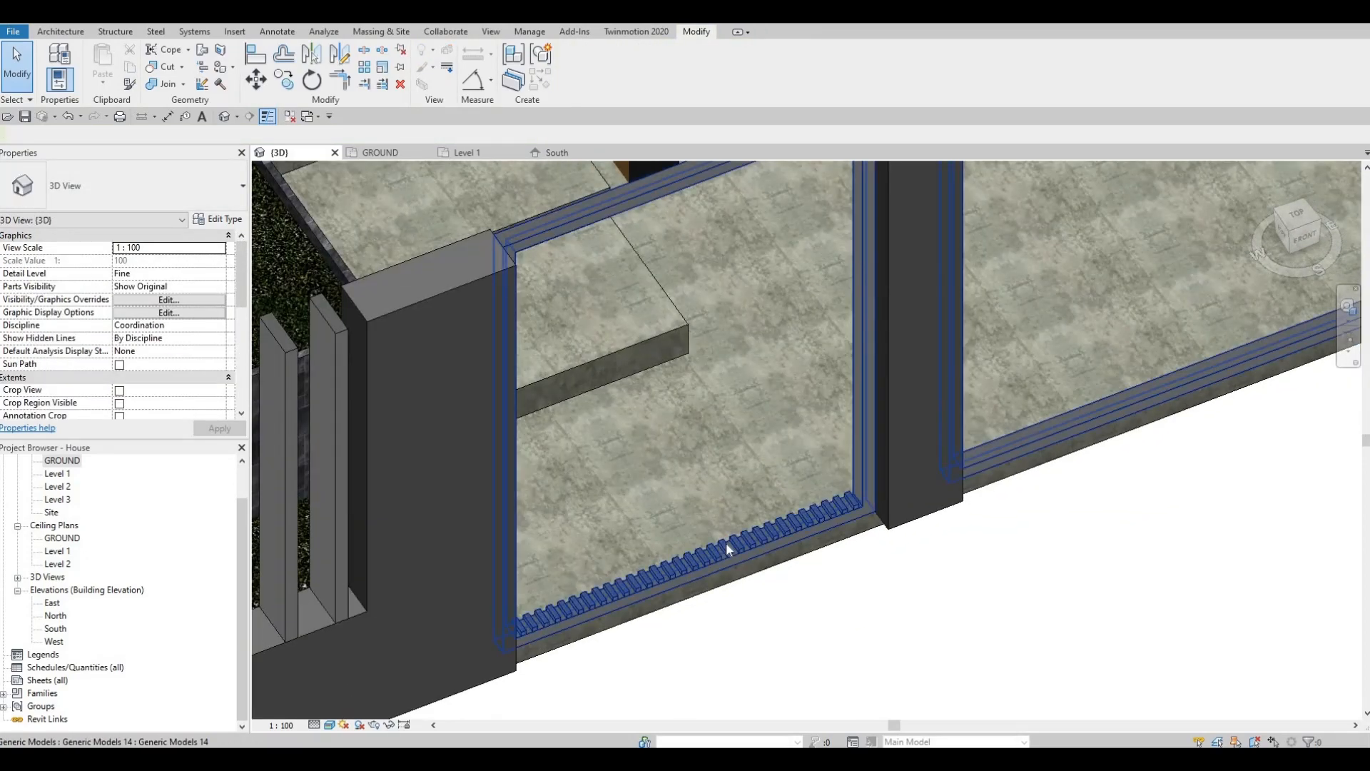
left_click(685, 551)
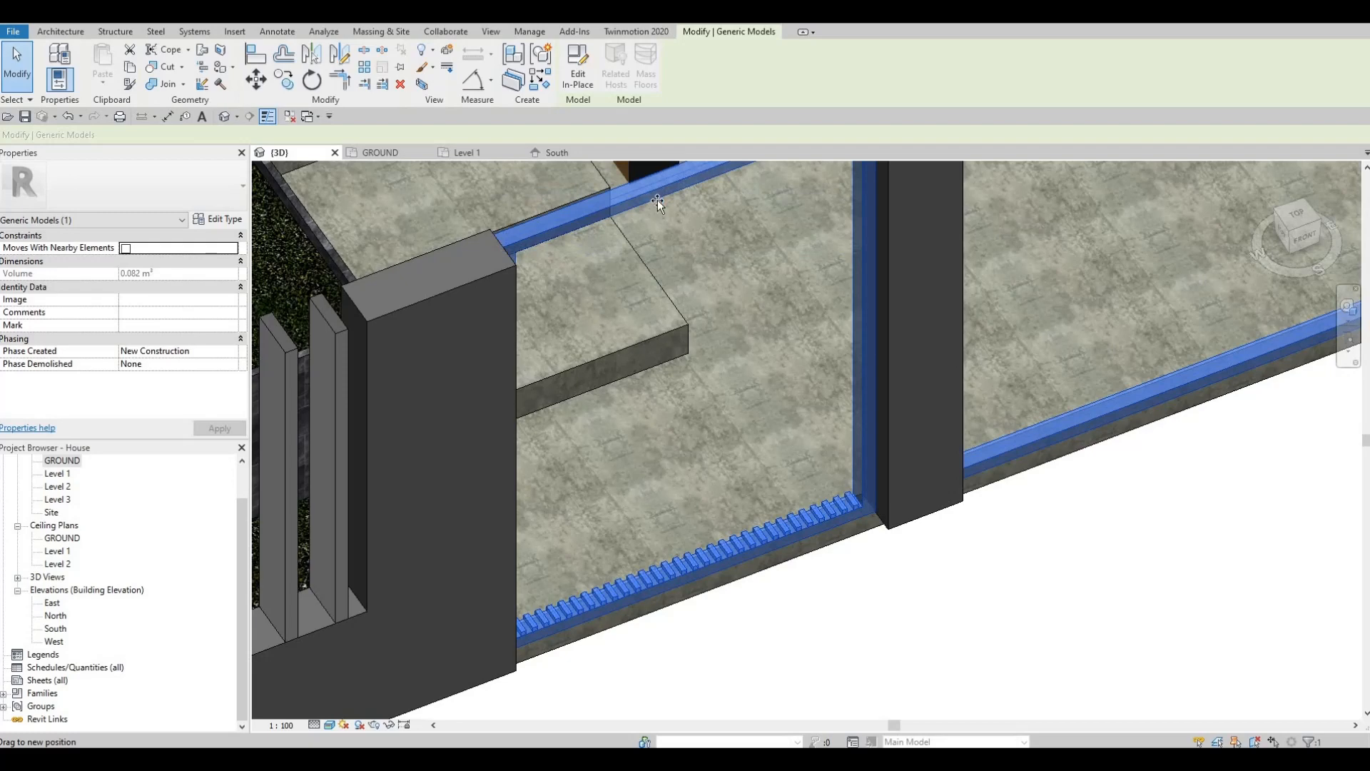
left_click(668, 293)
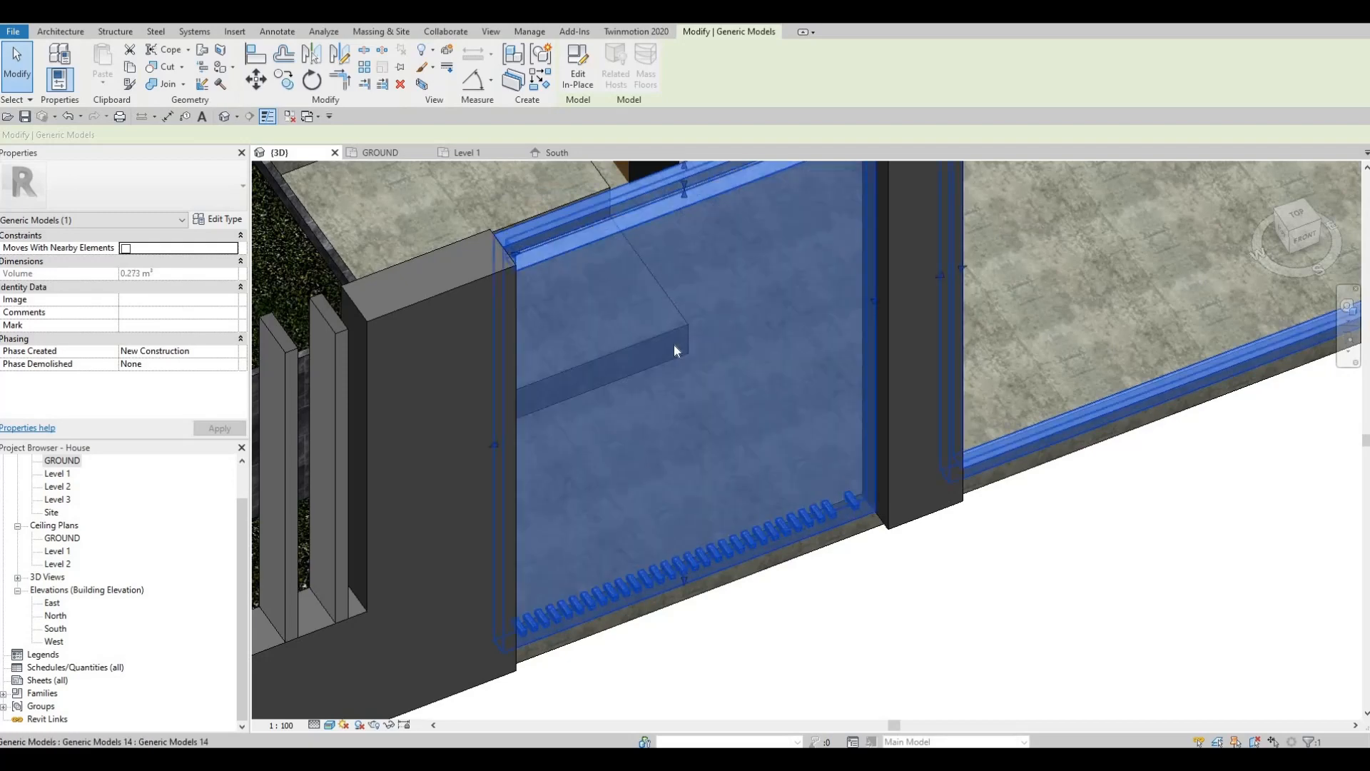
Reopen the boundary wall's gate model for in-place editing.
key("Escape")
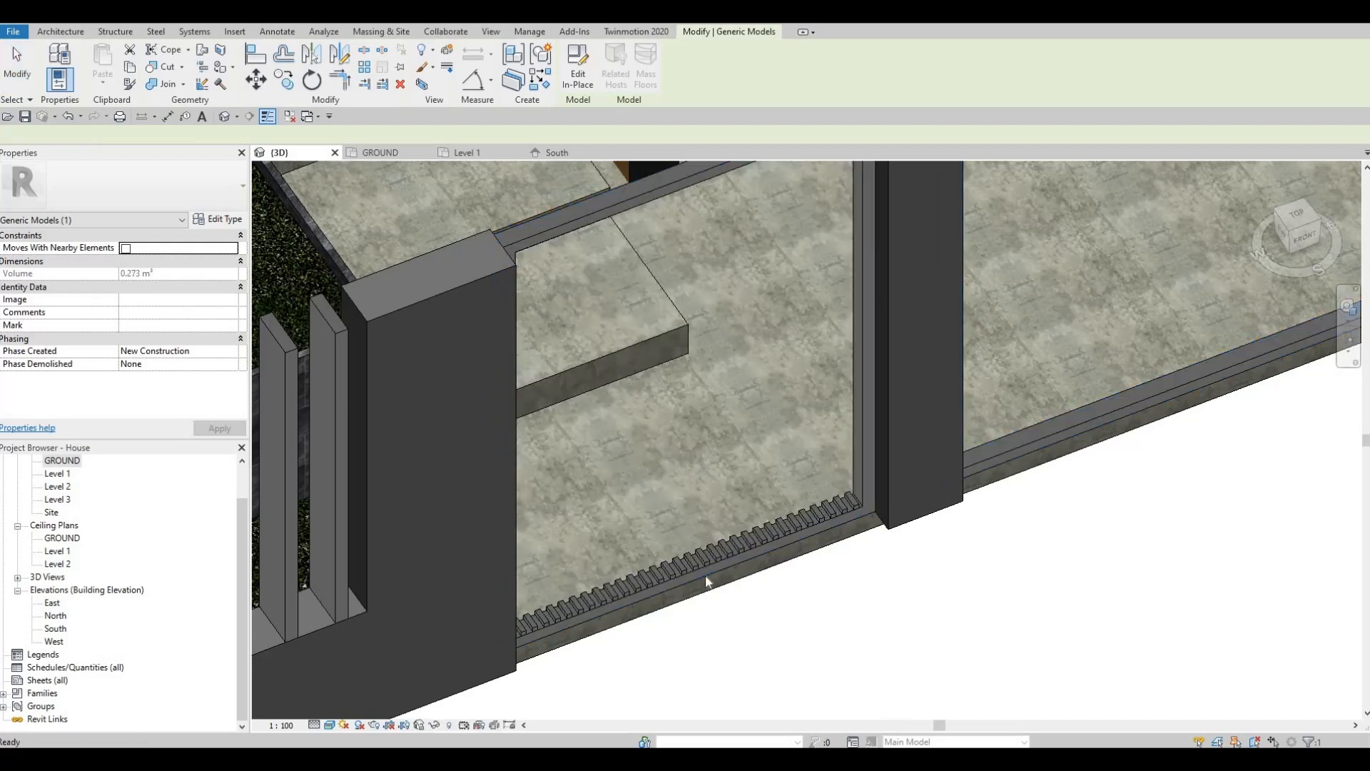
left_click(714, 561)
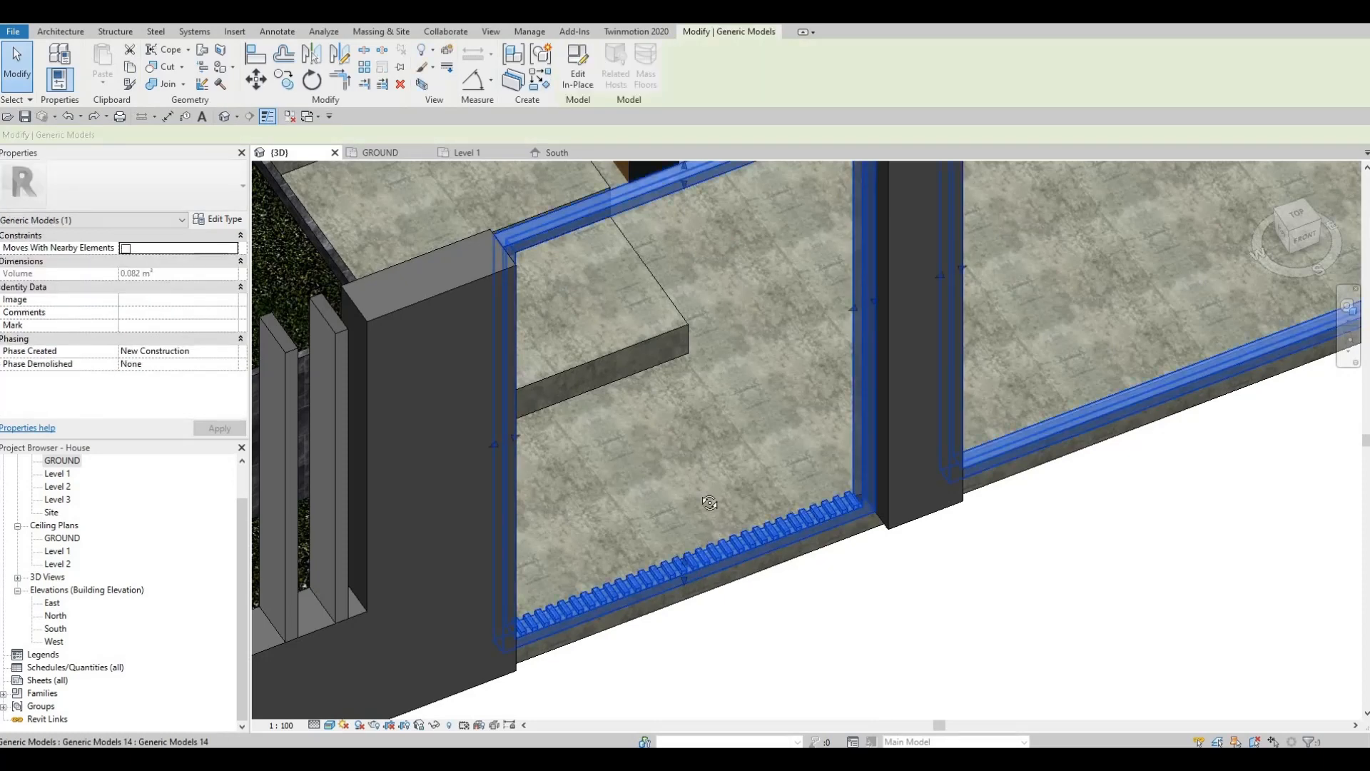
scroll(688, 471, "up", 4)
key("Escape")
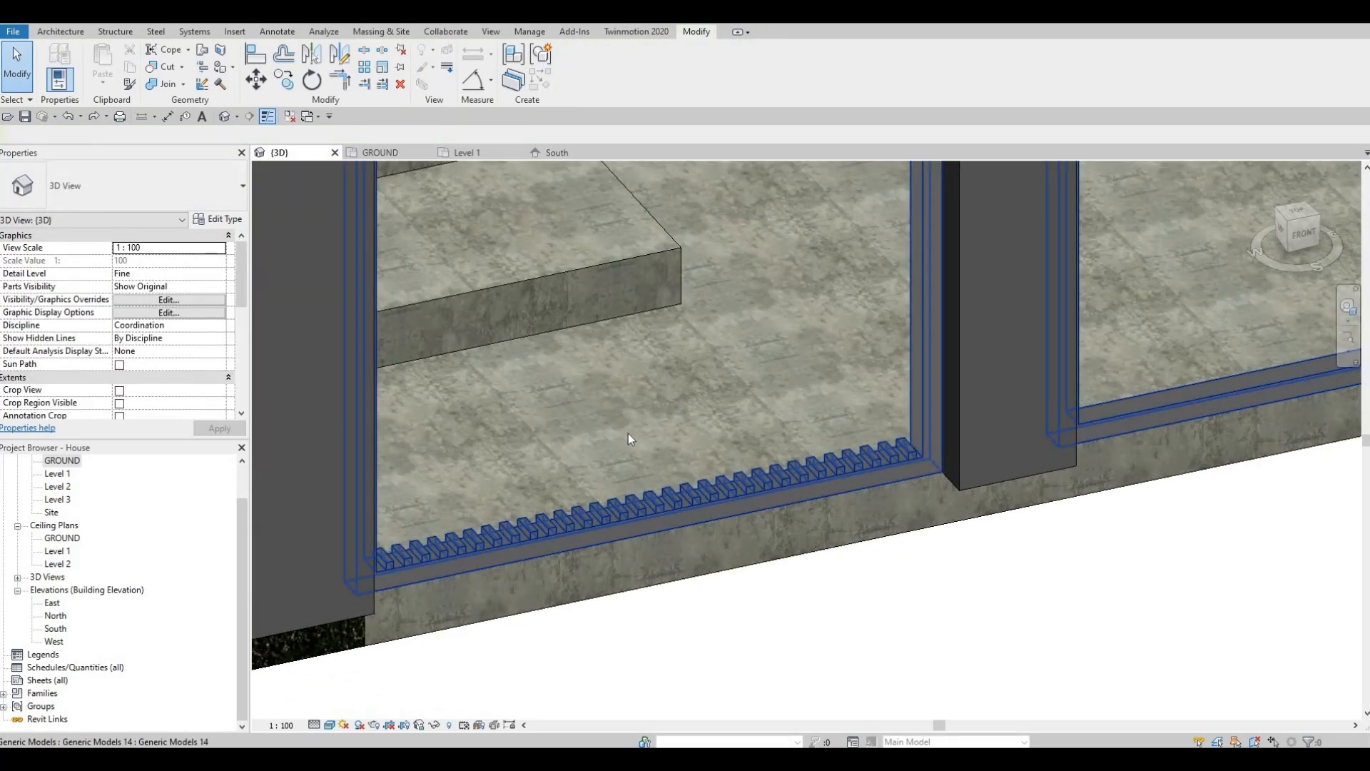
left_click(598, 534)
left_click(579, 84)
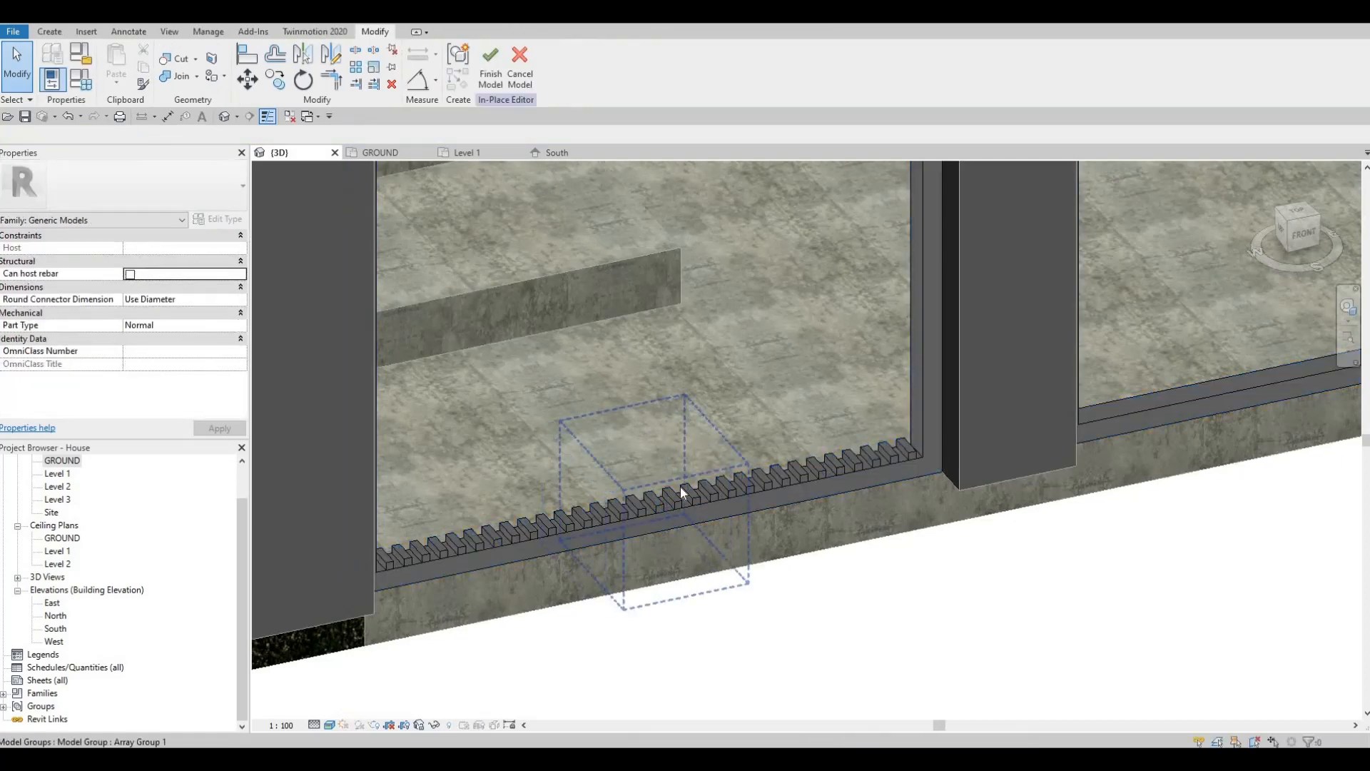
Open the array group of the first short slat beside the wall in the pedestrian gate for editing.
scroll(669, 482, "up", 1)
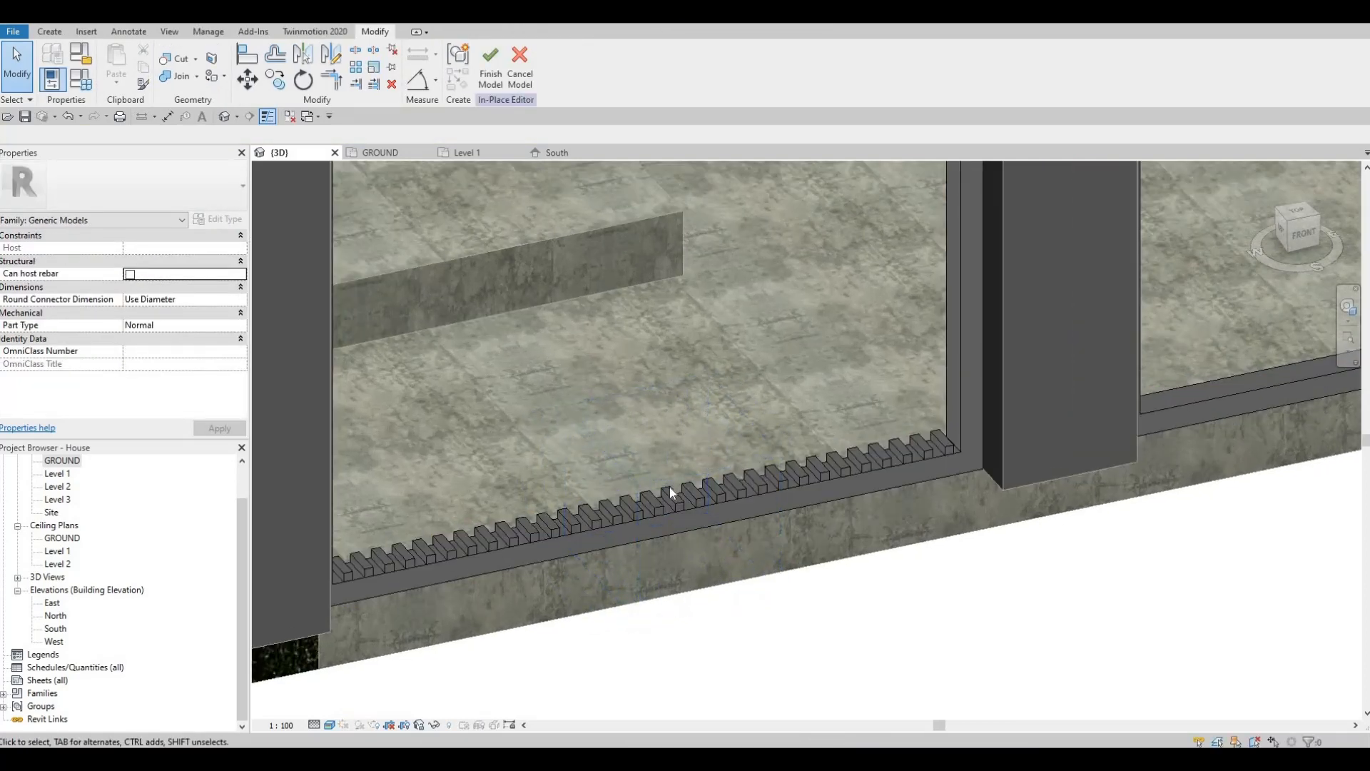
left_click(667, 474)
scroll(605, 364, "down", 1)
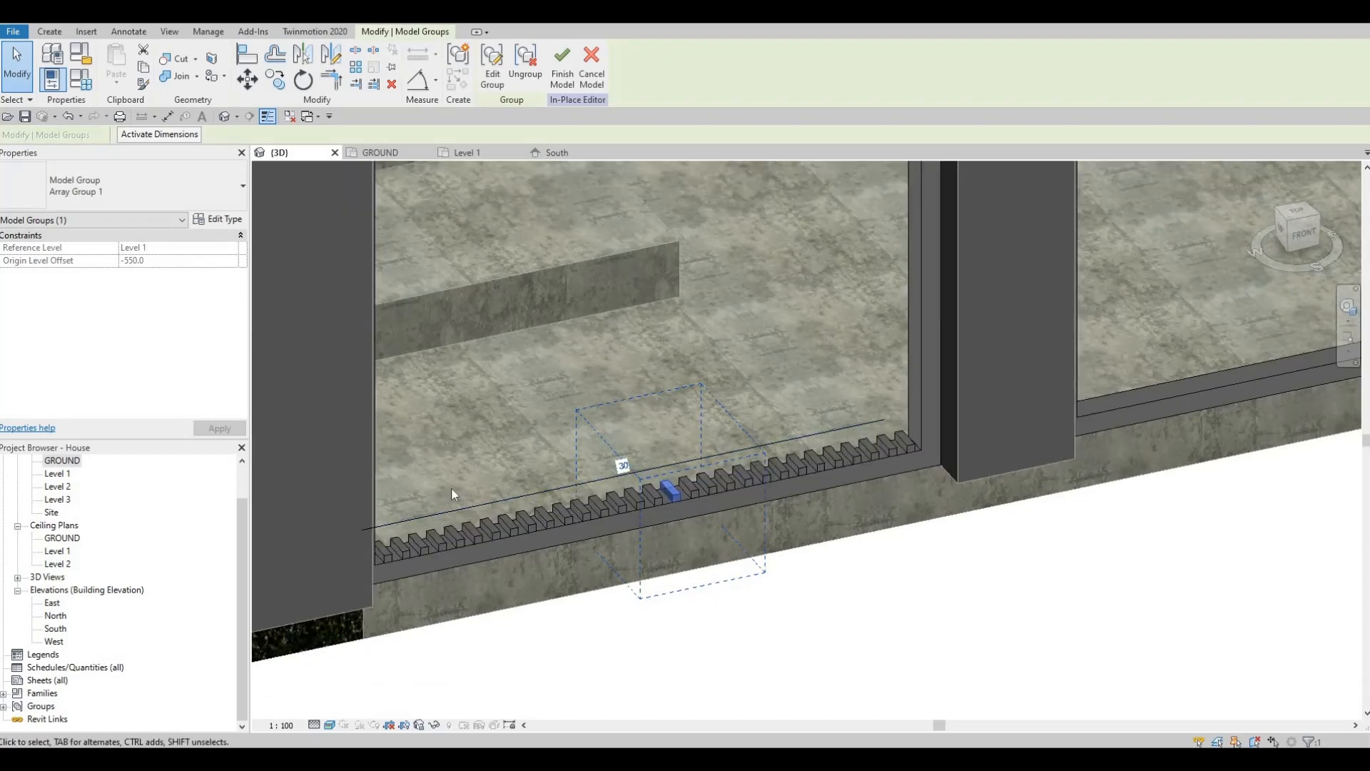
scroll(446, 491, "down", 1)
scroll(402, 526, "up", 1)
left_click(402, 527)
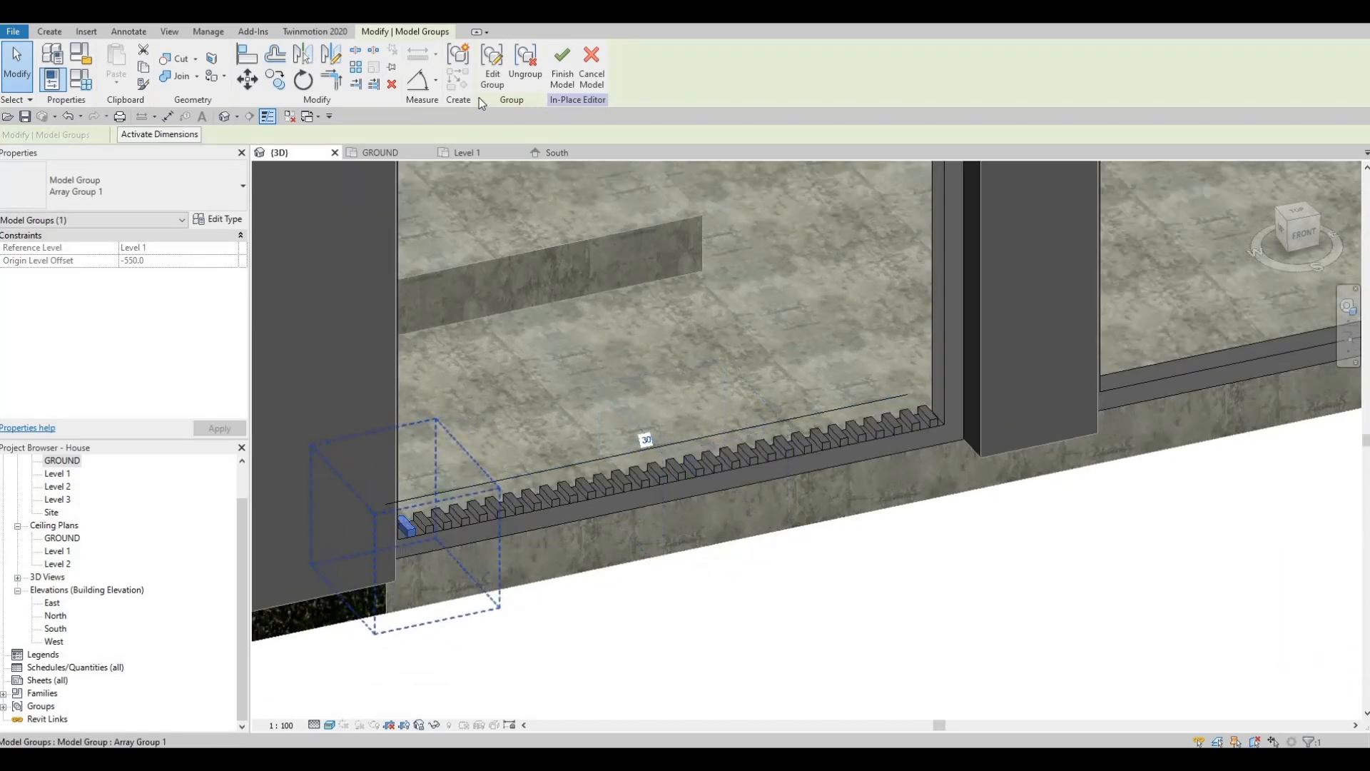
left_click(493, 77)
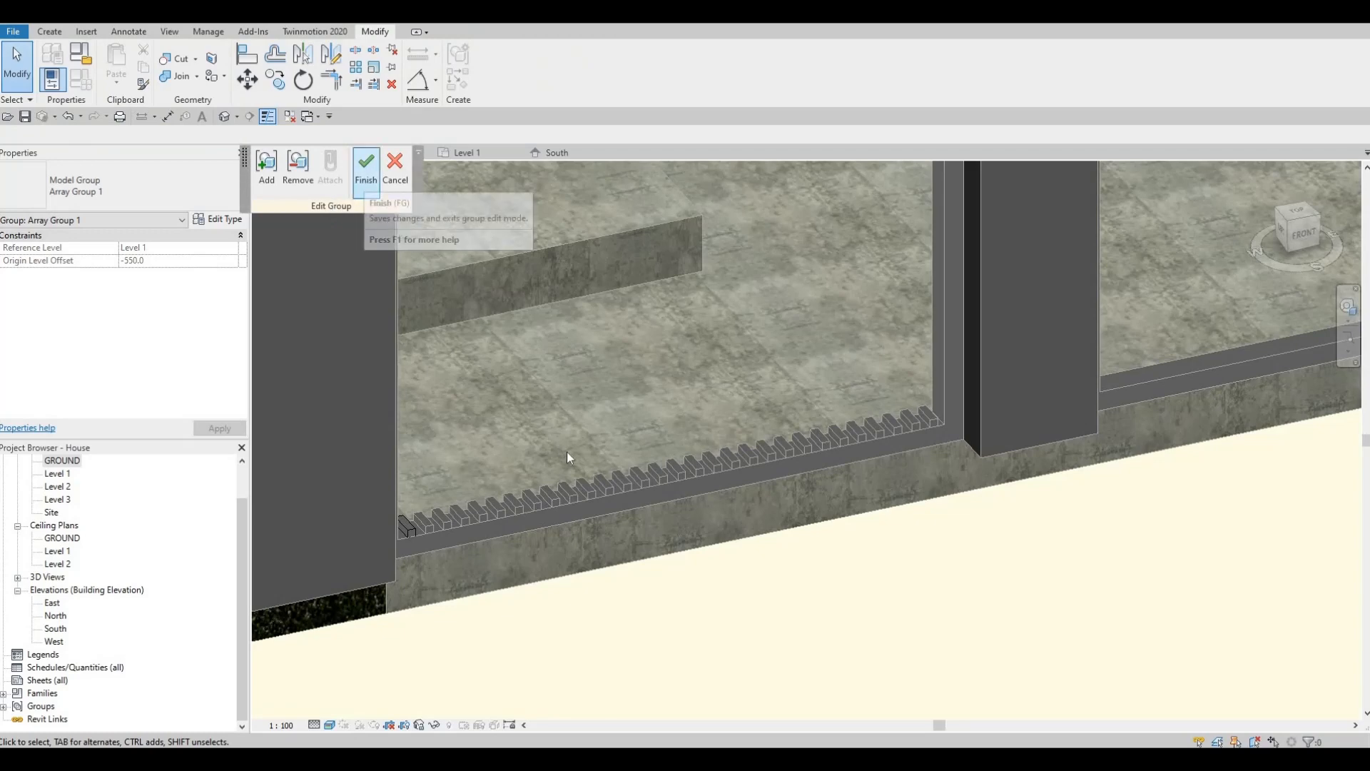
Align the slat's top face to the underside of the pedestrian gate frame's top rail and finish the group edit.
left_click(409, 522)
scroll(596, 481, "down", 2)
middle_click_drag(585, 464, 678, 541)
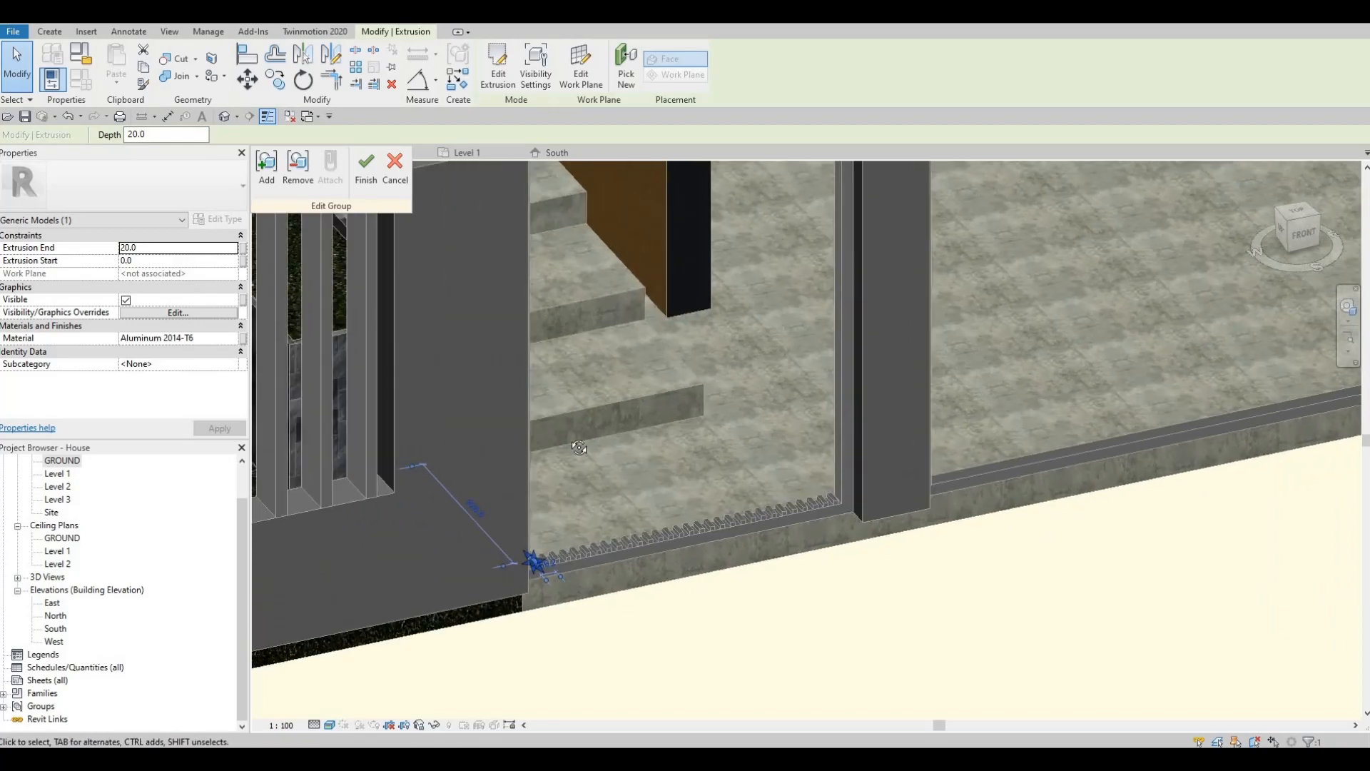
scroll(614, 486, "down", 2)
middle_click_drag(560, 534, 561, 529, "shift")
scroll(561, 533, "up", 2)
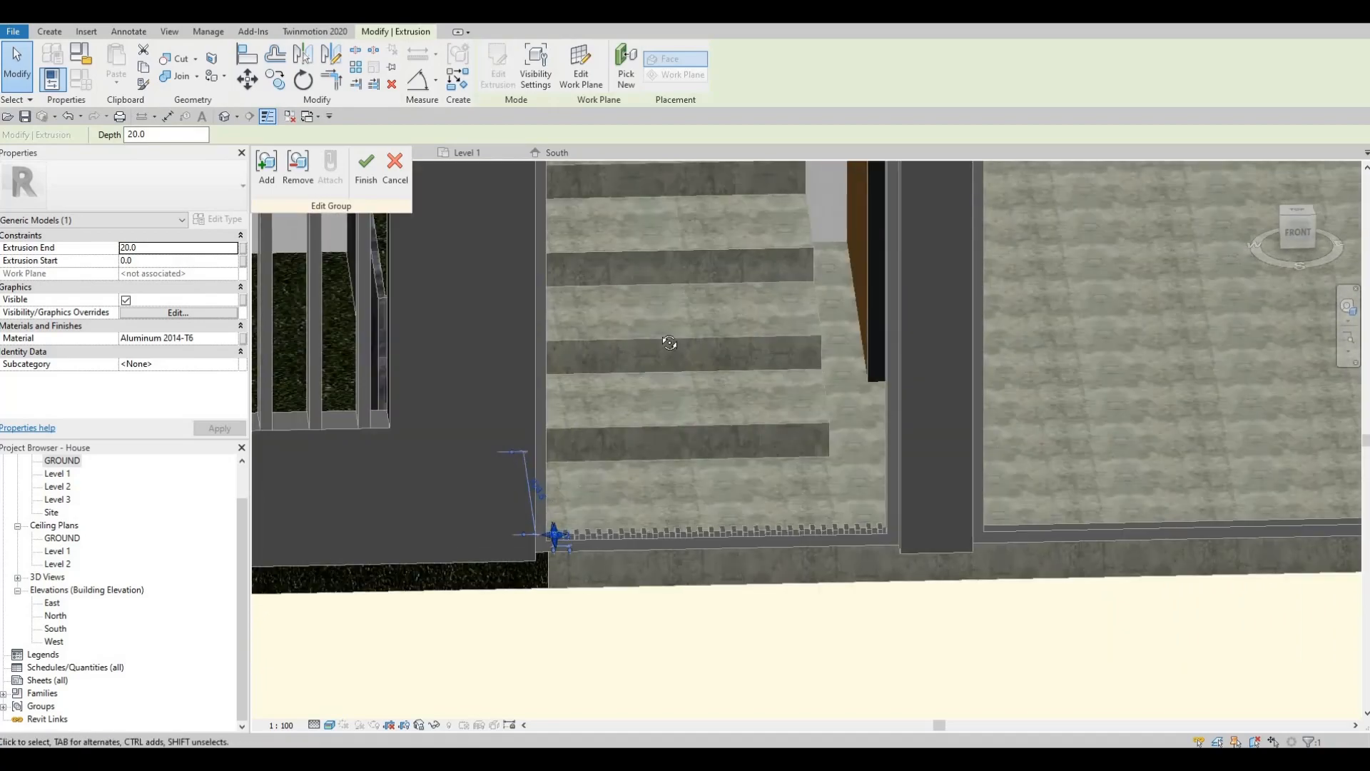
middle_click_drag(675, 307, 681, 481, "shift")
middle_click_drag(677, 273, 678, 470)
scroll(679, 470, "up", 1)
key("a")
key("l")
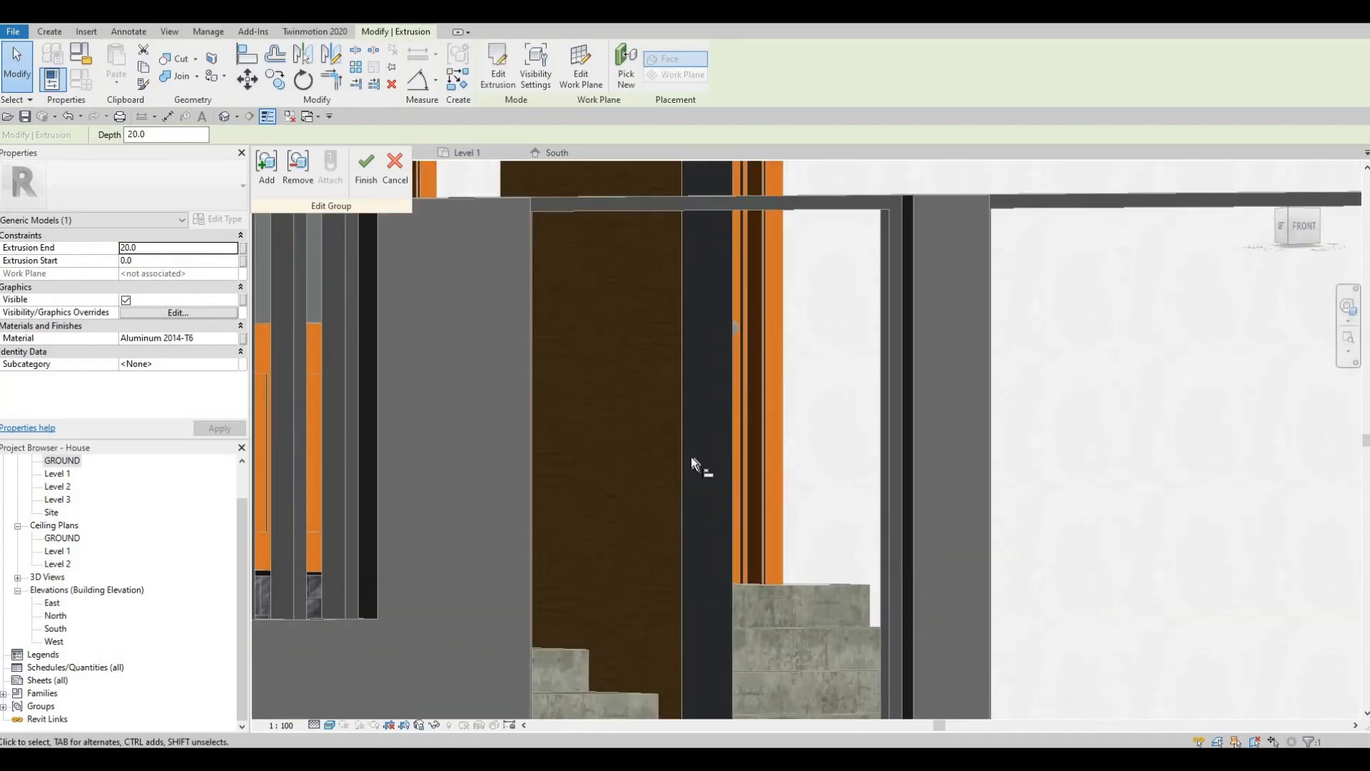
middle_click_drag(671, 288, 610, 236, "shift")
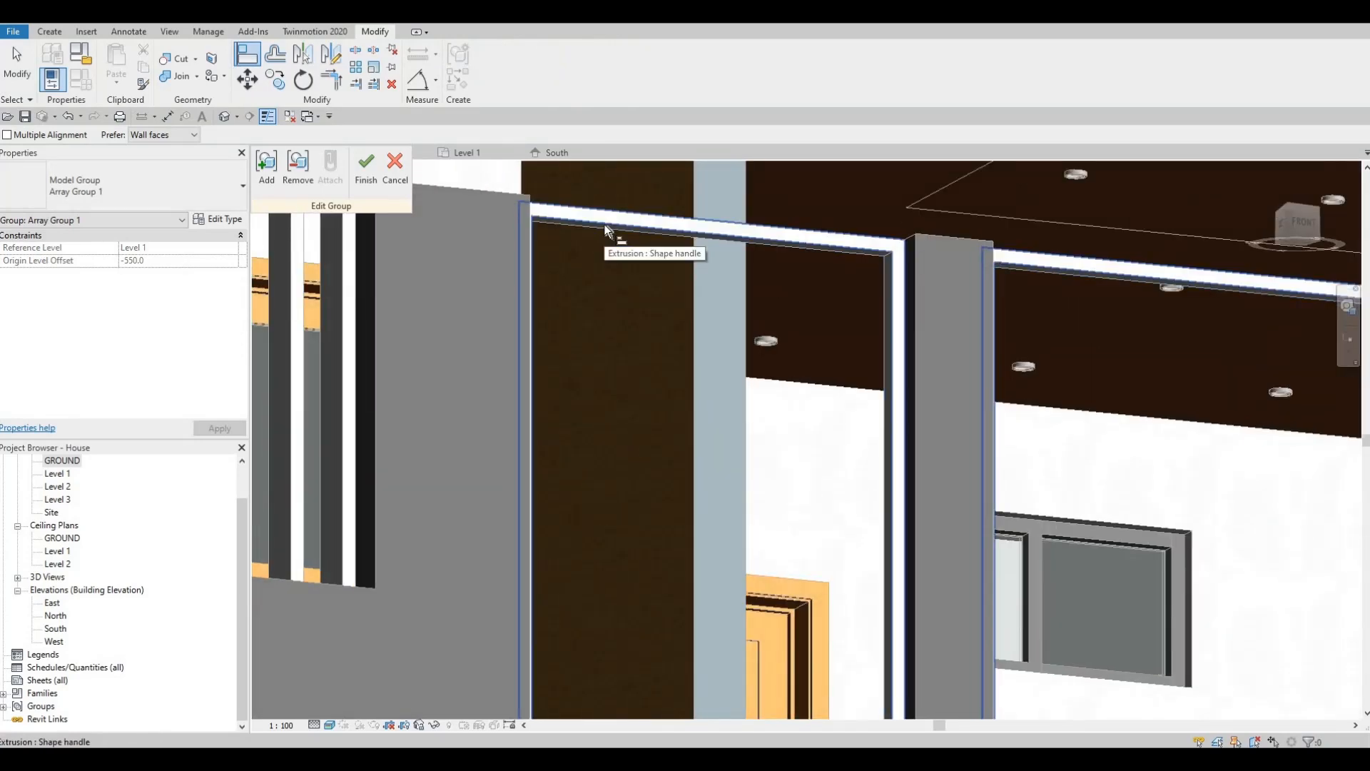
left_click(603, 229)
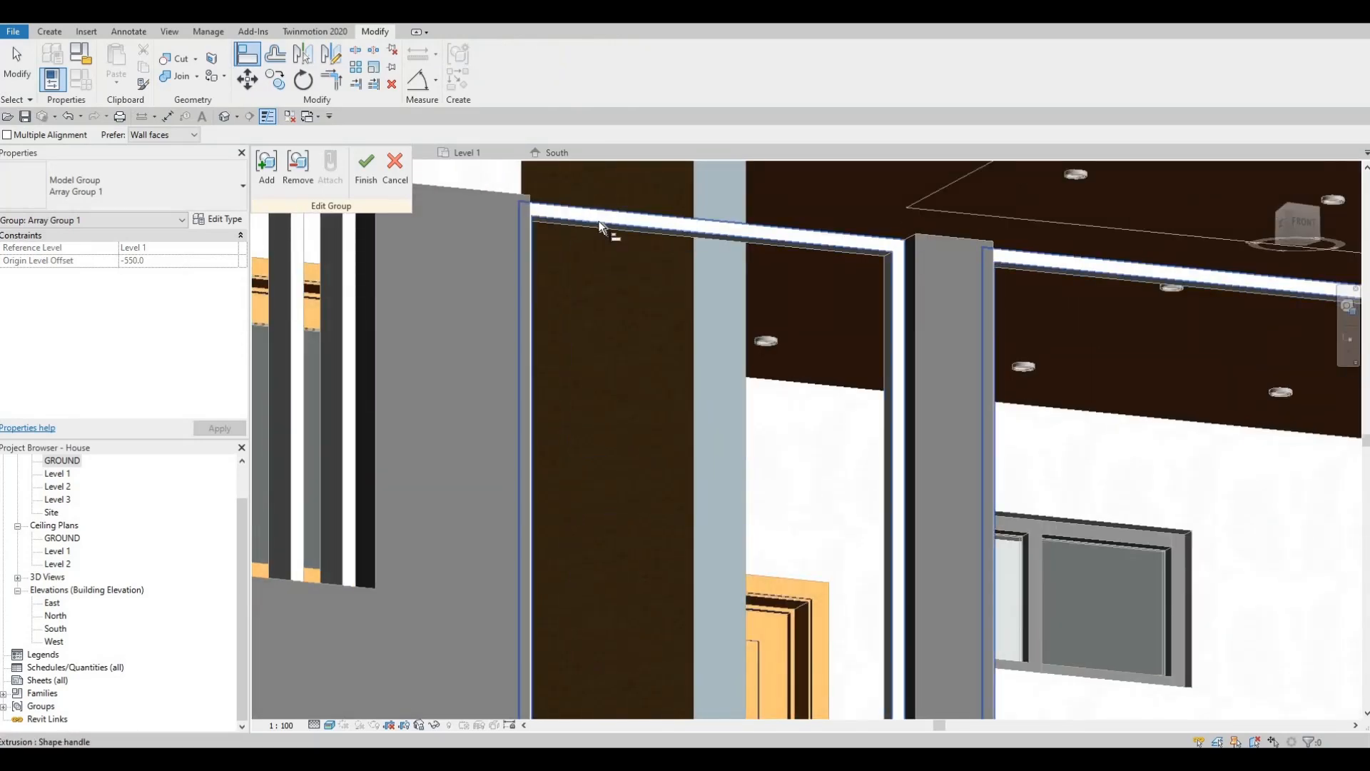
middle_click_drag(617, 427, 546, 640, "shift")
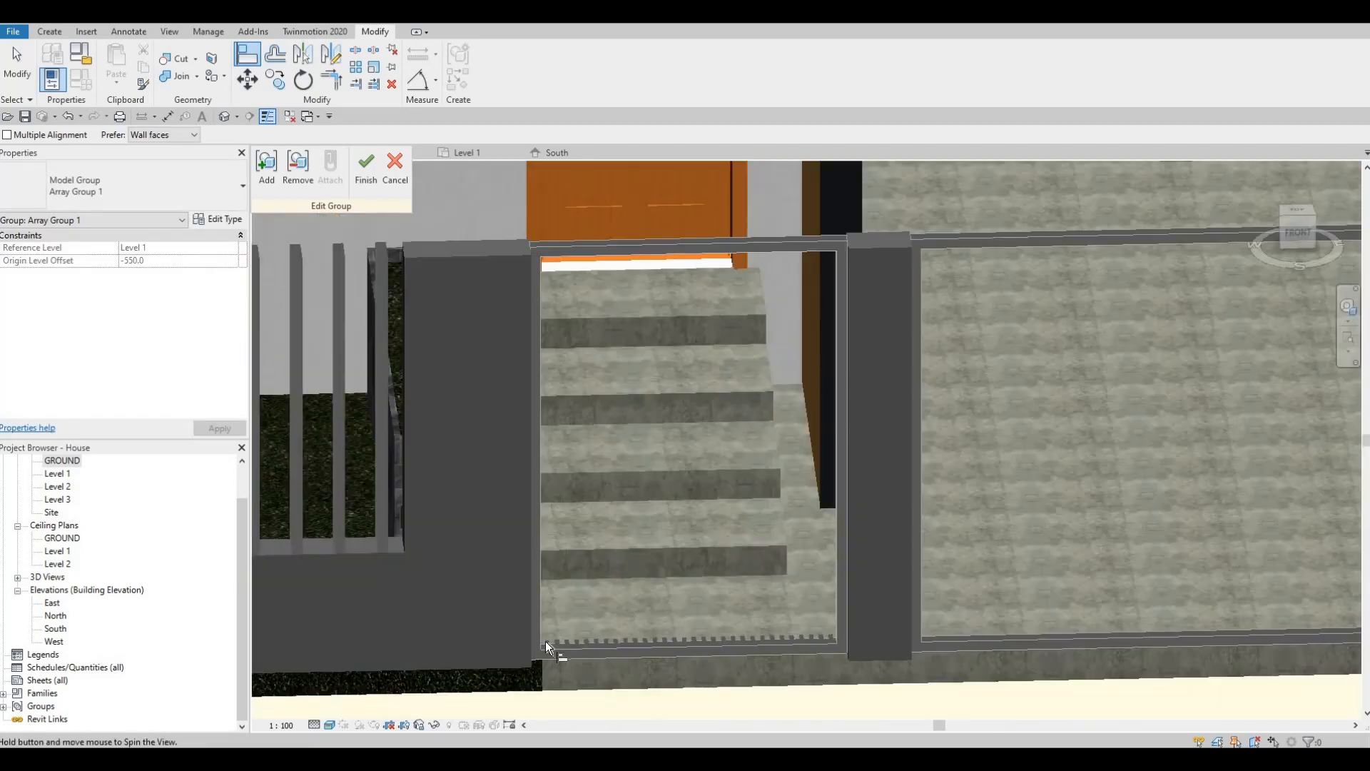
scroll(544, 624, "up", 5)
left_click(544, 622)
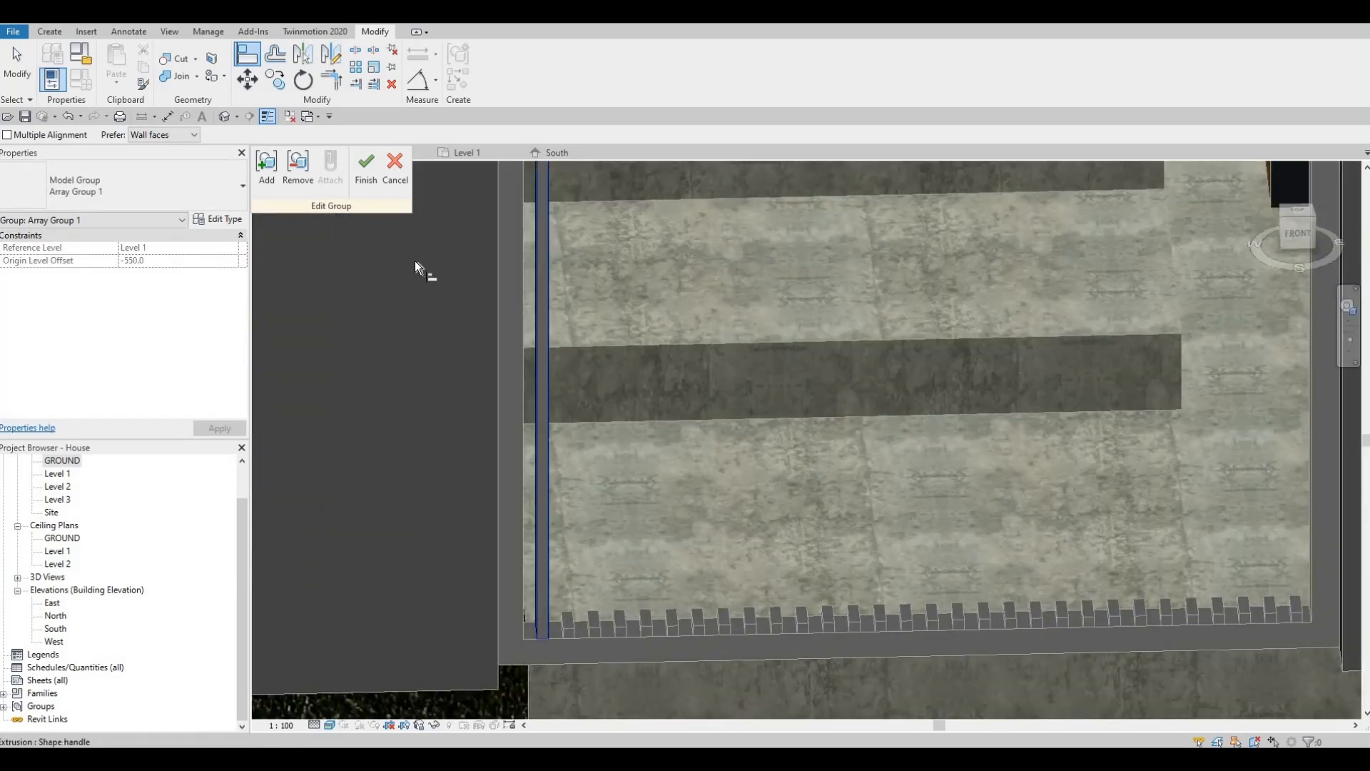
scroll(414, 259, "down", 3)
left_click(368, 171)
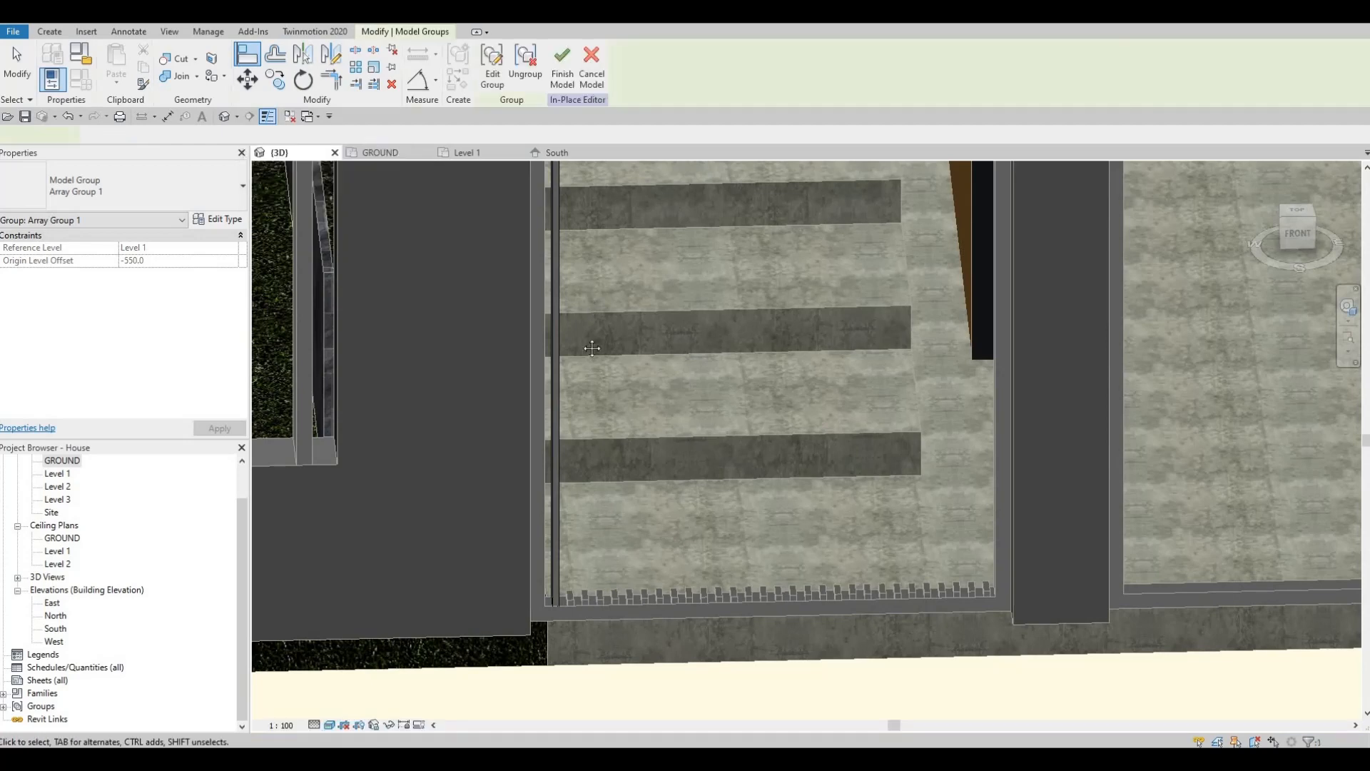
Check the arrayed slats in the pedestrian gate and finish the in-place model.
scroll(686, 349, "down", 2)
scroll(709, 364, "down", 3)
left_click(738, 496)
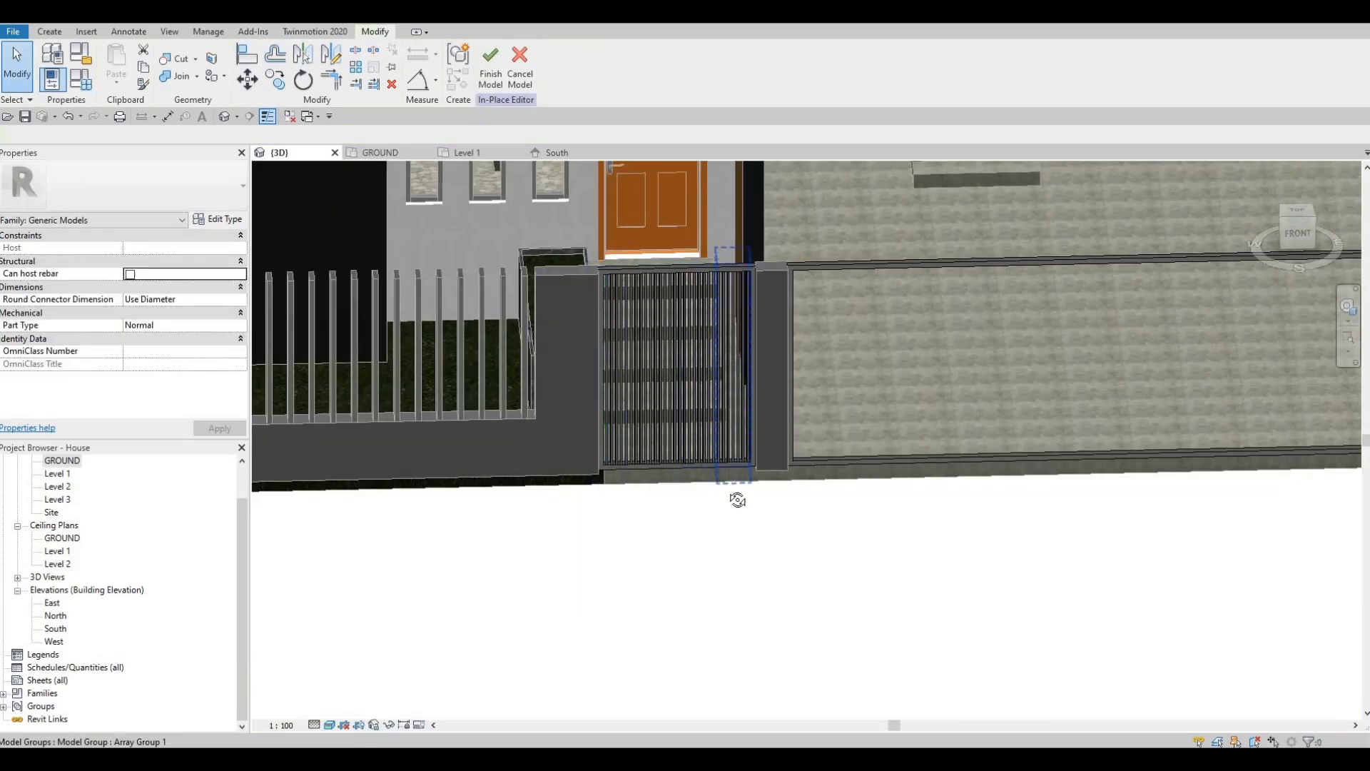
middle_click_drag(622, 326, 562, 294, "shift")
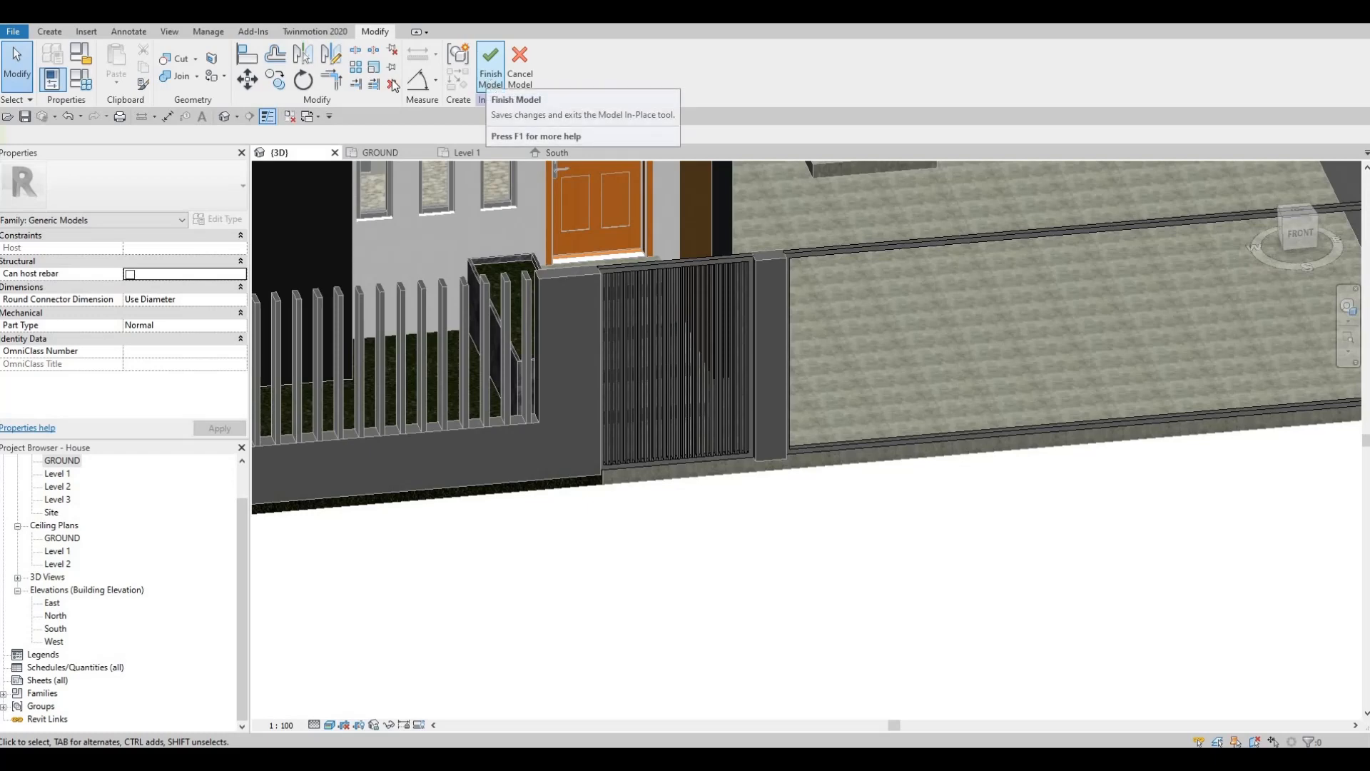
scroll(743, 313, "down", 1)
middle_click_drag(705, 343, 682, 332)
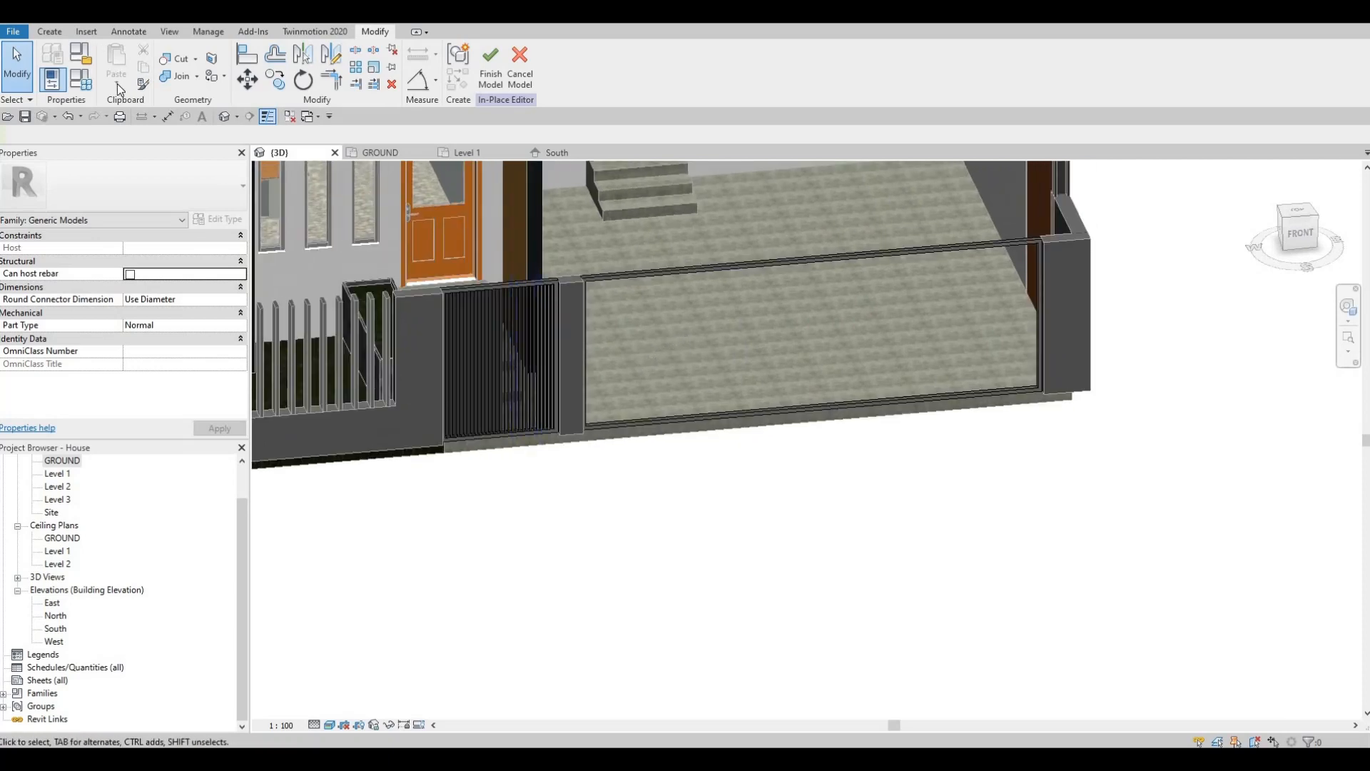
left_click(491, 74)
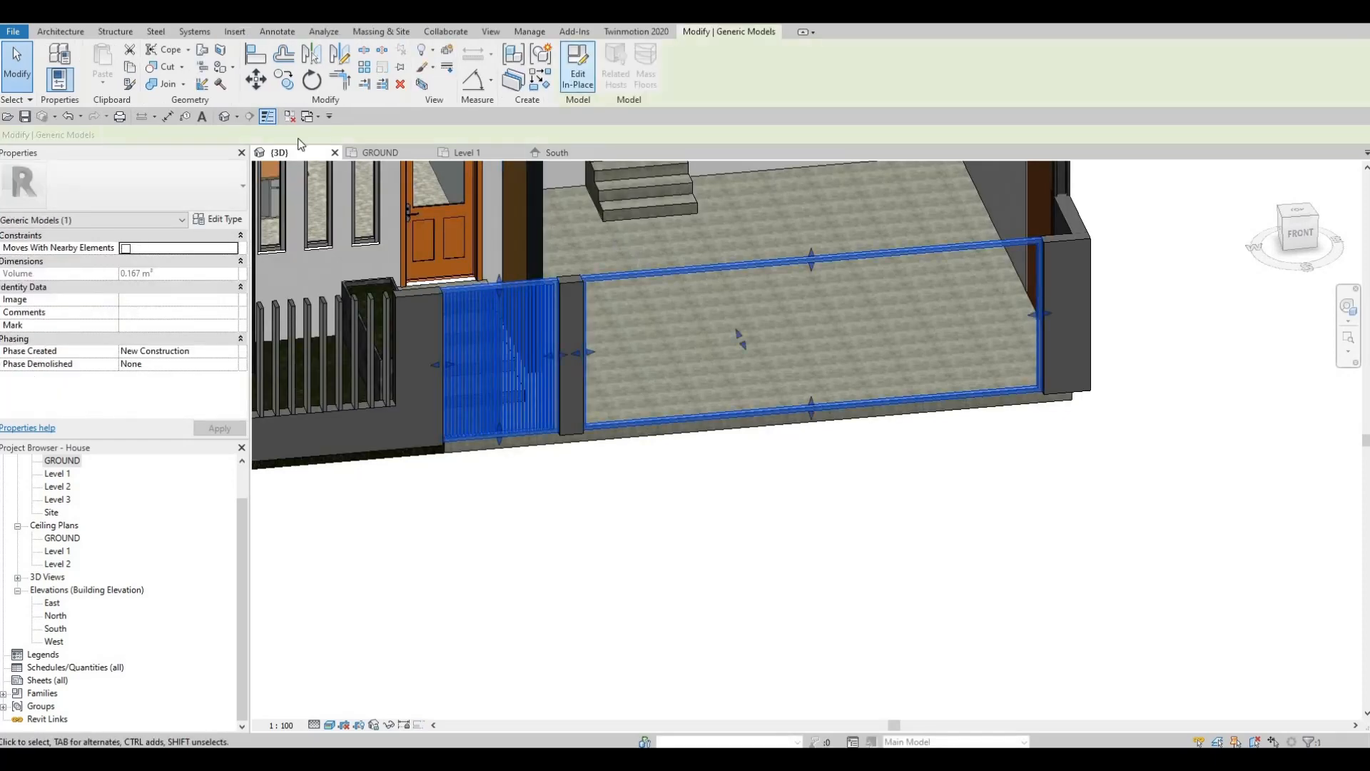
Reopen the gate model for in-place editing and go to the driveway gate in the GROUND plan.
left_click(578, 66)
key("Escape")
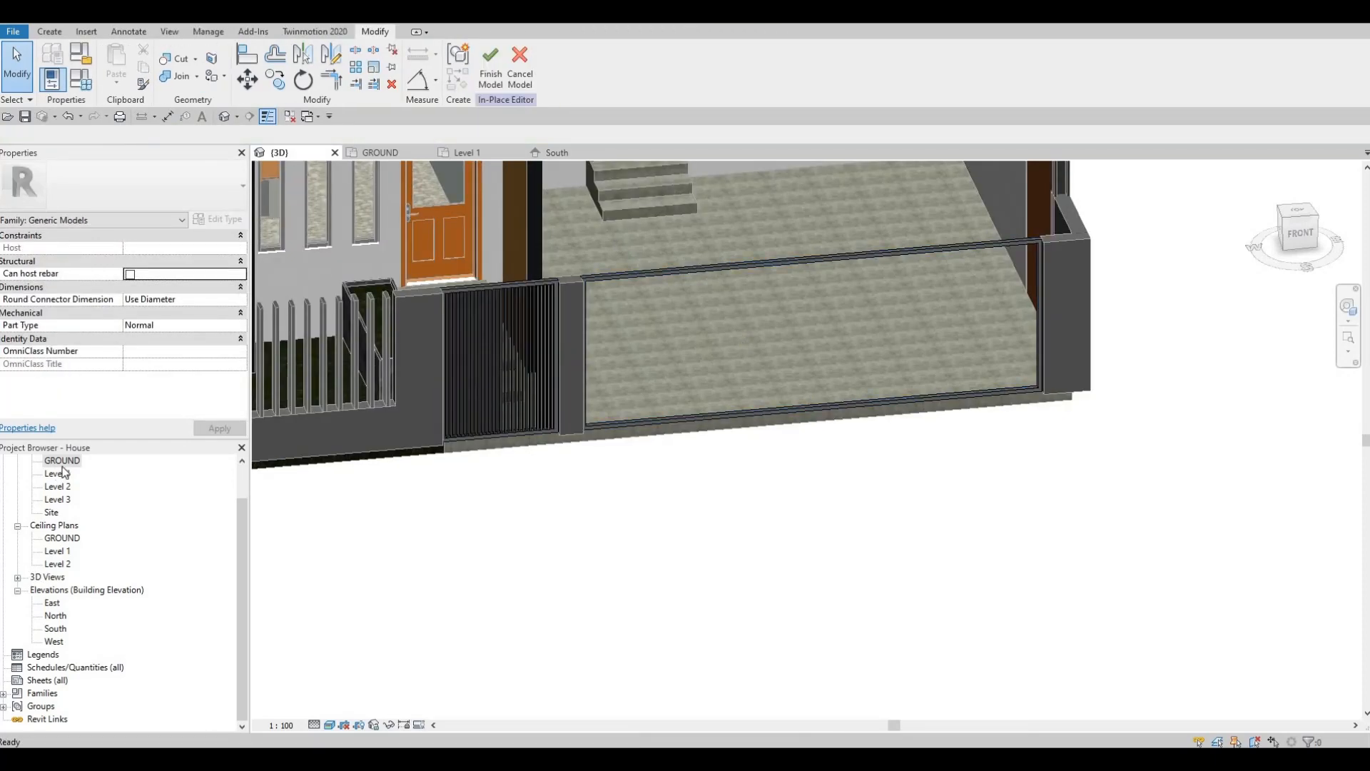
double_click(62, 461)
middle_click_drag(826, 480, 632, 462)
scroll(396, 357, "down", 6)
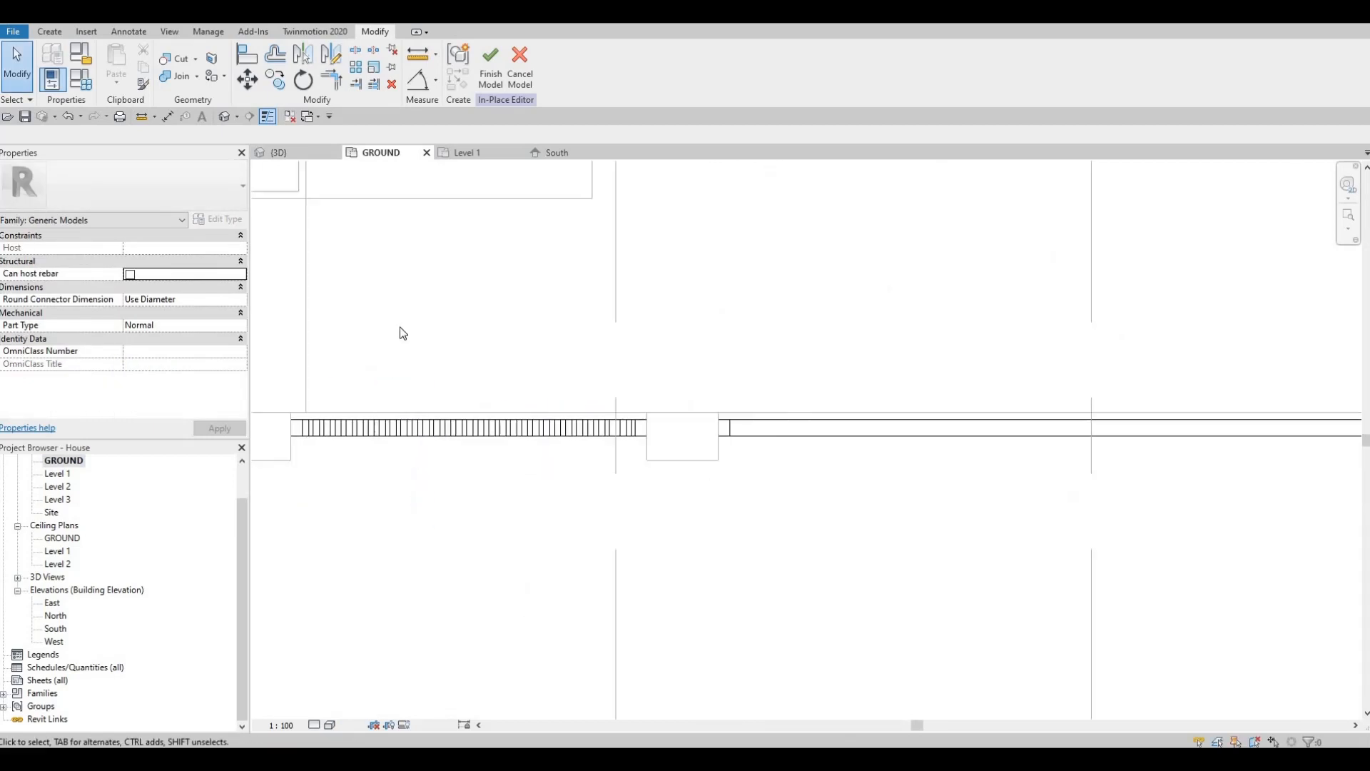
middle_click_drag(400, 330, 338, 360)
Start a new rectangular extrusion in the plan and keep its work plane set to Extrusion.
left_click(49, 32)
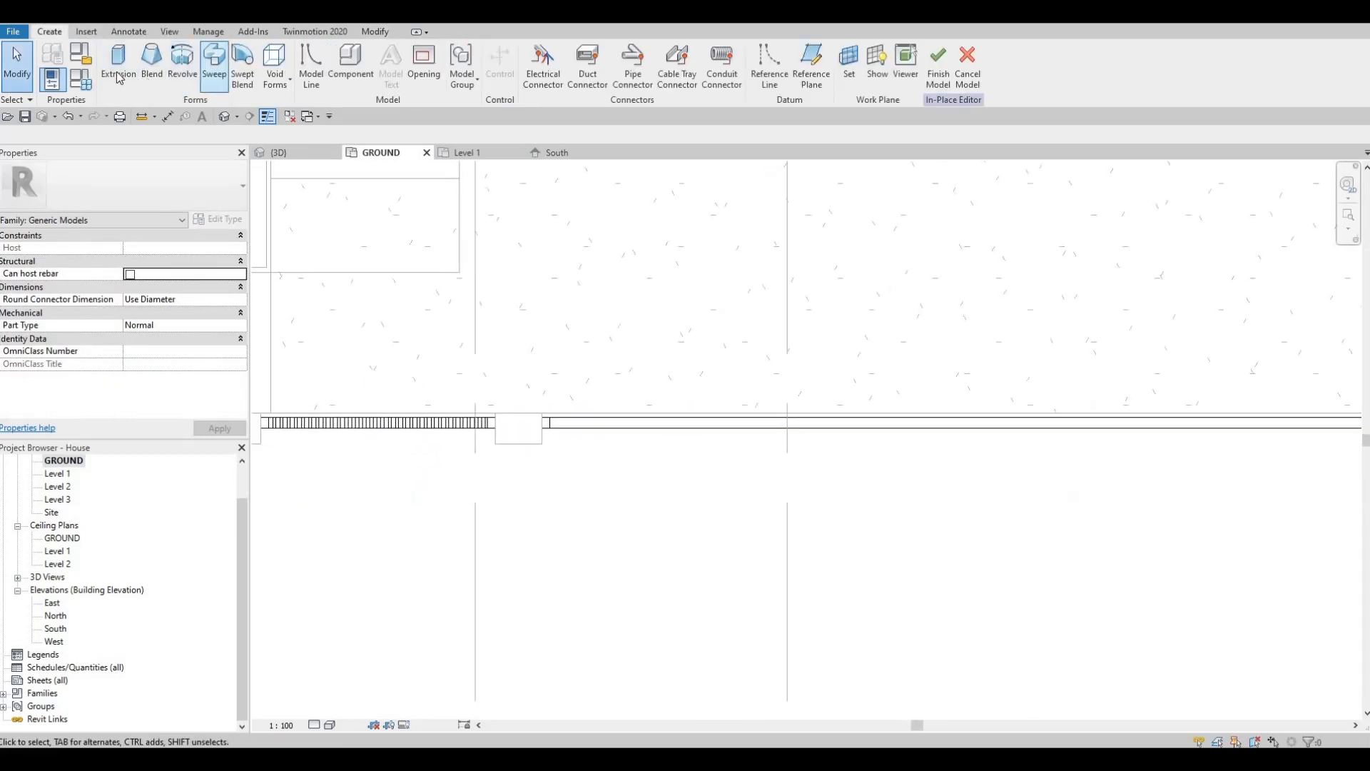
left_click(118, 77)
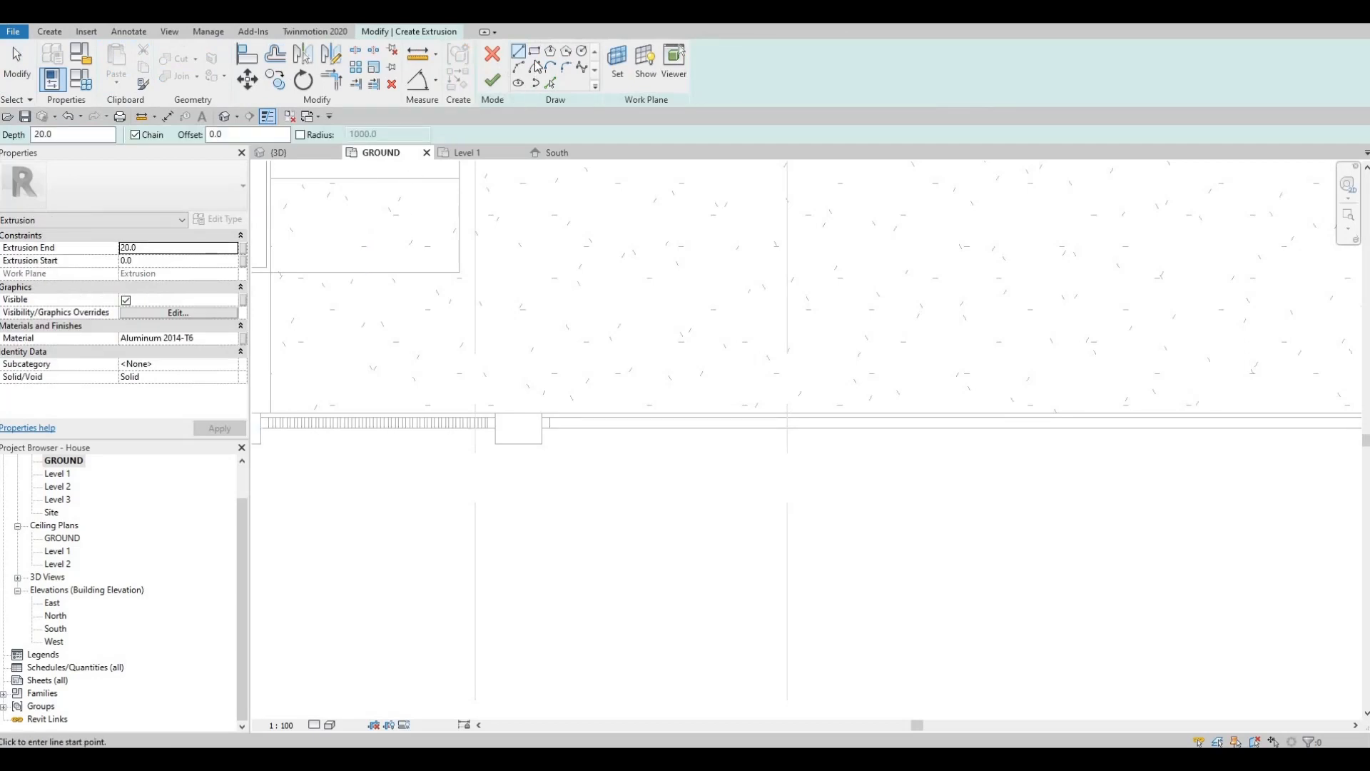
left_click(535, 52)
left_click(617, 64)
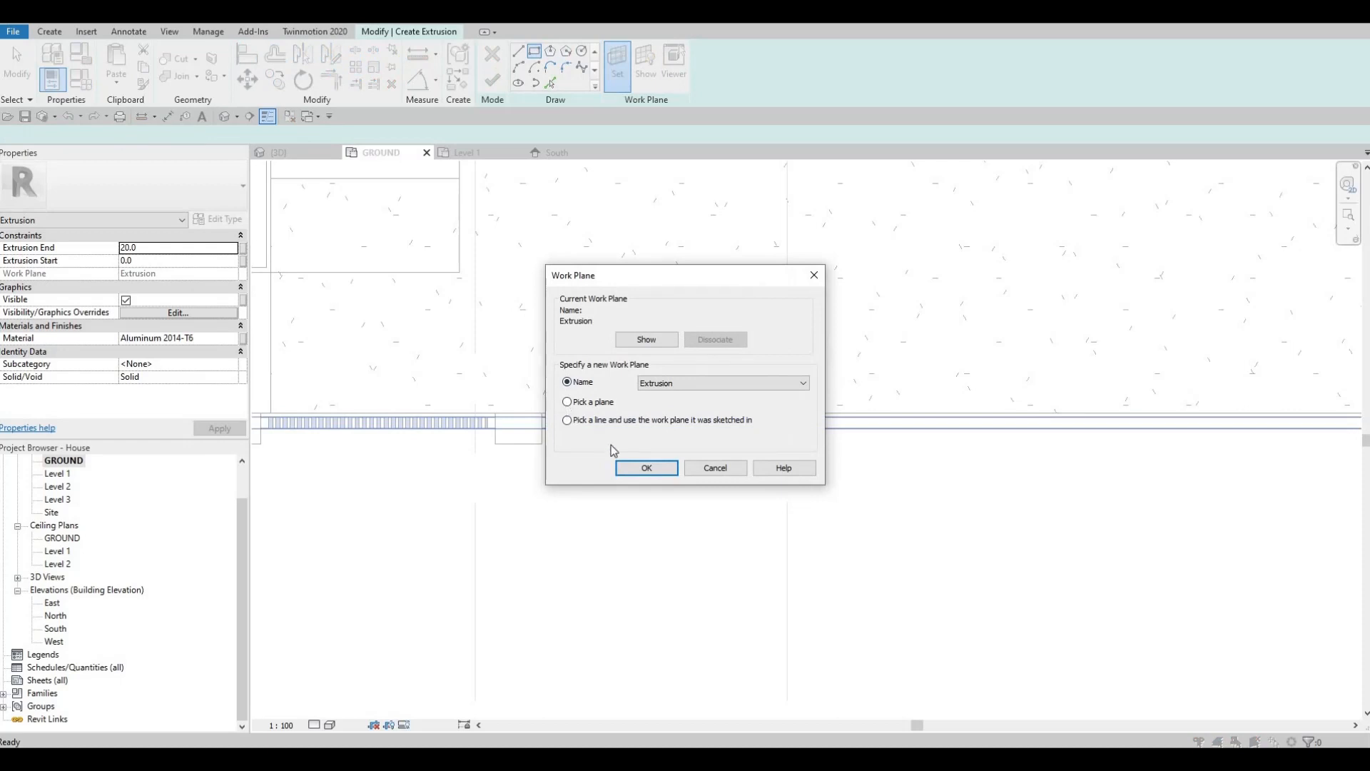
left_click(640, 467)
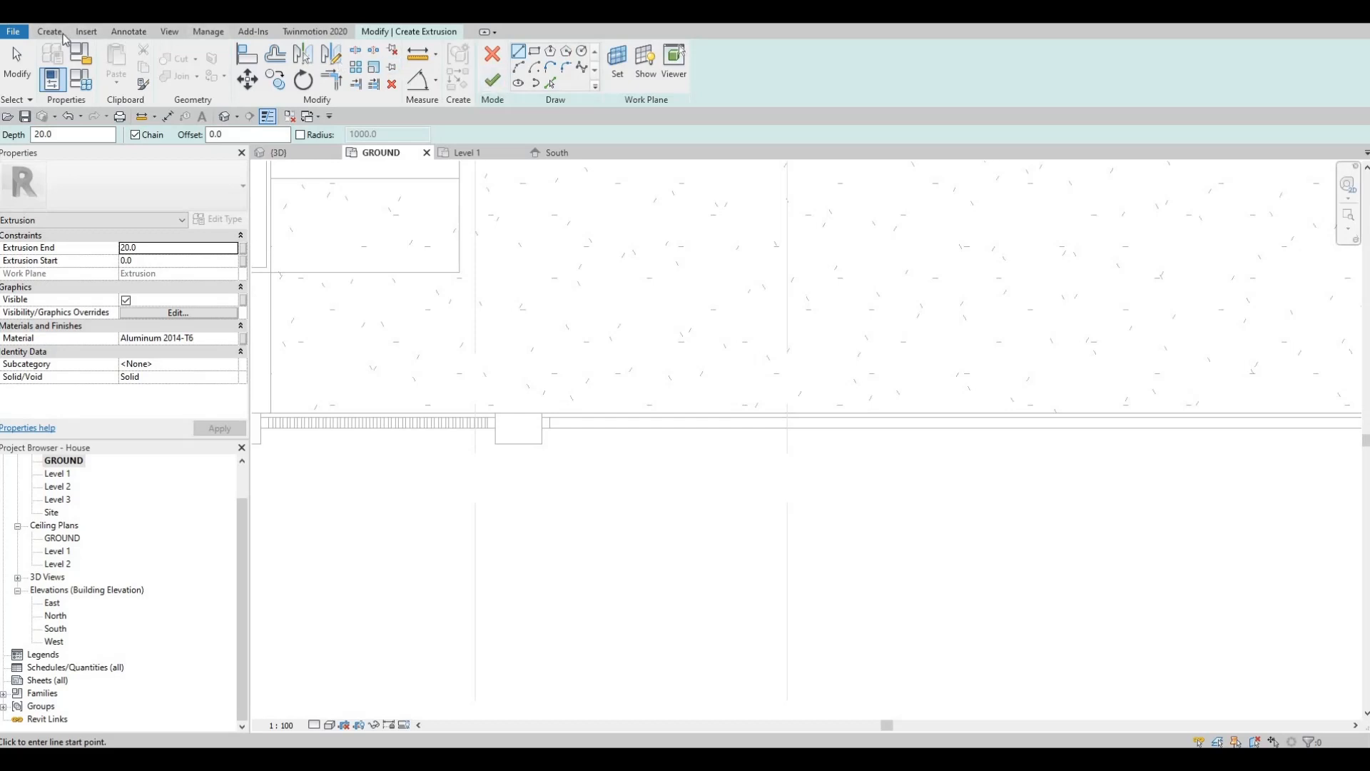
Sketch a slat rectangle about 18 by 72 mm across the driveway gate's frame, close to the middle pillar.
left_click(51, 32)
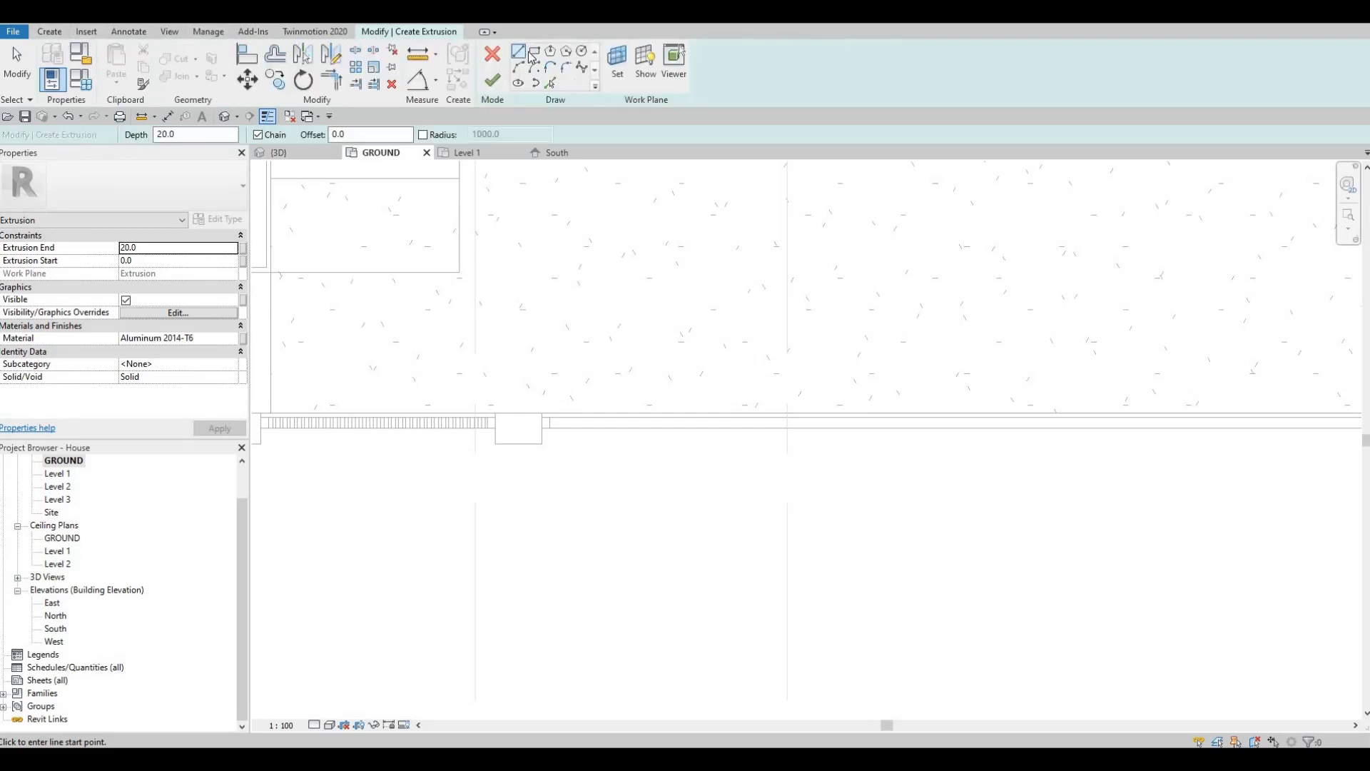
left_click(533, 54)
scroll(588, 430, "up", 3)
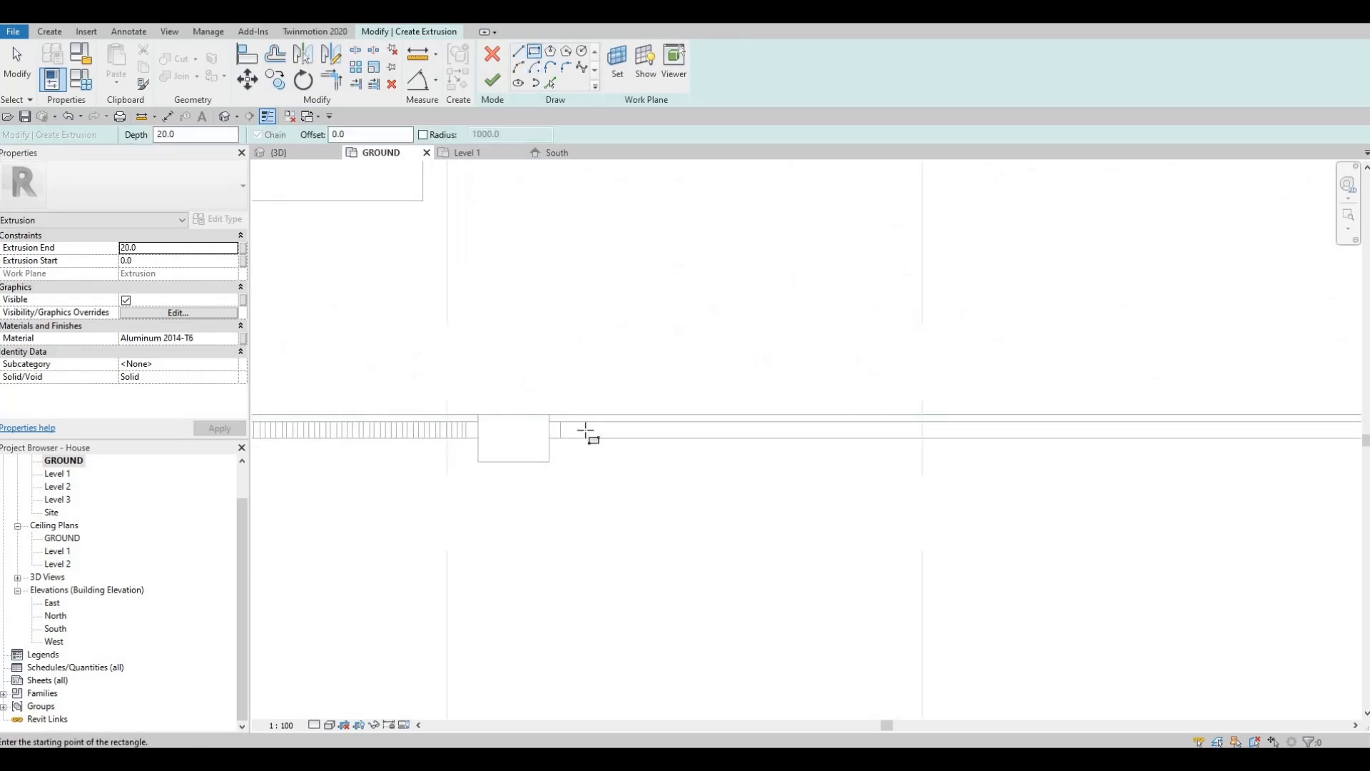
left_click(588, 425)
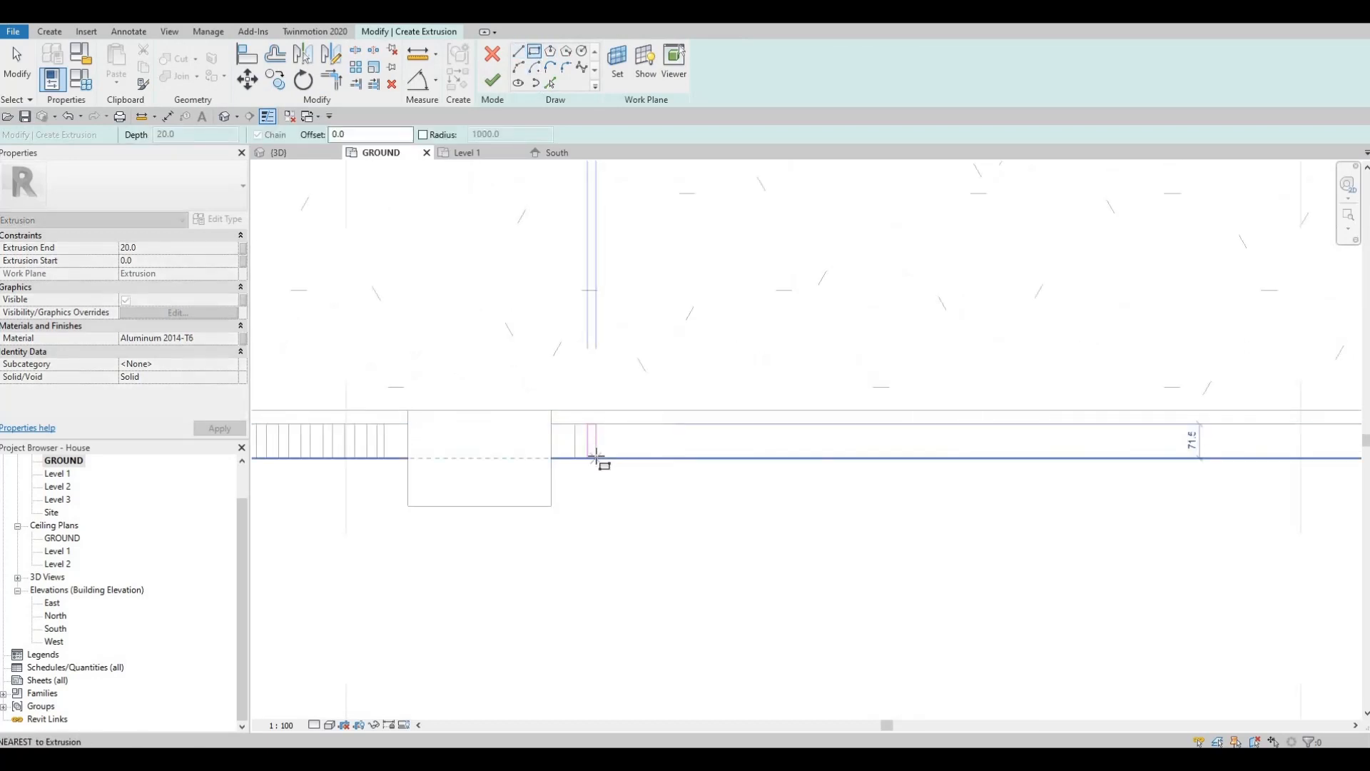
left_click(596, 457)
scroll(600, 448, "up", 3)
key("Escape")
key("Escape")
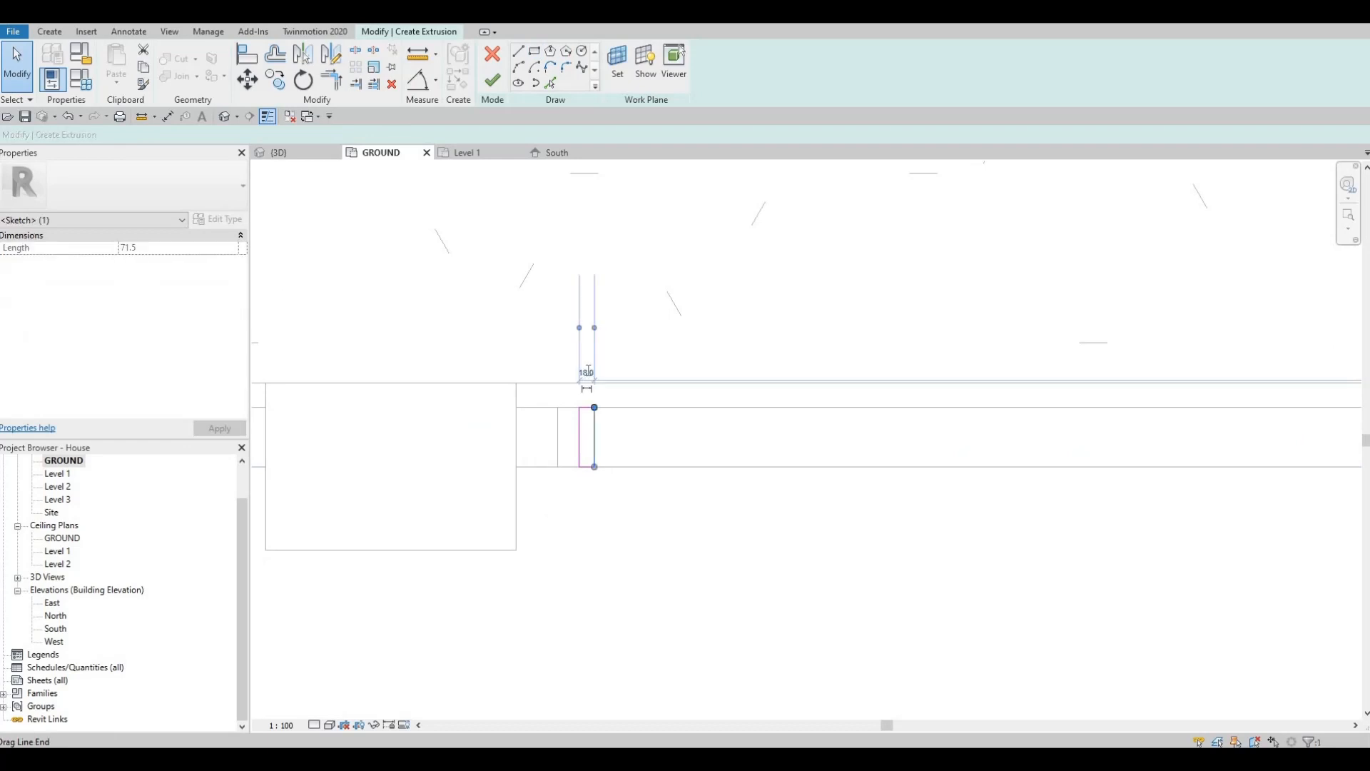
Set the driveway slat rectangle's width to 20 mm and finish the extrusion.
left_click(585, 372)
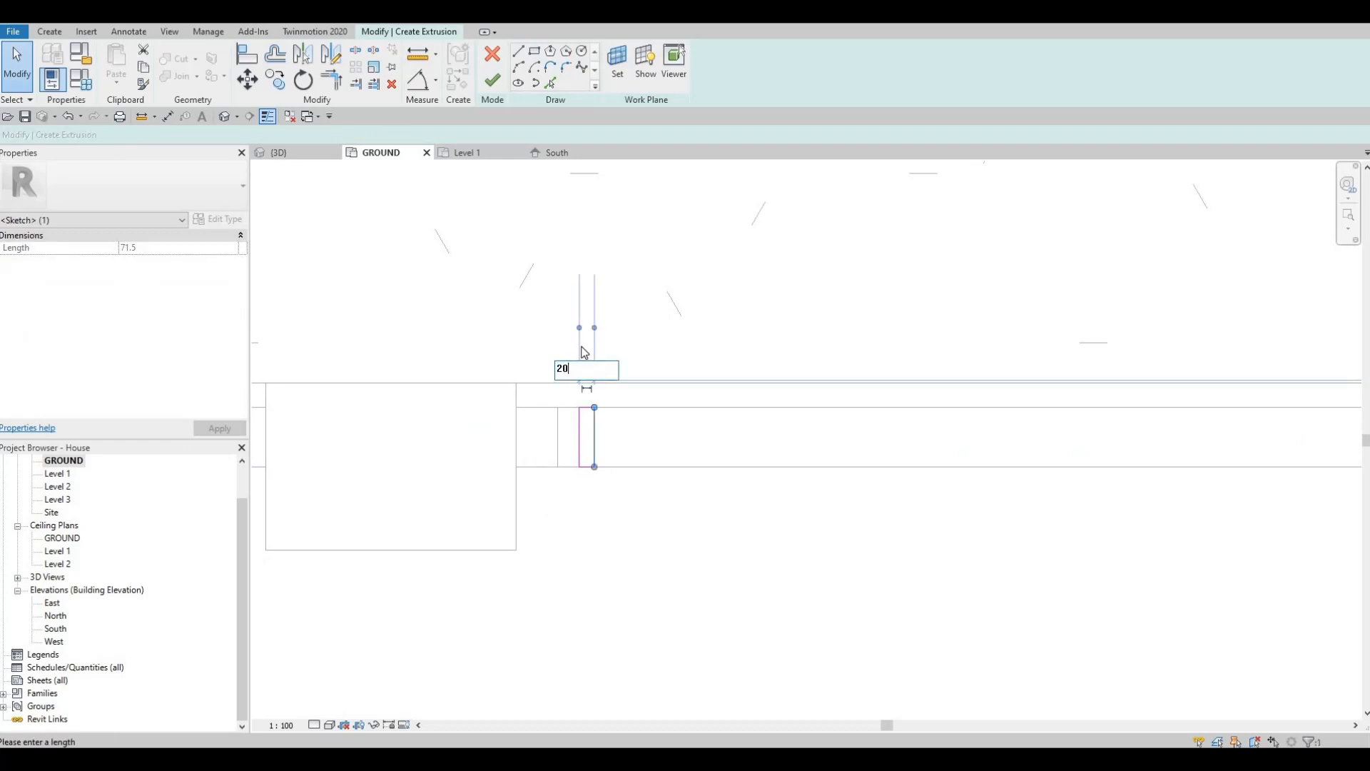
type("20")
key("Return")
scroll(614, 309, "down", 4)
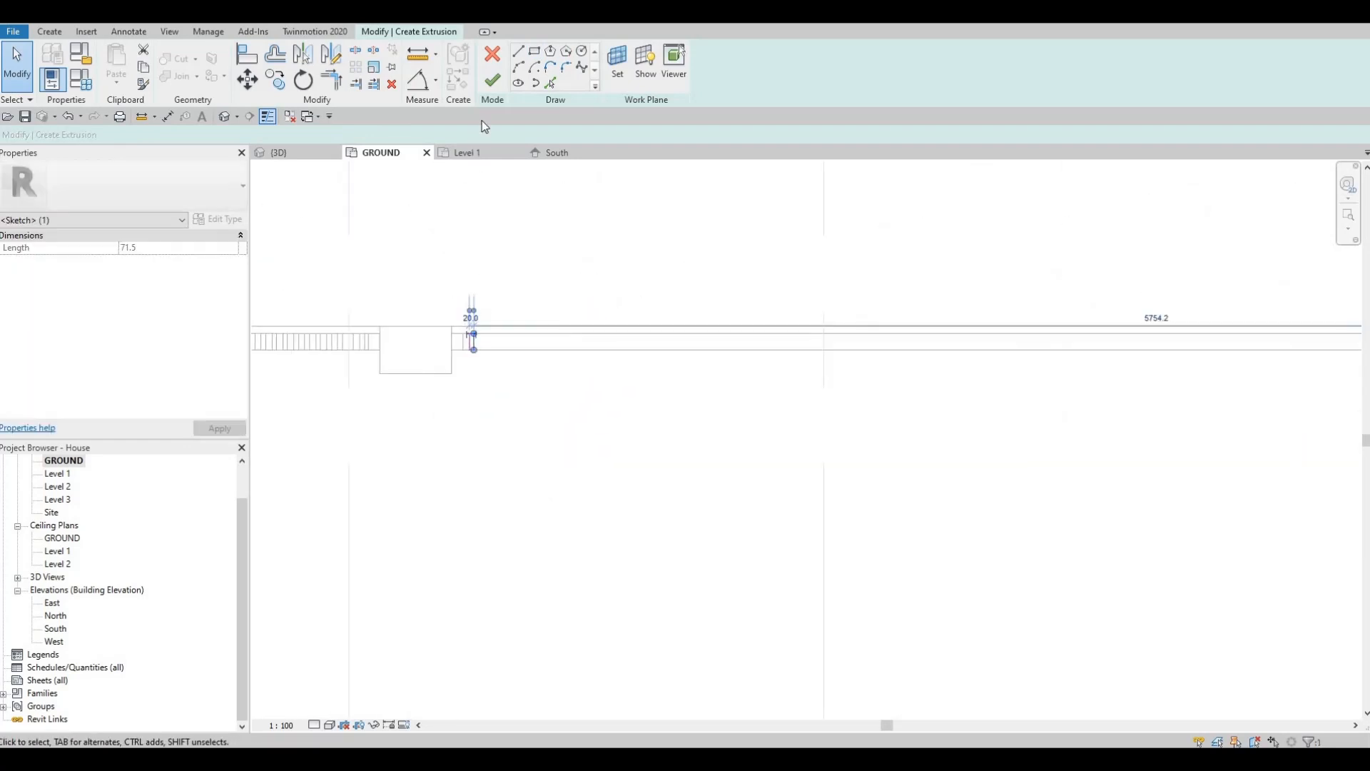
left_click(492, 81)
Open the 3D view and bring the new short slat and the driveway gate's frame into view.
left_click(224, 116)
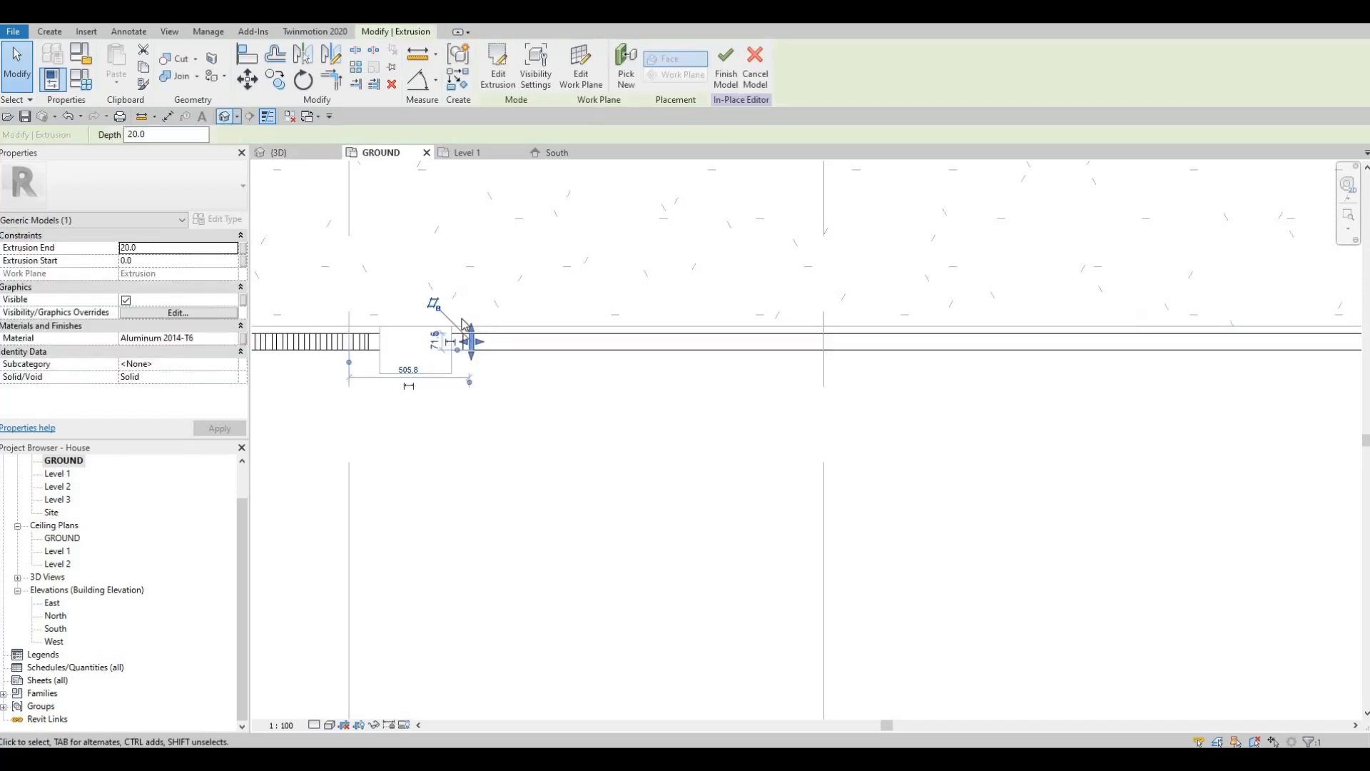
middle_click_drag(546, 367, 547, 366, "shift")
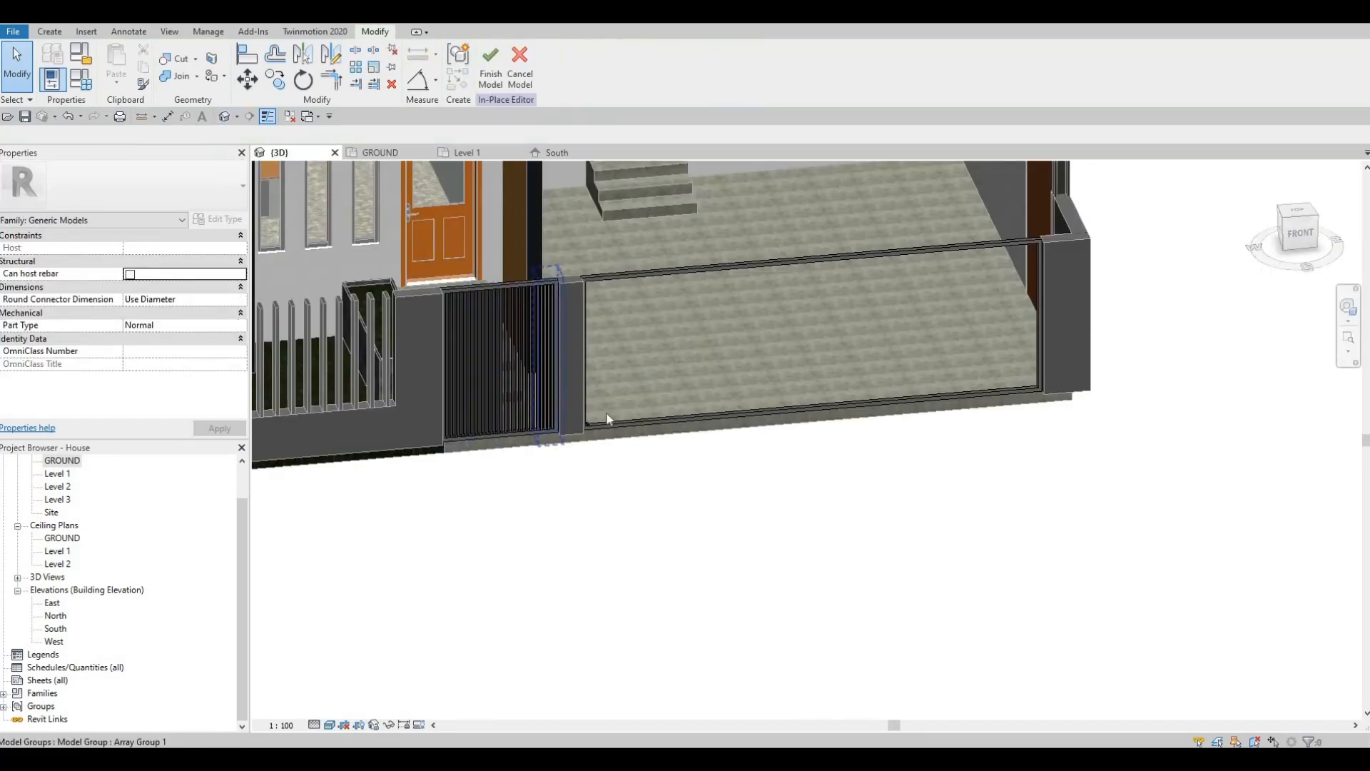
middle_click_drag(609, 419, 593, 456, "shift")
scroll(592, 436, "up", 4)
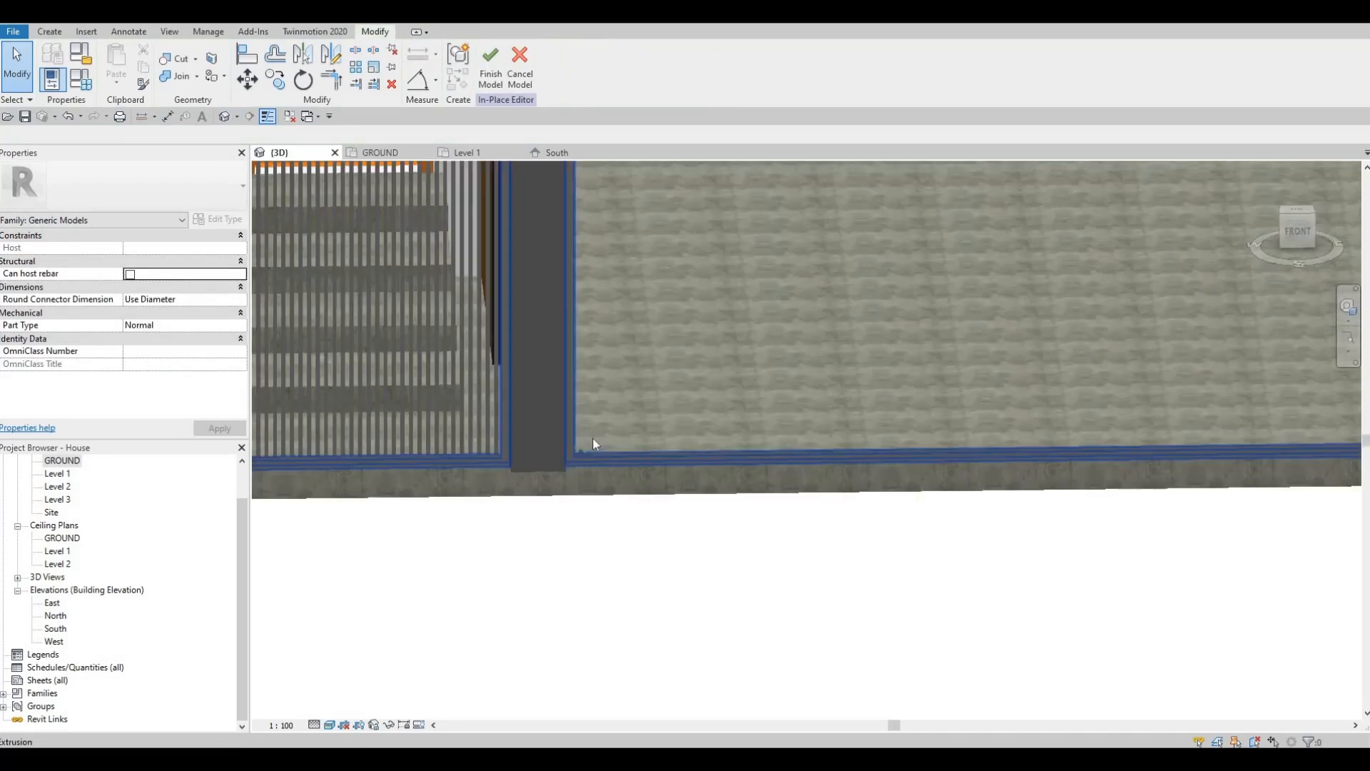
middle_click_drag(623, 553, 618, 292, "shift")
middle_click_drag(618, 293, 614, 500)
scroll(620, 428, "down", 3)
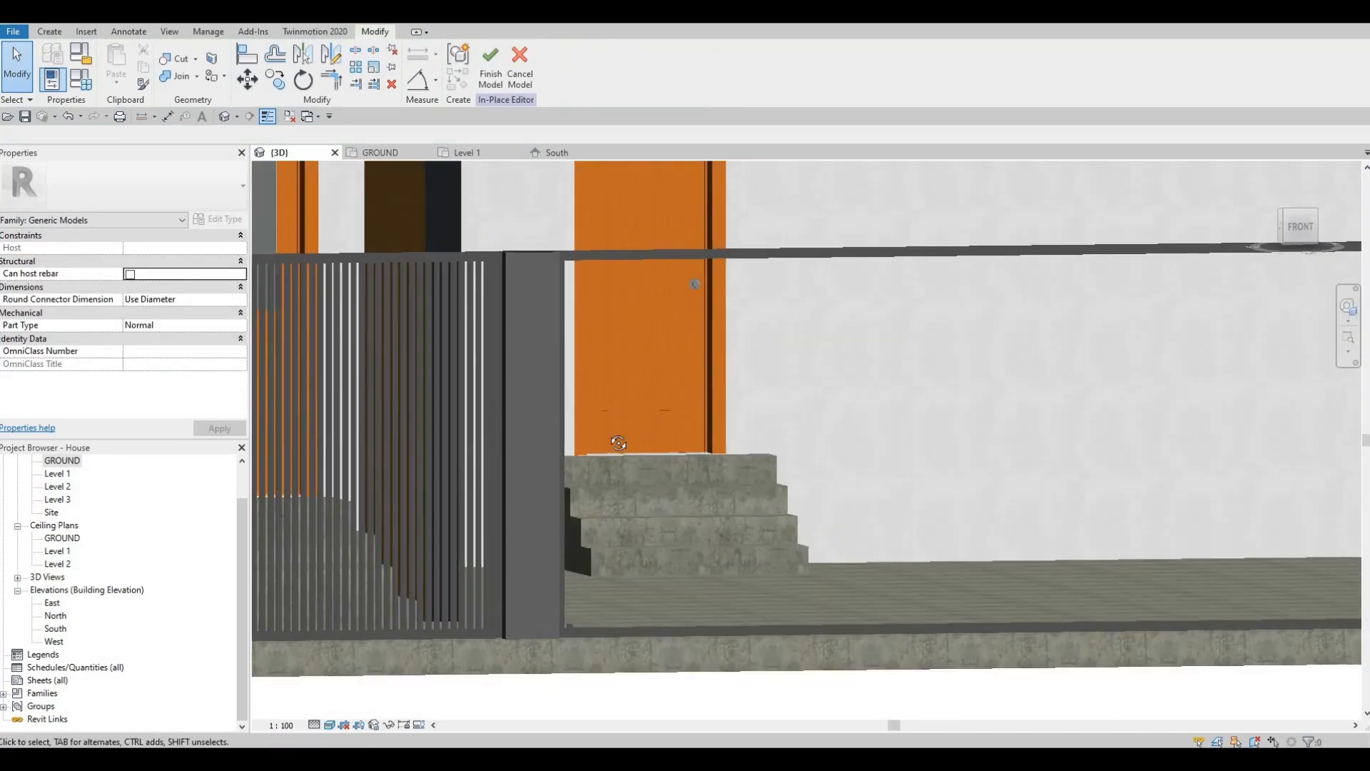
middle_click_drag(607, 424, 605, 428, "shift")
Align the slat's top face with the underside of the driveway frame's upper rail, and return to the GROUND plan.
key("a")
key("l")
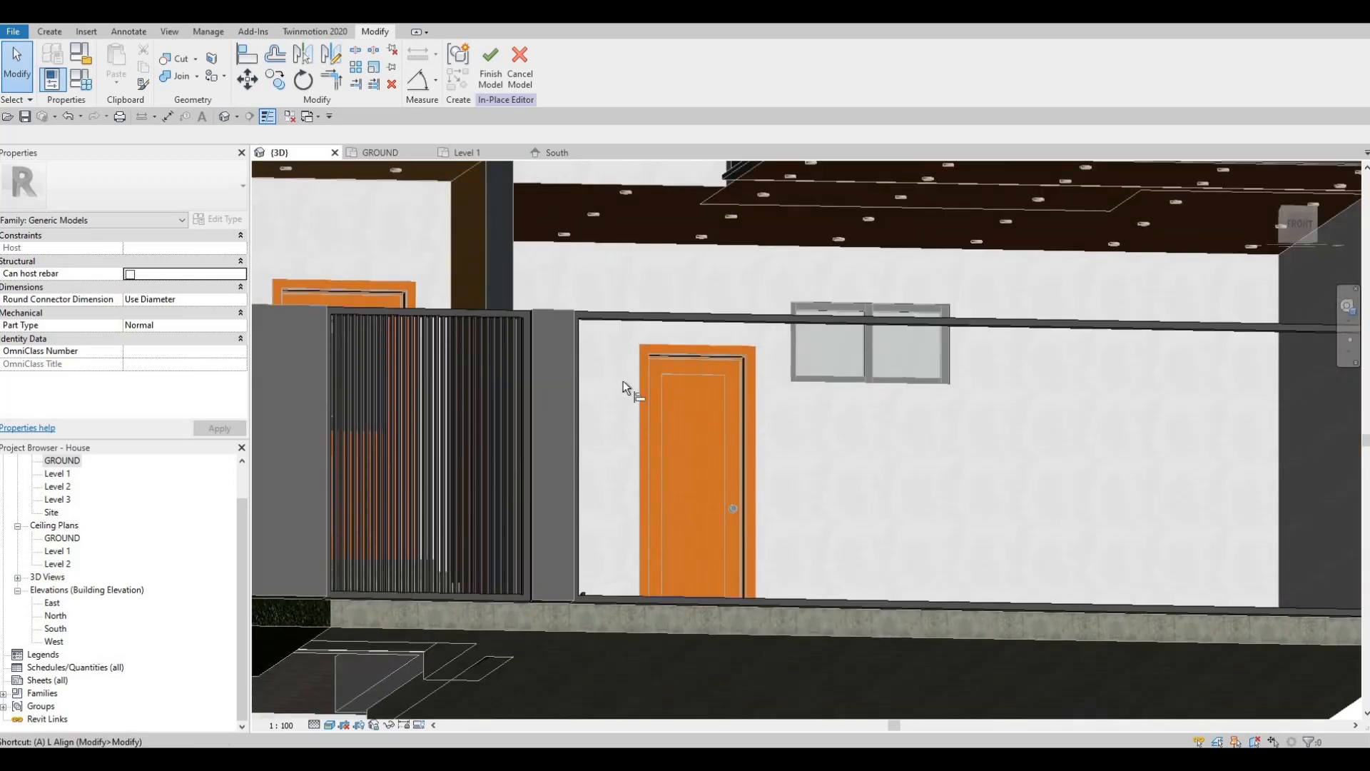
scroll(601, 294, "up", 4)
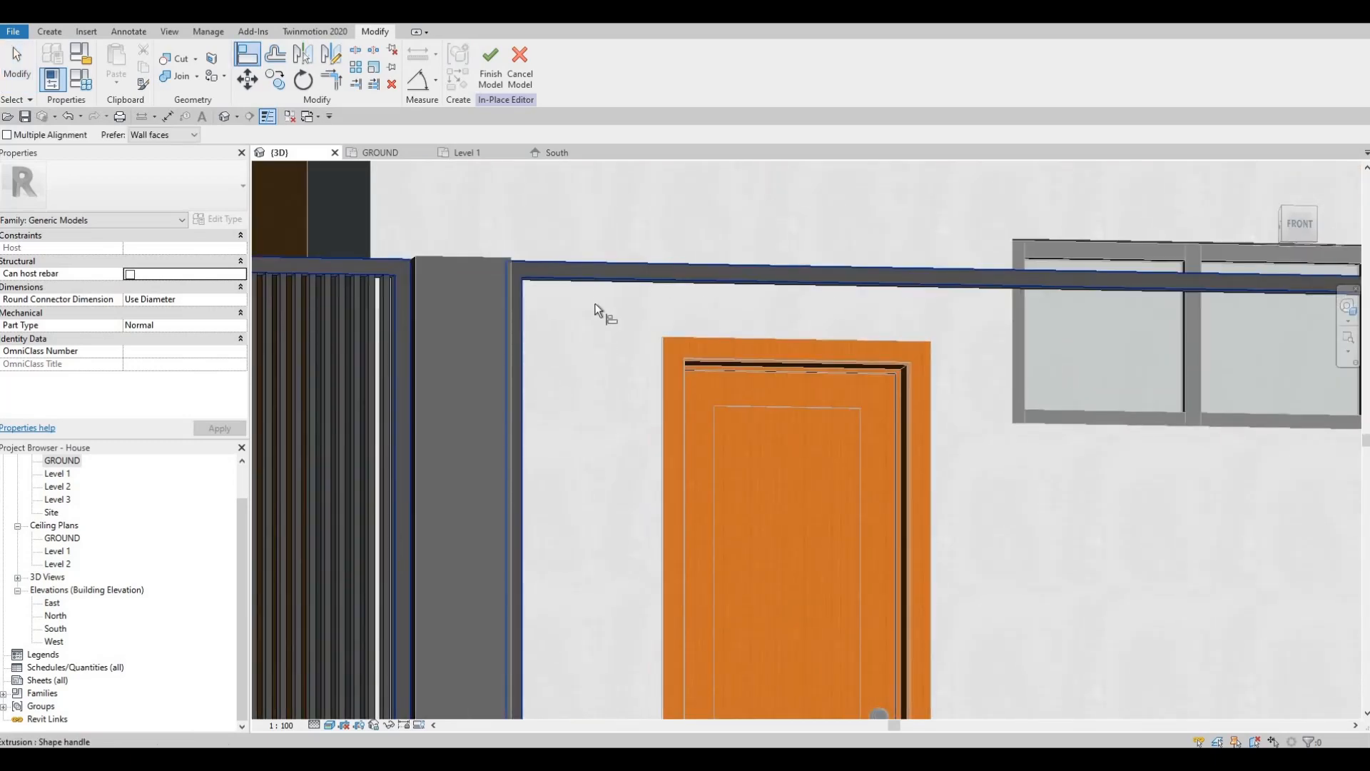
middle_click_drag(598, 304, 594, 307, "shift")
left_click(581, 314)
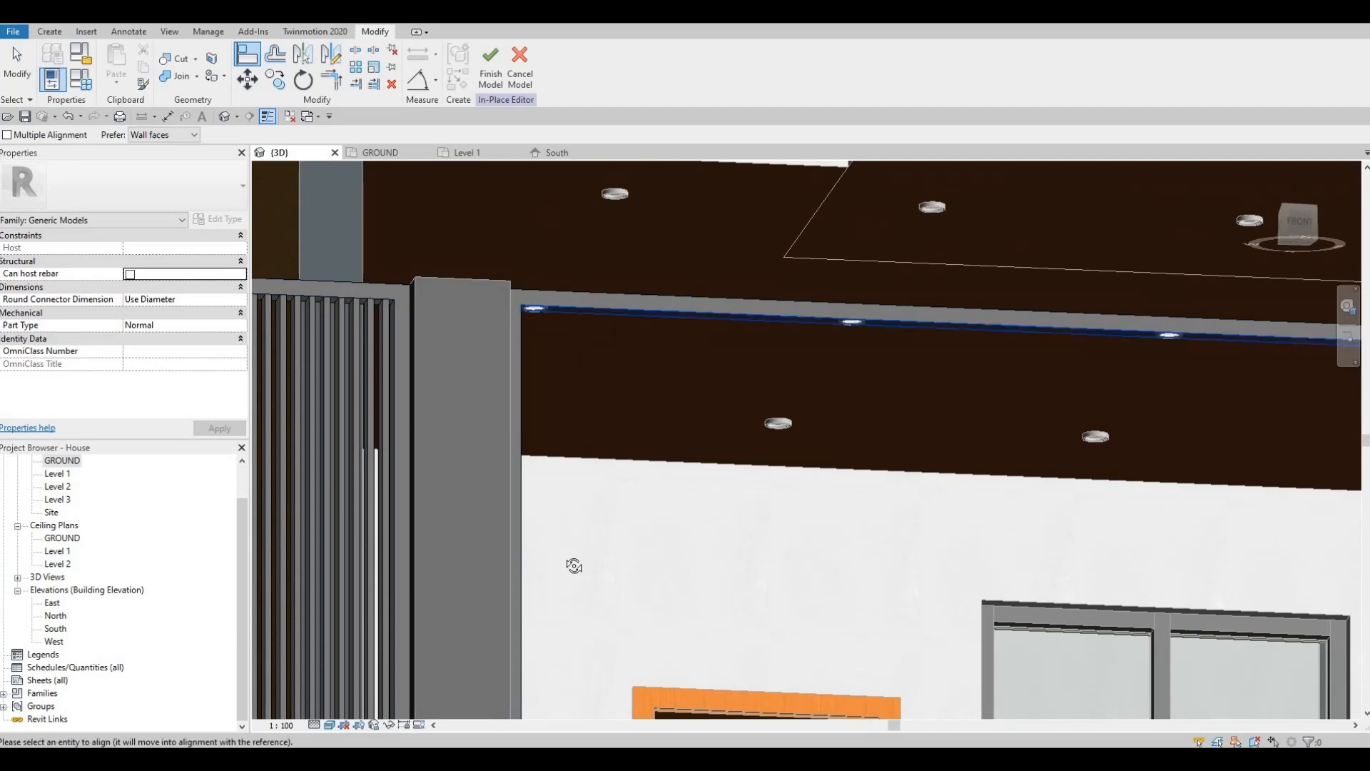
scroll(579, 571, "down", 3)
middle_click_drag(580, 590, 538, 611, "shift")
scroll(530, 619, "up", 5)
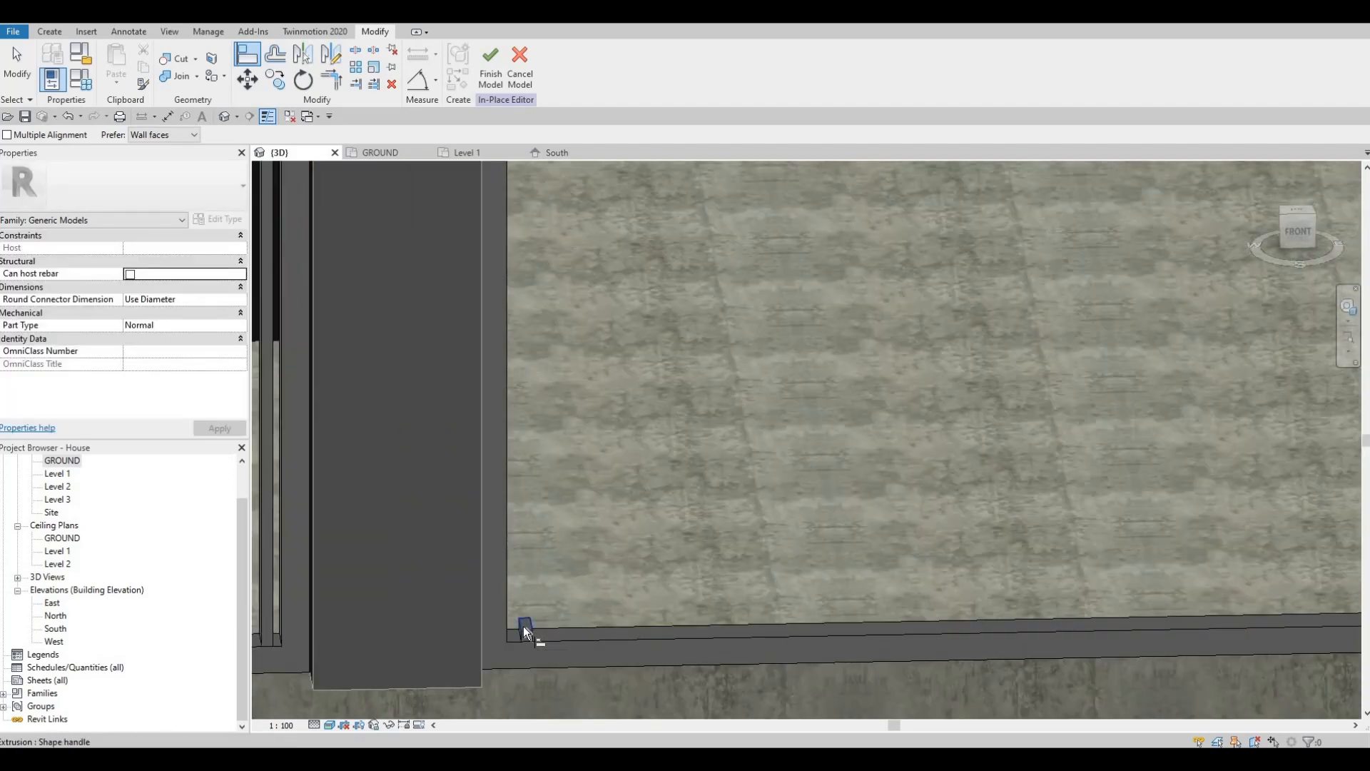
scroll(516, 544, "down", 6)
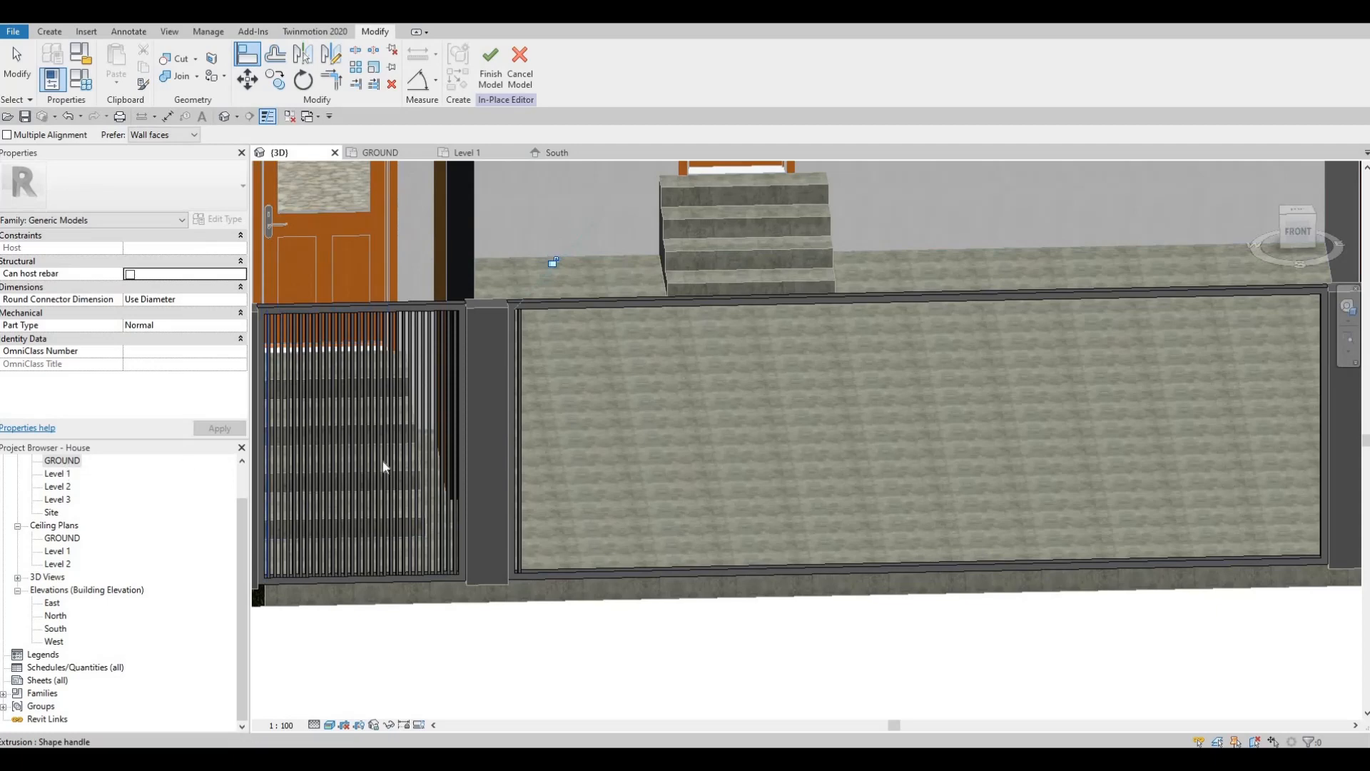
scroll(466, 344, "up", 2)
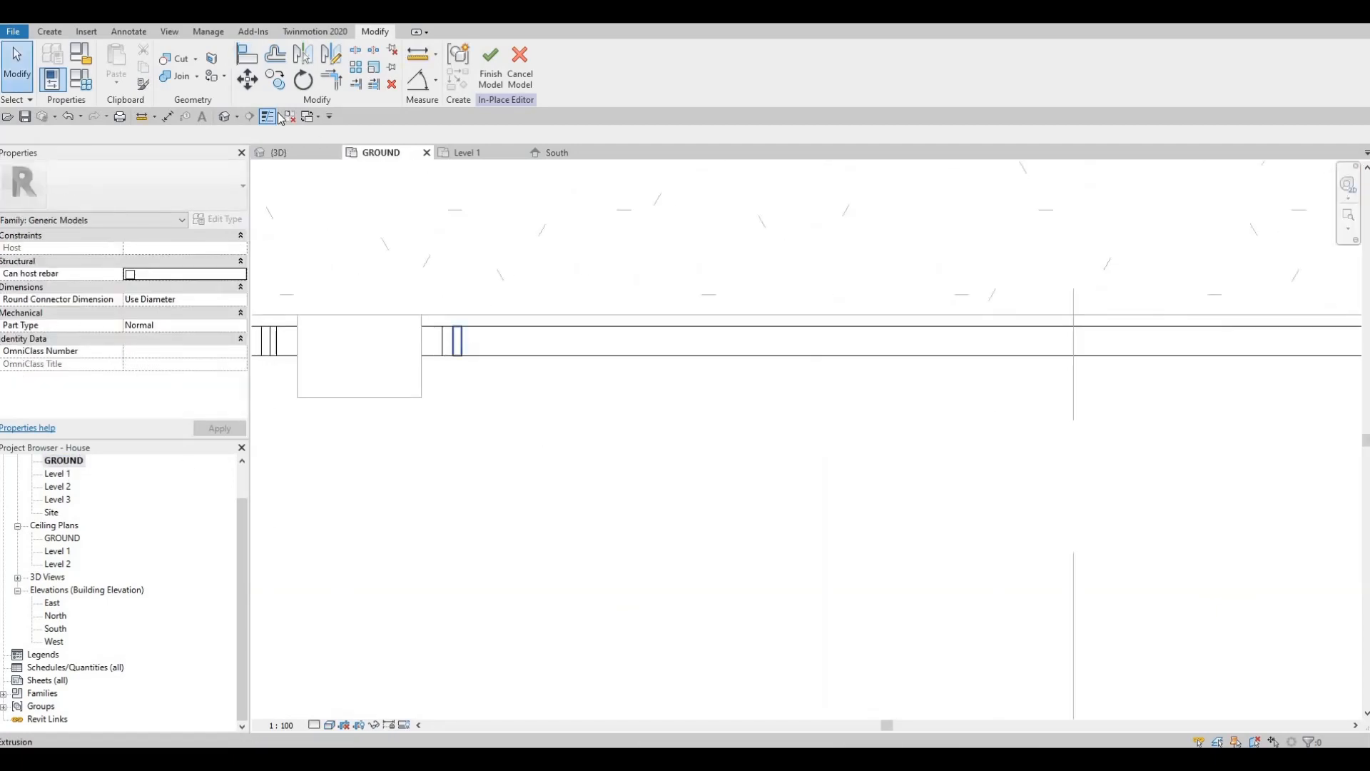
Try a grouped linear array of 40 driveway slats, placing the last one about 5740 mm away near the far pillar.
left_click(457, 341)
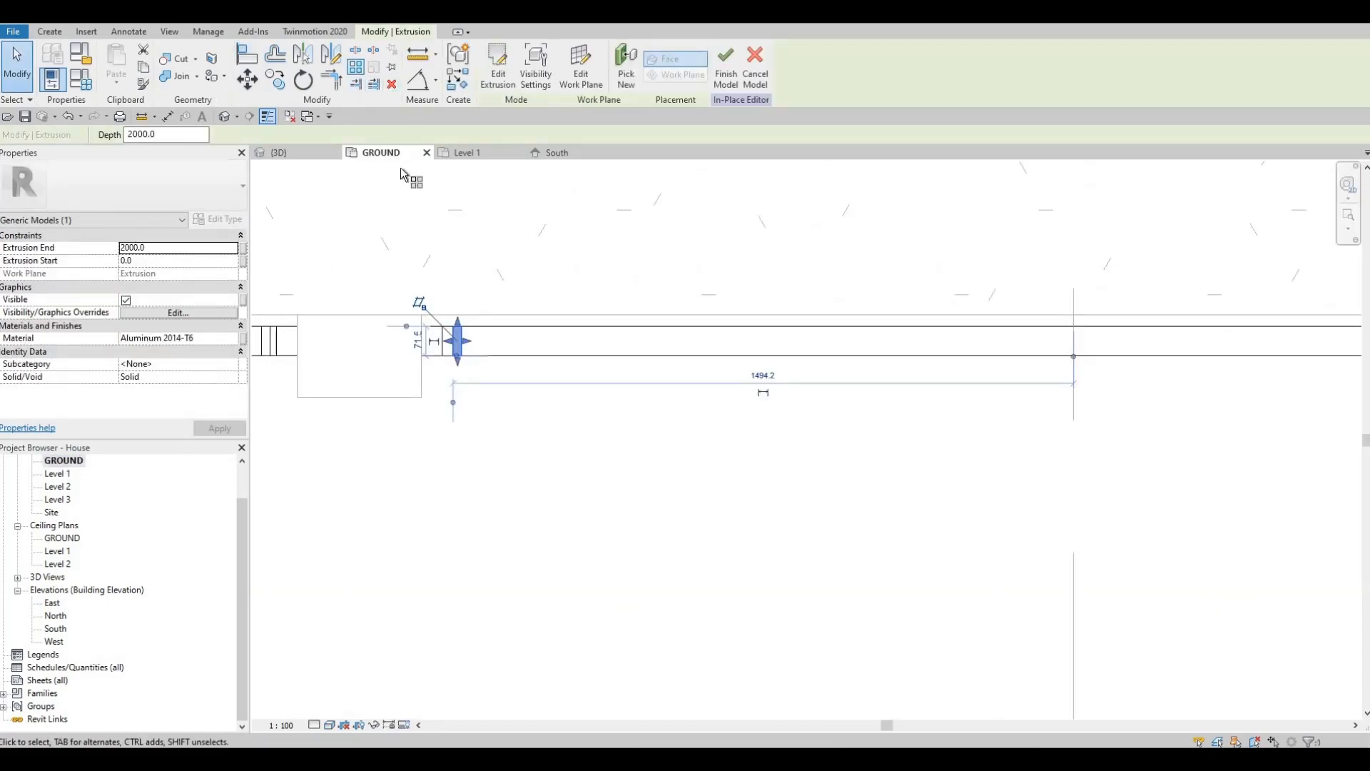
left_click(357, 71)
scroll(454, 342, "up", 2)
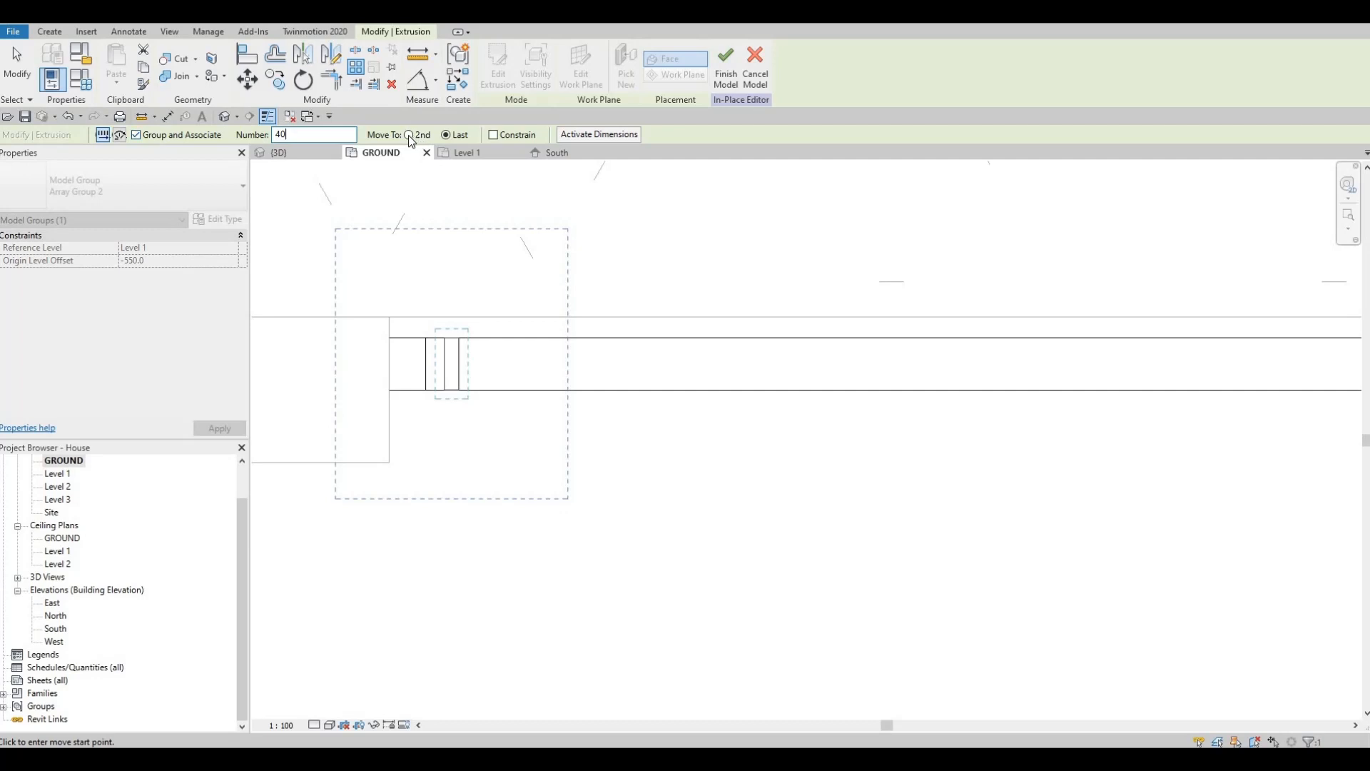
left_click(451, 340)
scroll(455, 332, "down", 2)
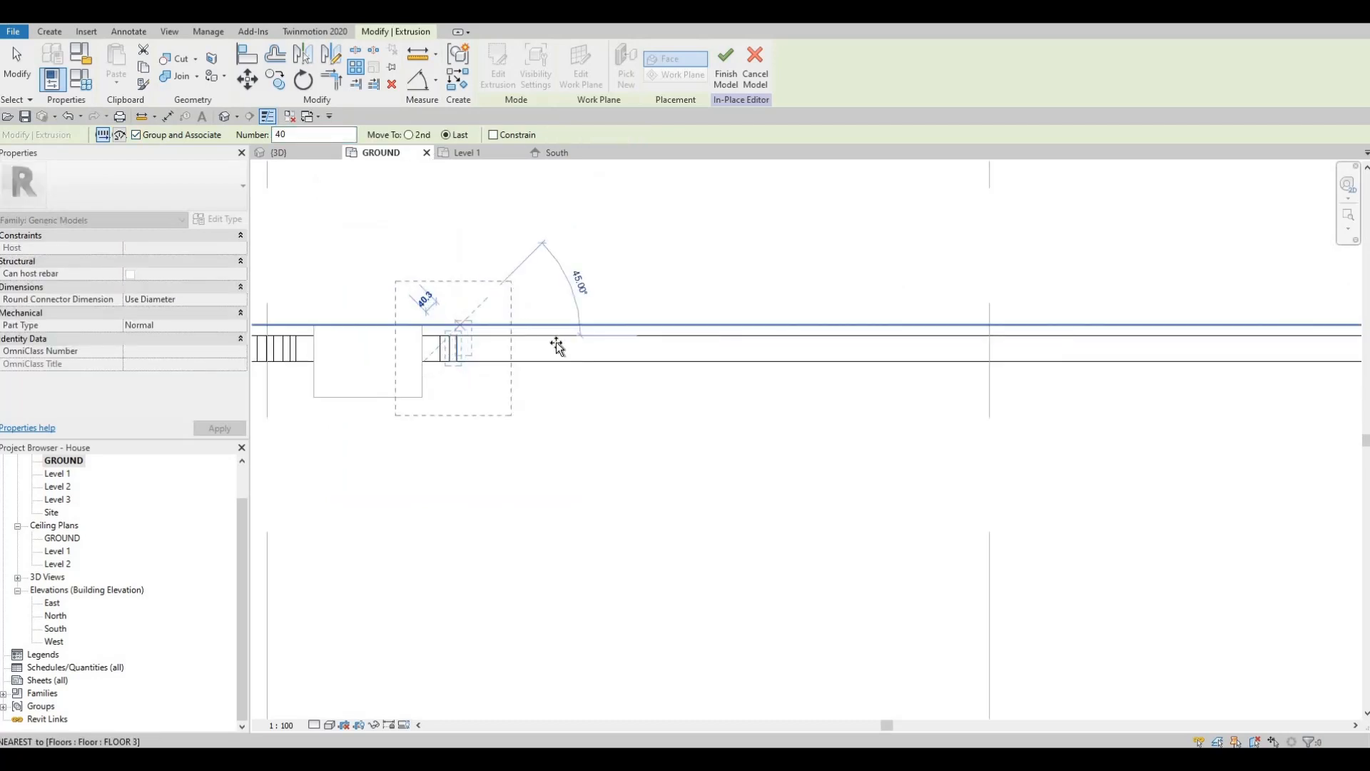
scroll(688, 364, "down", 2)
scroll(1040, 342, "up", 3)
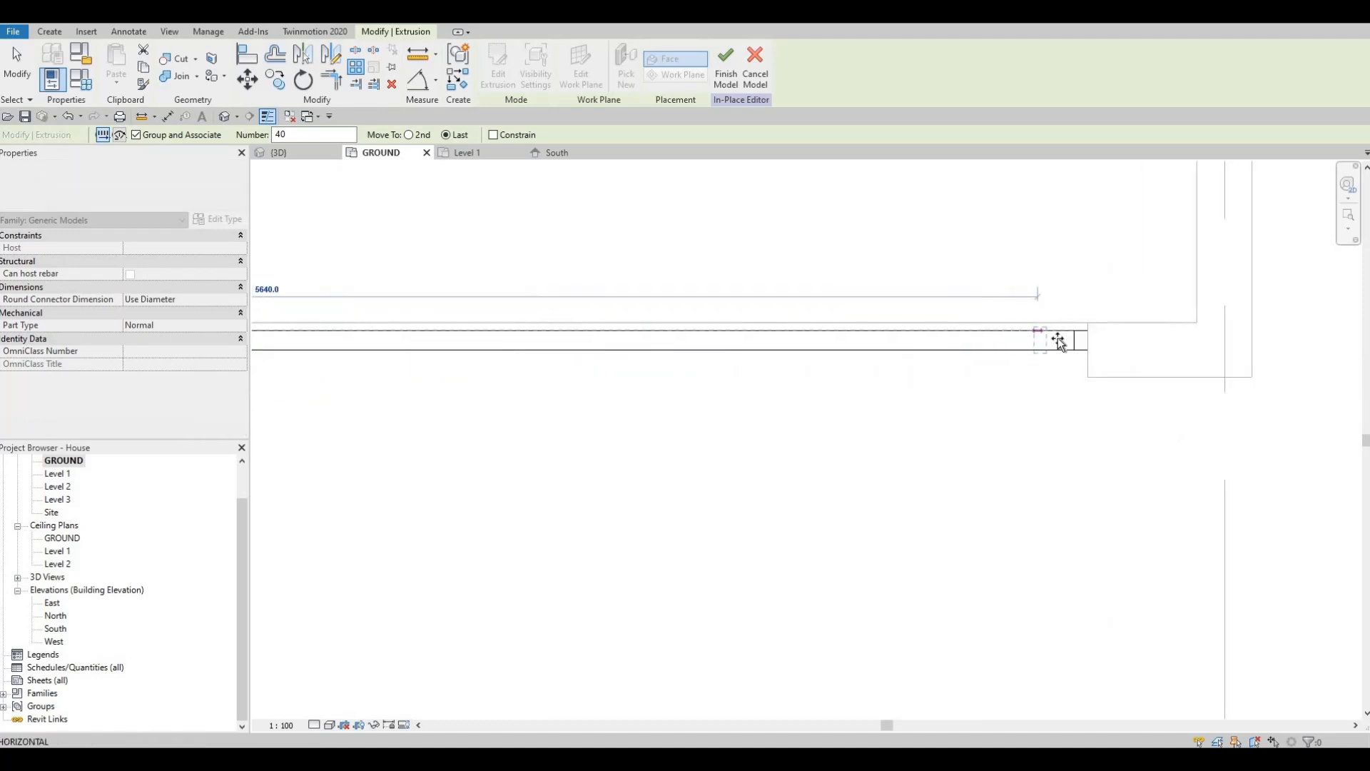
left_click(1064, 338)
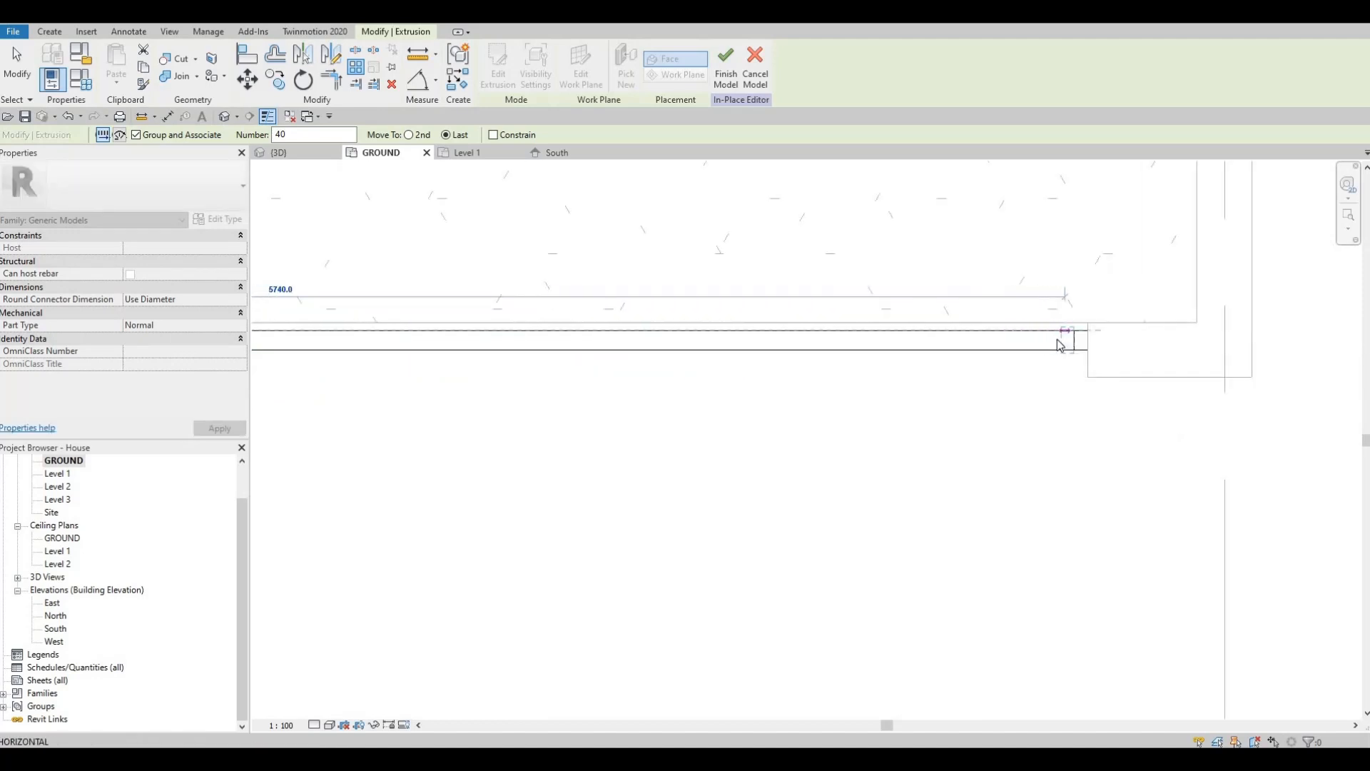
scroll(1008, 339, "down", 2)
key("Return")
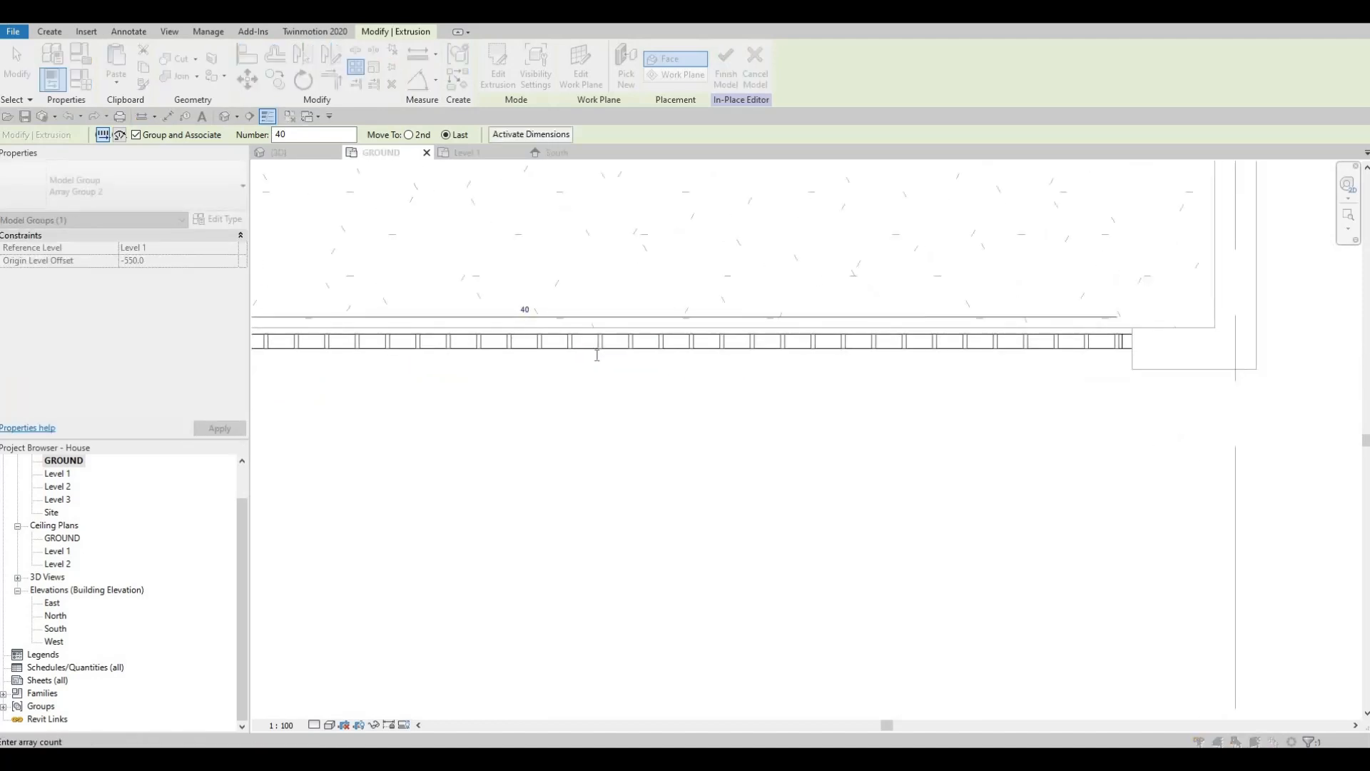
key("Return")
scroll(492, 333, "down", 2)
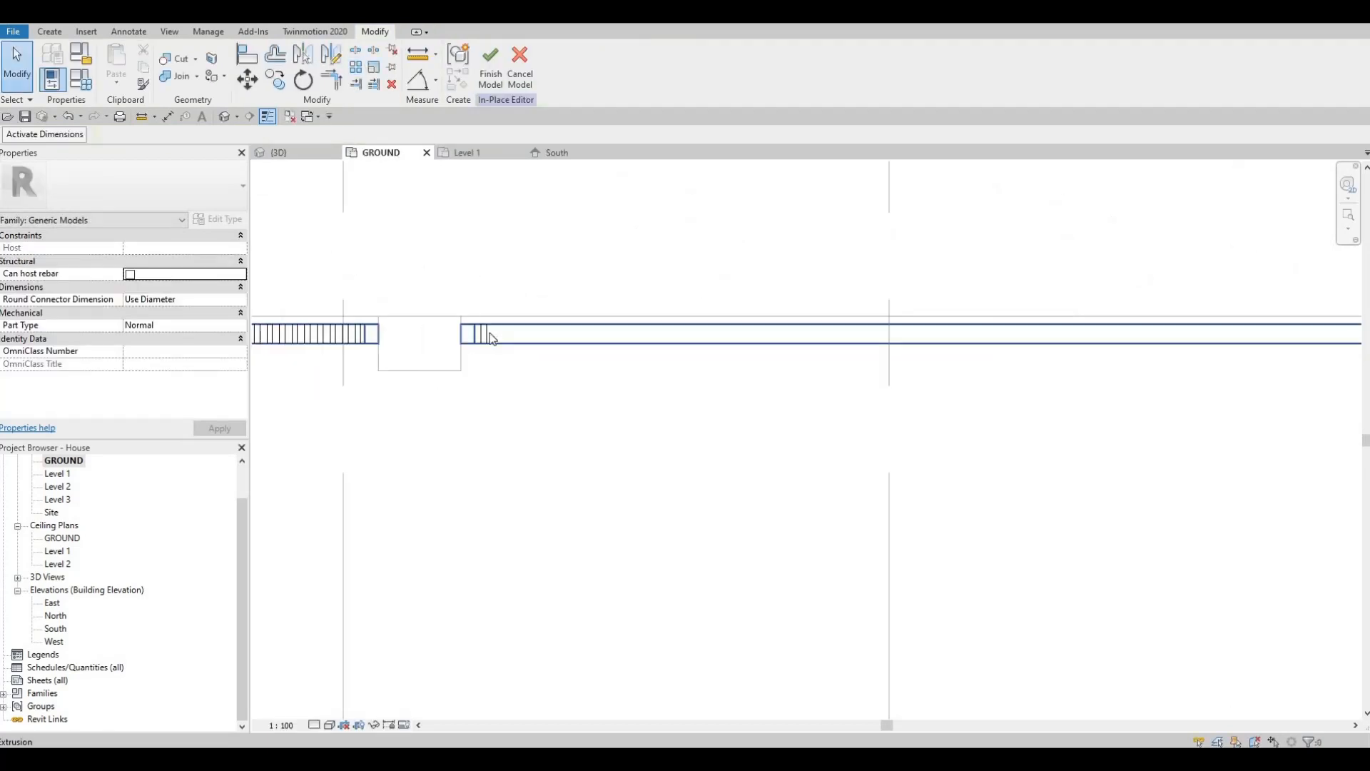
Try a denser linear array of 60 slats across the driveway gate, with the last slat beside the far pillar.
left_click(479, 333)
left_click(355, 67)
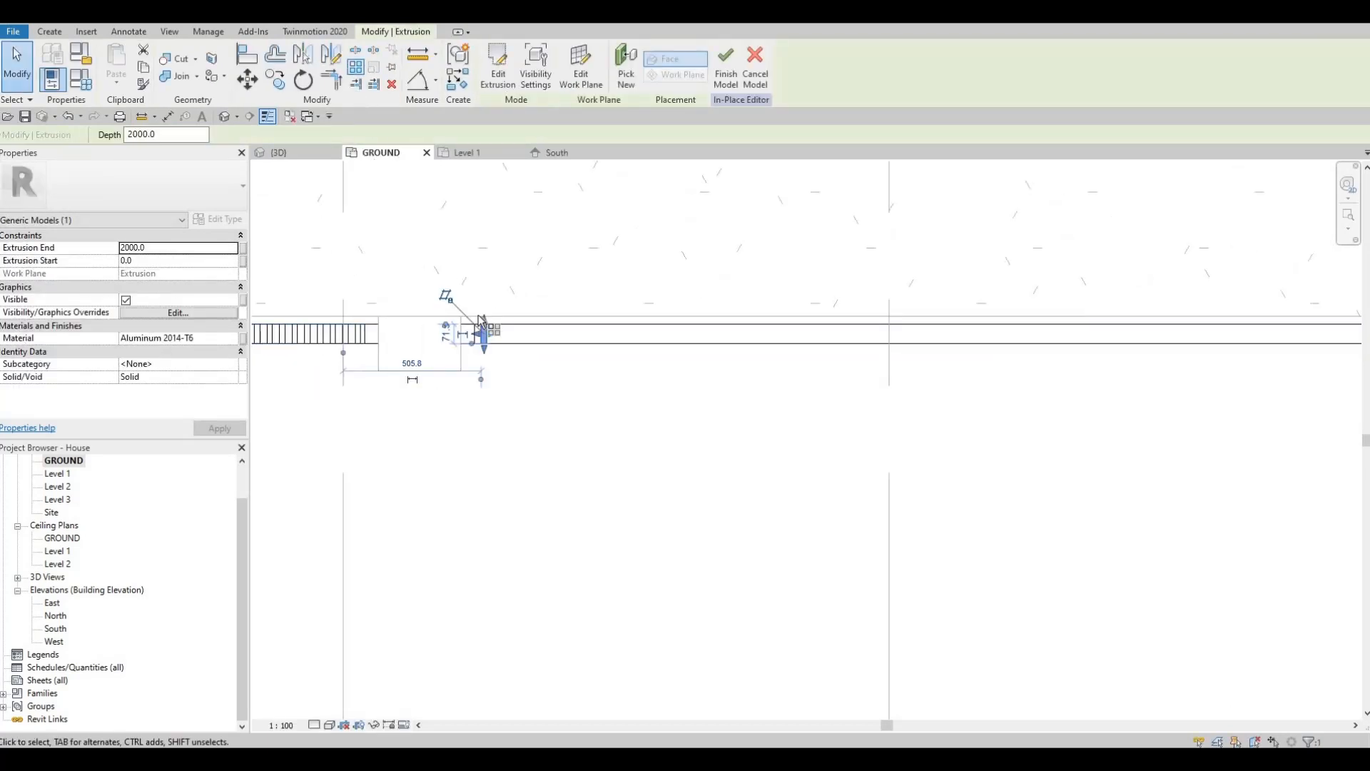
scroll(474, 283, "up", 2)
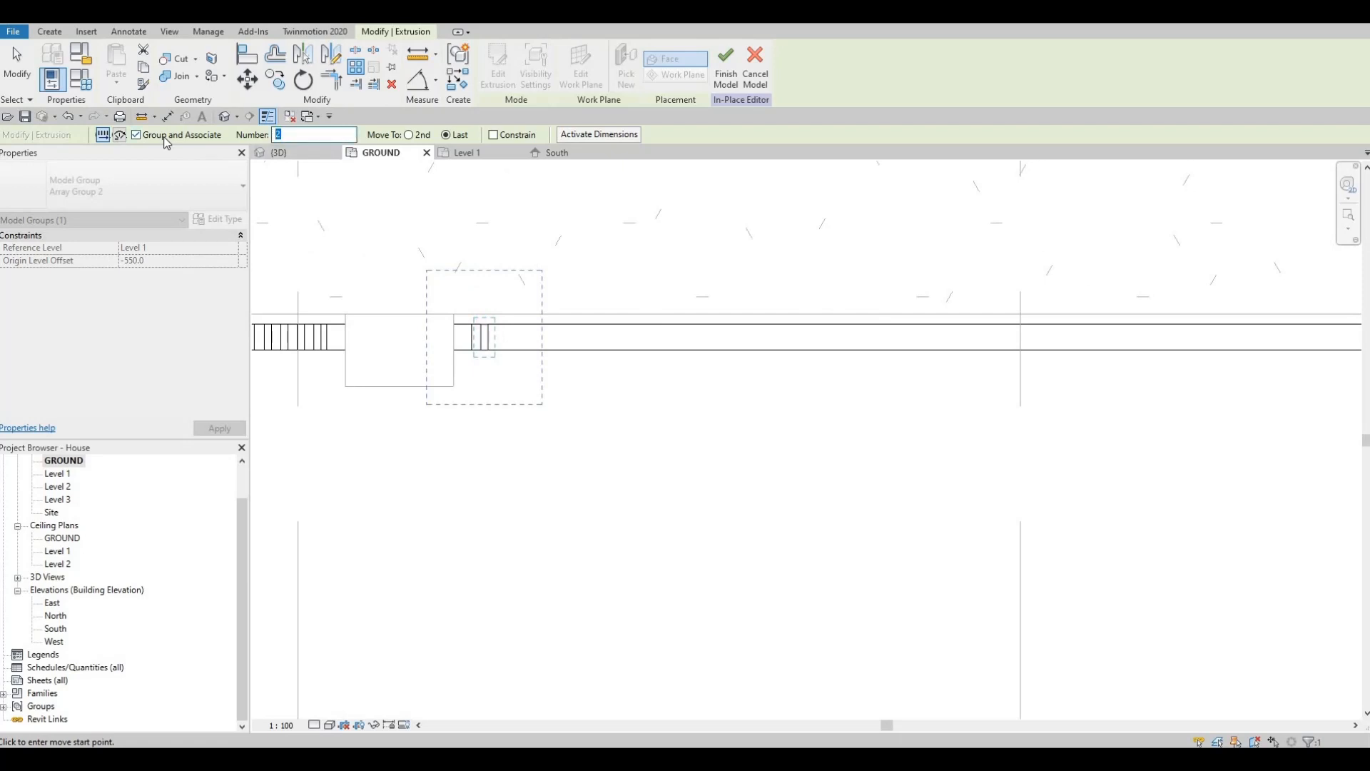
scroll(508, 322, "up", 3)
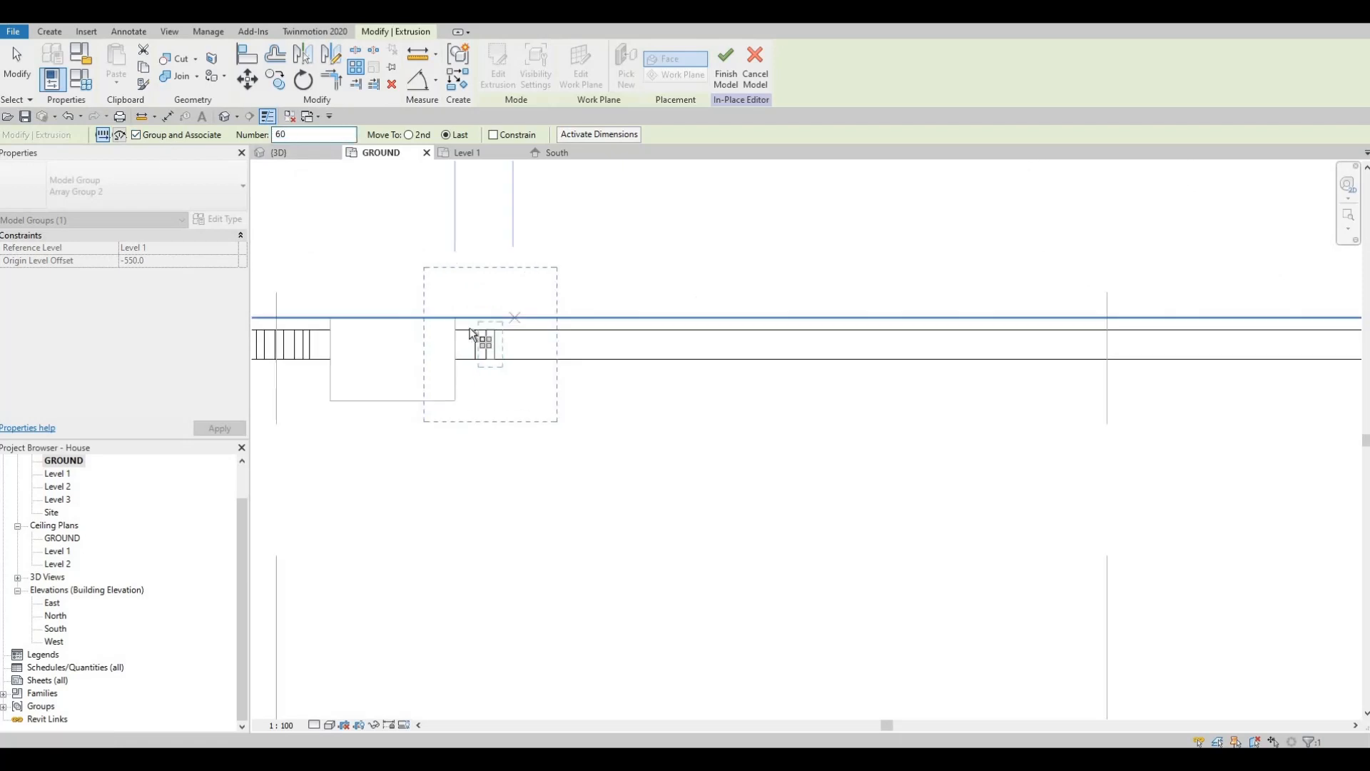
left_click(468, 357)
scroll(520, 269, "down", 4)
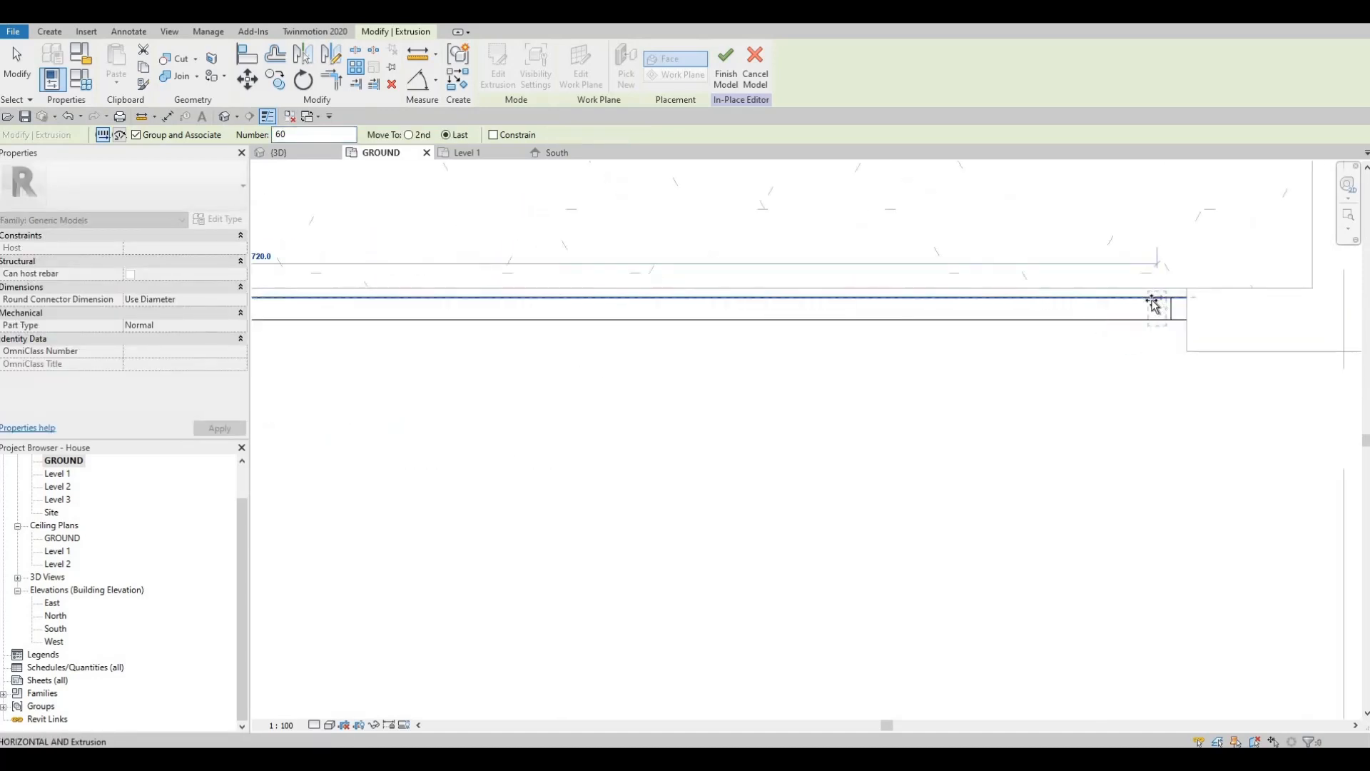
left_click(1141, 311)
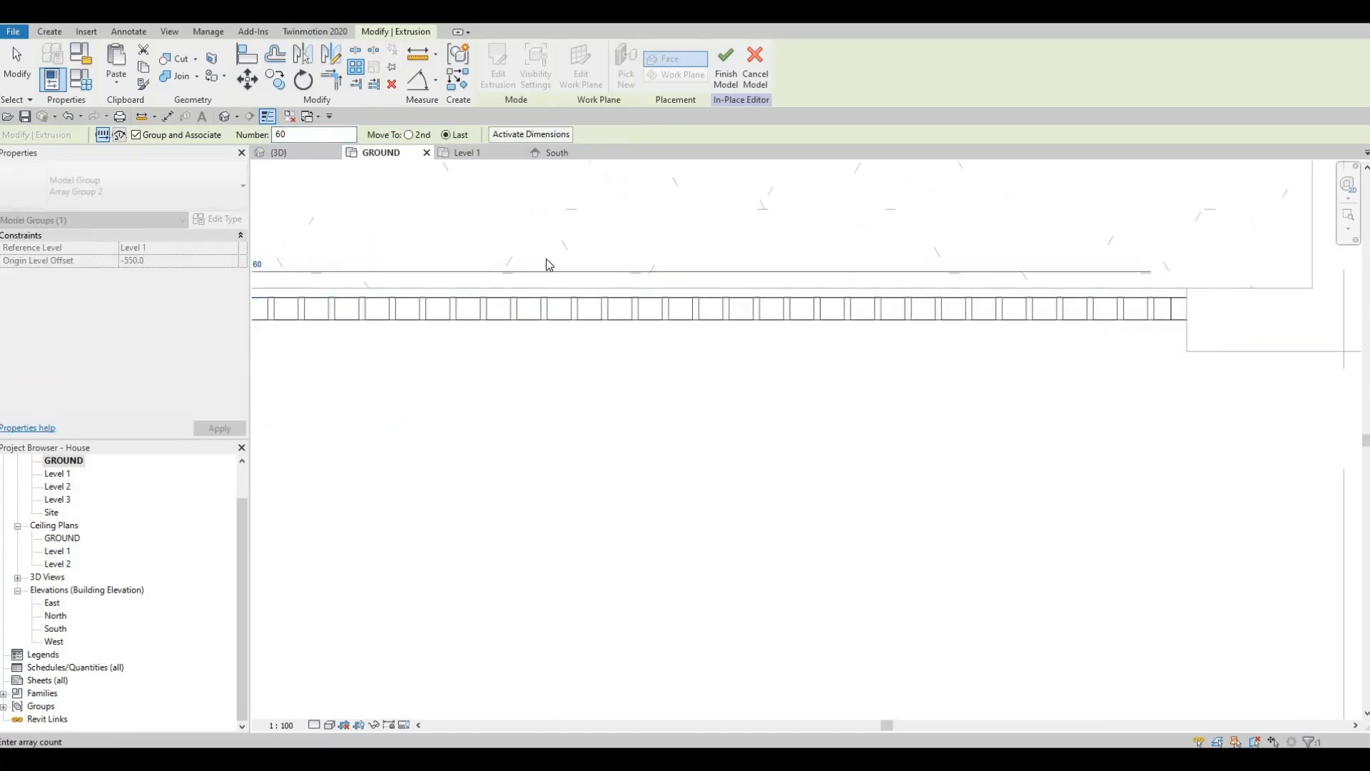
scroll(500, 214, "down", 1)
middle_click_drag(386, 171, 629, 187)
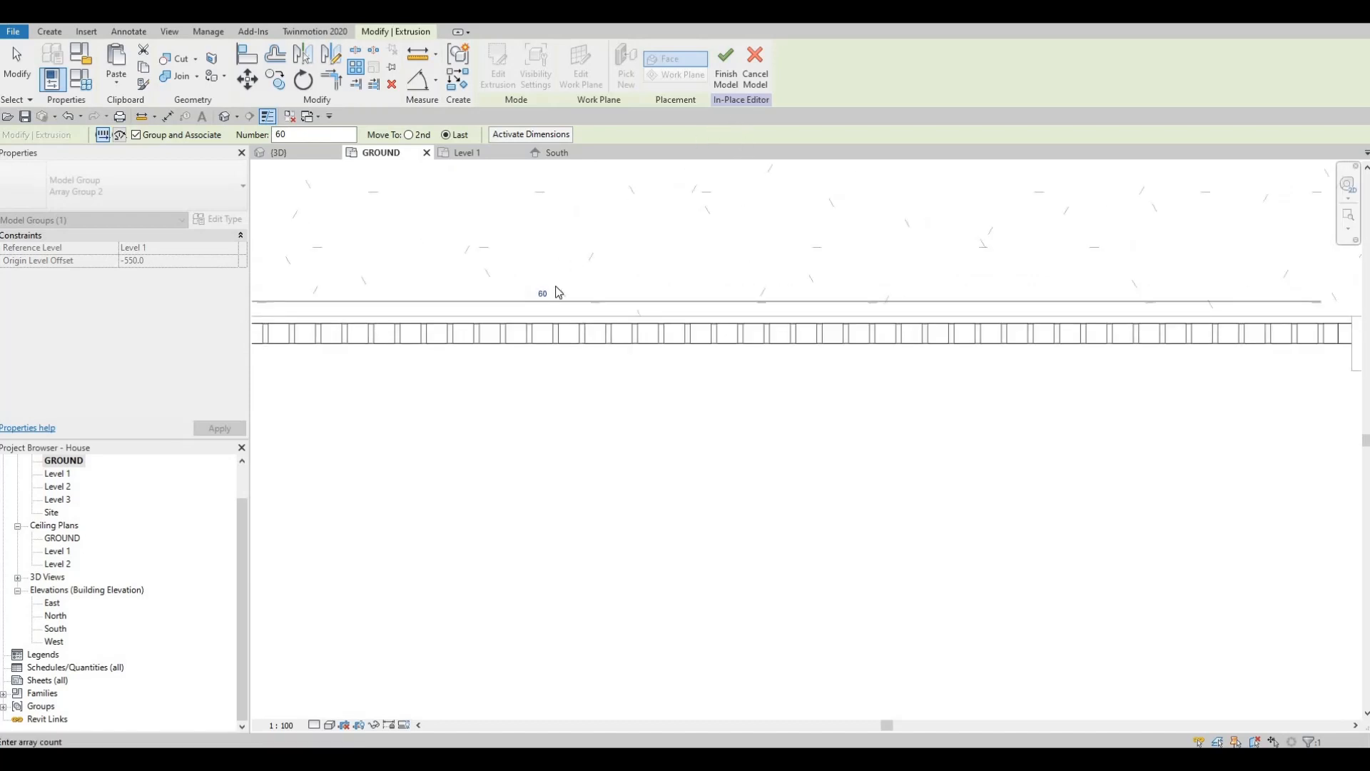
key("Return")
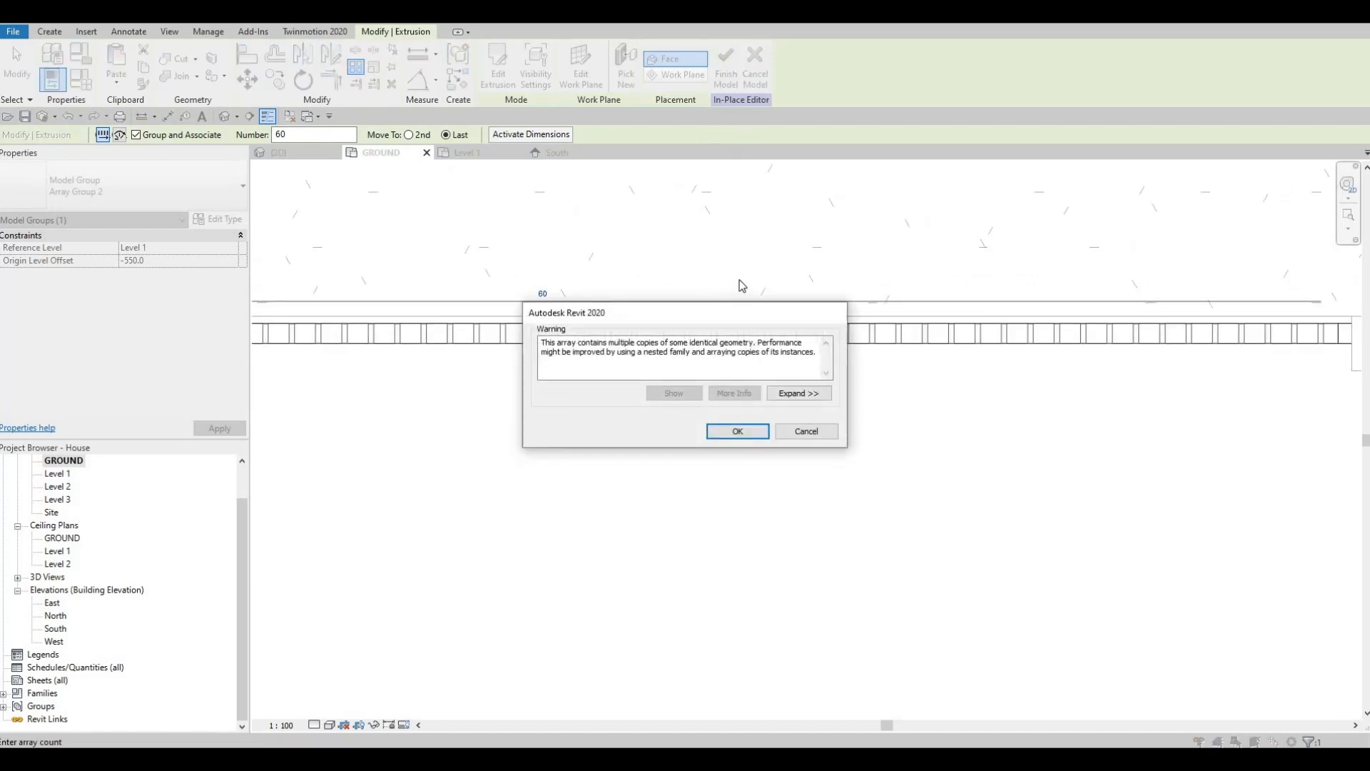
key("Escape")
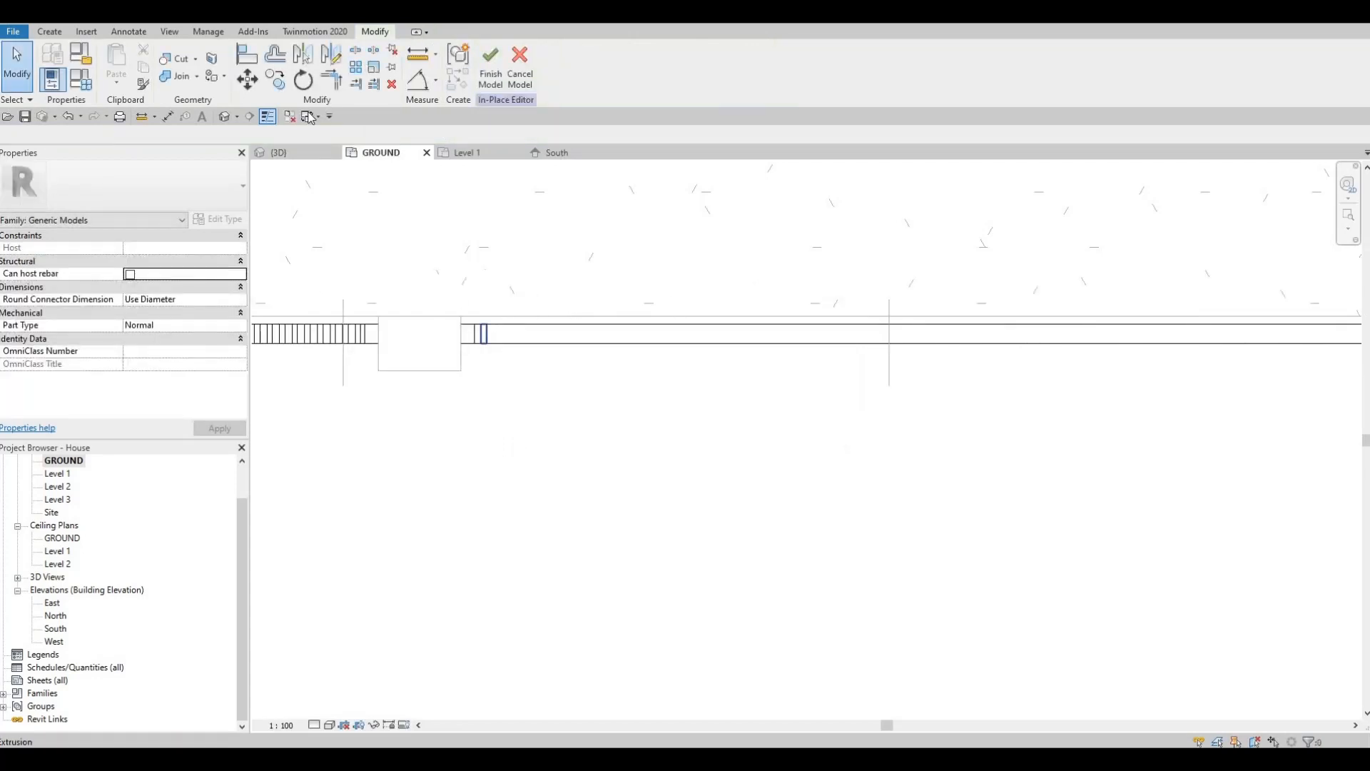
Array the driveway slat as 60 grouped items, with the last one placed just inside the far end of the frame.
left_click(488, 334)
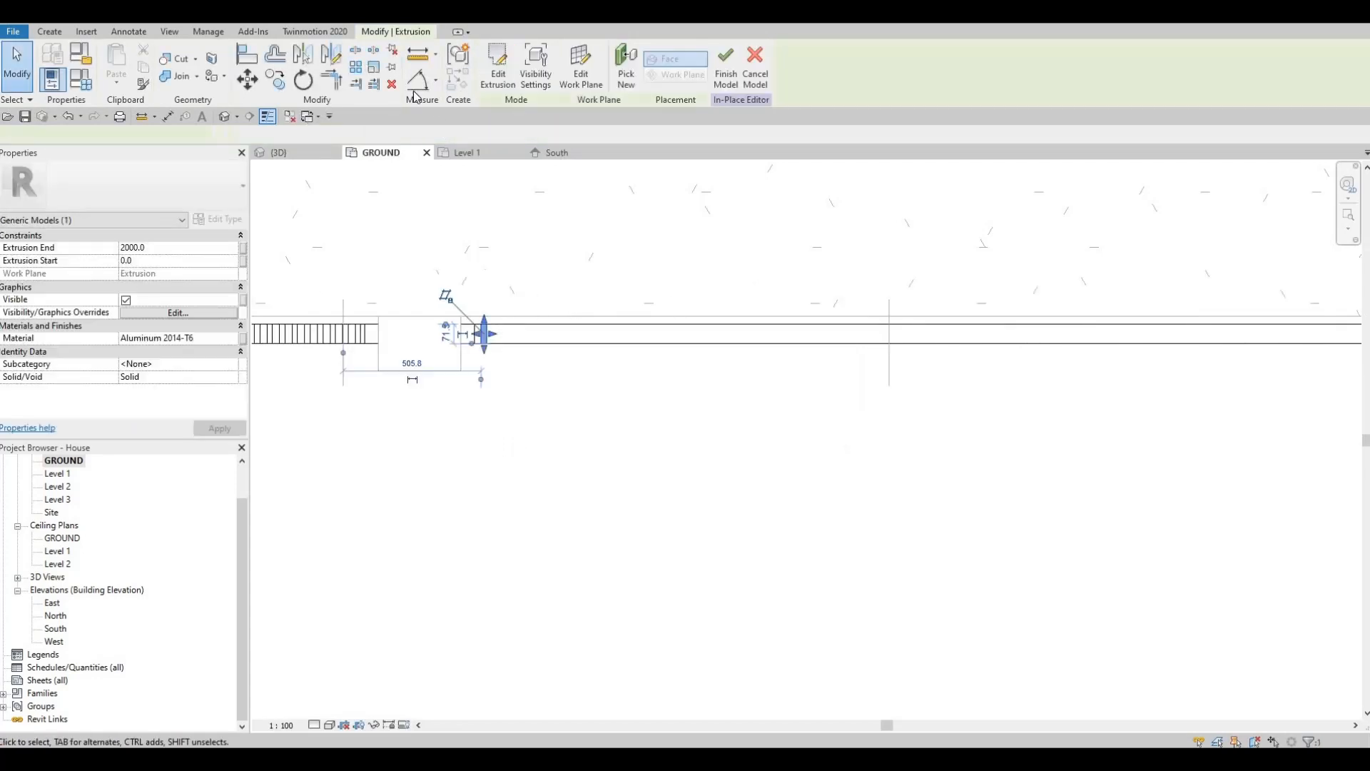
left_click(355, 66)
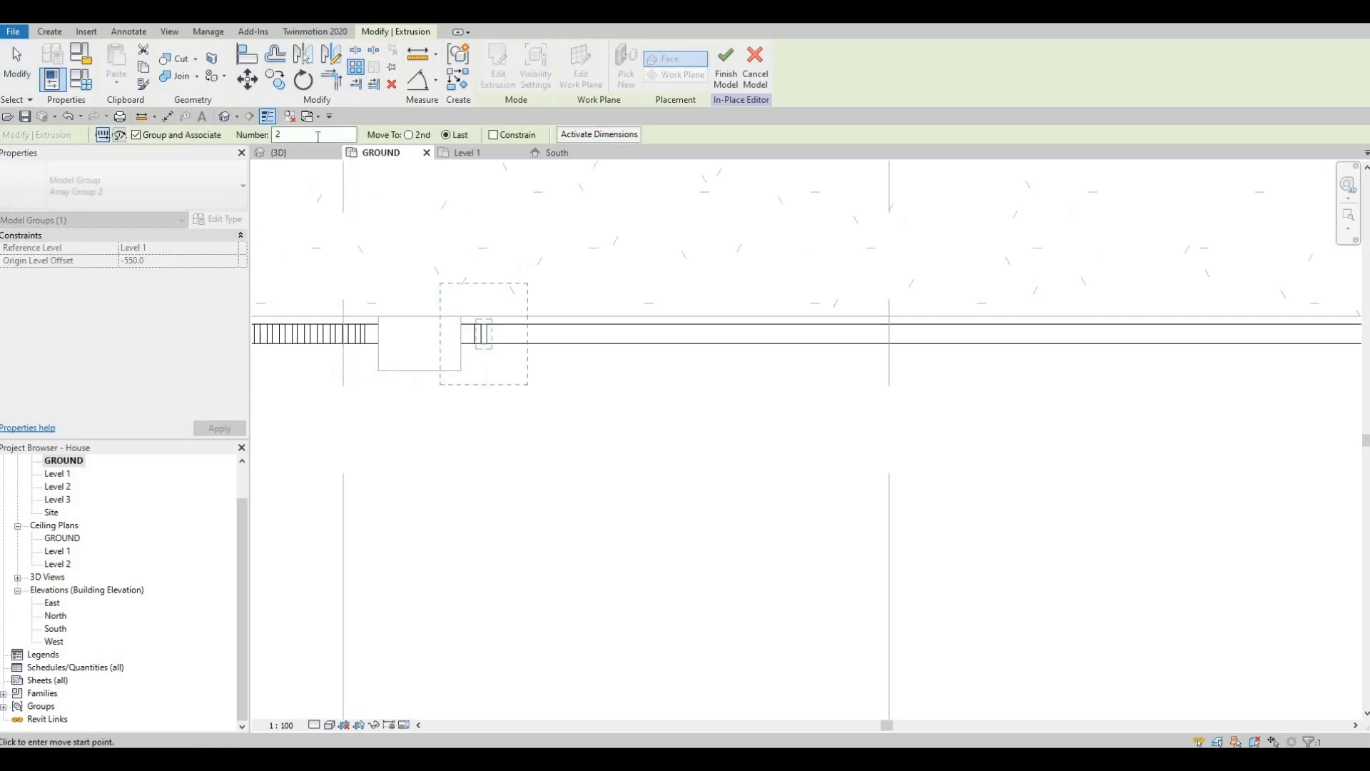
double_click(318, 136)
type("60")
scroll(493, 337, "up", 3)
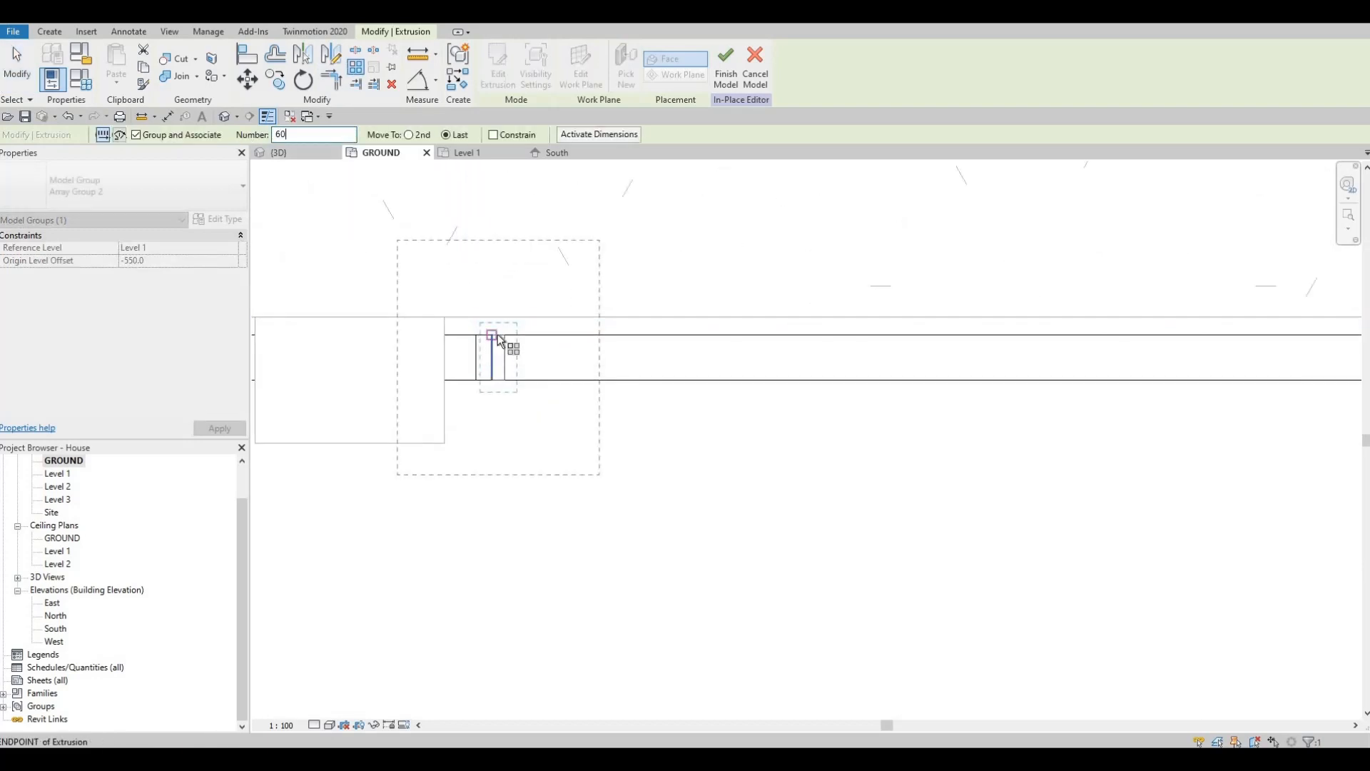
left_click(499, 334)
scroll(718, 314, "down", 2)
middle_click_drag(899, 314, 553, 314)
scroll(553, 314, "down", 1)
middle_click_drag(1170, 314, 764, 313)
scroll(764, 313, "down", 1)
scroll(879, 355, "up", 2)
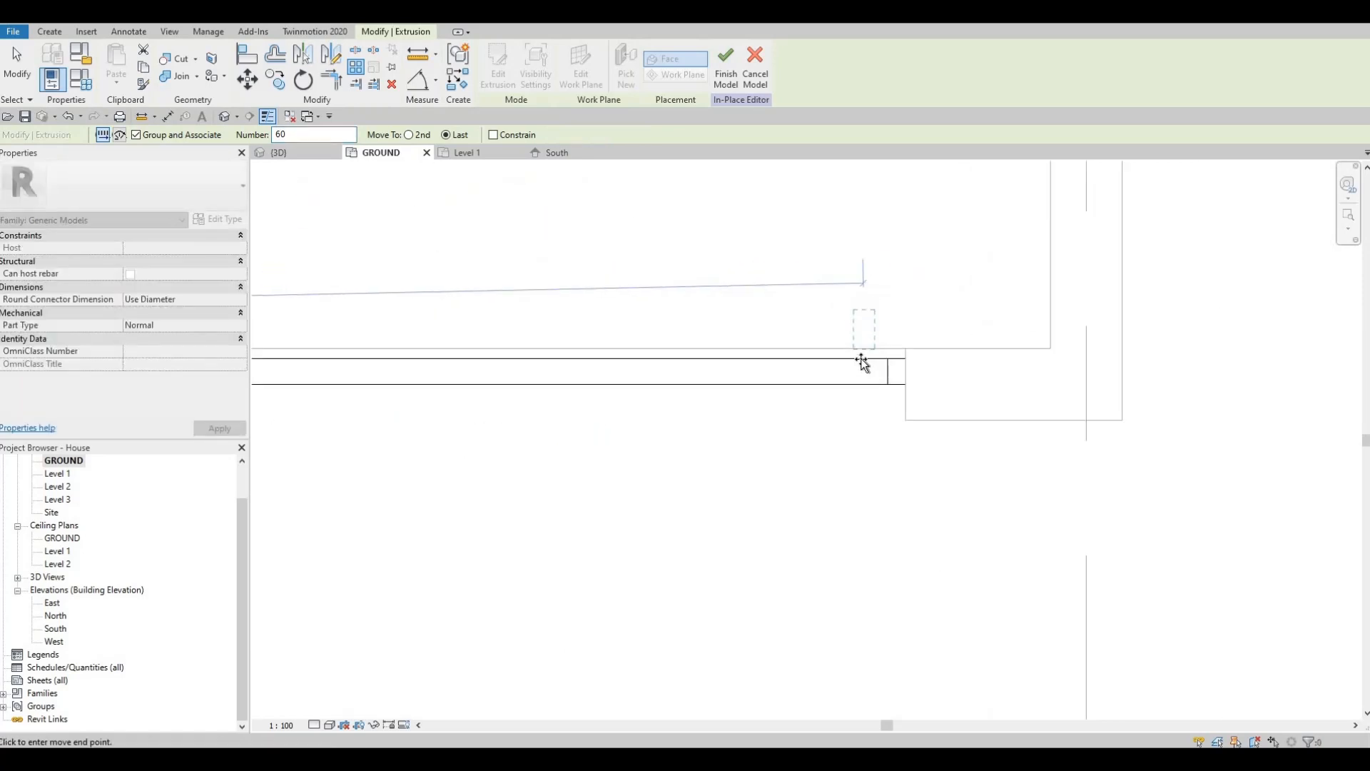
left_click(619, 197)
Accept the slat array, finish the in-place gate model, and select the completed gates in the 3D view.
left_click(726, 66)
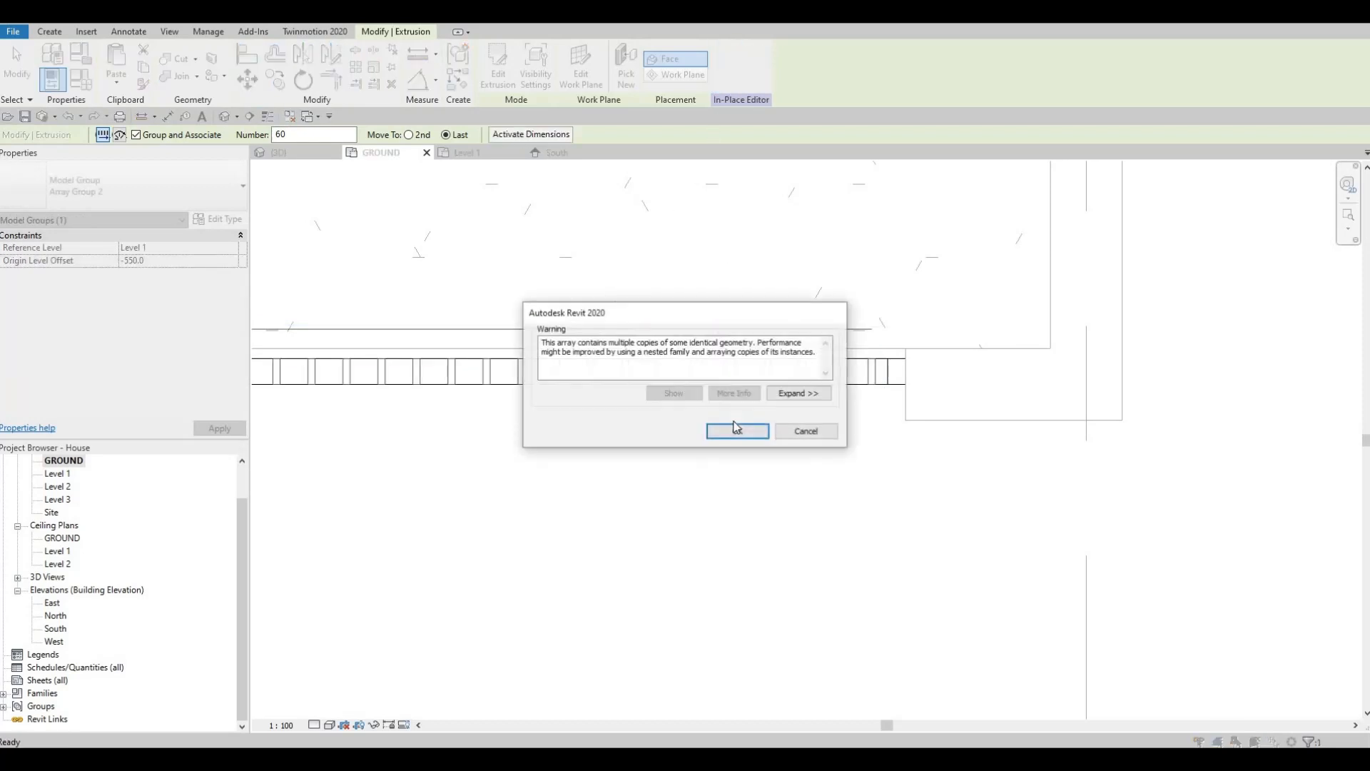
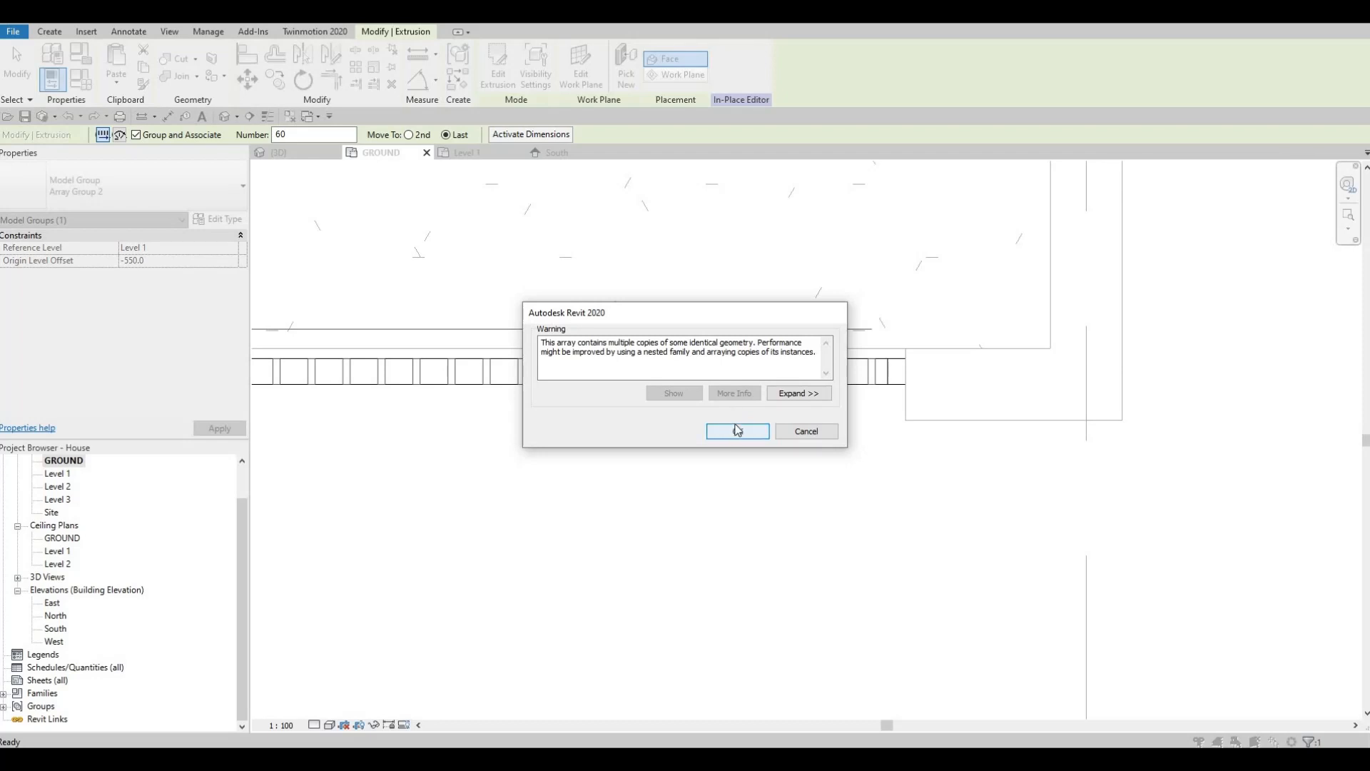
left_click(738, 434)
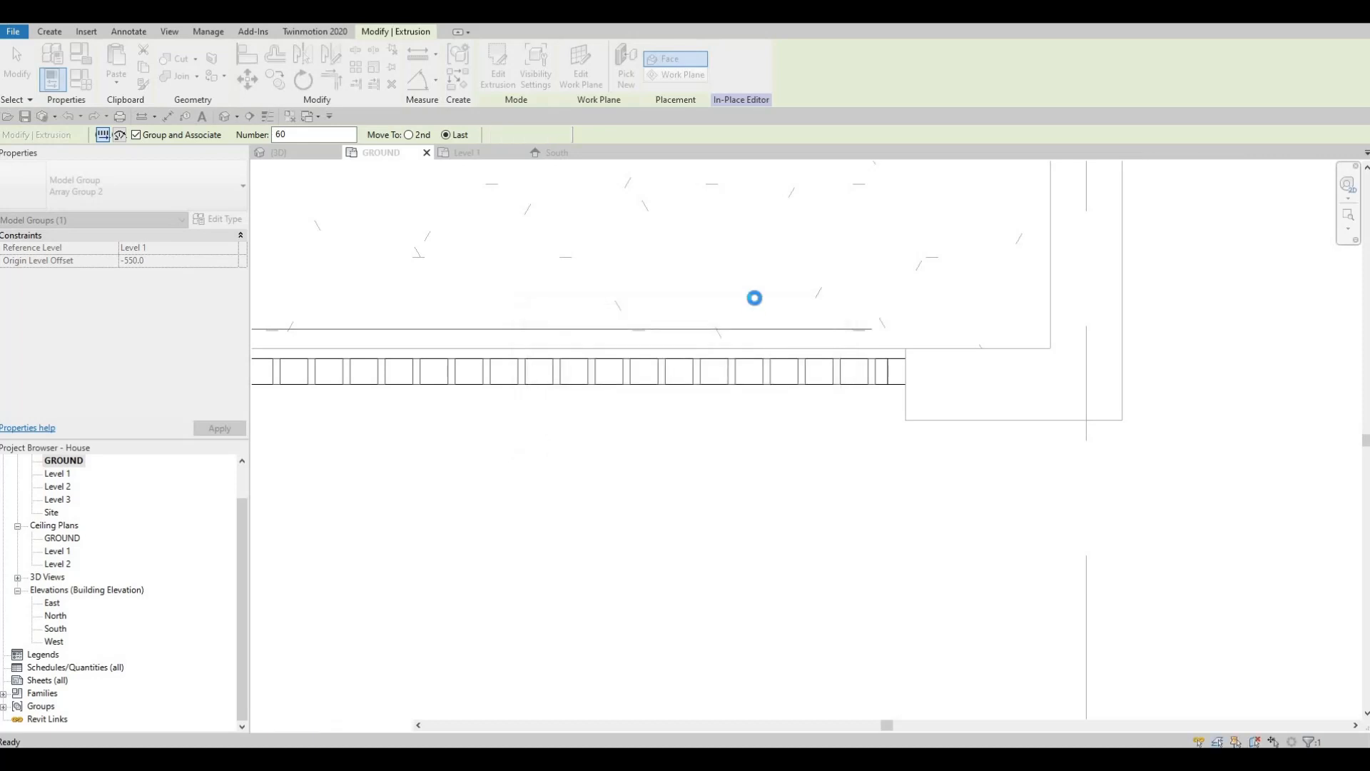
scroll(754, 299, "down", 1)
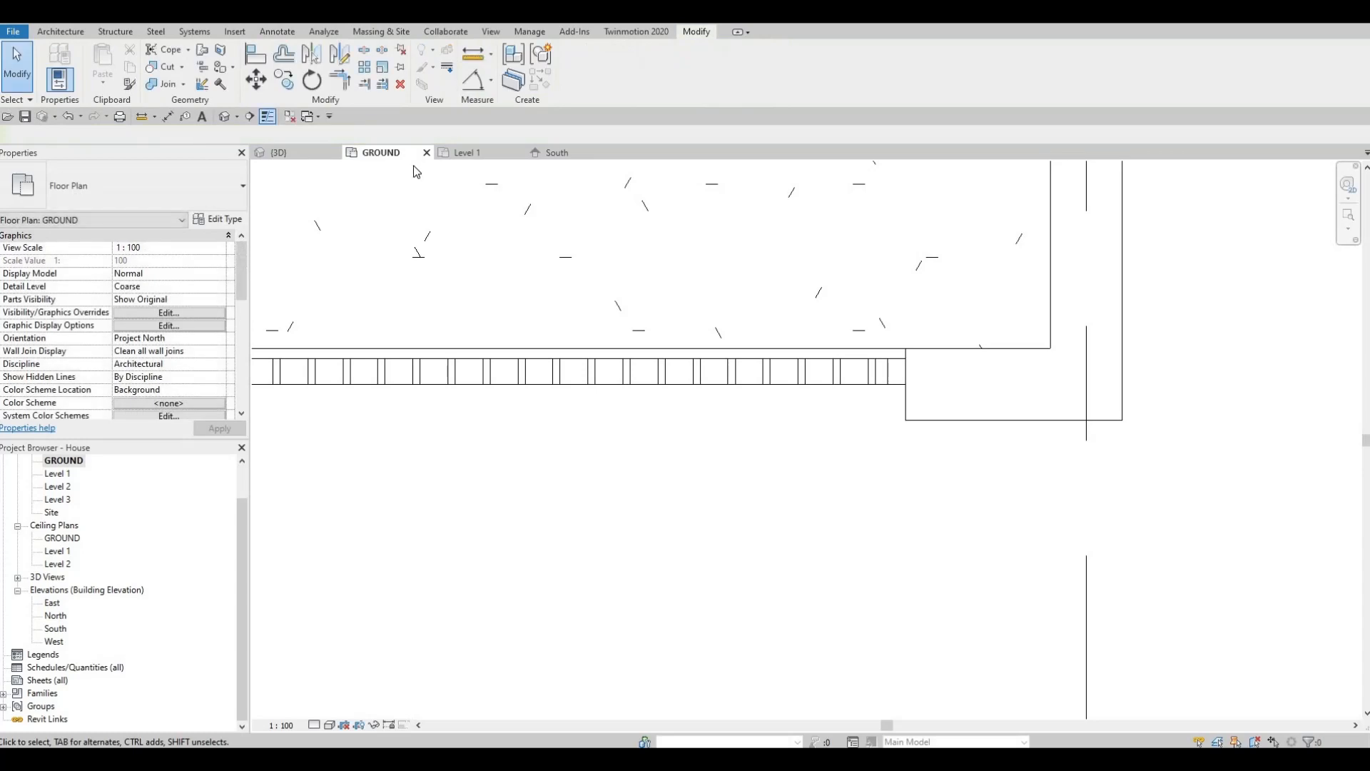
left_click(287, 152)
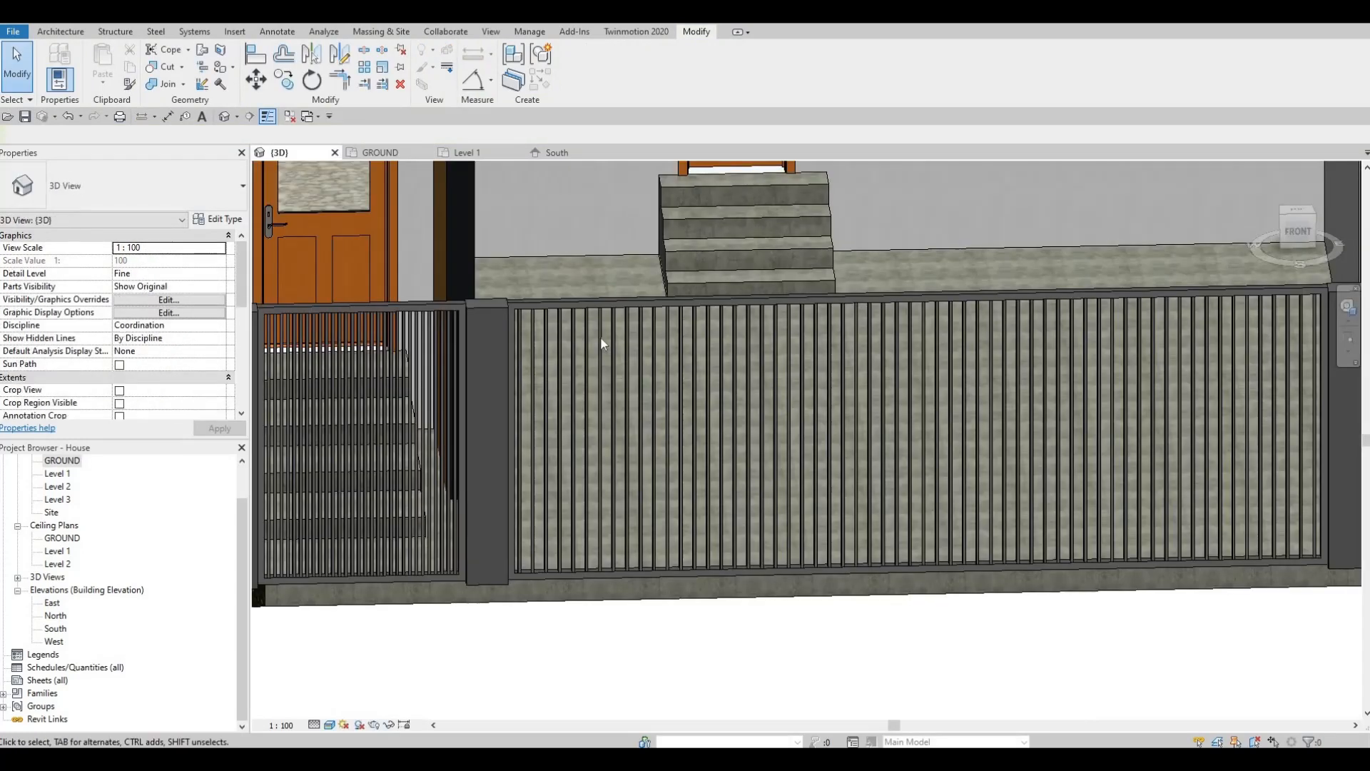
left_click(597, 304)
left_click(677, 293)
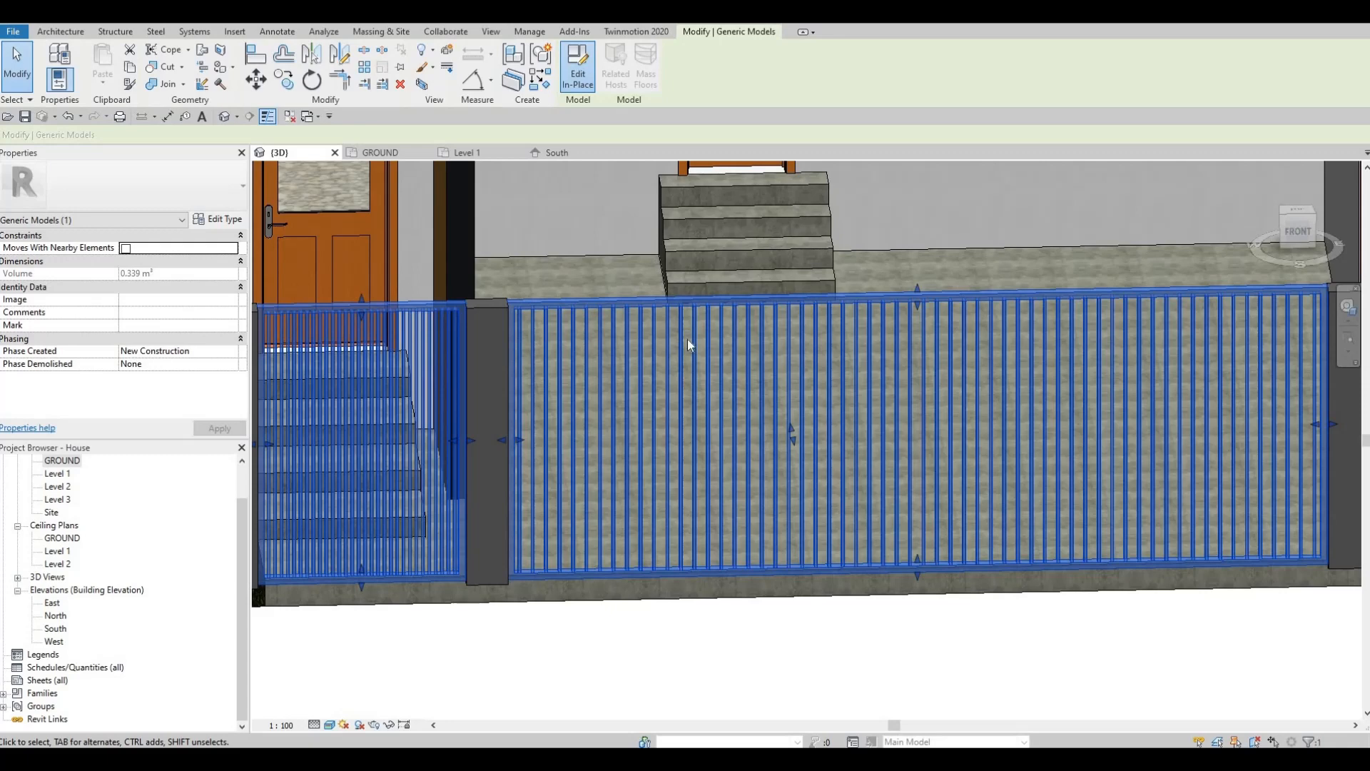
Increase the driveway gate's slat array to 100 items and finish the in-place gate model.
double_click(687, 340)
left_click(691, 345)
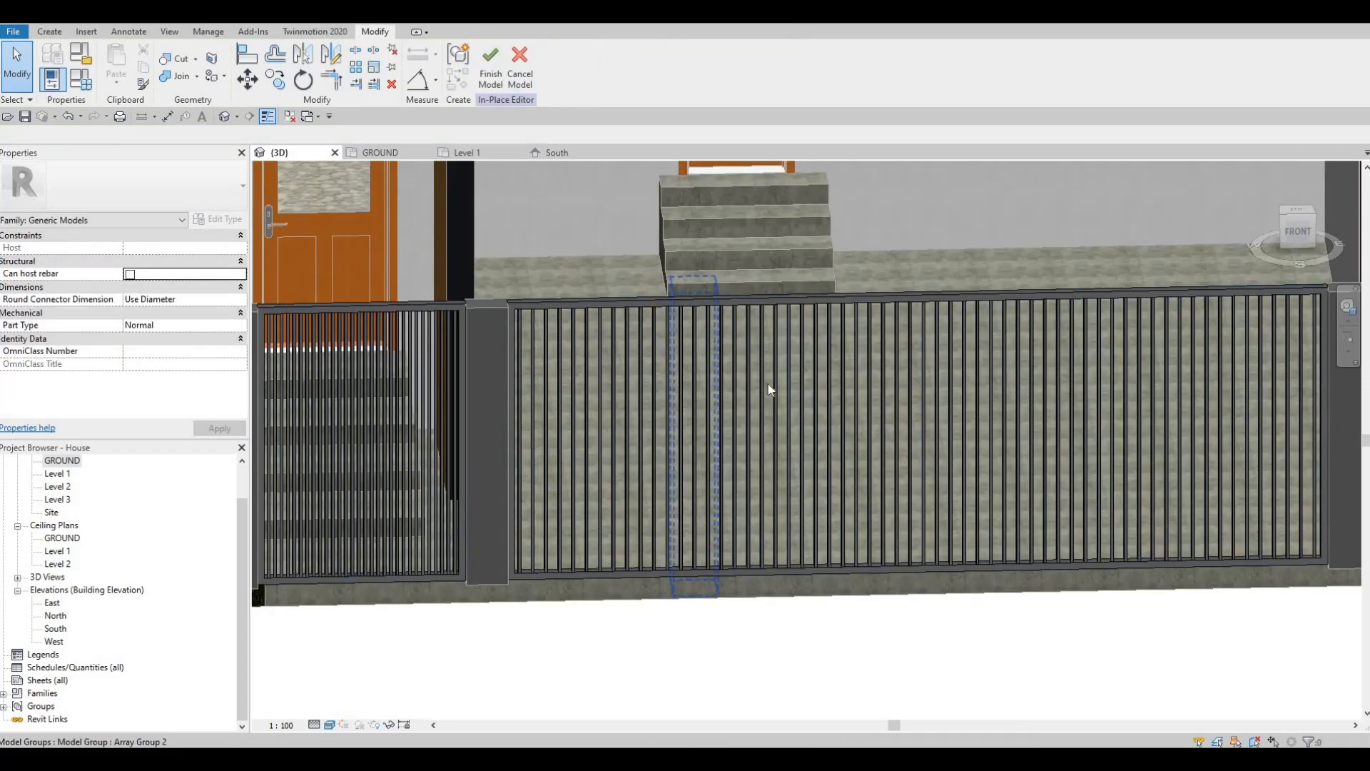
left_click(917, 416)
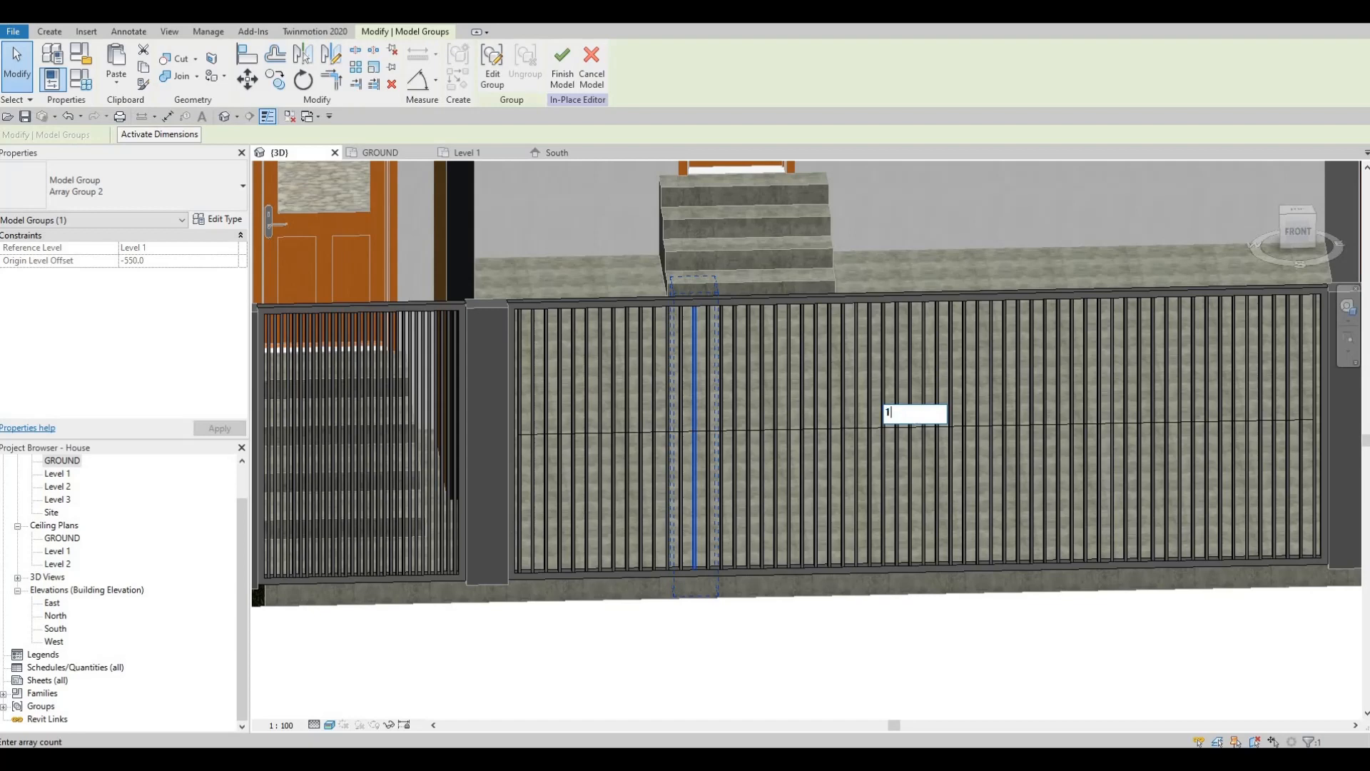
type("100")
key("Return")
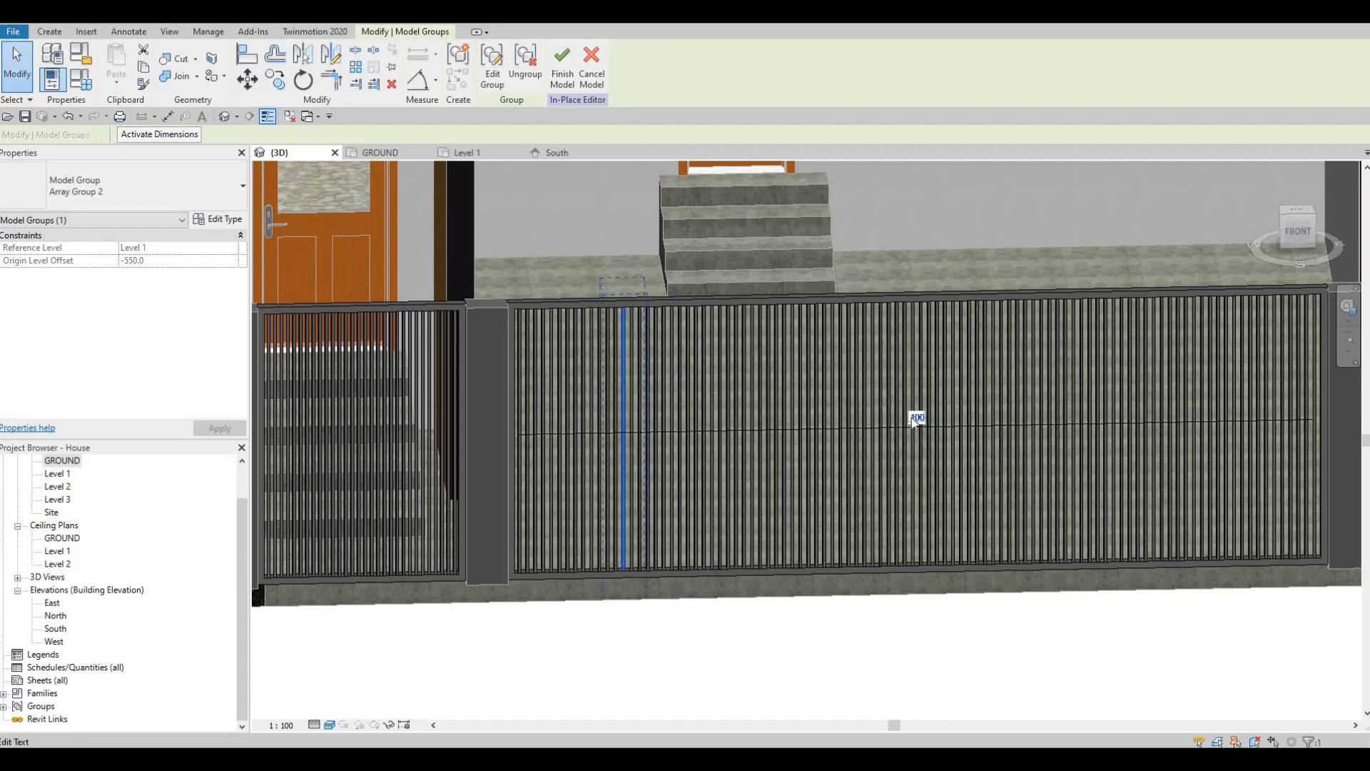
left_click(568, 65)
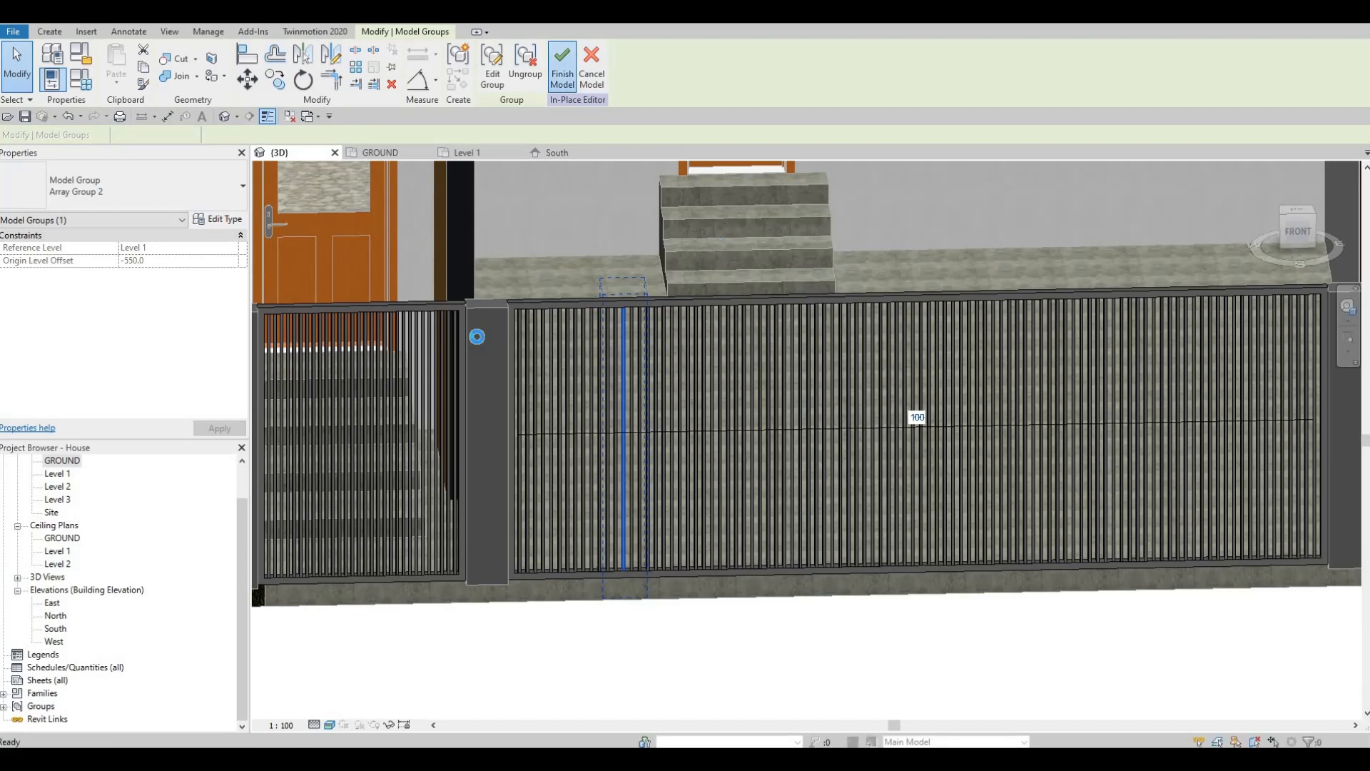
Edit the in-place boundary wall fence, set its vertical slat array to 40 items, and finish the model.
scroll(468, 335, "down", 3)
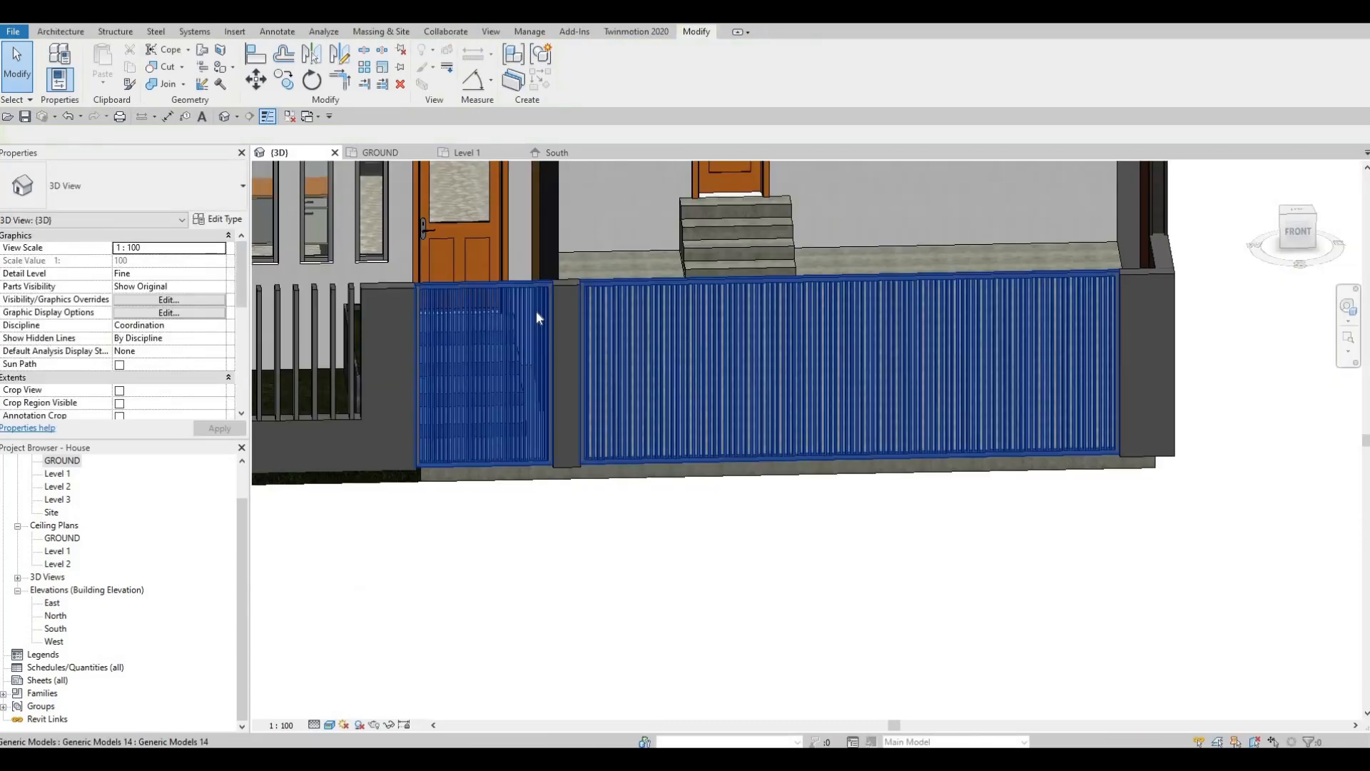
left_click(528, 309)
left_click(577, 86)
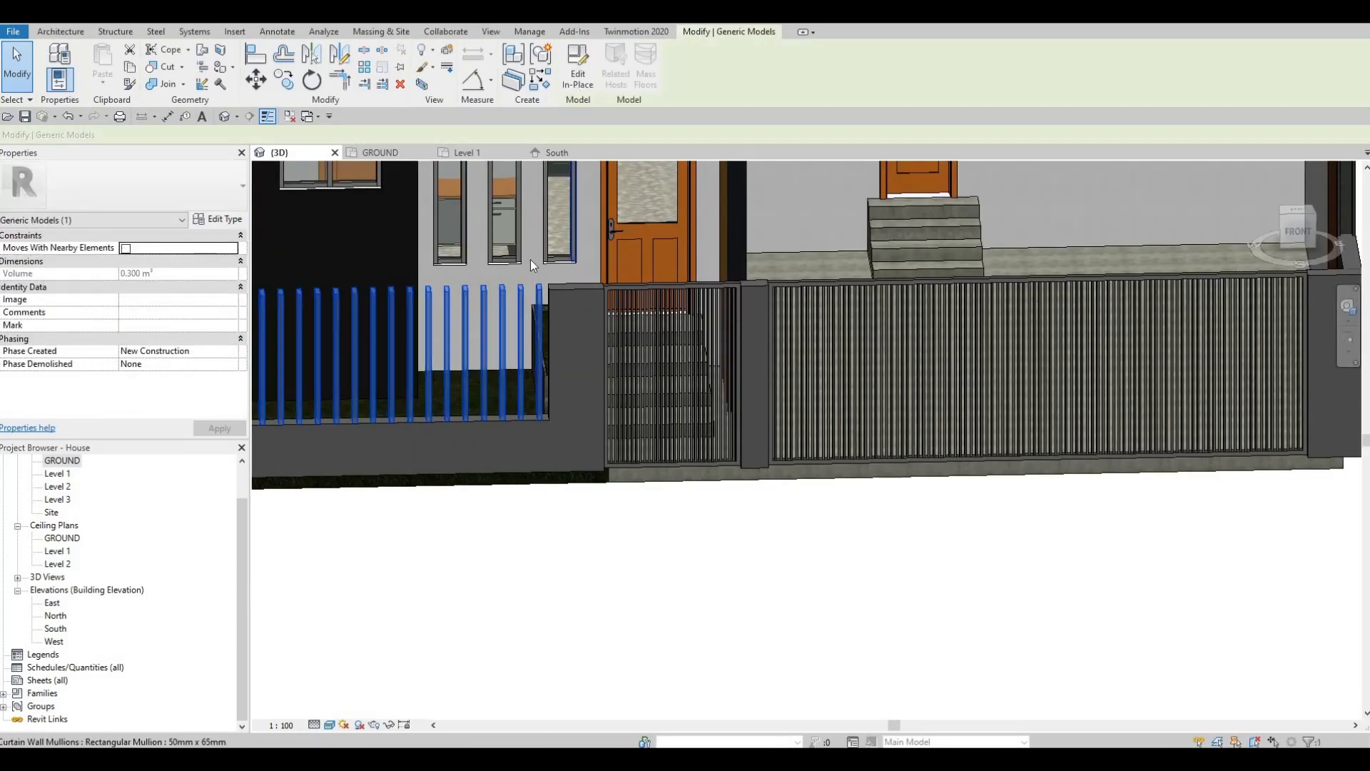
left_click(514, 314)
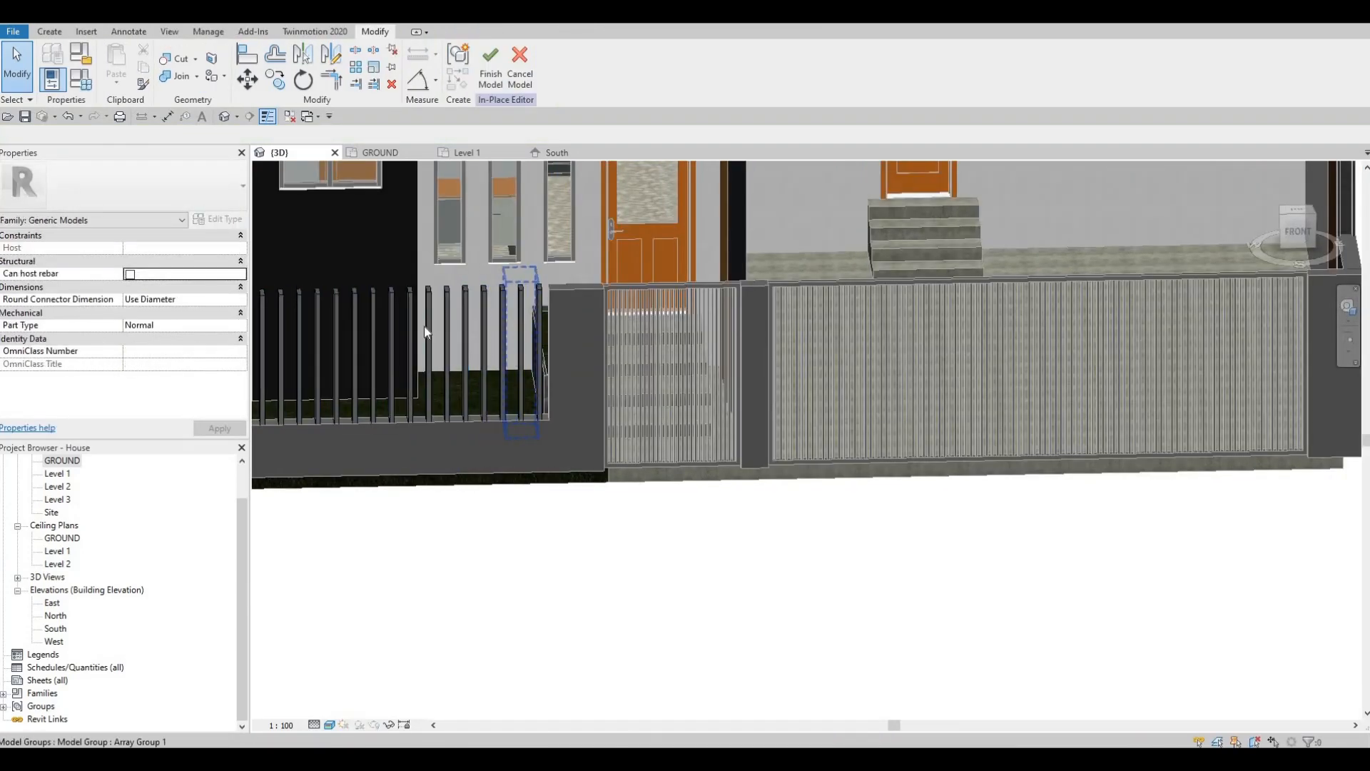
left_click(361, 337)
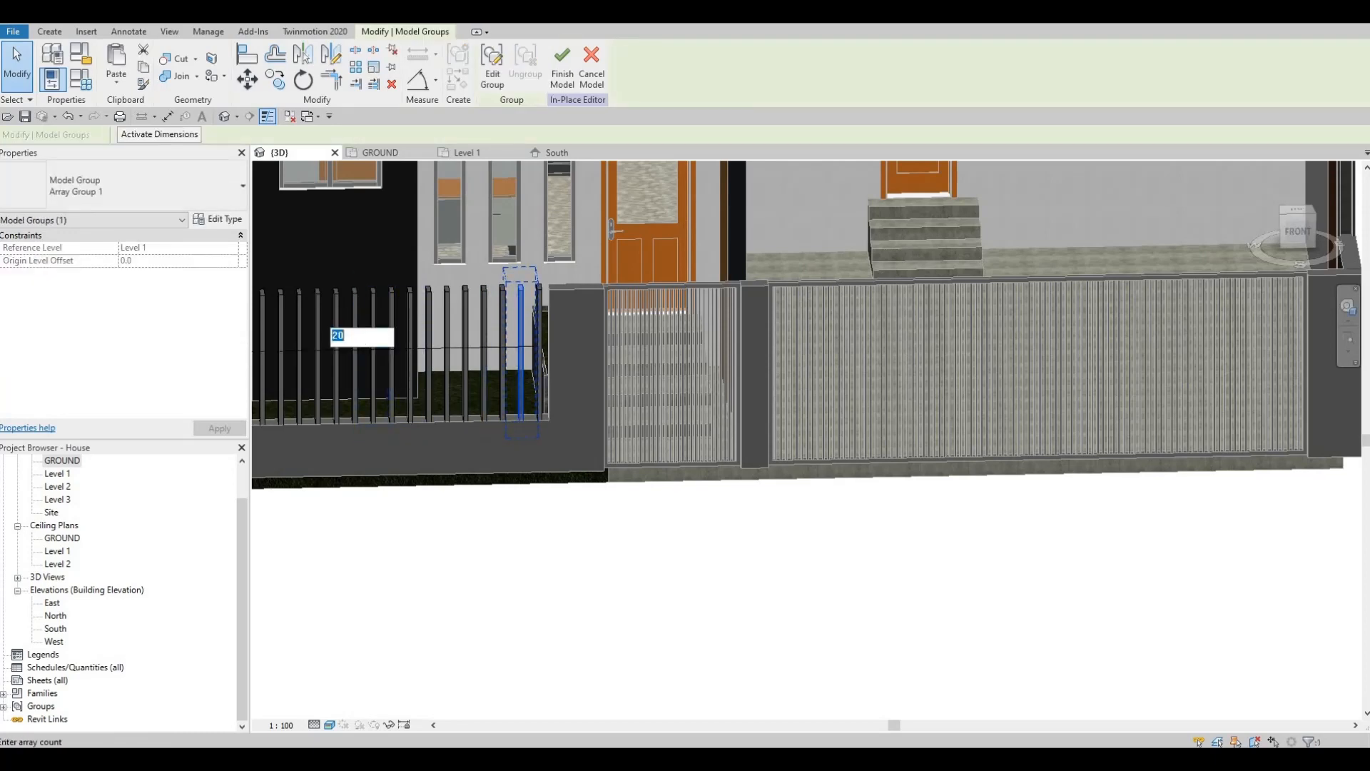
type("40")
key("Return")
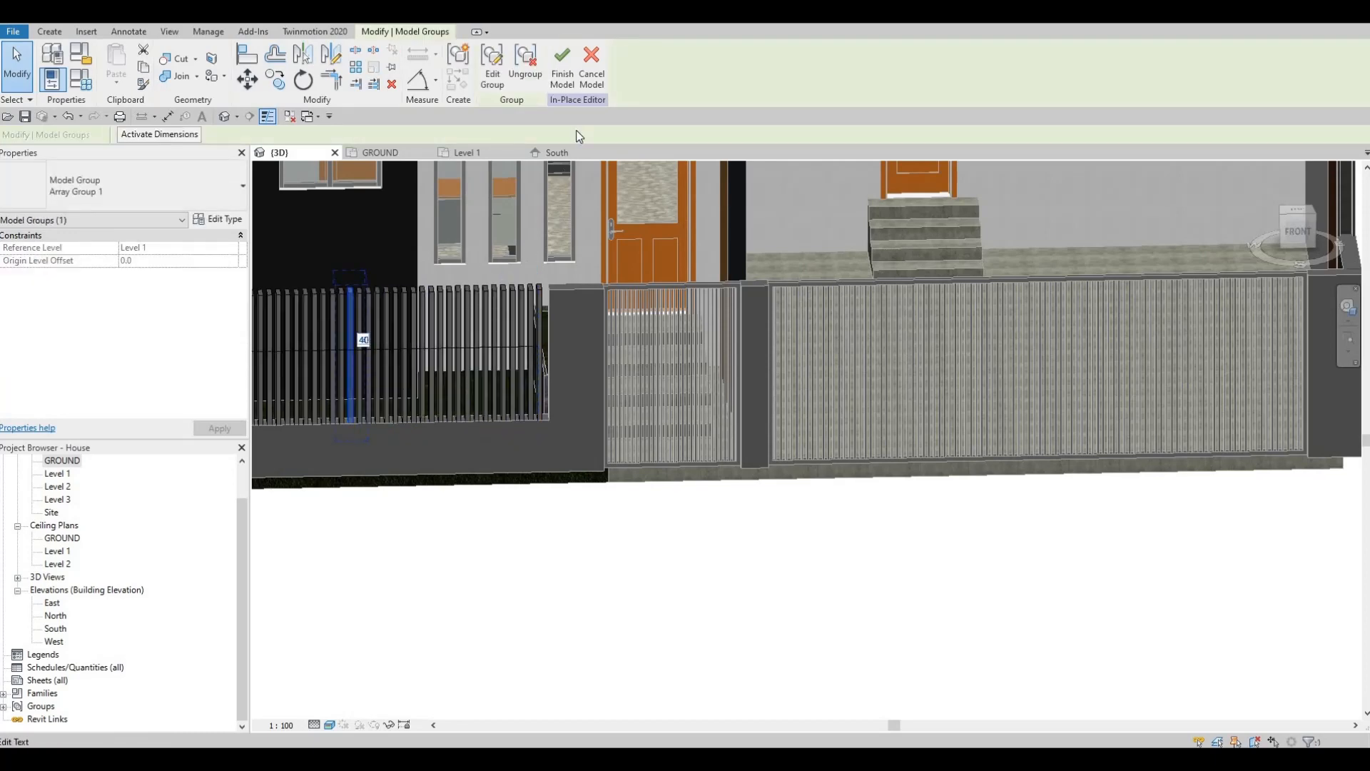
left_click(563, 71)
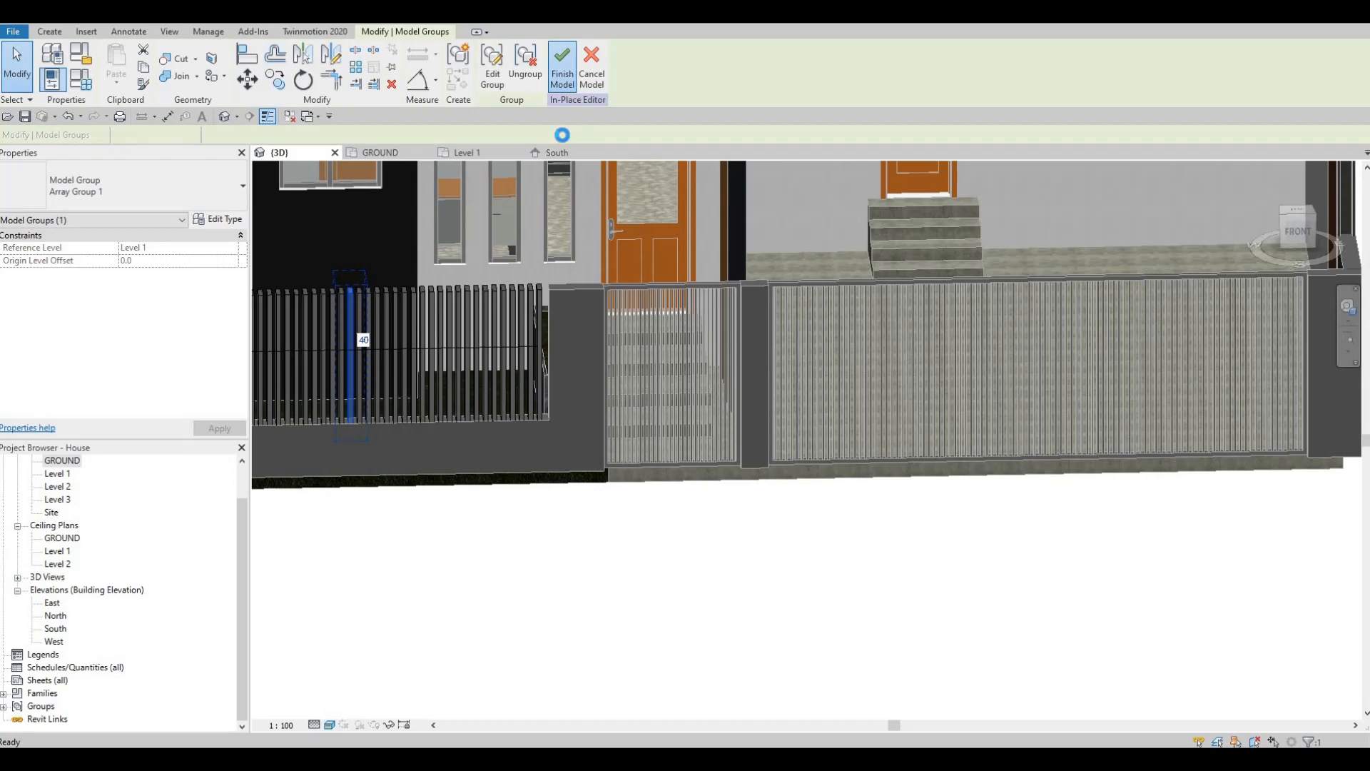
scroll(694, 328, "down", 3)
middle_click_drag(692, 437, 642, 559, "shift")
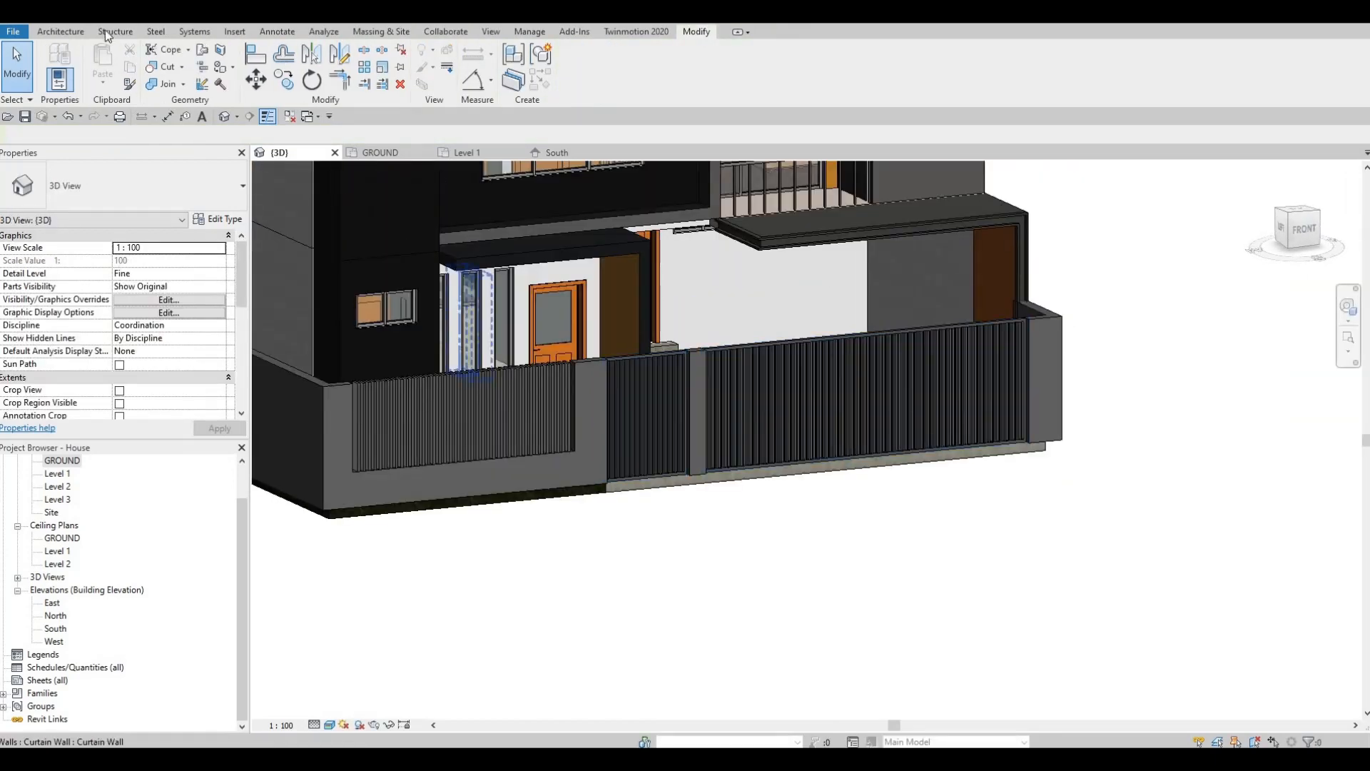
left_click(60, 31)
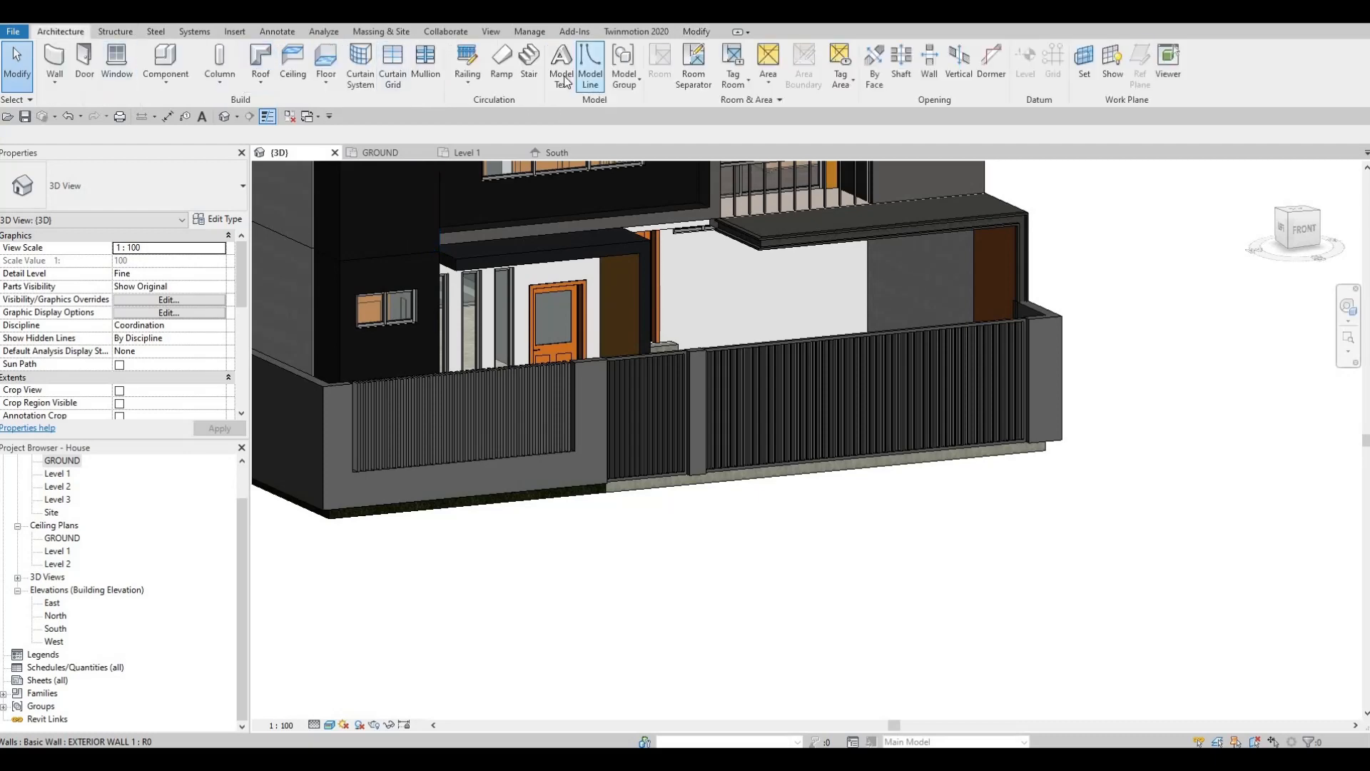
left_click(562, 71)
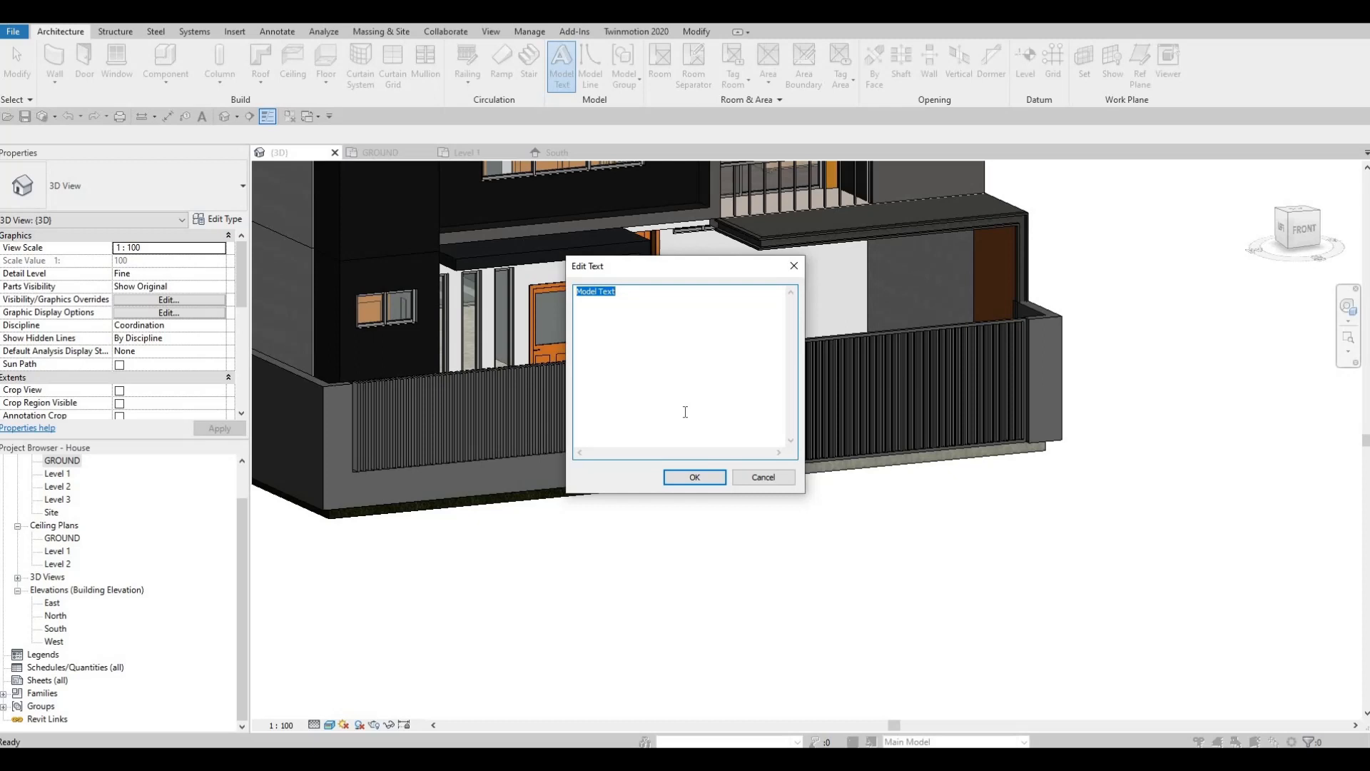
type("11")
left_click(696, 478)
scroll(587, 398, "up", 5)
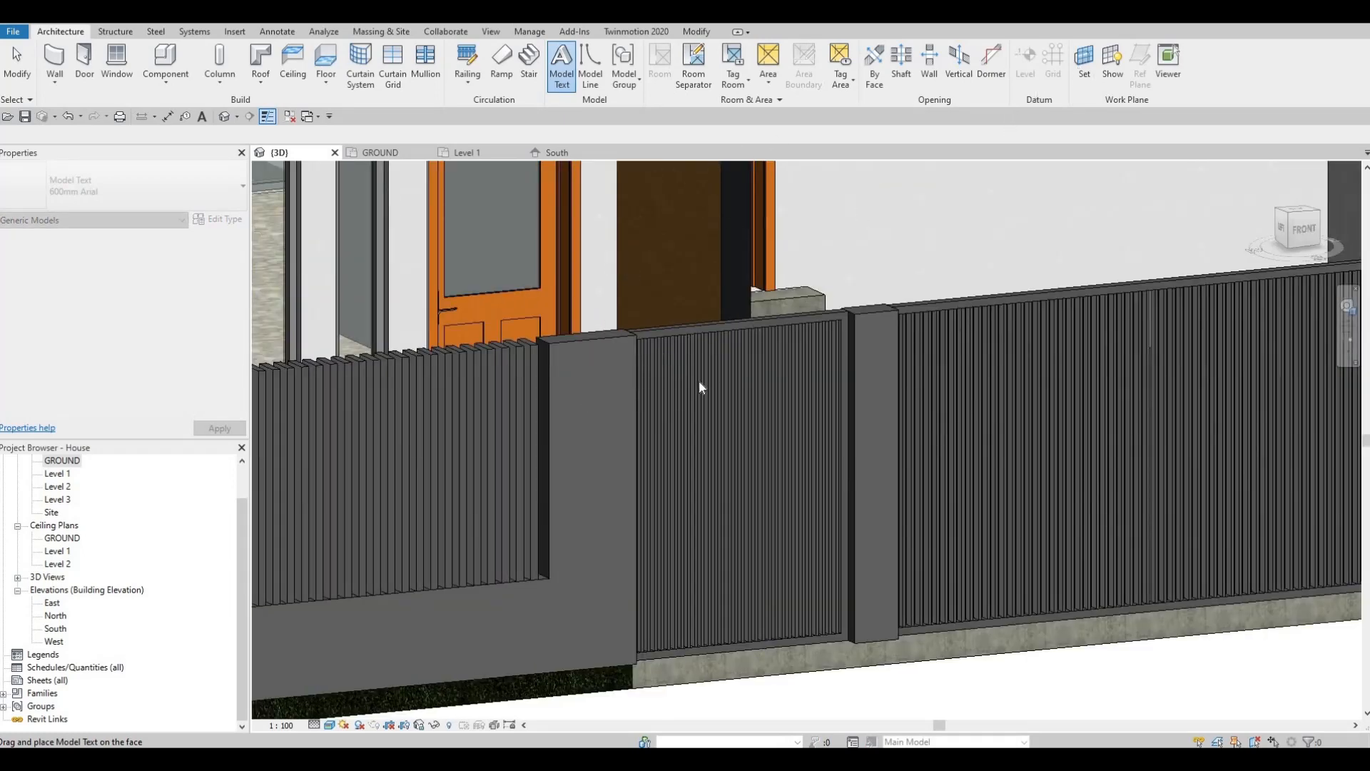
Try setting the work plane by picking the front face of the boundary wall beside the pedestrian gate.
left_click(1084, 64)
scroll(601, 393, "down", 5)
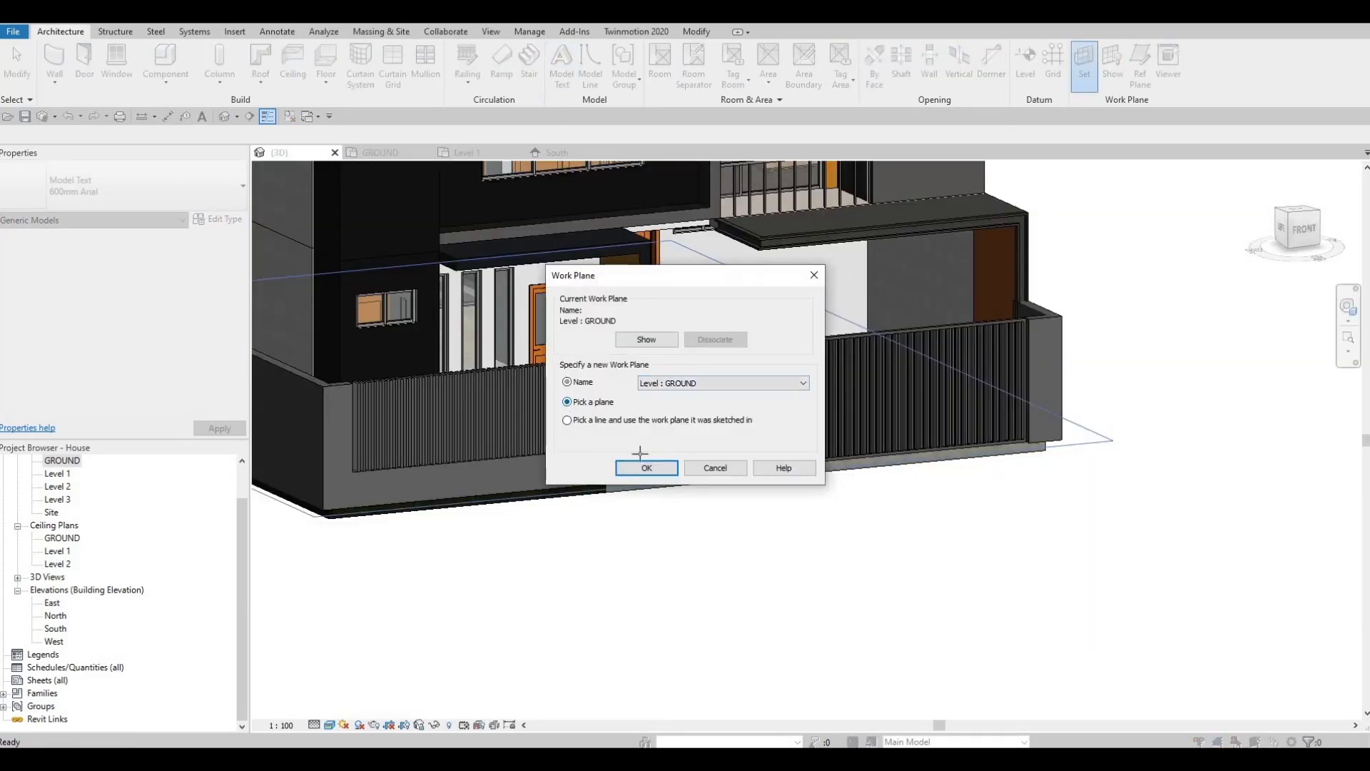
left_click(647, 468)
scroll(566, 380, "up", 5)
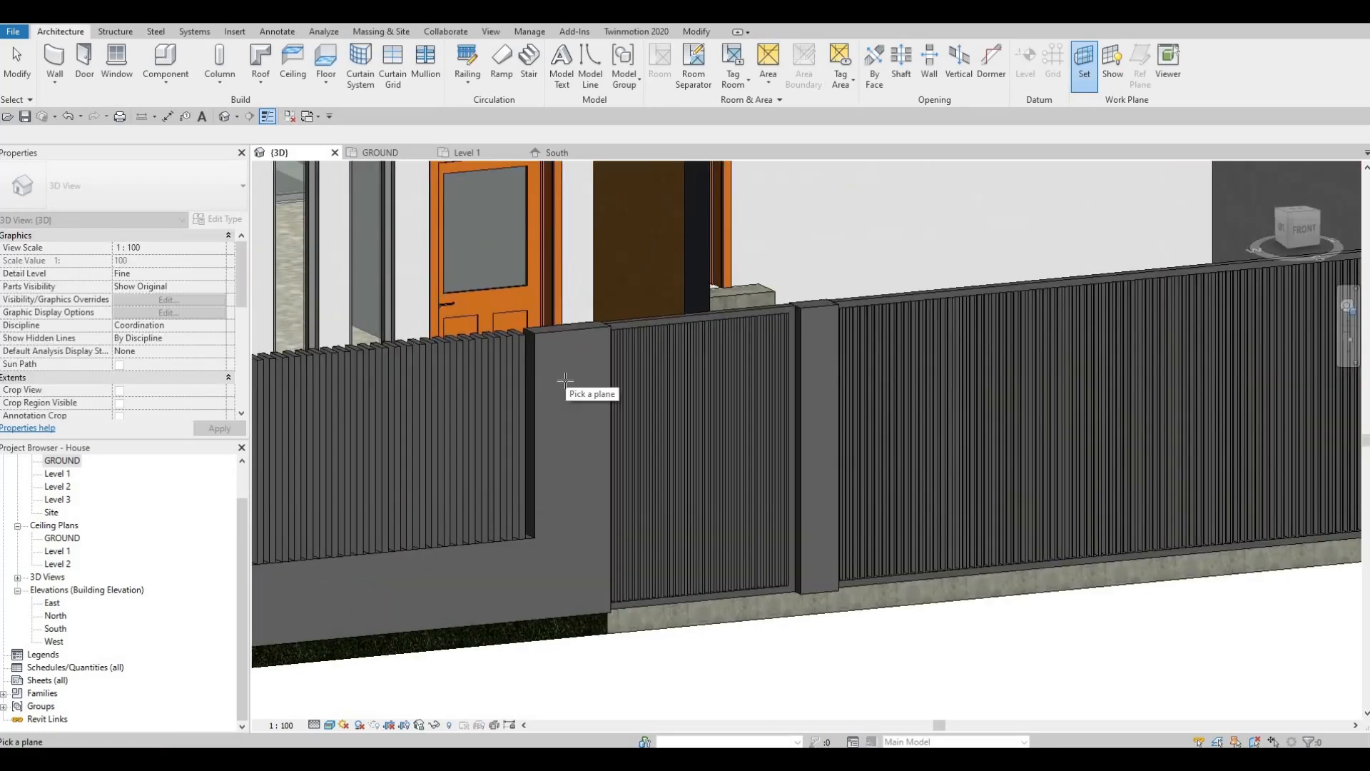
left_click(562, 339)
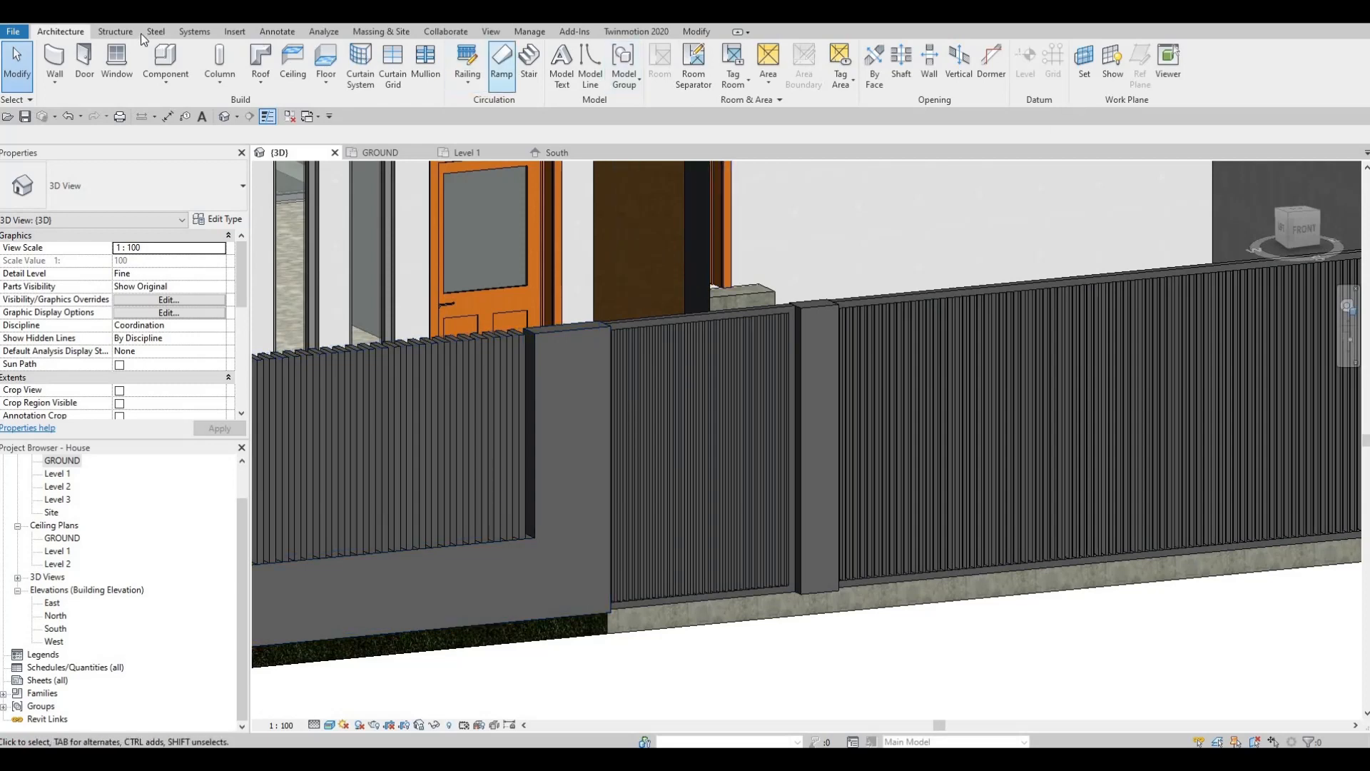
scroll(82, 37, "down", 1)
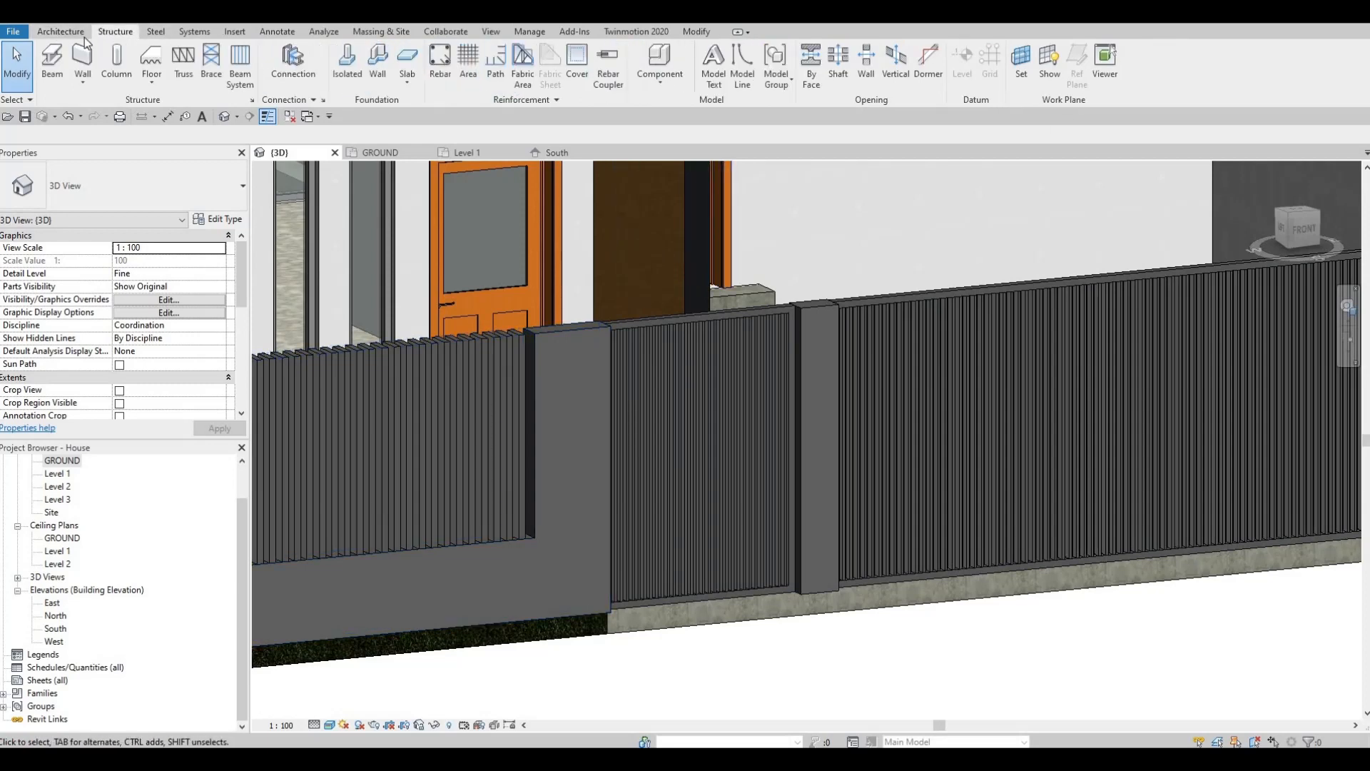
scroll(598, 96, "up", 1)
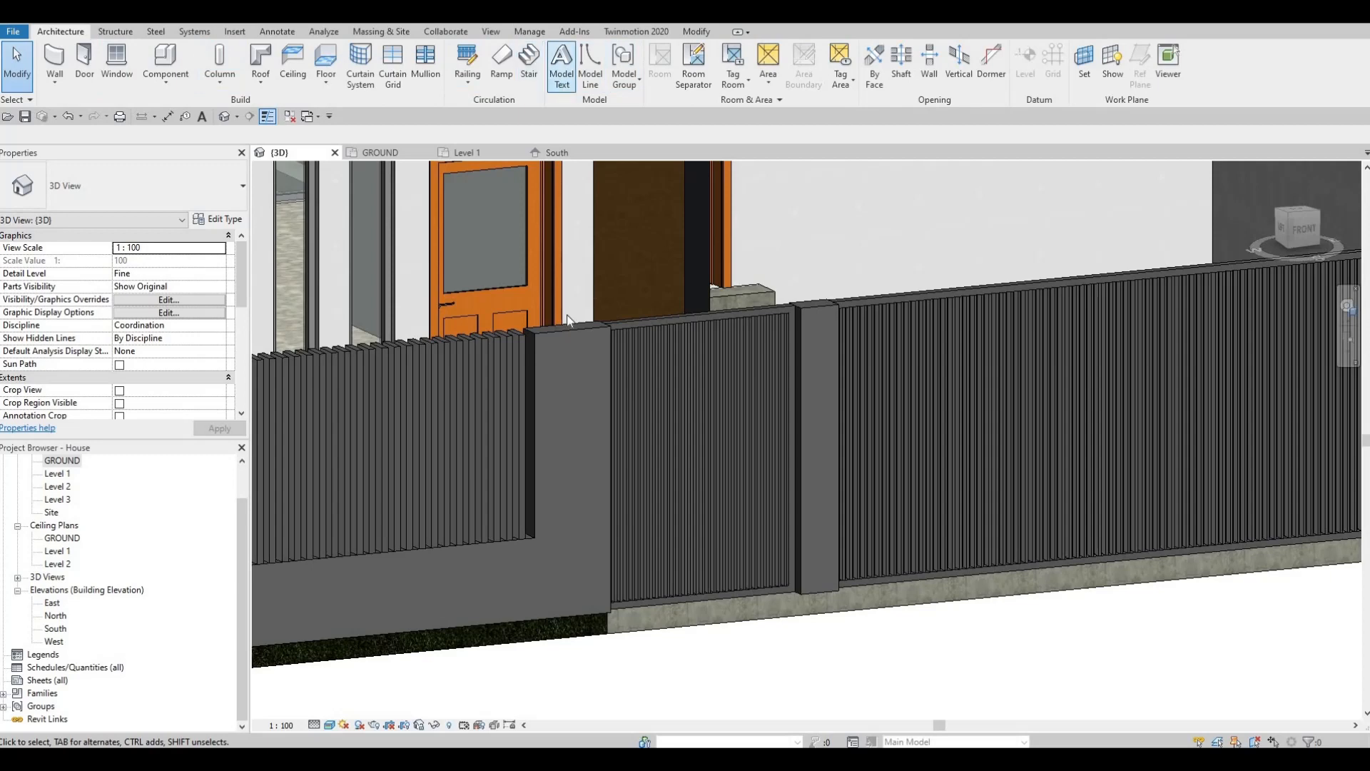
left_click(561, 66)
left_click(722, 477)
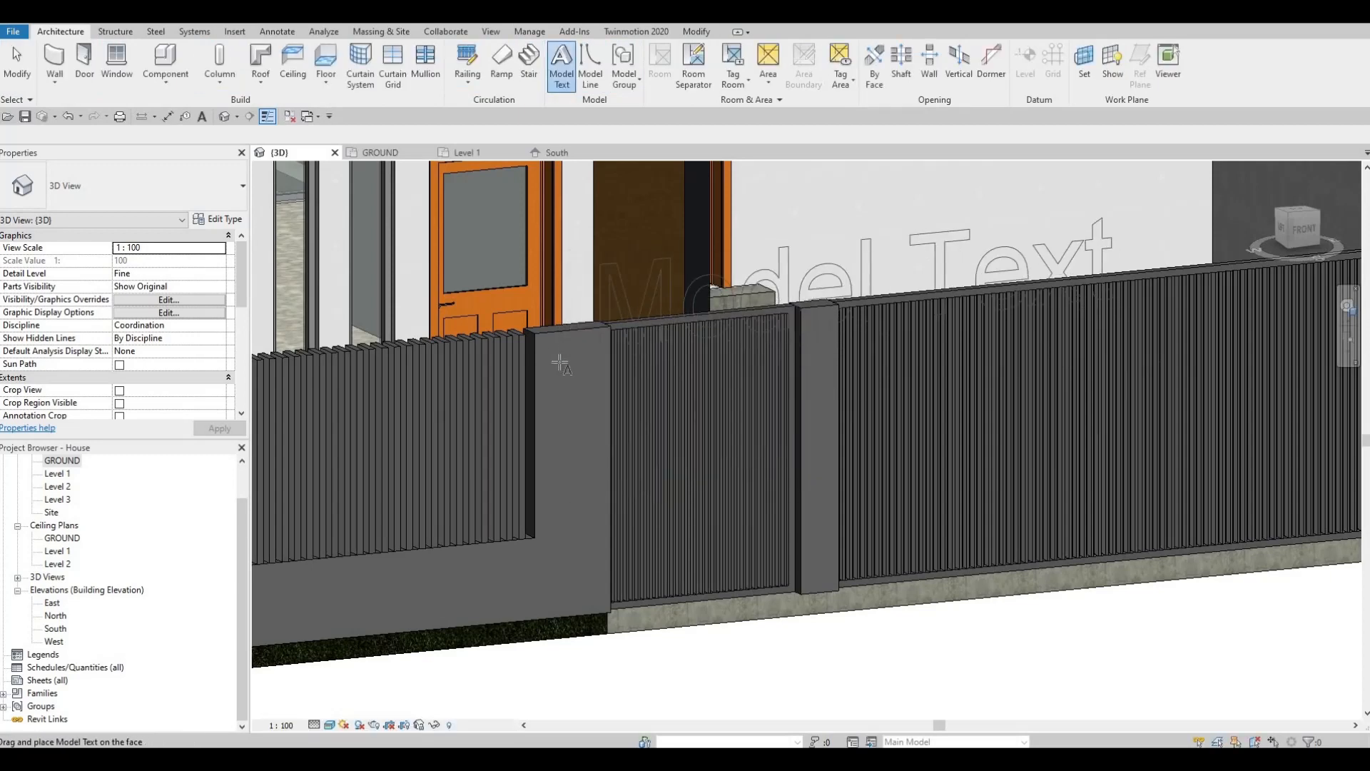
Set the work plane to the boundary wall's front face and place model text reading 11 beside the pedestrian gate.
left_click(1084, 63)
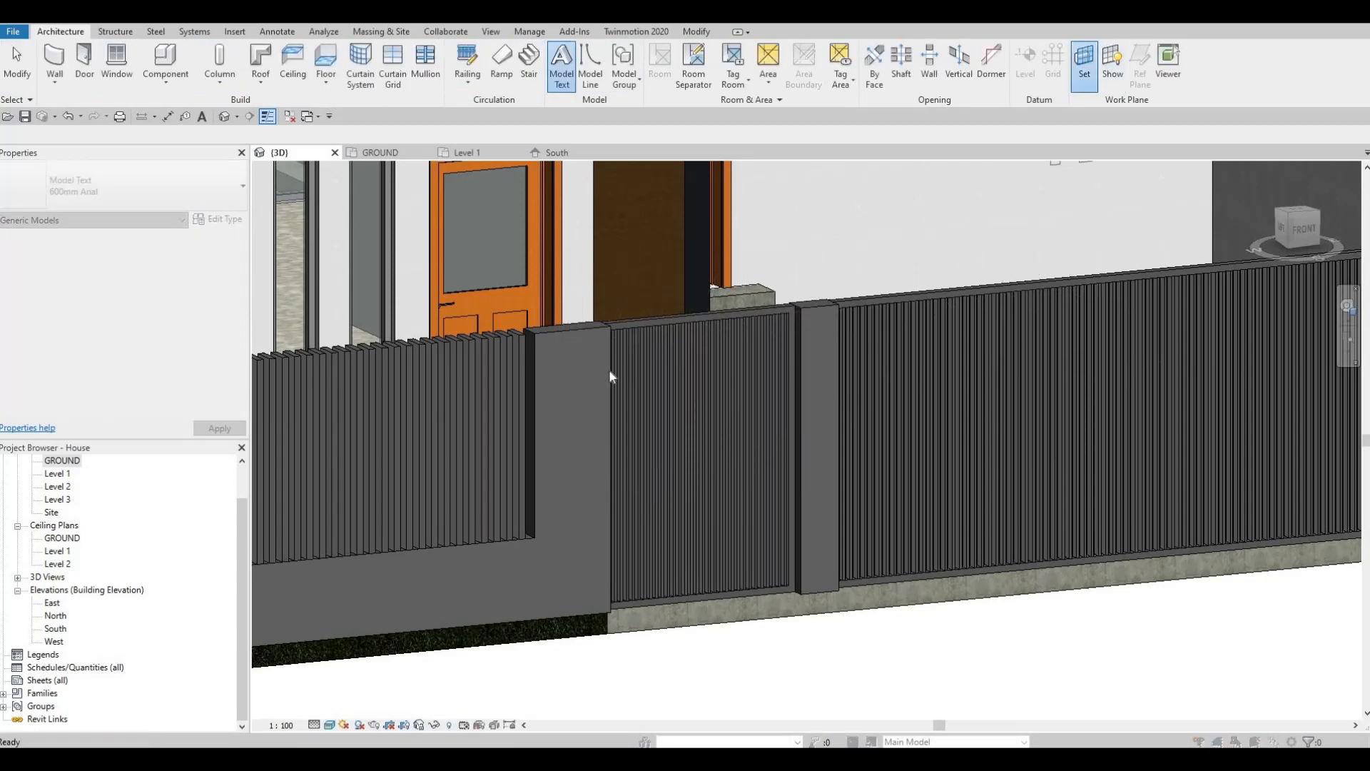
left_click(650, 469)
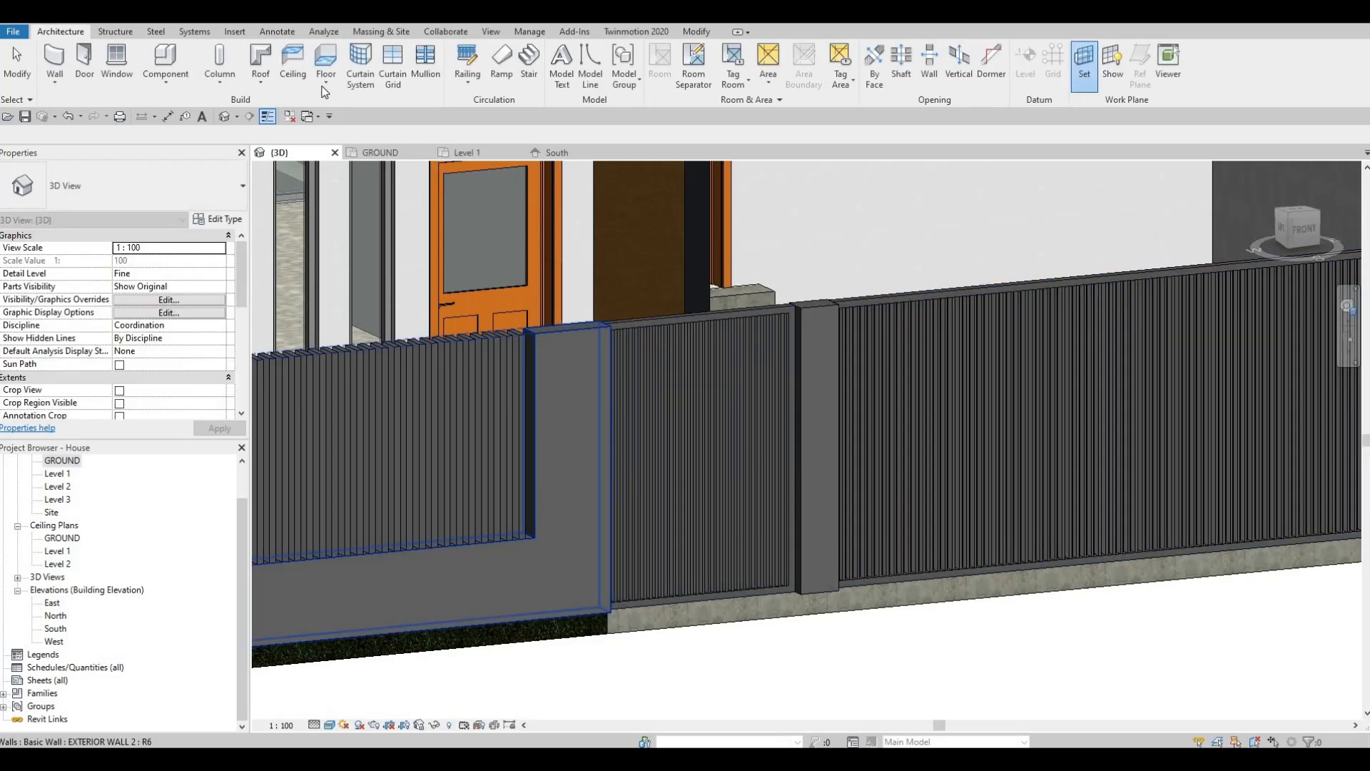
left_click(571, 68)
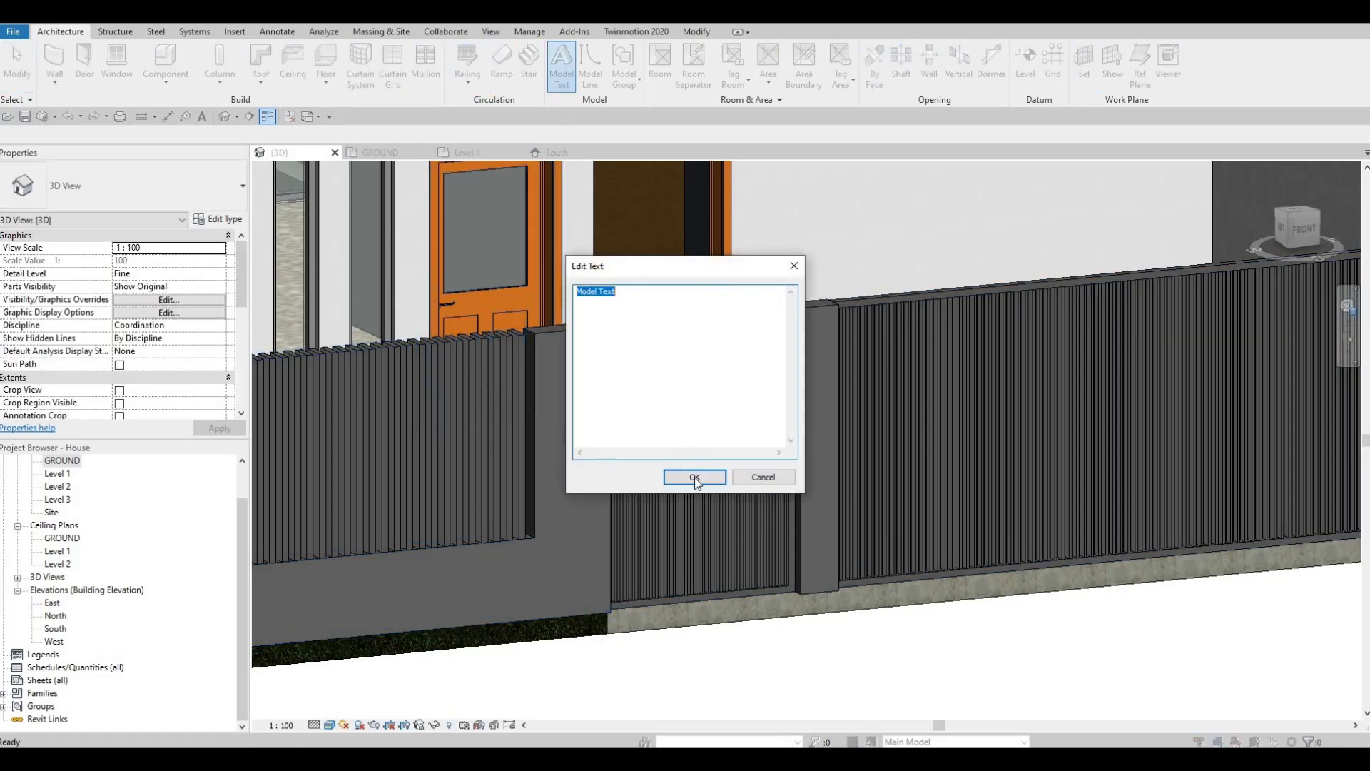
type("11")
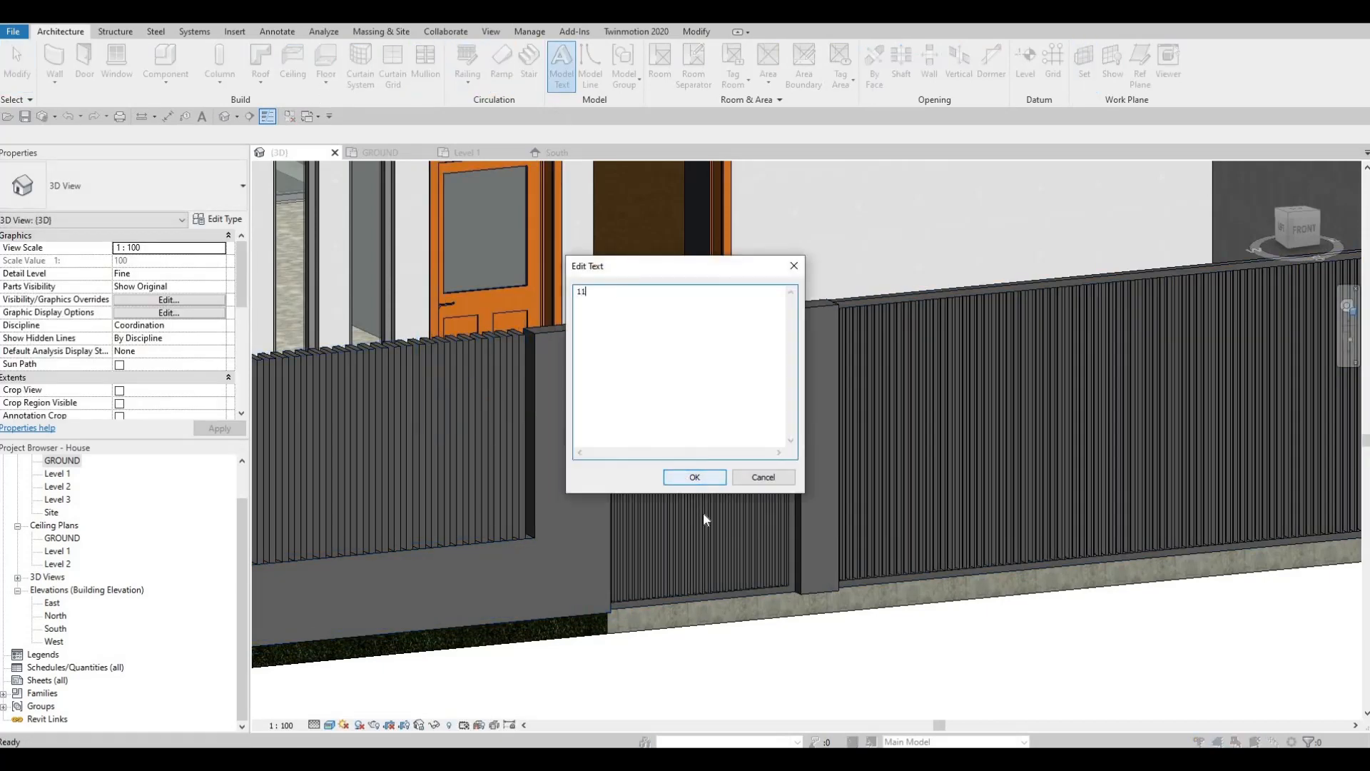
left_click(702, 479)
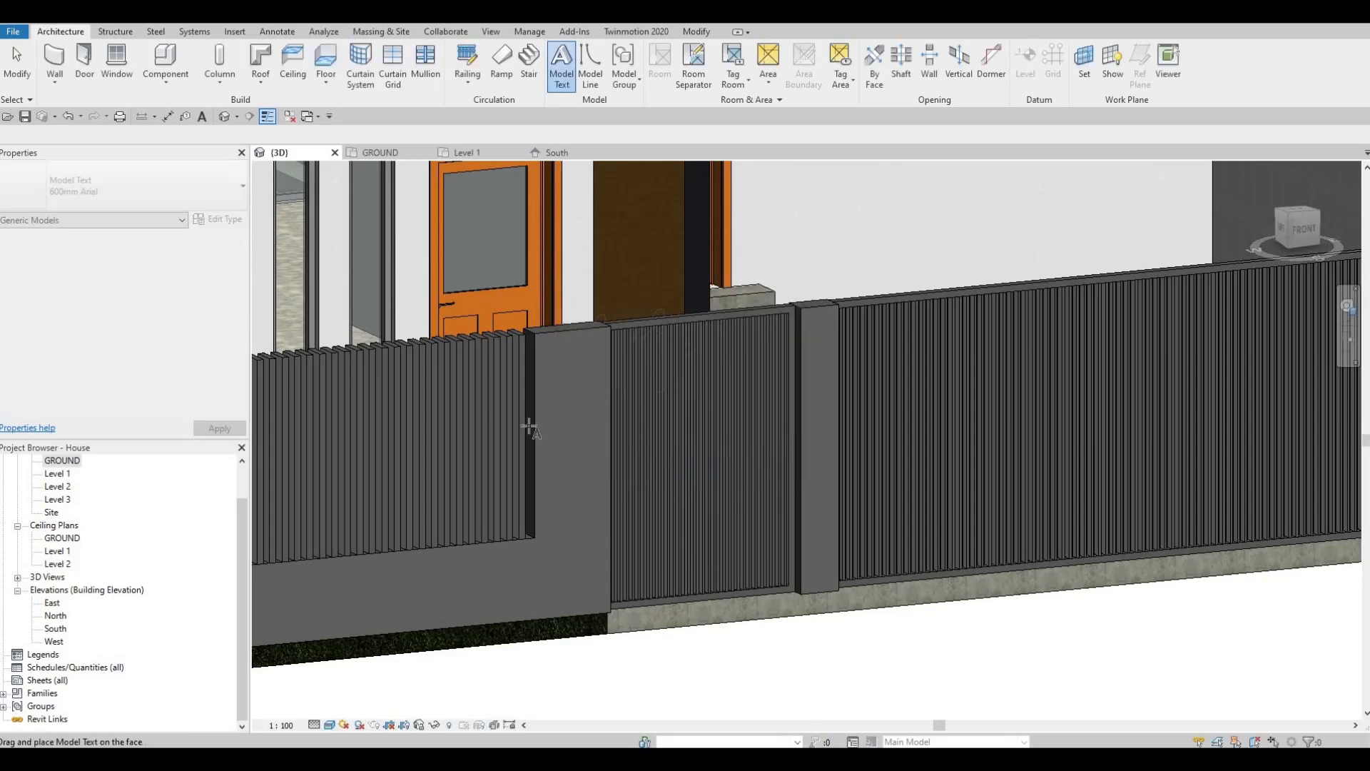
left_click(571, 424)
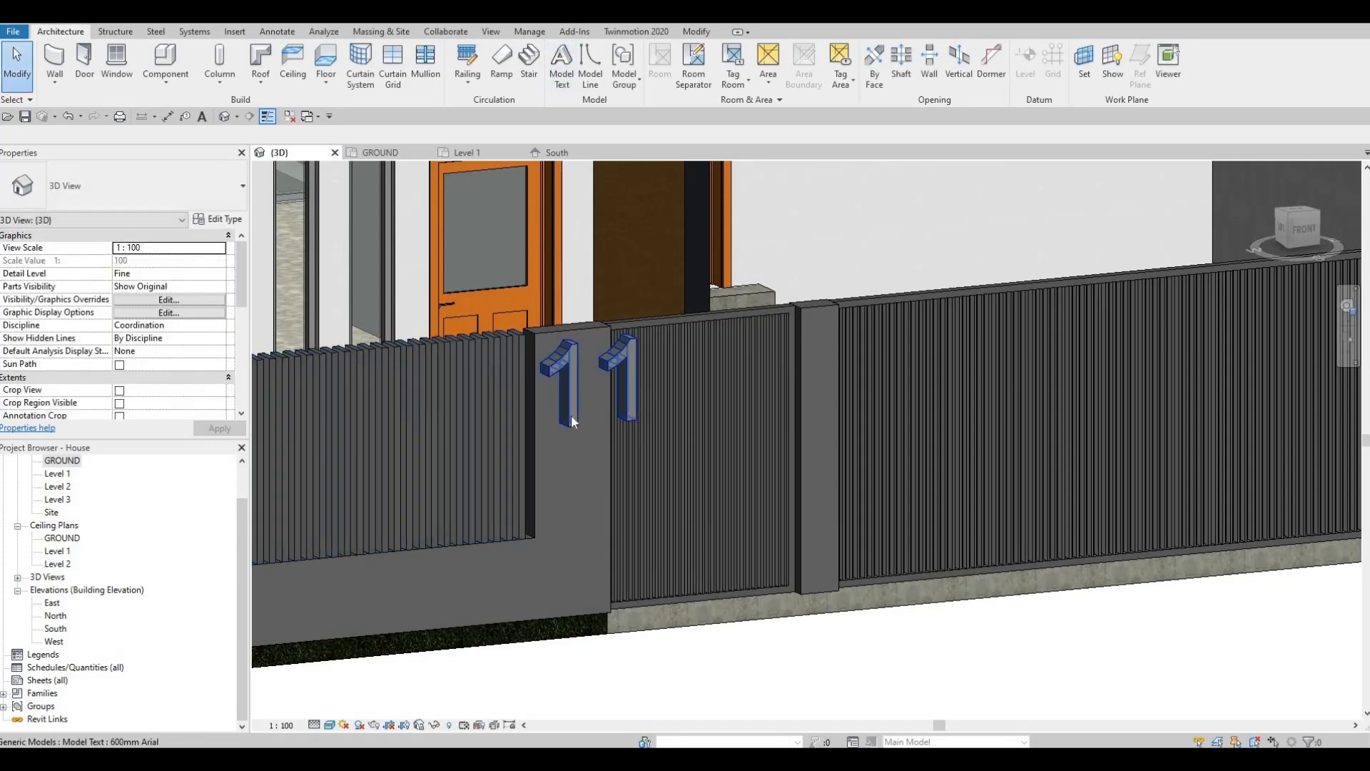
Duplicate the model text type as "house number" and set its text size to 100.
scroll(571, 416, "up", 2)
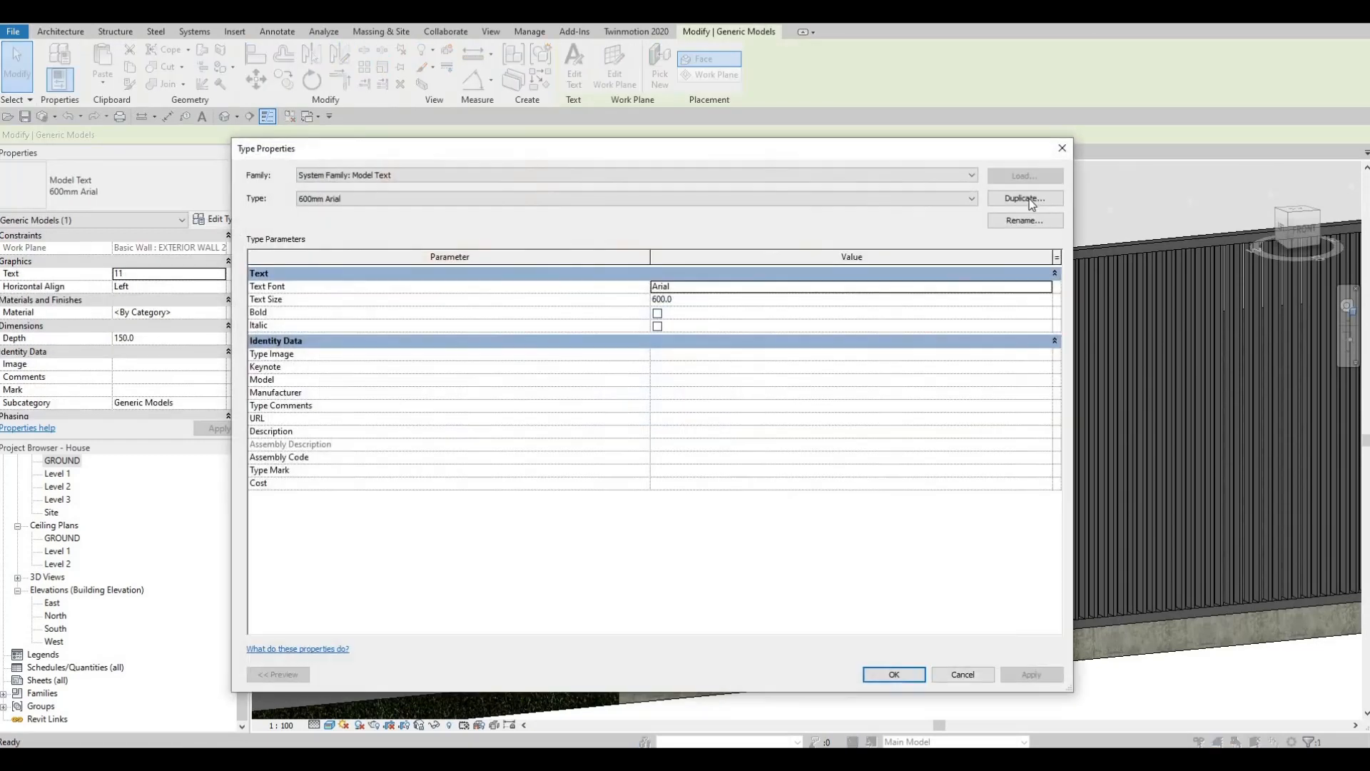
left_click(1029, 199)
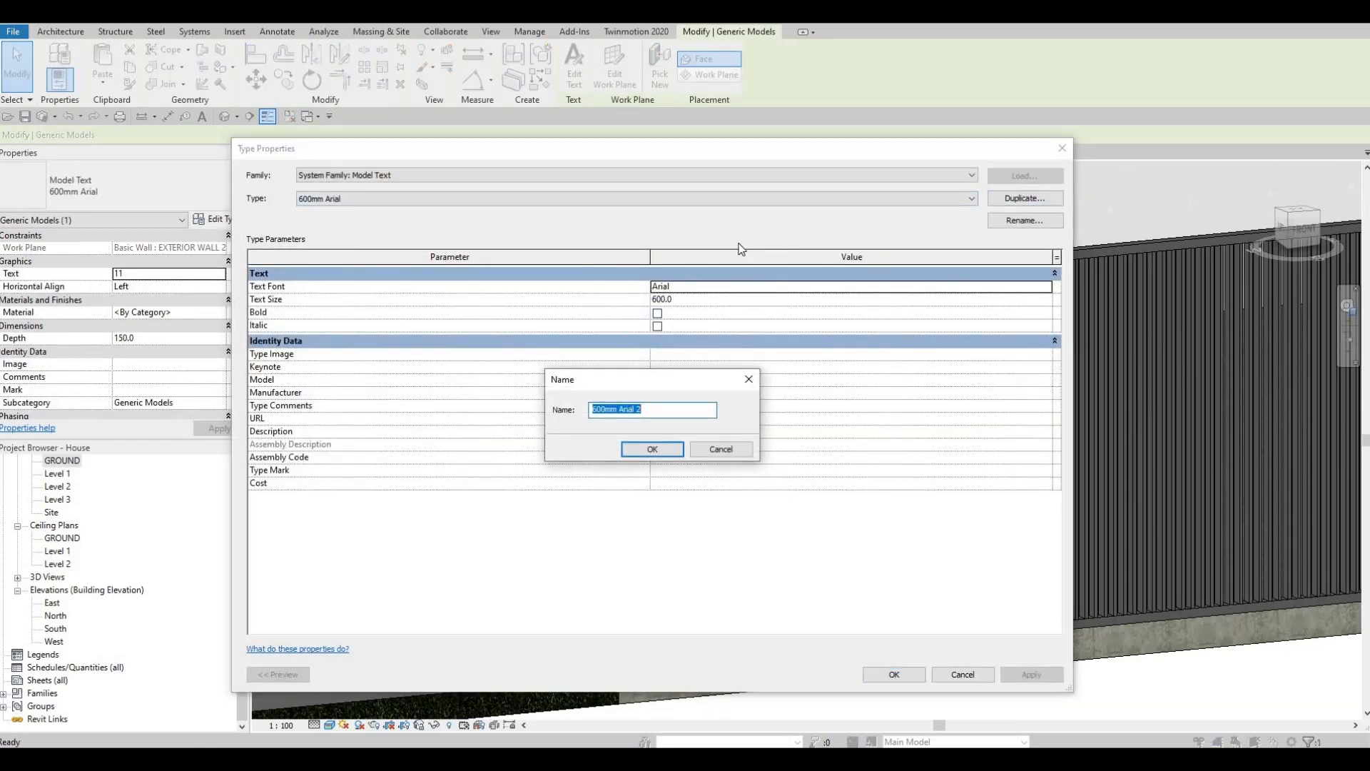
type("number")
left_click(653, 449)
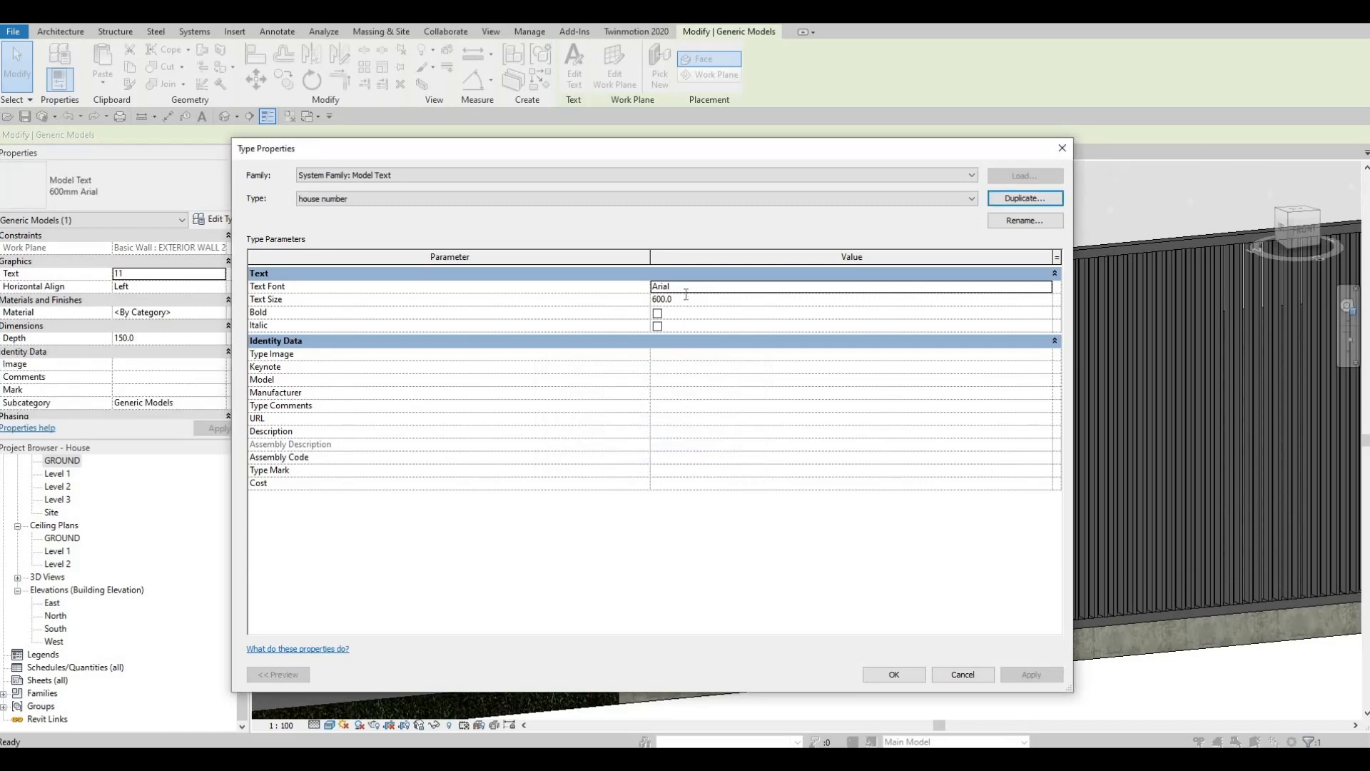
left_click(685, 294)
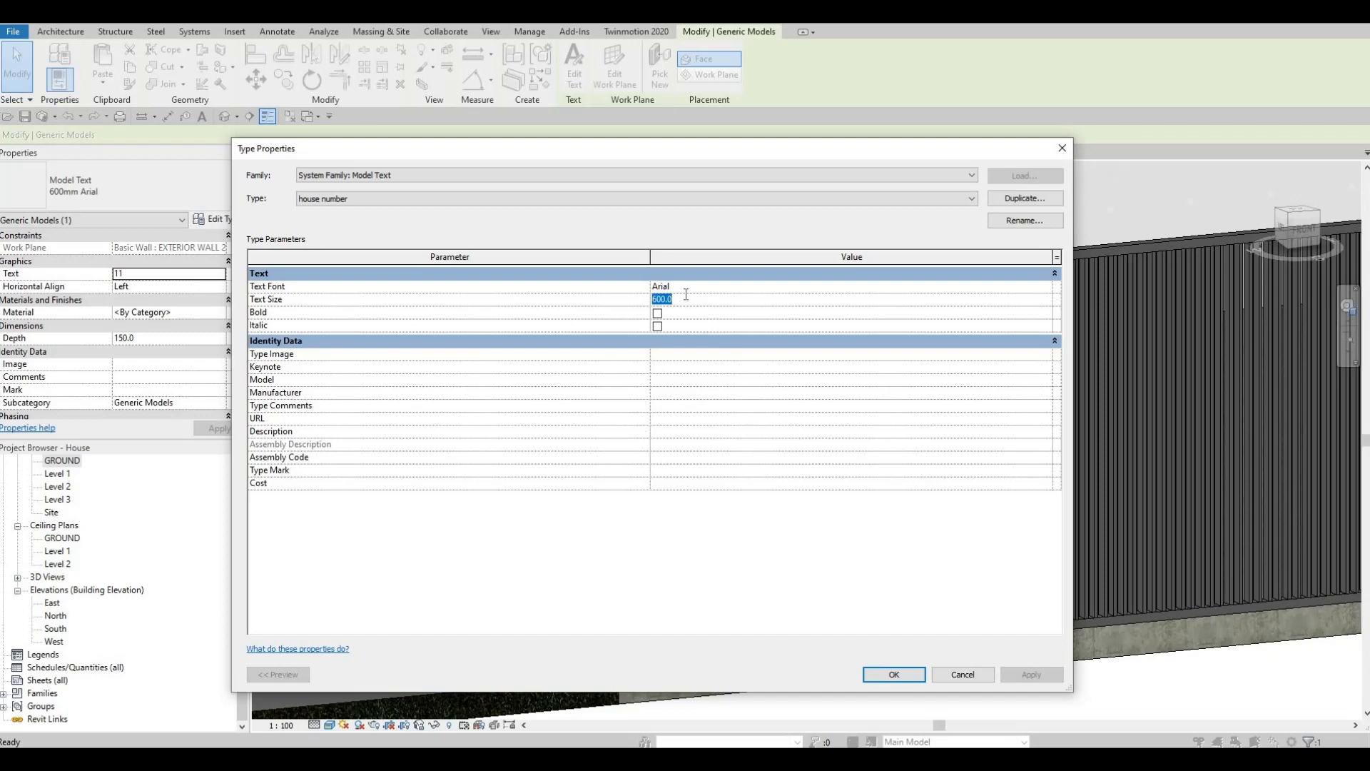
type("100")
left_click(907, 673)
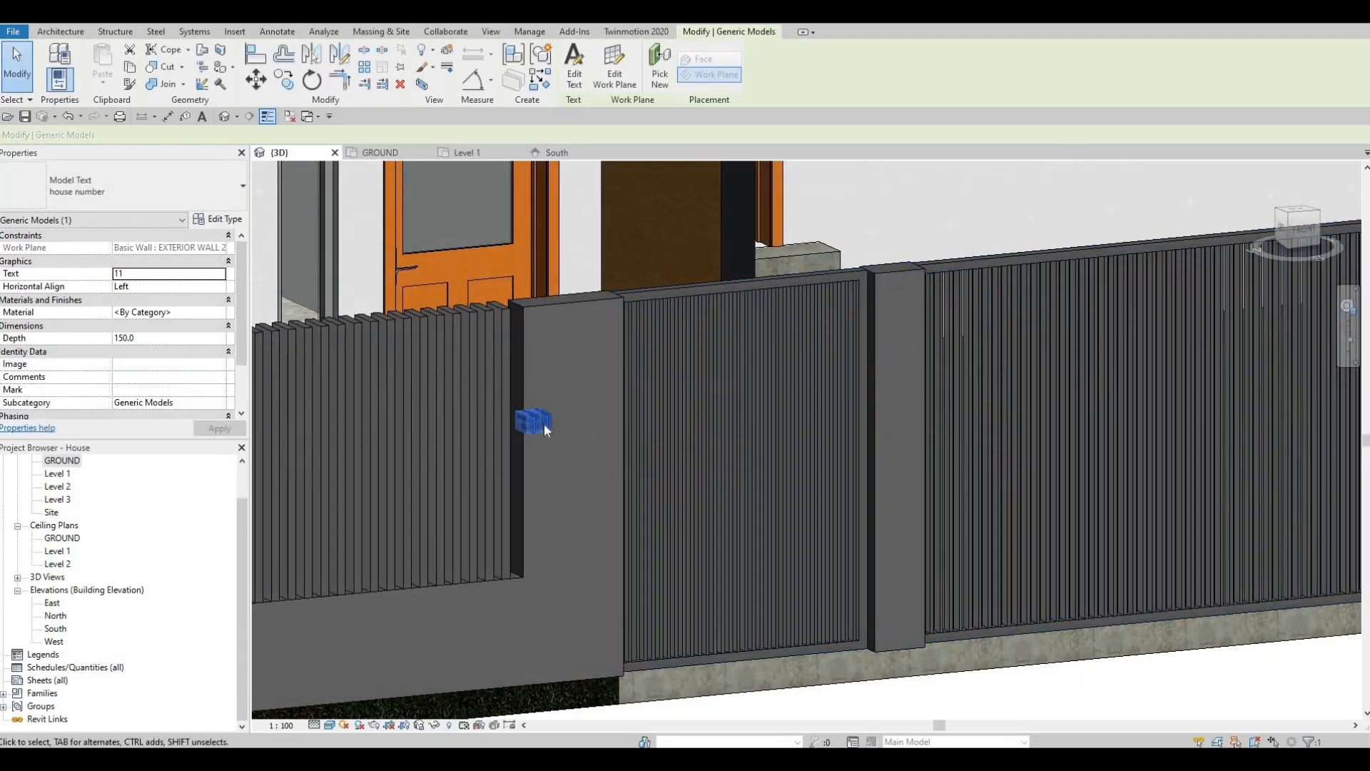
Set the house number's depth to 50 and move it to the upper middle of the wall section beside the pedestrian gate.
scroll(544, 424, "up", 3)
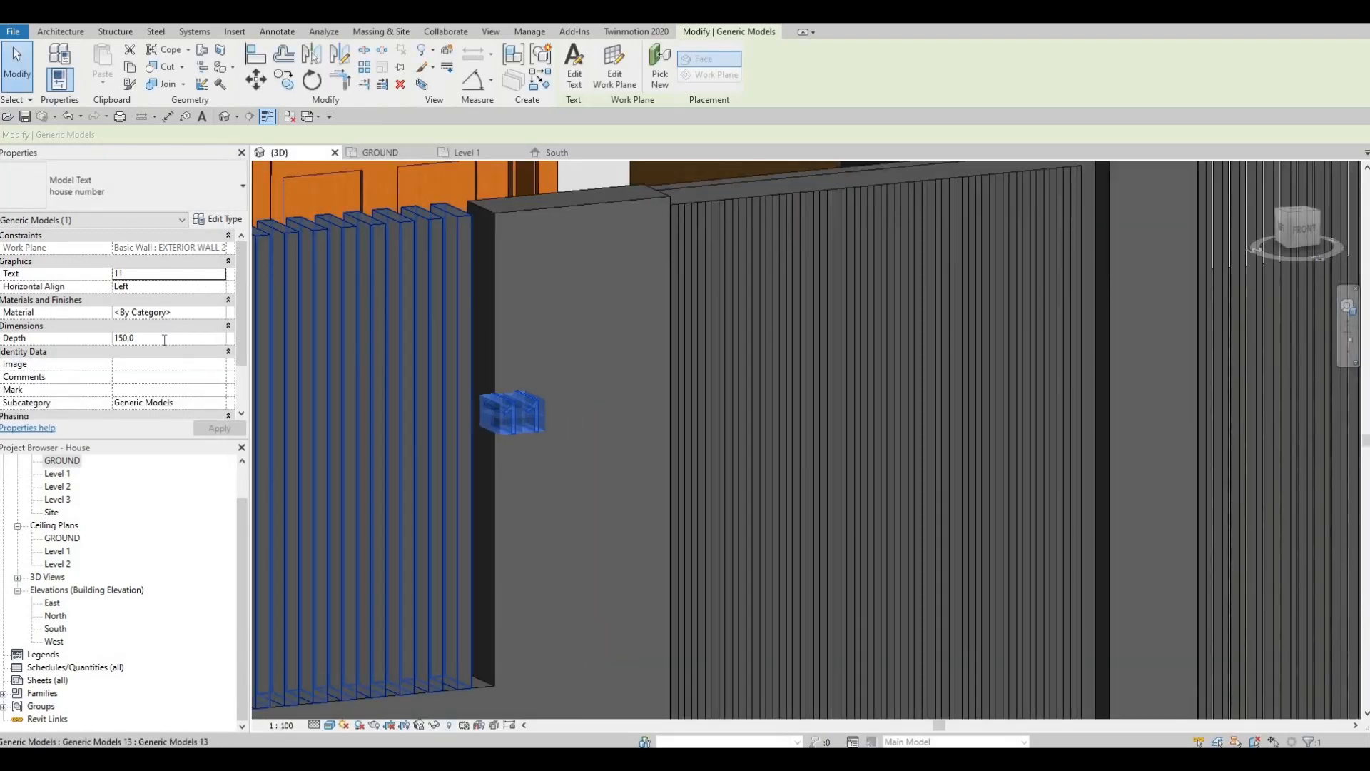
left_click(165, 339)
type("50.0")
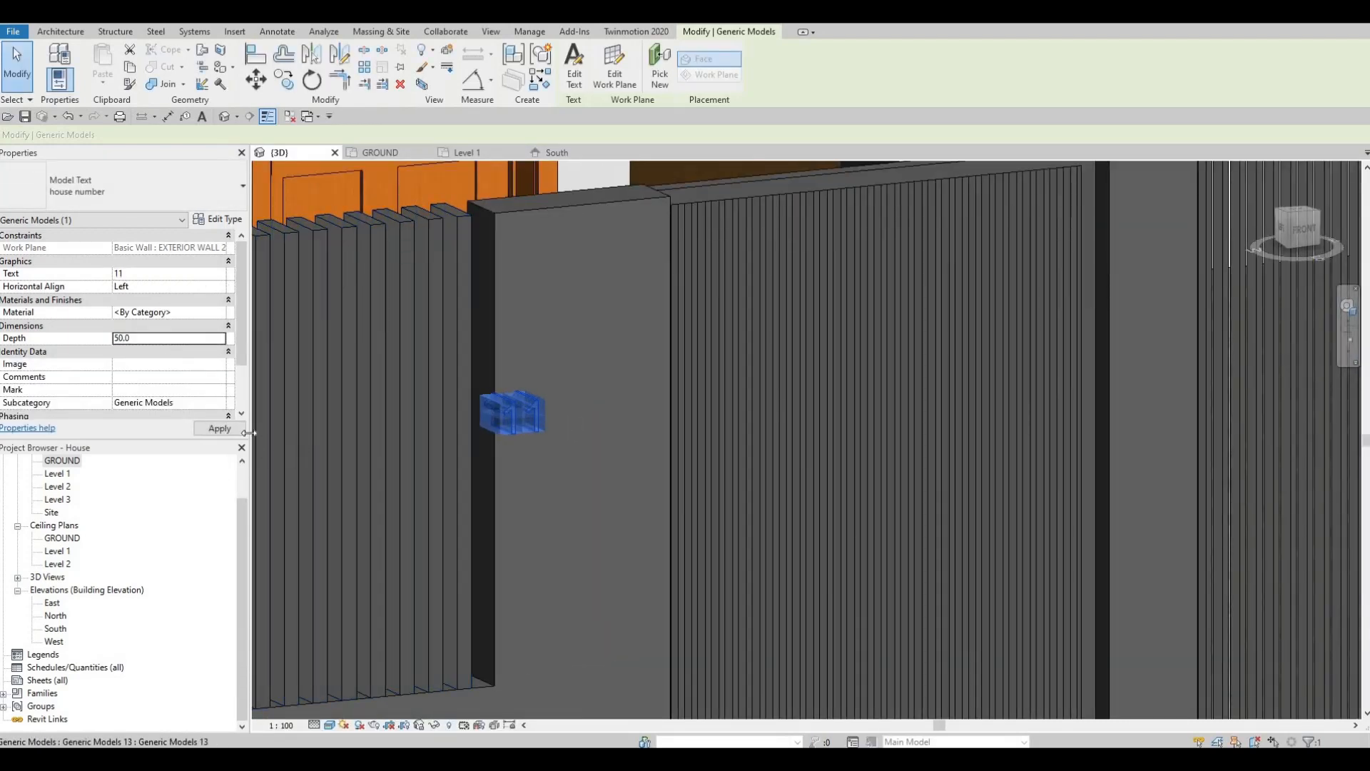
left_click(227, 428)
left_click_drag(507, 405, 582, 277)
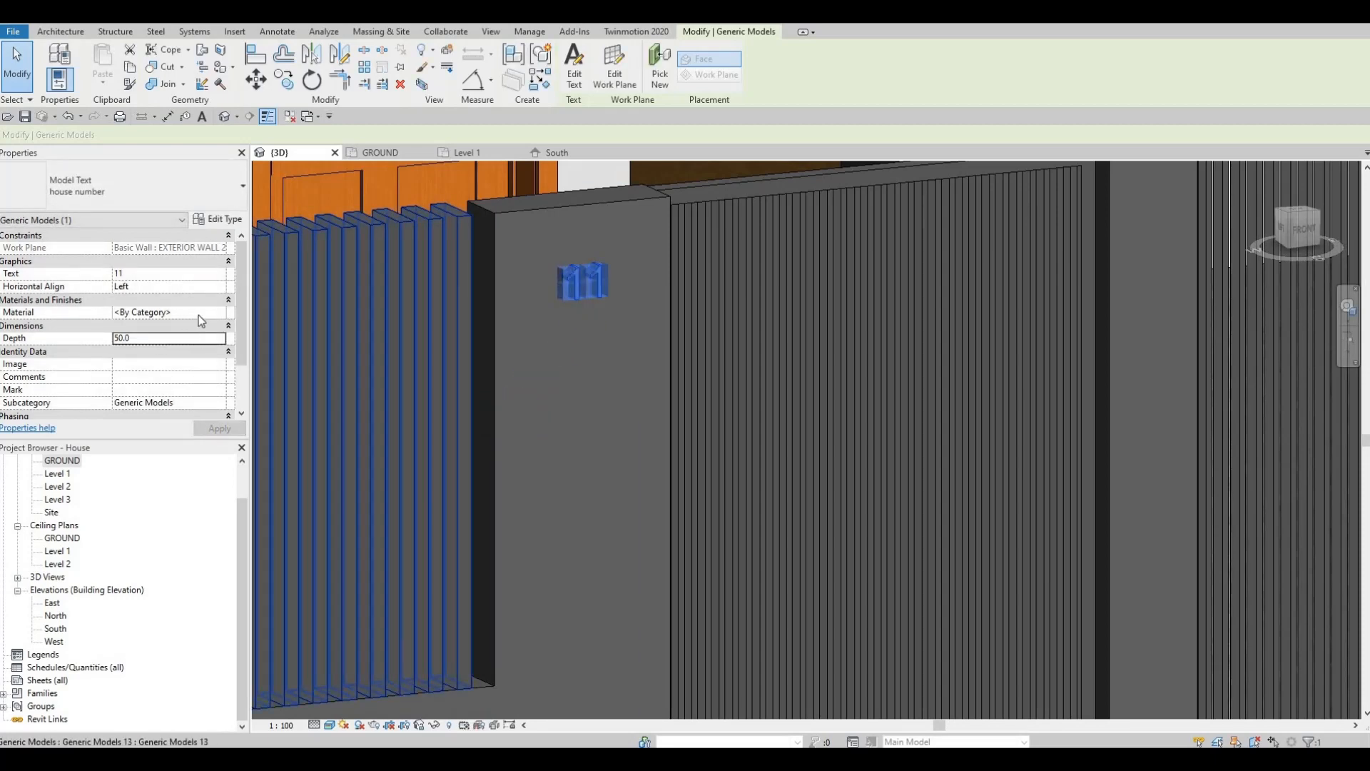
Add Aluminum 1100-O from the metal materials library and assign it to the house number text.
left_click(216, 312)
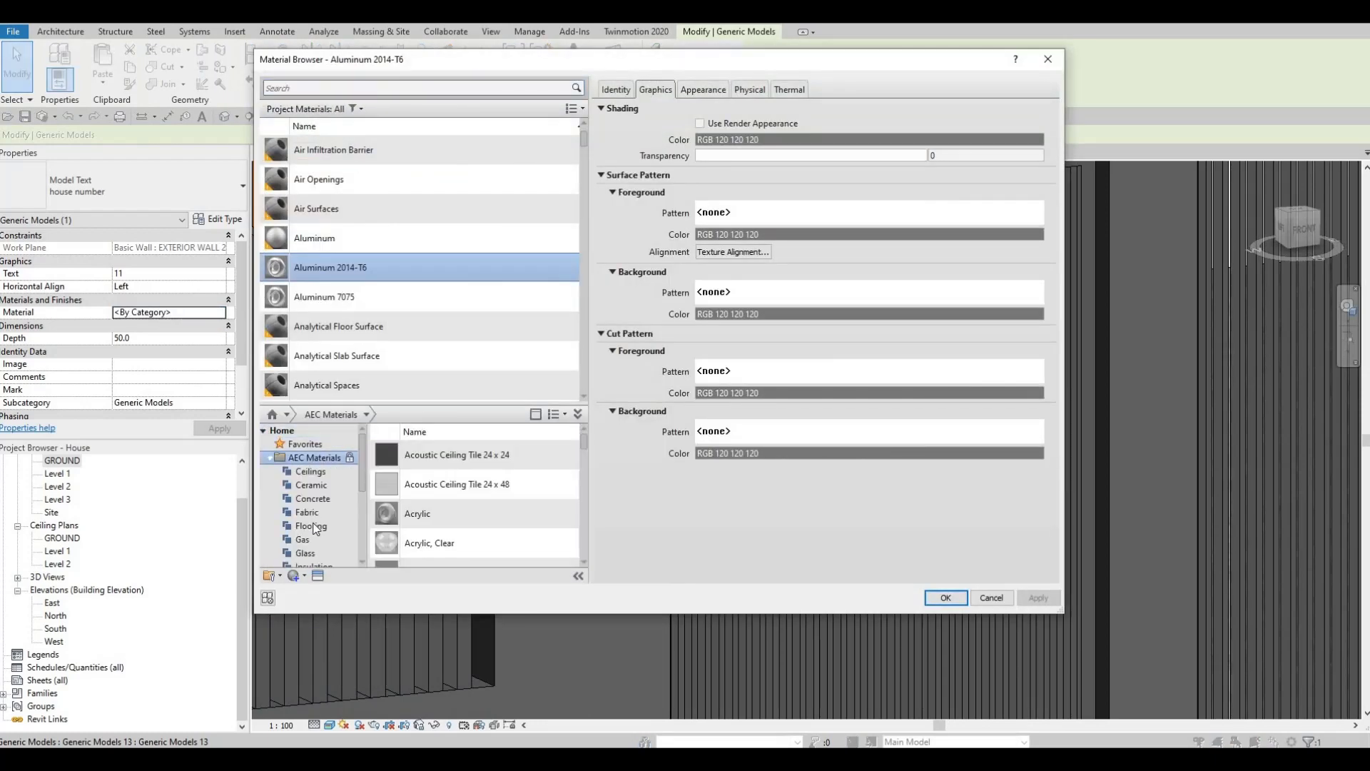
scroll(309, 542, "down", 4)
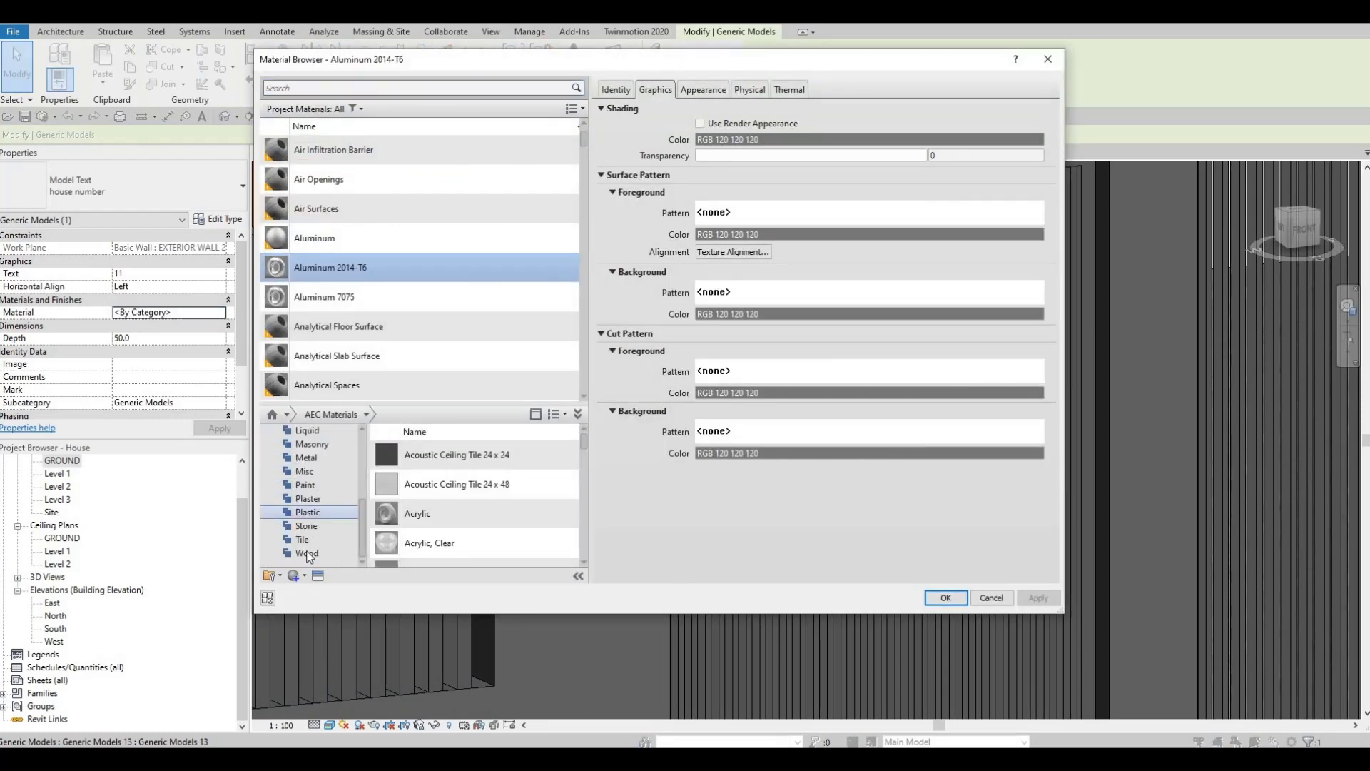
left_click(306, 457)
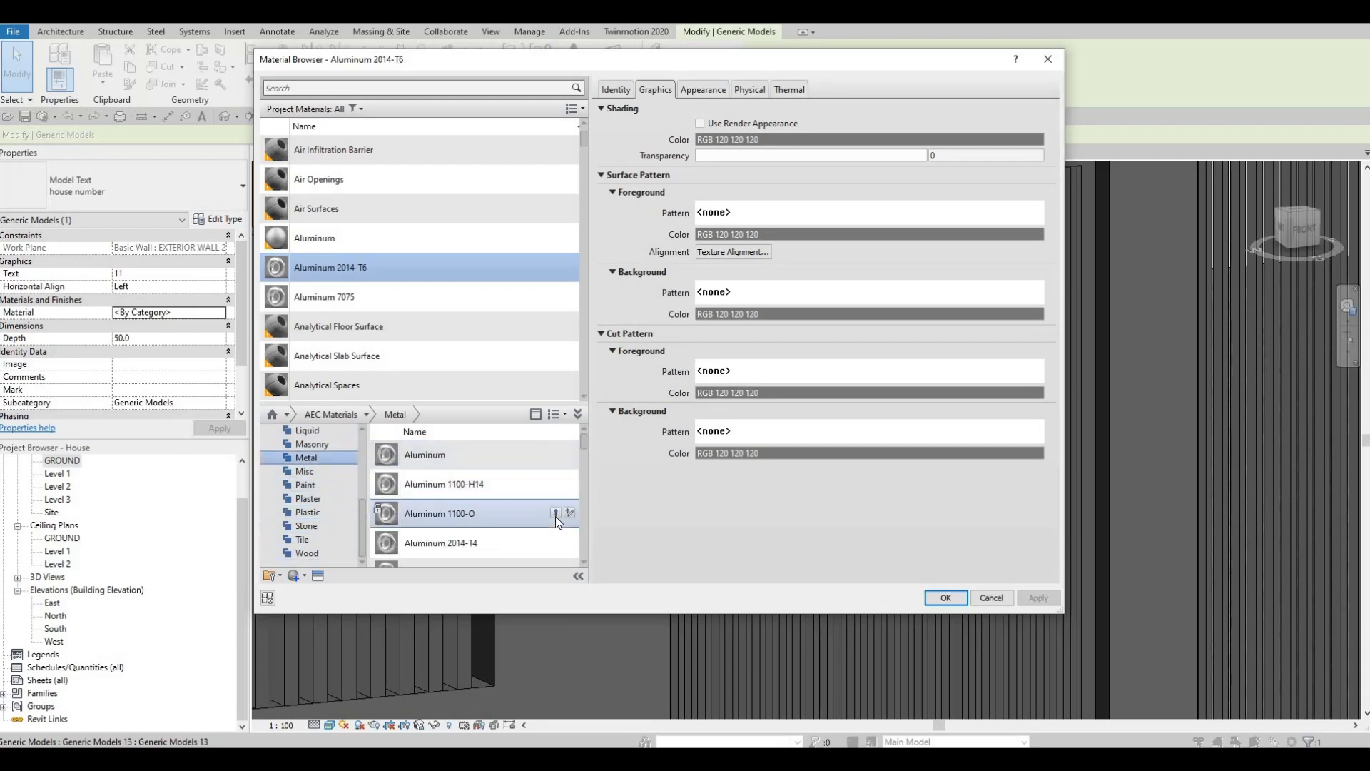
left_click(556, 513)
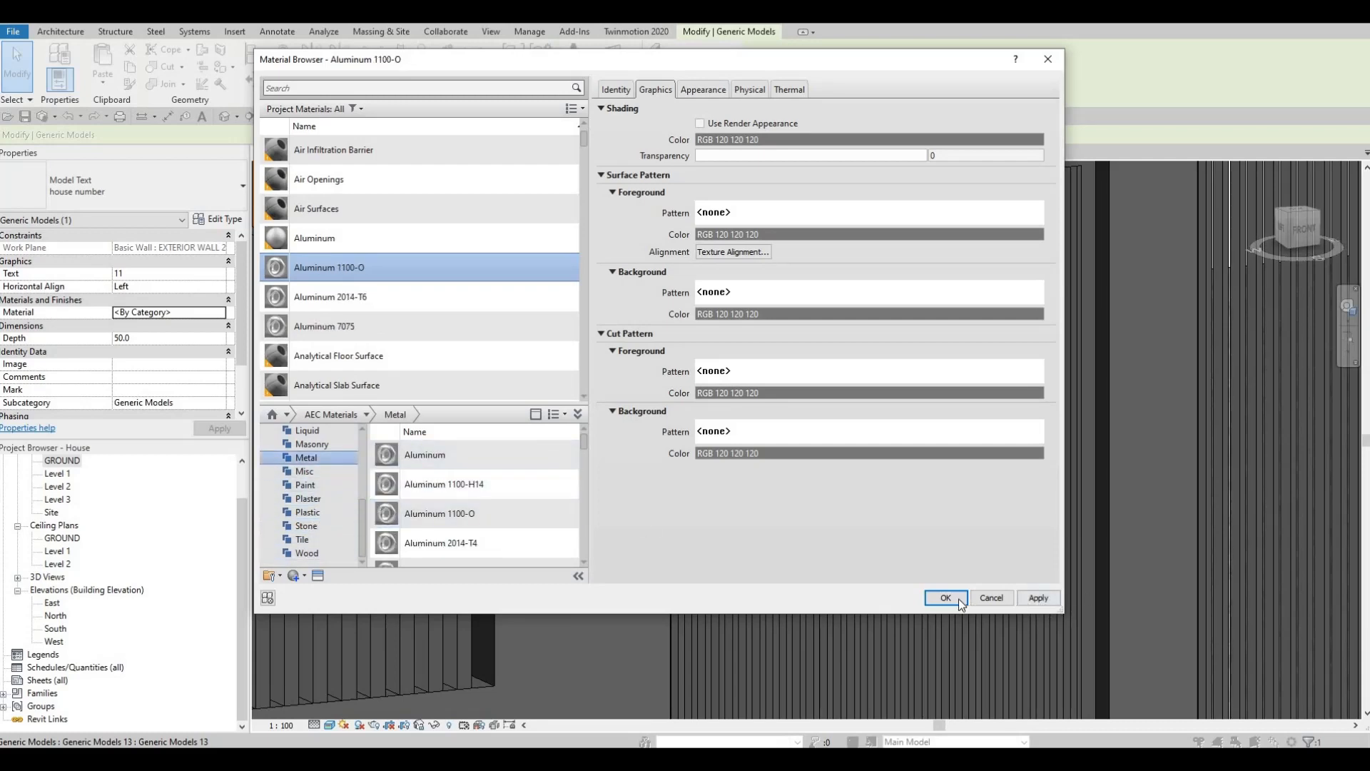
scroll(791, 471, "down", 5)
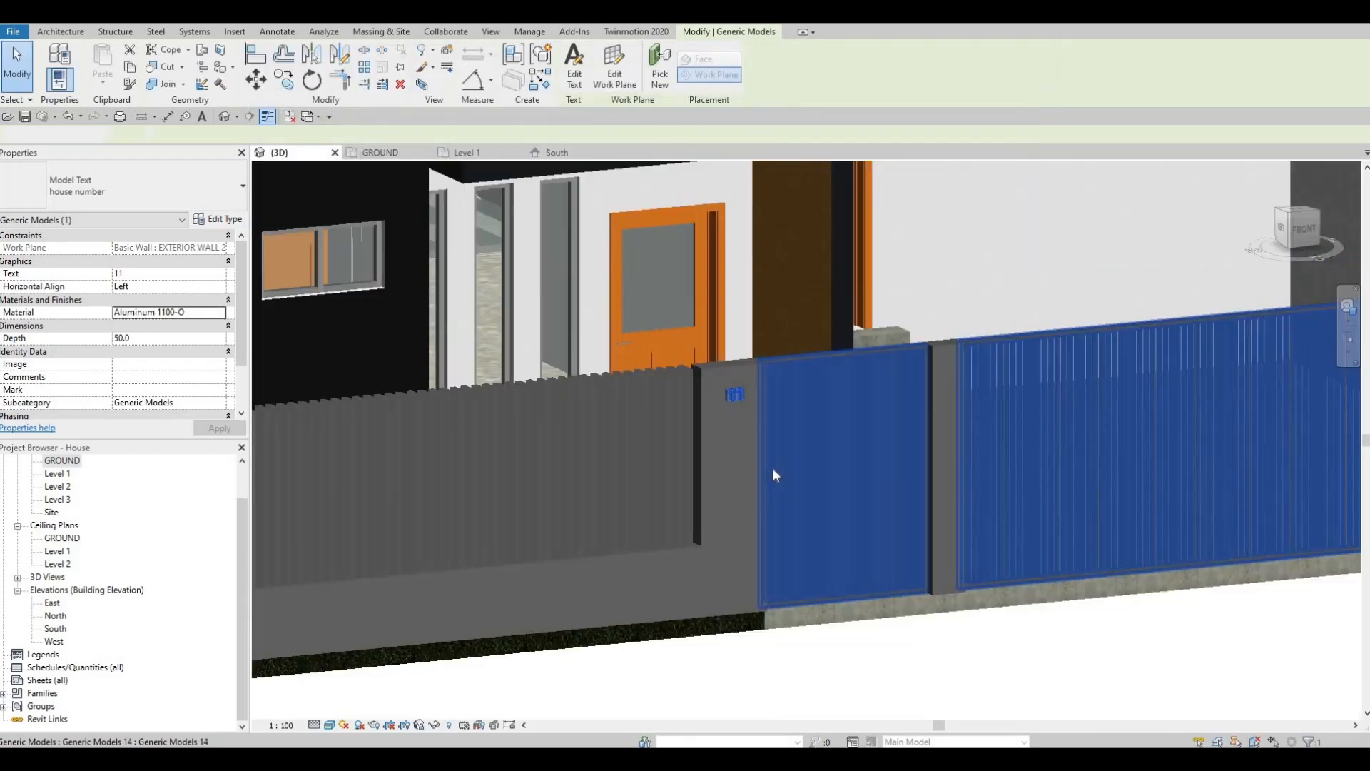
key("Escape")
scroll(823, 527, "down", 3)
middle_click_drag(841, 597, 793, 586, "shift")
scroll(801, 593, "up", 2)
scroll(847, 620, "down", 2)
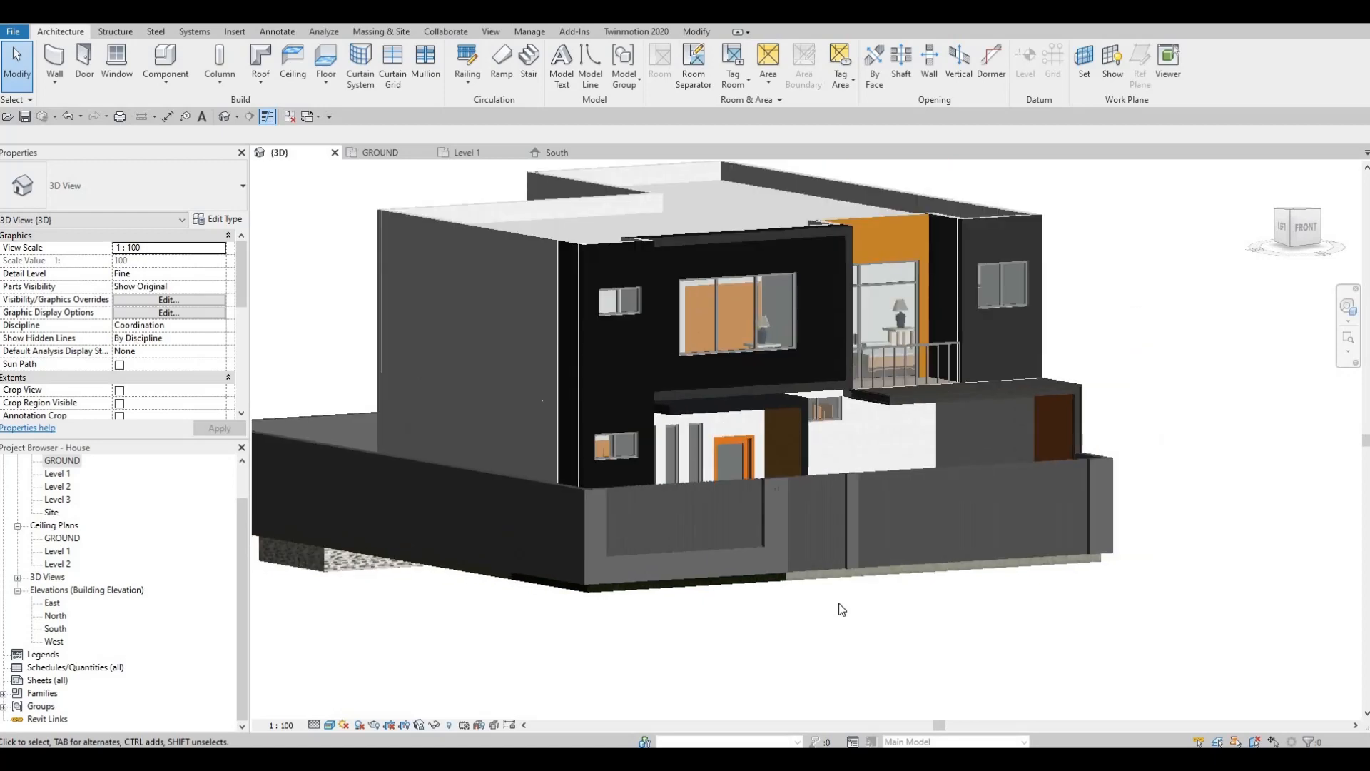